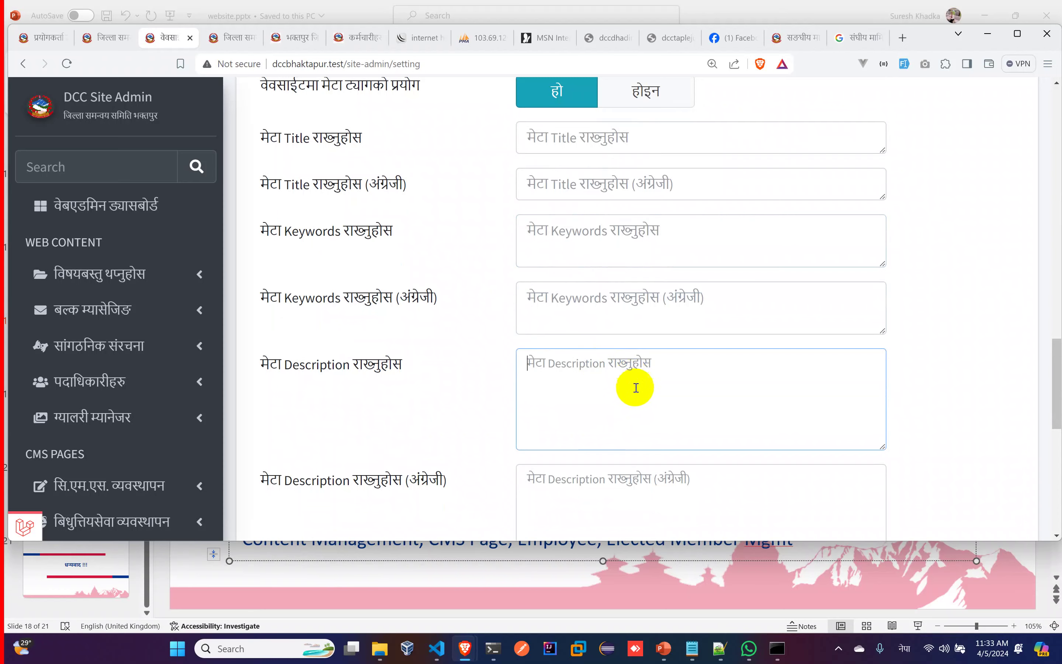
# Open the mofaga.gov.np/console/login page in a new browser tab
pyautogui.click(905, 44)
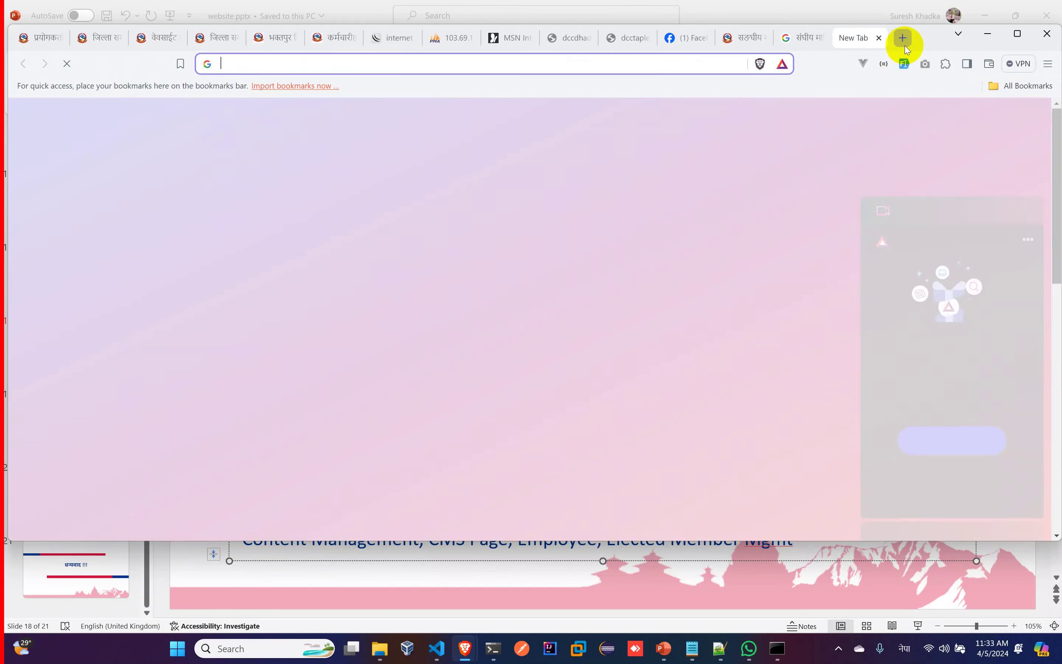
pyautogui.write('ःयाब')
pyautogui.press('BackSpace')
pyautogui.press('BackSpace')
pyautogui.press('BackSpace')
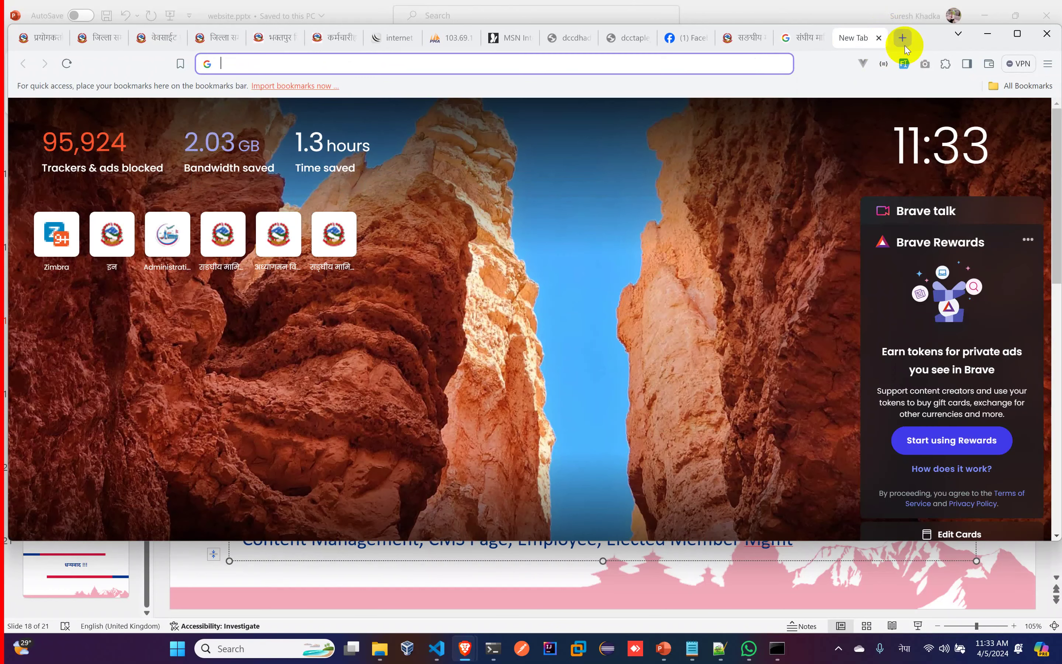
pyautogui.press('super+space')
pyautogui.write('mofaga.gov.np/c')
pyautogui.press('Return')
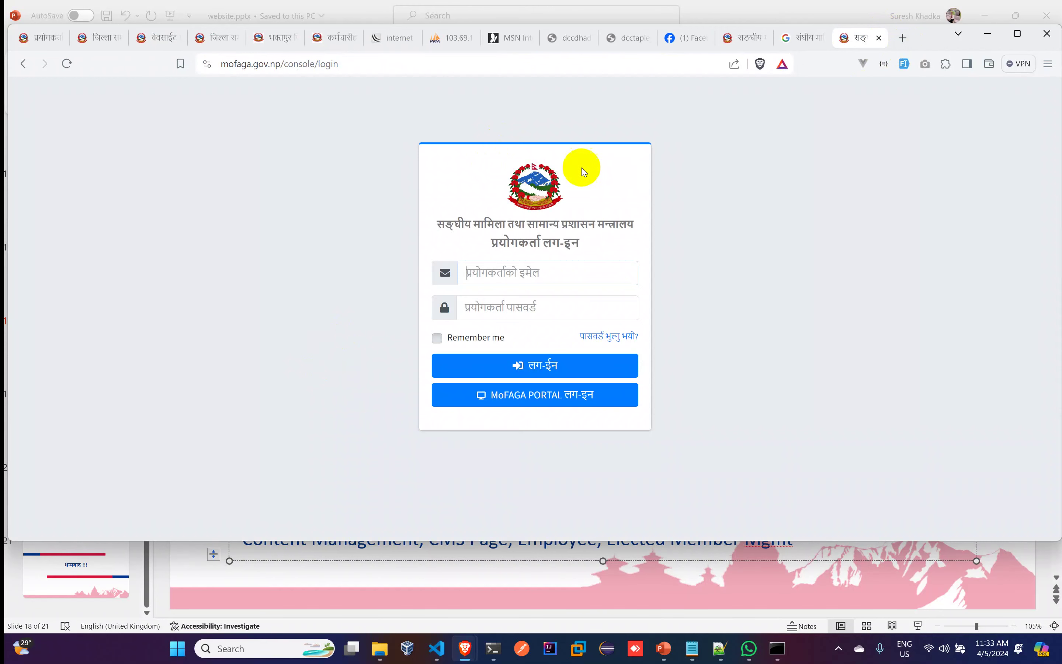
# Log in to the MoFAGA console with the saved admin account's e-mail and password
pyautogui.click(578, 275)
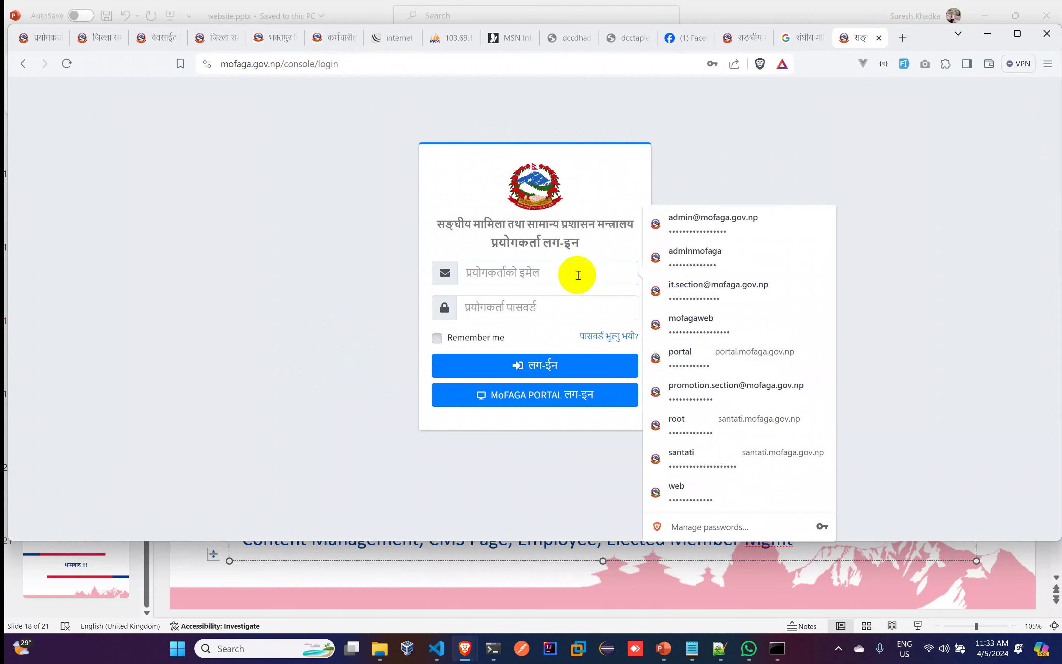
pyautogui.click(692, 217)
pyautogui.click(600, 375)
# Open the वेबसाईट सेटिङ page under वेबसाईट व्यवस्थापन in the MoFAGA admin
pyautogui.scroll(-6, 312, 281)
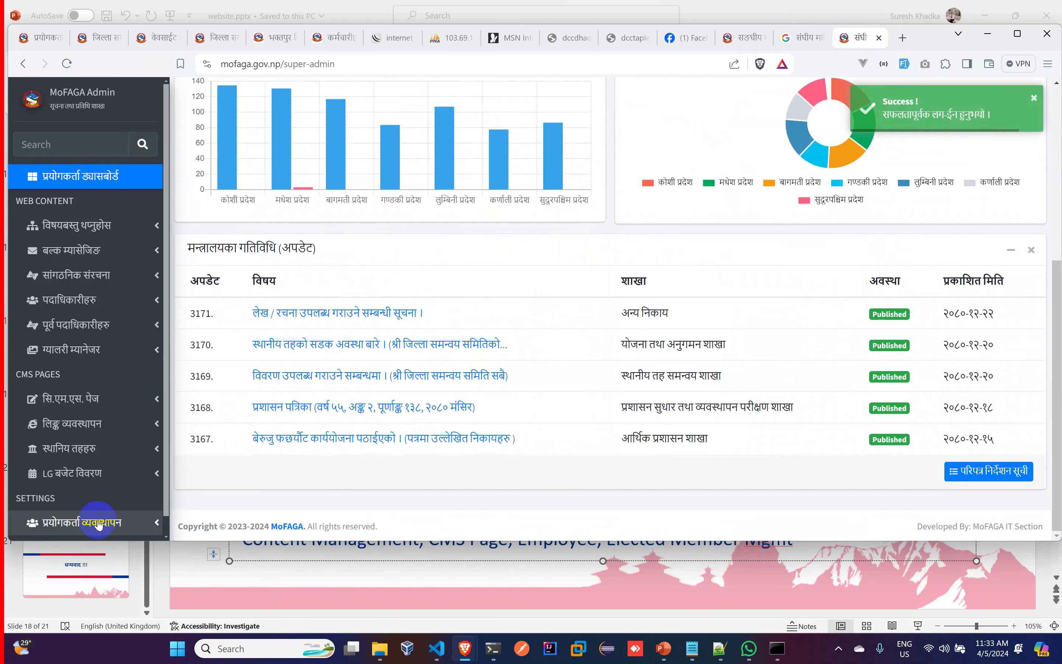
pyautogui.click(79, 522)
pyautogui.scroll(-3, 97, 457)
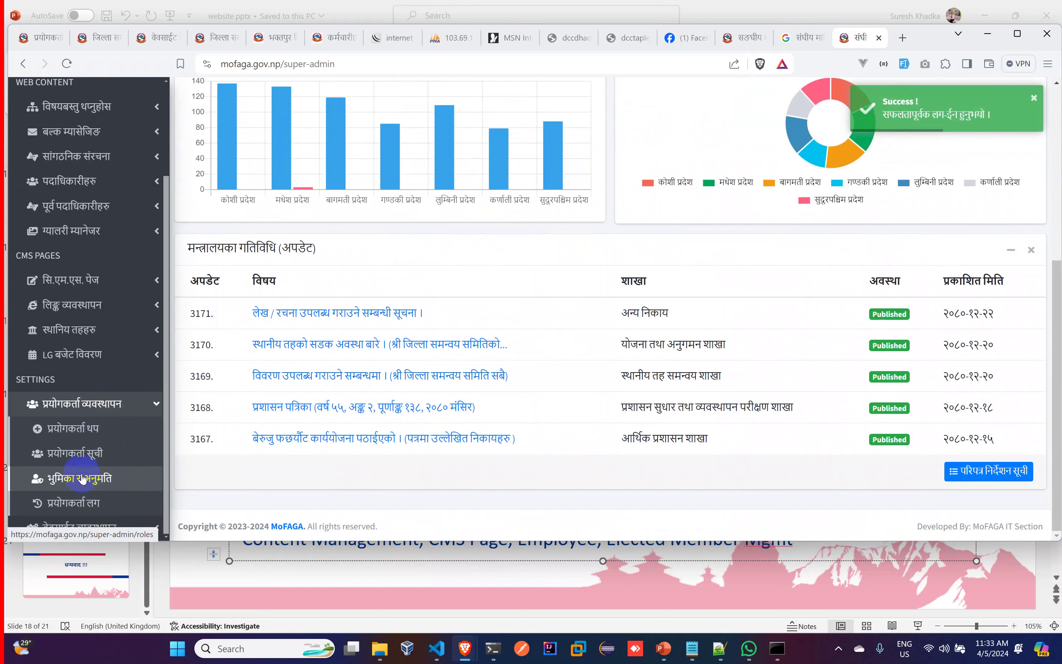
pyautogui.click(79, 527)
pyautogui.scroll(-3, 90, 485)
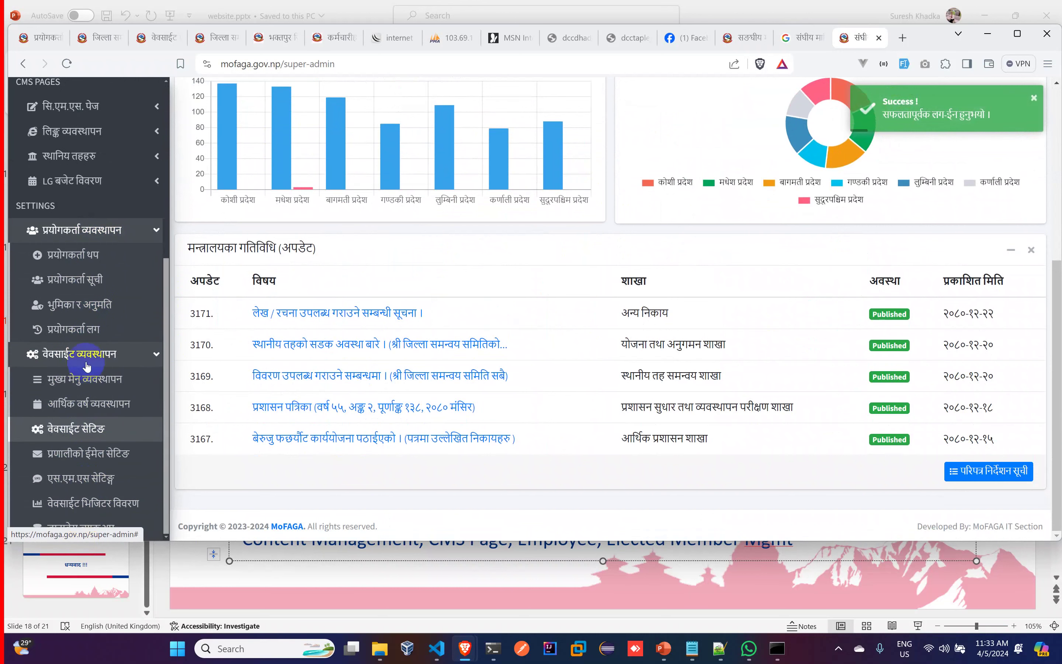
pyautogui.click(91, 424)
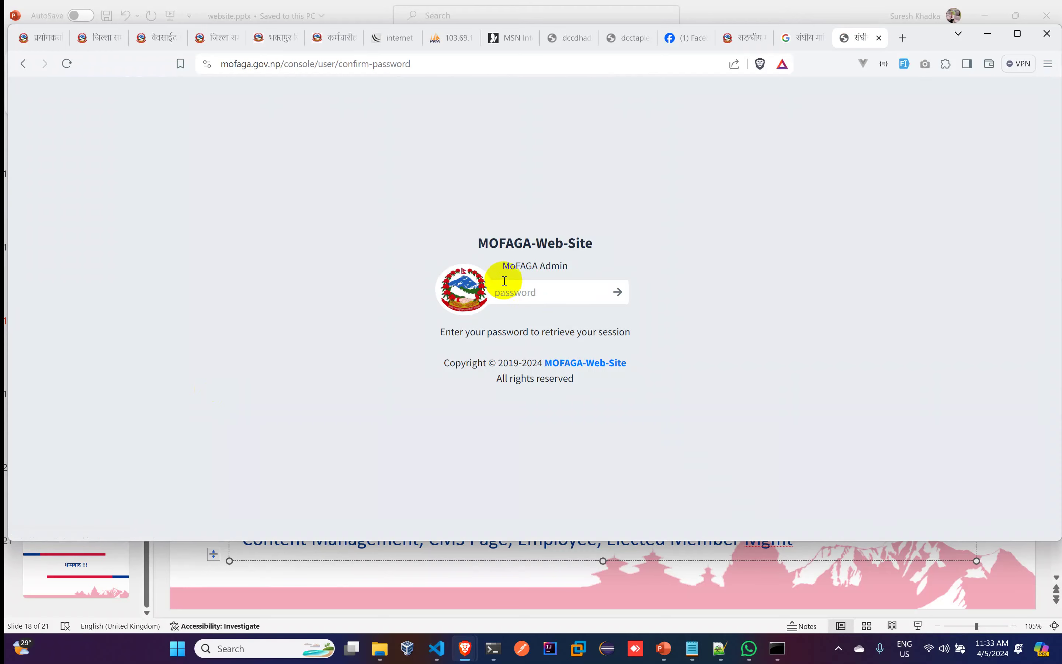
# Confirm the admin session by filling in the saved account password and submitting it
pyautogui.click(529, 290)
pyautogui.click(671, 210)
pyautogui.click(618, 293)
# Examine the meta title, keywords and description entries in Nepali and English in the MoFAGA website settings
pyautogui.scroll(-10, 470, 263)
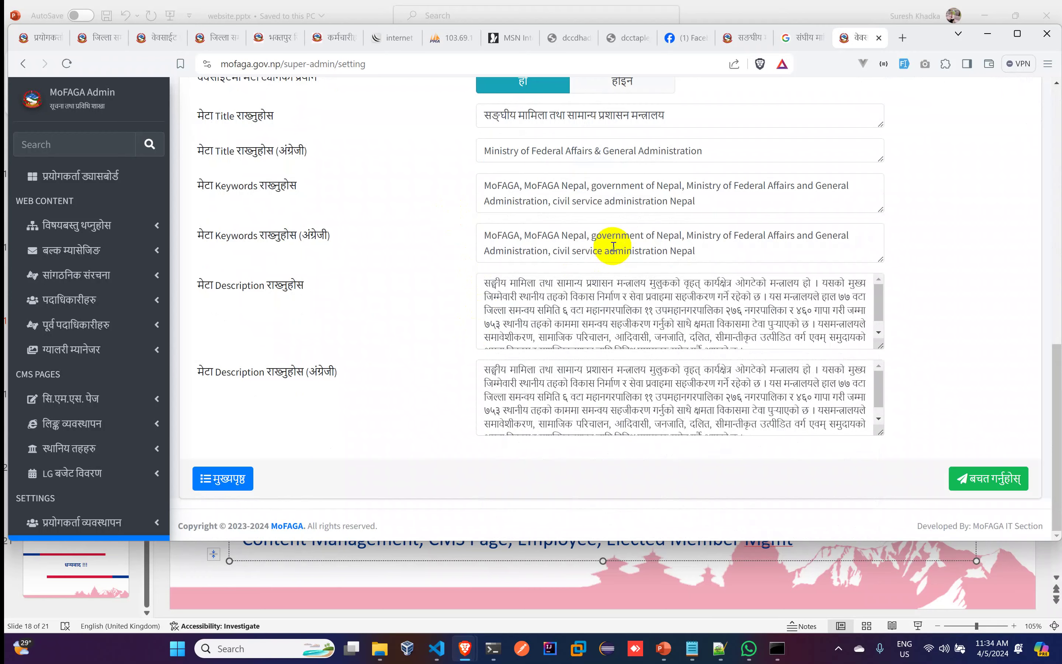
pyautogui.hotkey('ctrl', '+')
pyautogui.hotkey('ctrl', '+')
pyautogui.moveTo(518, 128); pyautogui.dragTo(742, 127)
pyautogui.moveTo(518, 172); pyautogui.dragTo(738, 164)
pyautogui.click(539, 216)
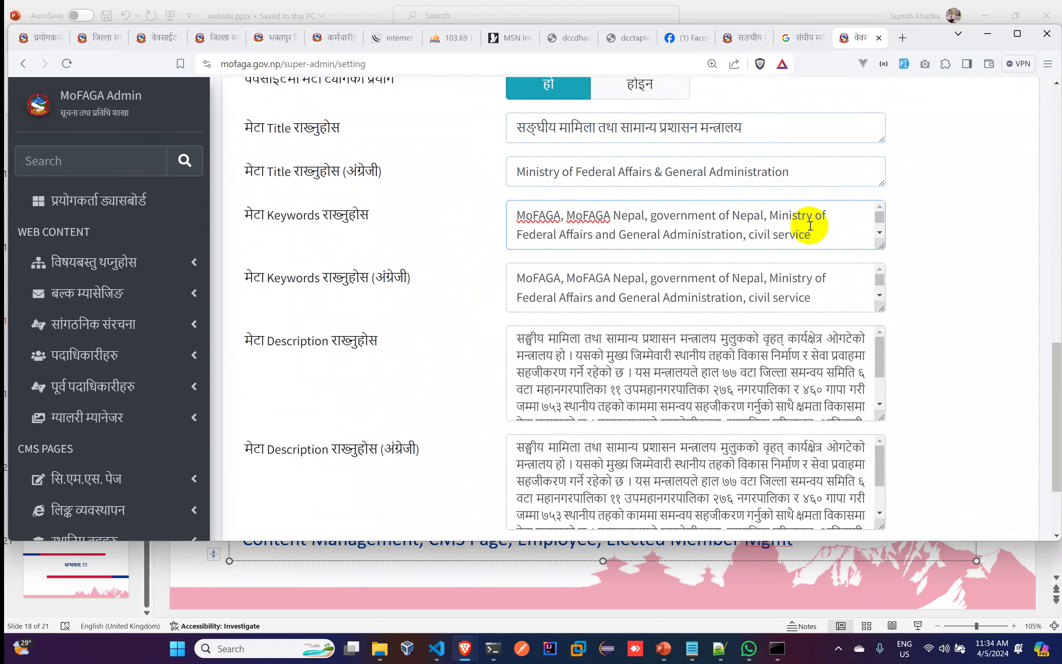
pyautogui.scroll(-1, 806, 218)
pyautogui.scroll(1, 619, 228)
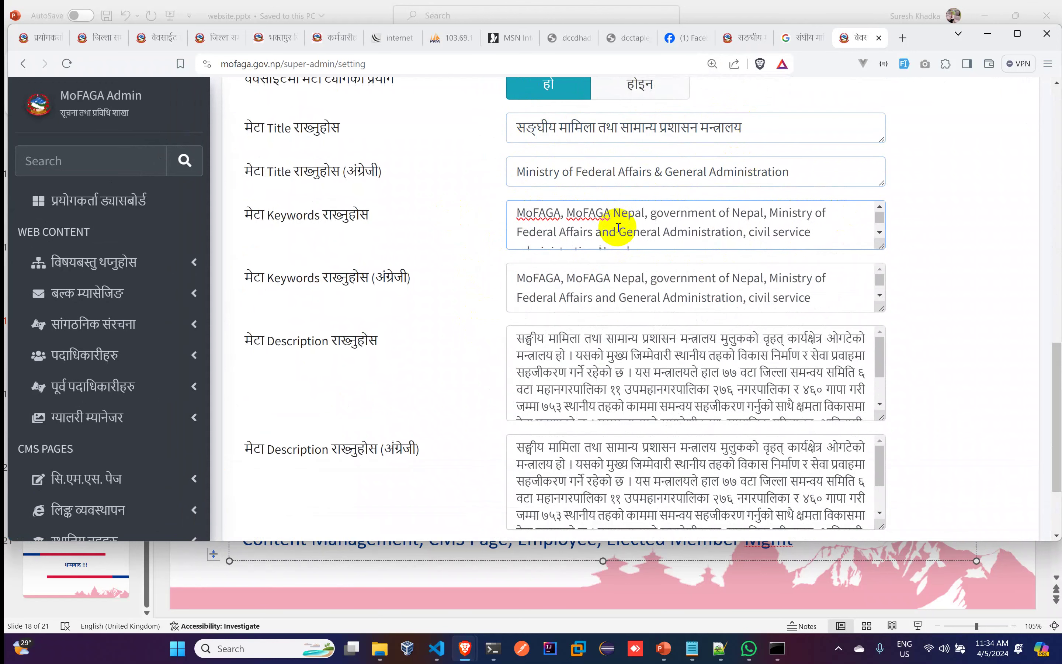
pyautogui.scroll(-3, 606, 307)
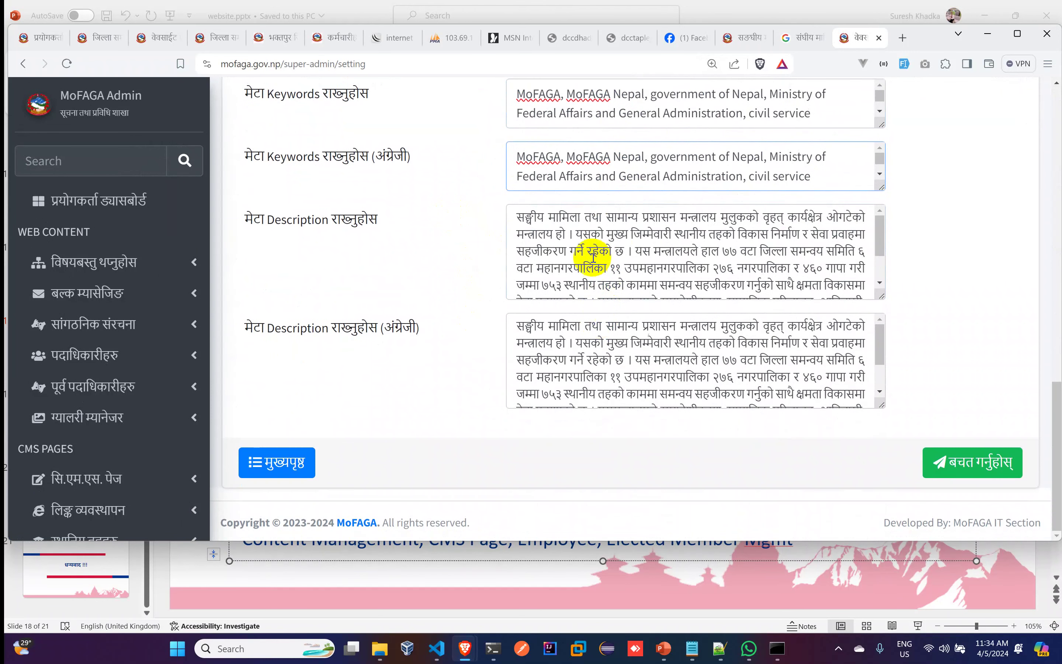
pyautogui.moveTo(578, 238); pyautogui.dragTo(635, 290)
pyautogui.moveTo(608, 327); pyautogui.dragTo(671, 369)
pyautogui.scroll(-1, 670, 366)
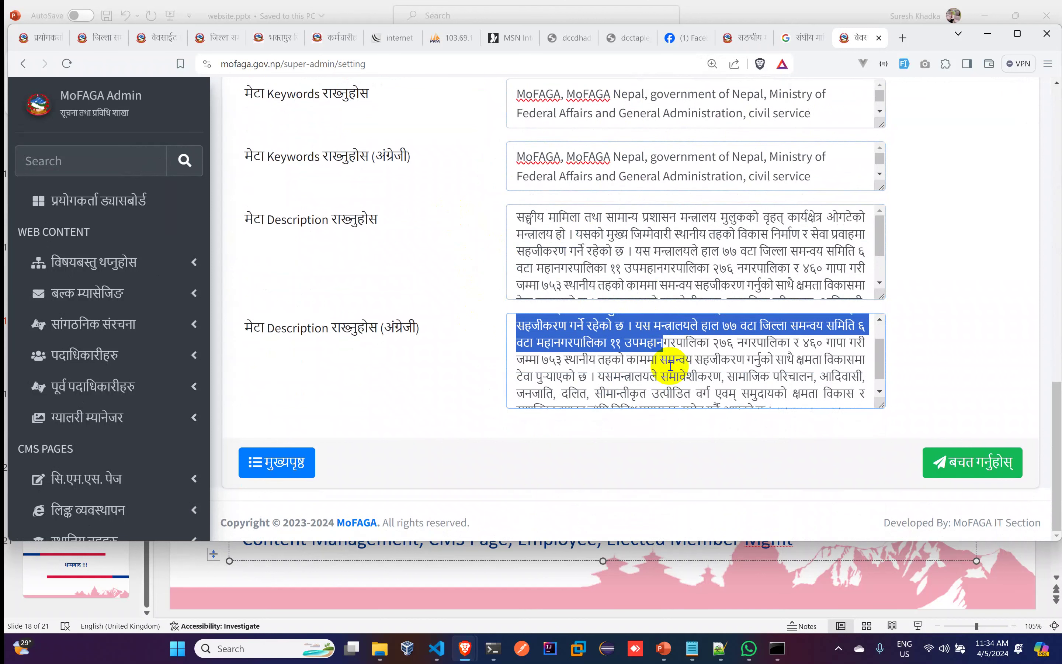
pyautogui.scroll(-1, 671, 366)
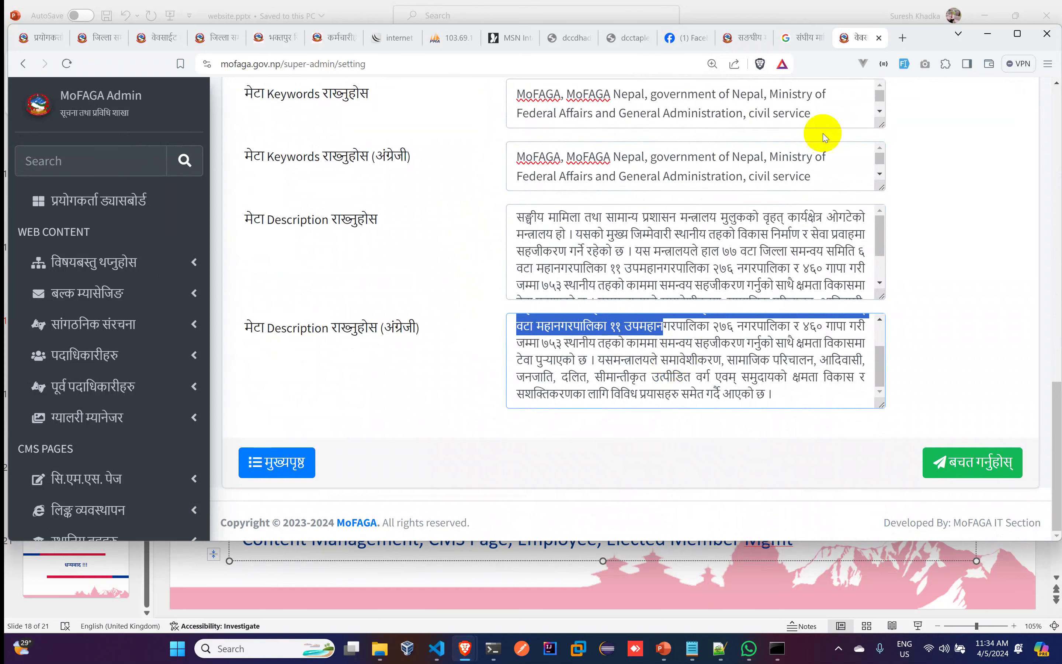
# Return to the dccbhaktapur.test website settings and set रोडब्लक देखाउने पेज to होम पेज
pyautogui.click(158, 39)
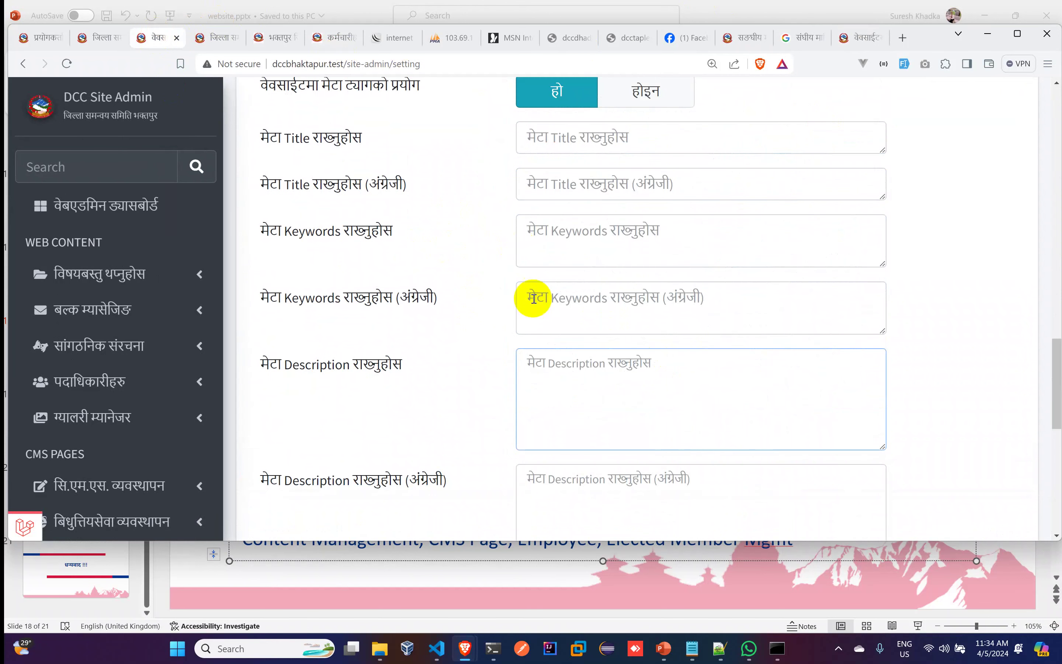
pyautogui.scroll(-5, 611, 403)
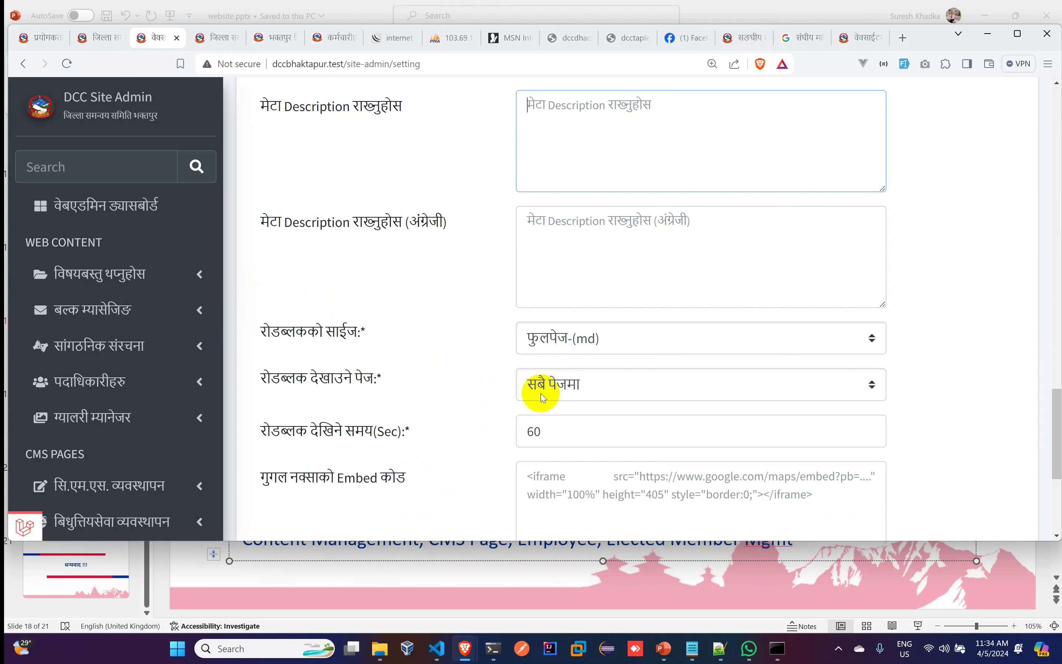
pyautogui.moveTo(270, 378); pyautogui.dragTo(400, 383)
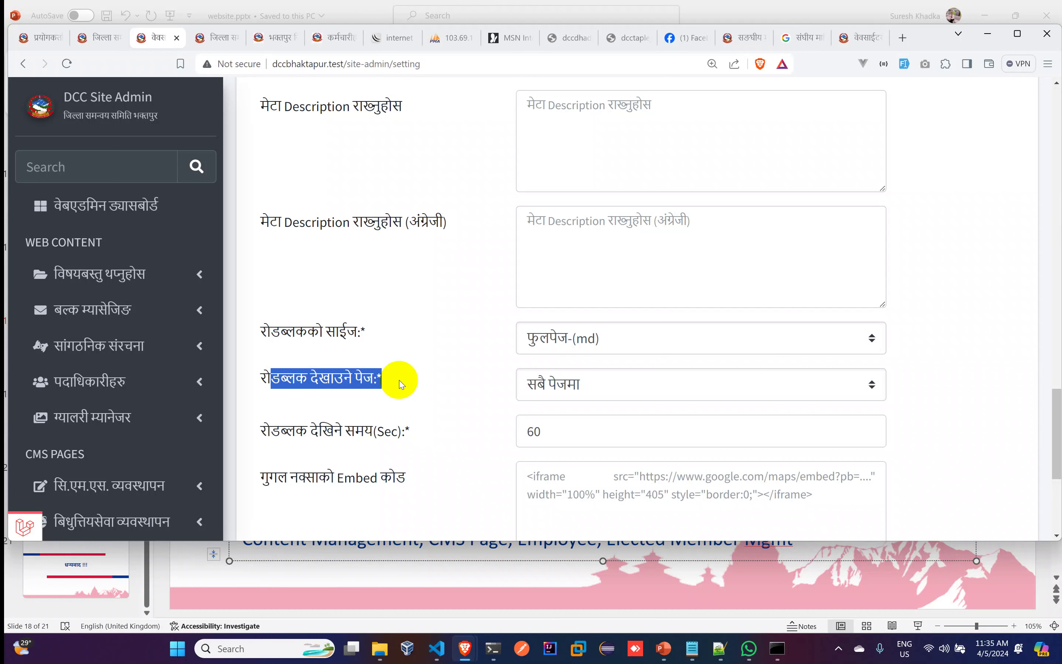
pyautogui.click(621, 386)
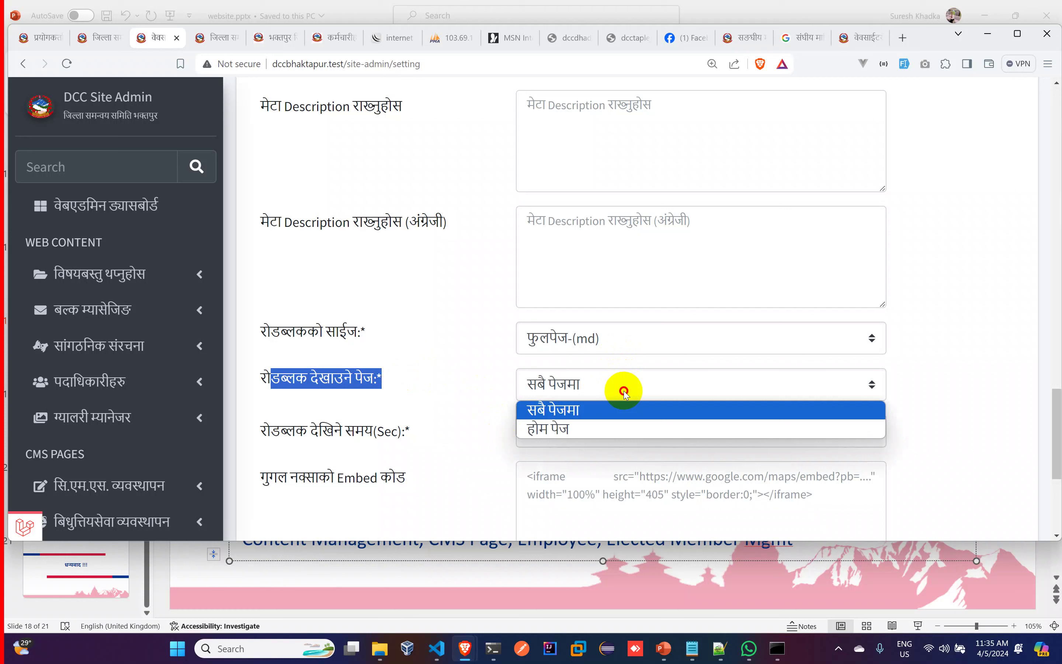
pyautogui.click(602, 426)
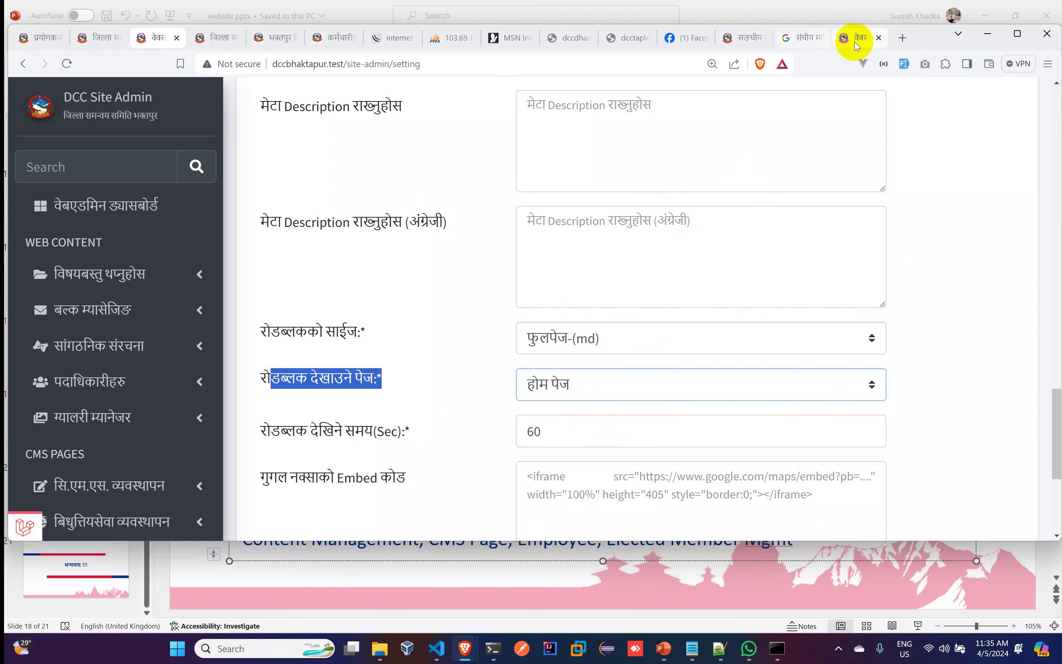
# In the MoFAGA notice list, edit the first notice, लेख / रचना उपलब्ध गराउने सम्बन्धी सूचना, to show as a roadblock and save it
pyautogui.click(861, 38)
pyautogui.scroll(7, 455, 403)
pyautogui.click(23, 268)
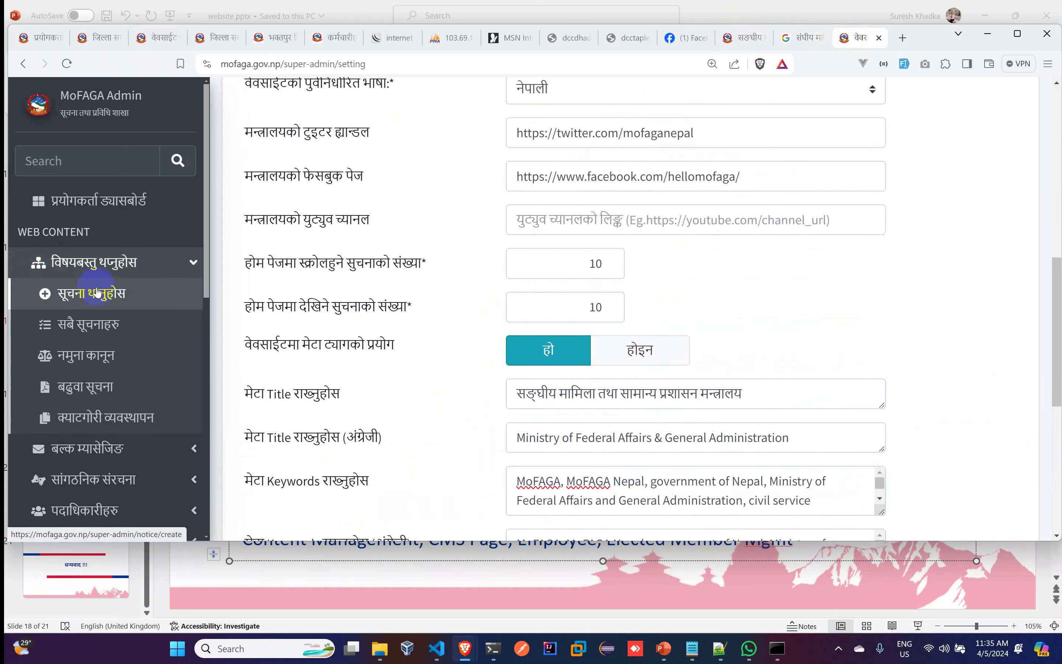
pyautogui.click(88, 293)
pyautogui.click(92, 324)
pyautogui.click(955, 304)
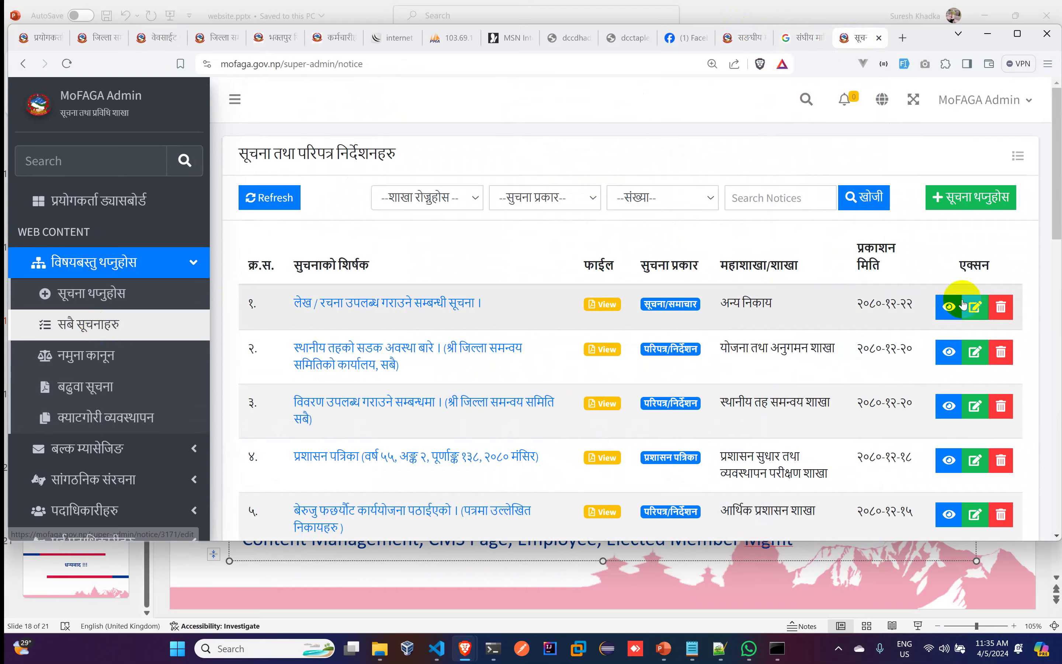
pyautogui.scroll(-7, 790, 333)
pyautogui.click(908, 106)
pyautogui.click(966, 235)
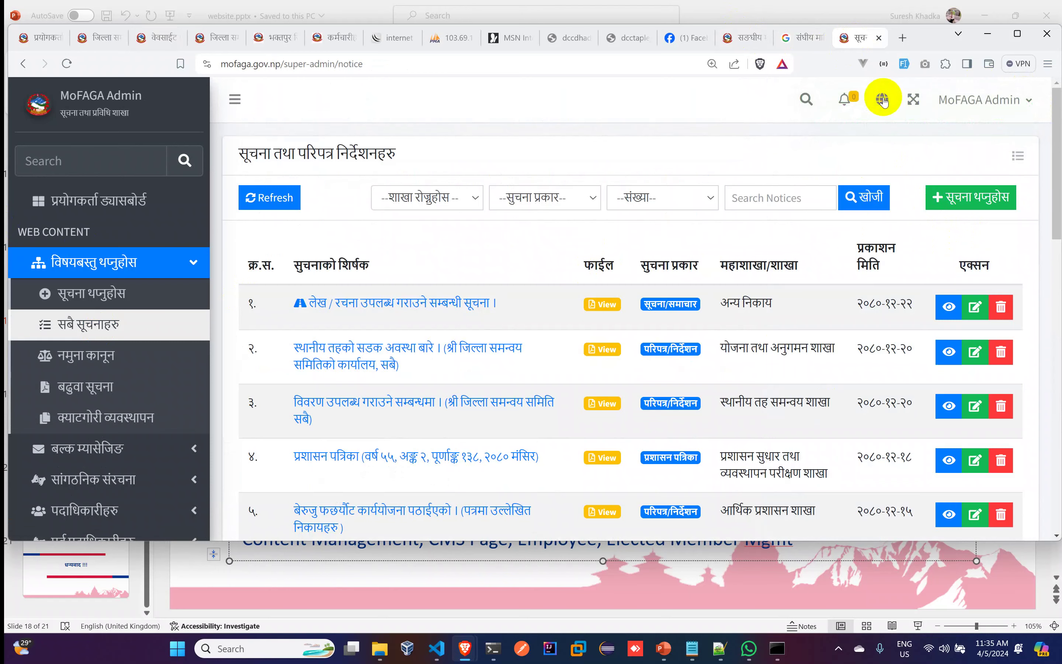
# Open the public mofaga.gov.np website from the admin and view the roadblock notice popup
pyautogui.click(883, 99)
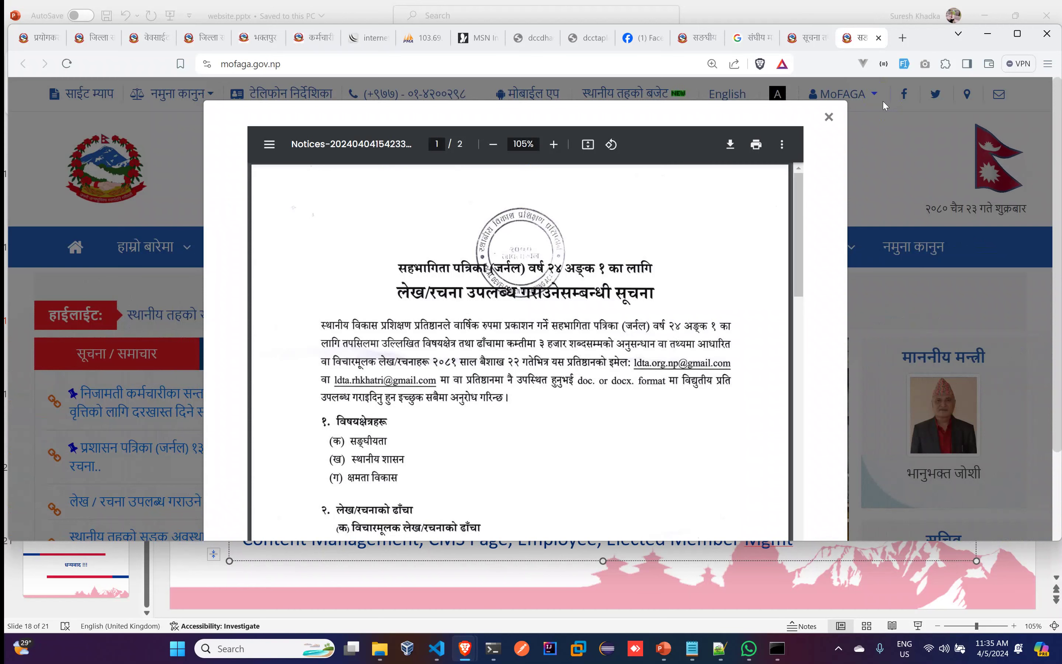
pyautogui.click(824, 39)
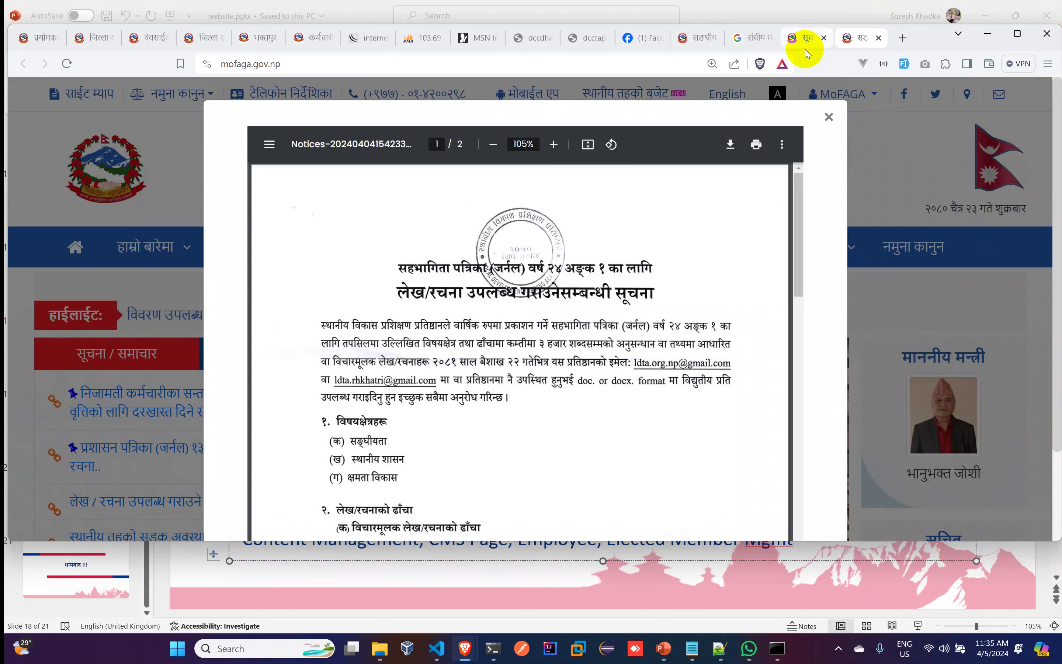
# Return to the admin notice list, turn off the roadblock option for the first notice and save it
pyautogui.click(806, 41)
pyautogui.scroll(-2, 986, 267)
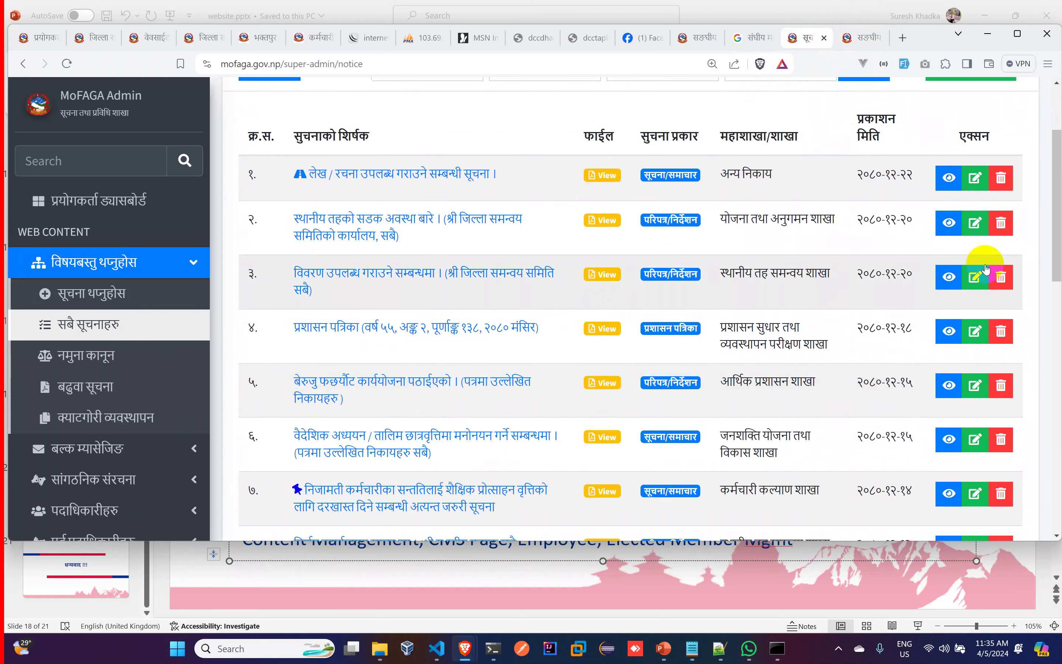
pyautogui.click(975, 177)
pyautogui.scroll(-5, 841, 427)
pyautogui.click(898, 189)
pyautogui.click(988, 299)
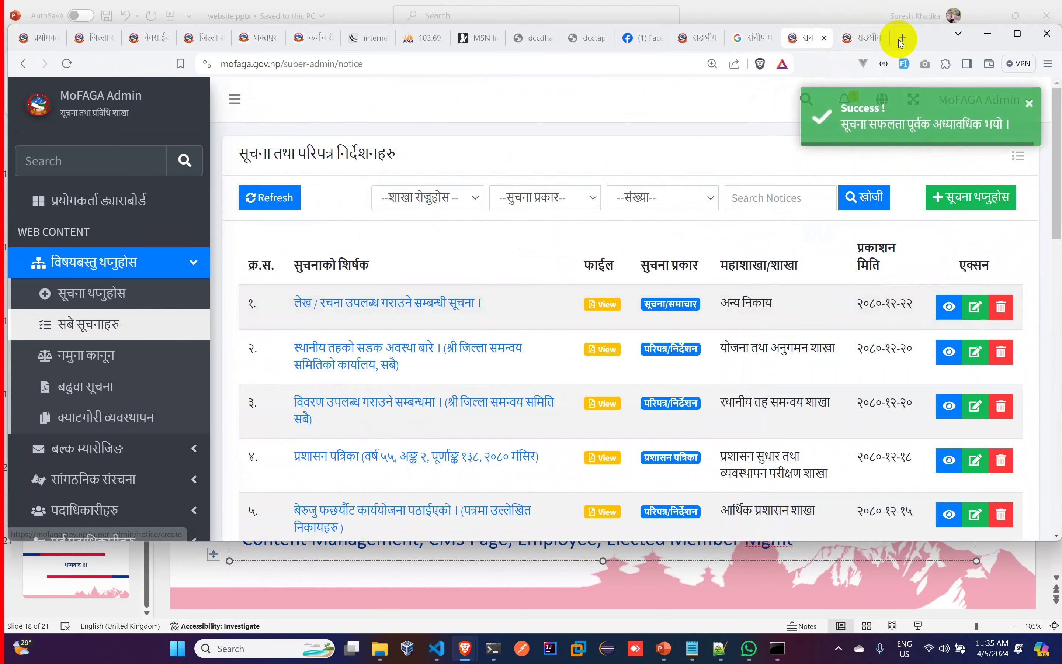
# Close the notice popup on the public MoFAGA website and look through the home page and its मौजुदा कानुन menu
pyautogui.click(856, 38)
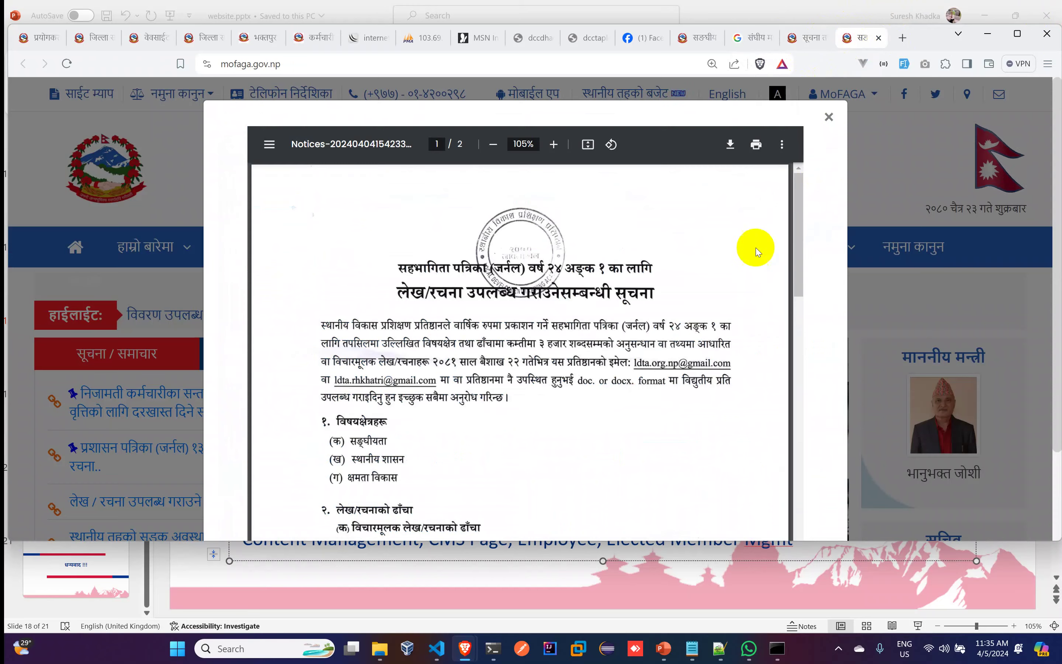
pyautogui.click(828, 117)
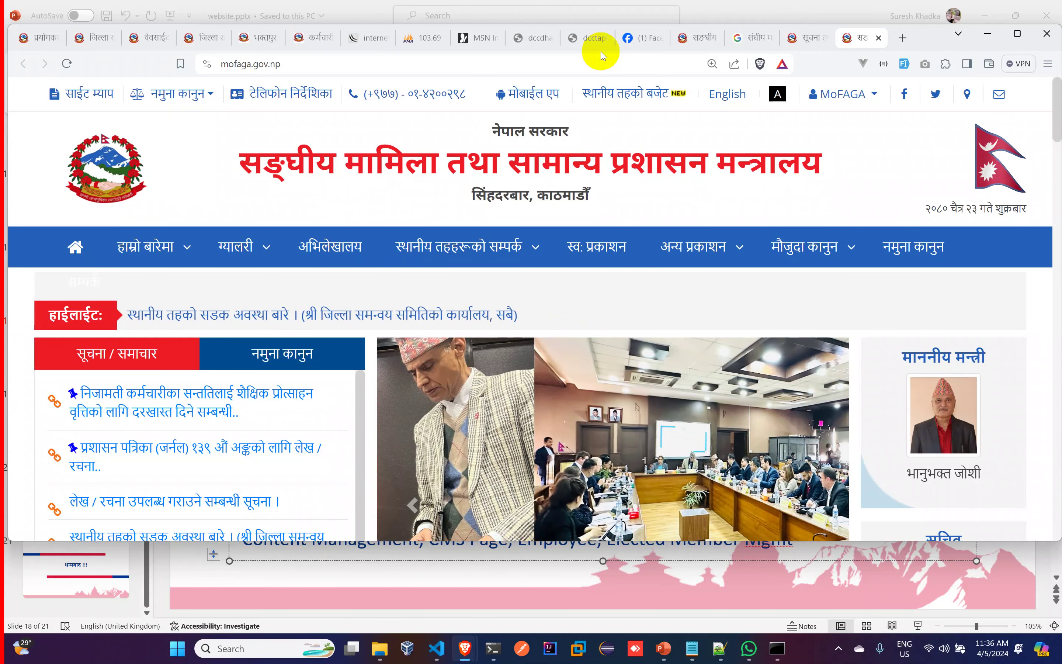
pyautogui.scroll(-3, 782, 105)
pyautogui.moveTo(776, 122)
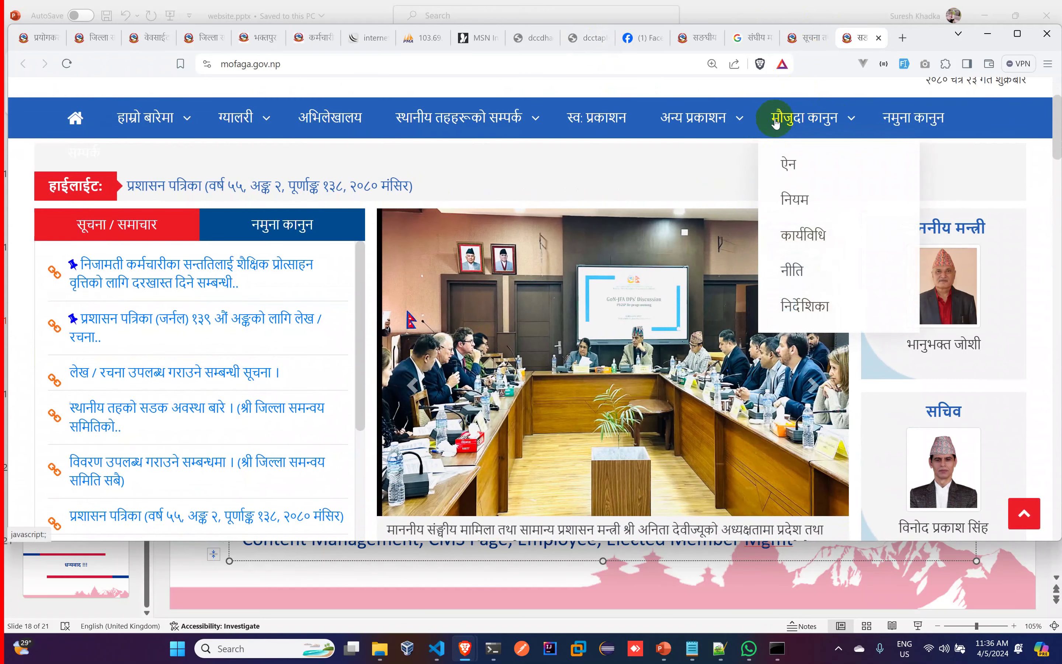
# Search the web in a new tab for भुमि सुधार मन्त्रालय and view the ministry's molcpa.gov.np home page
pyautogui.click(902, 37)
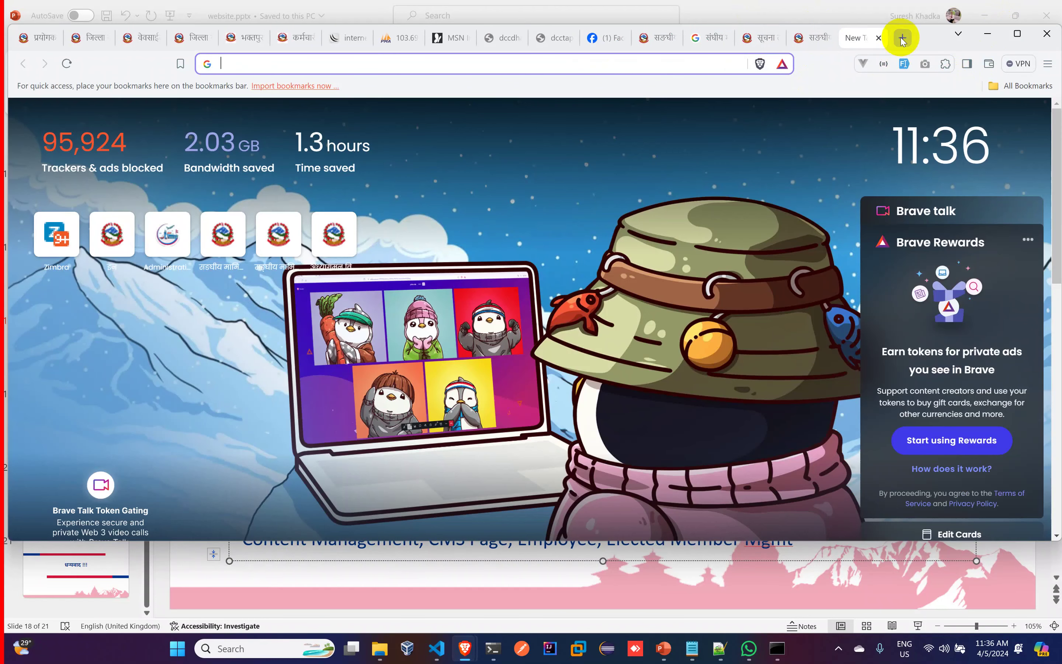
pyautogui.write('भुमि सु')
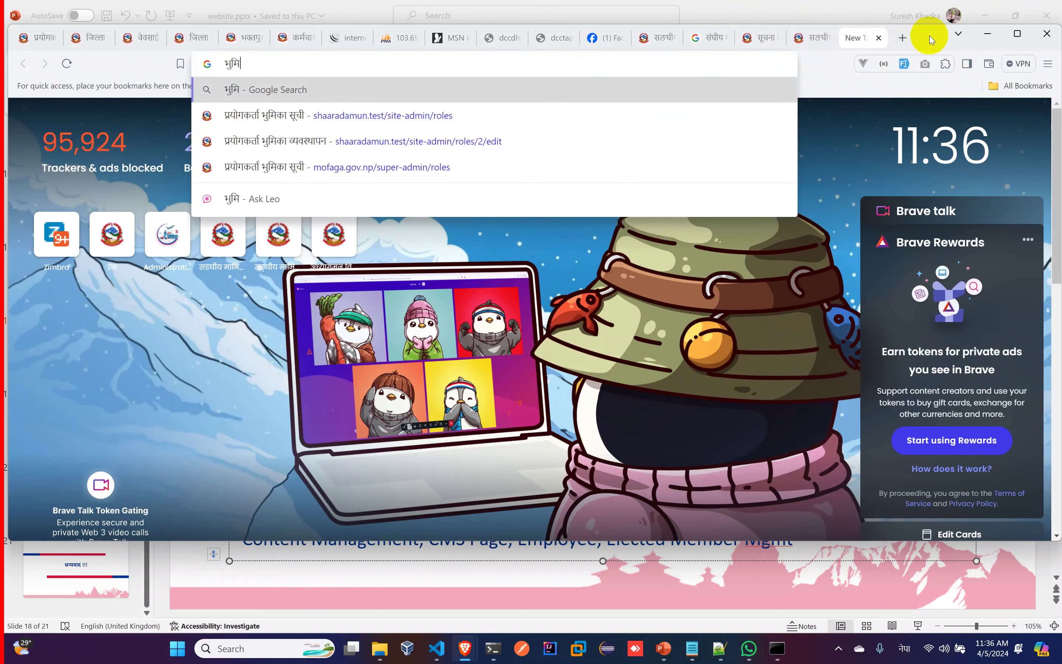
pyautogui.press('BackSpace')
pyautogui.press('BackSpace')
pyautogui.write('र मन')
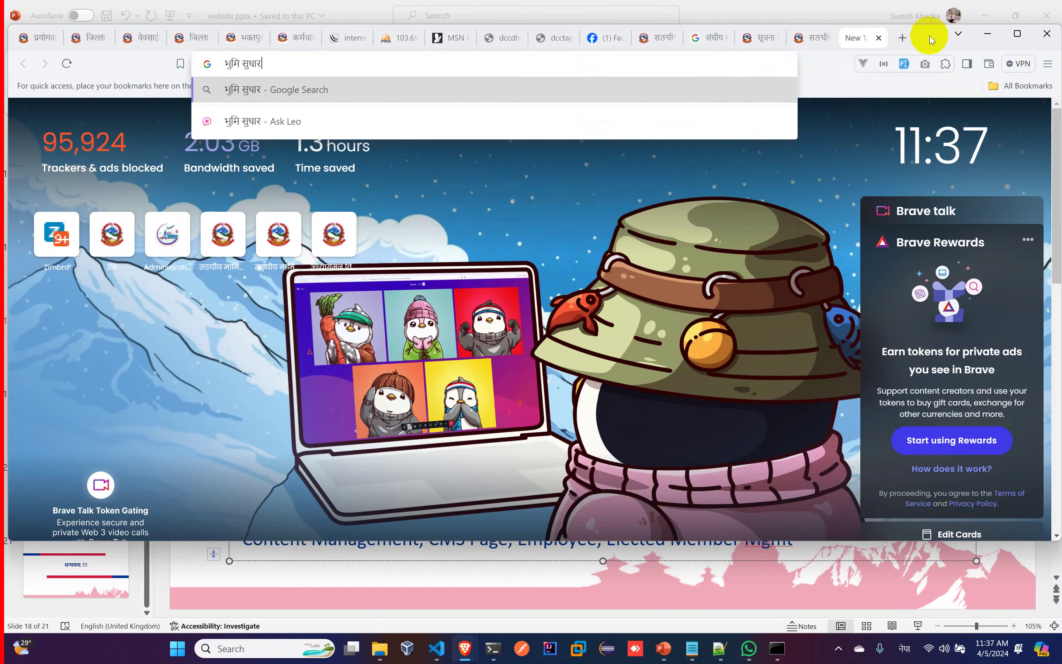
pyautogui.press('Return')
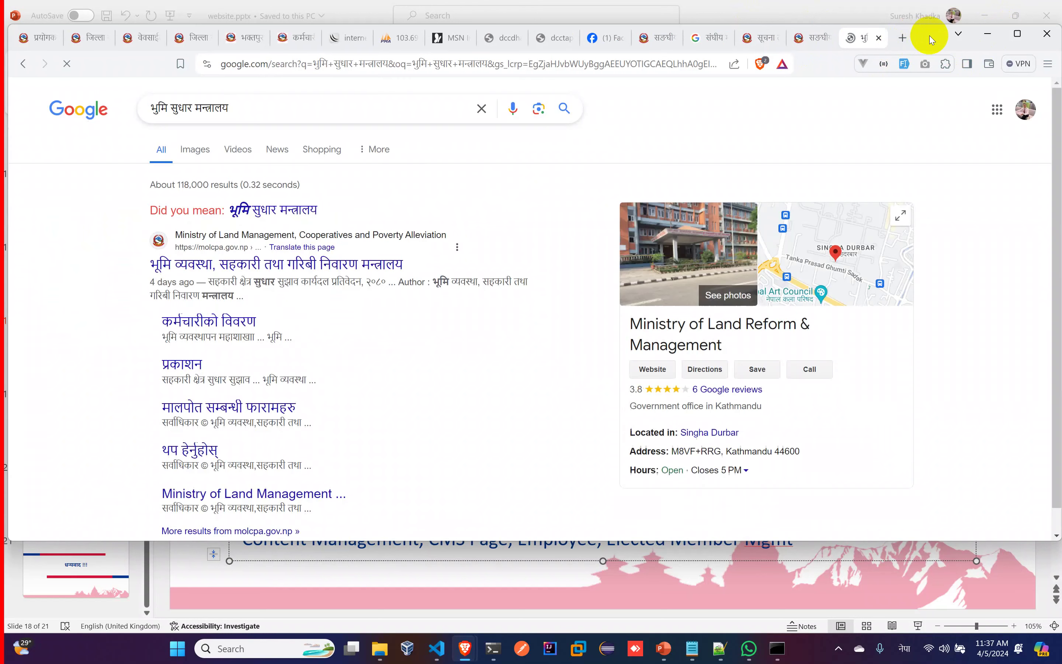
pyautogui.click(309, 265)
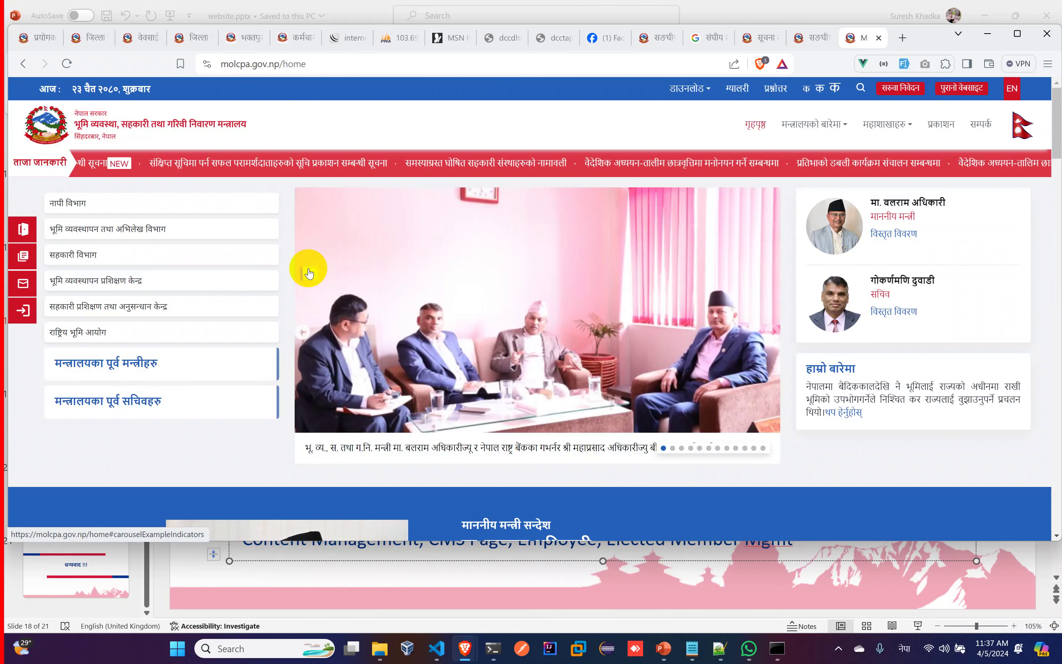
pyautogui.scroll(-5, 327, 270)
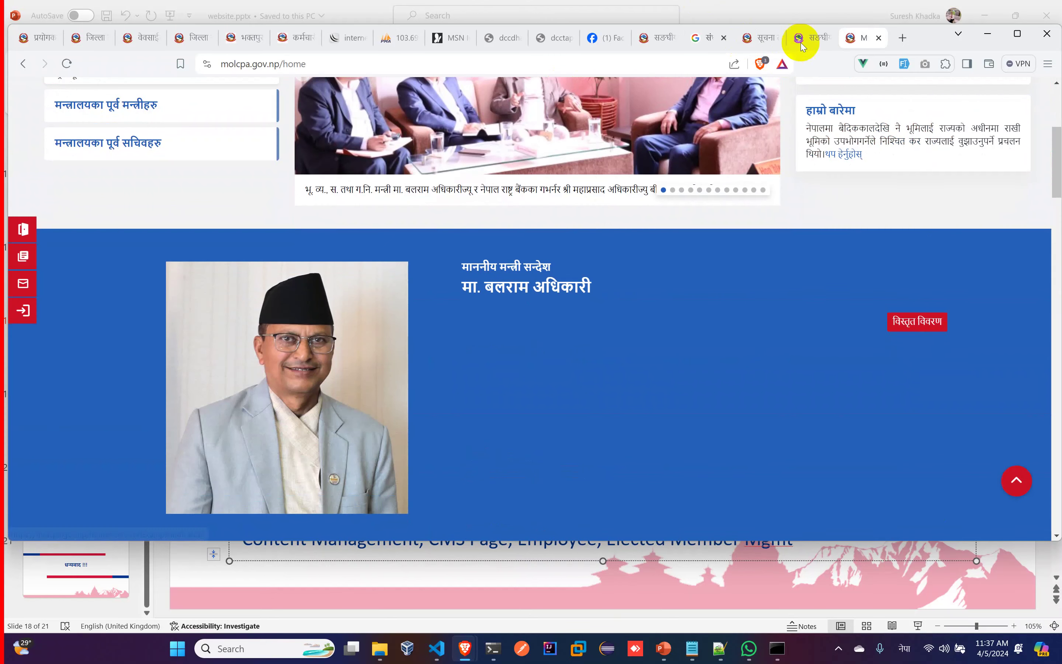
# Close the molcpa.gov.np site and return to the DCC Bhaktapur website settings to review the roadblock display time and Google map embed code fields
pyautogui.click(879, 37)
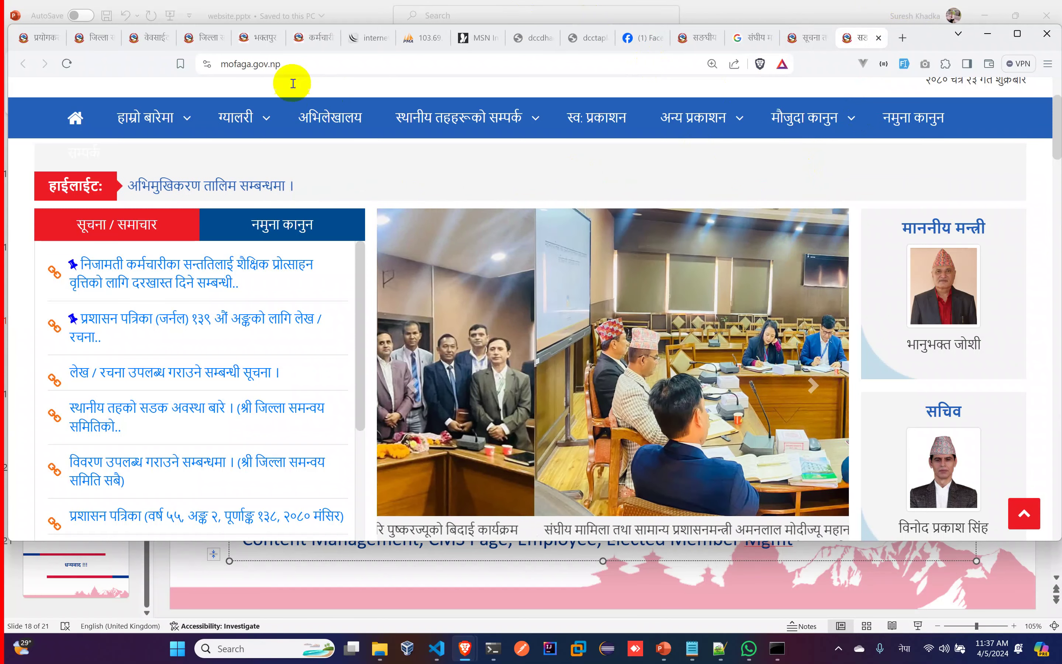
pyautogui.click(143, 38)
pyautogui.scroll(-5, 588, 337)
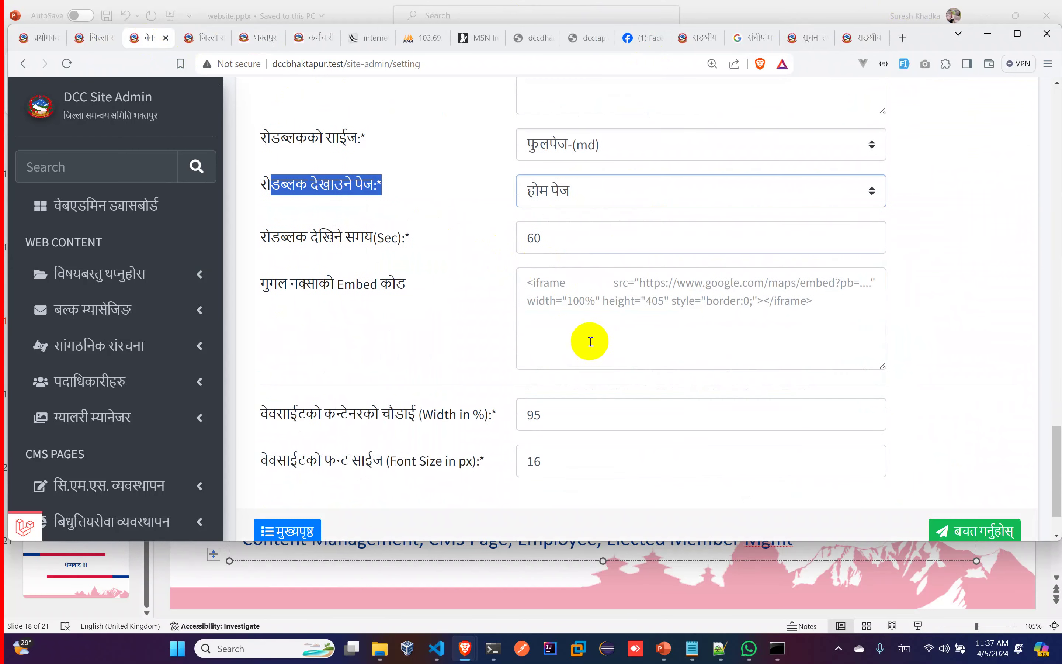
pyautogui.moveTo(587, 241); pyautogui.dragTo(444, 240)
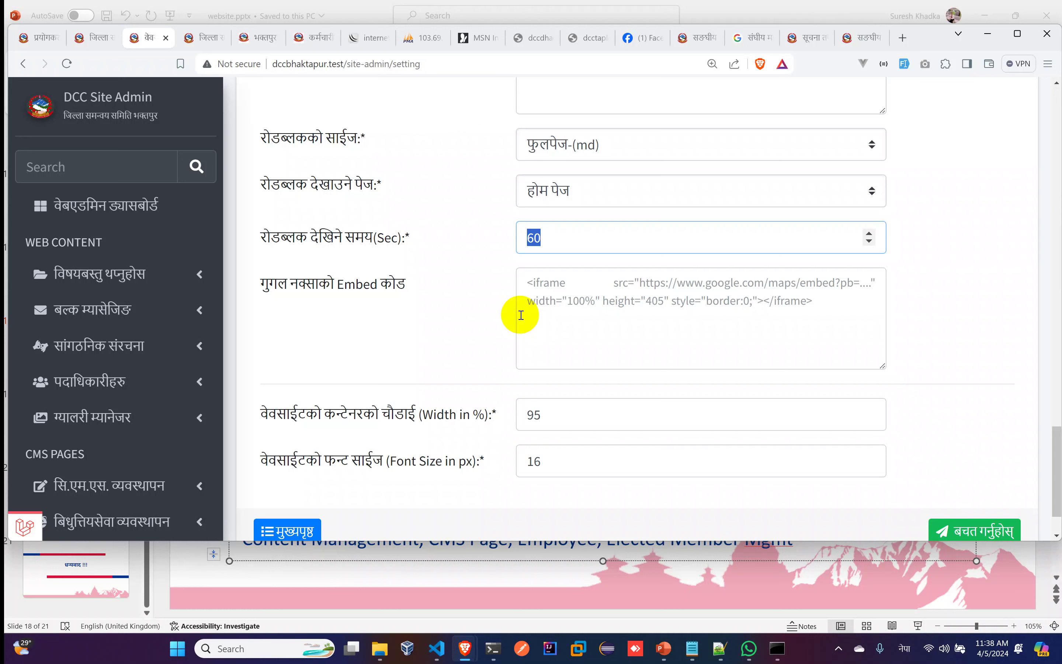
pyautogui.click(556, 297)
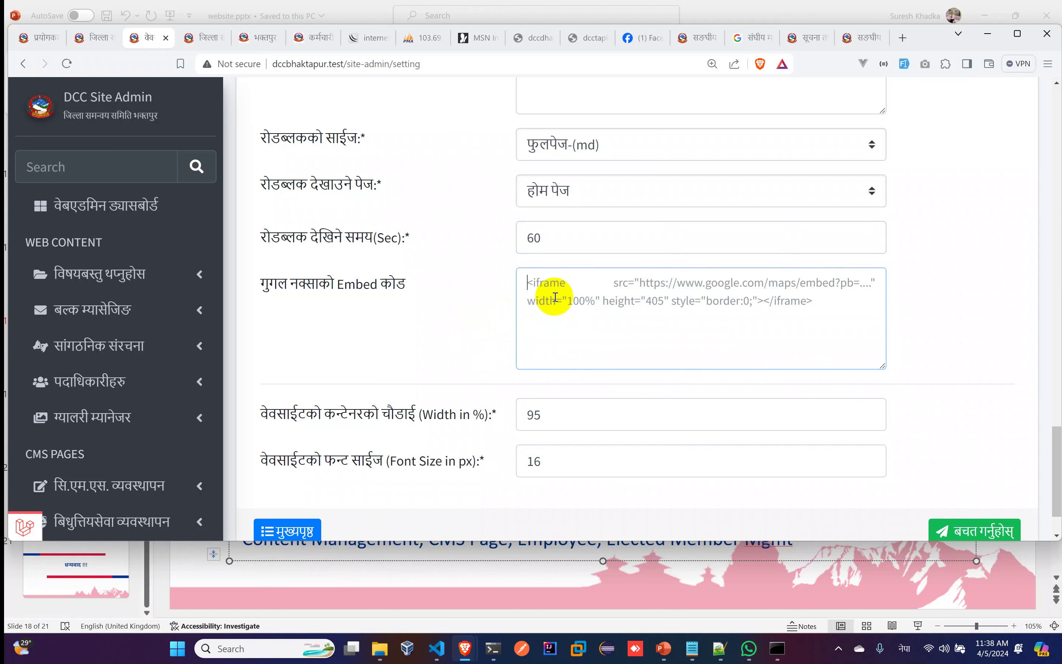
# Close the extra MoFAGA website page and view the embedded Google map on the DCC Bhaktapur test site's सम्पर्क page
pyautogui.click(881, 37)
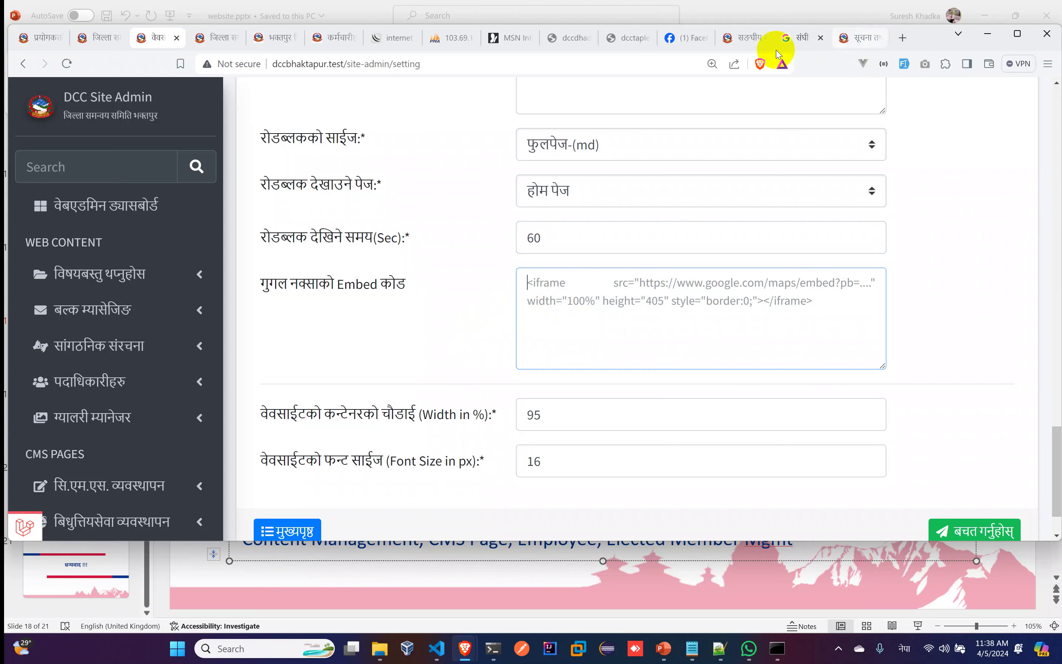
pyautogui.click(272, 37)
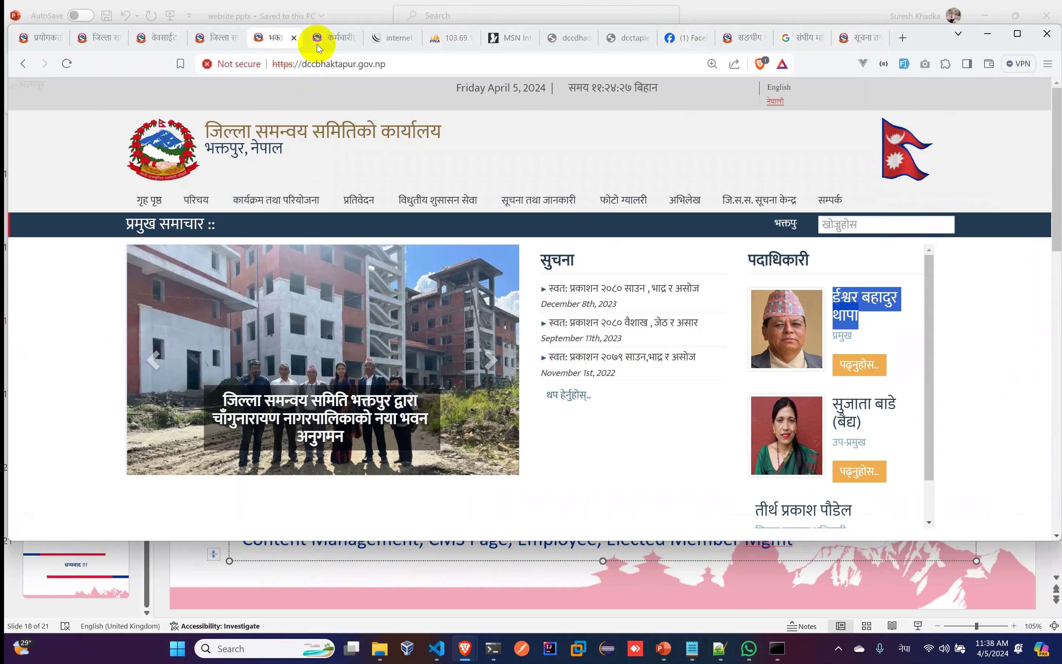
pyautogui.click(318, 40)
pyautogui.click(203, 37)
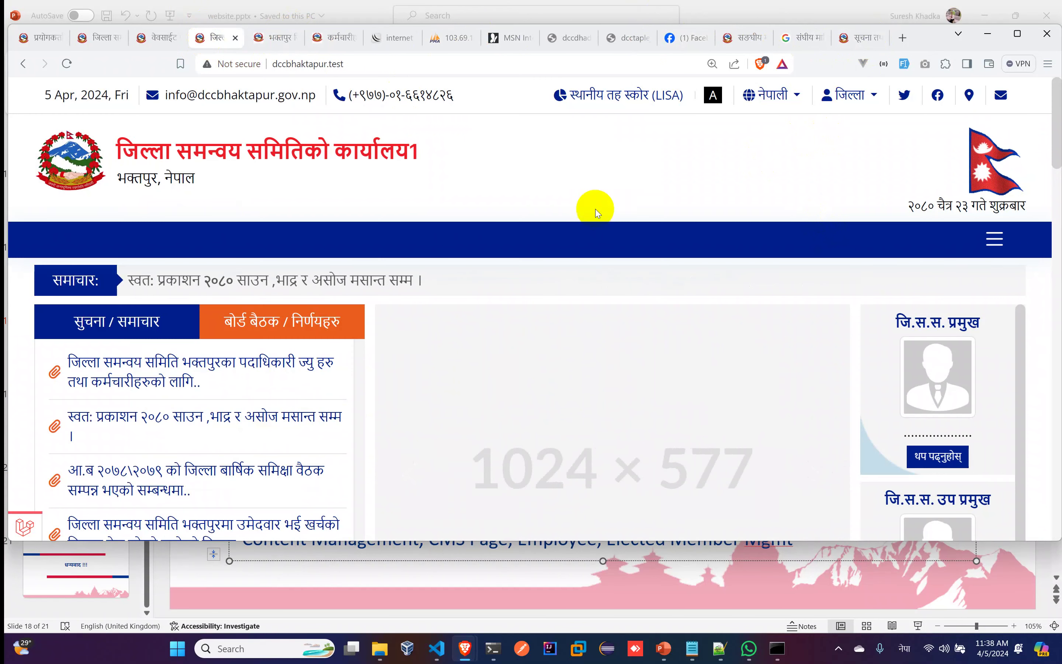
pyautogui.click(995, 238)
pyautogui.click(779, 511)
pyautogui.scroll(-5, 687, 351)
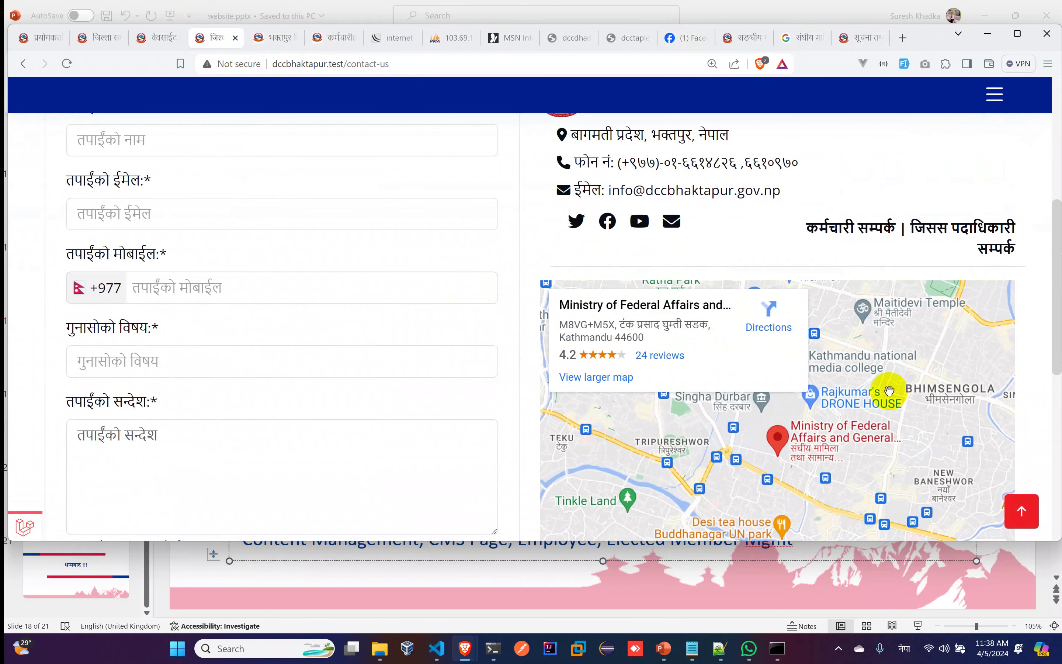
pyautogui.scroll(-3, 889, 391)
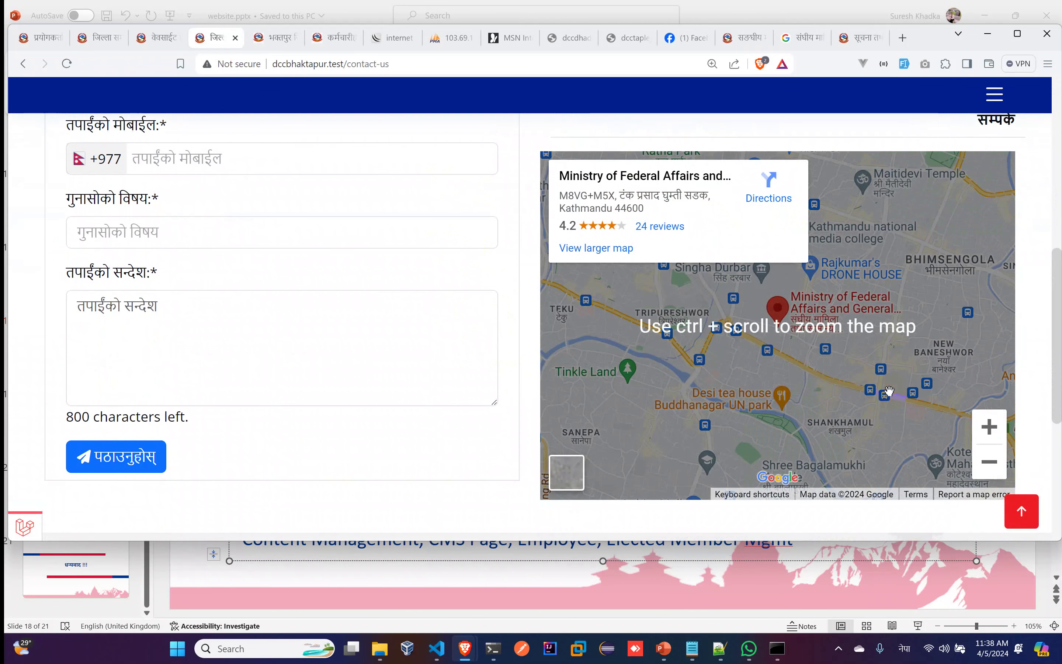
pyautogui.click(889, 391)
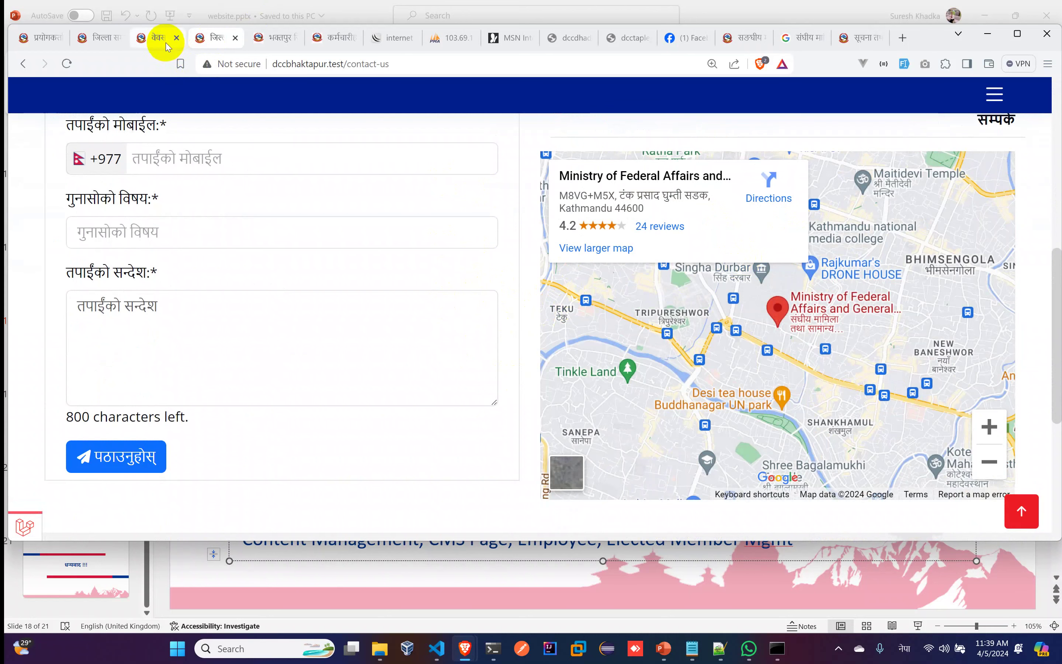
# Locate the container width field in the website settings, then reset the browser zoom and open the test site's home page
pyautogui.click(151, 38)
pyautogui.scroll(-2, 519, 282)
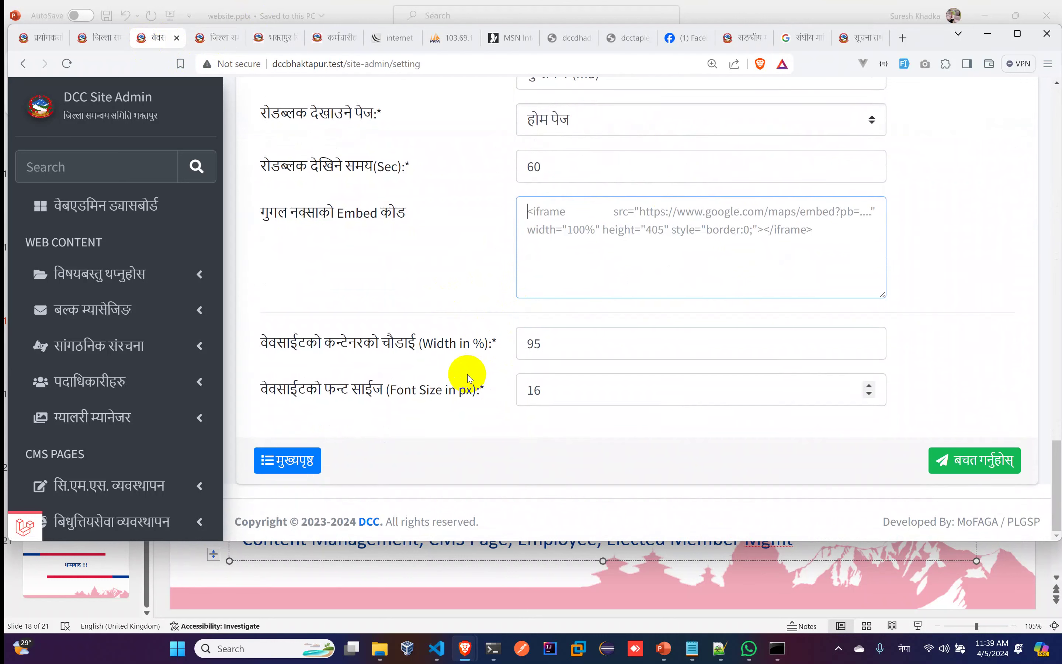
pyautogui.doubleClick(549, 347)
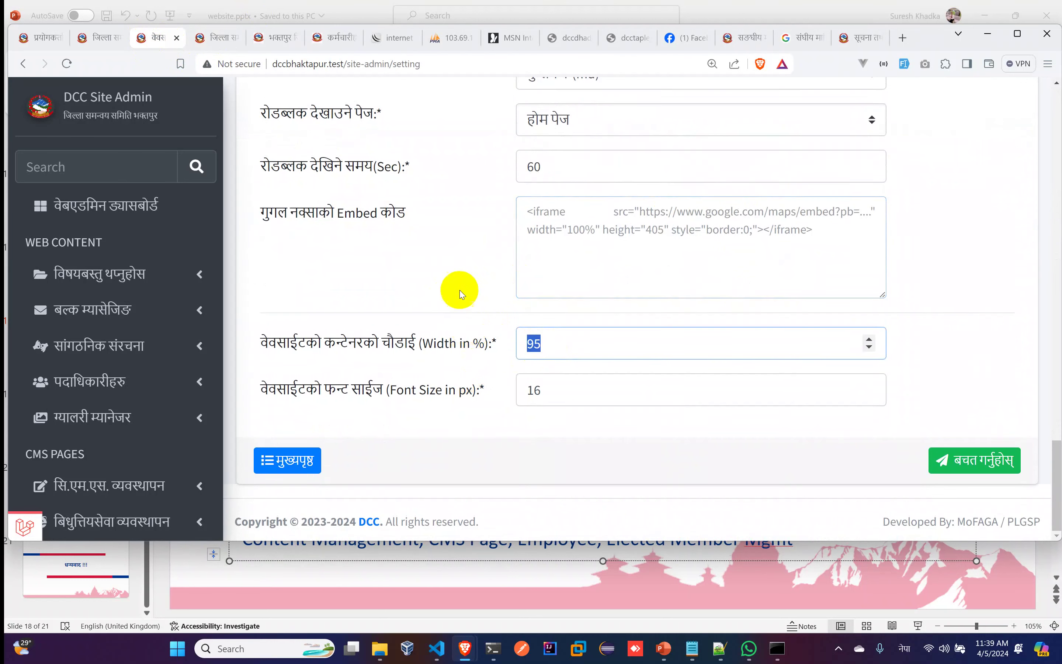
pyautogui.click(217, 39)
pyautogui.hotkey('ctrl', '0')
pyautogui.scroll(8, 545, 343)
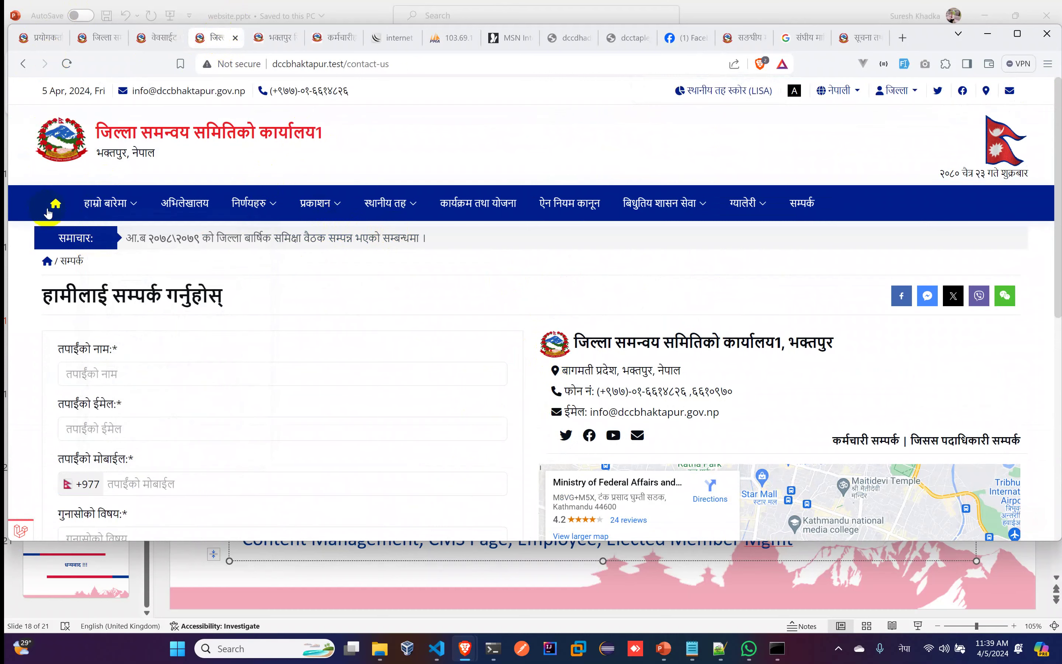
pyautogui.click(54, 205)
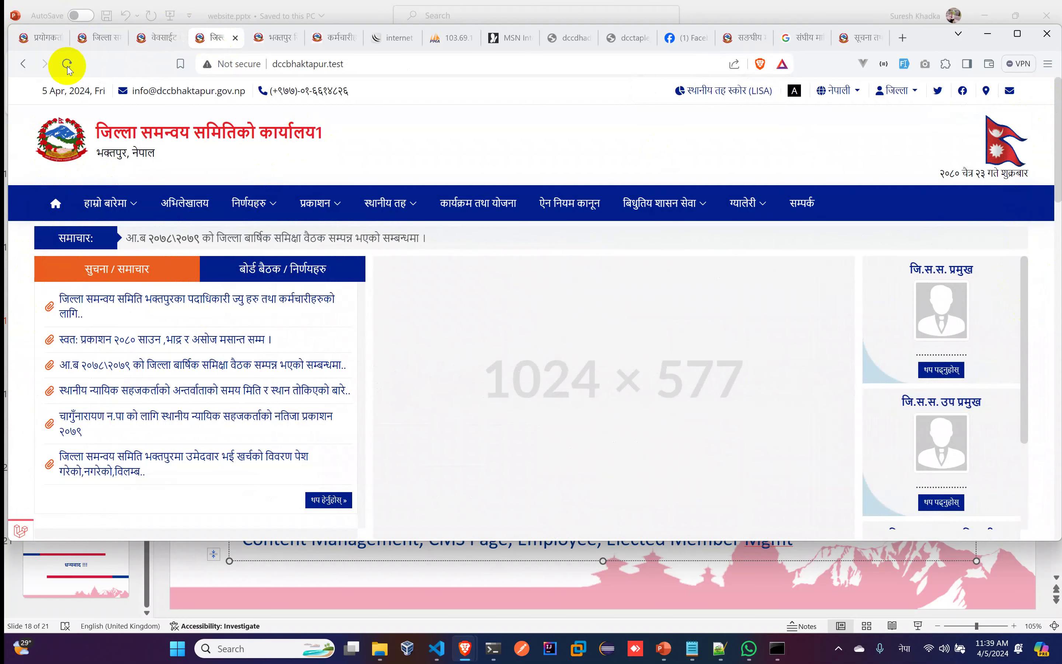
# Set the website's container width to 90 %, save the settings and reload the test site's home page
pyautogui.click(158, 37)
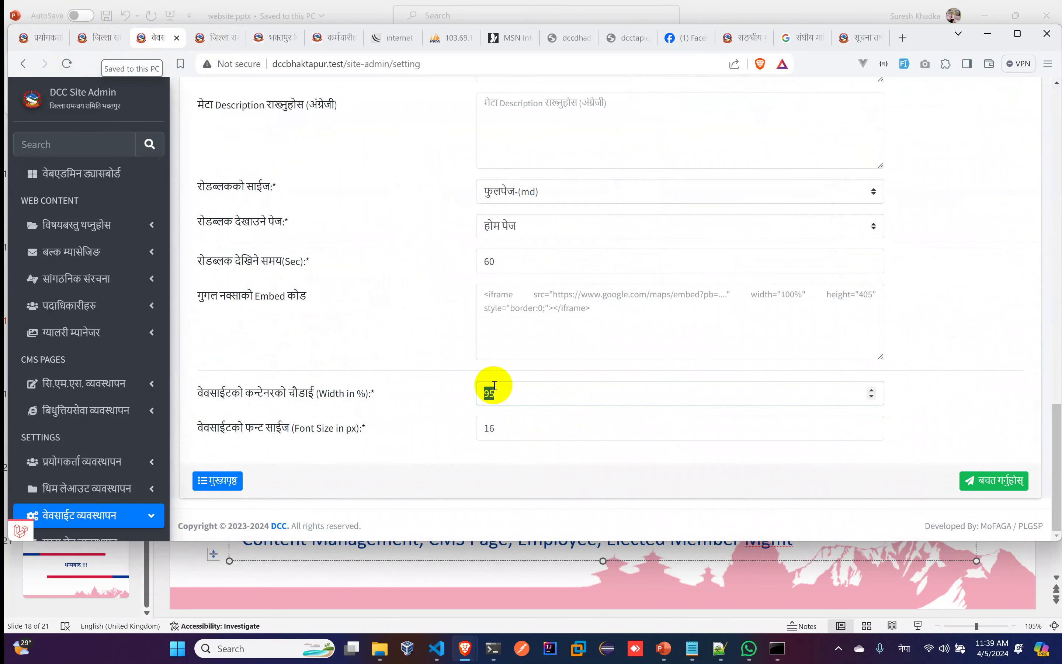
pyautogui.press('BackSpace')
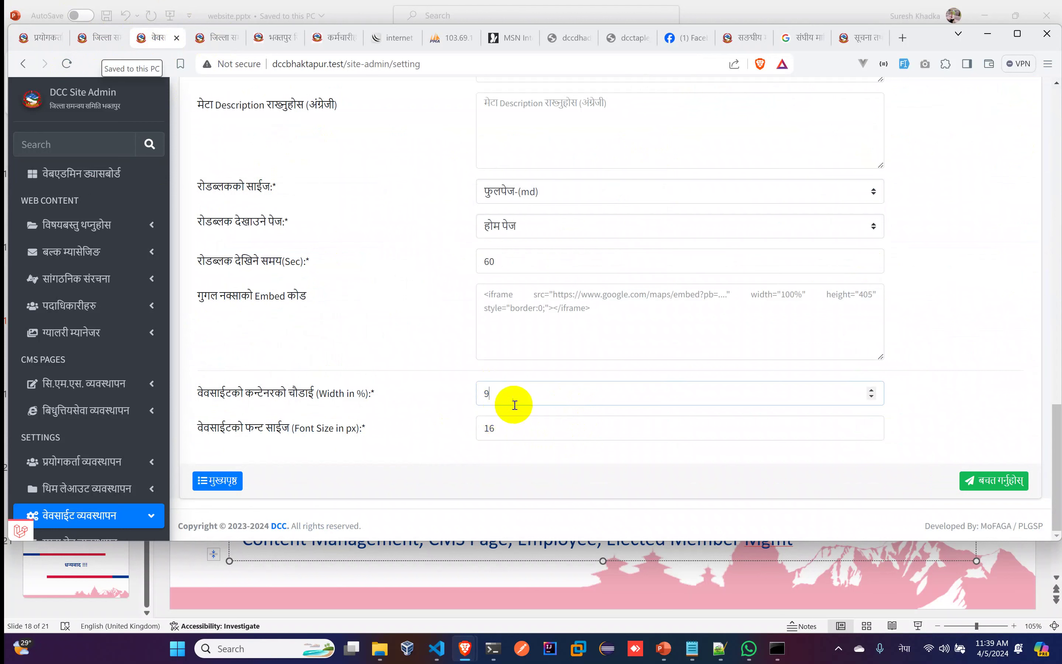
pyautogui.write('0')
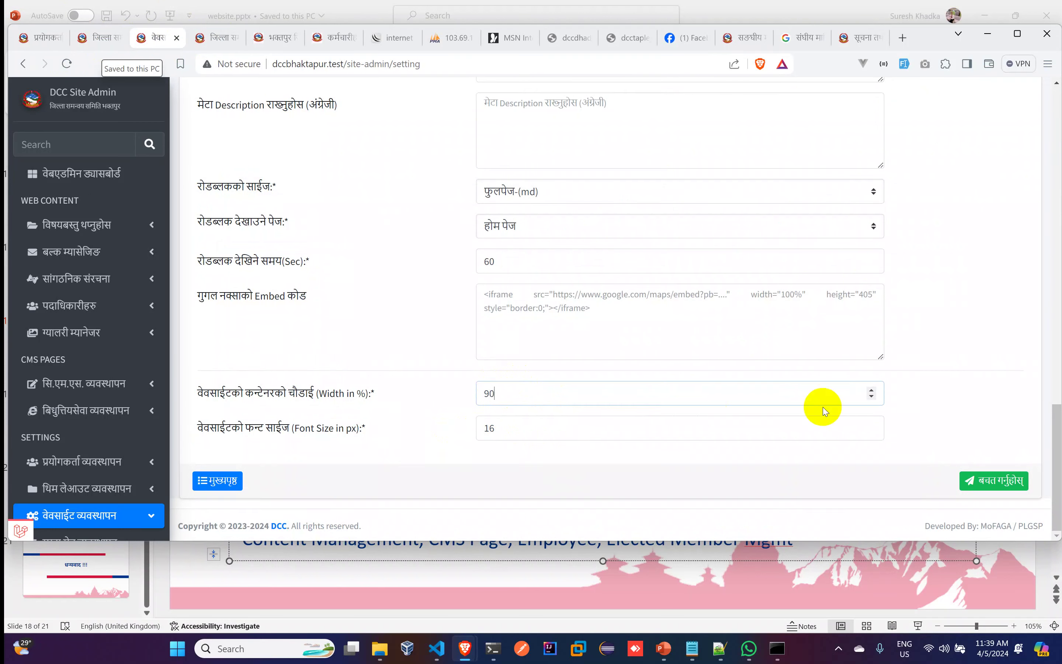
pyautogui.click(977, 482)
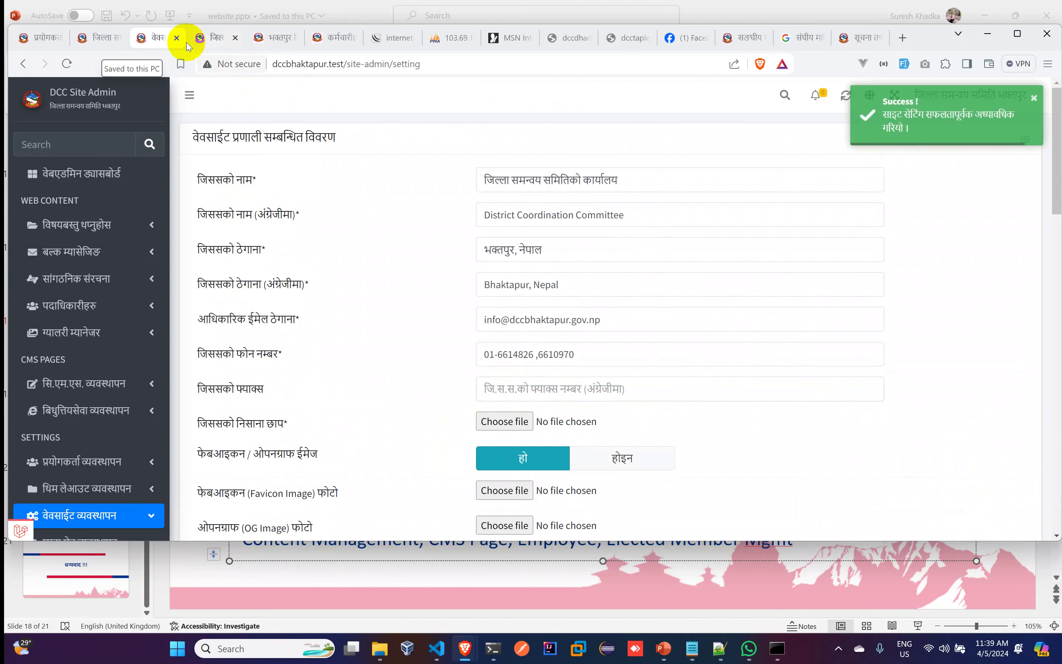
pyautogui.click(204, 37)
pyautogui.click(70, 64)
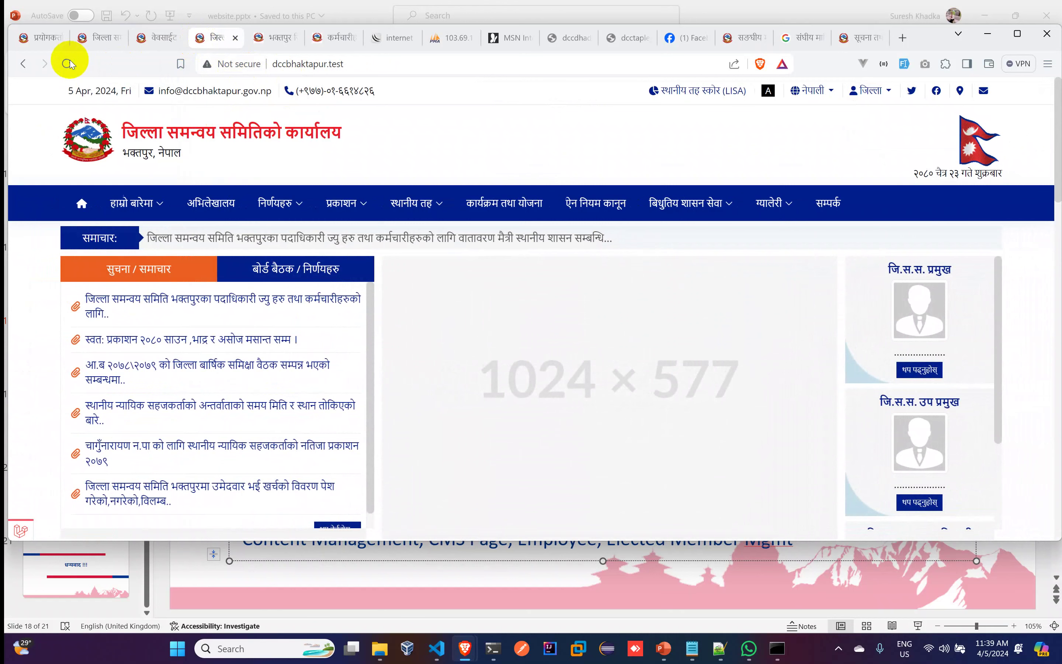
# Return to the website settings form and examine the font size field and the options above it
pyautogui.click(152, 37)
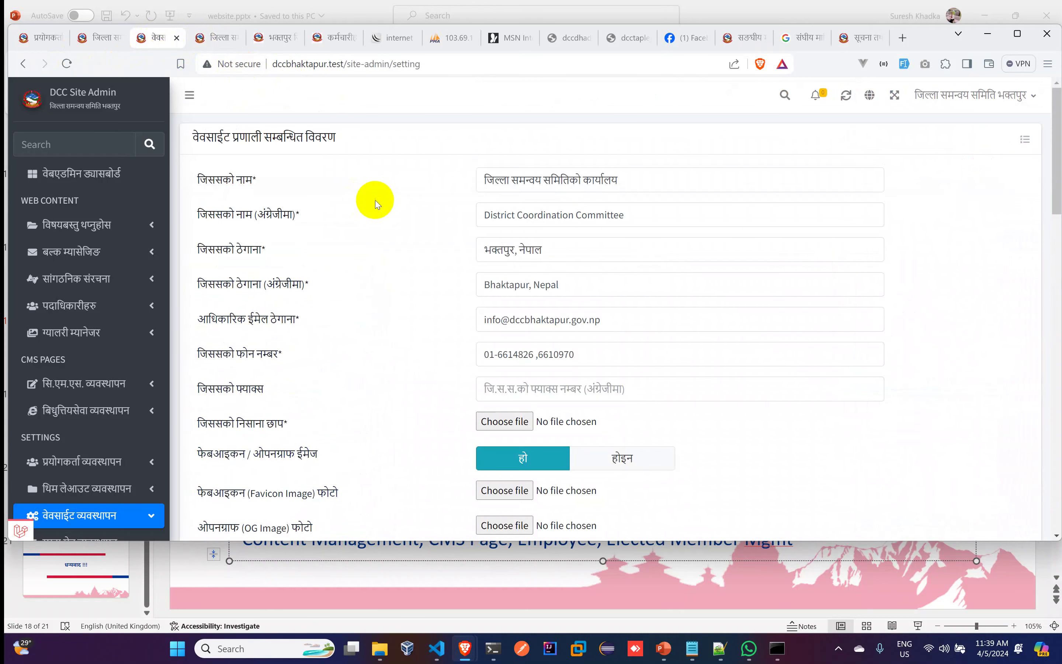
pyautogui.scroll(-15, 698, 288)
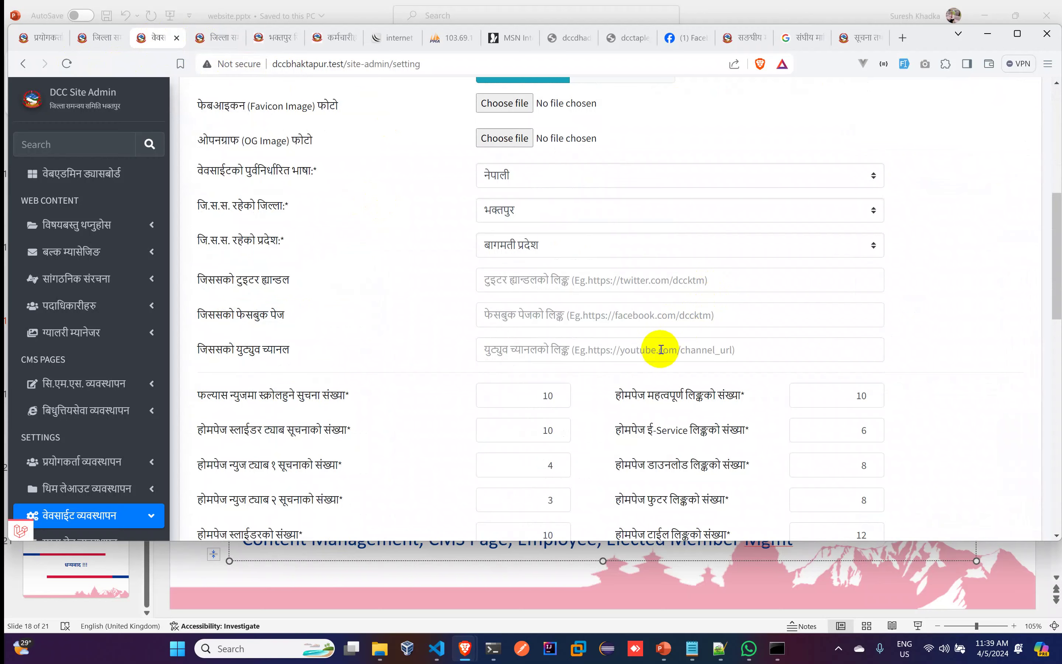
pyautogui.doubleClick(521, 394)
pyautogui.doubleClick(481, 425)
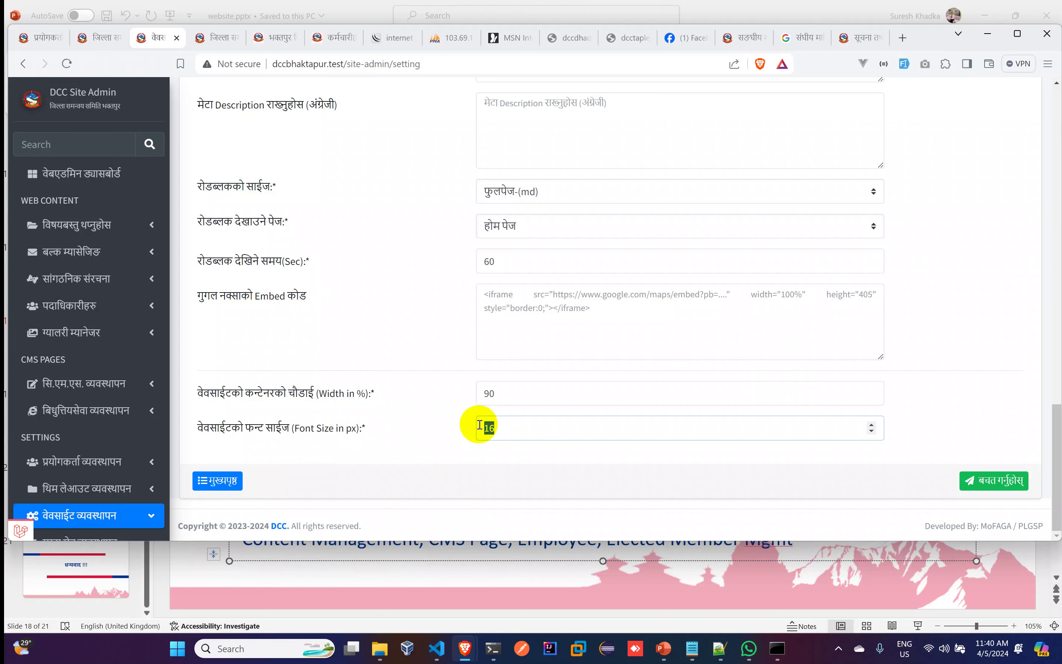
pyautogui.scroll(5, 559, 272)
pyautogui.scroll(-5, 561, 276)
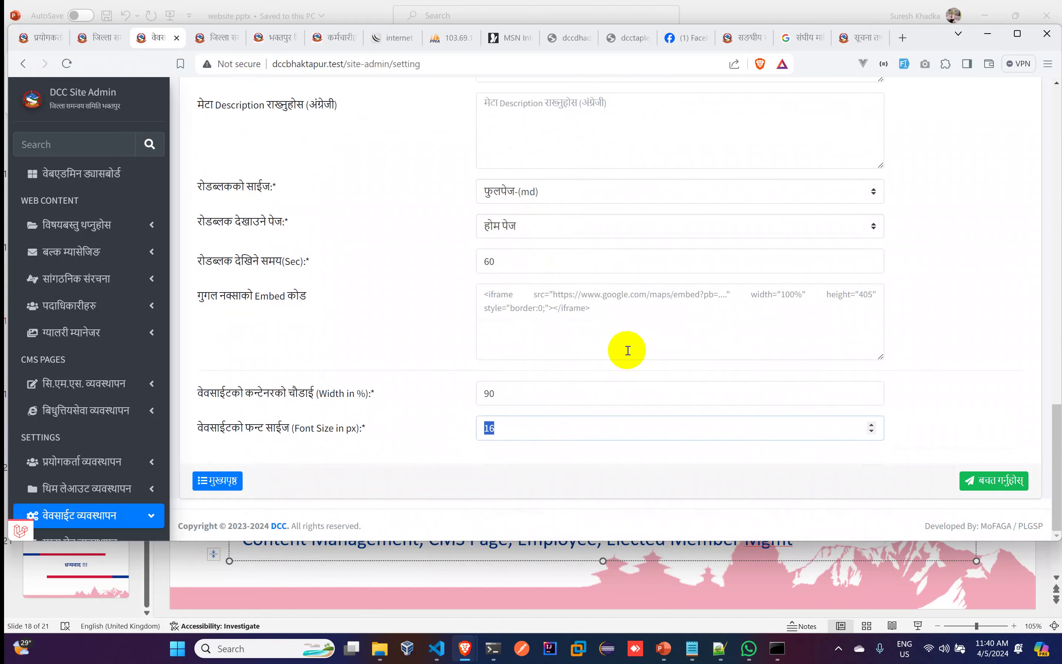
pyautogui.scroll(5, 687, 325)
pyautogui.scroll(-5, 711, 309)
pyautogui.scroll(7, 478, 288)
pyautogui.scroll(5, 474, 277)
pyautogui.scroll(-10, 474, 279)
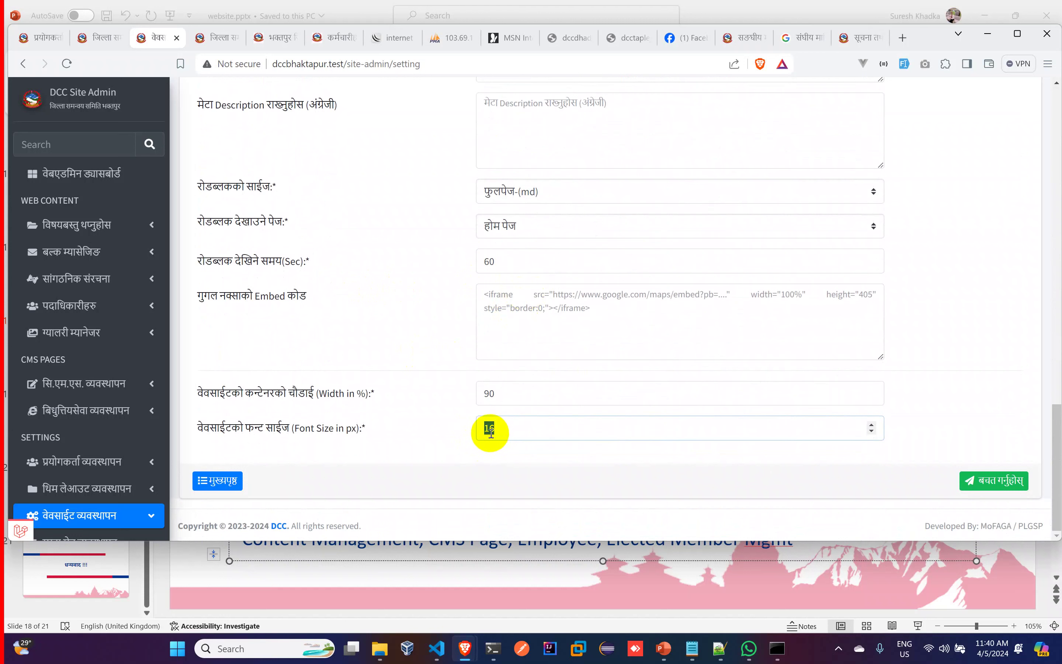
pyautogui.scroll(4, 398, 429)
pyautogui.scroll(-4, 204, 445)
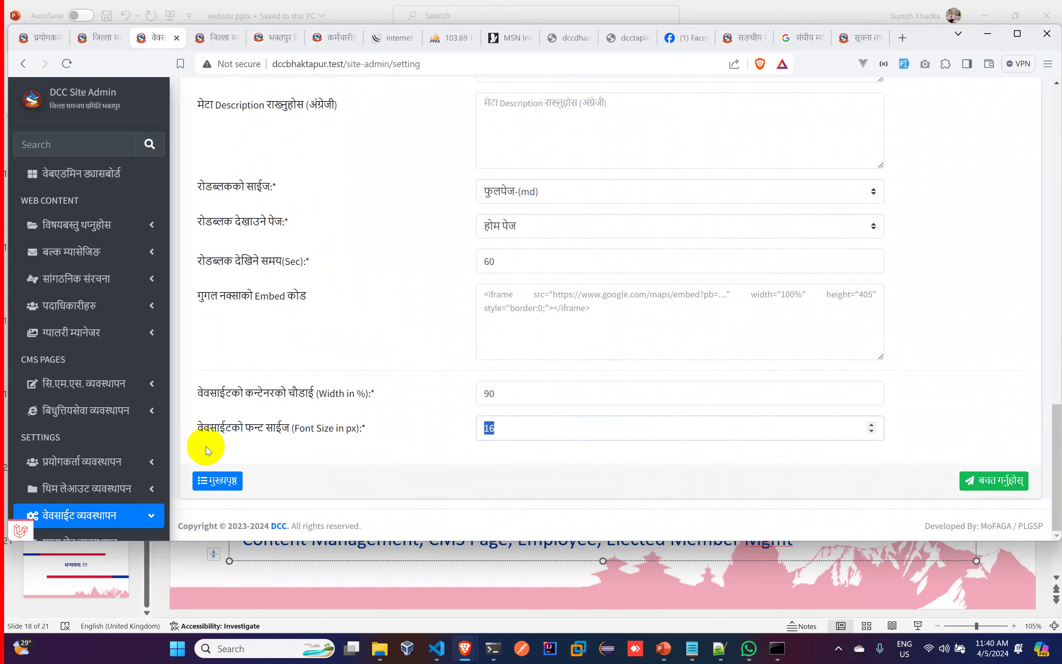
# Reopen the वेवसाईट प्रणाली सेटिङ page and review its fields from the office details through the container width and font size
pyautogui.scroll(-5, 125, 489)
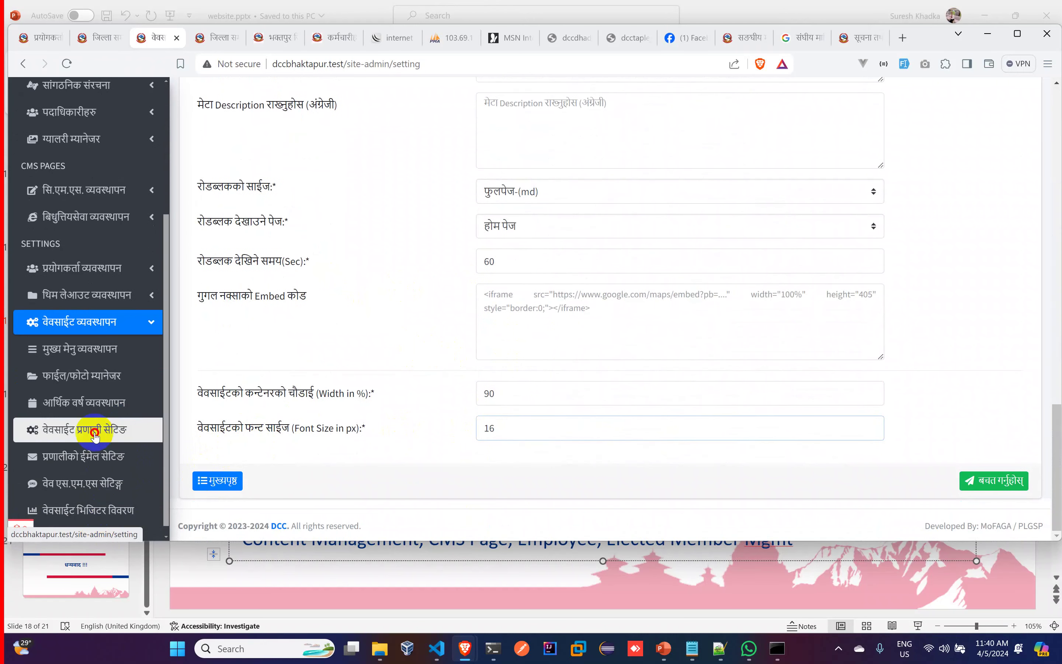
pyautogui.click(90, 426)
pyautogui.scroll(-10, 688, 344)
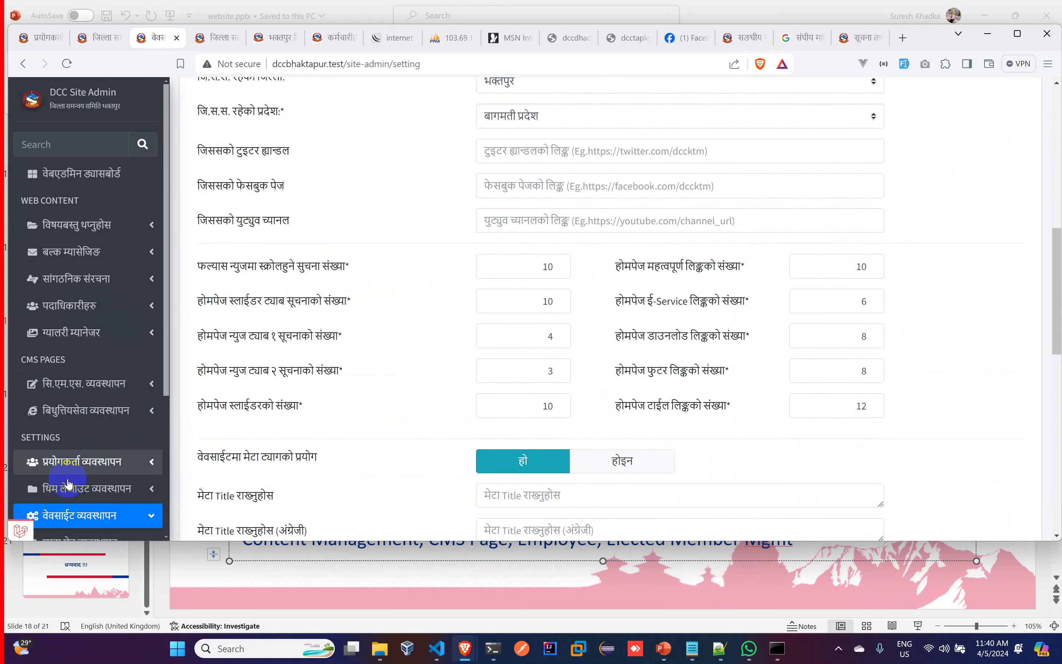
pyautogui.scroll(-5, 75, 492)
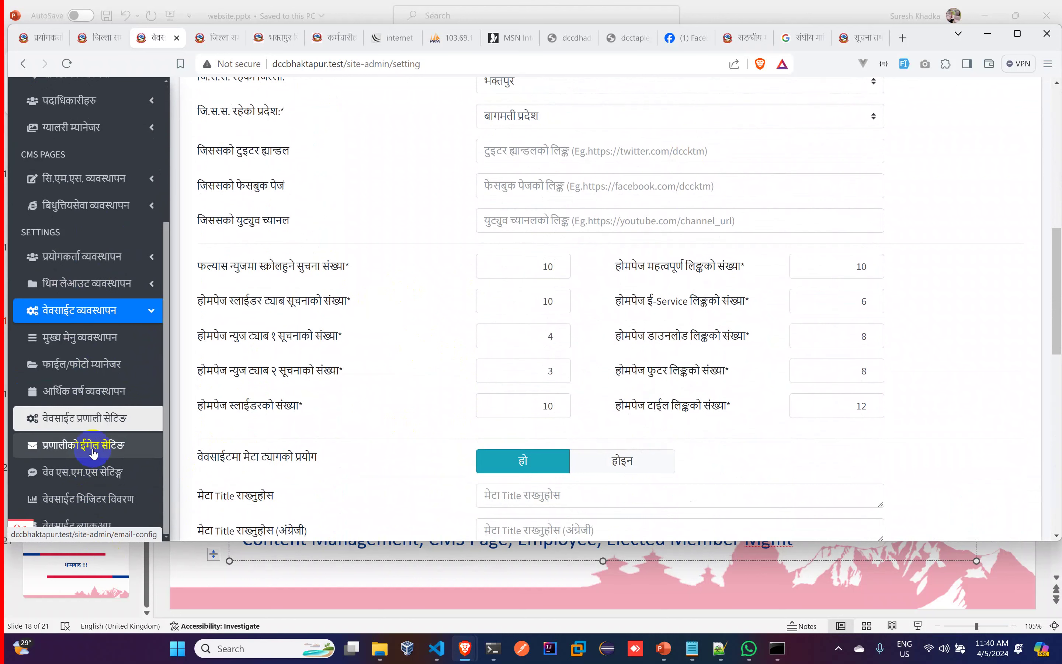
pyautogui.scroll(-10, 593, 415)
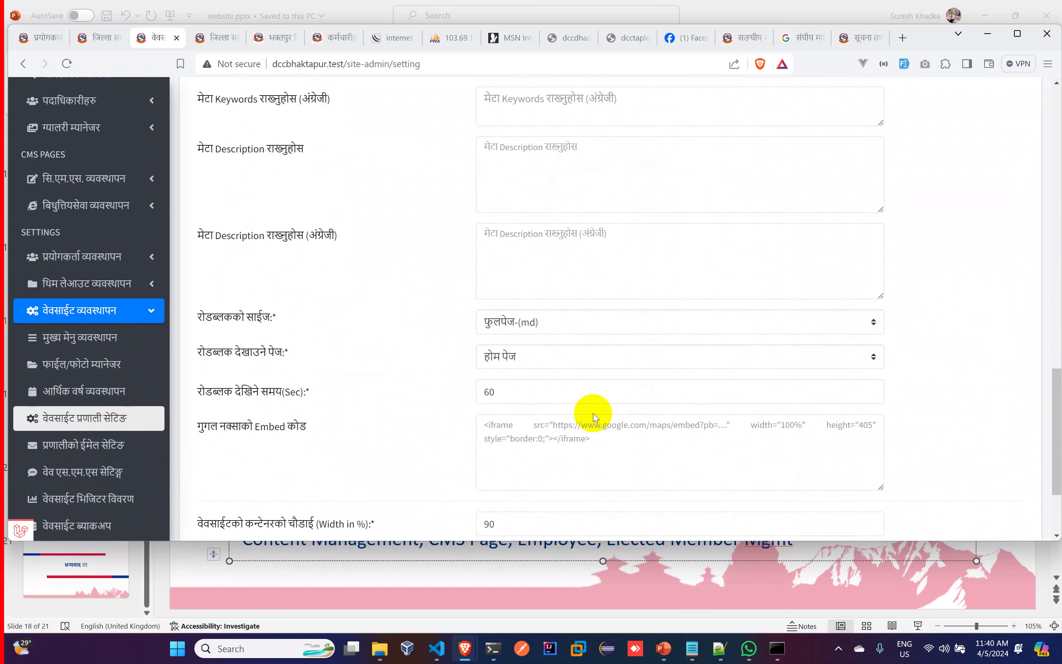
pyautogui.scroll(-3, 592, 415)
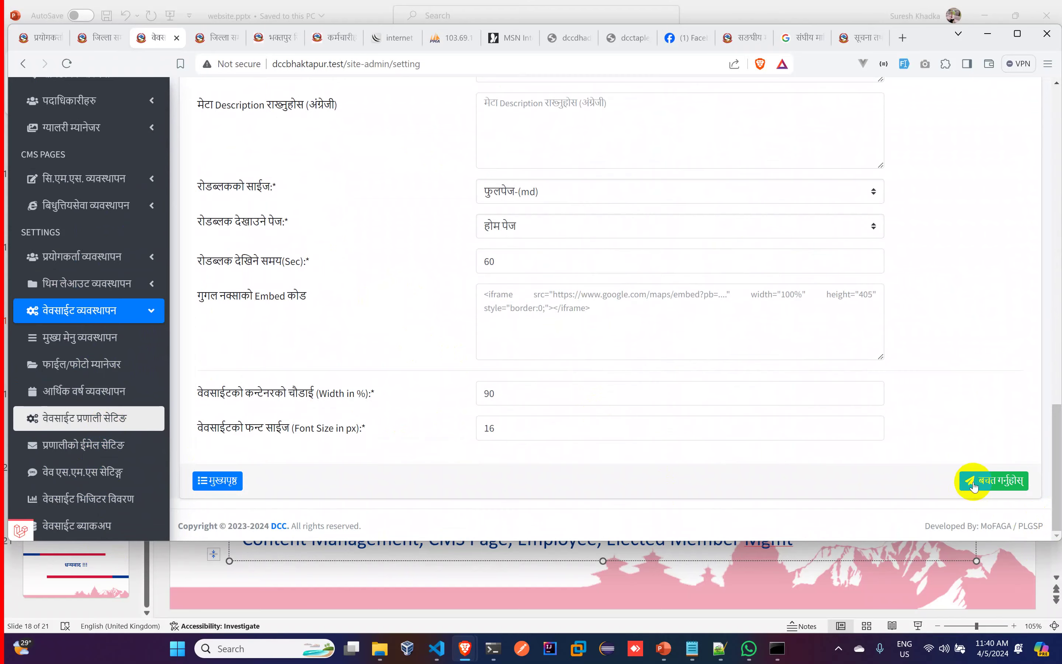
pyautogui.scroll(15, 896, 353)
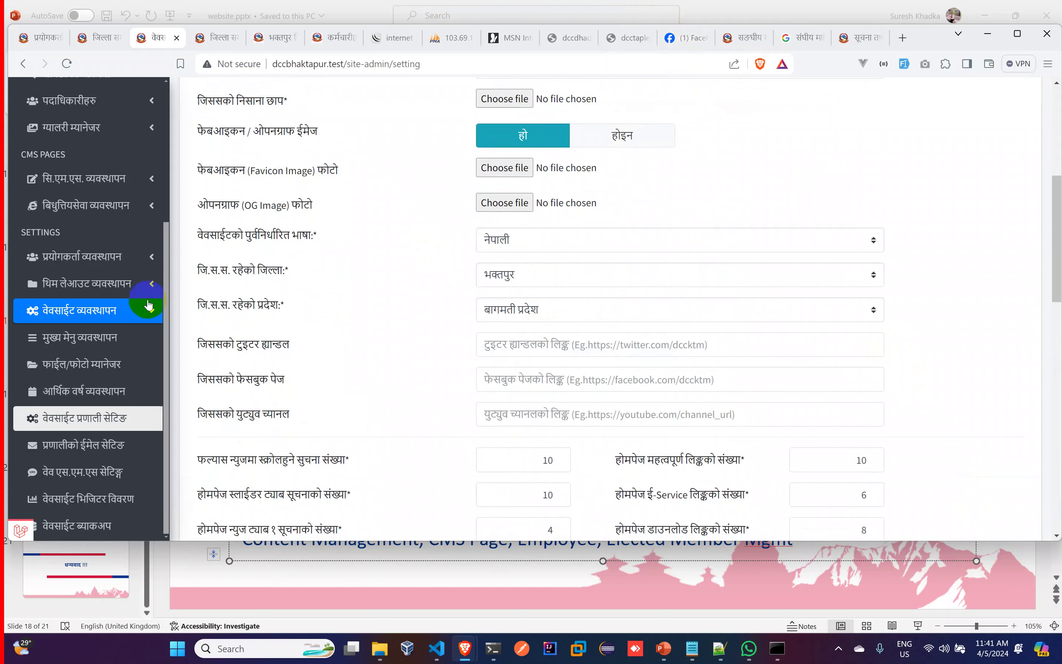
# Examine the visitor count and loading time in the footer of the DCC Bhaktapur test site's home page
pyautogui.click(213, 36)
pyautogui.scroll(-20, 569, 320)
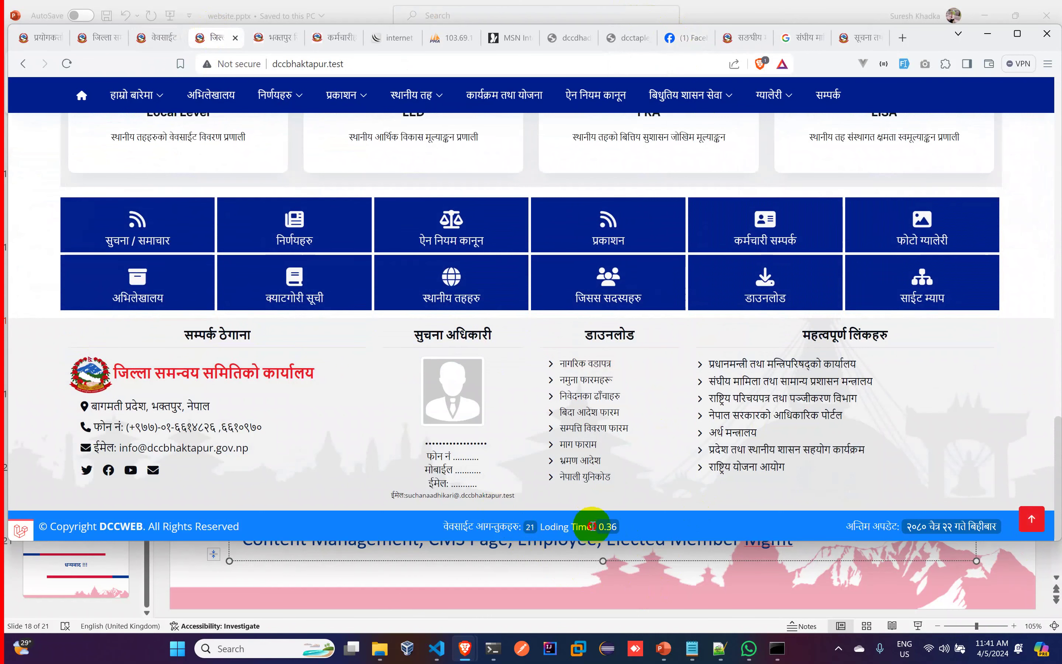
pyautogui.moveTo(592, 526); pyautogui.dragTo(628, 533)
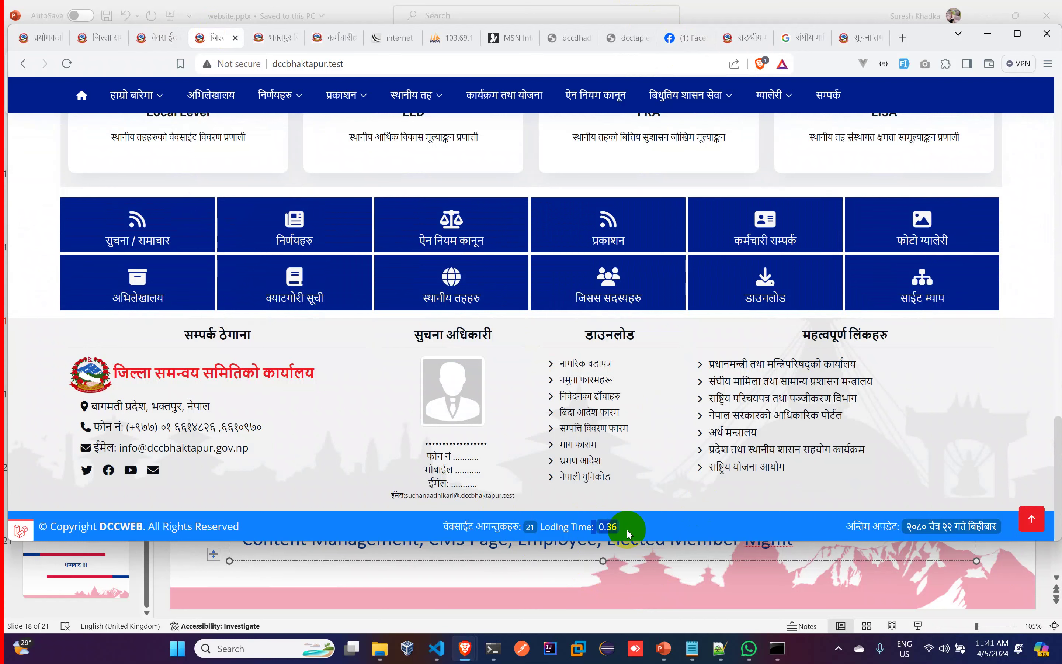
# Compare the header and top bar of the MoFAGA website with the DCC Bhaktapur test and live home pages
pyautogui.click(858, 38)
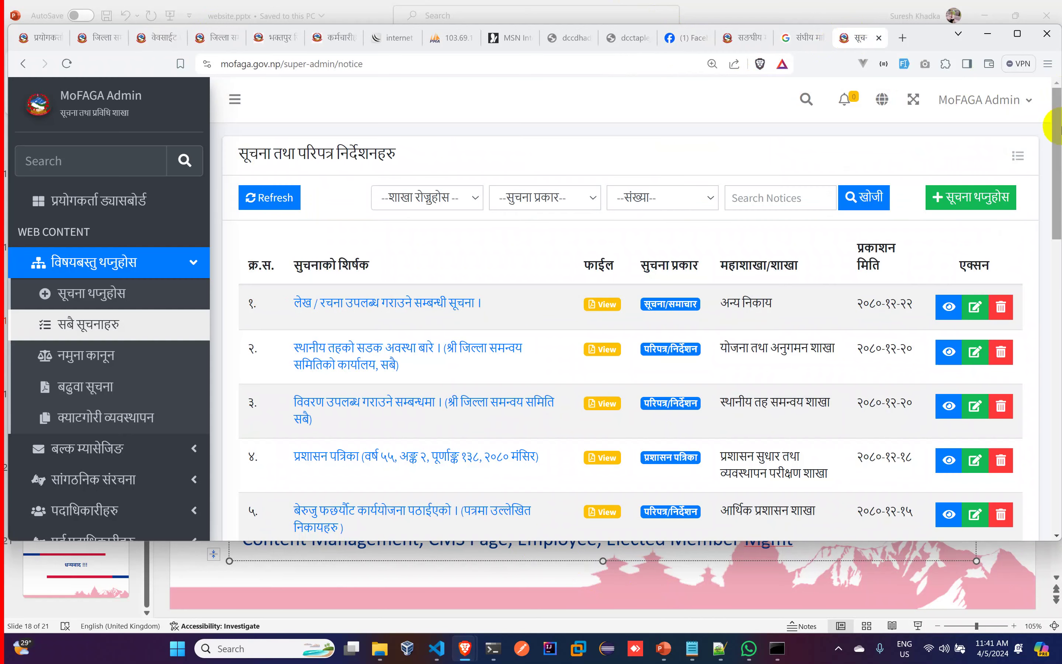
pyautogui.click(740, 37)
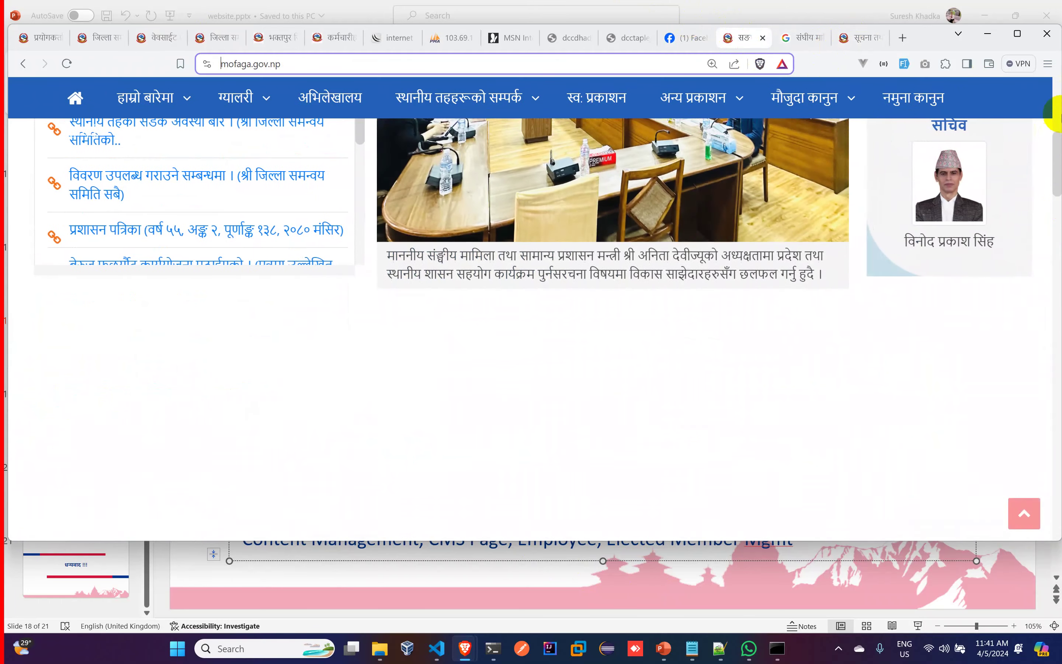
pyautogui.scroll(5, 1058, 132)
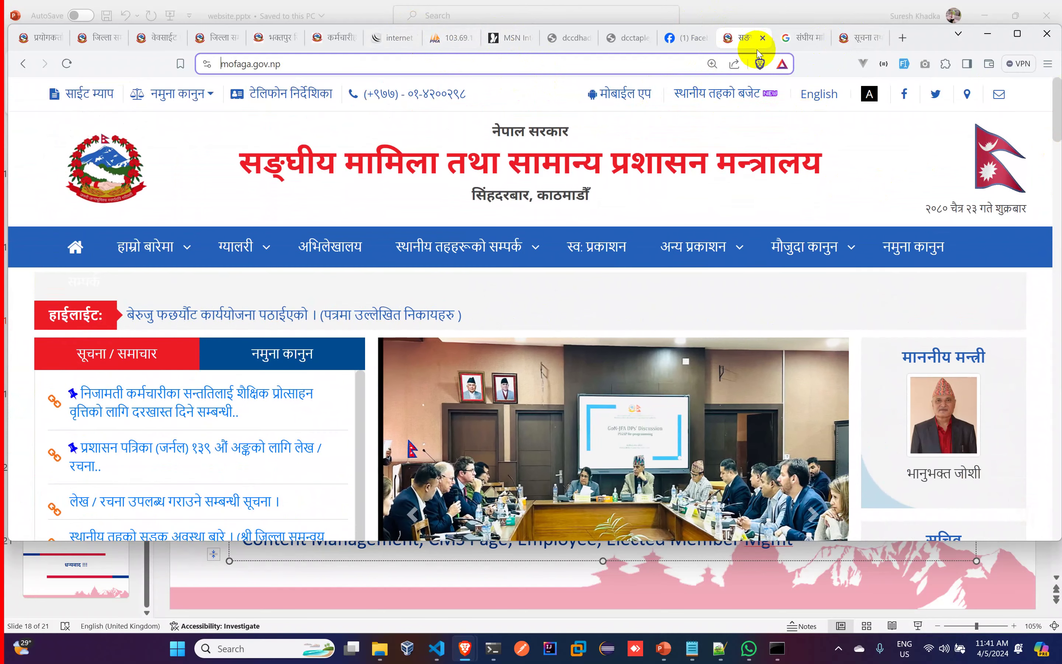
pyautogui.click(199, 39)
pyautogui.moveTo(340, 166)
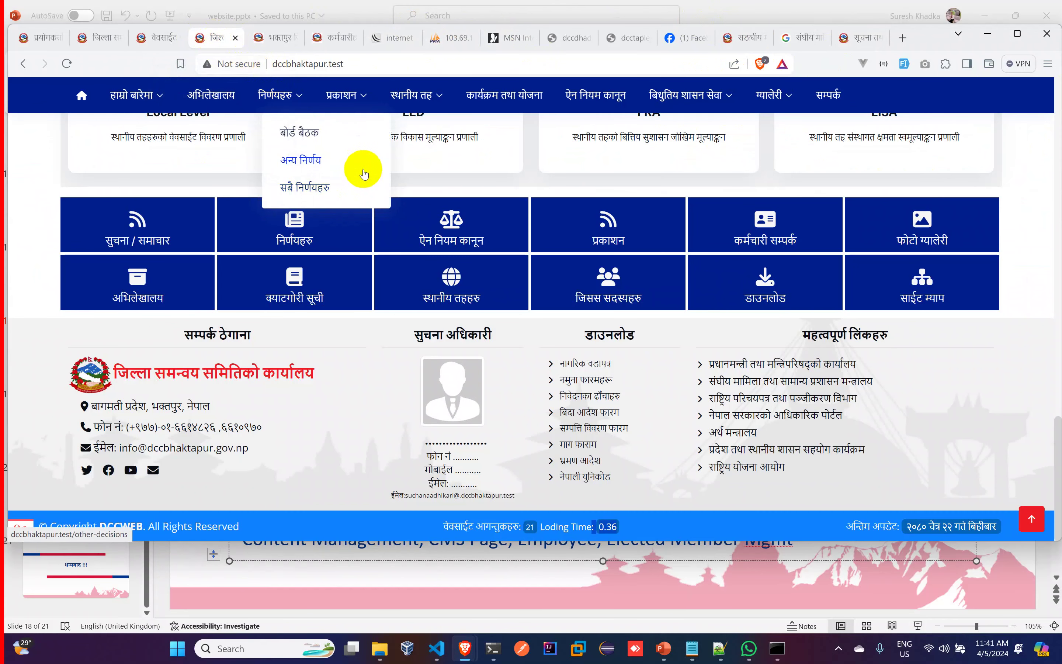
pyautogui.scroll(15, 382, 137)
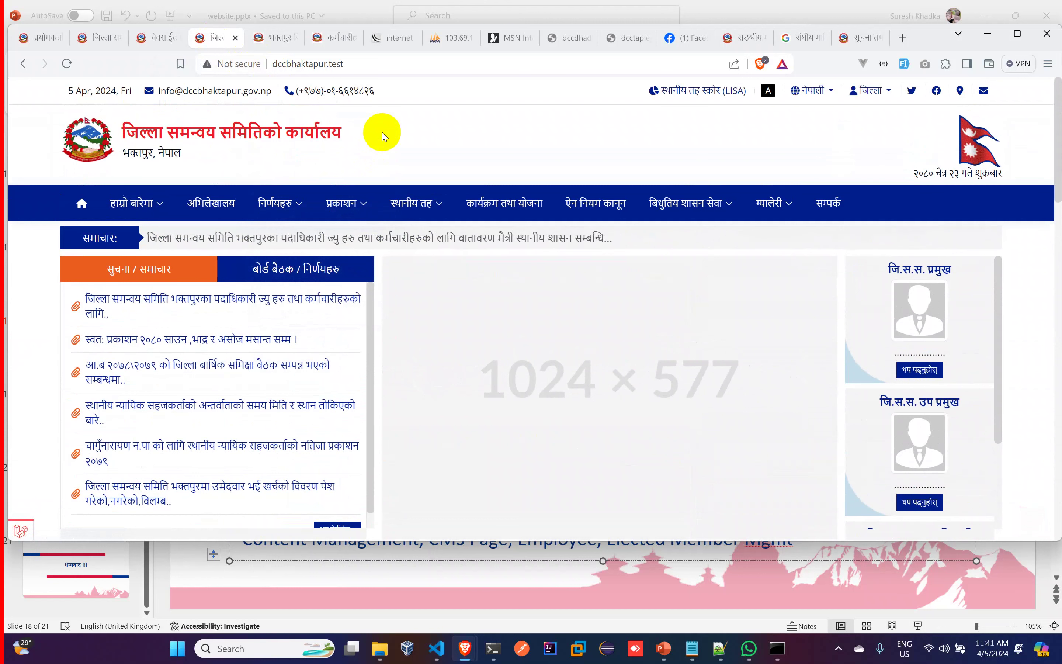
pyautogui.click(866, 93)
pyautogui.click(683, 123)
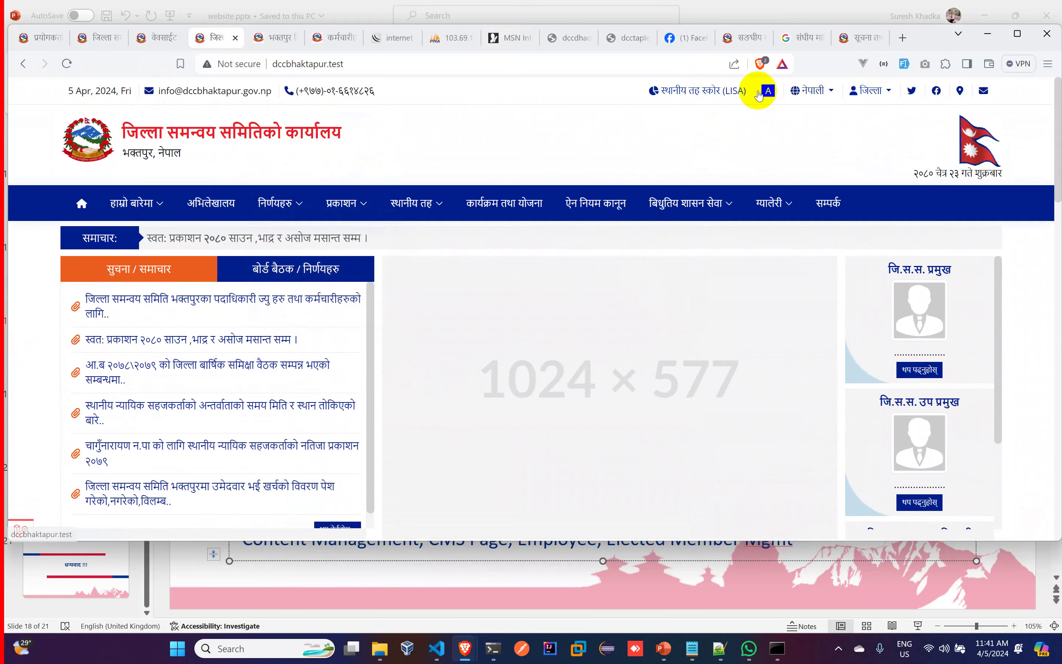
pyautogui.click(265, 46)
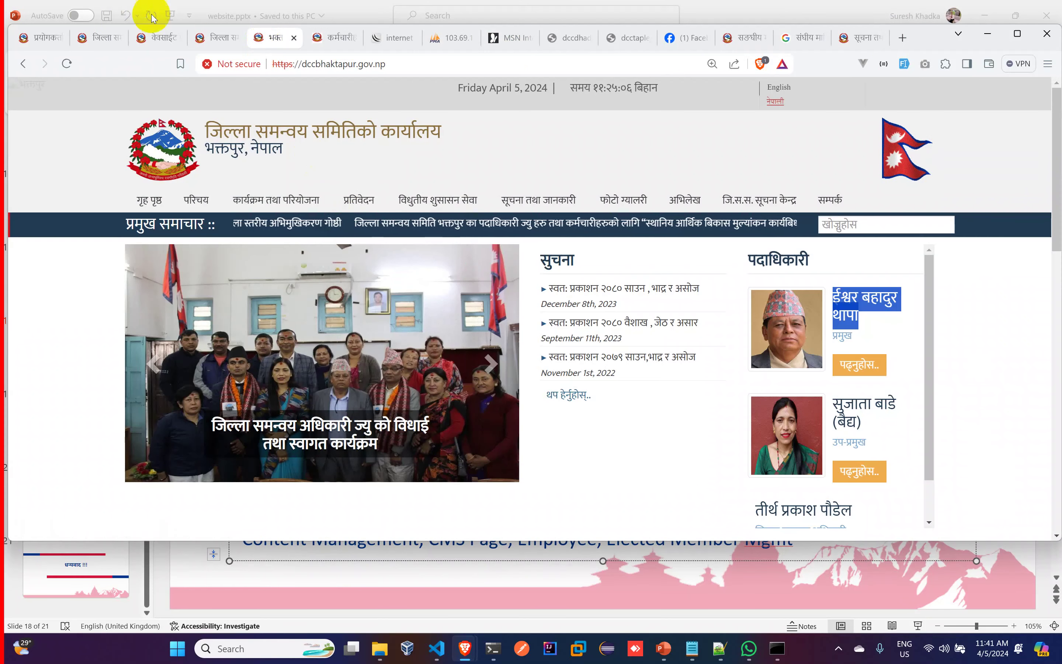
# Return to the website settings form, review its fields and reopen the वेवसाईट प्रणाली सेटिङ page
pyautogui.click(166, 43)
pyautogui.scroll(-15, 498, 303)
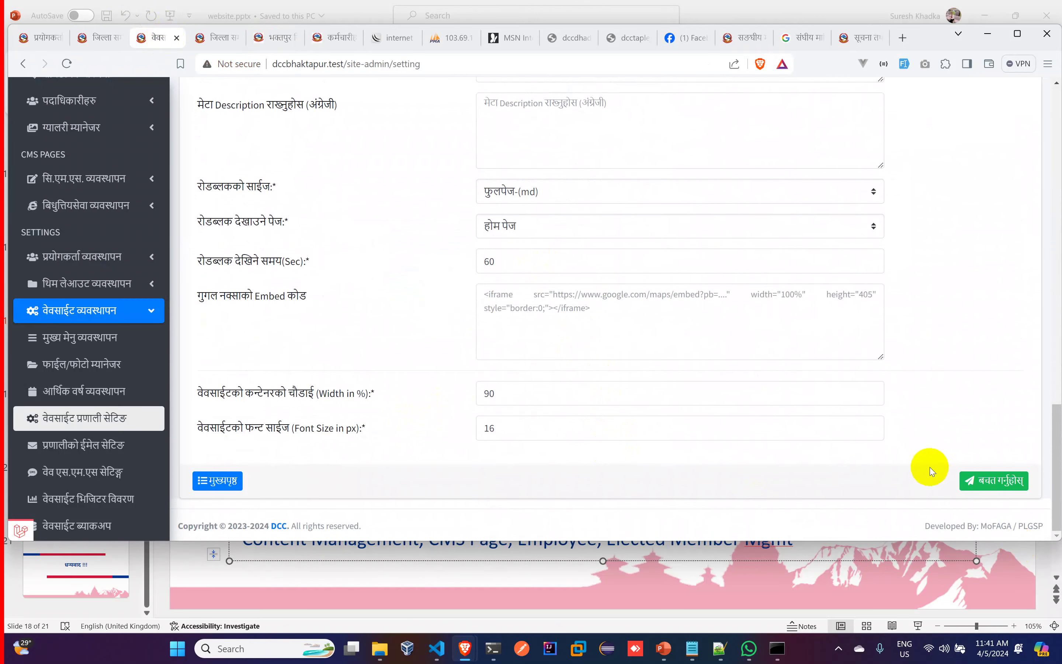
pyautogui.scroll(15, 932, 472)
pyautogui.scroll(-5, 921, 349)
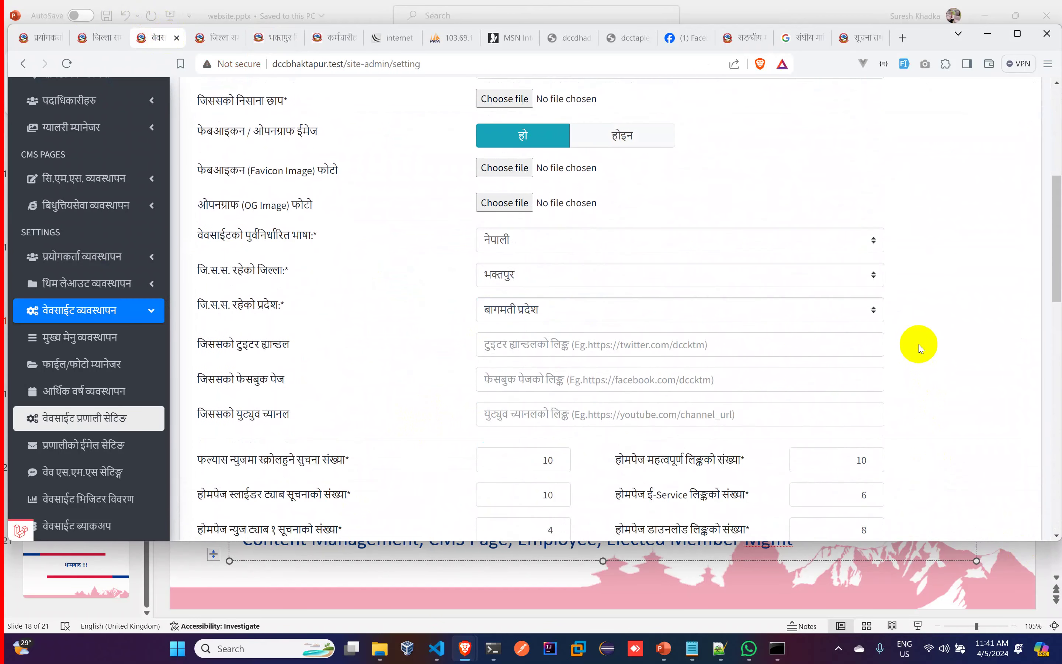
pyautogui.scroll(-4, 367, 434)
pyautogui.click(102, 419)
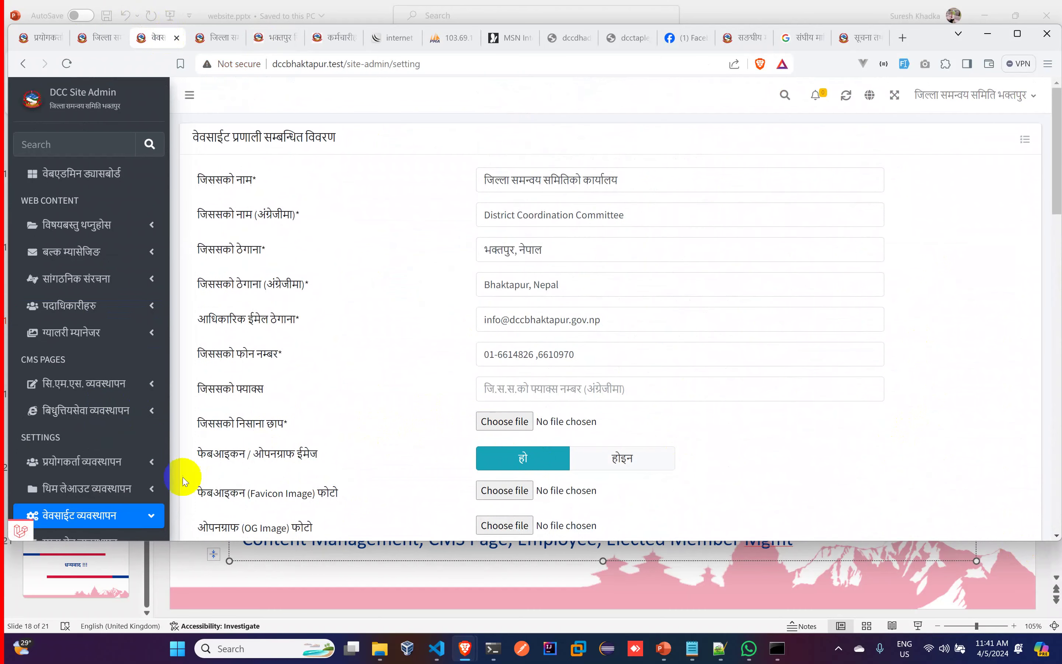
# Open the आर्थिक वर्ष management page and review its list of fiscal years
pyautogui.scroll(-5, 66, 426)
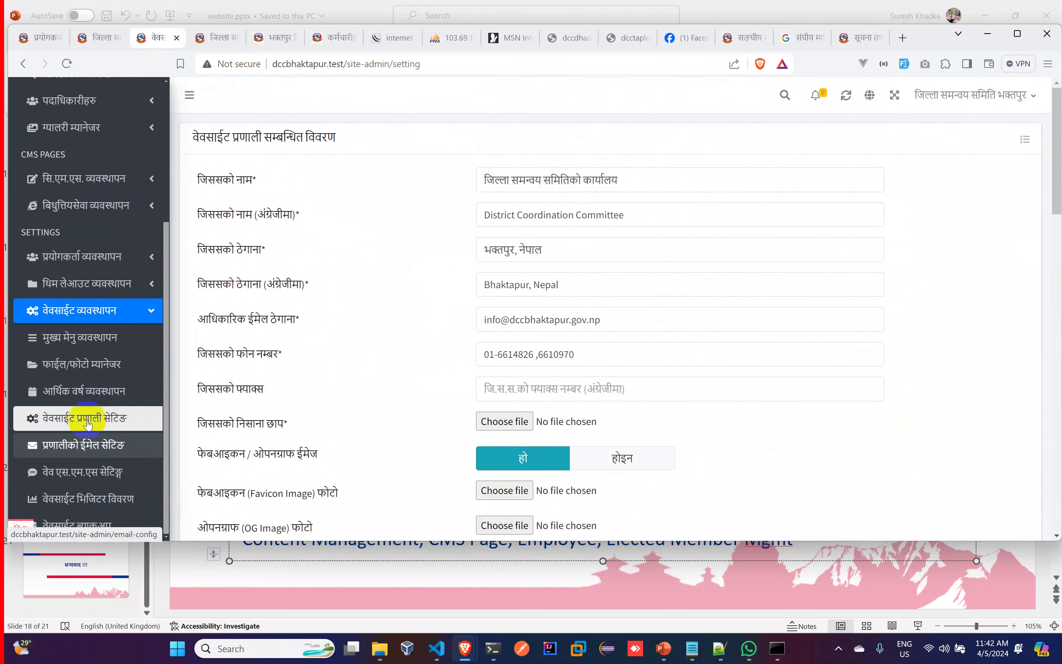
pyautogui.click(72, 392)
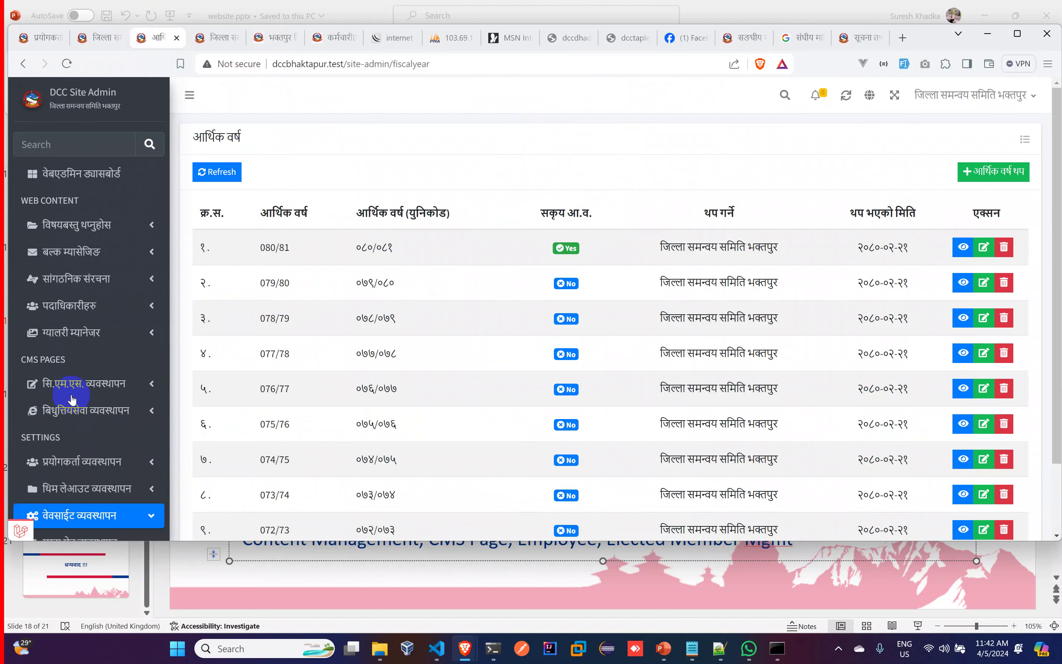
pyautogui.scroll(-4, 134, 368)
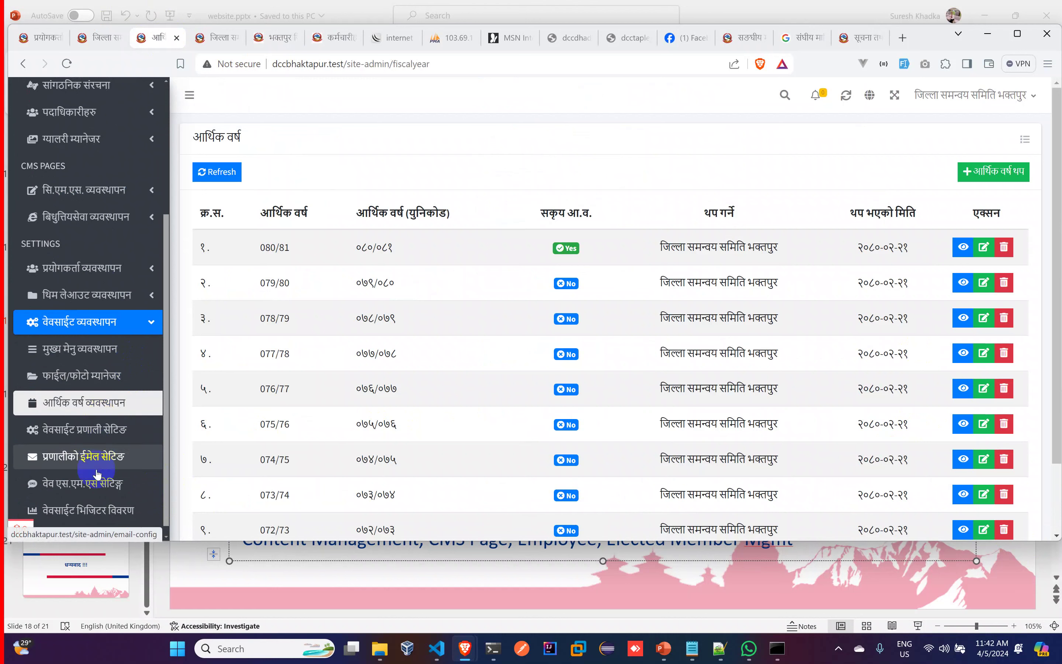
# Open the थिम इन्स्टल/व्यवस्थापन page and review the Mount Everest, Annapurna, Makalu and Machapuchare themes
pyautogui.click(88, 323)
pyautogui.click(94, 487)
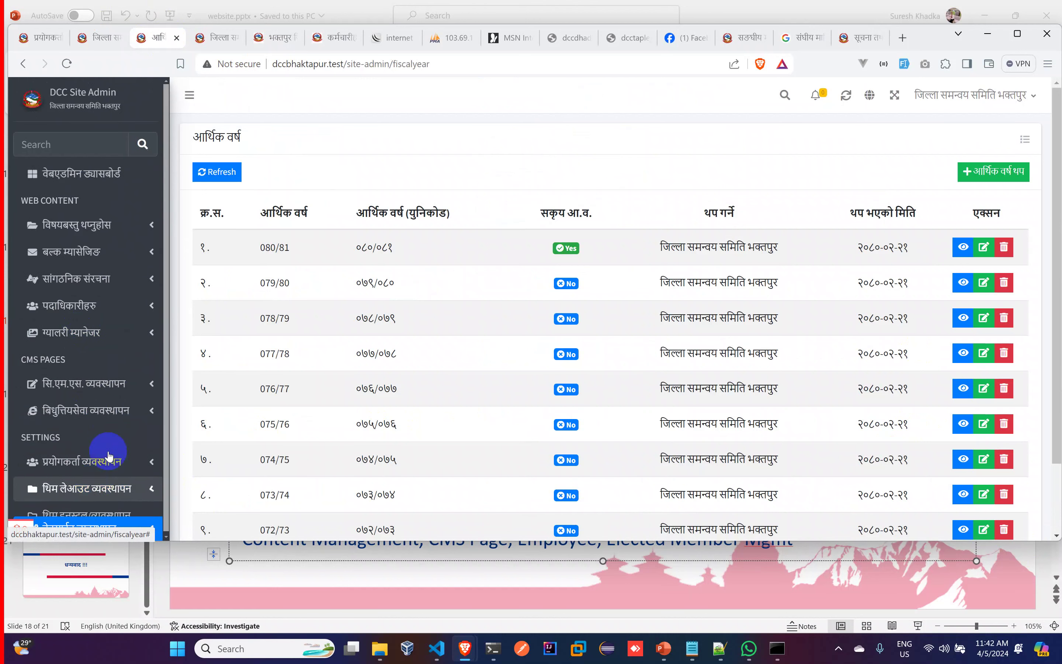
pyautogui.scroll(-2, 109, 424)
pyautogui.click(109, 422)
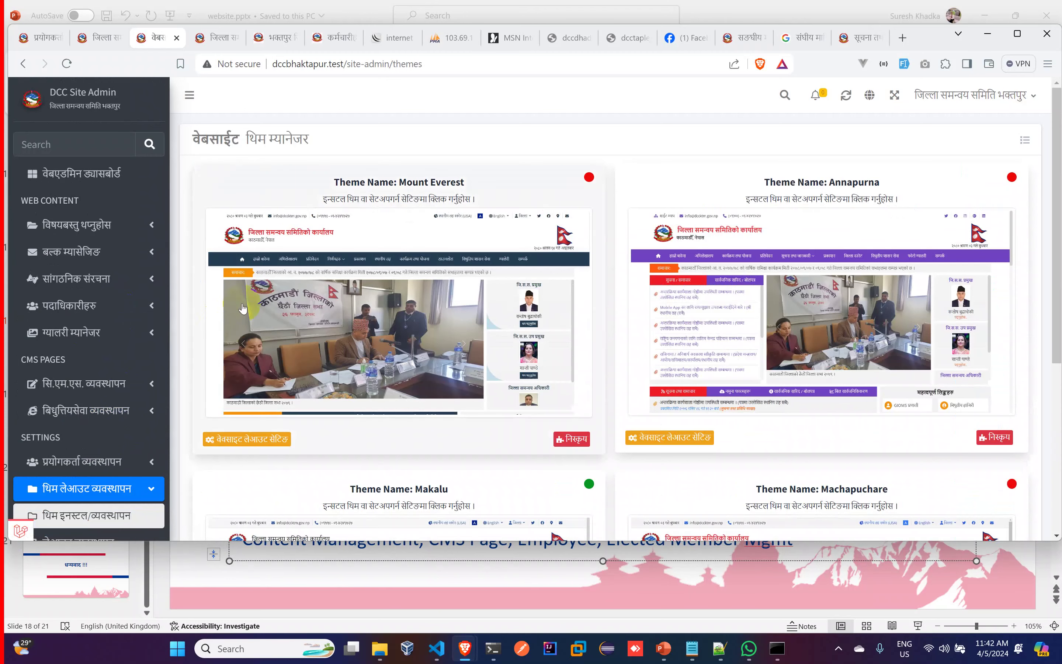
pyautogui.scroll(-1, 451, 341)
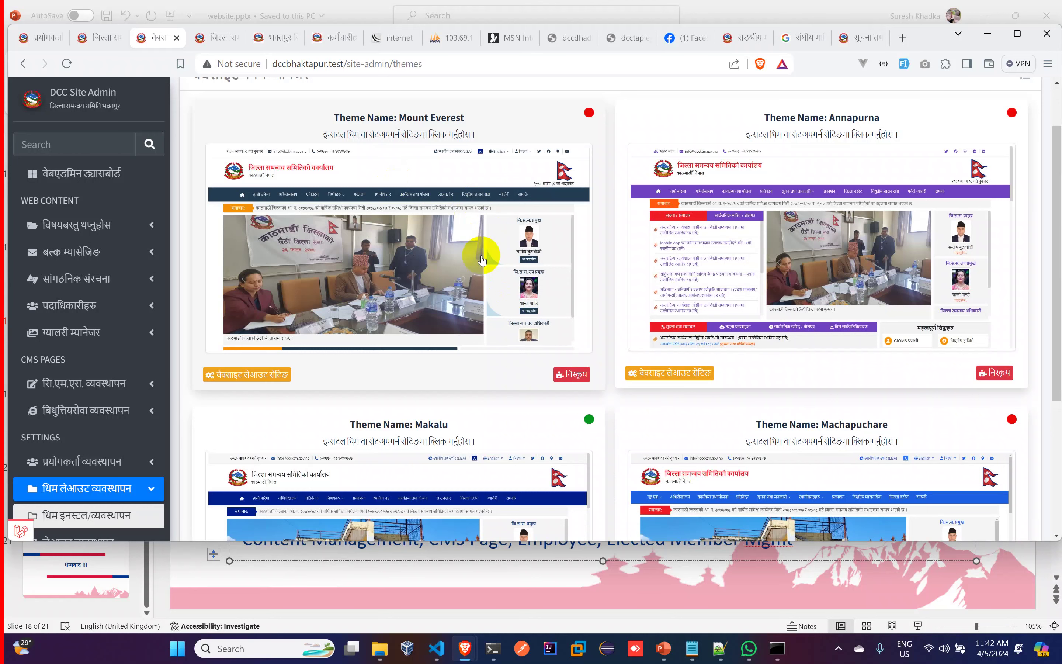
pyautogui.scroll(-5, 666, 312)
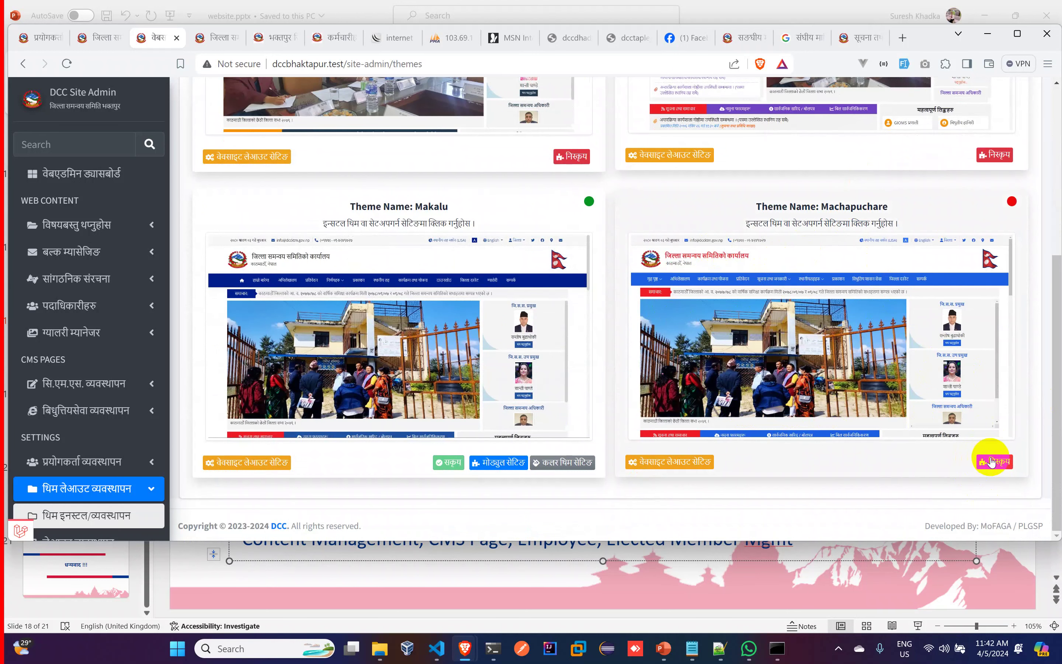
# Enlarge the theme manager page and activate the Machapuchare theme
pyautogui.hotkey('ctrl', '+')
pyautogui.hotkey('ctrl', '+')
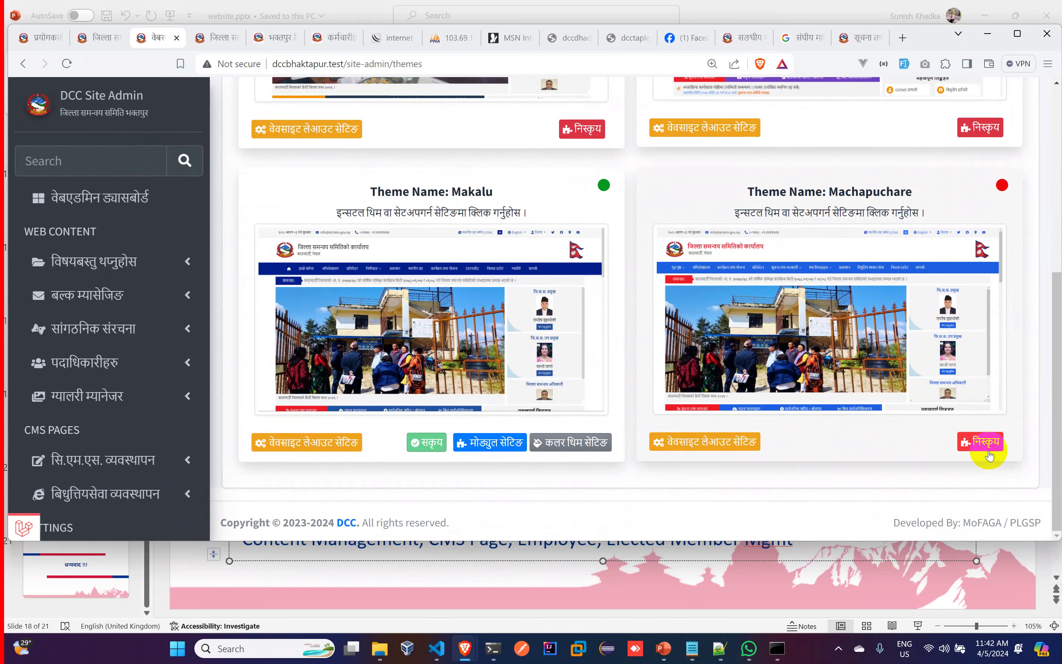
pyautogui.hotkey('ctrl', '+')
pyautogui.hotkey('ctrl', '+')
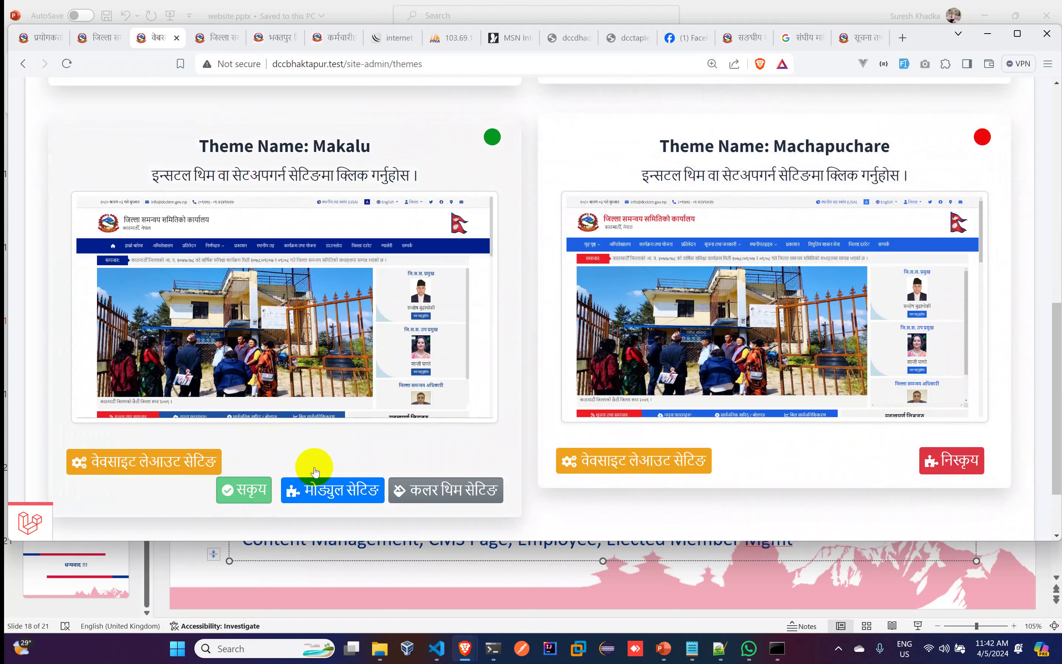
pyautogui.click(952, 459)
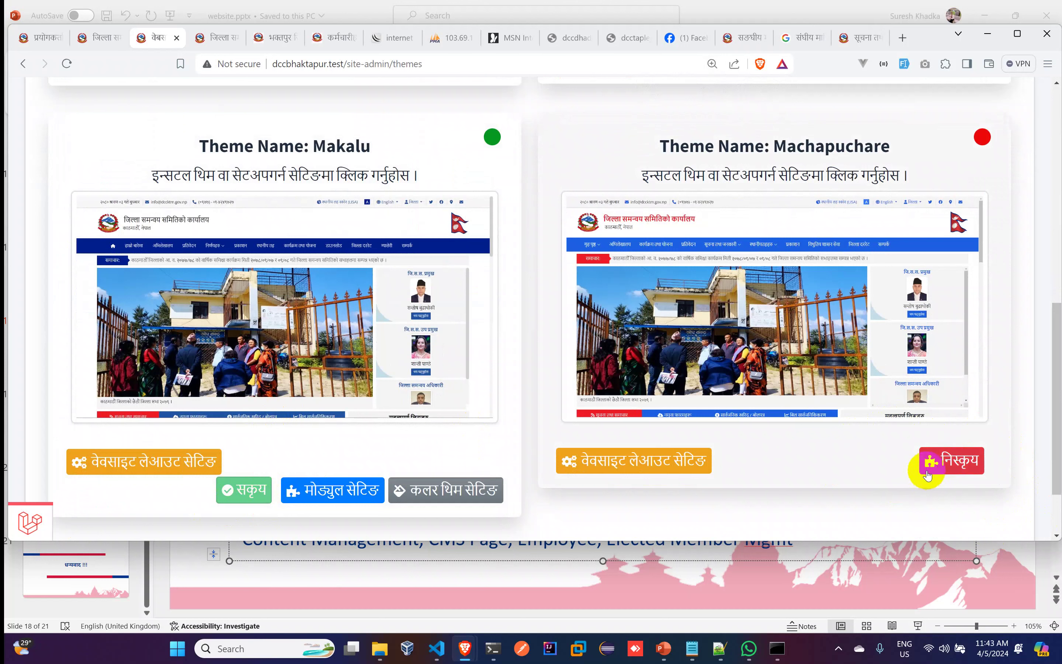
pyautogui.click(950, 467)
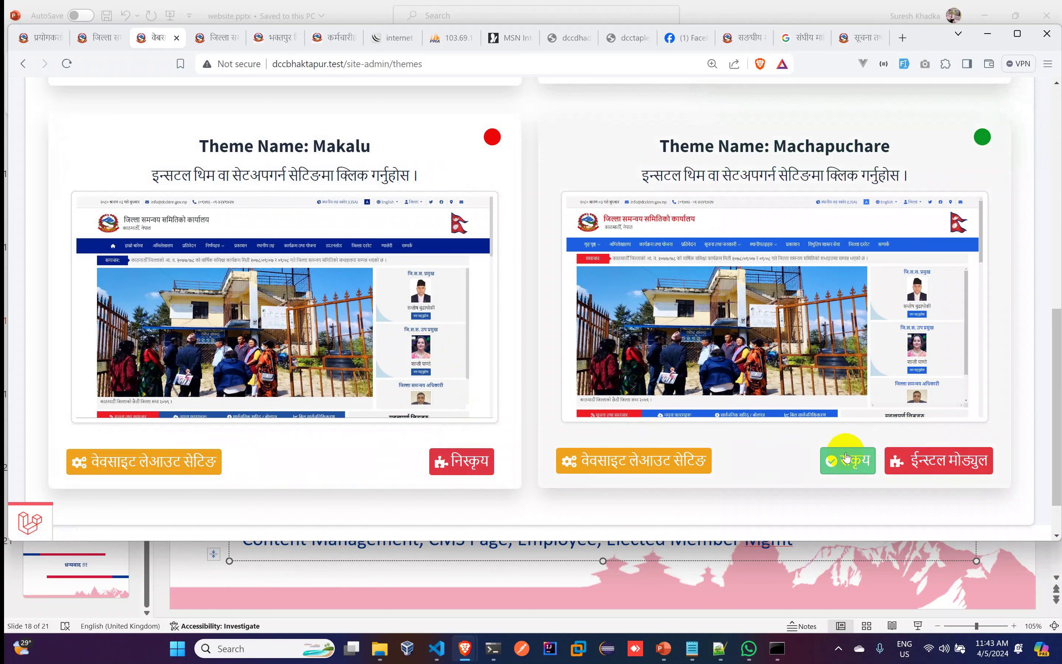
# Switch the active theme to Makalu and back to Machapuchare
pyautogui.click(468, 459)
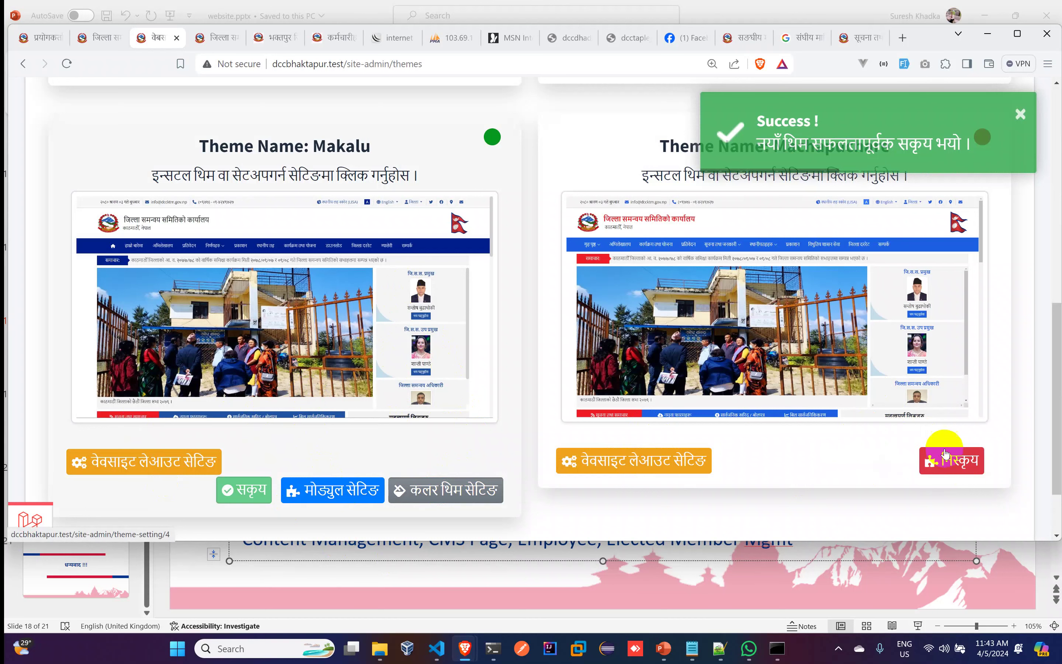
pyautogui.click(974, 459)
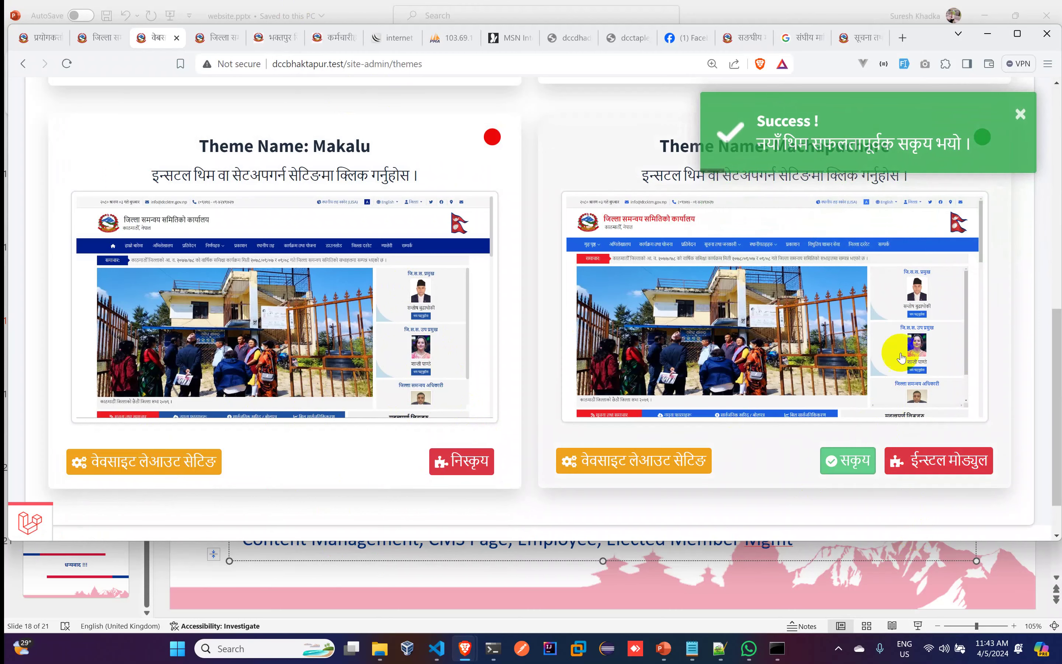
# Reload the test site's home page to check the active theme, and return to the theme manager at reduced page zoom
pyautogui.click(208, 38)
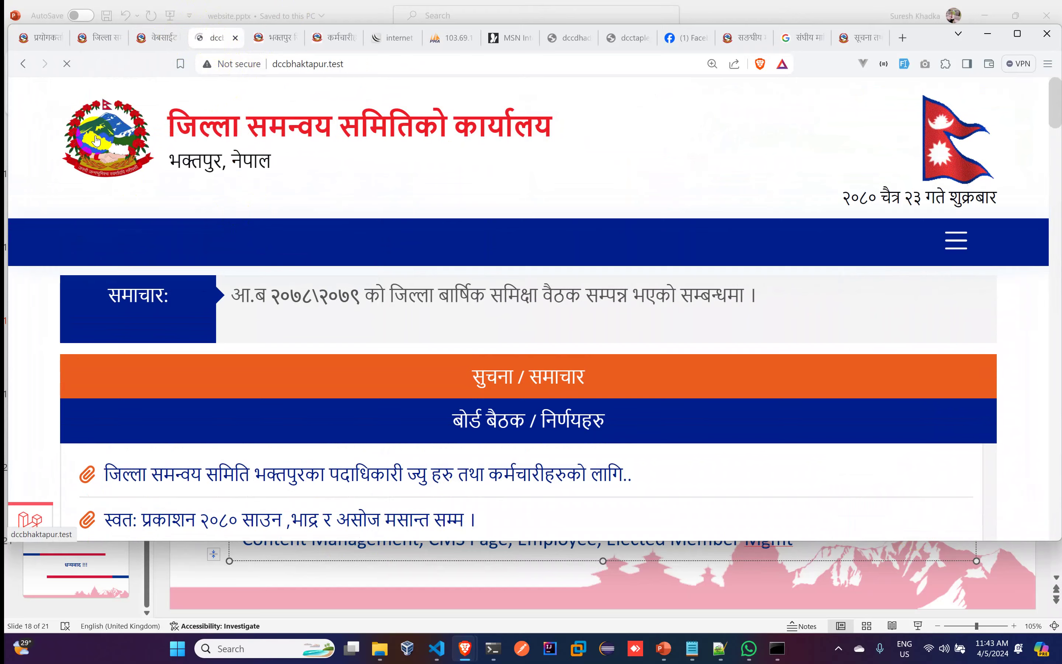
pyautogui.hotkey('ctrl', '-')
pyautogui.scroll(-5, 477, 263)
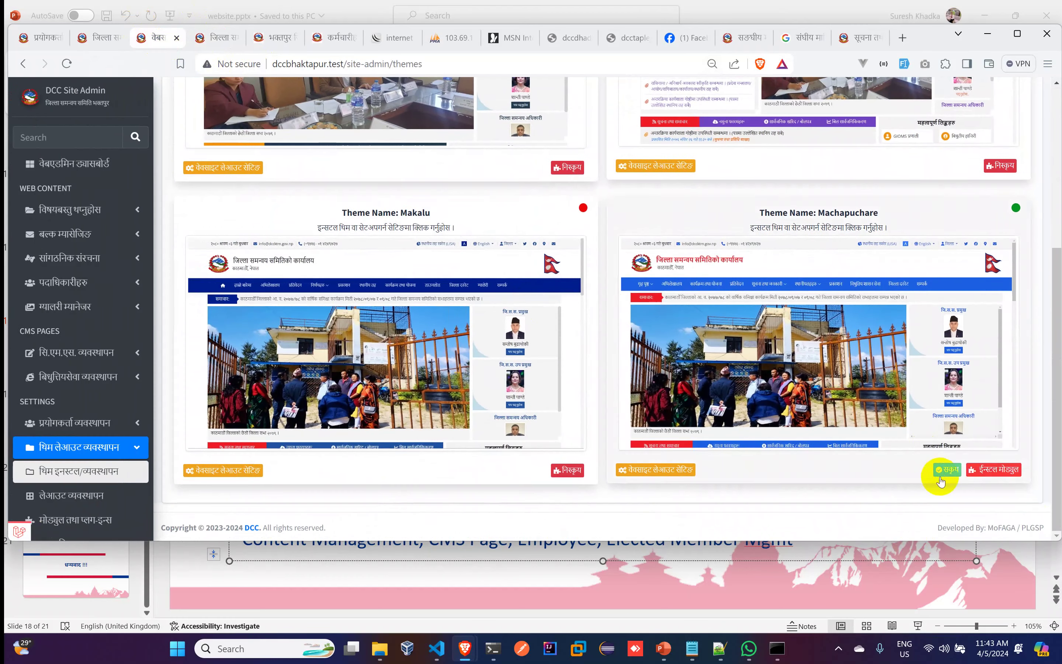
# Install the modules for the Machapuchare theme and review the module list
pyautogui.click(1009, 470)
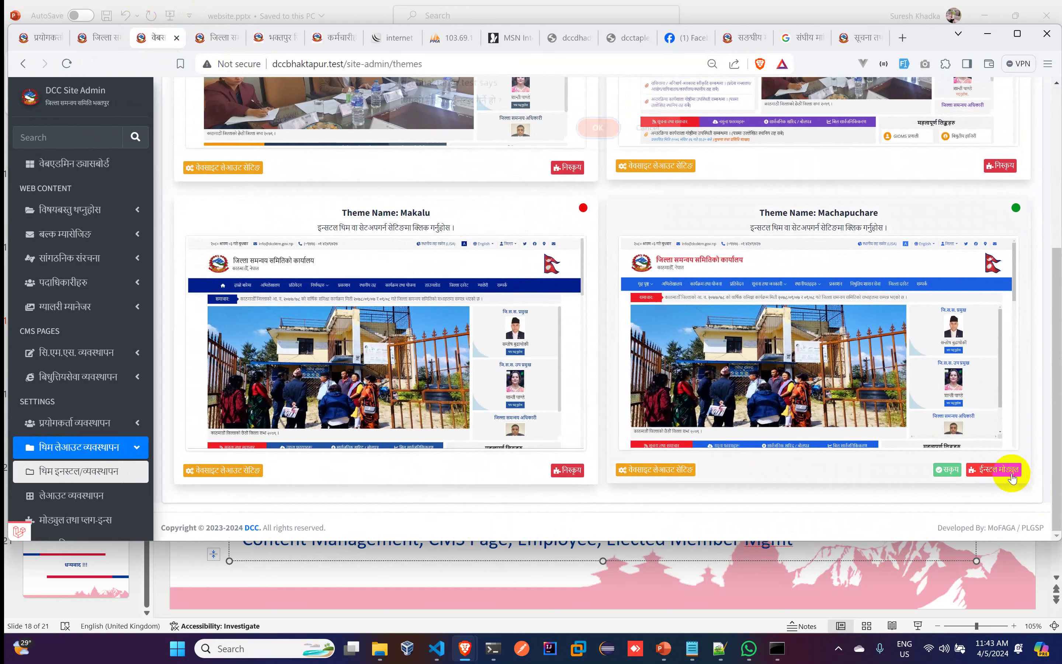
pyautogui.click(598, 138)
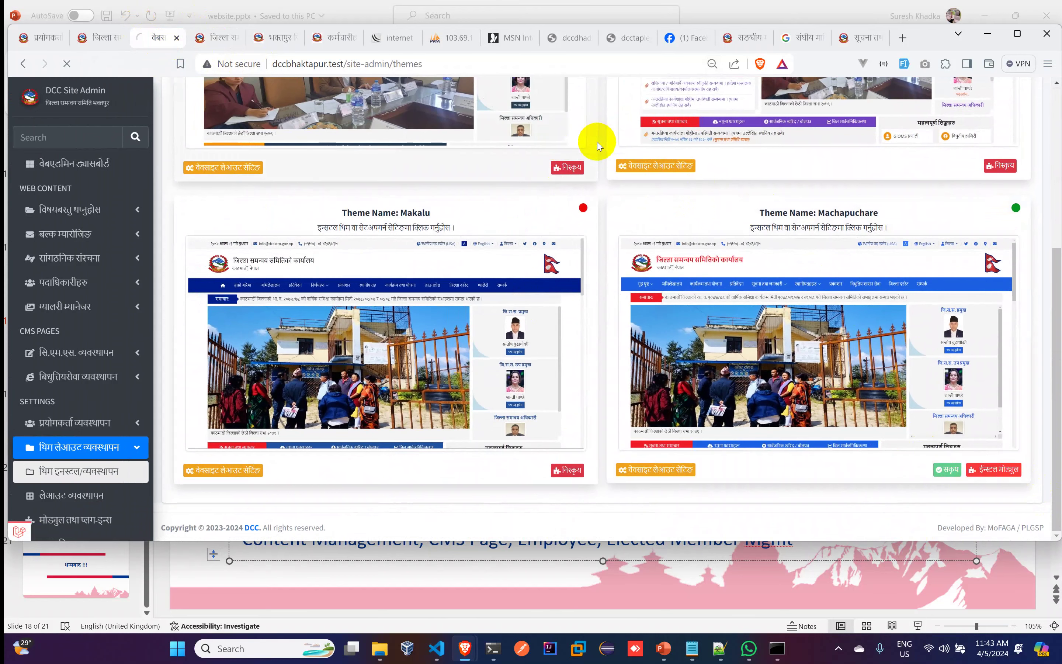
pyautogui.scroll(-1, 723, 356)
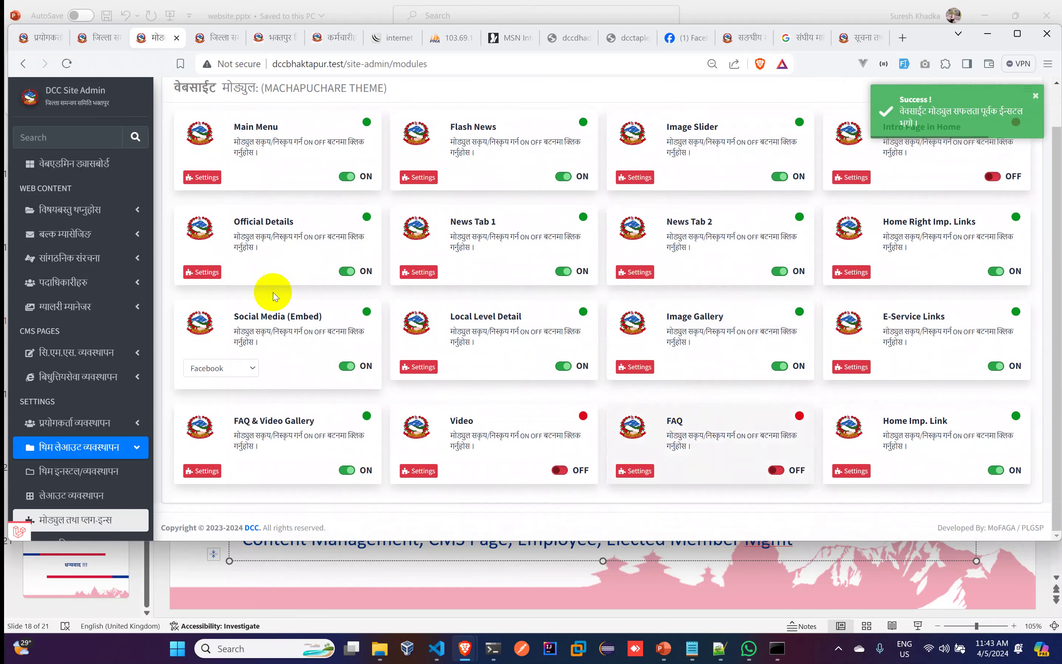
# Reload the test site's home page to view the Machapuchare theme, and return to the theme's module list
pyautogui.click(208, 42)
pyautogui.click(71, 76)
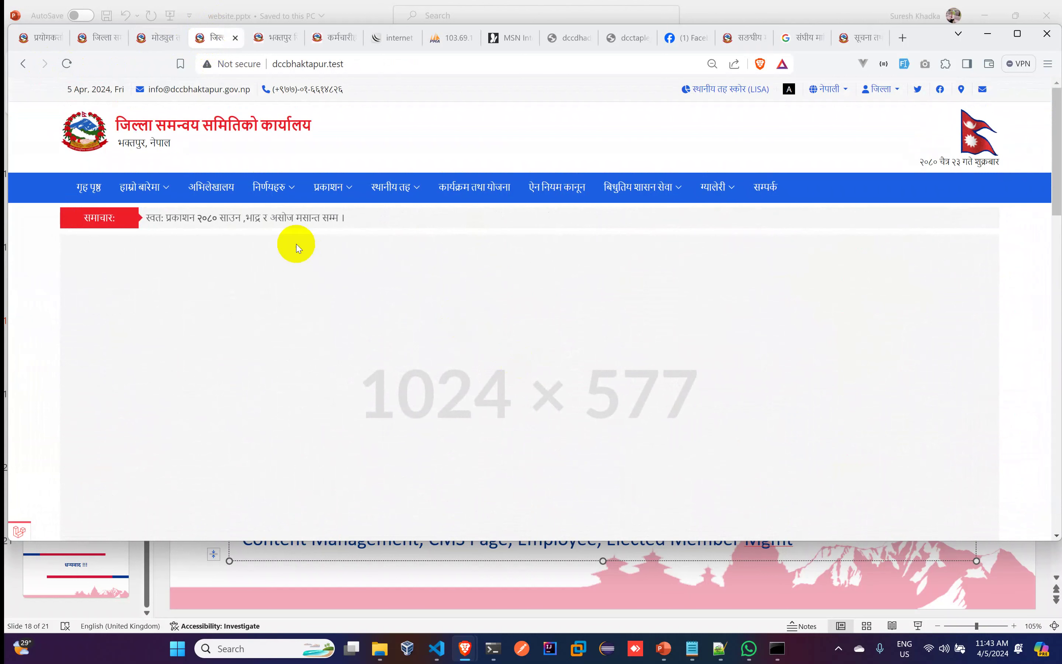
pyautogui.click(162, 38)
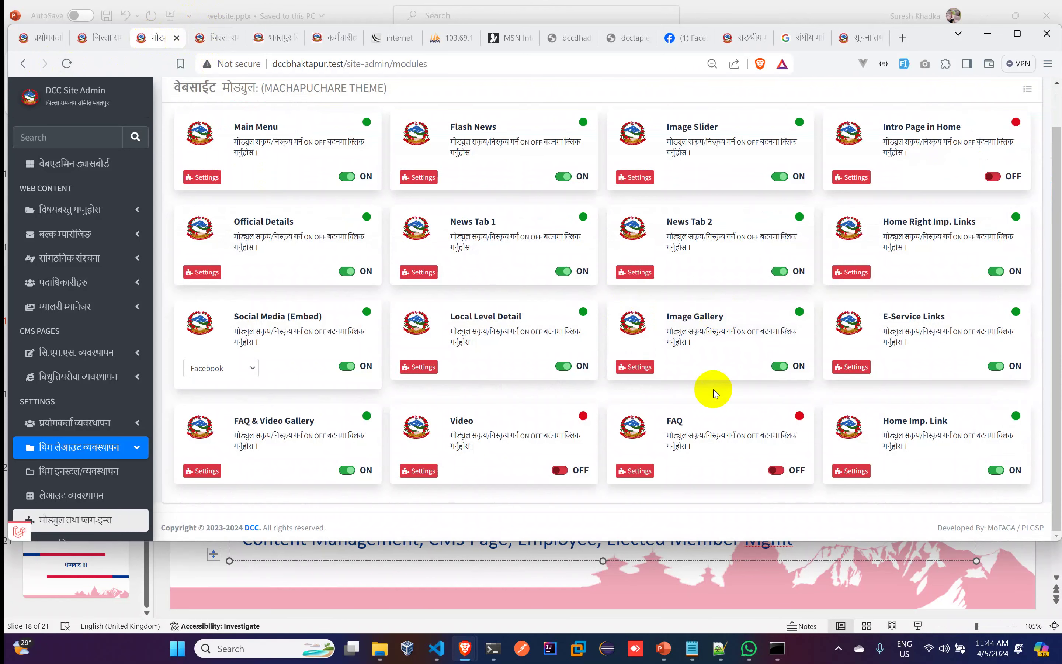
pyautogui.scroll(1, 714, 392)
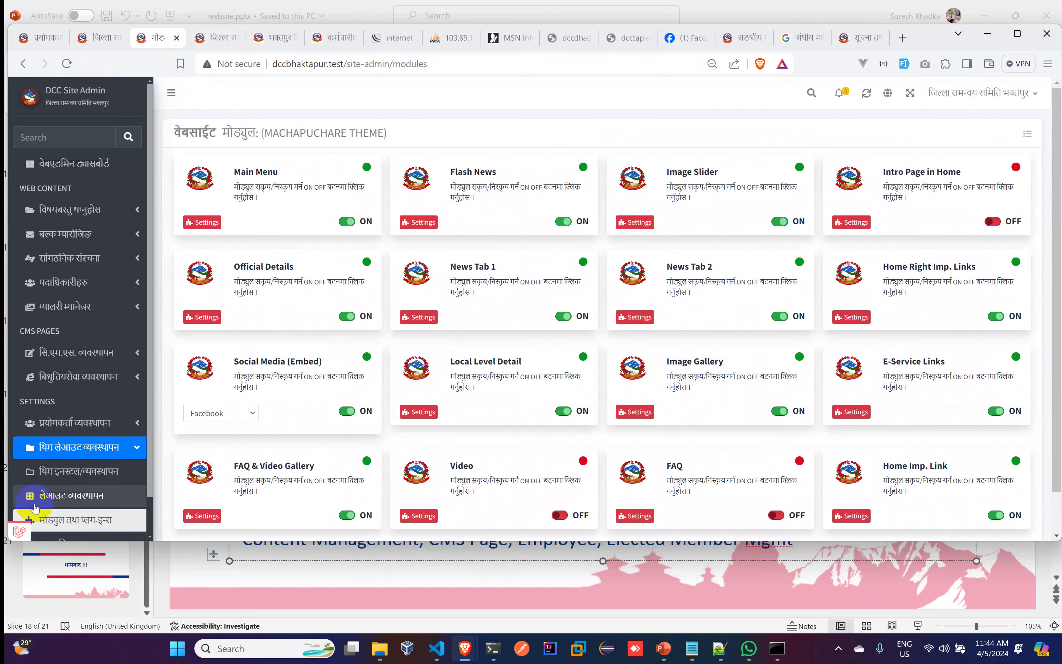
# Reopen the theme manager and examine the settings available for the Makalu and Machapuchare themes
pyautogui.click(66, 471)
pyautogui.scroll(-6, 750, 403)
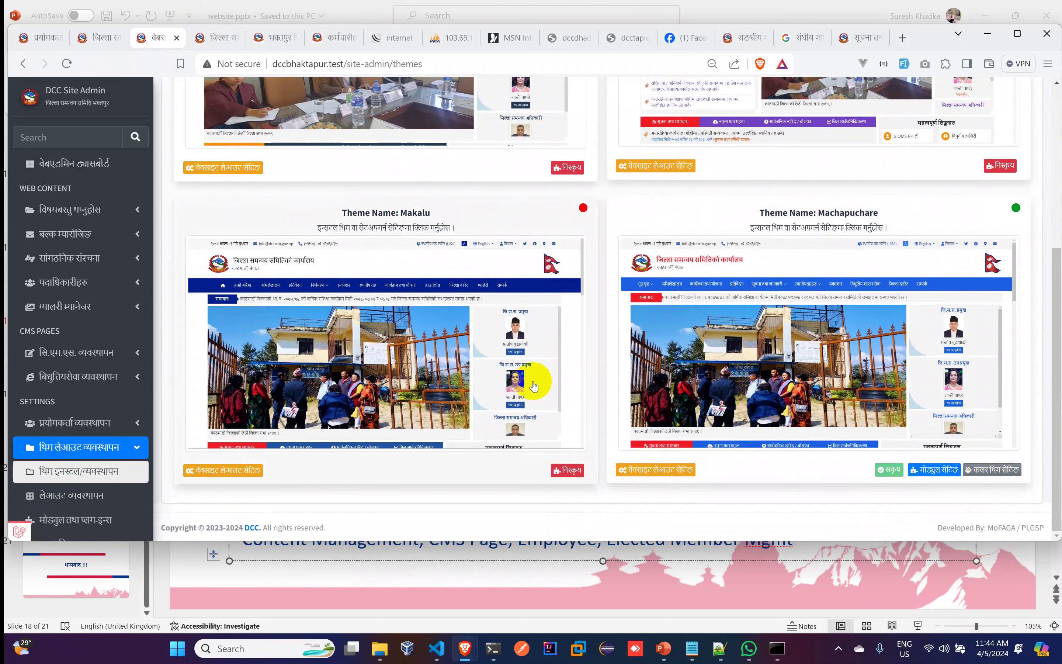
pyautogui.scroll(1, 533, 386)
pyautogui.scroll(1, 533, 387)
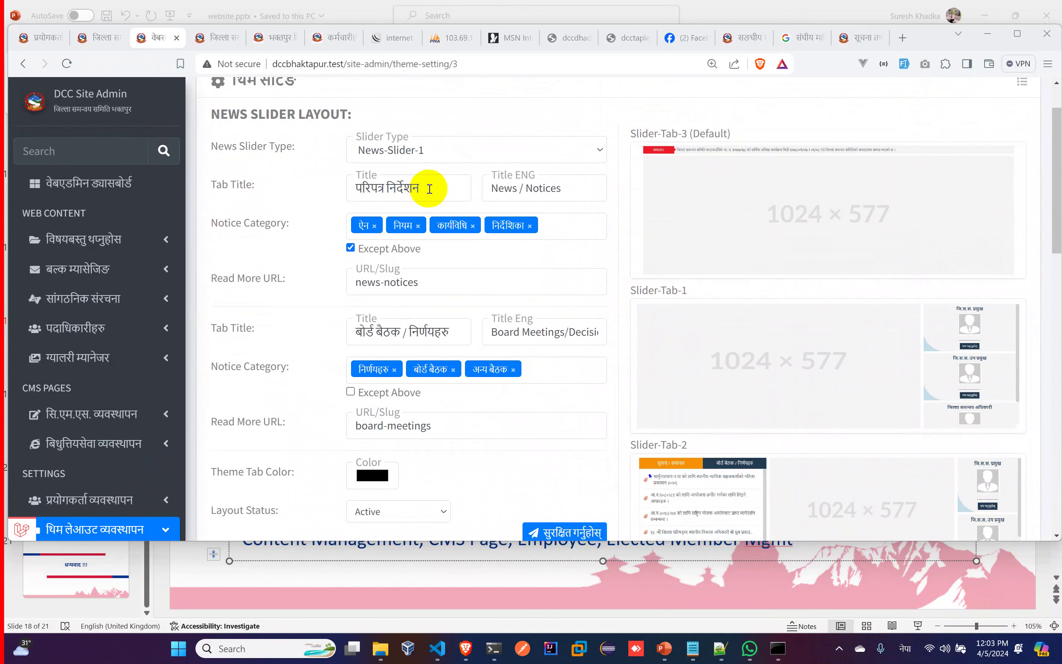
# Add the बोलपत्र and प्रकाशन notice categories to the first news slider tab and save the layout
pyautogui.click(573, 180)
pyautogui.moveTo(497, 186); pyautogui.dragTo(482, 189)
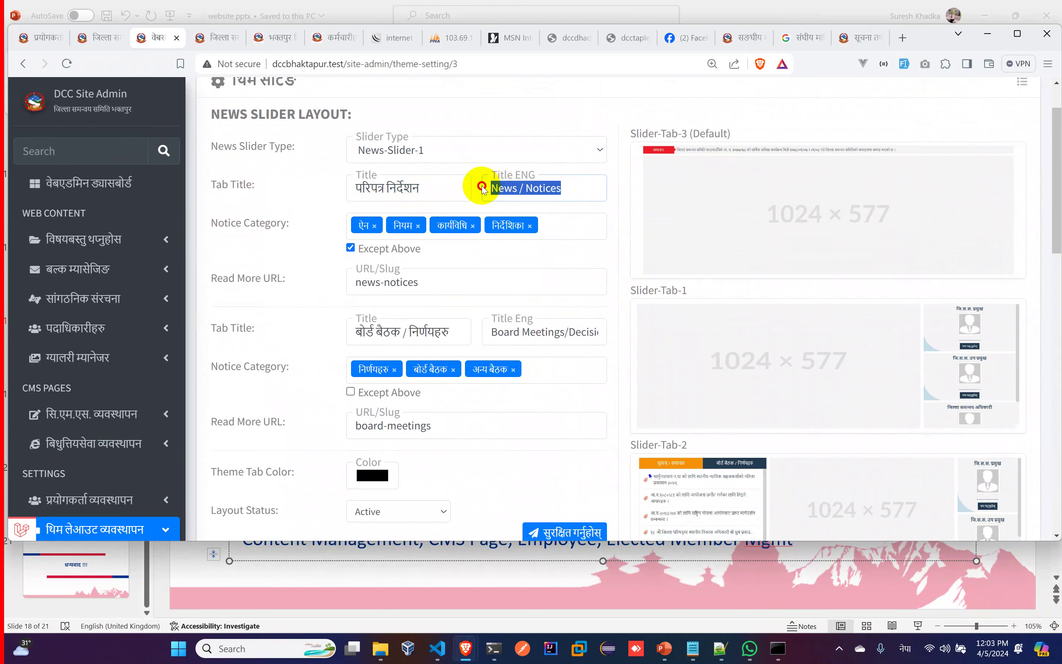
pyautogui.click(566, 231)
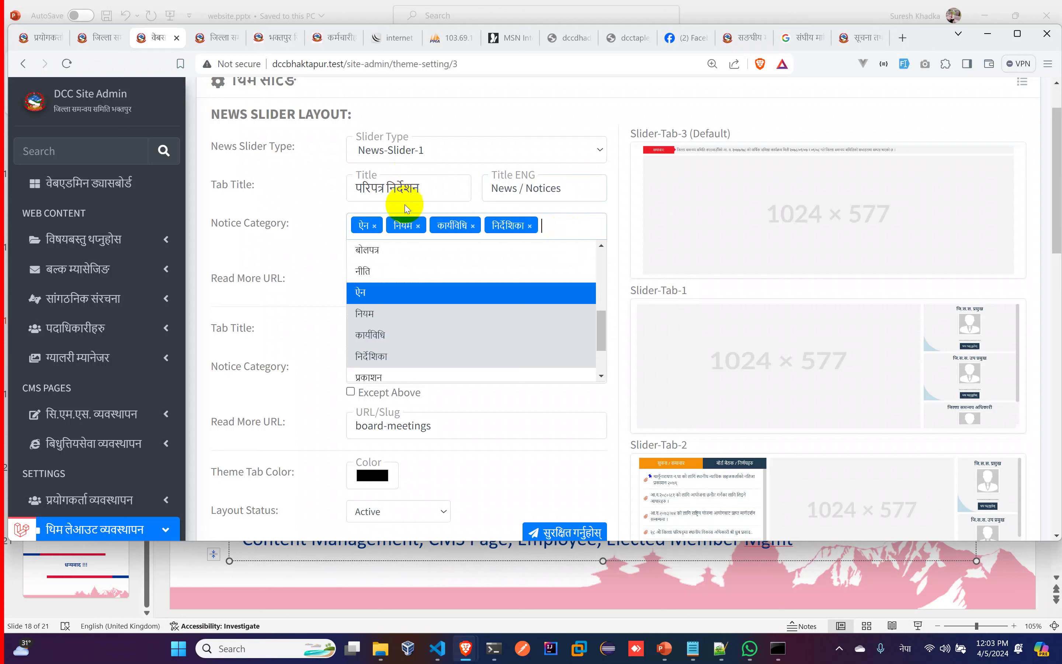
pyautogui.click(396, 375)
pyautogui.click(589, 225)
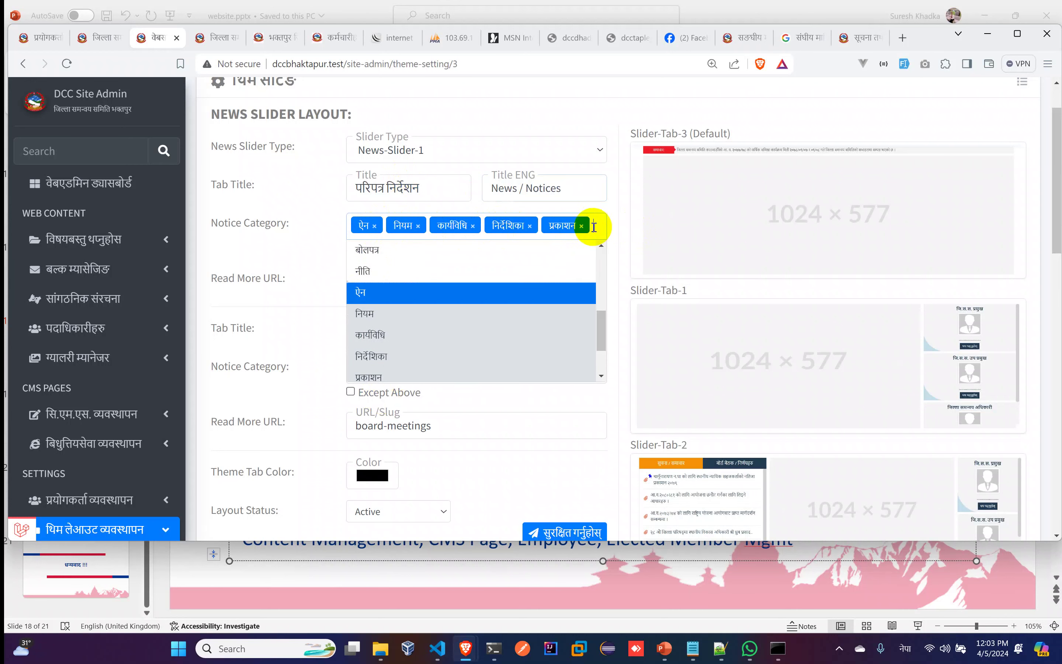
pyautogui.click(391, 269)
pyautogui.scroll(-5, 457, 422)
pyautogui.click(580, 360)
# Reload the test site's home page, examine its slider and notice sections, and return to the theme settings
pyautogui.click(212, 38)
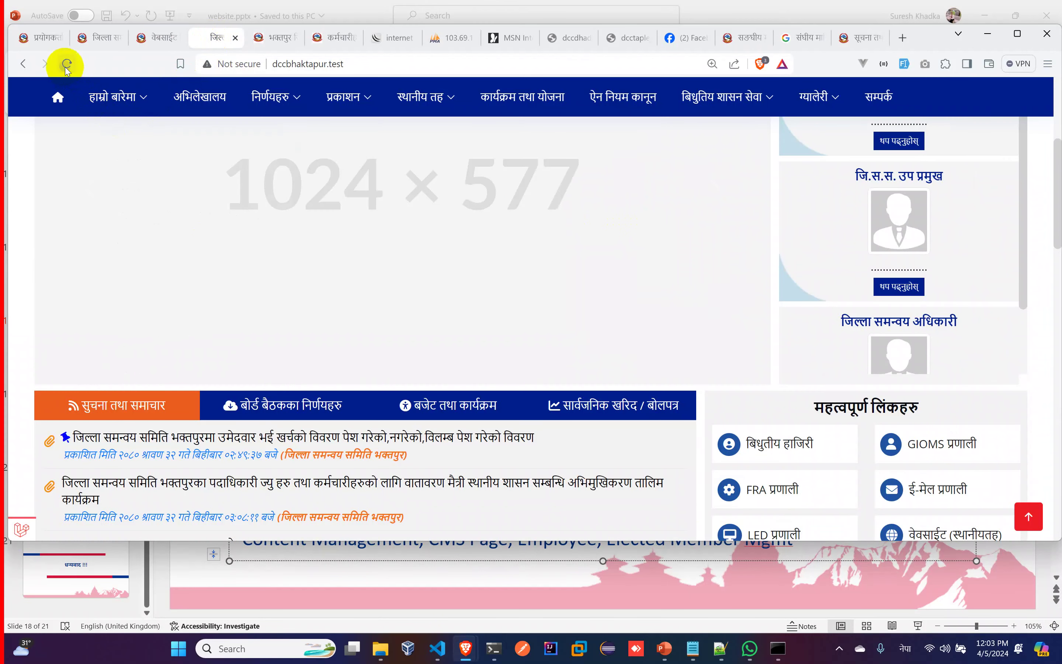
pyautogui.scroll(-6, 308, 361)
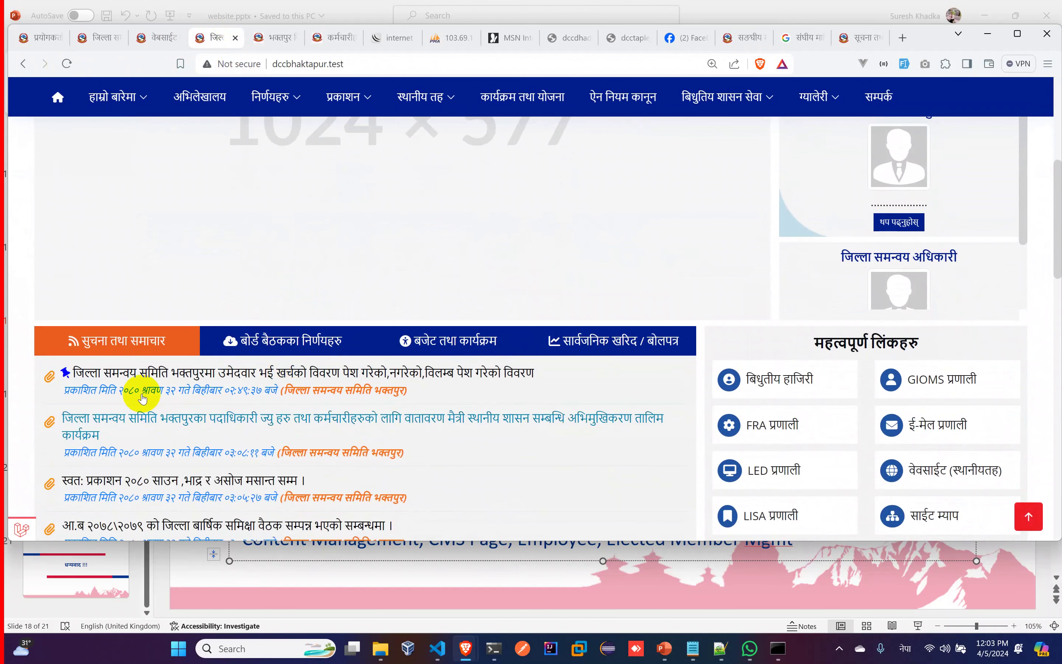
pyautogui.scroll(-4, 141, 465)
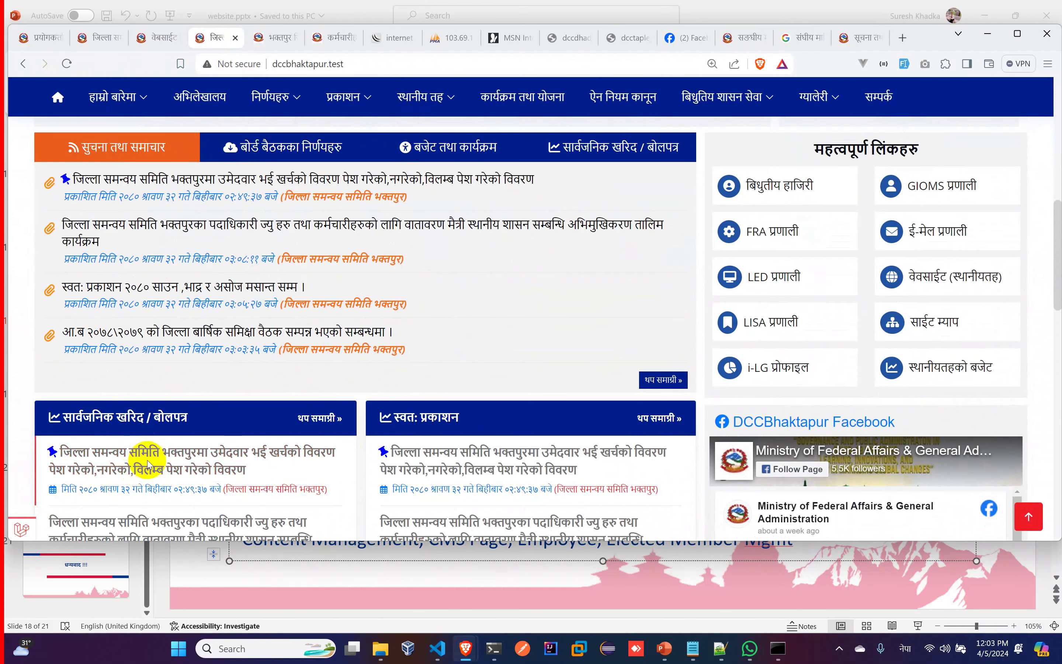
pyautogui.scroll(3, 184, 352)
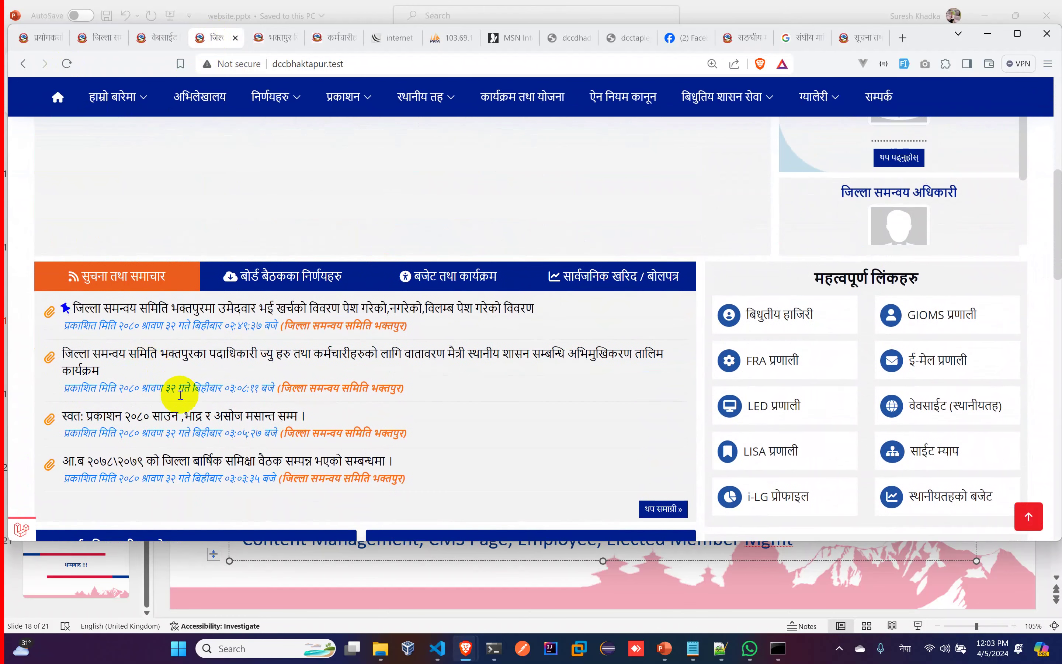
pyautogui.scroll(4, 214, 381)
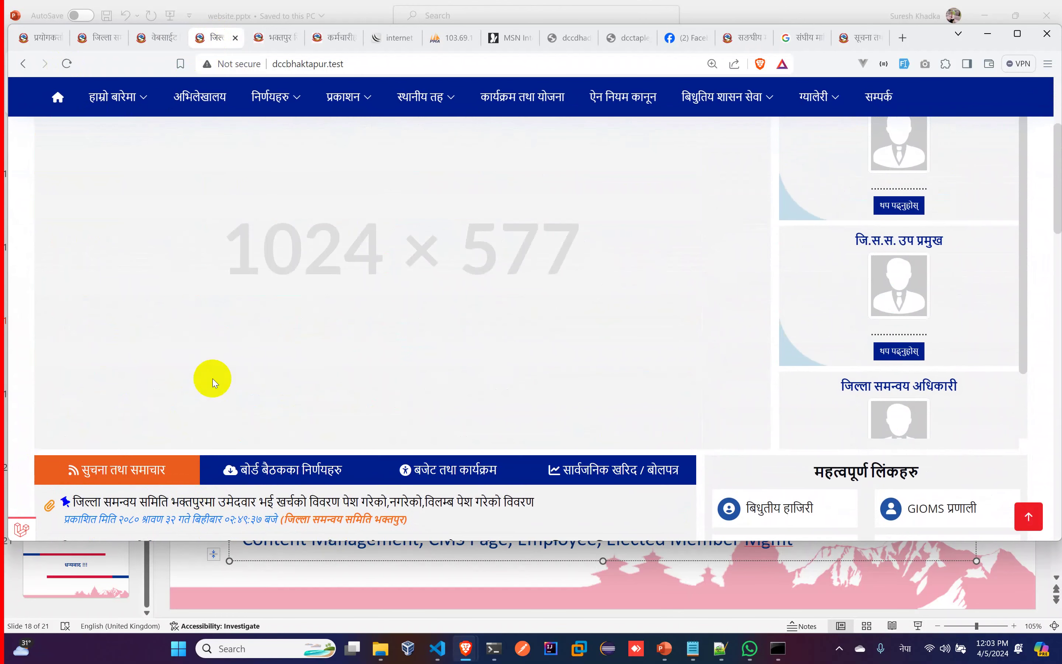
pyautogui.click(143, 39)
pyautogui.scroll(4, 370, 292)
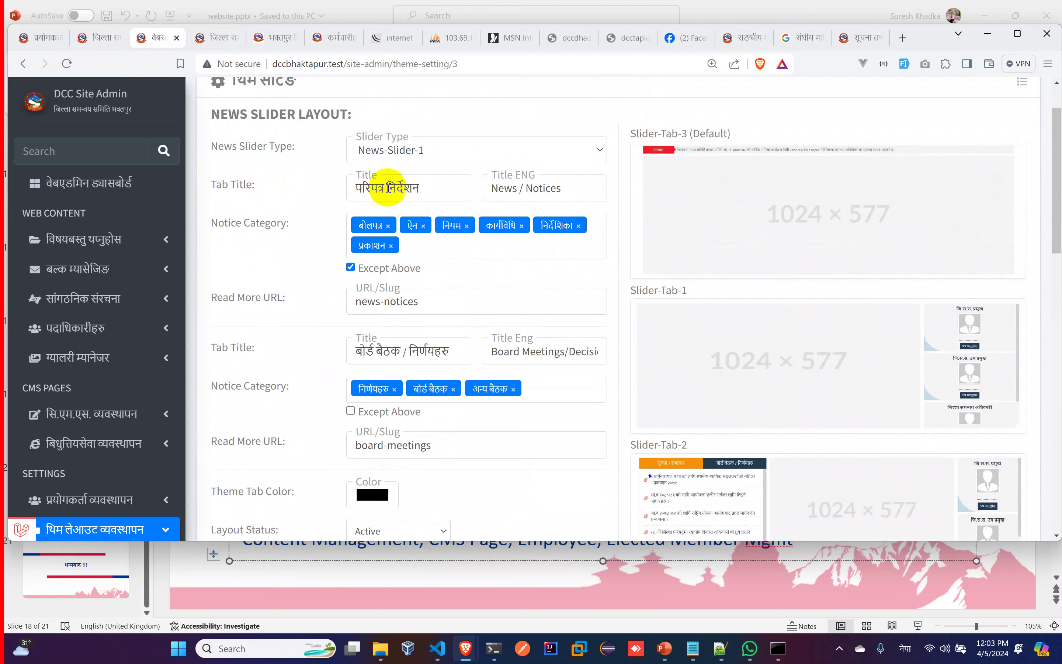
# Check the परिपत्र निर्देशन tab title against the reloaded test site's home page and return to the theme settings
pyautogui.click(213, 37)
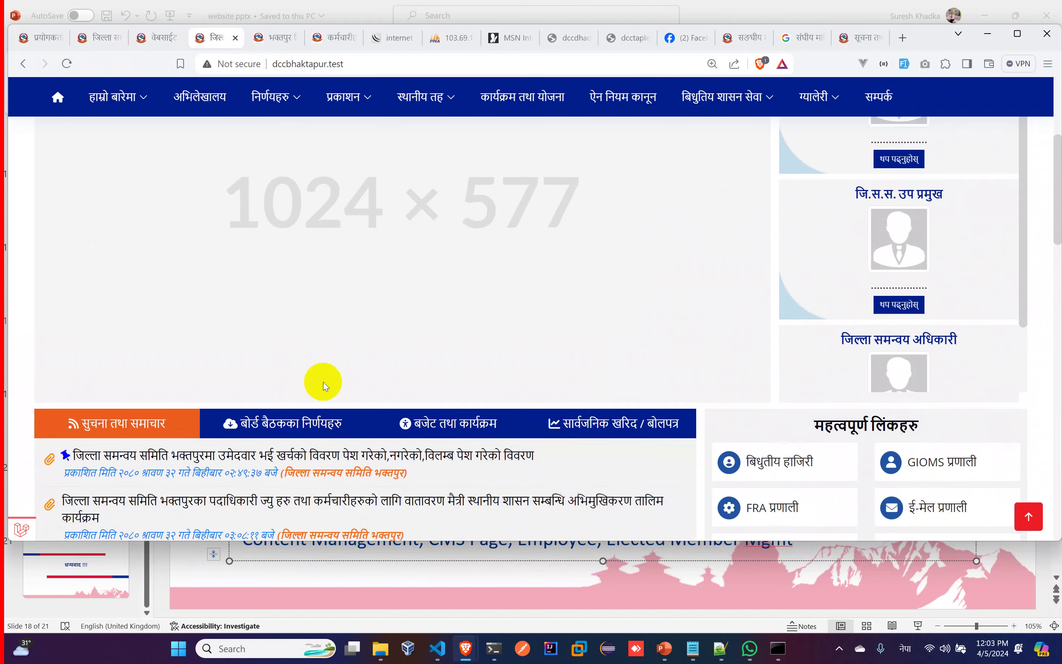
pyautogui.moveTo(101, 90)
pyautogui.click(155, 38)
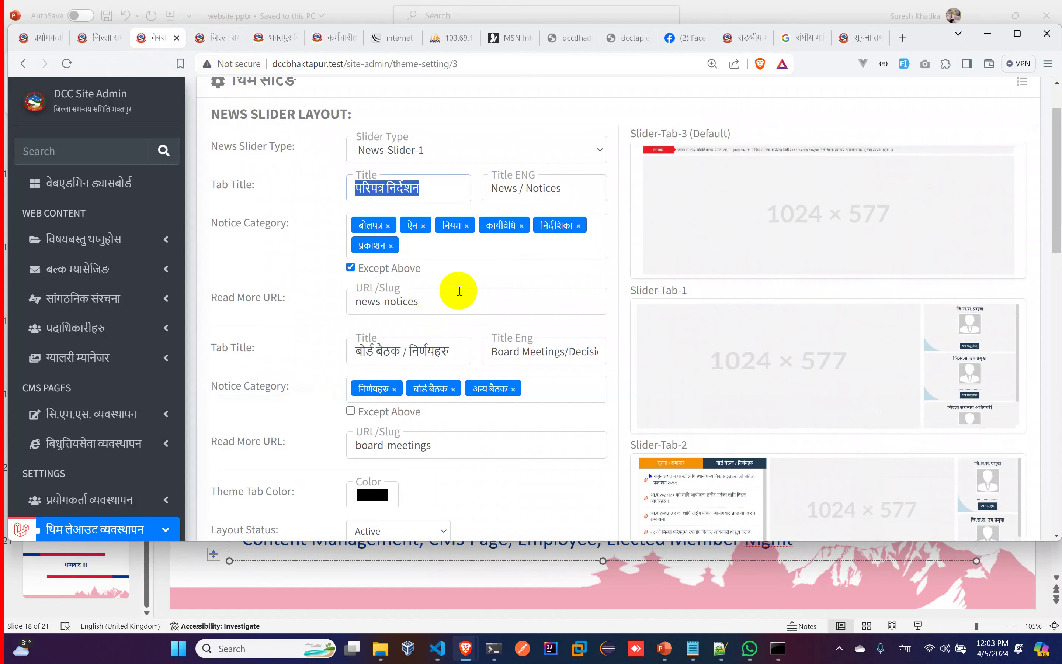
pyautogui.click(215, 39)
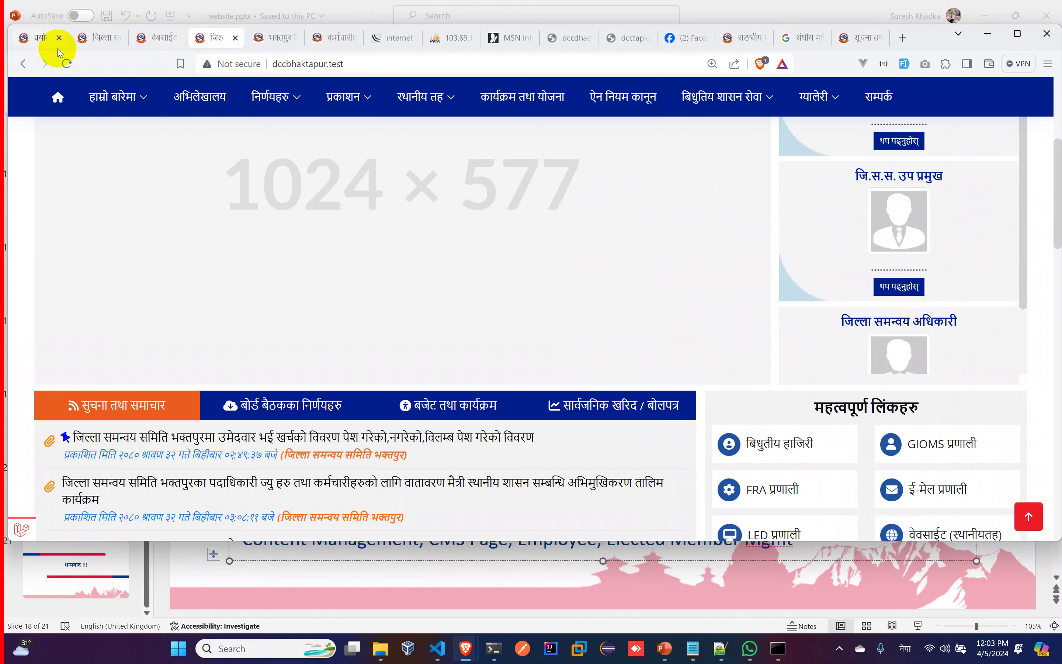
pyautogui.click(150, 37)
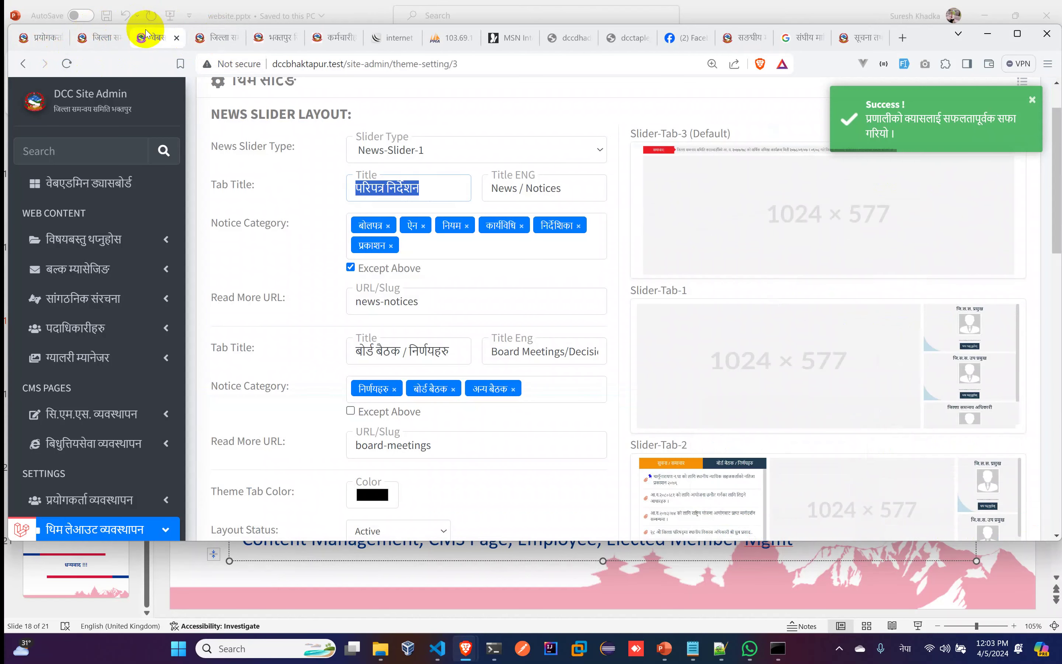
pyautogui.hotkey('ctrl', 'Tab')
pyautogui.click(66, 65)
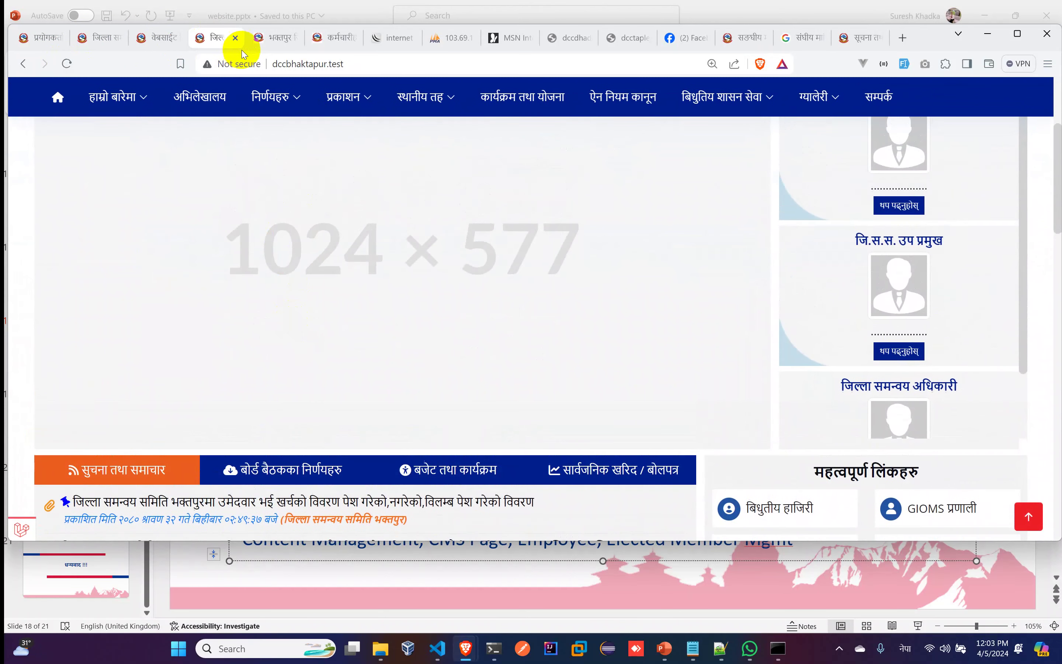
pyautogui.click(258, 39)
pyautogui.click(155, 39)
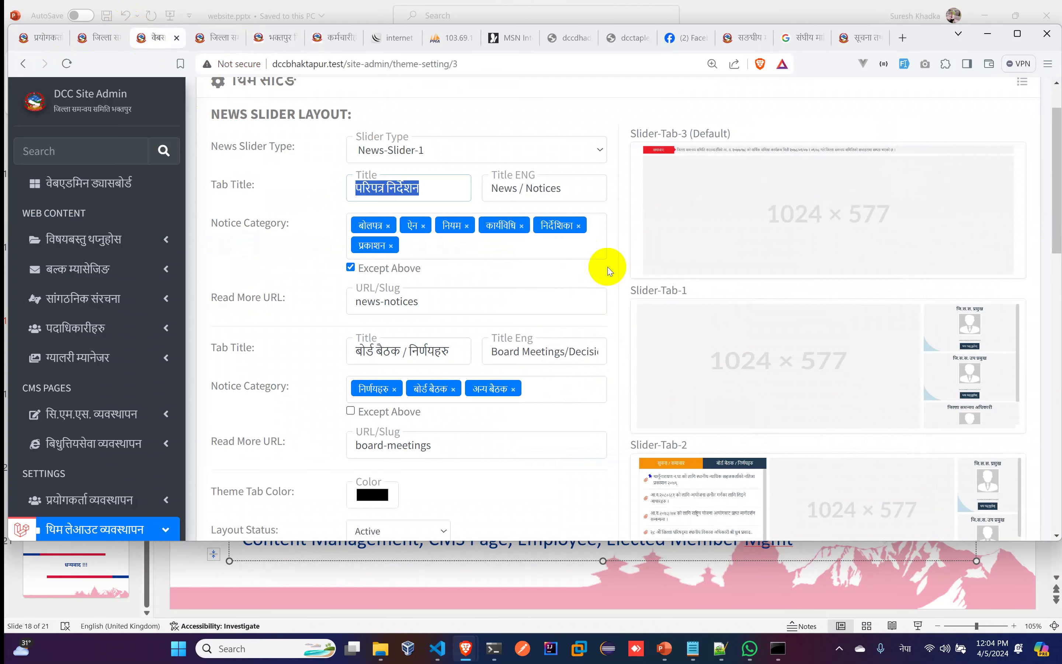
# Set the News Slider Type to News-Slider-2 and save the news slider layout
pyautogui.scroll(1, 609, 270)
pyautogui.click(411, 212)
pyautogui.click(411, 263)
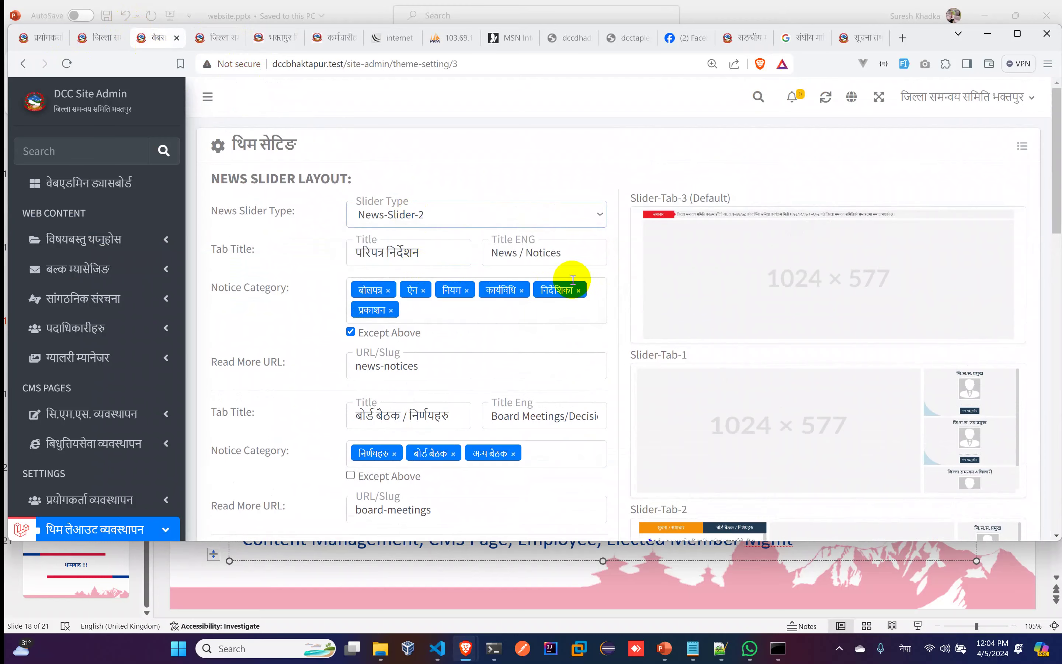
pyautogui.scroll(-5, 573, 281)
pyautogui.click(563, 360)
# Examine the new slider layout and its notice tabs on the test site's home page, comparing them with the theme settings
pyautogui.click(210, 37)
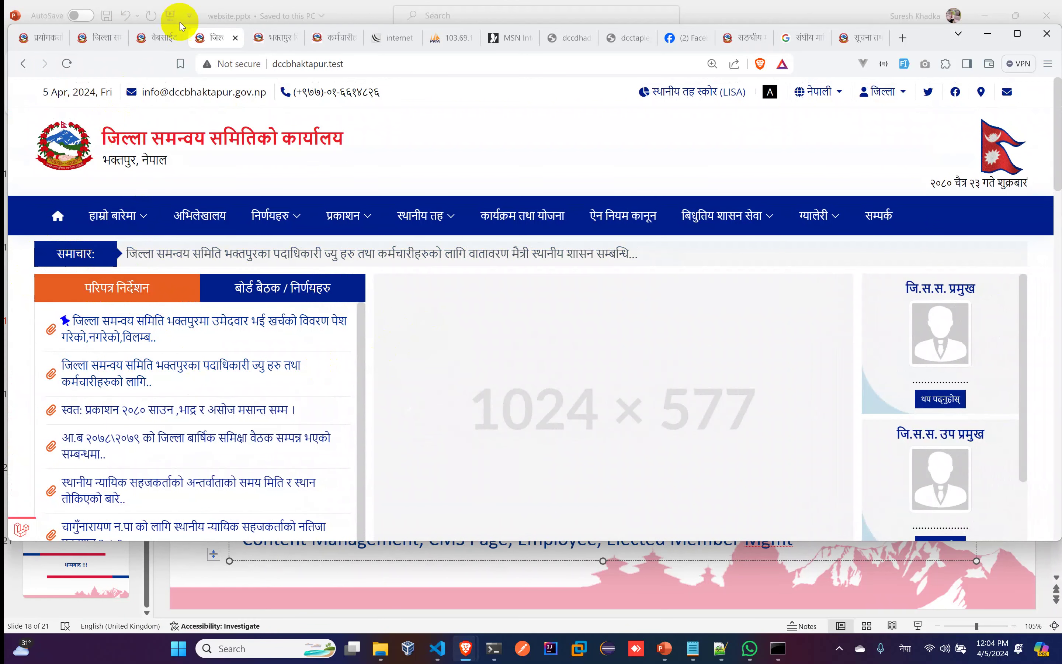
pyautogui.click(169, 38)
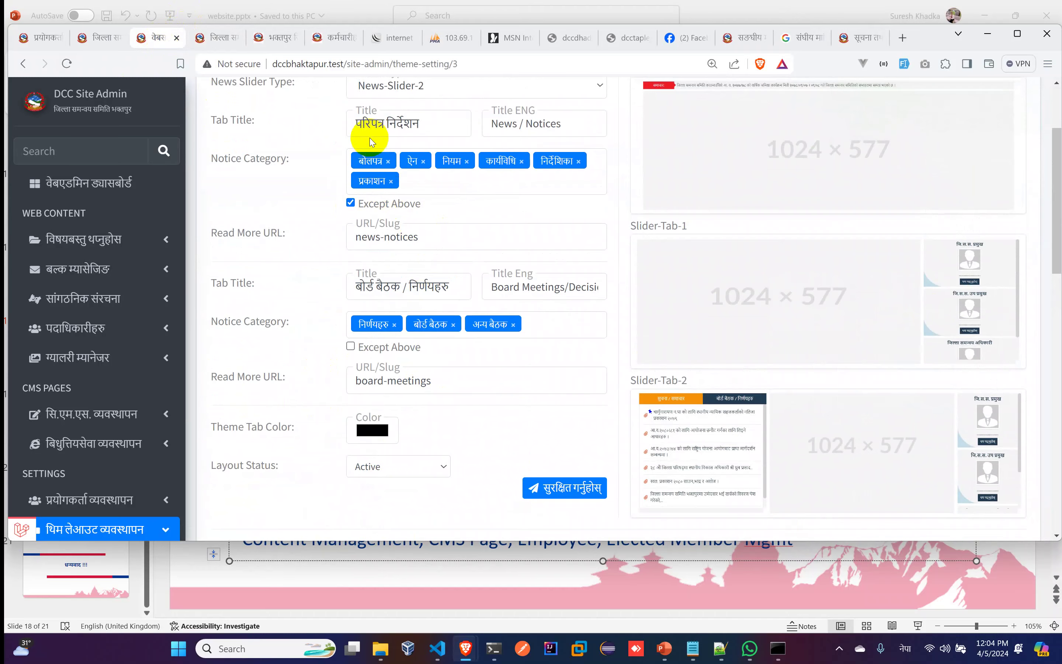
pyautogui.scroll(1, 382, 153)
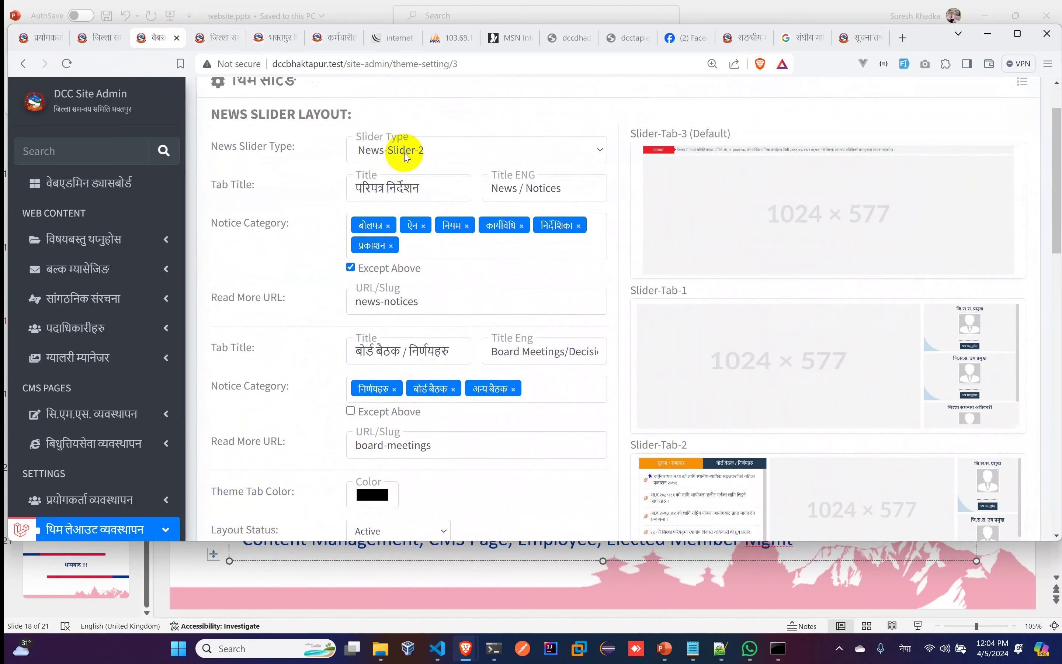
pyautogui.click(206, 38)
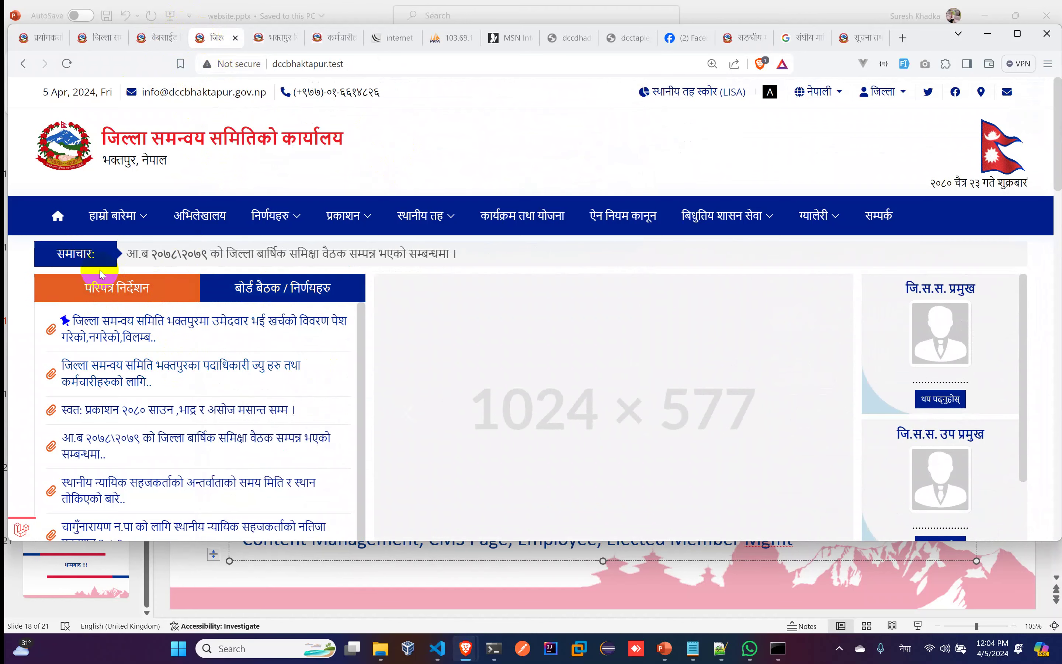
pyautogui.scroll(-1, 232, 409)
pyautogui.scroll(-4, 232, 409)
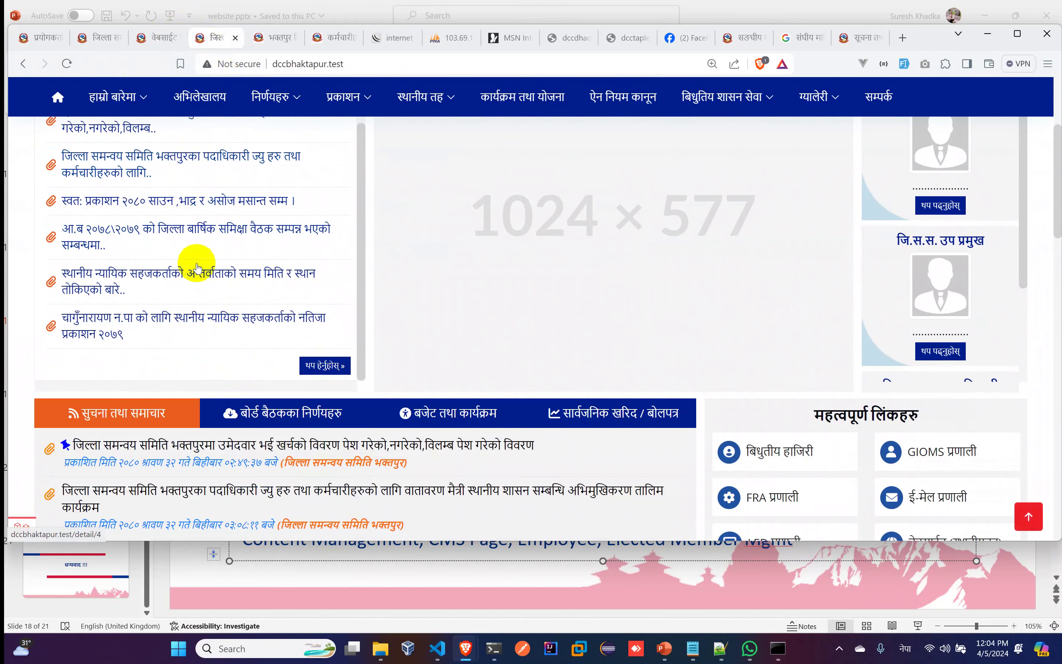
pyautogui.scroll(3, 225, 315)
pyautogui.scroll(5, 240, 270)
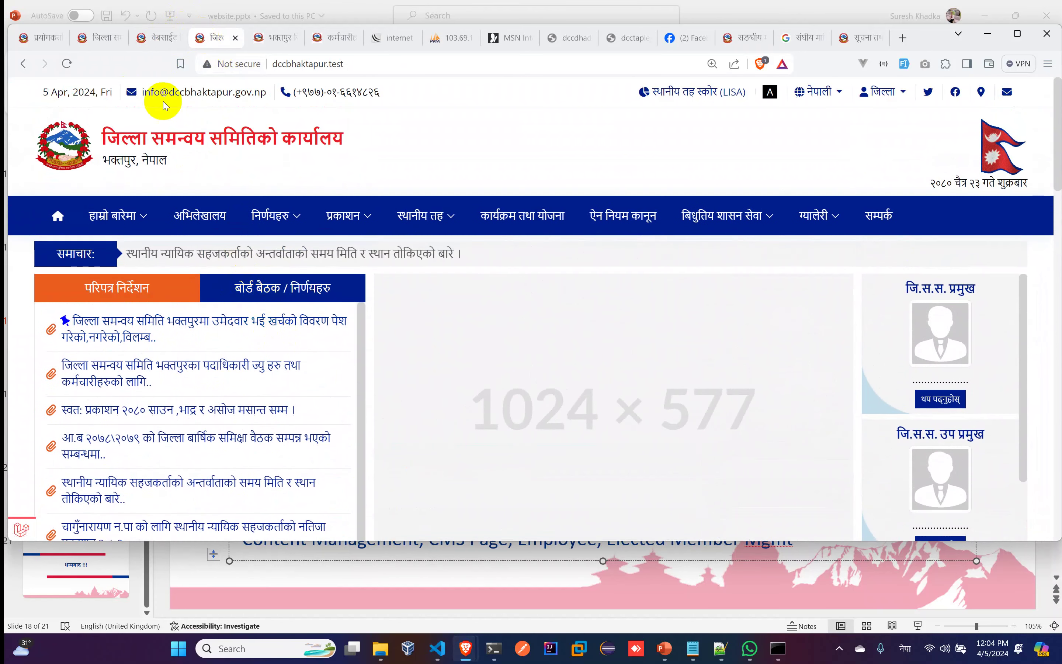
# Check the first tab's Read More URL, and view the बोर्ड बैठक / निर्णयहरु notices on the test site's home page
pyautogui.click(147, 39)
pyautogui.scroll(-1, 435, 368)
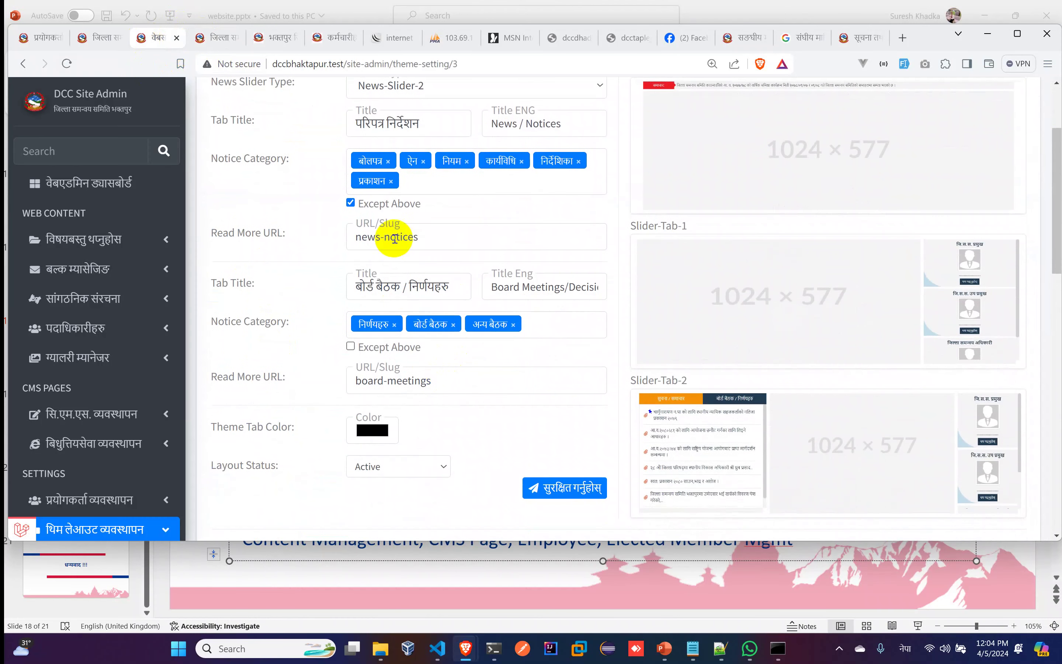
pyautogui.moveTo(377, 237); pyautogui.dragTo(319, 235)
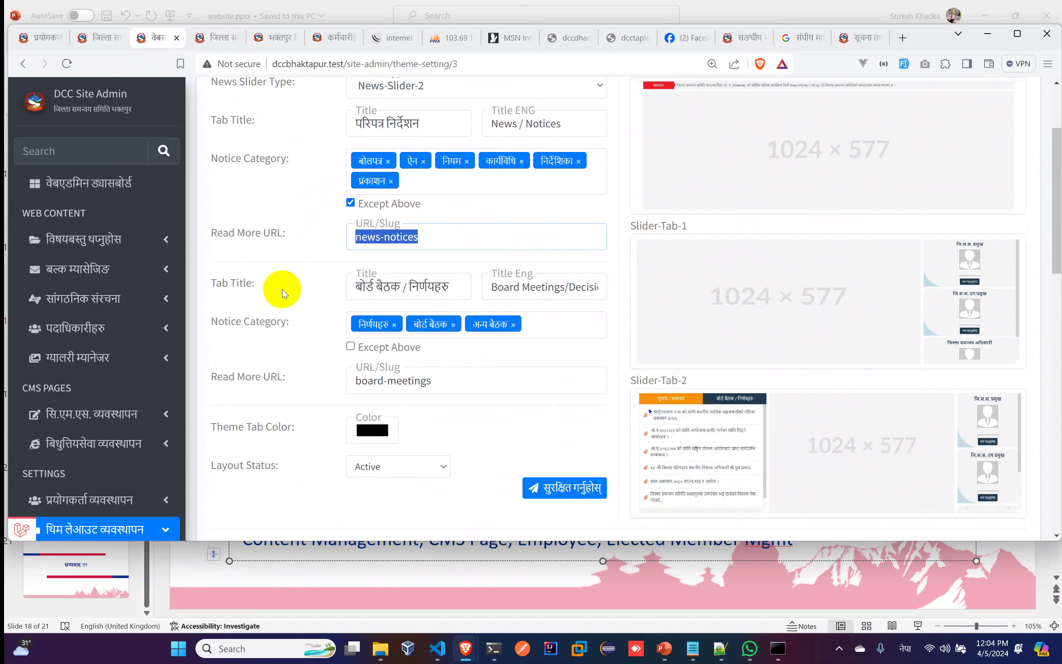
pyautogui.click(209, 38)
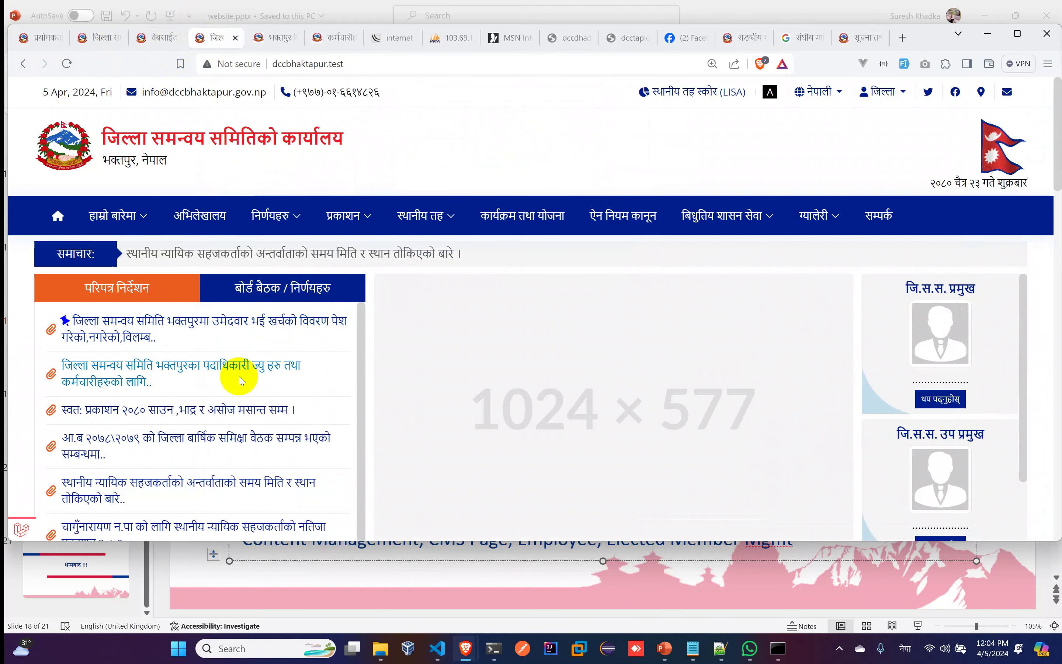
pyautogui.scroll(-5, 307, 351)
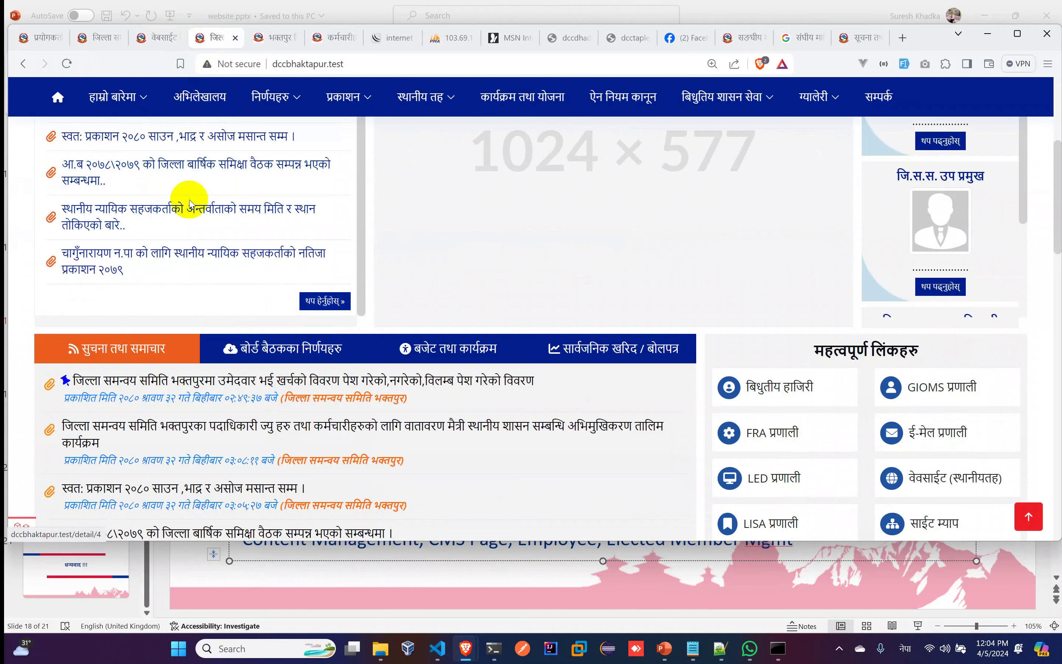
pyautogui.scroll(5, 213, 273)
pyautogui.click(250, 224)
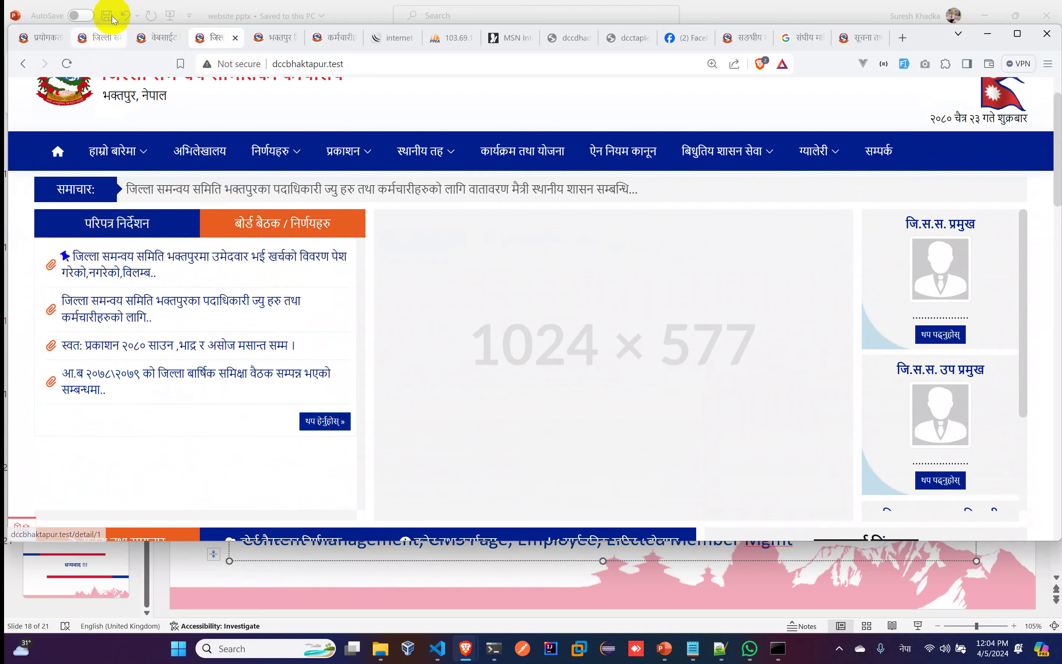
# Compare the test site's home page slider with the theme settings and the live dccbhaktapur.gov.np home page
pyautogui.click(159, 37)
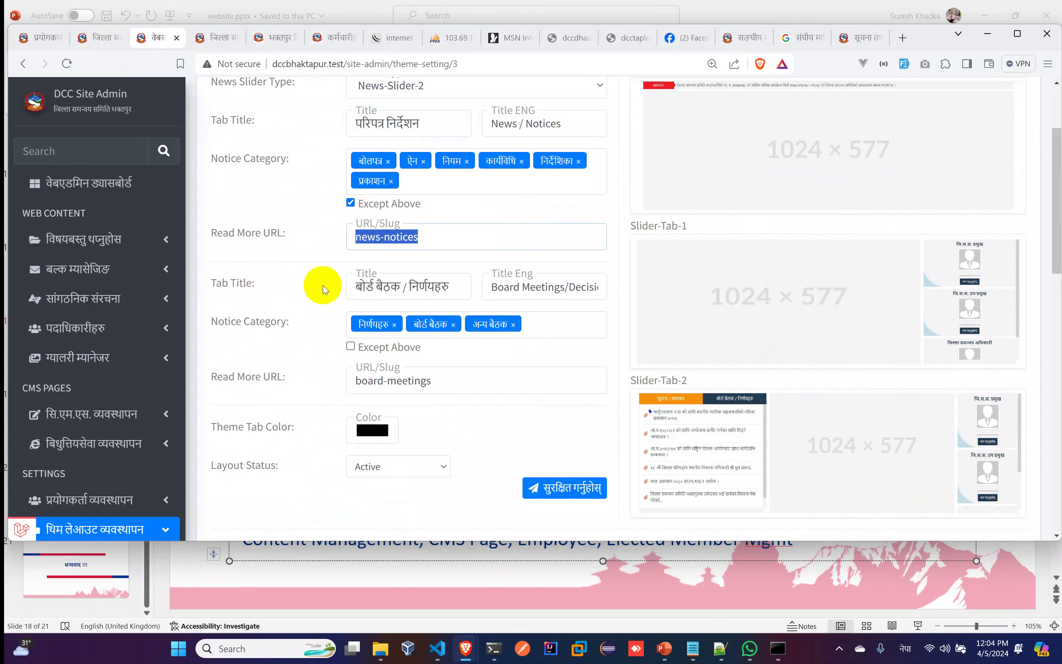
pyautogui.click(203, 279)
pyautogui.click(105, 38)
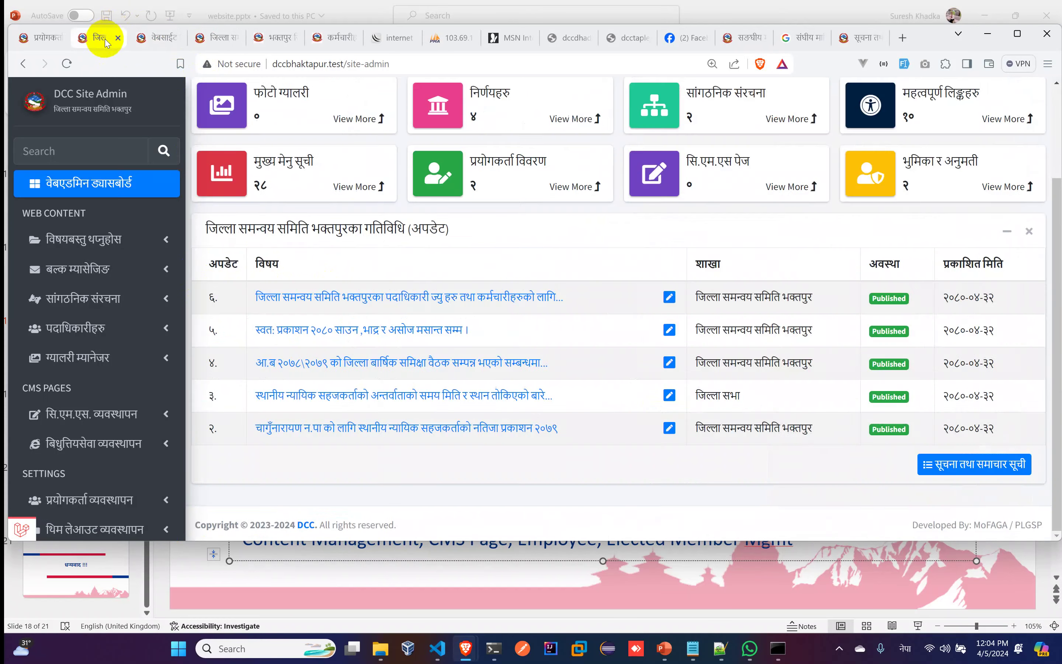
pyautogui.click(210, 38)
pyautogui.scroll(2, 253, 247)
pyautogui.scroll(1, 255, 249)
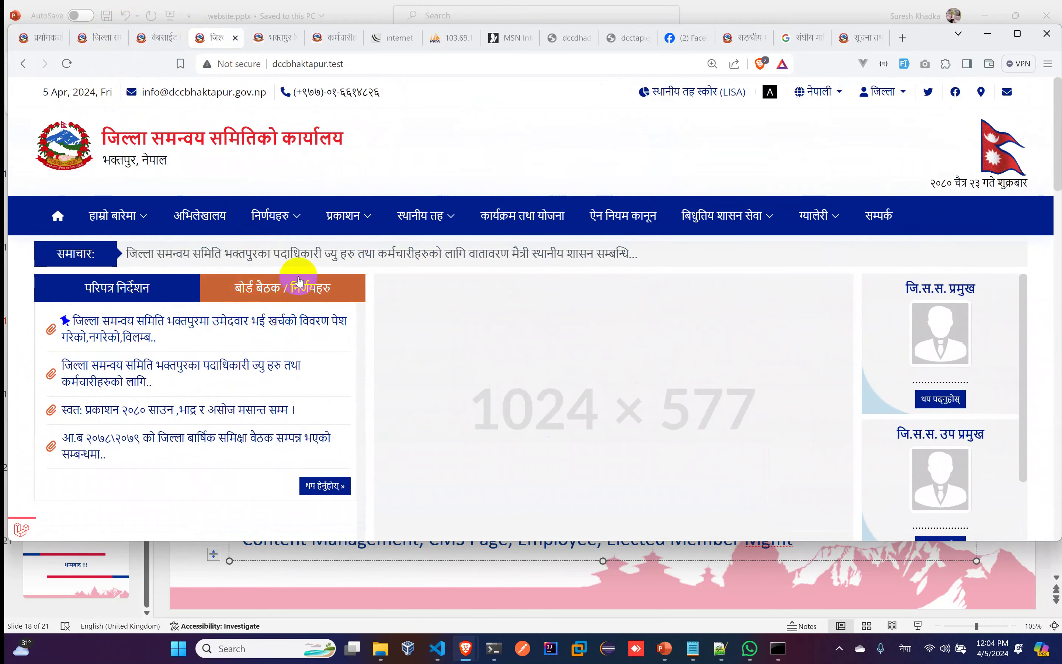
pyautogui.click(269, 38)
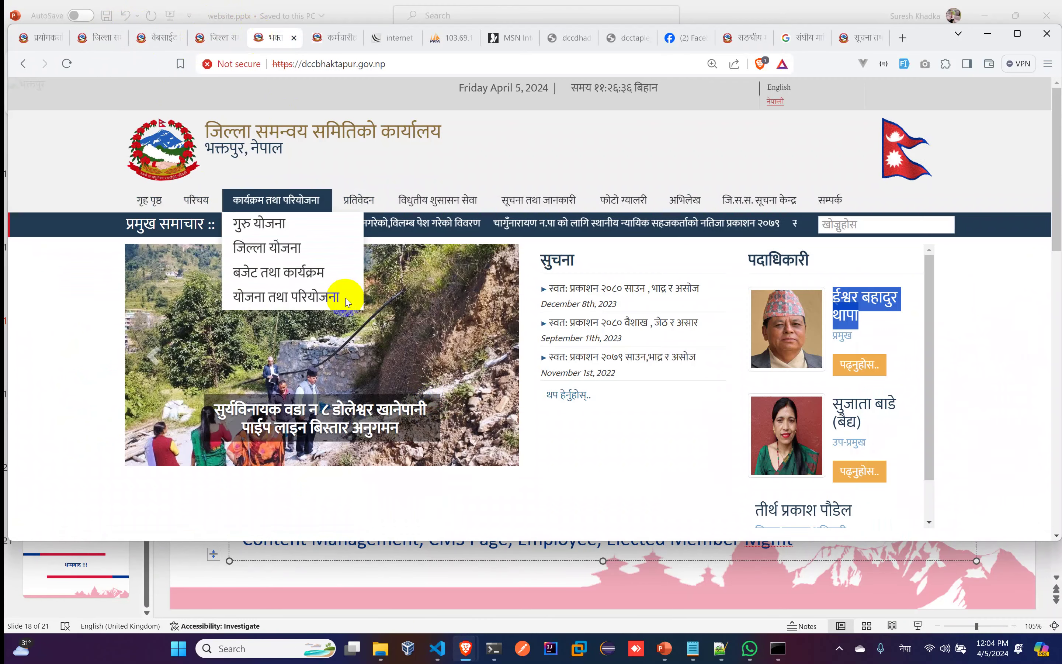
pyautogui.click(196, 39)
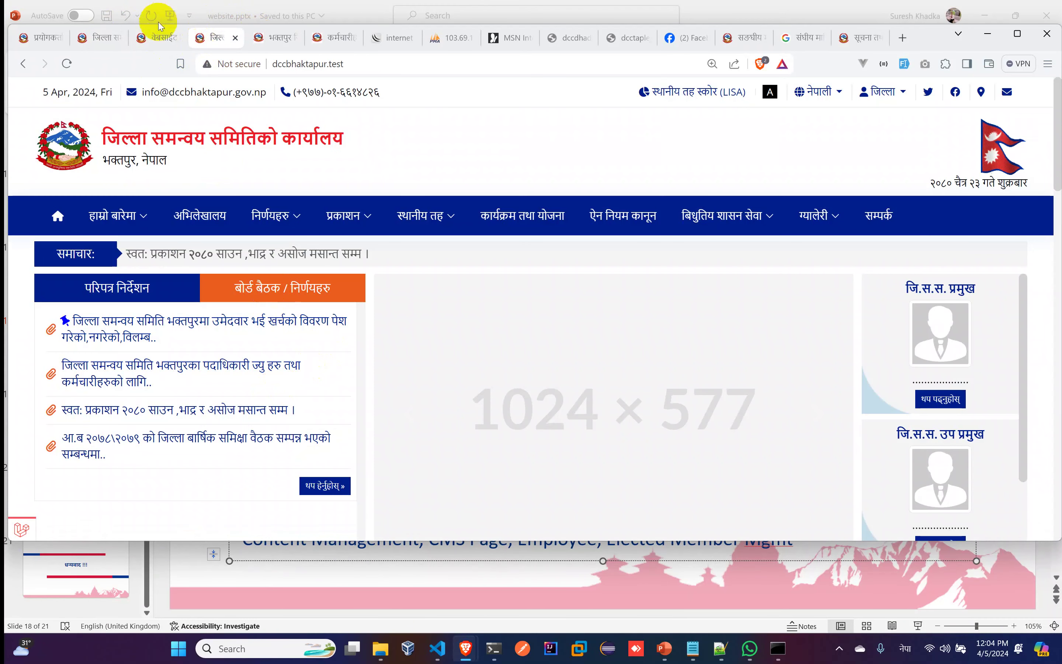
# View the colour picker for the news slider's Theme Tab Color in the theme settings and dismiss it
pyautogui.click(154, 37)
pyautogui.scroll(-1, 392, 309)
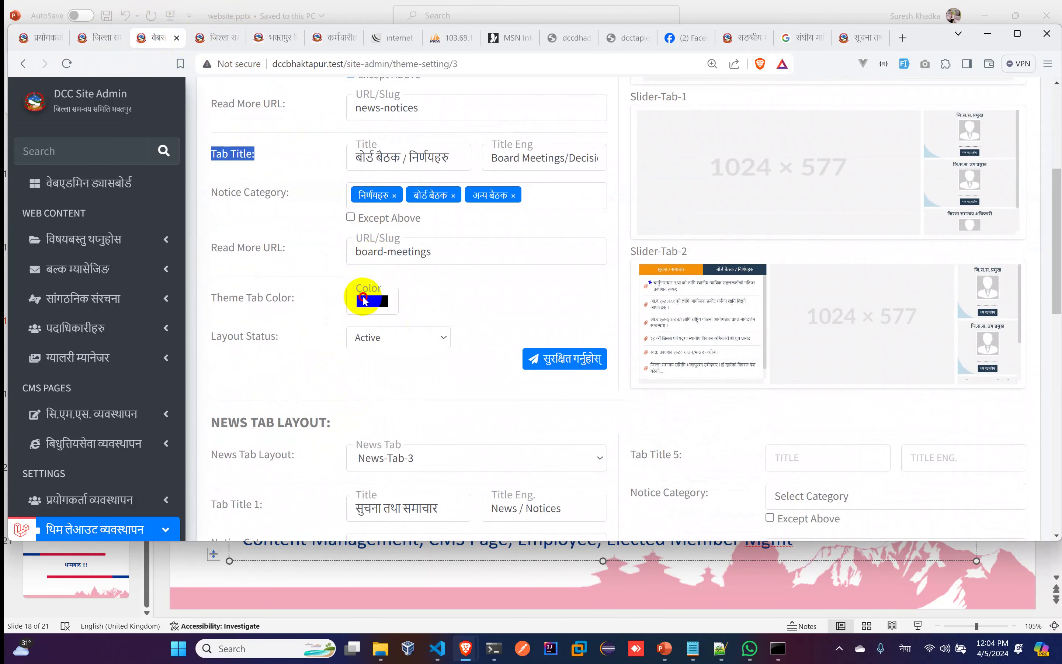
pyautogui.click(363, 301)
pyautogui.click(511, 317)
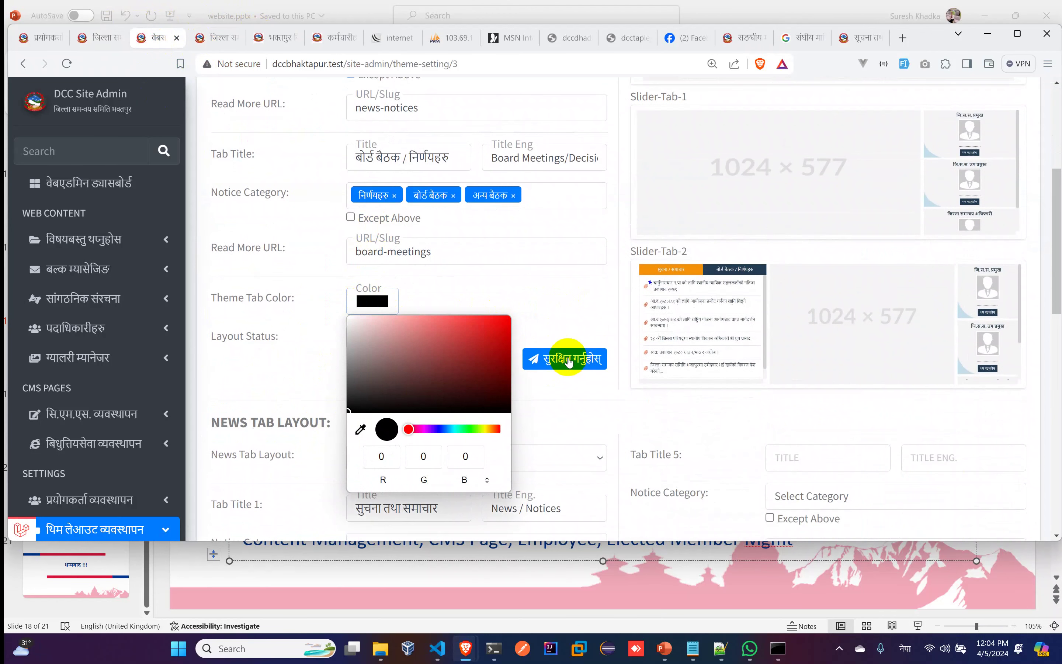
pyautogui.click(557, 274)
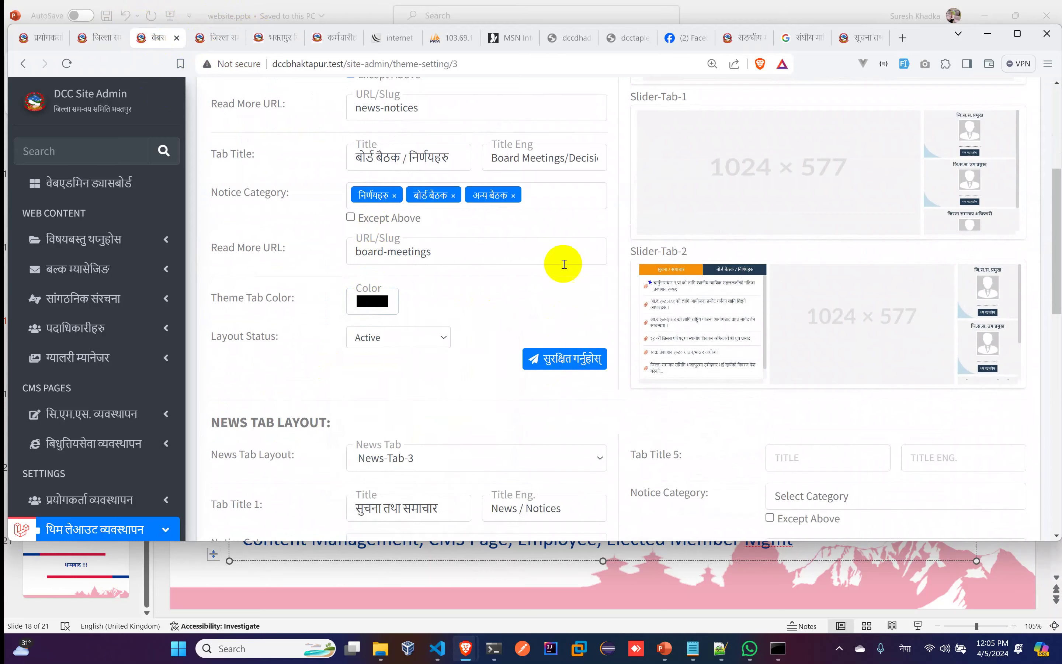
# Examine the News Tab Layout section in the theme settings and compare it with the news tabs on the test site's home page
pyautogui.scroll(-5, 566, 263)
pyautogui.click(429, 202)
pyautogui.click(430, 202)
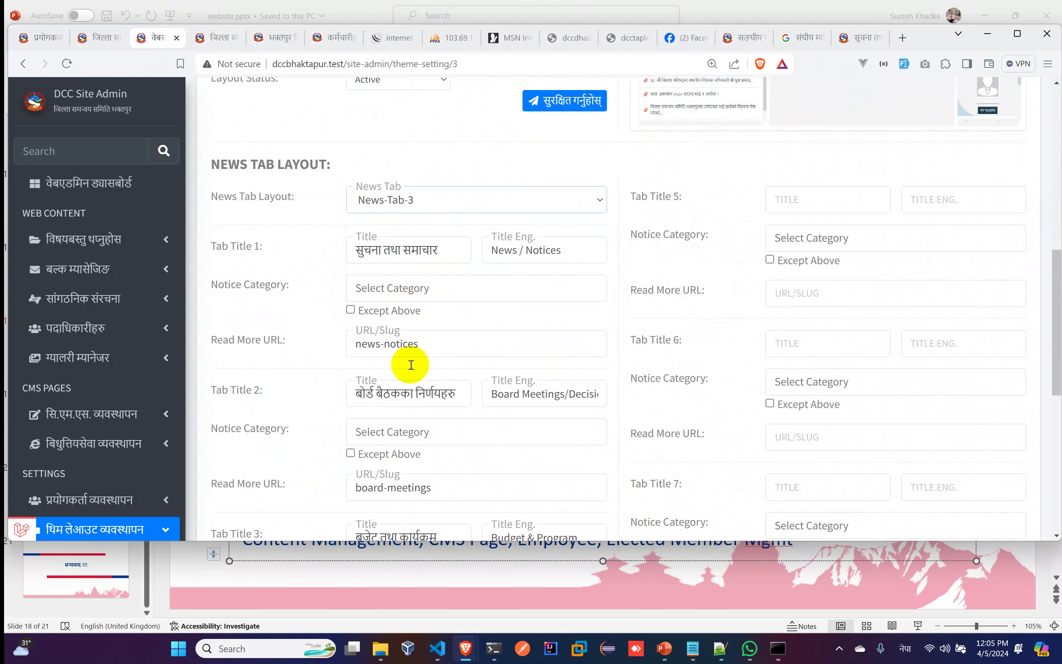
pyautogui.click(204, 44)
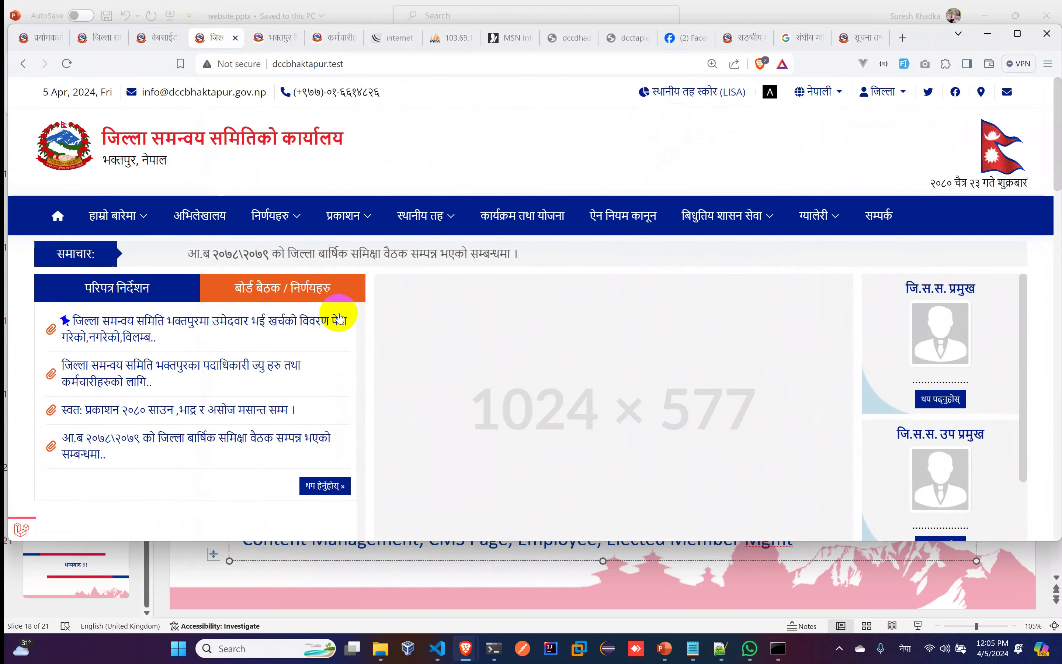
pyautogui.scroll(-5, 379, 344)
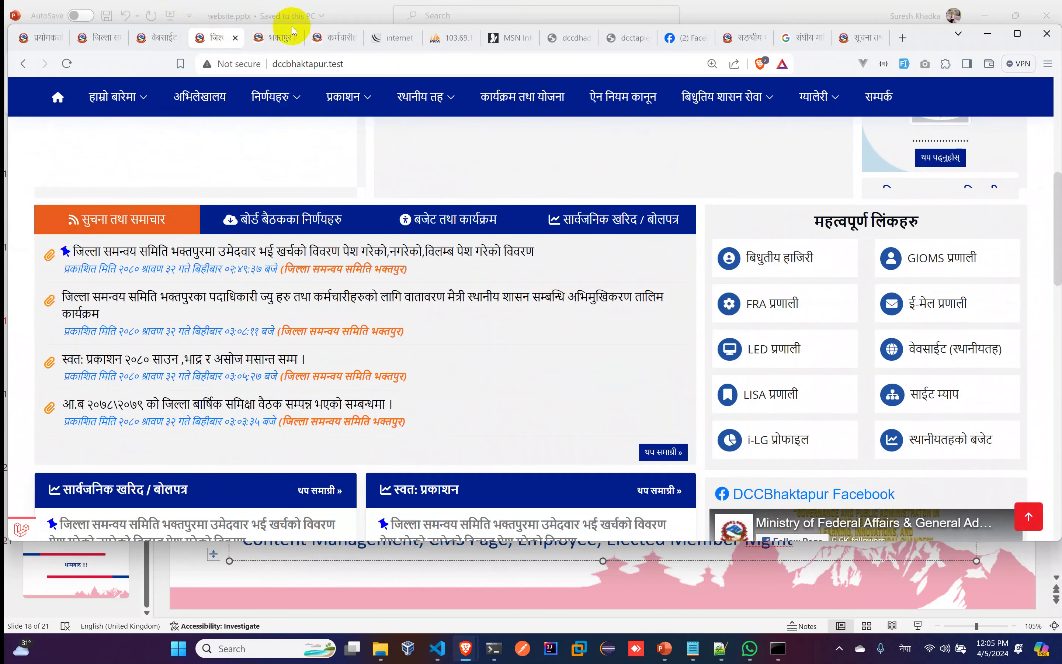
pyautogui.click(268, 37)
pyautogui.click(152, 38)
pyautogui.scroll(-1, 557, 332)
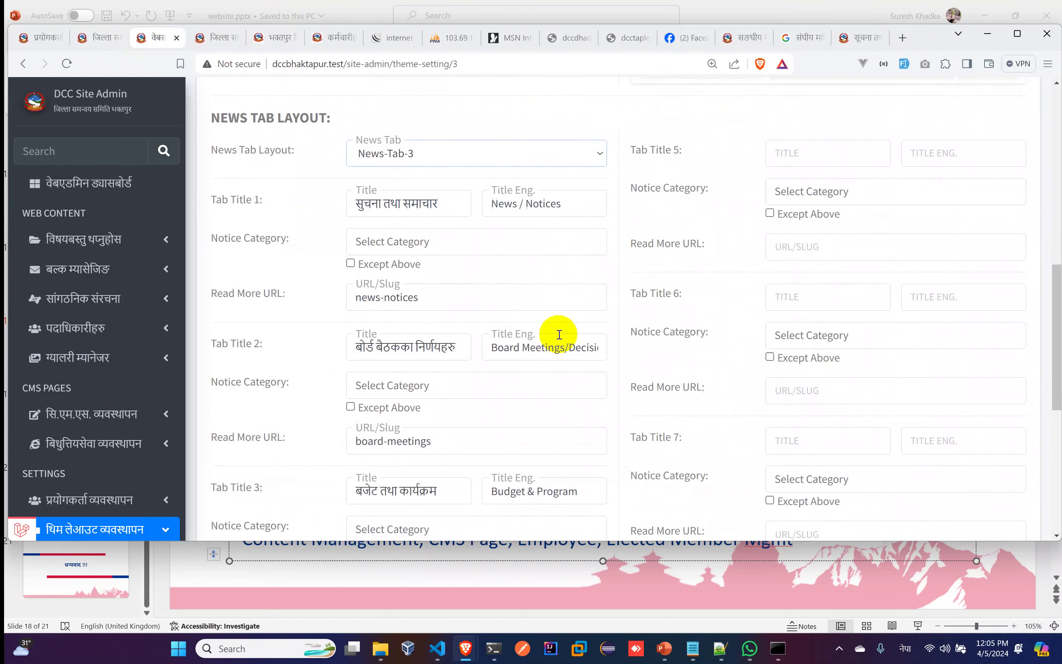
# Set the News Tab Layout to News-Tab-1 and save the theme settings
pyautogui.click(425, 132)
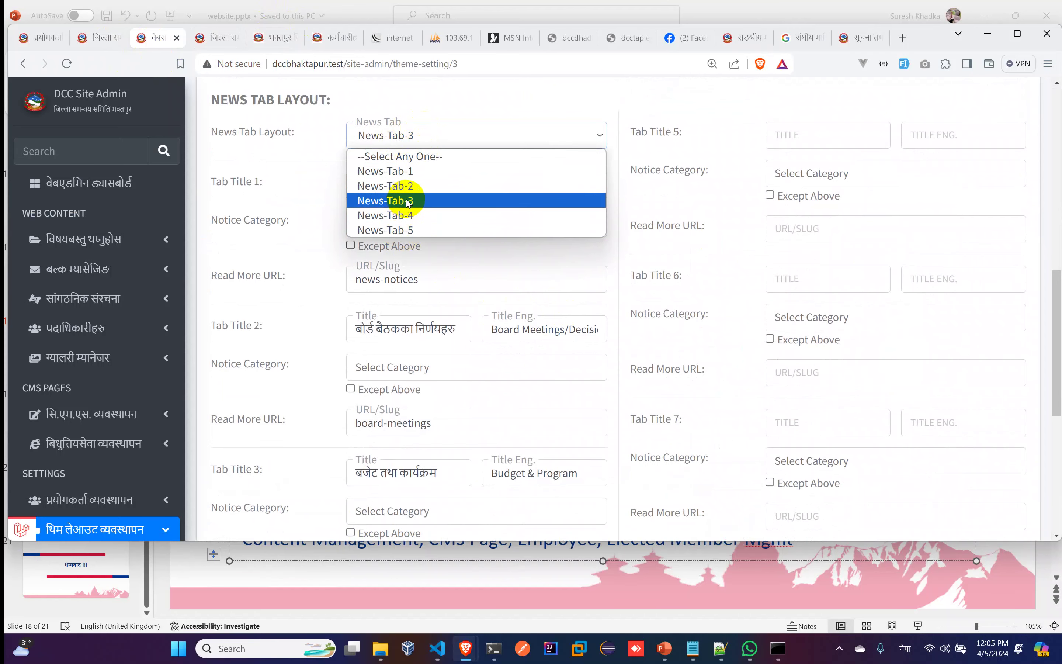
pyautogui.click(413, 173)
pyautogui.scroll(-8, 688, 407)
pyautogui.click(968, 420)
# Reload the test site's home page and examine how the news sections below the slider are laid out
pyautogui.click(210, 37)
pyautogui.click(67, 64)
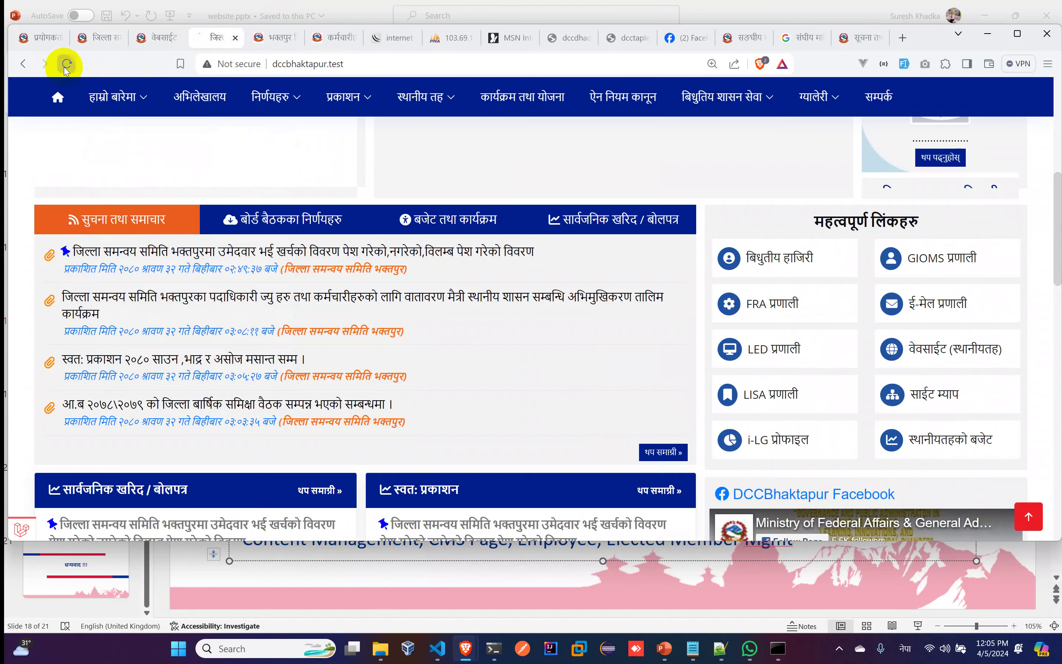
pyautogui.scroll(-6, 455, 363)
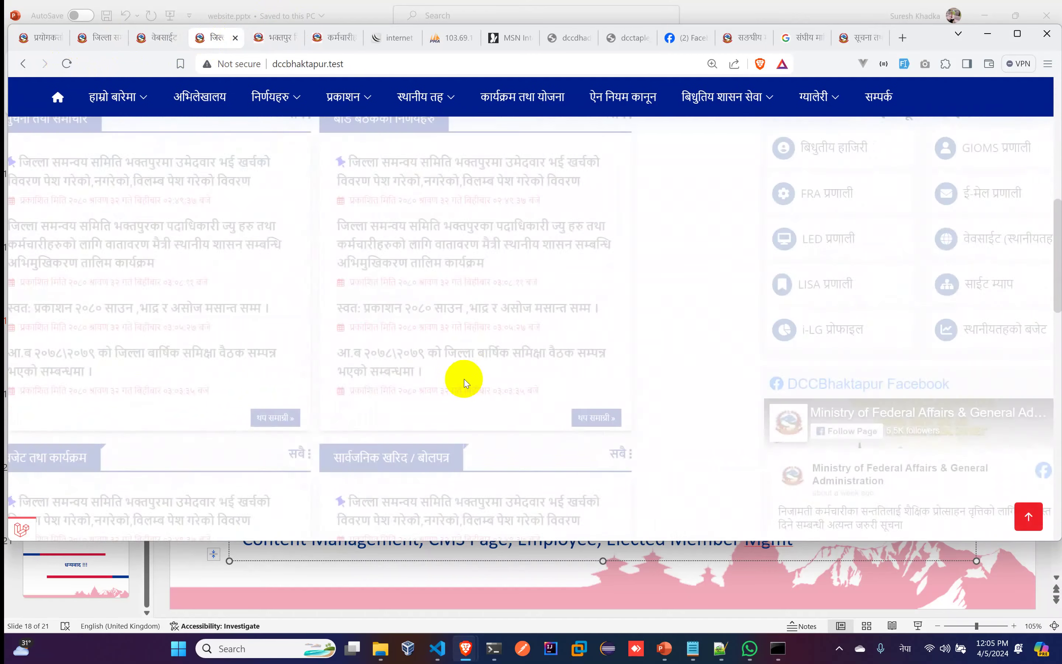
pyautogui.scroll(4, 351, 379)
pyautogui.scroll(-8, 354, 380)
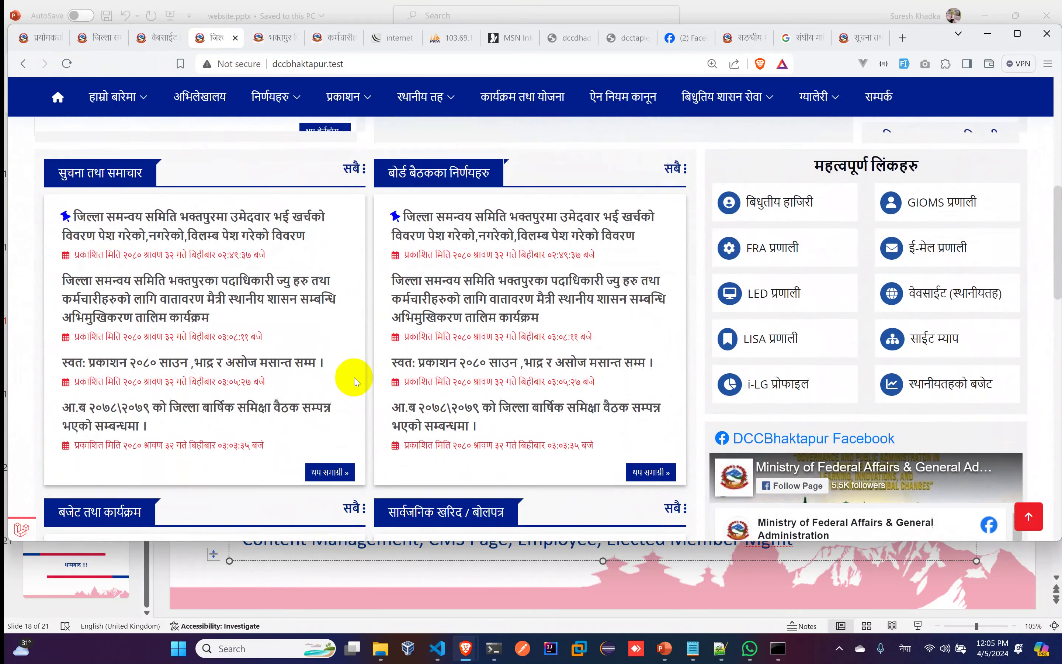
pyautogui.scroll(5, 354, 380)
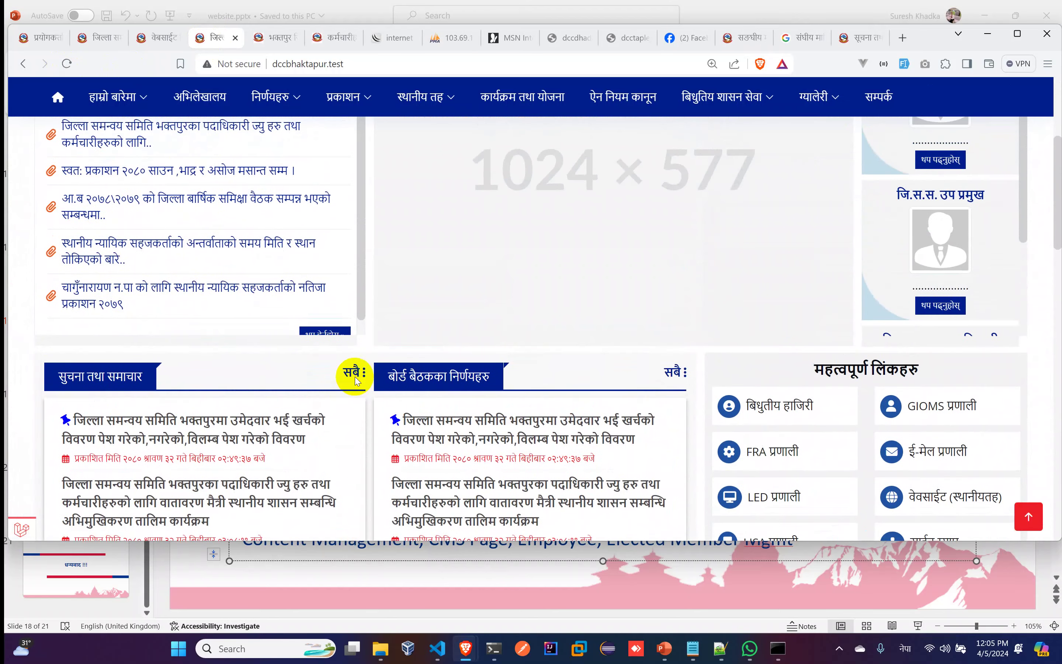
# Change the News Tab Layout to News-Tab-2 and save the theme settings
pyautogui.click(152, 38)
pyautogui.scroll(7, 432, 263)
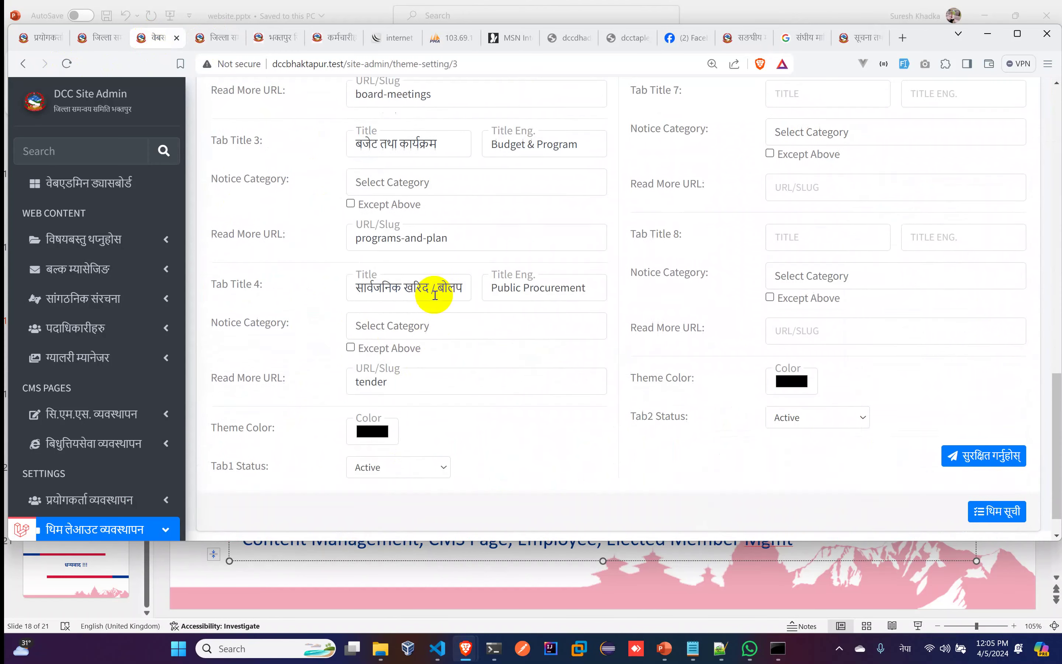
pyautogui.click(407, 91)
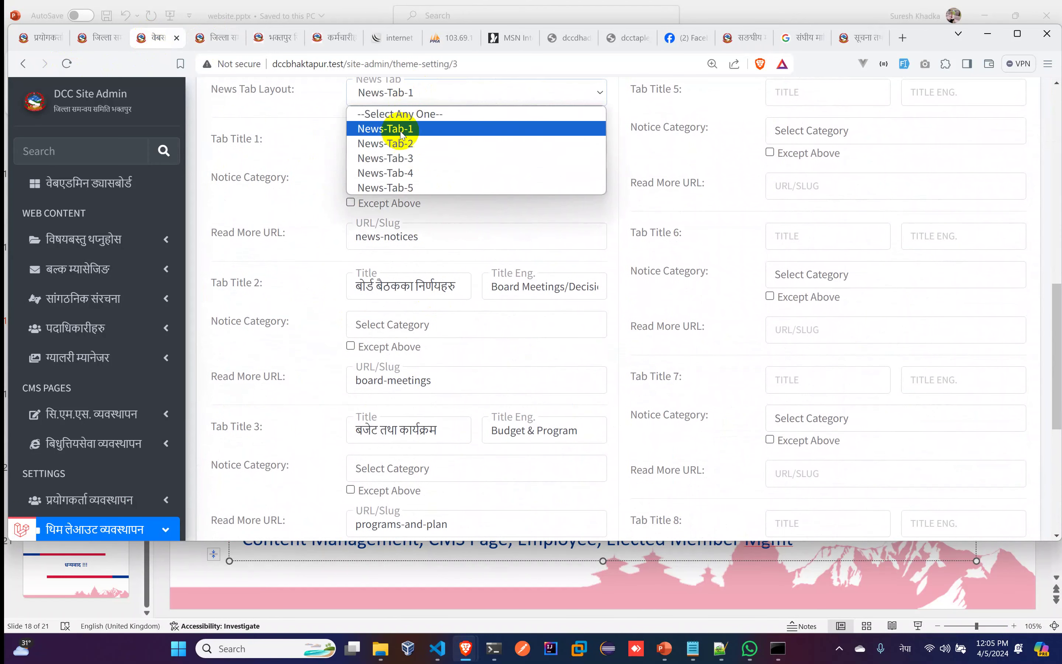
pyautogui.click(402, 143)
pyautogui.scroll(-7, 735, 321)
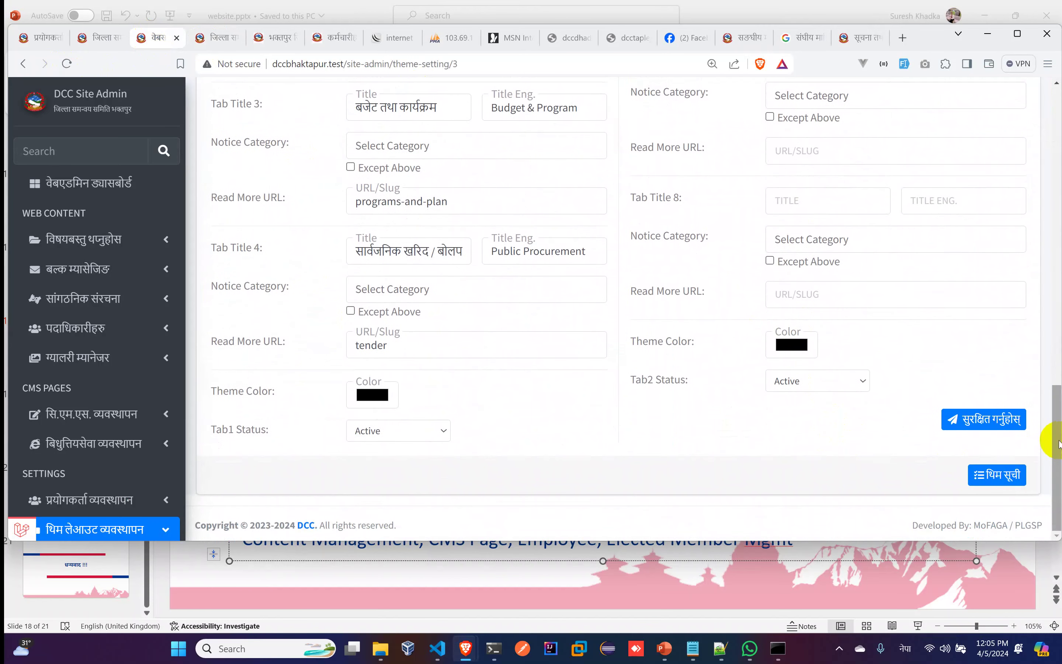
pyautogui.click(972, 430)
# Reload the test site's home page, examine both rows of news tabs, and view the सार्वजनिक खरिद / बोलपत्र tab
pyautogui.click(206, 39)
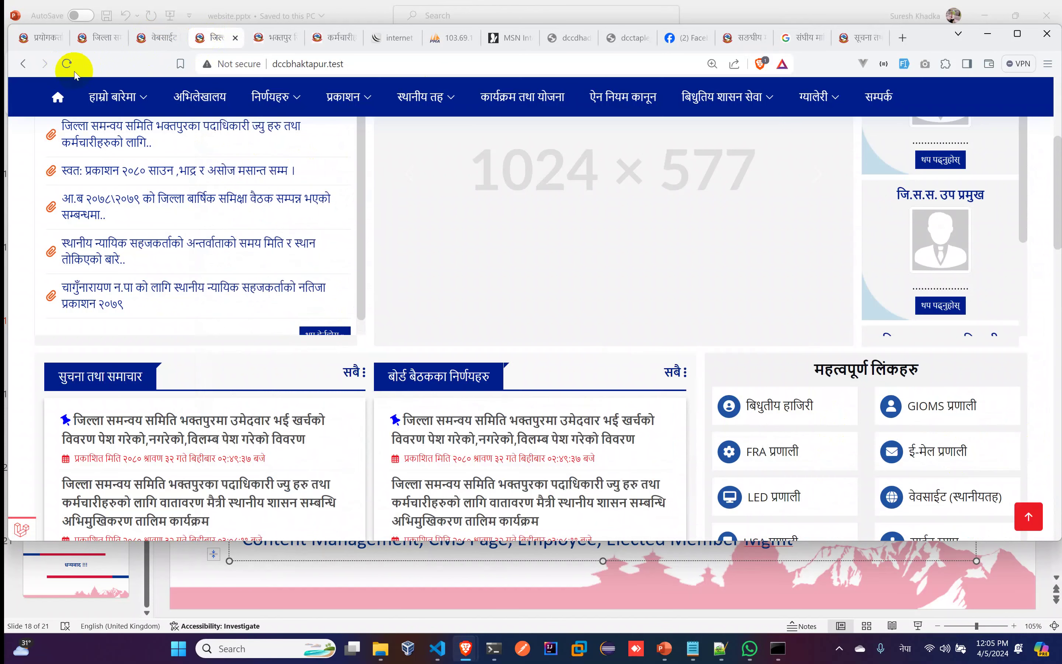
pyautogui.click(66, 64)
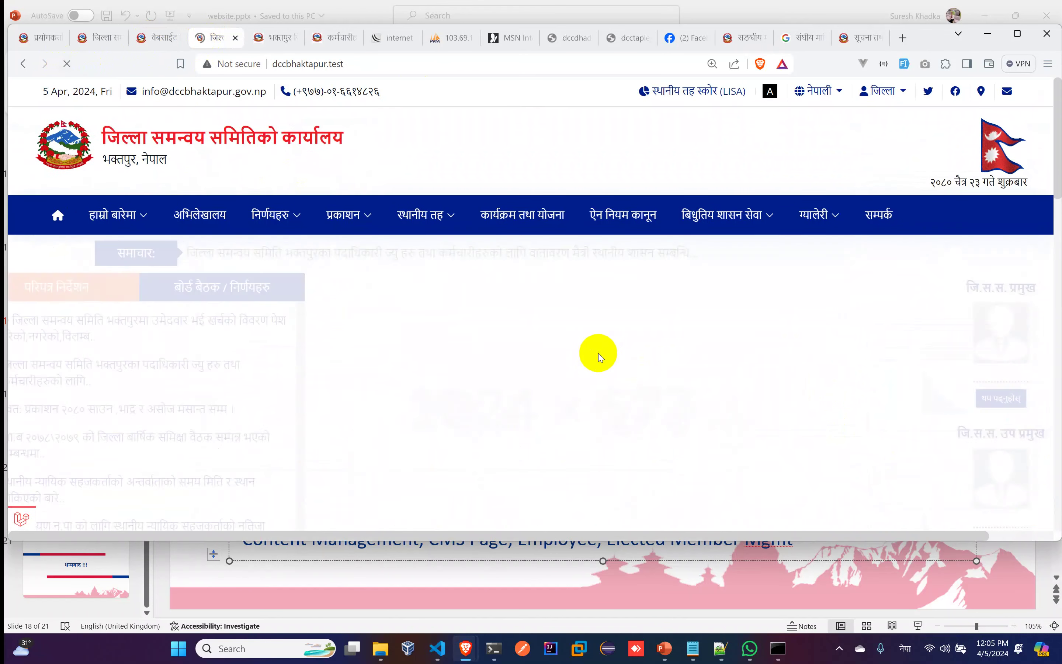
pyautogui.scroll(-10, 595, 351)
pyautogui.scroll(4, 539, 411)
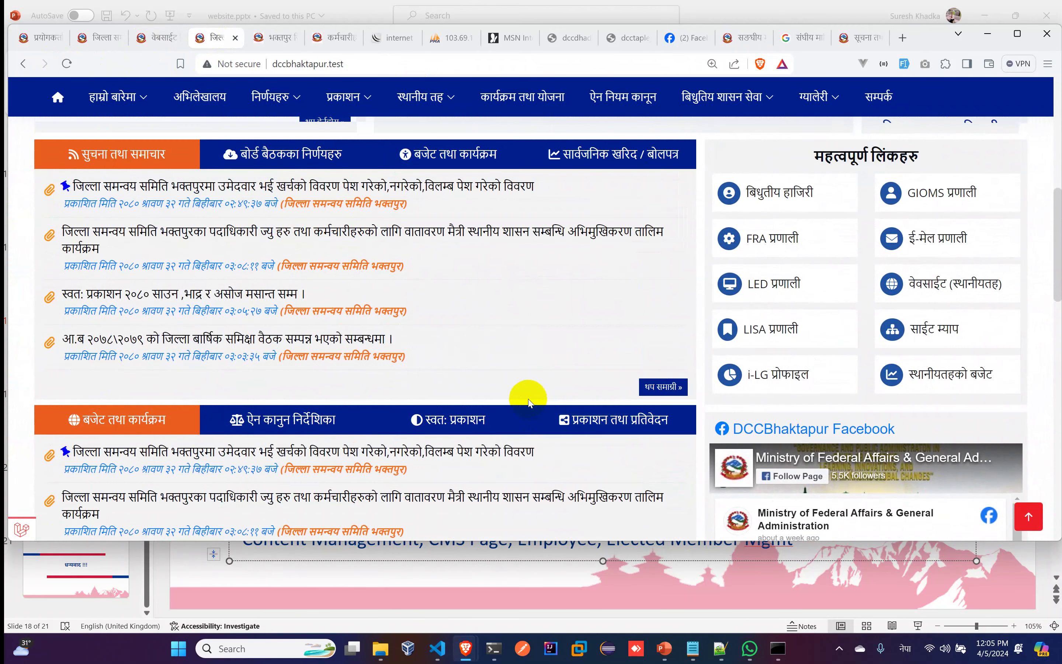
pyautogui.scroll(-6, 530, 402)
pyautogui.scroll(7, 535, 406)
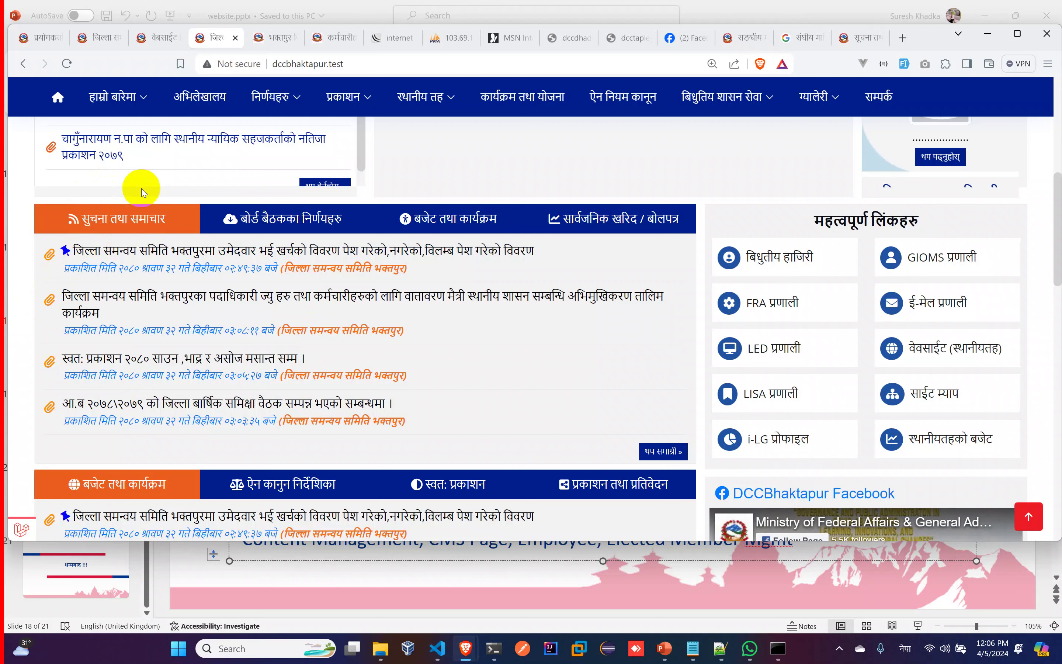
pyautogui.click(644, 218)
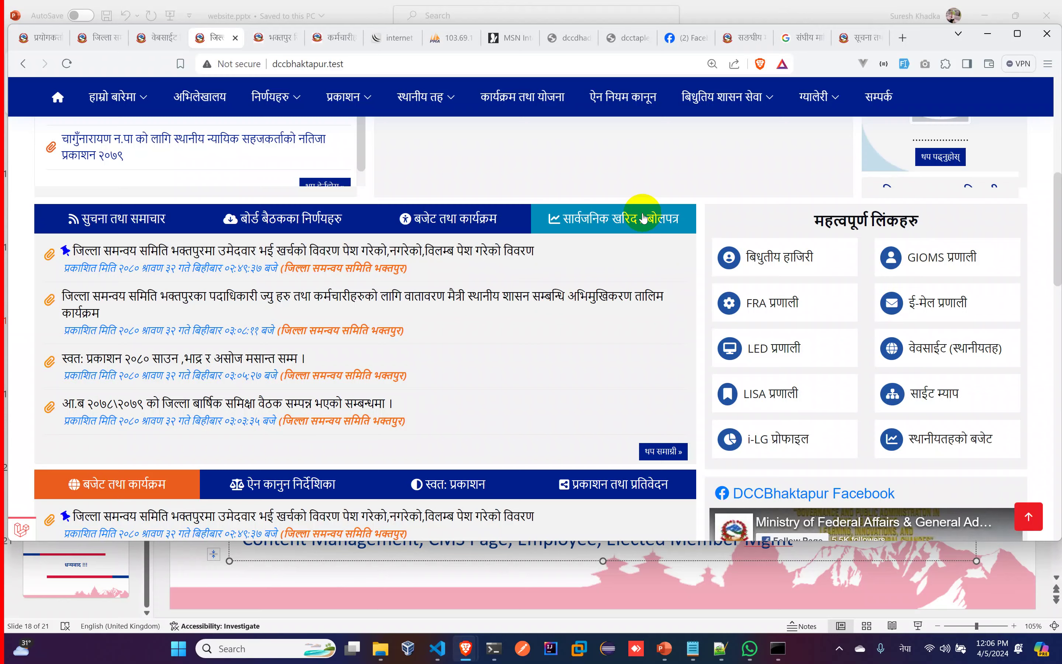
pyautogui.scroll(1, 643, 218)
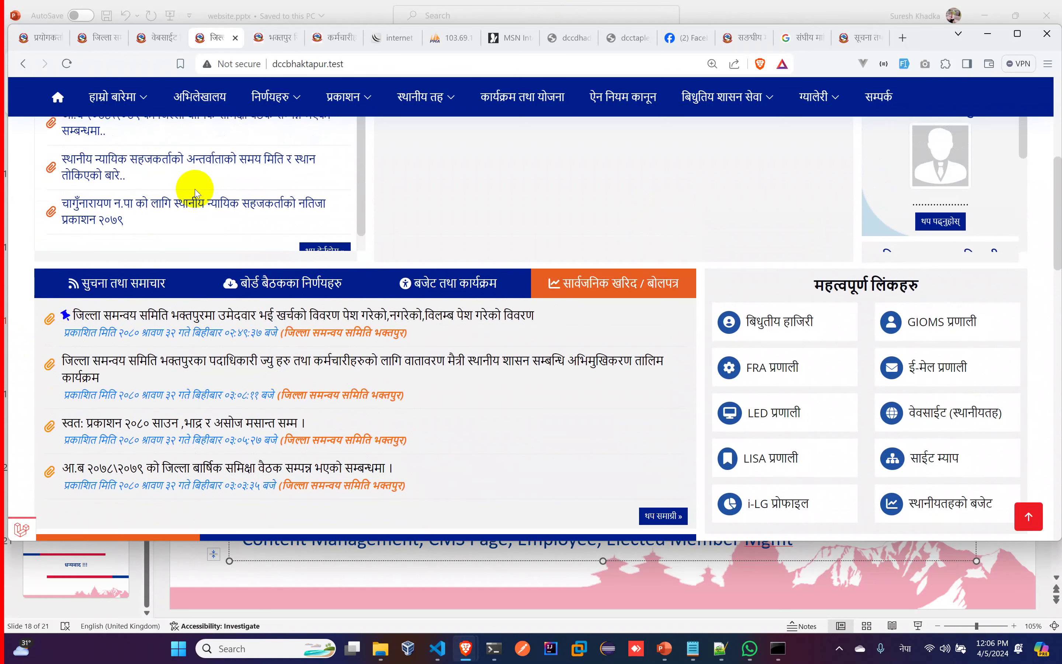
# Enlarge the theme settings page and review its fields from the News Slider Layout through the News Tab Layout
pyautogui.click(151, 40)
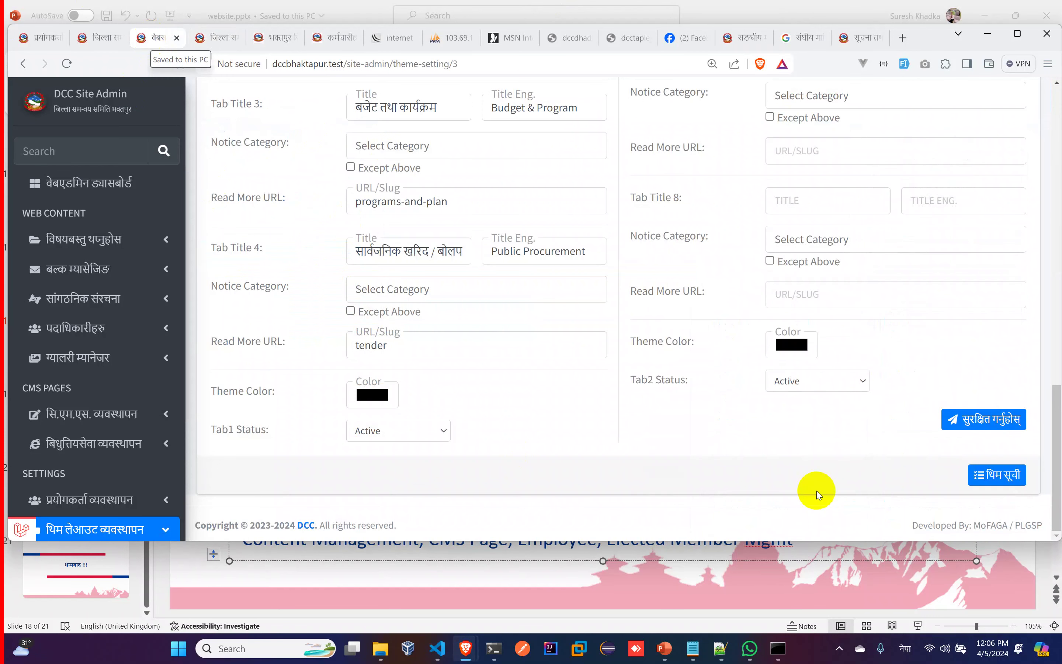
pyautogui.scroll(2, 847, 521)
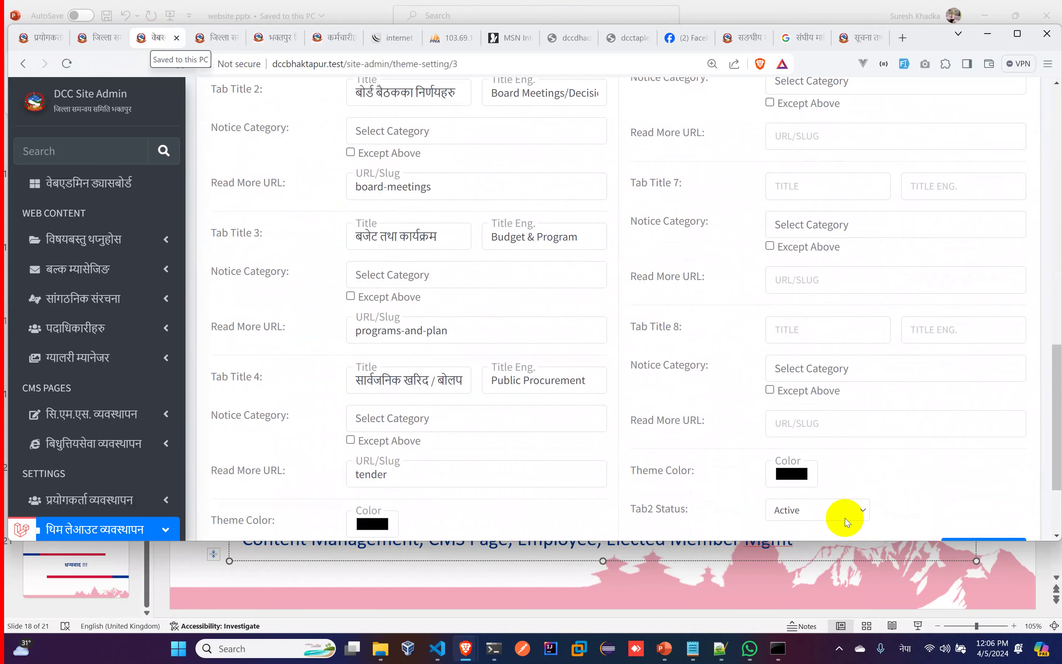
pyautogui.keyDown('ctrl'); pyautogui.scroll(1, 848, 522); pyautogui.keyUp('ctrl')
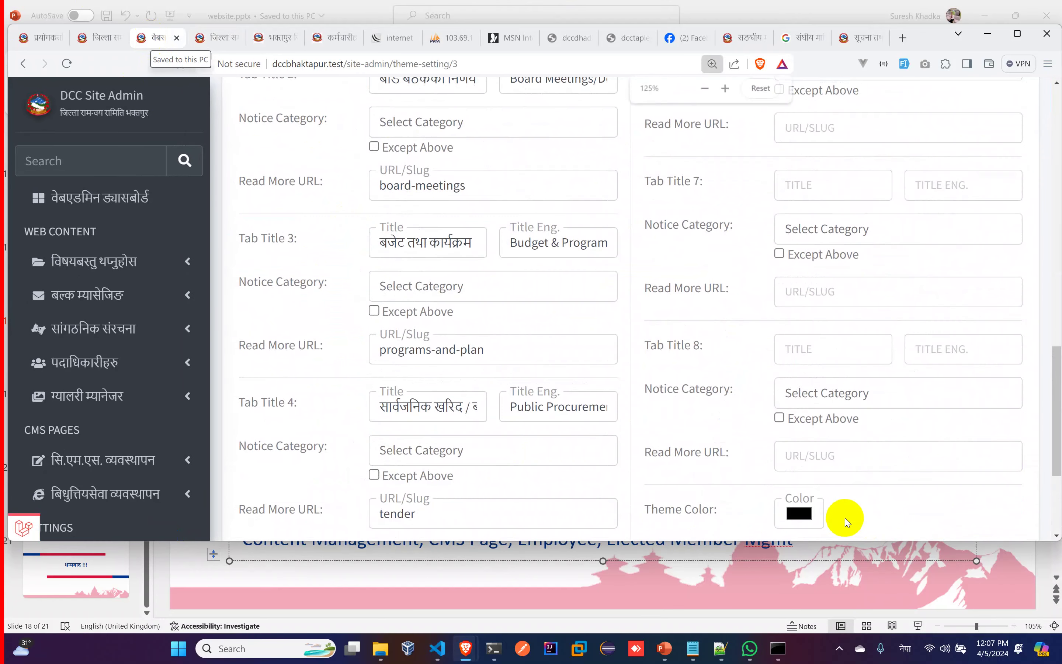
pyautogui.scroll(5, 848, 522)
pyautogui.scroll(3, 974, 505)
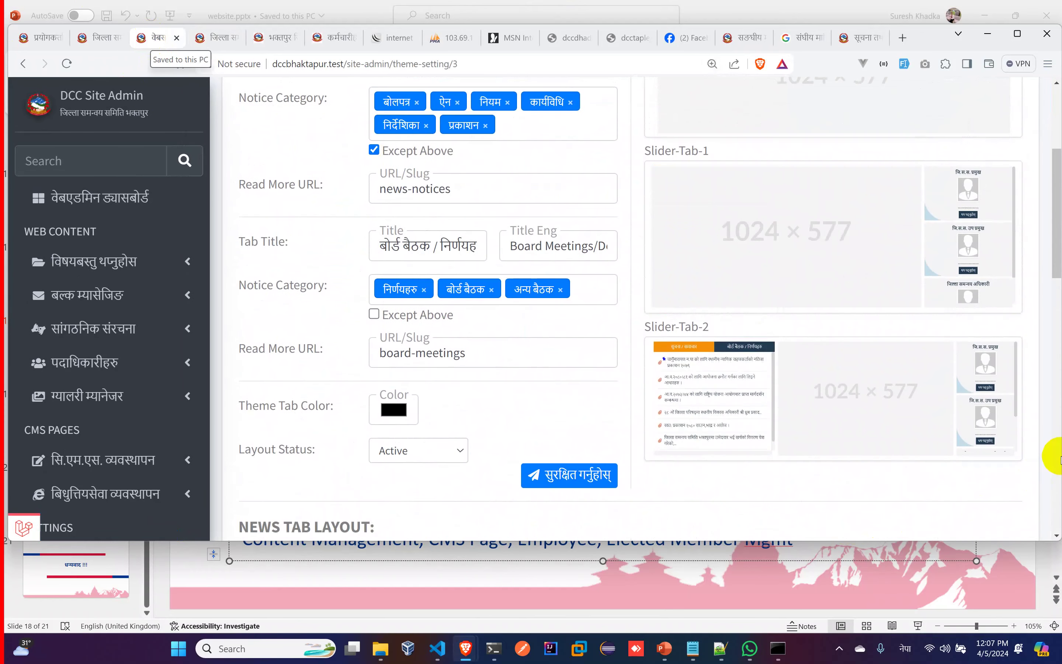
pyautogui.scroll(3, 1059, 463)
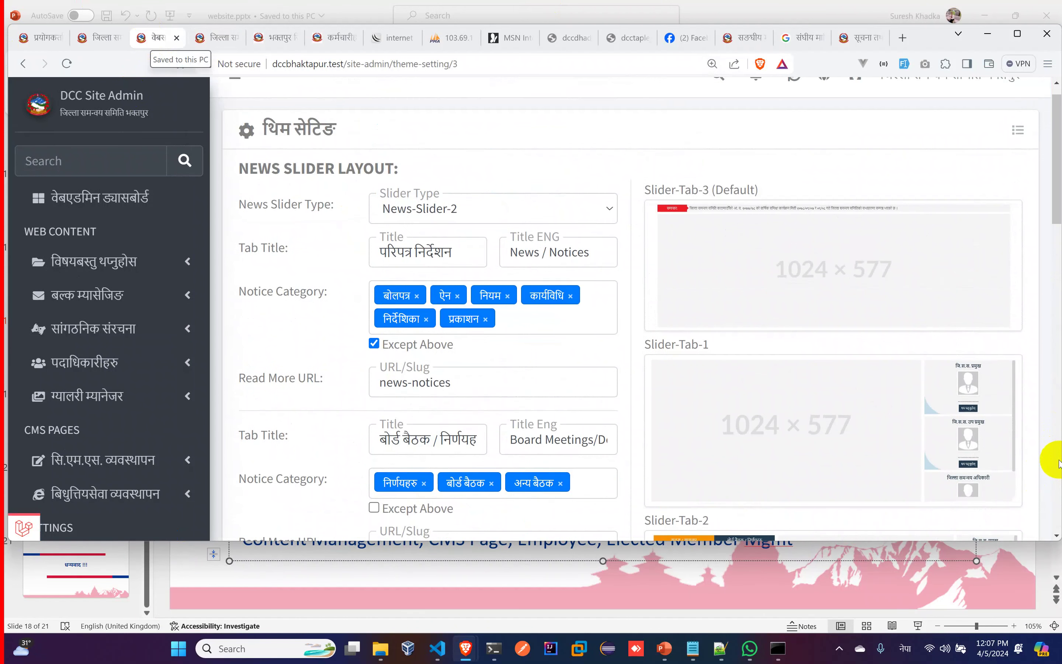
pyautogui.scroll(-3, 1059, 463)
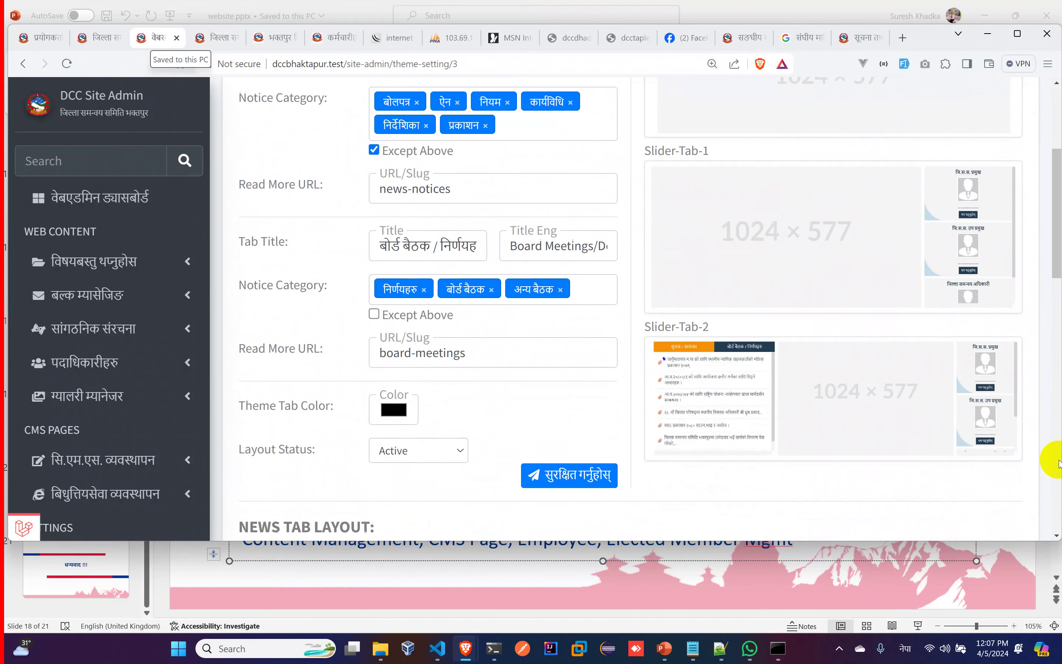
pyautogui.scroll(-9, 1059, 463)
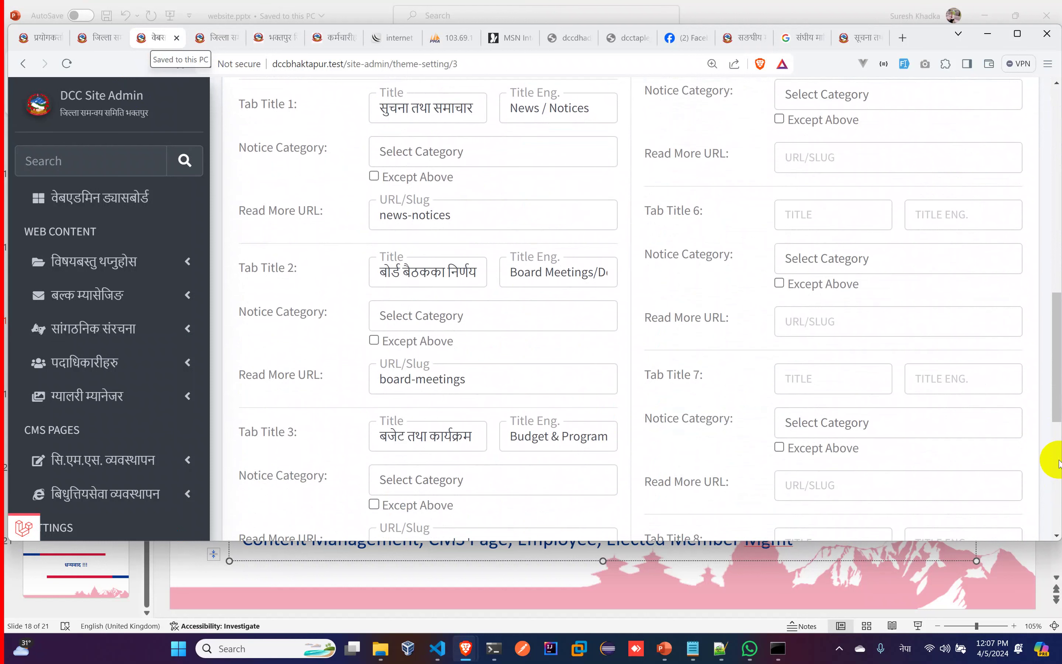
# Examine the titles and Read More URLs of the news tabs, highlighting Tab Title 2 and the Tab 3 URL programs-and-plan
pyautogui.moveTo(403, 268); pyautogui.dragTo(445, 307)
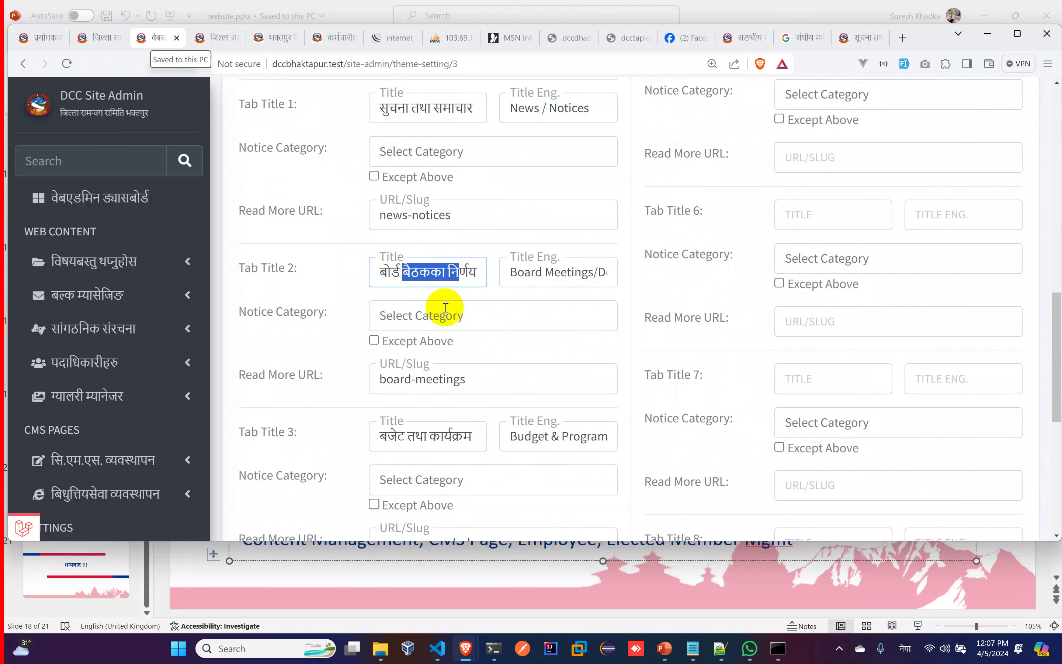
pyautogui.scroll(-8, 749, 441)
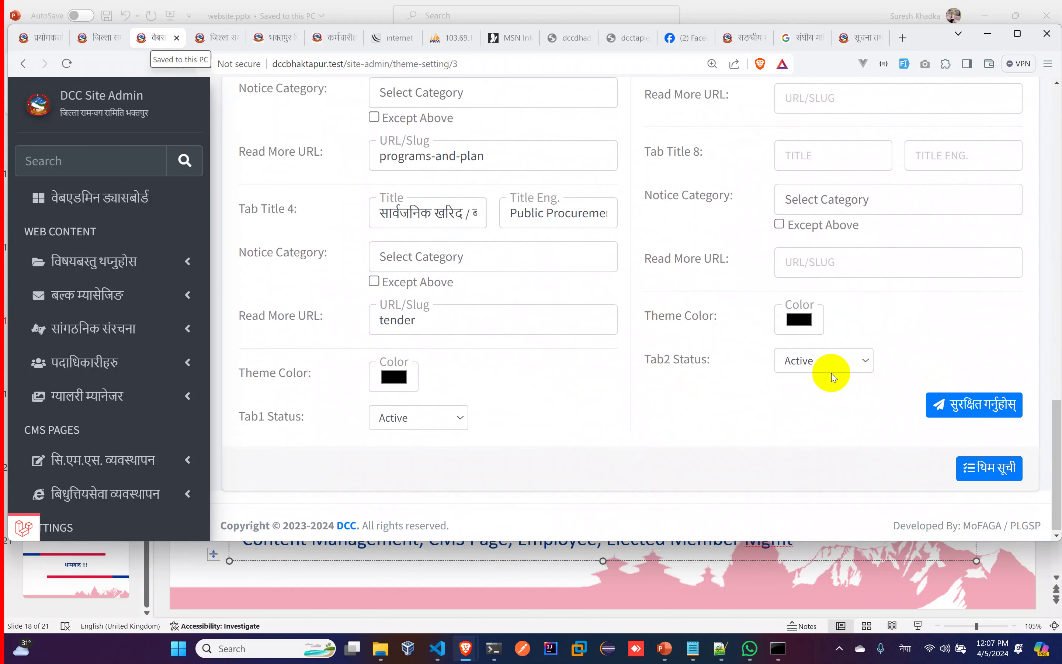
pyautogui.scroll(3, 487, 382)
pyautogui.moveTo(482, 286); pyautogui.dragTo(347, 297)
pyautogui.scroll(4, 347, 297)
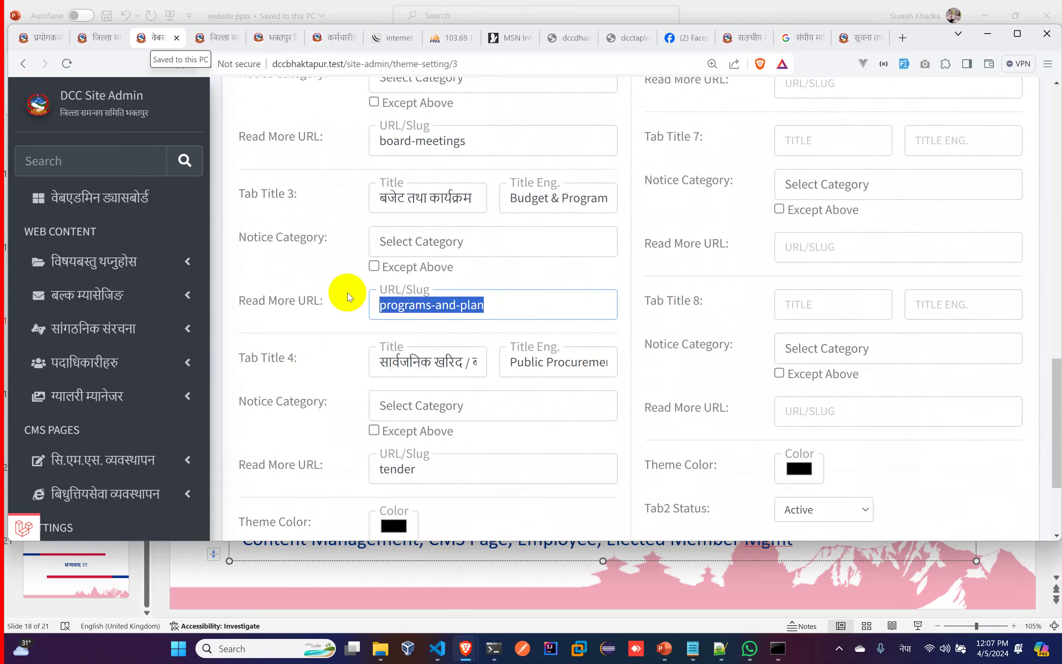
pyautogui.scroll(10, 347, 279)
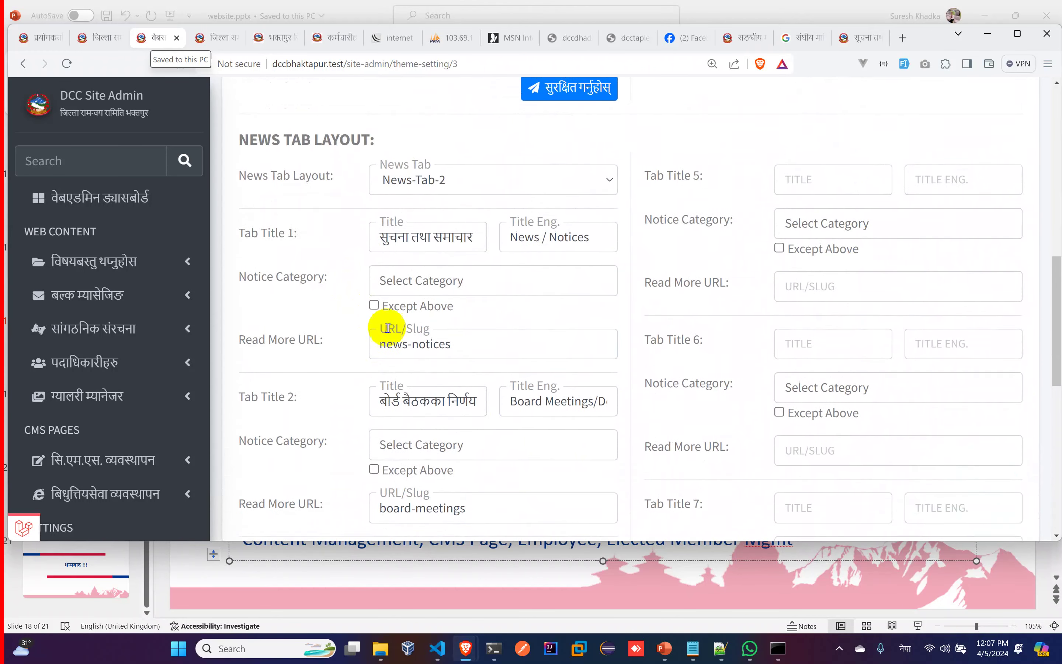
# Zoom the theme settings page back out and view the available News Tab Layout options without changing the selection
pyautogui.hotkey('ctrl', '-')
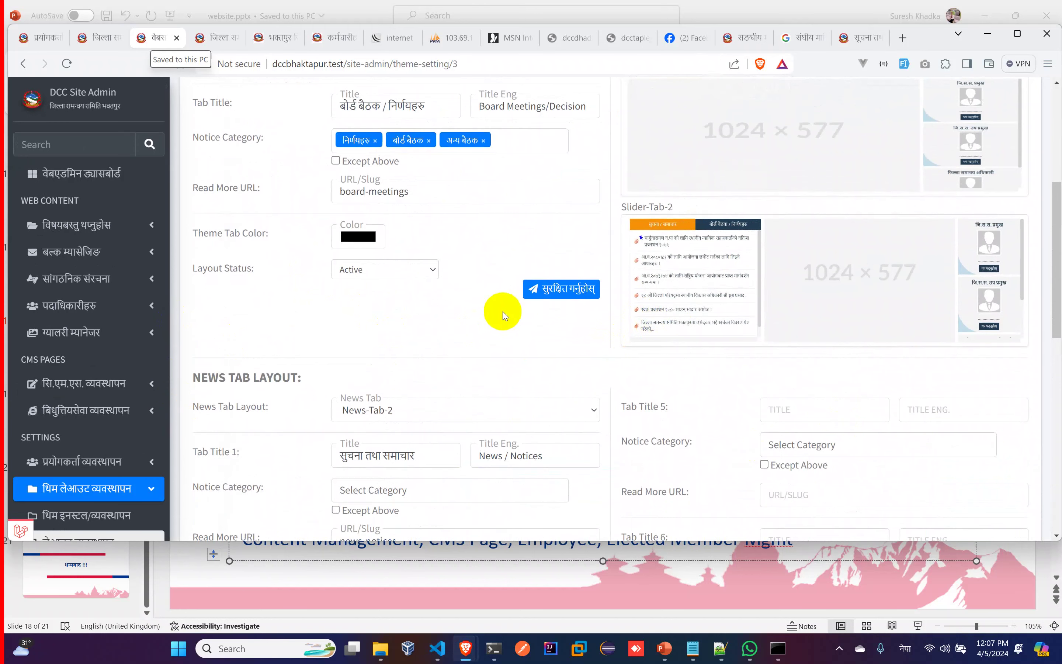
pyautogui.scroll(-12, 509, 334)
pyautogui.scroll(6, 515, 357)
pyautogui.click(383, 162)
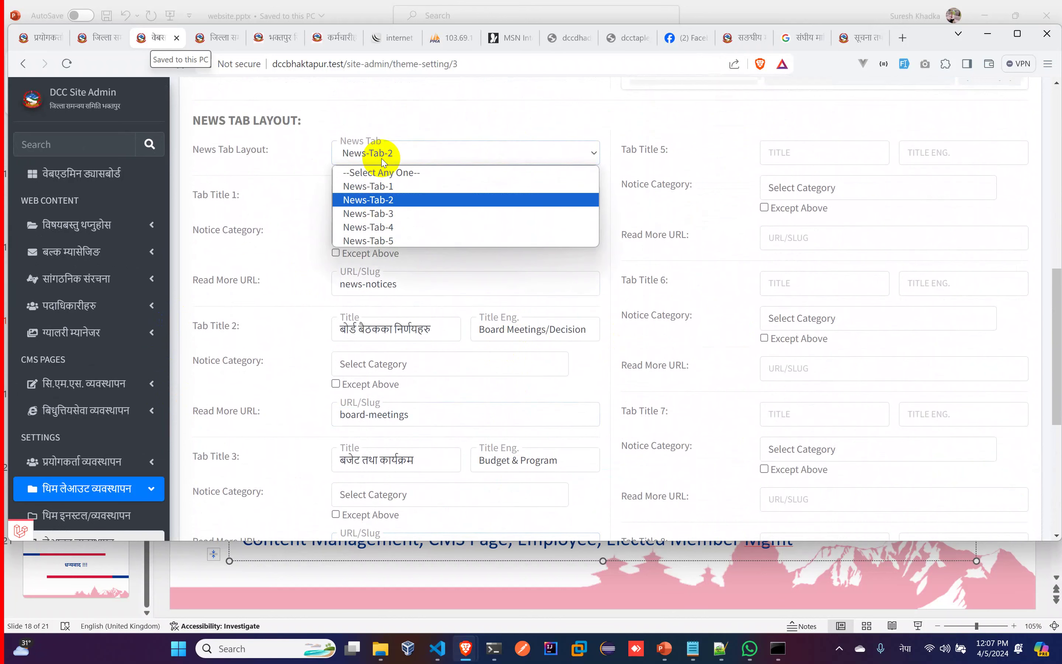
pyautogui.click(384, 162)
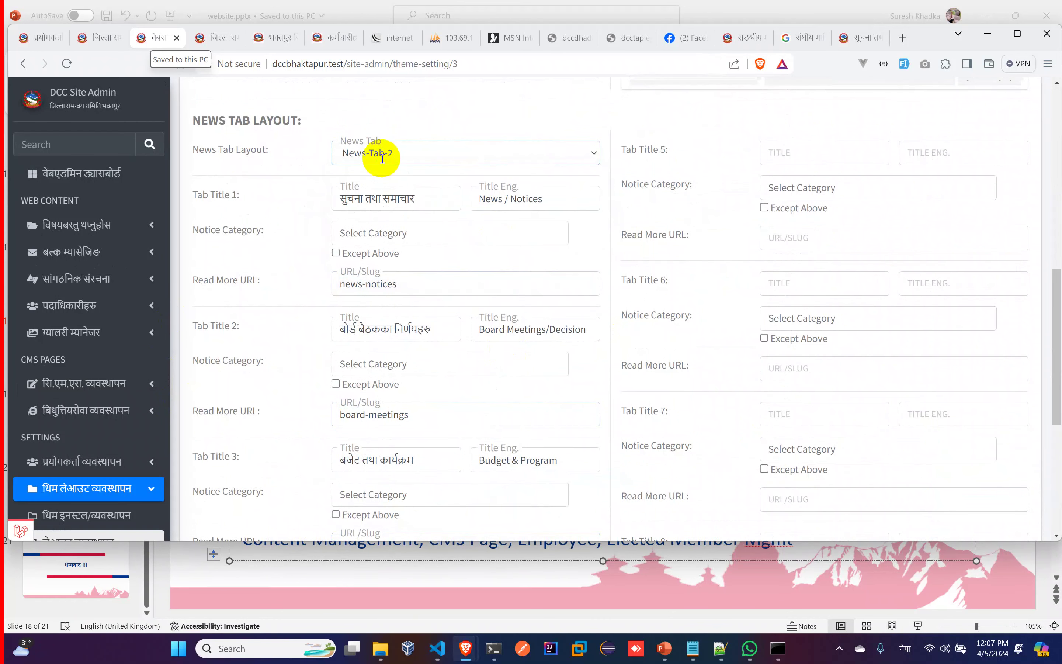
# Return to the header of the test site's home page and highlight the office name जिल्ला समन्वय समितिको कार्यालय
pyautogui.click(215, 39)
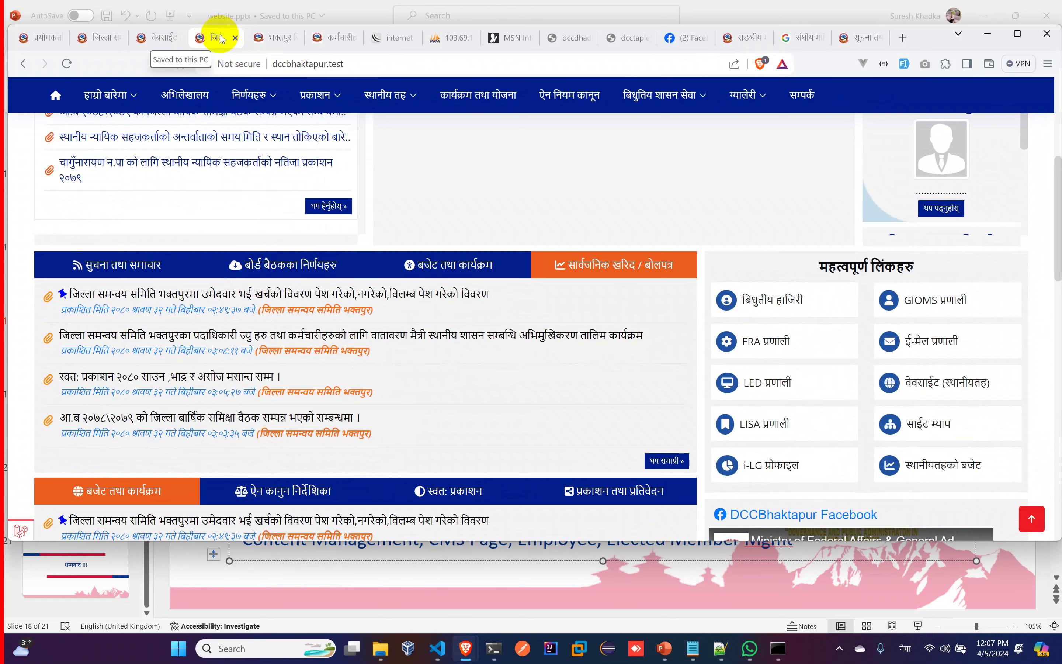
pyautogui.scroll(7, 202, 88)
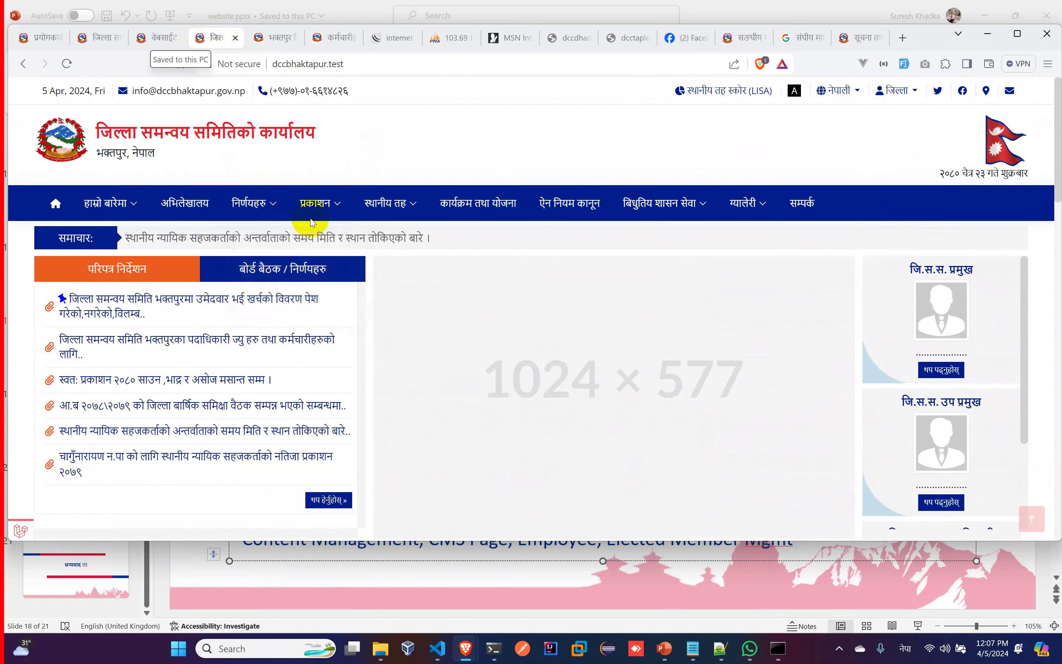
pyautogui.moveTo(96, 131); pyautogui.dragTo(321, 141)
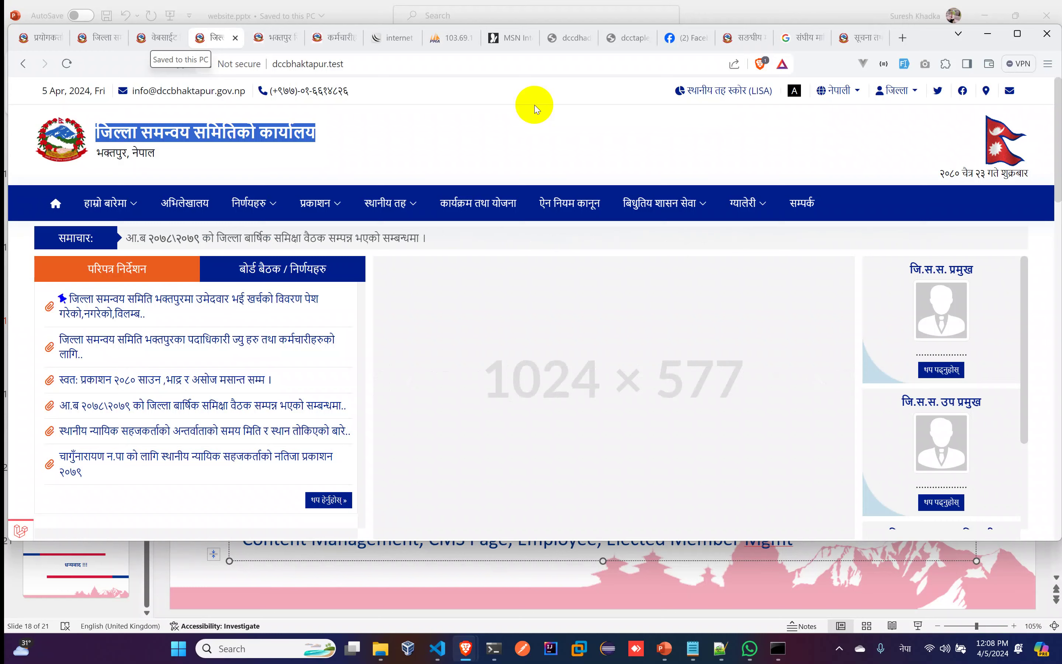
# Open the site admin's modules page for the Makalu theme and review the listed modules from Main Menu to Home Imp. Link
pyautogui.click(147, 39)
pyautogui.scroll(-5, 391, 380)
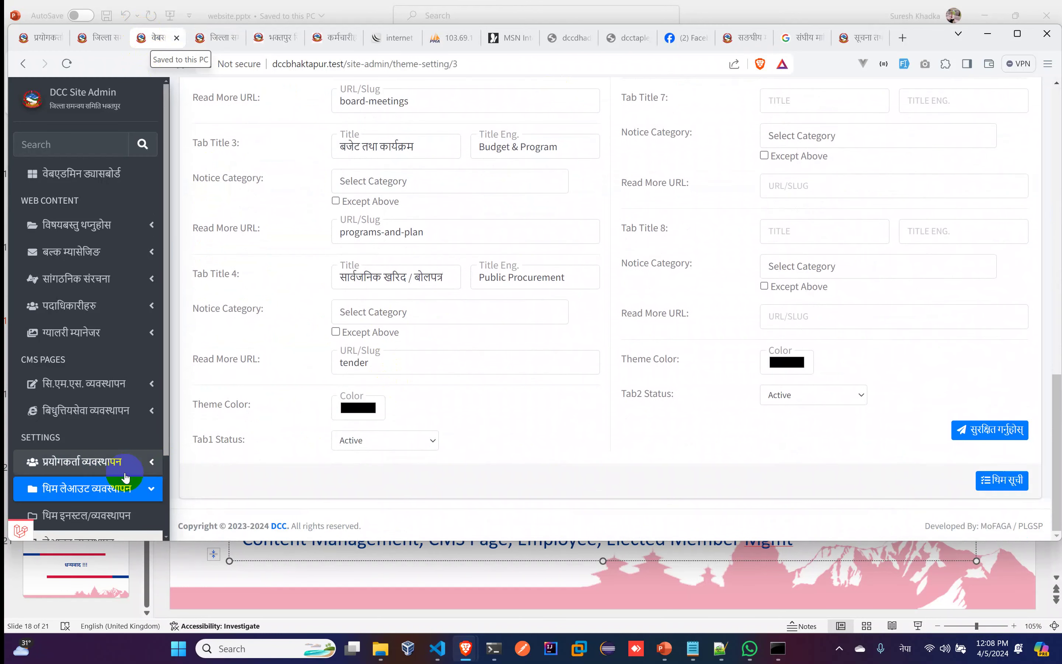
pyautogui.scroll(-2, 125, 477)
pyautogui.click(115, 478)
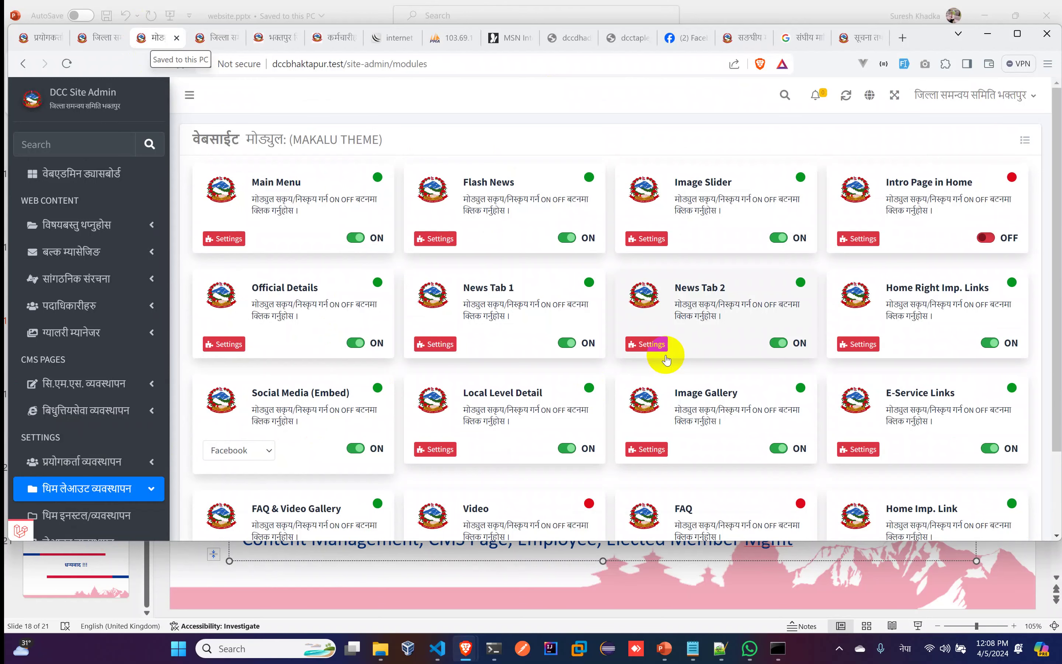
pyautogui.scroll(-3, 659, 355)
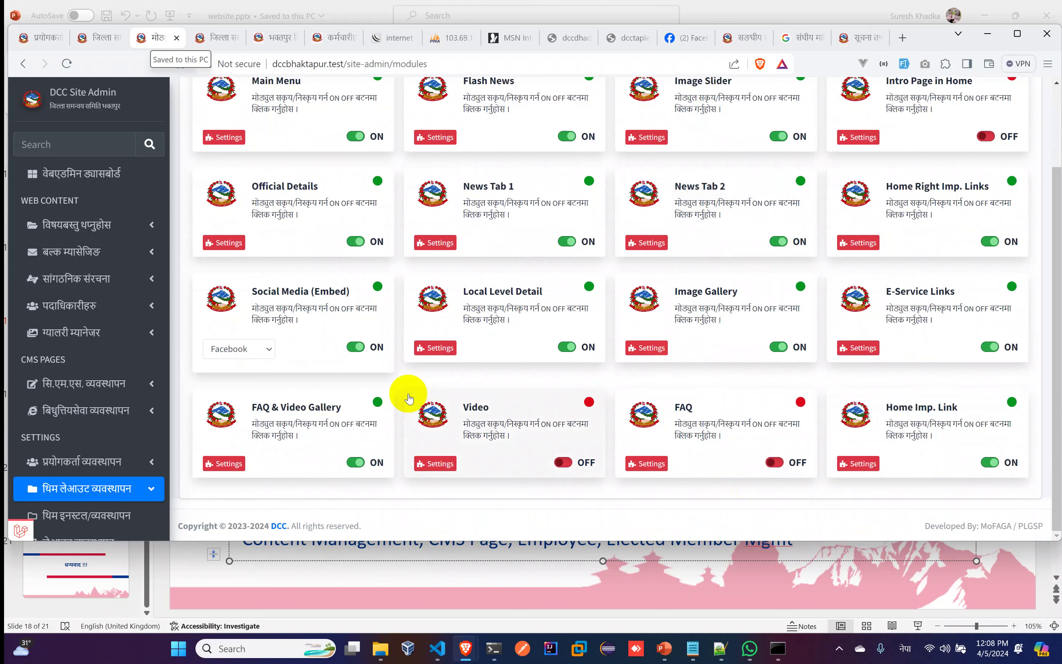
pyautogui.scroll(3, 421, 382)
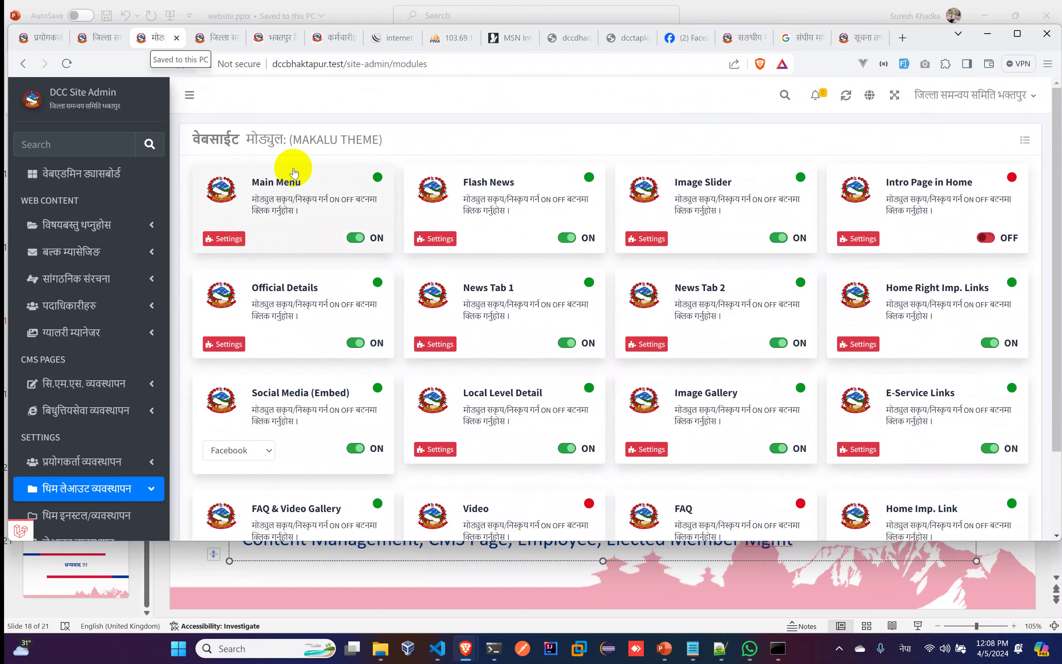
# Switch the Main Menu module off and back on, checking the reloaded home page in between
pyautogui.click(354, 237)
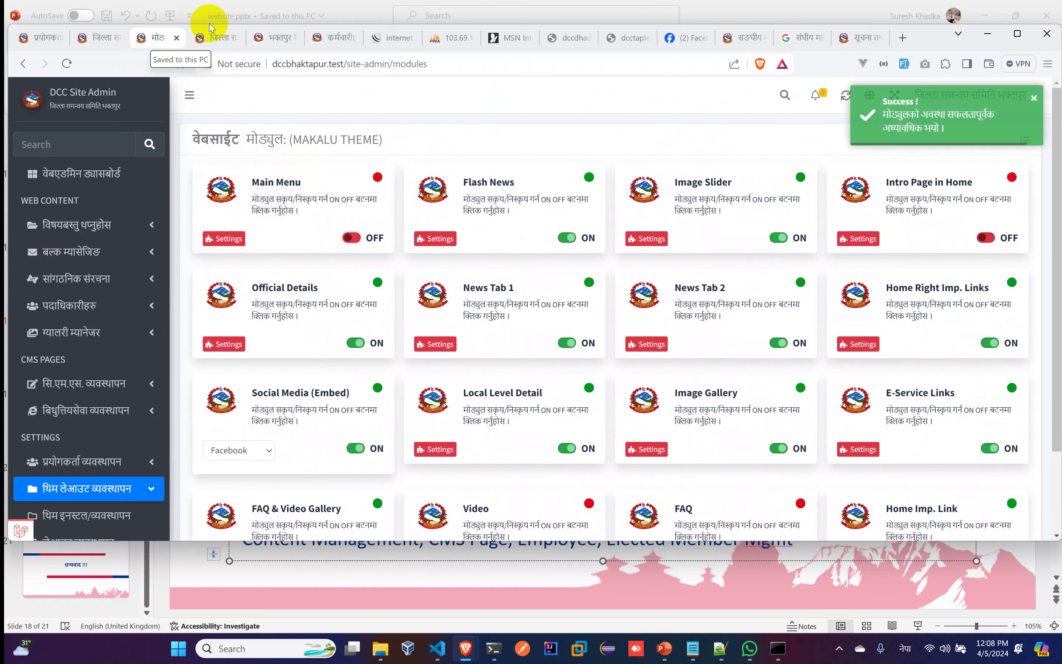
pyautogui.click(210, 38)
pyautogui.click(66, 64)
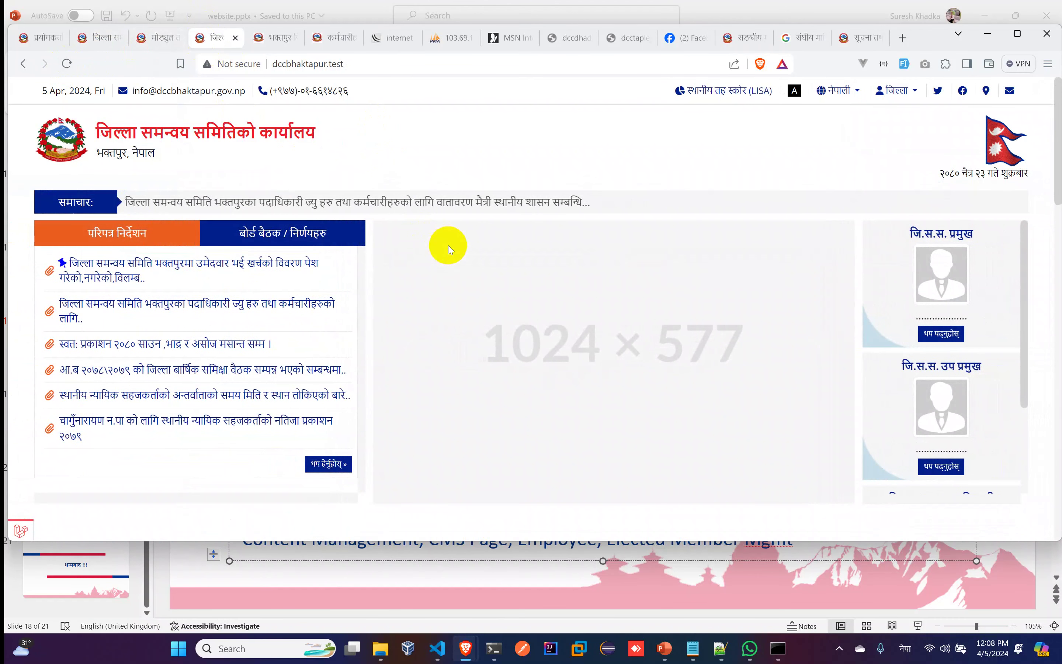
pyautogui.click(153, 36)
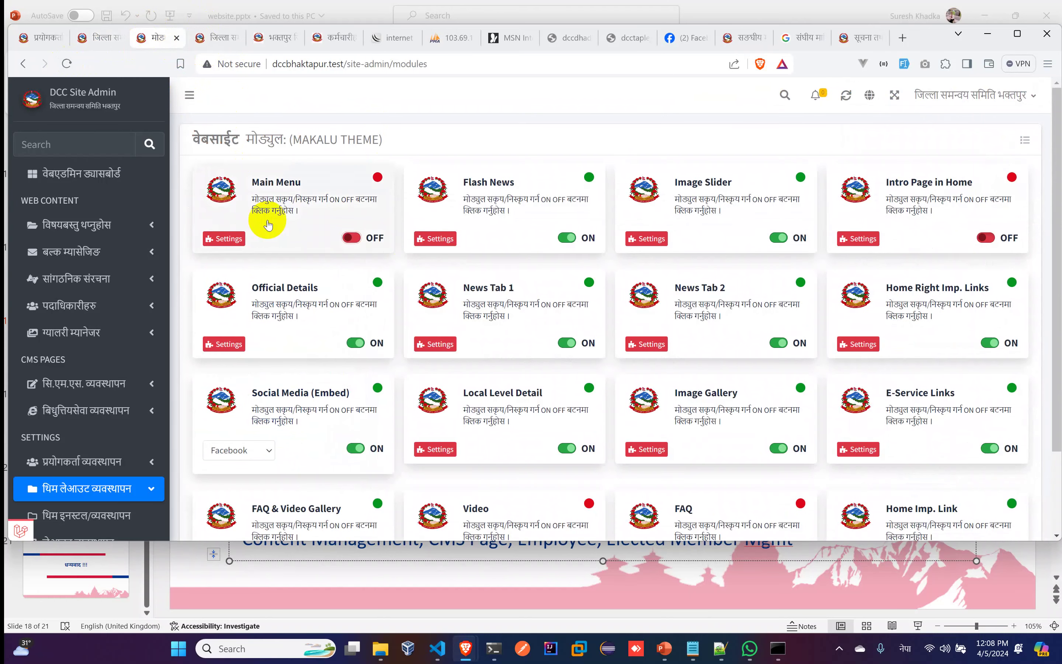
pyautogui.click(354, 237)
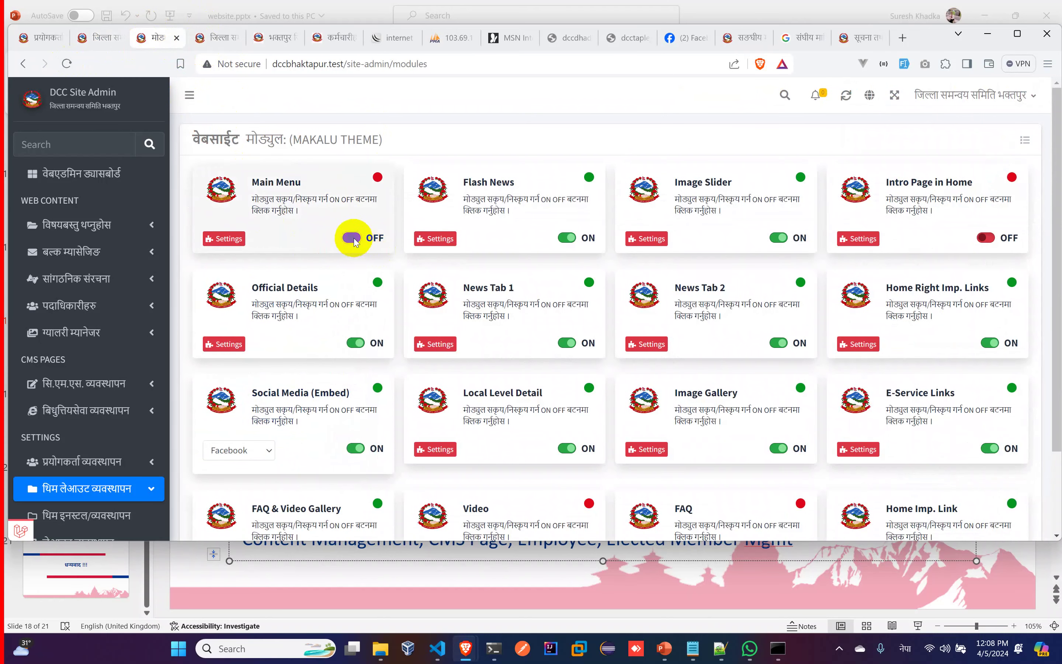
# Switch the Flash News module off and back on, reloading the home page in between to check the news ticker
pyautogui.click(563, 238)
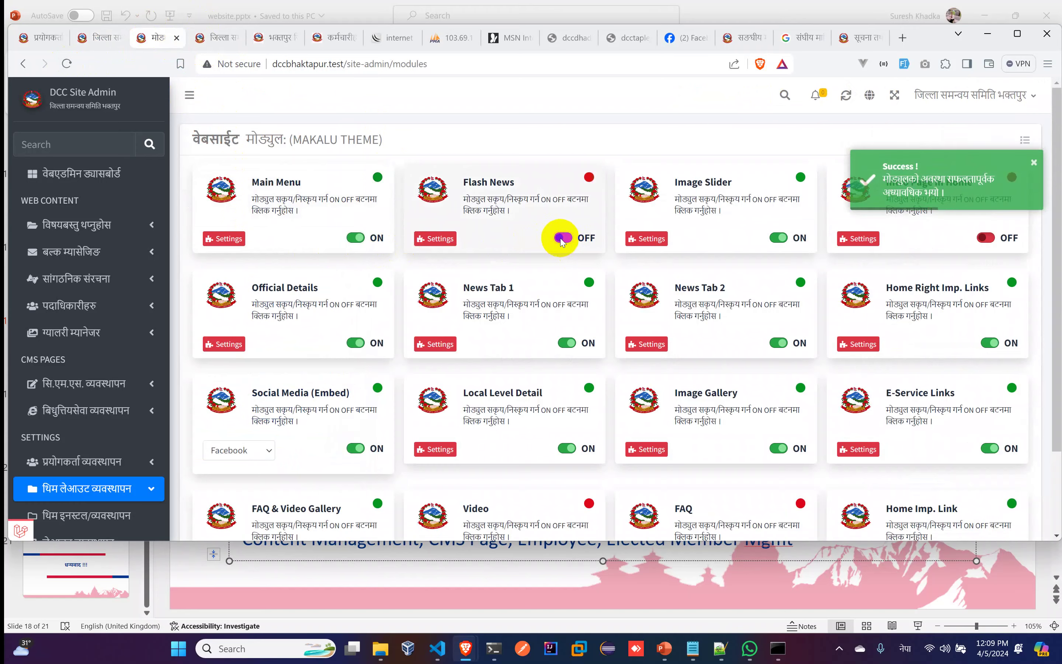
pyautogui.click(216, 37)
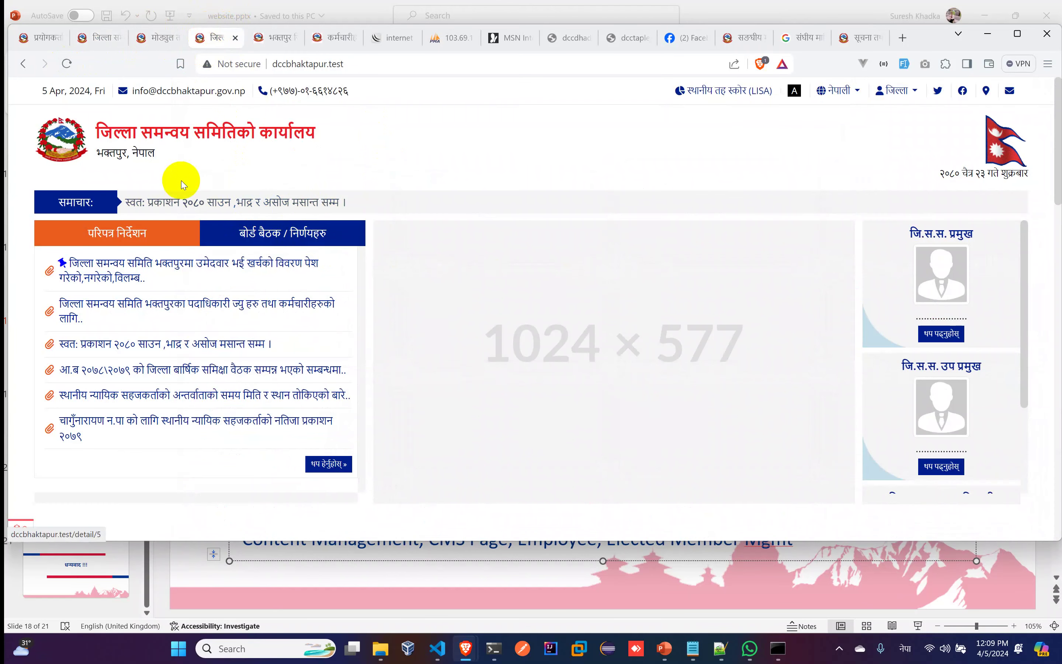
pyautogui.click(69, 64)
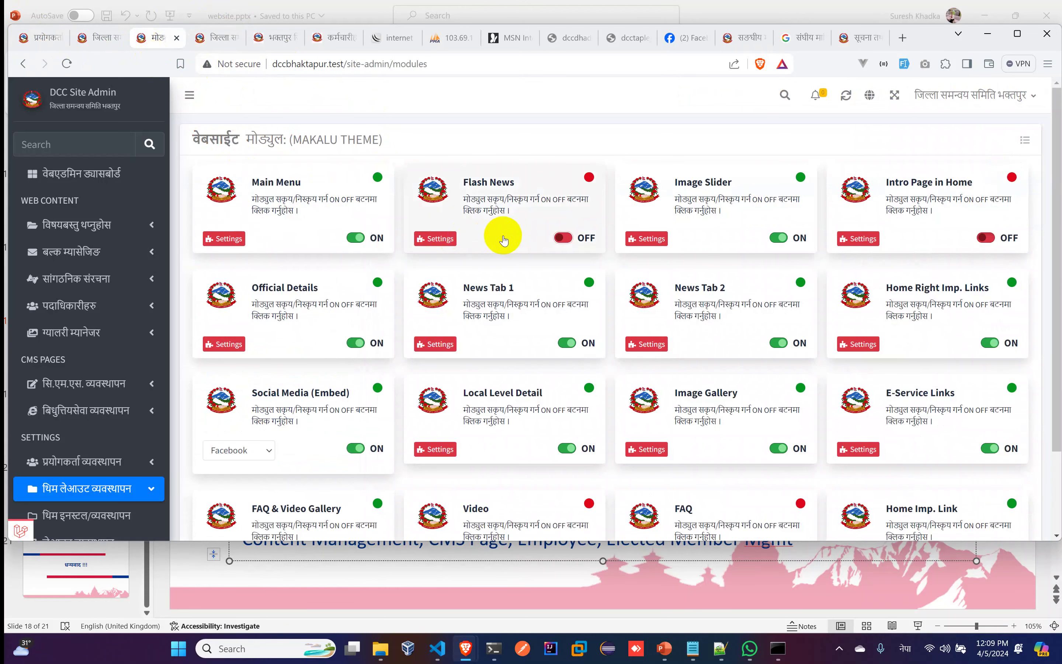
pyautogui.click(564, 238)
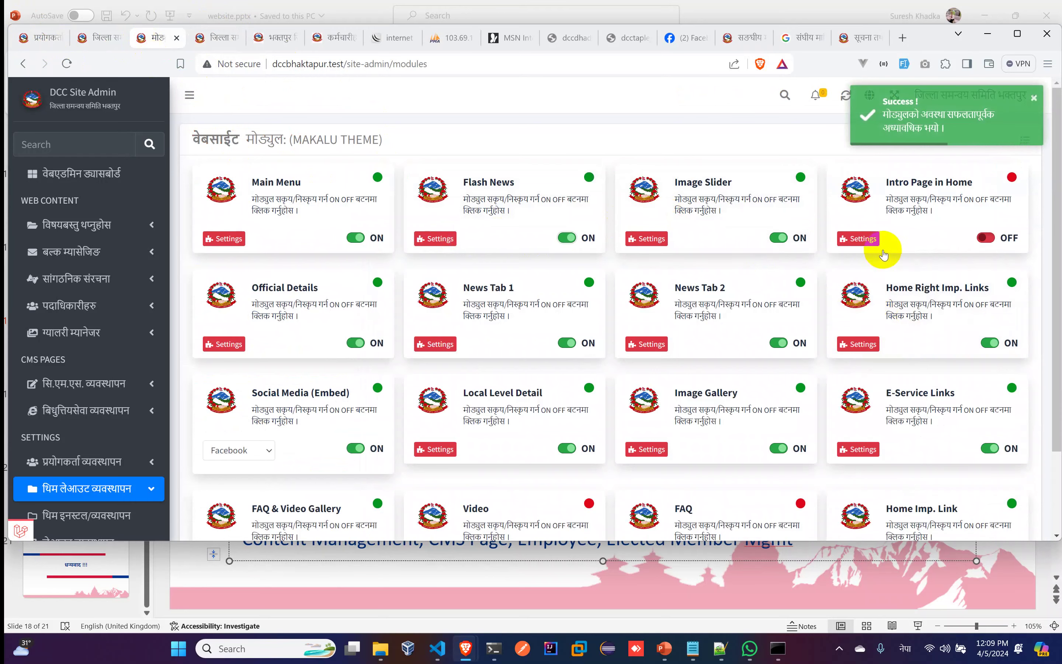
# Change the Social Media (Embed) module to Twitter and back to Facebook, and switch the module off and on again
pyautogui.scroll(-3, 877, 356)
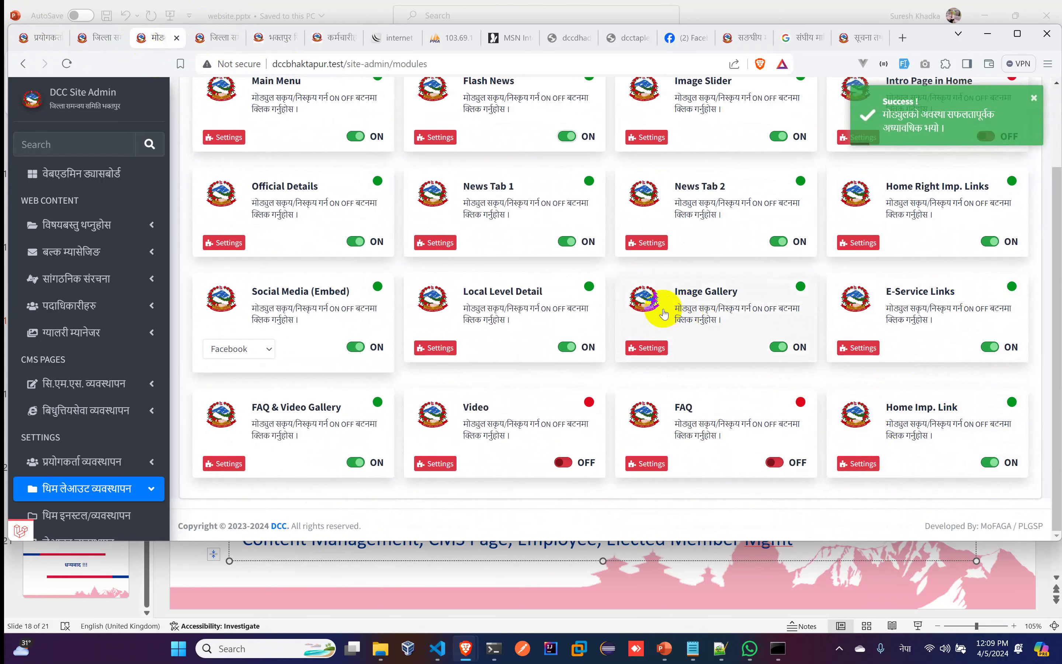
pyautogui.click(252, 348)
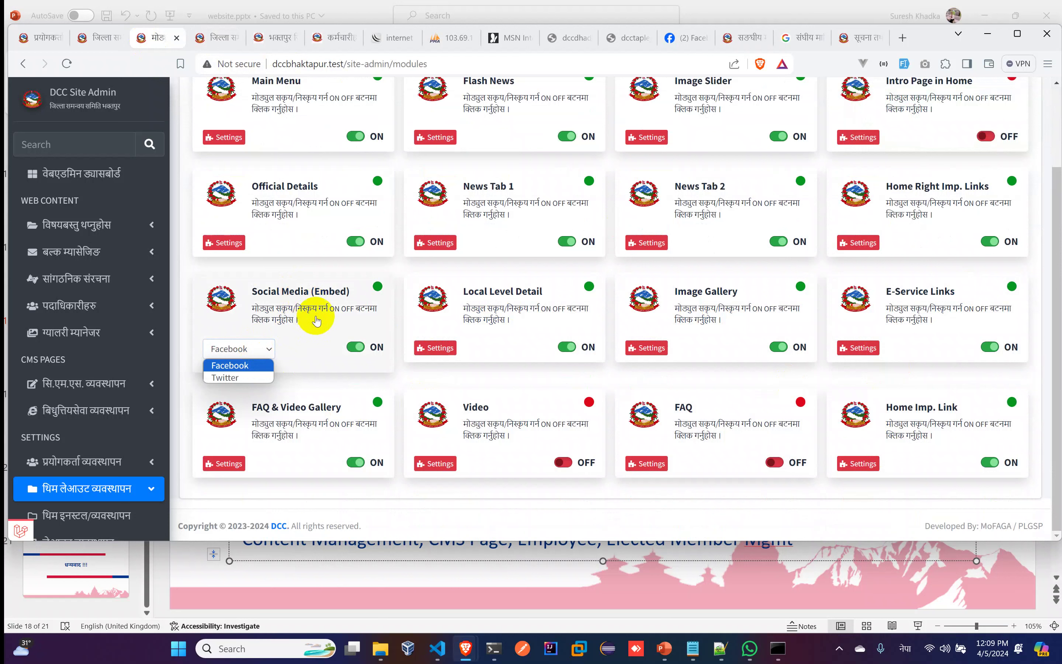
pyautogui.click(233, 378)
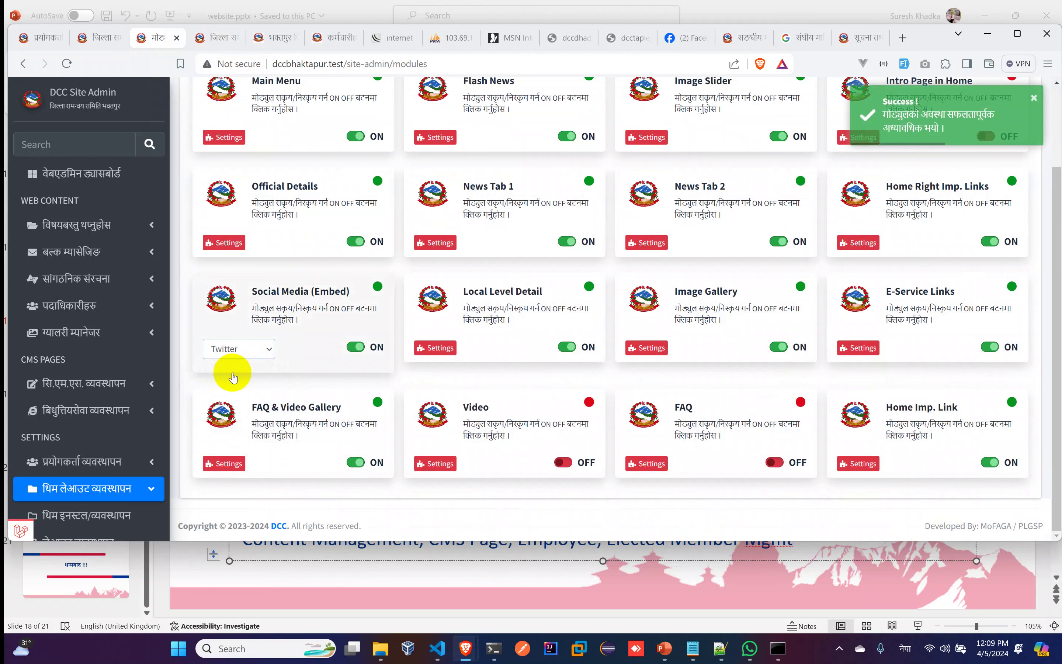
pyautogui.click(222, 357)
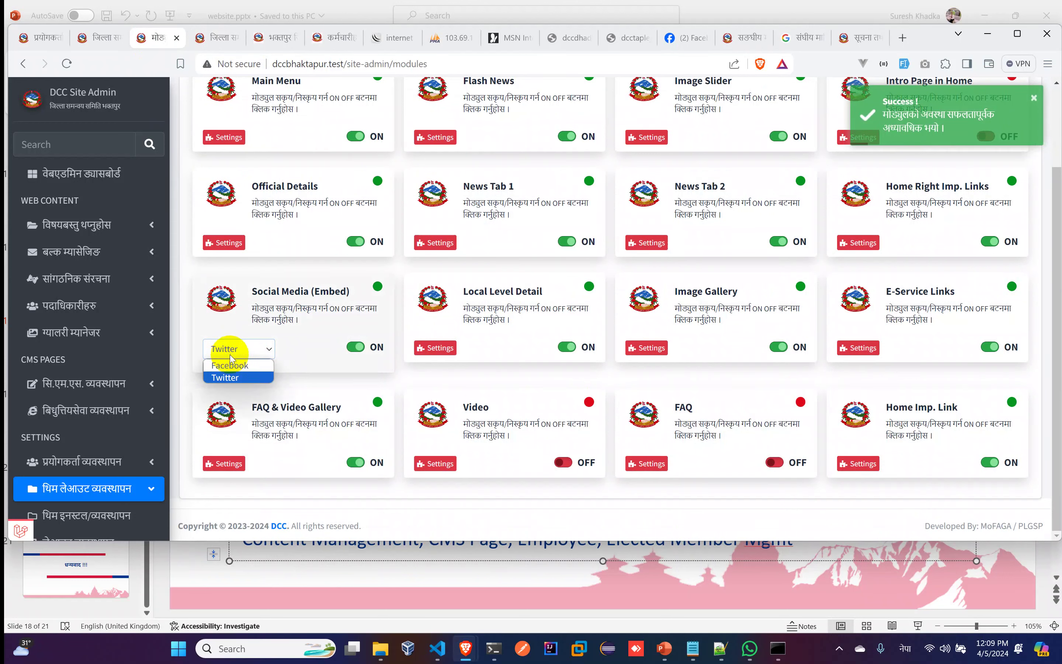
pyautogui.click(232, 367)
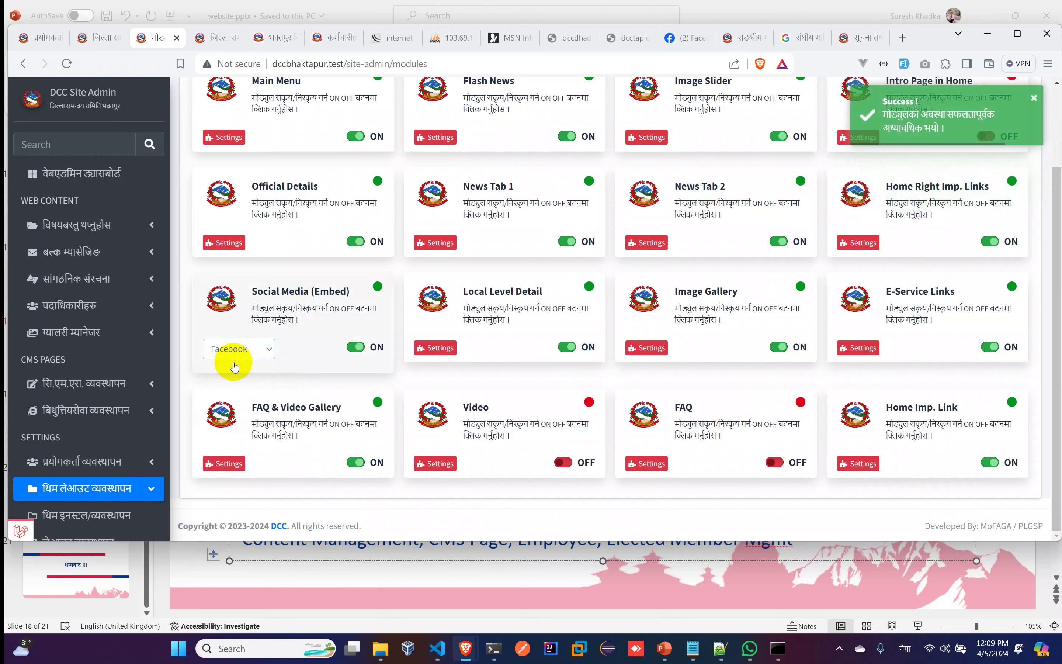
pyautogui.click(351, 347)
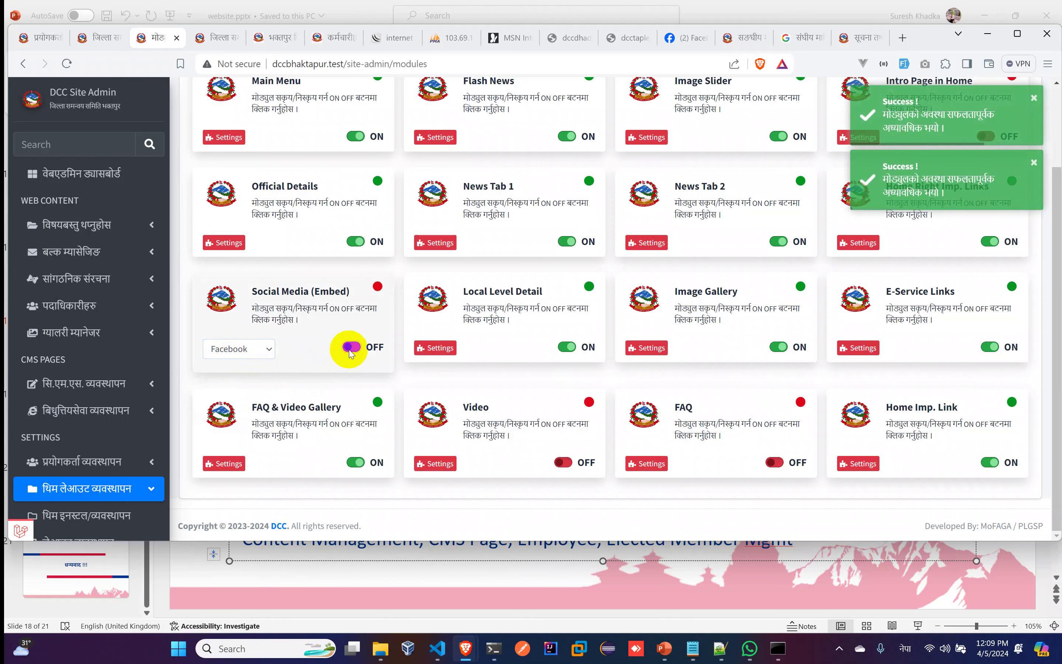
pyautogui.click(351, 348)
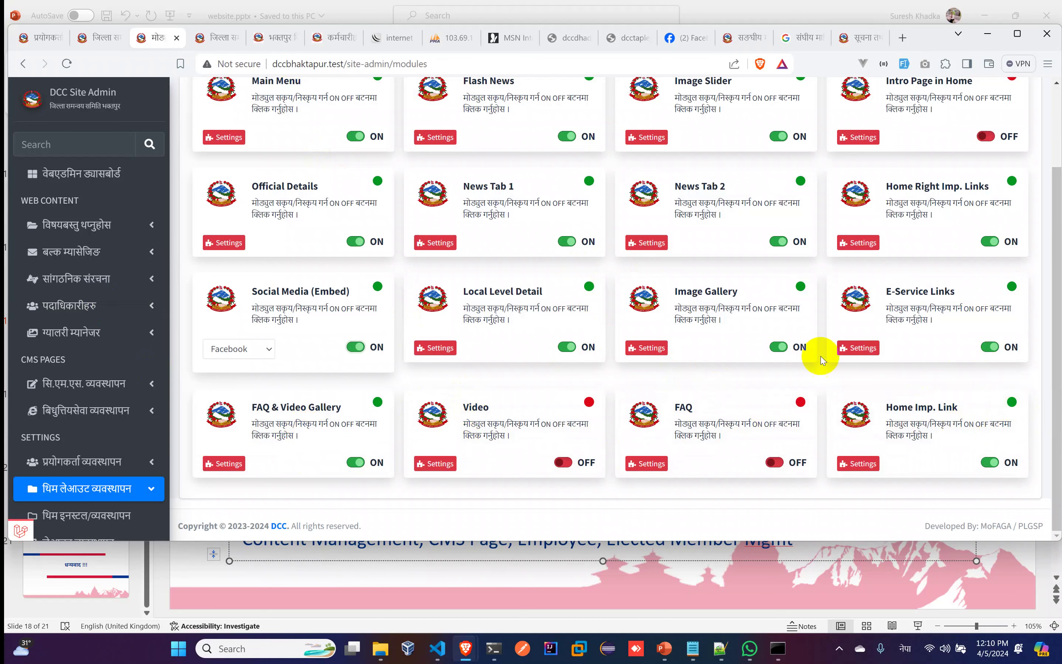
# Switch on the Intro Page in Home module and check the reloaded home page of the test site
pyautogui.scroll(1, 812, 351)
pyautogui.scroll(2, 813, 351)
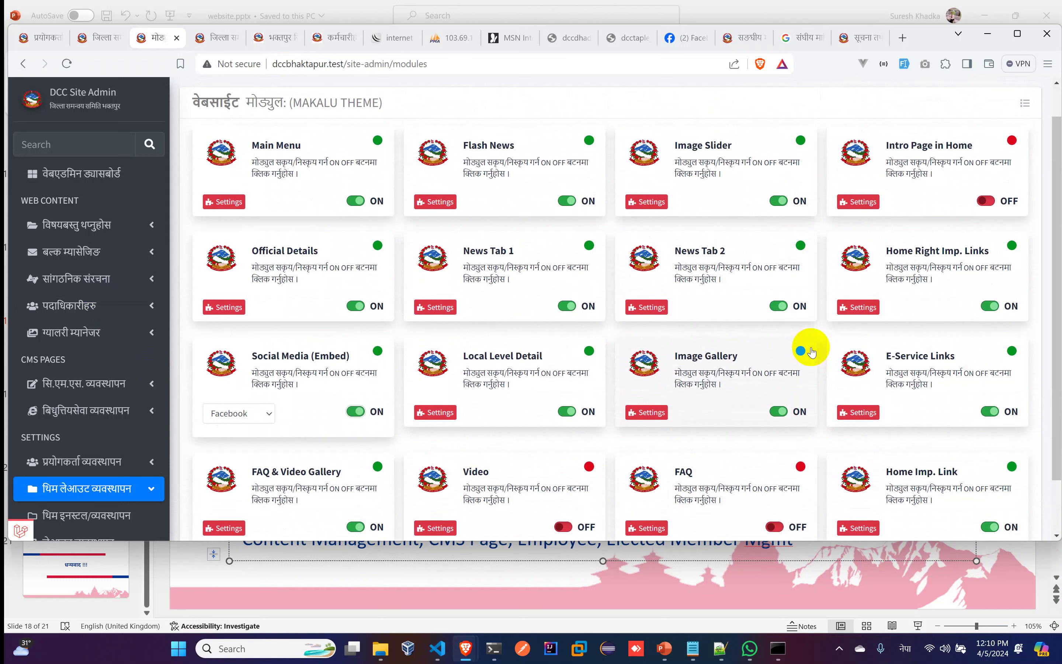
pyautogui.click(987, 203)
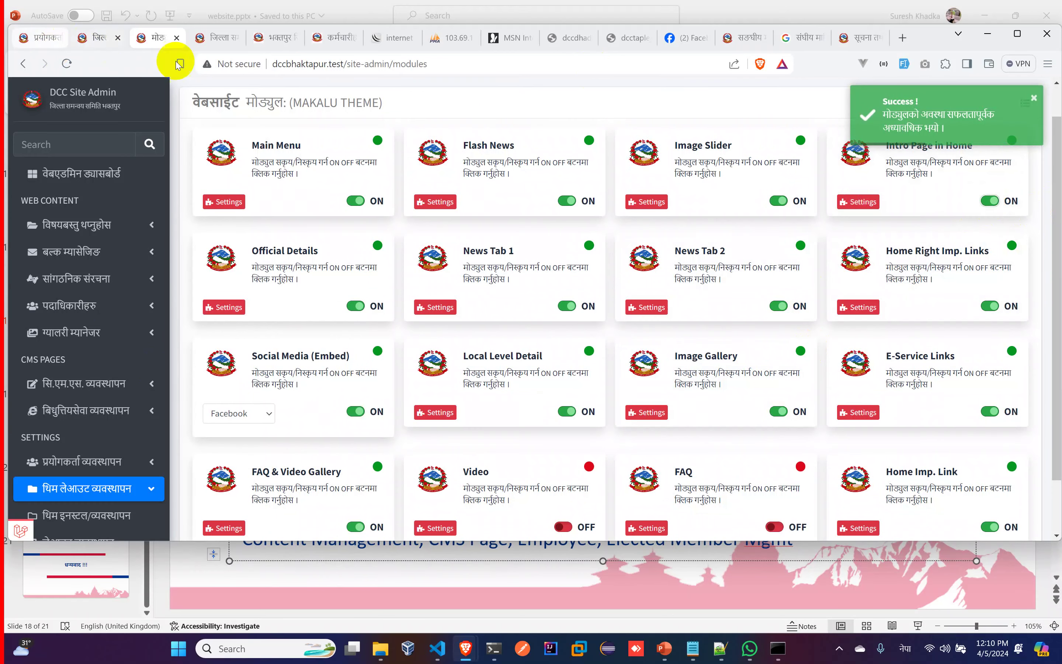
pyautogui.click(218, 38)
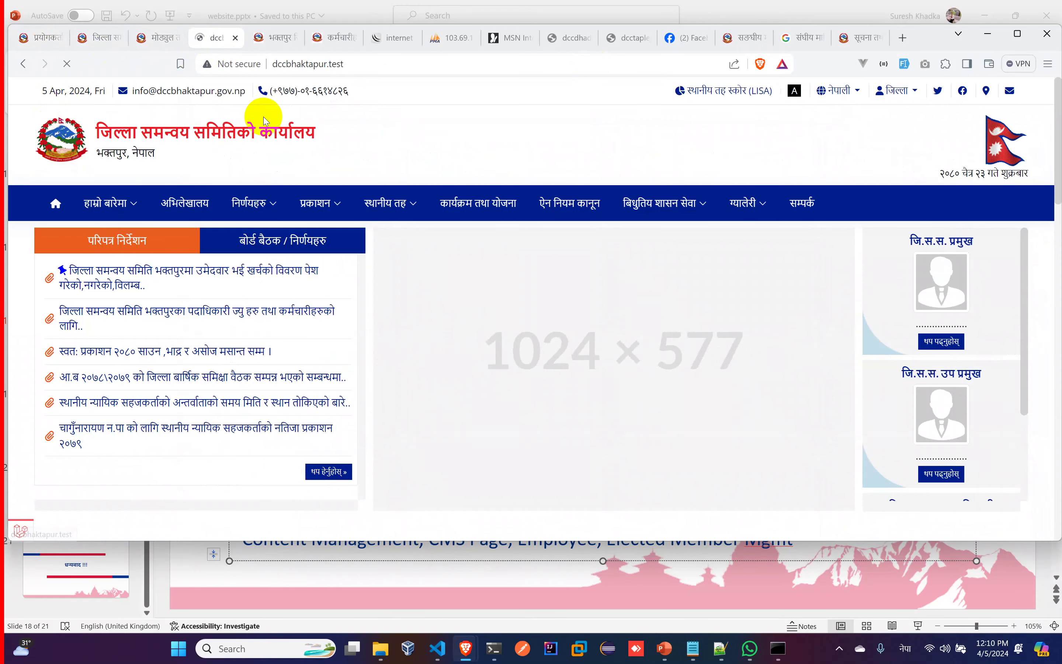
pyautogui.scroll(-2, 342, 256)
pyautogui.scroll(3, 345, 316)
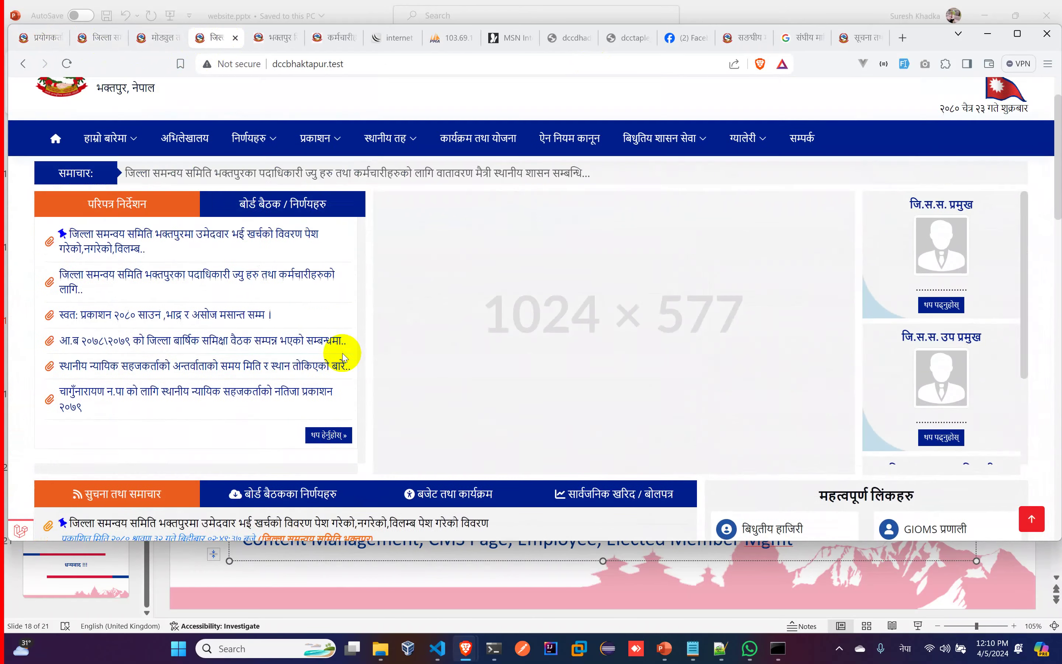
pyautogui.scroll(-3, 359, 329)
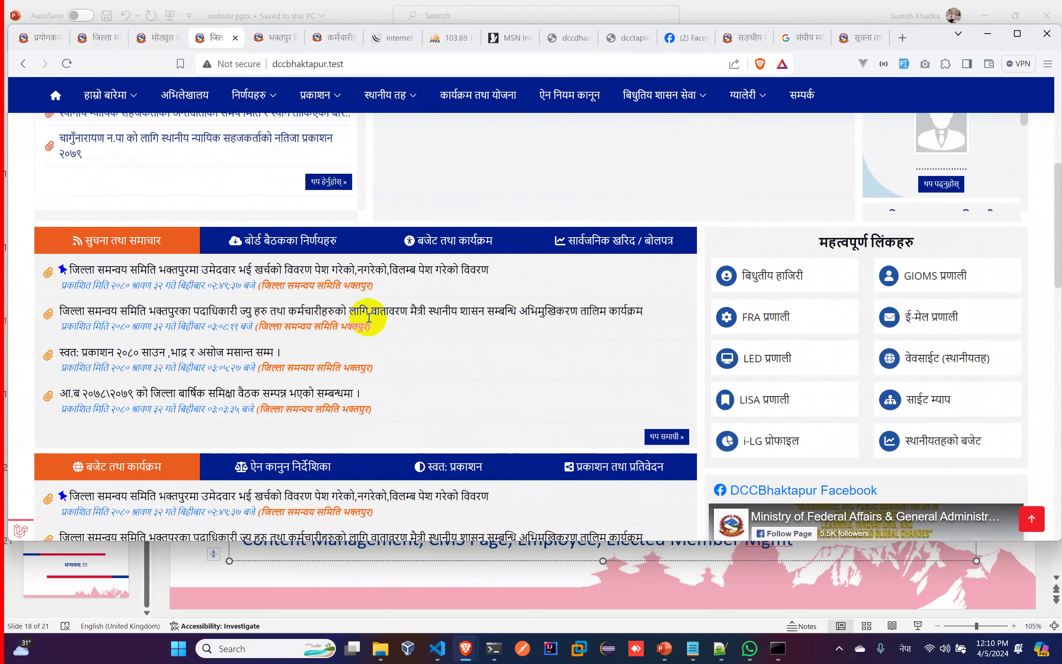
pyautogui.scroll(3, 365, 316)
# Compare the module list with the sections of the test site's home page once more
pyautogui.click(152, 39)
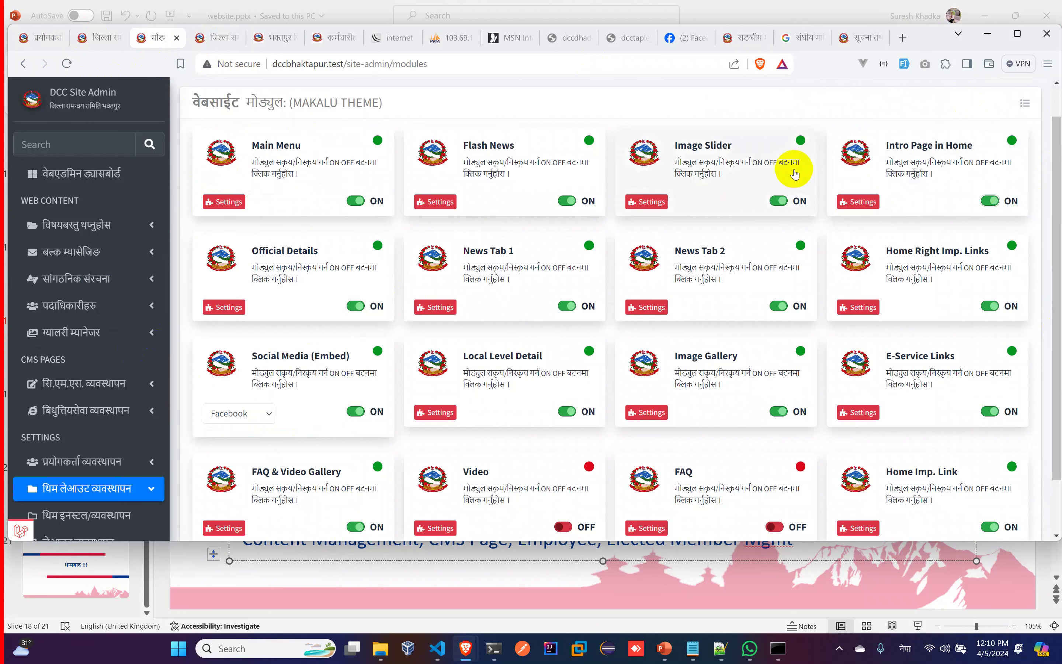
pyautogui.click(209, 38)
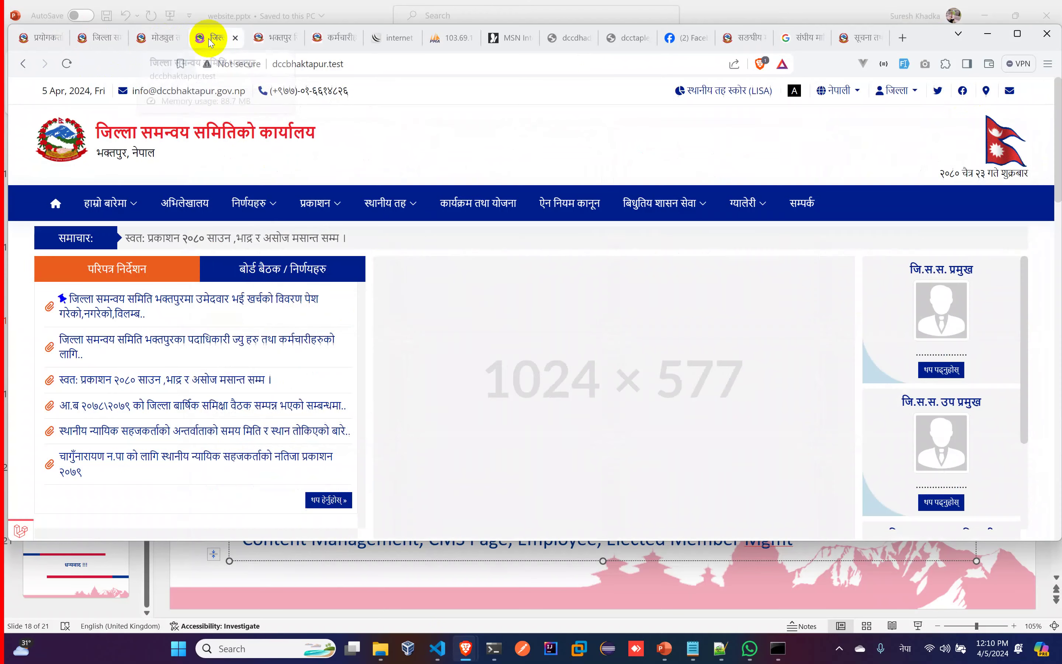
pyautogui.scroll(-5, 408, 297)
pyautogui.scroll(5, 415, 281)
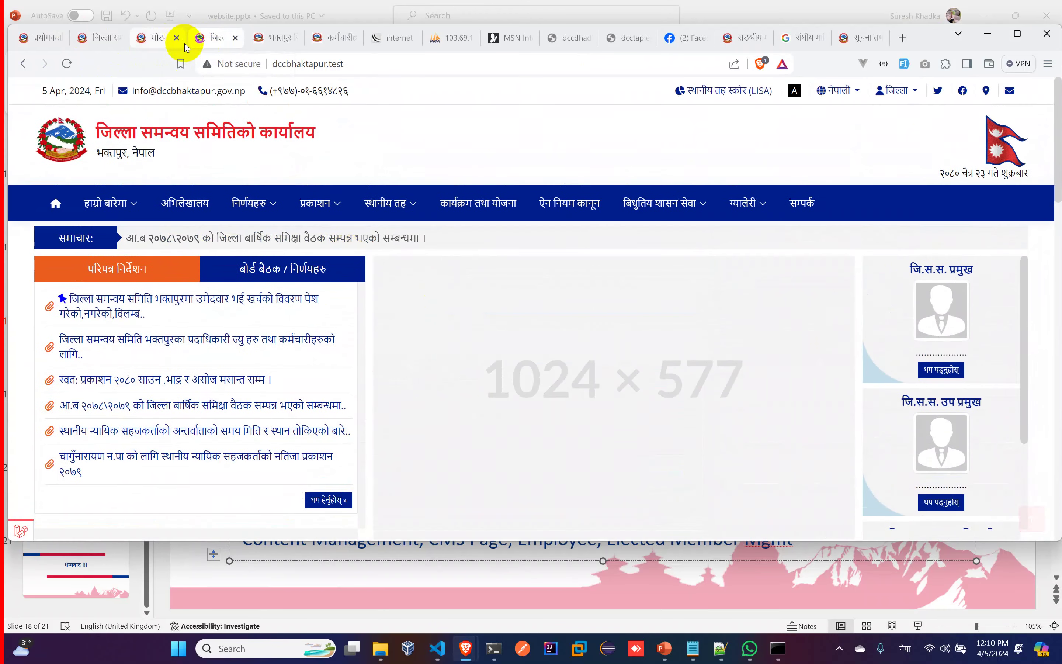
# Return to the site admin and open the color theme settings (कलर थिम व्यवस्थापन) of the active Makalu theme
pyautogui.click(186, 45)
pyautogui.scroll(-2, 630, 332)
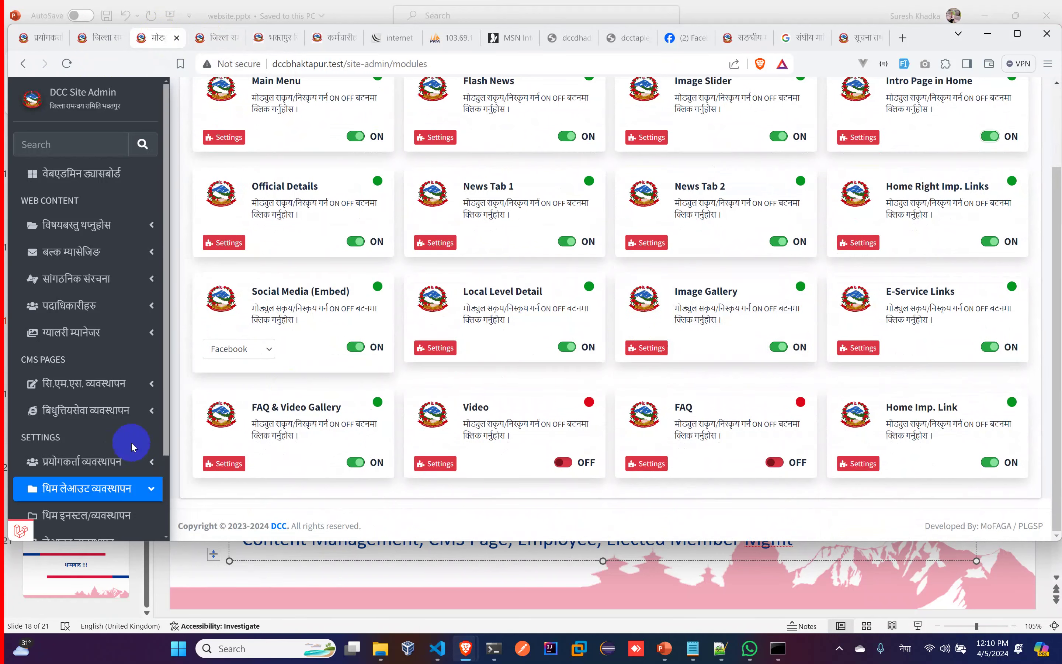
pyautogui.scroll(-3, 134, 447)
pyautogui.click(90, 498)
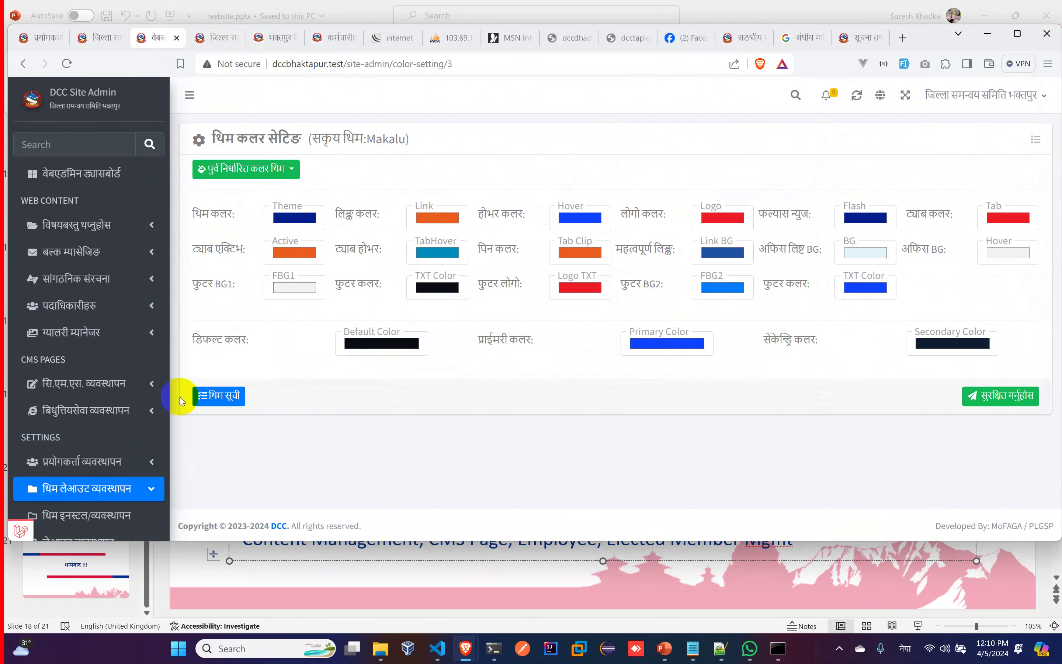
# Open the main menu management page (मुख्य मेनु व्यवस्थापन) under वेवसाईट व्यवस्थापन
pyautogui.scroll(-2, 90, 439)
pyautogui.click(104, 438)
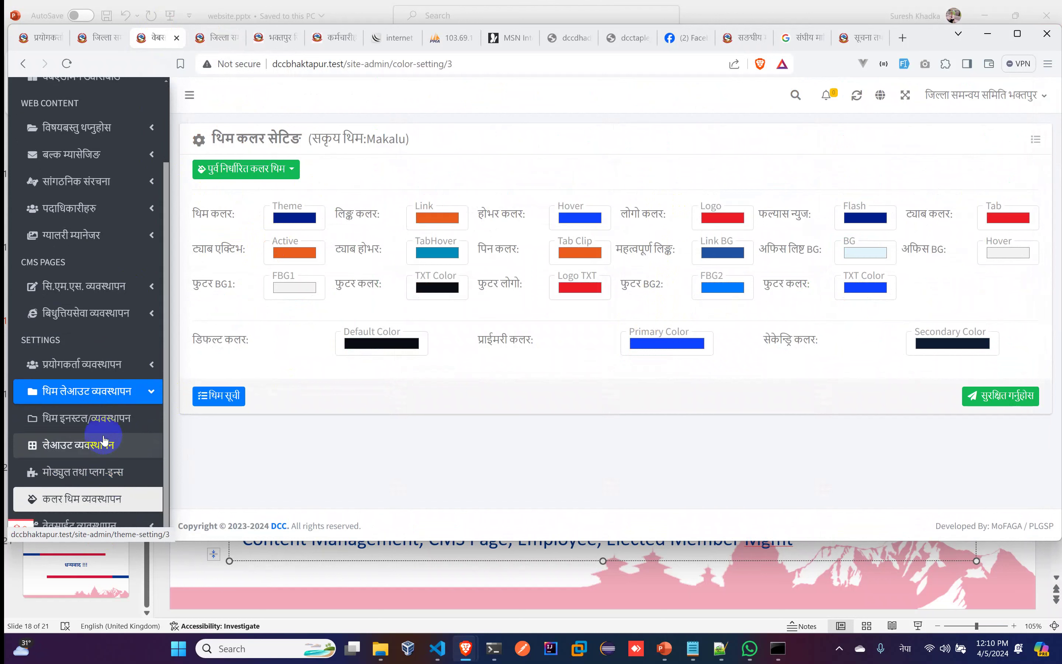
pyautogui.click(90, 525)
pyautogui.scroll(-5, 87, 439)
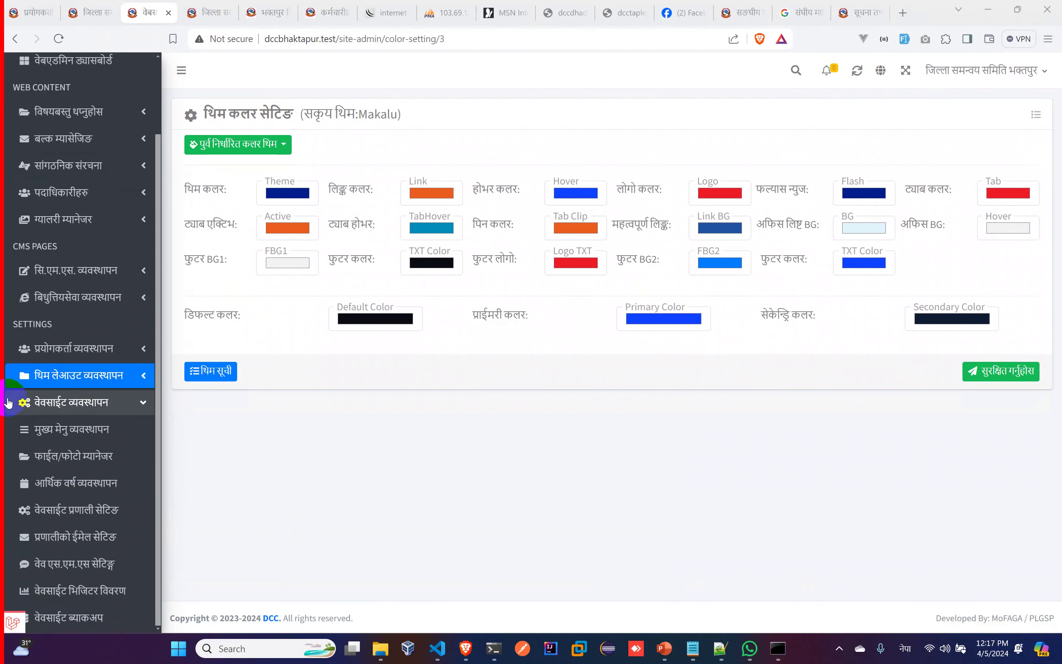
pyautogui.click(92, 429)
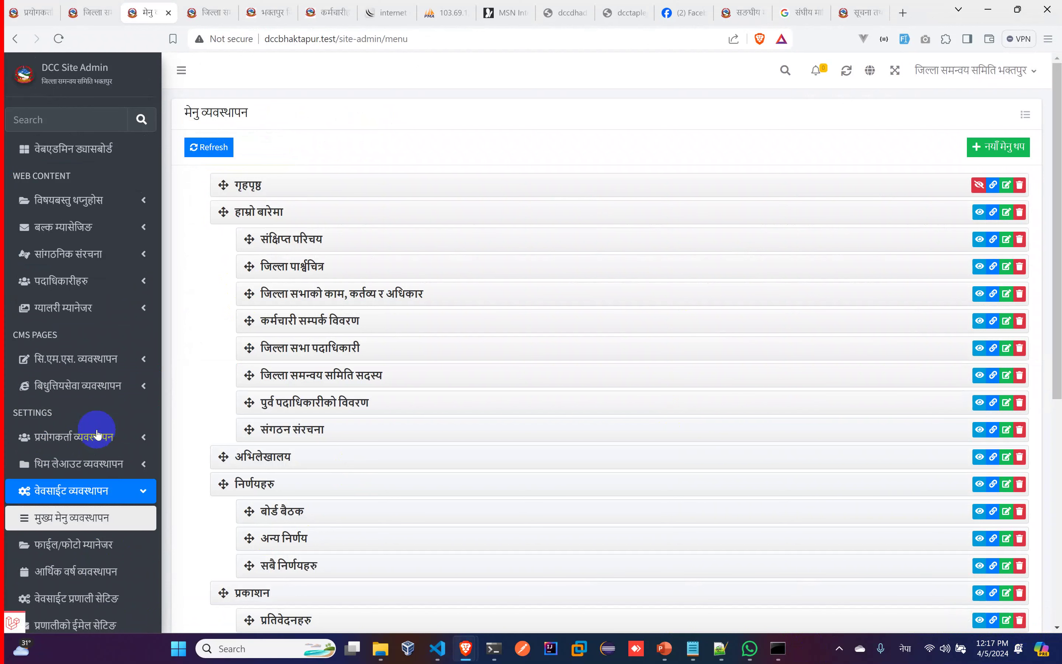
# Enlarge the menu management page and review its entries and sub-entries from गृहपृष्ठ to सम्पर्क
pyautogui.hotkey('ctrl', '+')
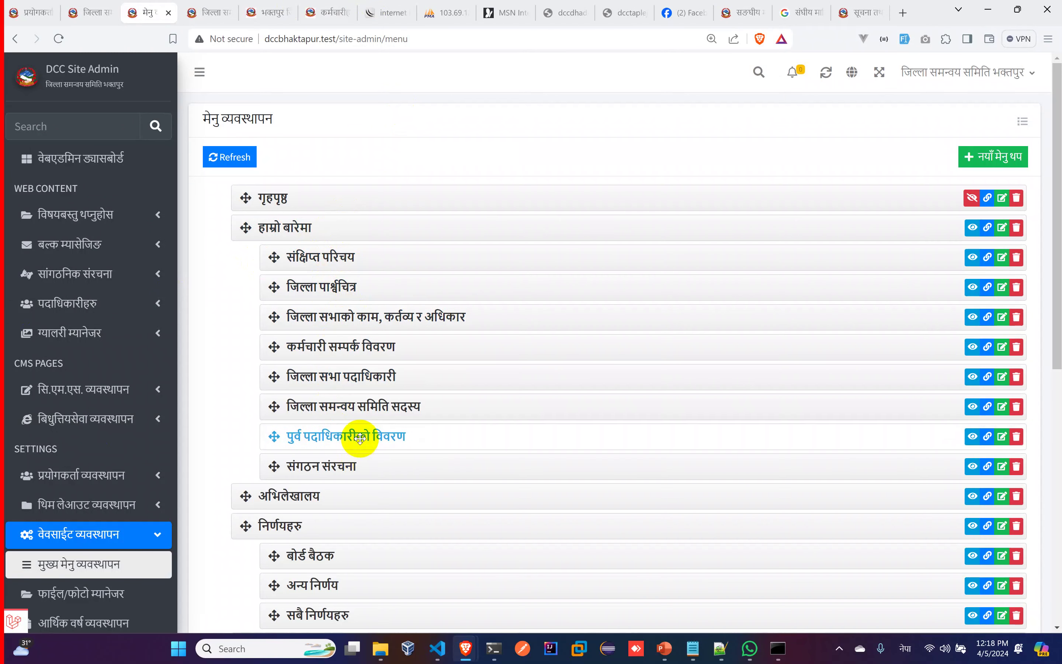
pyautogui.scroll(-5, 356, 435)
pyautogui.scroll(-2, 360, 438)
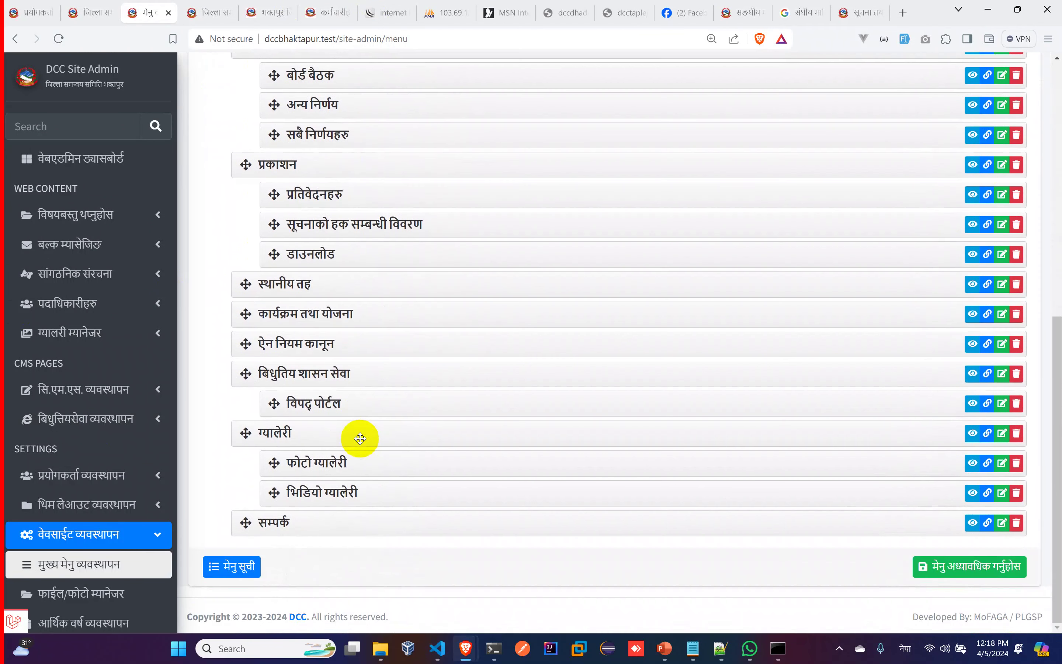
pyautogui.scroll(7, 356, 436)
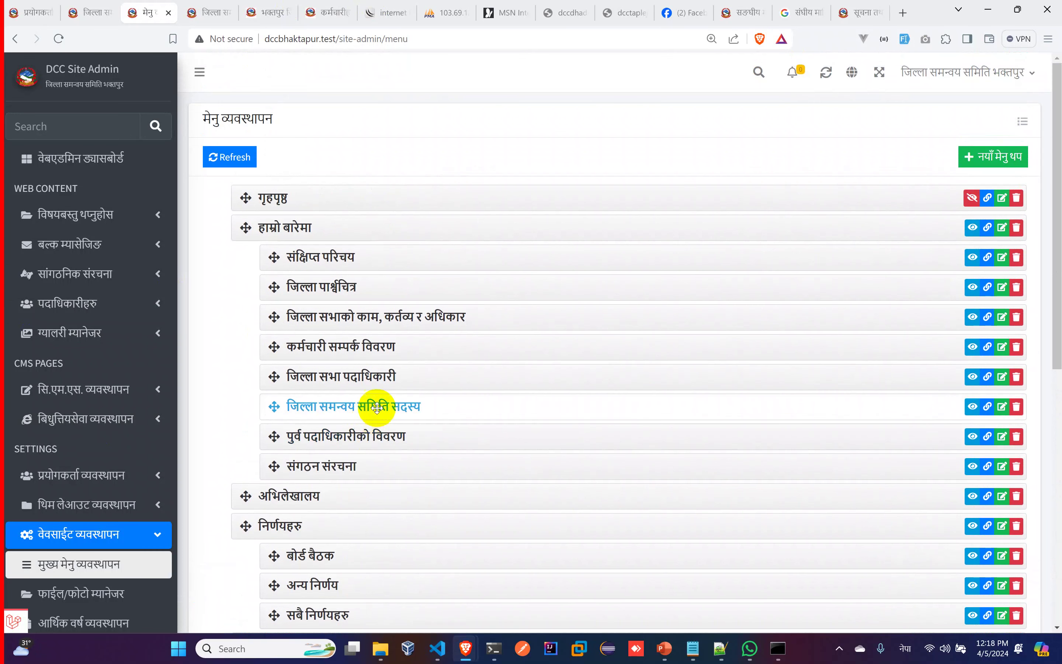
# Open the form for a new main menu entry, return to the menu list and look through its entries
pyautogui.click(1000, 159)
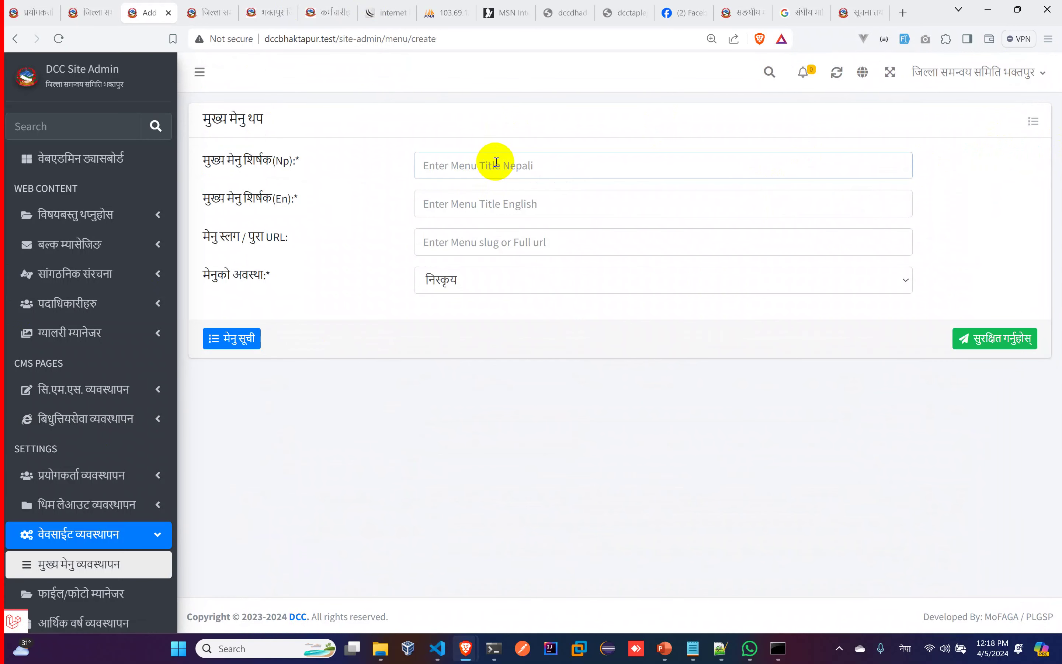
pyautogui.click(1034, 121)
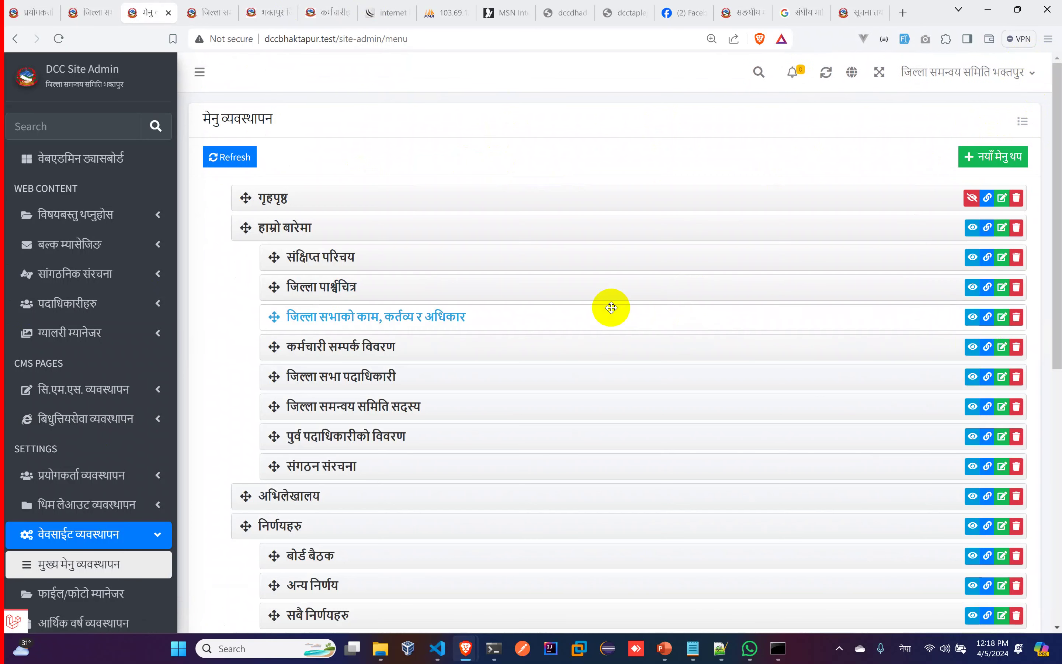
pyautogui.scroll(-10, 612, 308)
pyautogui.scroll(8, 614, 306)
pyautogui.scroll(5, 619, 305)
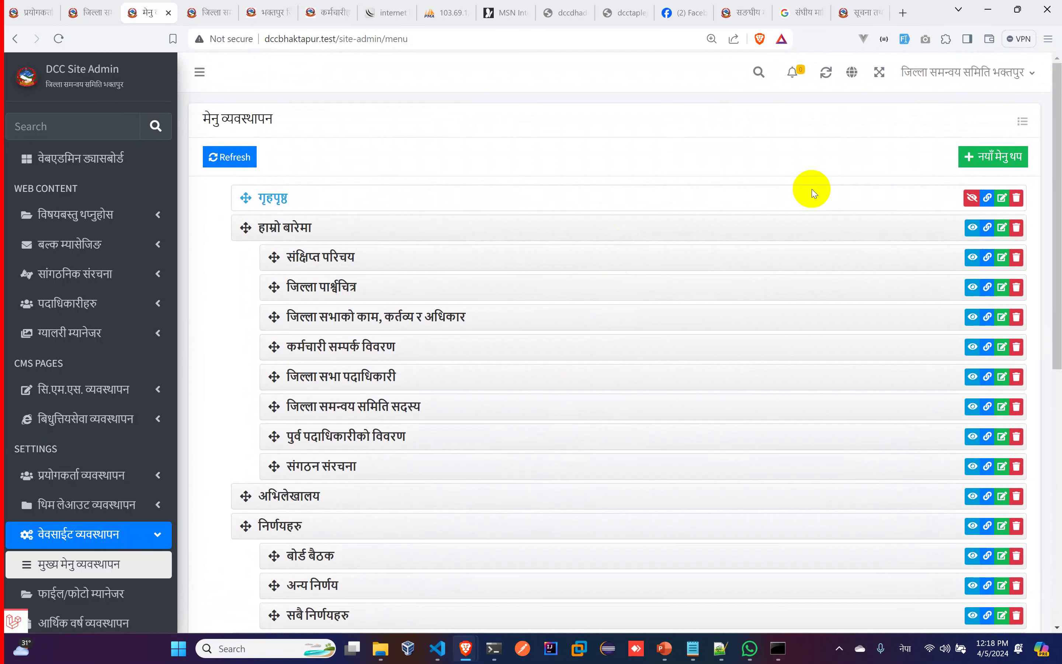
# Start a new main menu entry and enter नागरिक वडा पत्र as its Nepali title
pyautogui.click(977, 154)
pyautogui.click(477, 166)
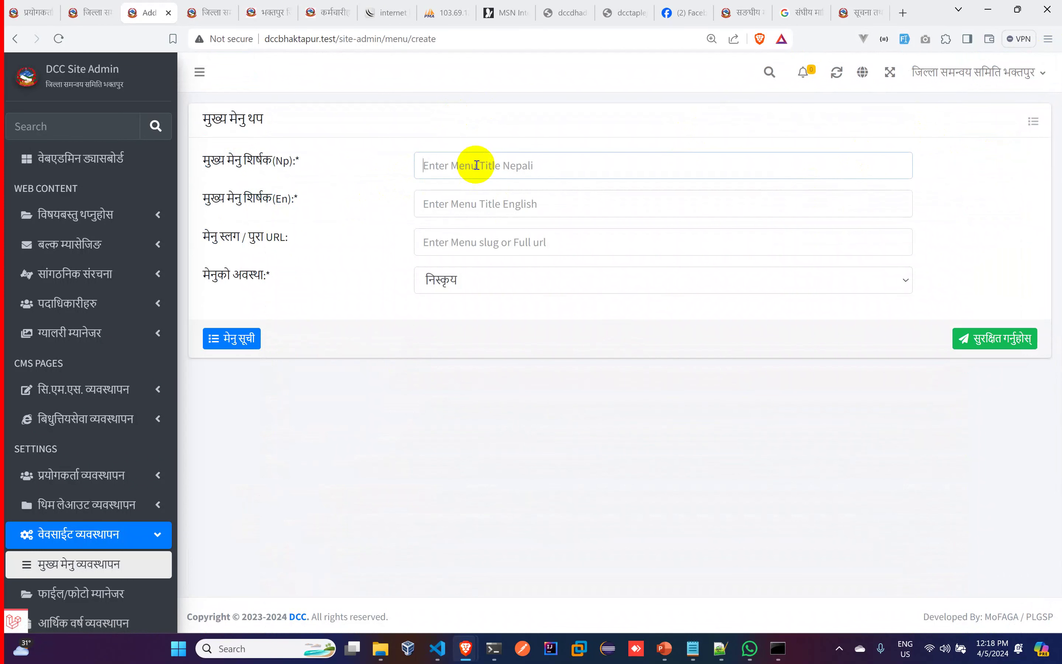
pyautogui.write('नागरिक')
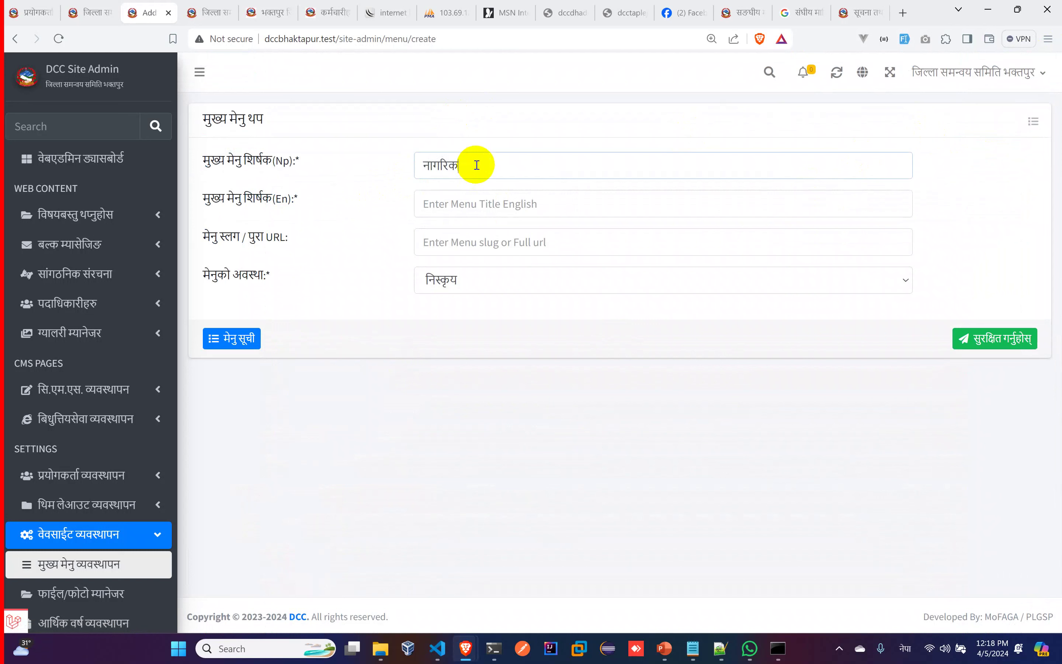
pyautogui.write(' वडापत्र')
pyautogui.press('Tab')
# Switch the input language to English and enter Citizen Charter as the entry's English title
pyautogui.press('super+space')
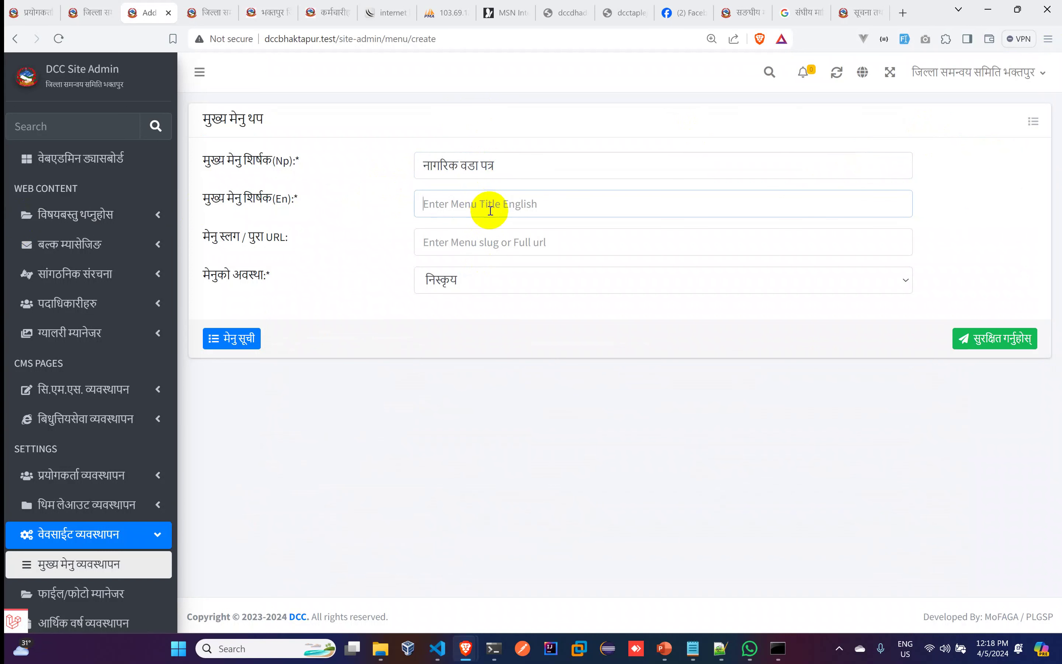
pyautogui.write('c')
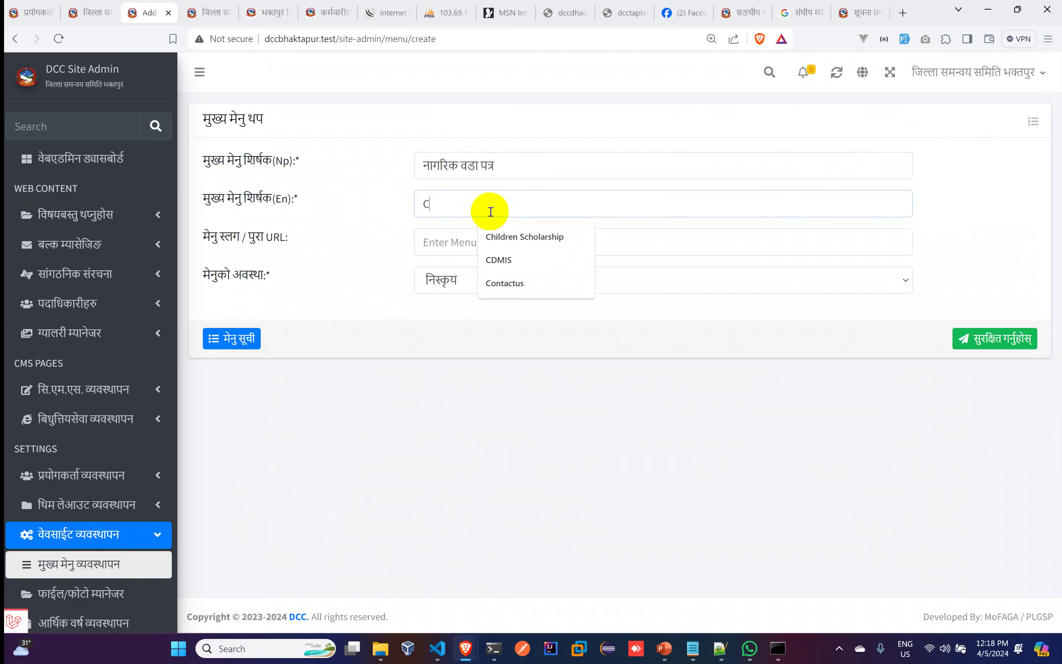
pyautogui.write('iti')
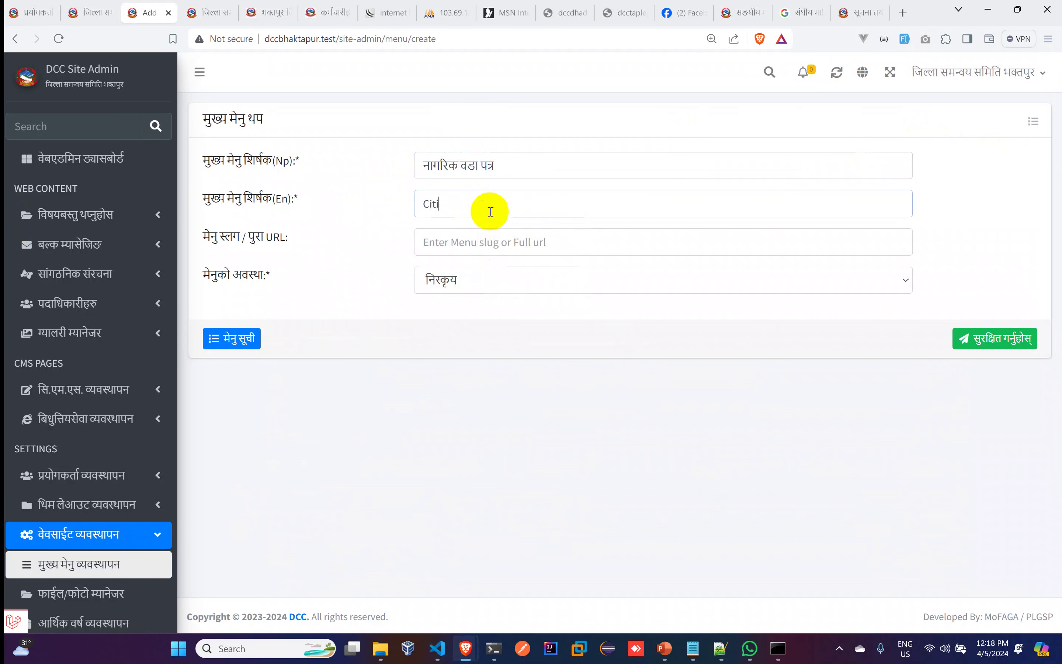
pyautogui.write('zen Charter')
pyautogui.press('Tab')
# Copy the English title Citizen Charter into the new entry's slug / full URL field
pyautogui.click(549, 249)
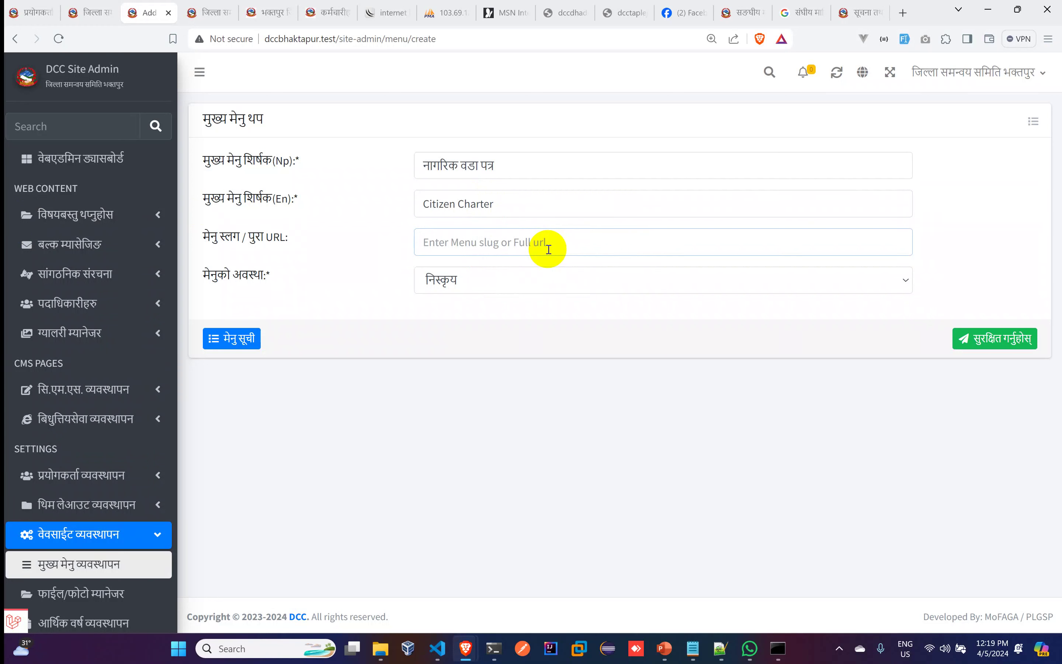
pyautogui.moveTo(498, 203); pyautogui.dragTo(355, 197)
pyautogui.hotkey('ctrl', 'c')
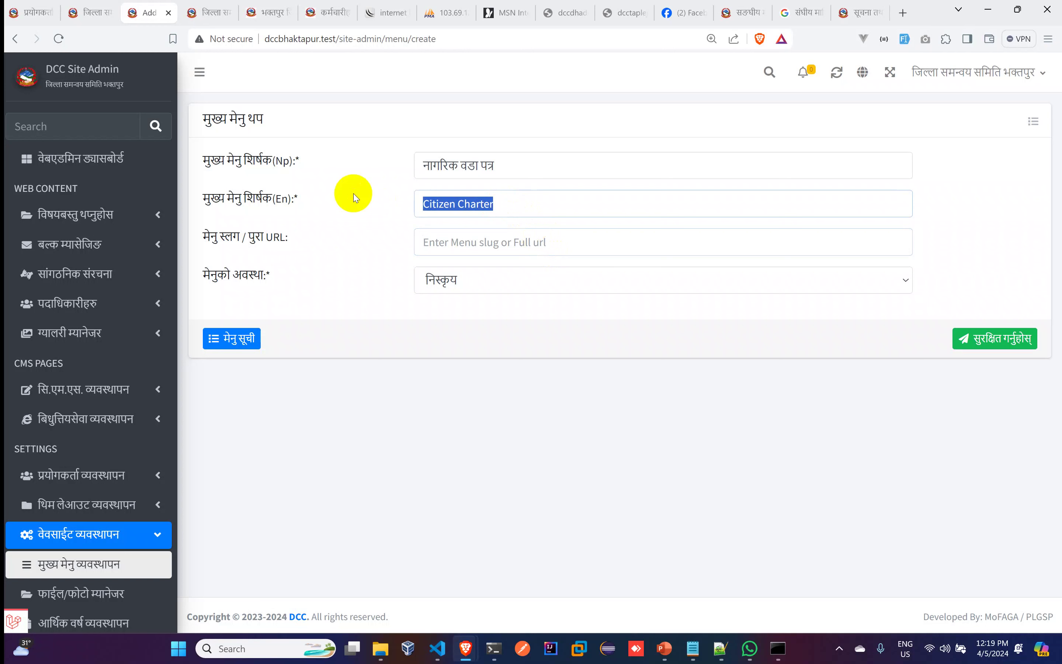
pyautogui.click(459, 242)
pyautogui.hotkey('ctrl', 'v')
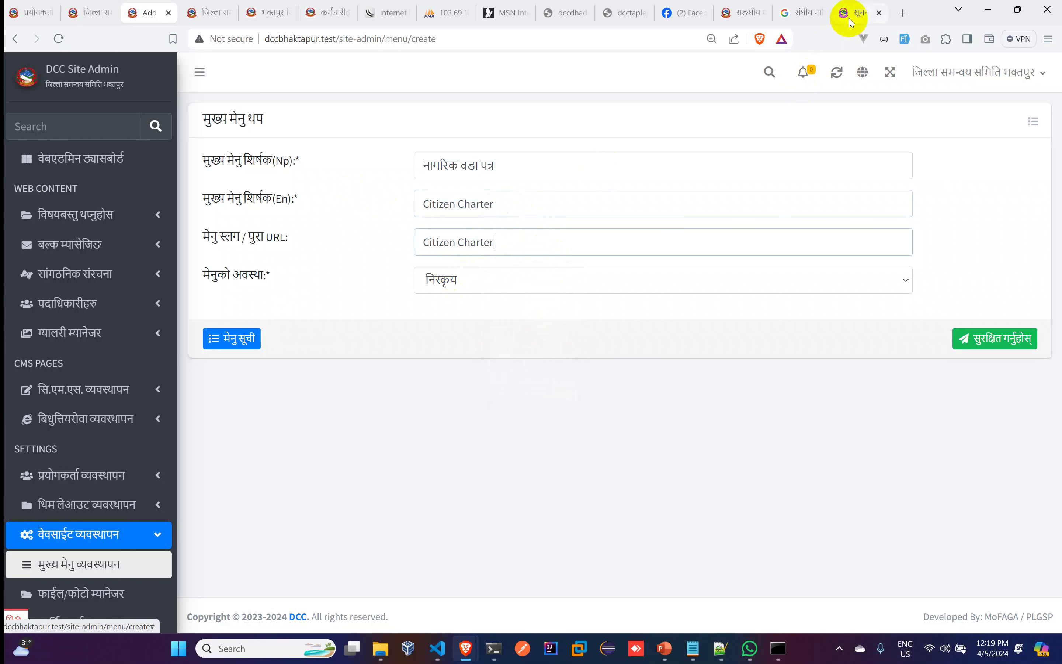
pyautogui.click(738, 12)
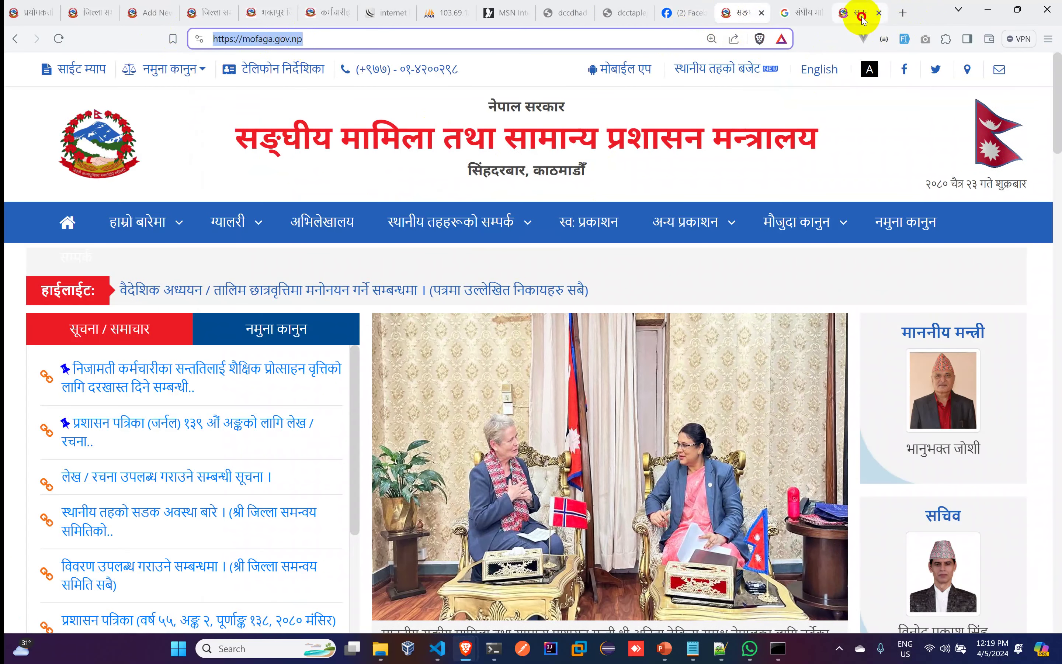
pyautogui.click(860, 12)
pyautogui.click(727, 15)
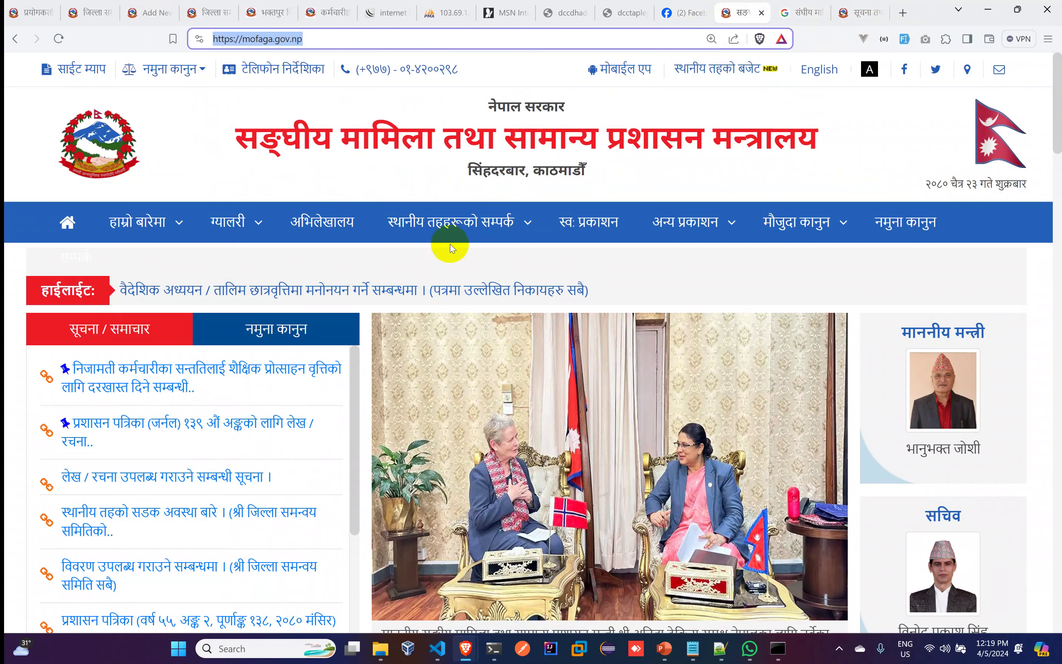
pyautogui.click(209, 13)
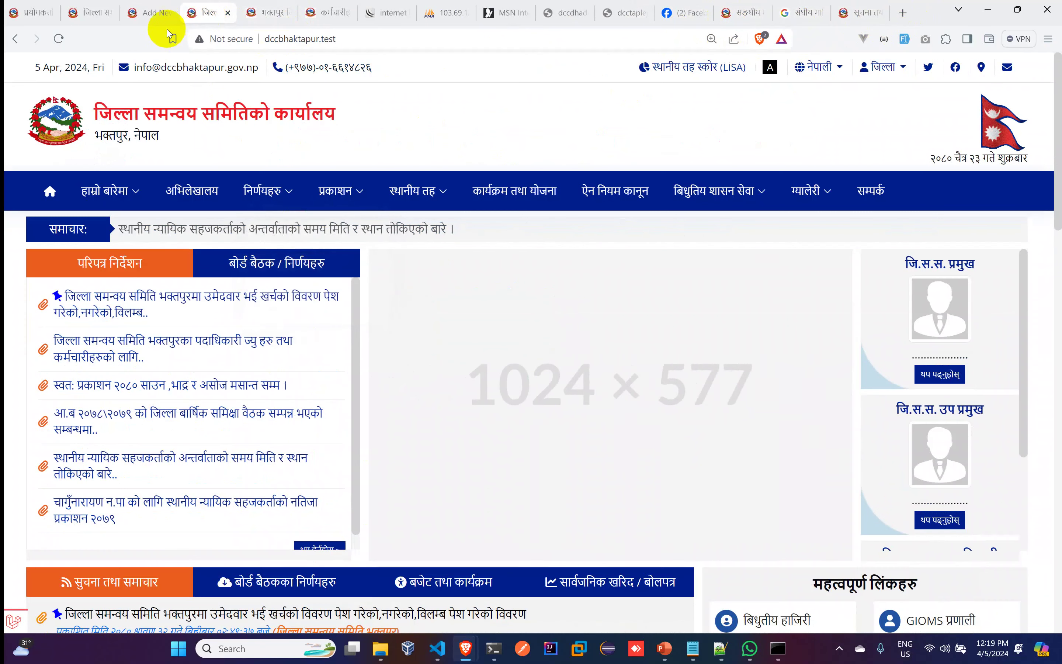
pyautogui.click(149, 14)
pyautogui.tripleClick(499, 240)
pyautogui.write('https://mofaga.gov.np/')
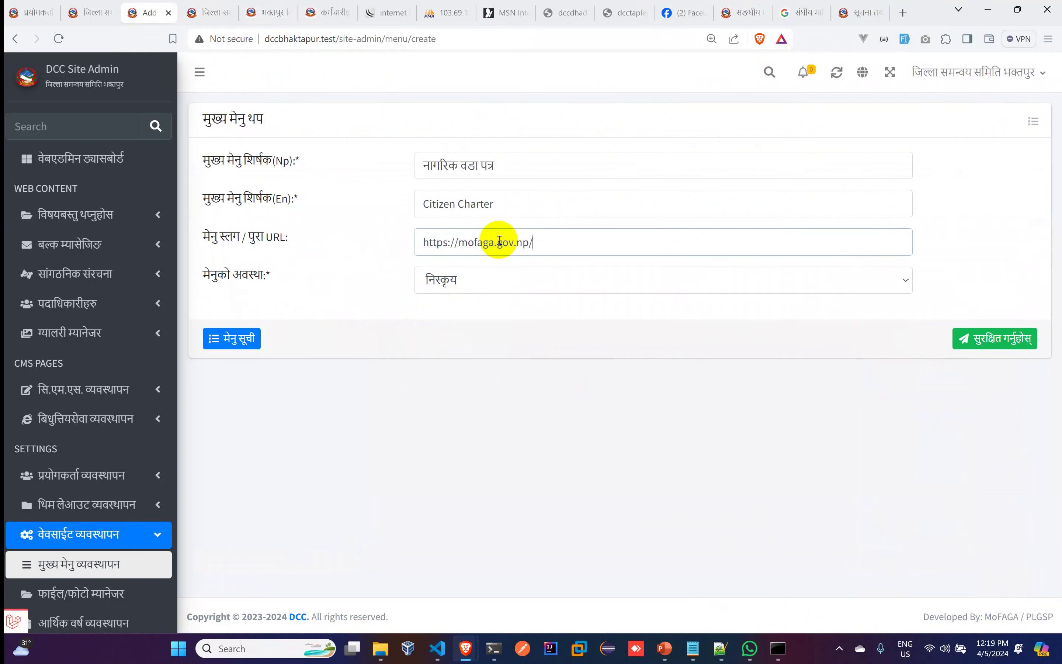
pyautogui.moveTo(570, 244); pyautogui.dragTo(202, 215)
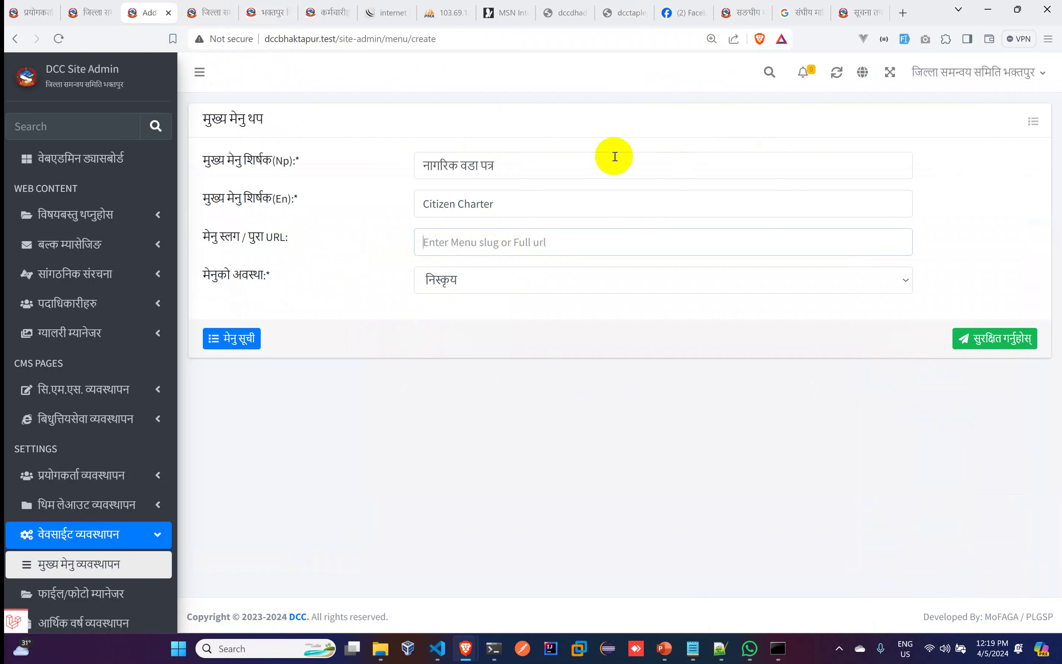
# Fill the slug with the copied title Citizen Charter, set the menu status to सकृय and save the new entry
pyautogui.moveTo(516, 200); pyautogui.dragTo(368, 191)
pyautogui.hotkey('ctrl', 'c')
pyautogui.click(520, 242)
pyautogui.hotkey('ctrl', 'v')
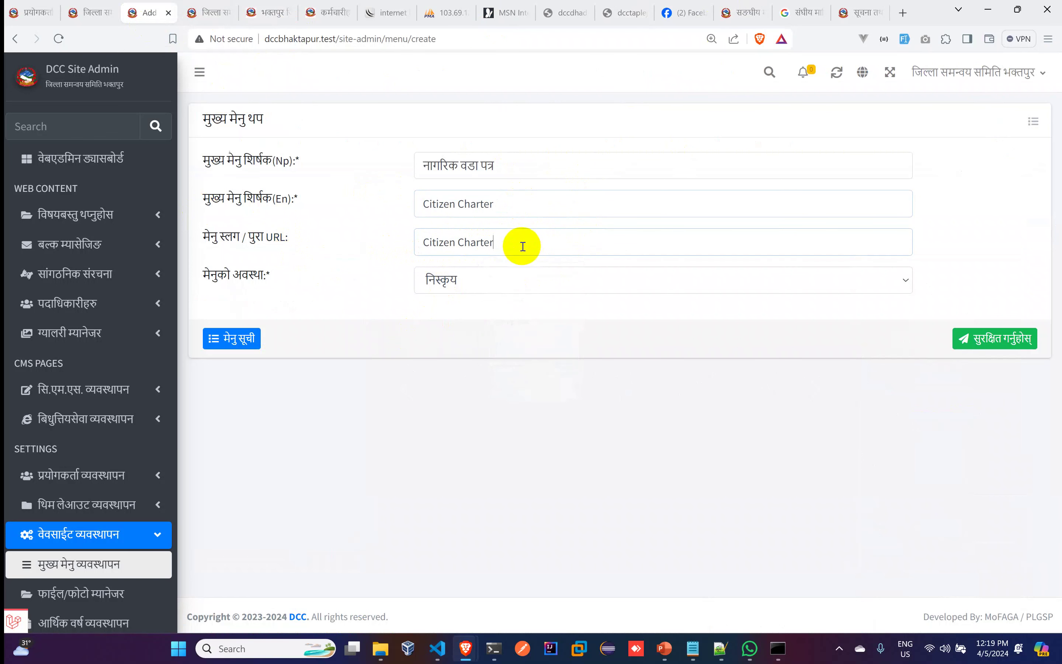
pyautogui.click(524, 291)
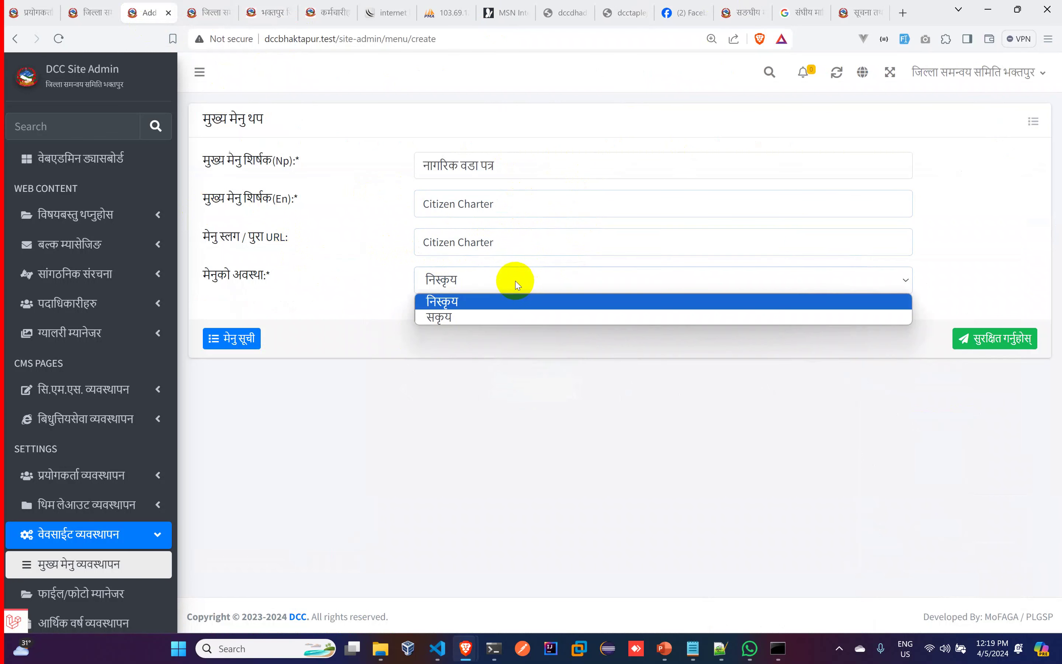
pyautogui.click(462, 316)
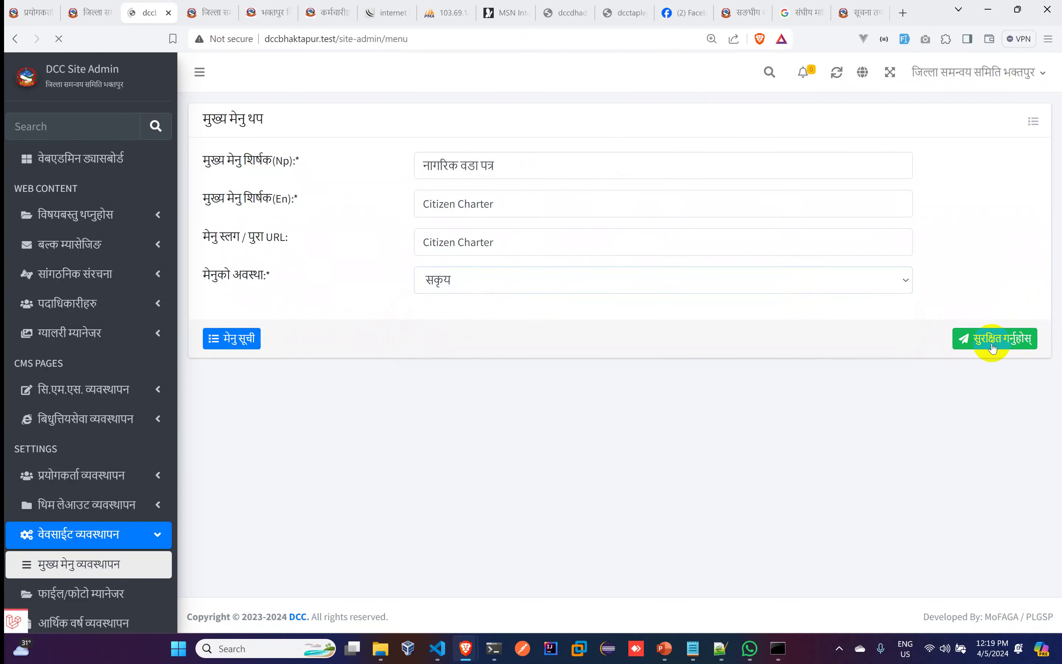
# Move नागरिक वडा पत्र under हाम्रो बारेमा as its last sub-entry, after संगठन संरचना, and save the menu order
pyautogui.scroll(-10, 671, 355)
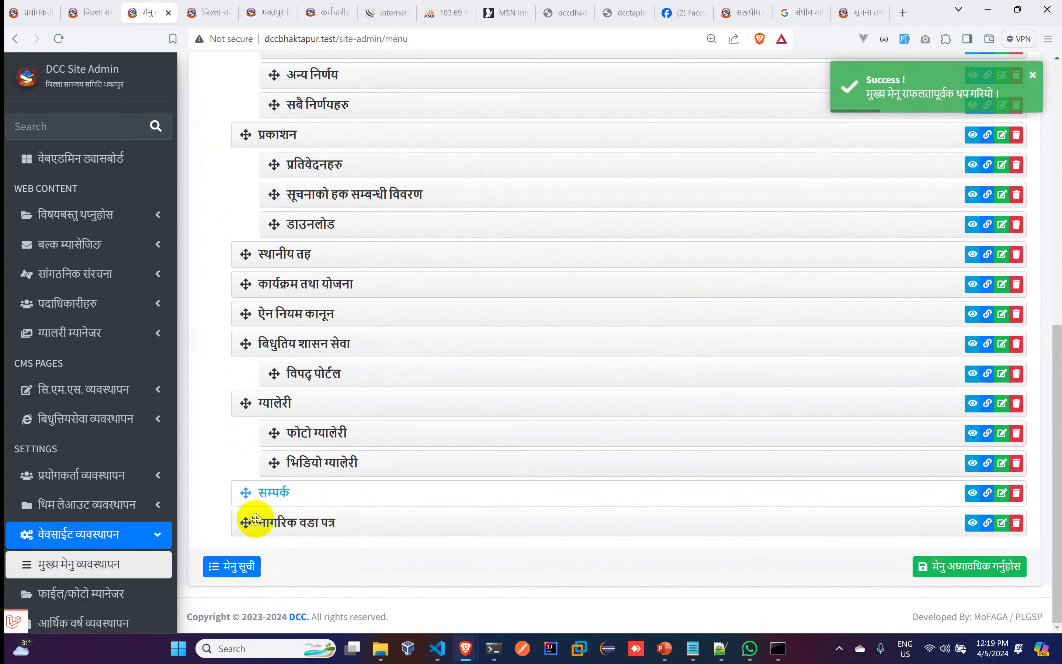
pyautogui.moveTo(275, 521); pyautogui.dragTo(291, 151)
pyautogui.scroll(5, 420, 378)
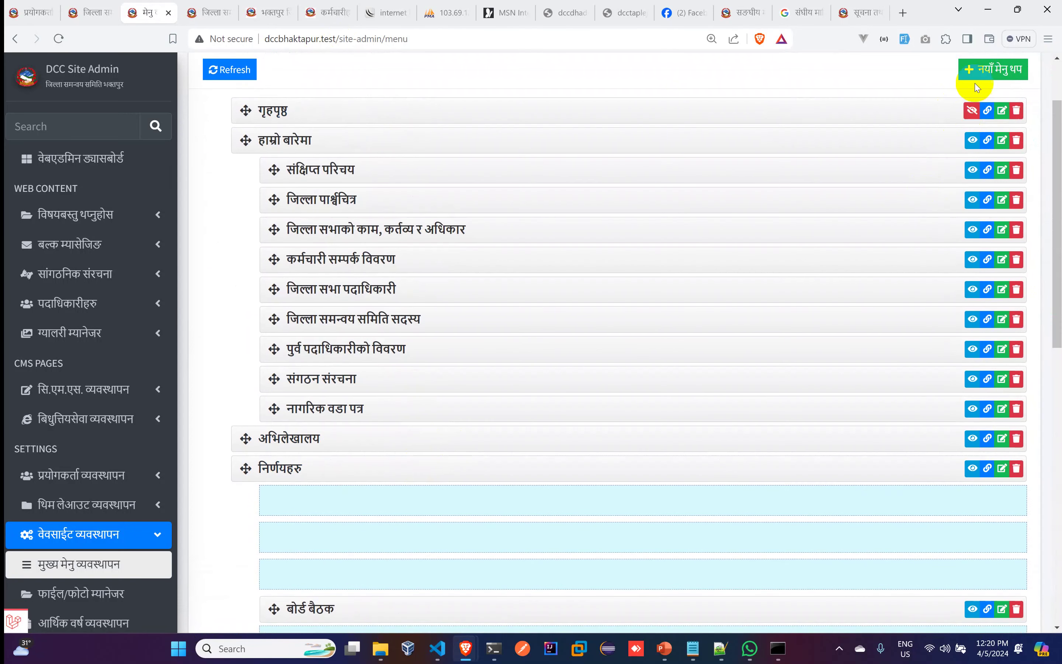
pyautogui.scroll(-12, 941, 434)
pyautogui.click(985, 567)
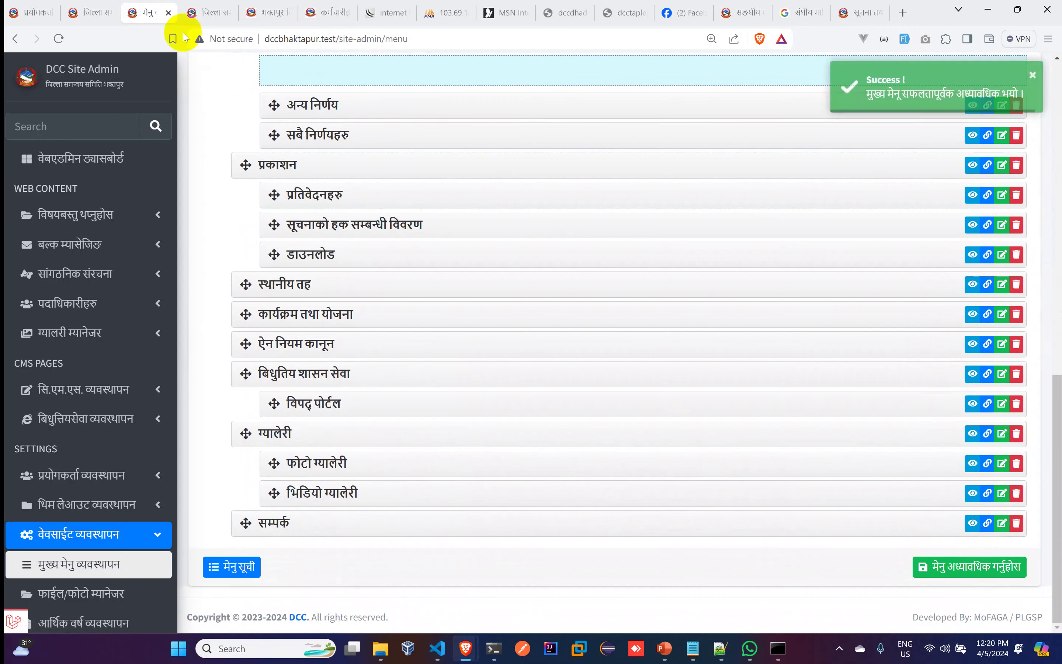
# Try moving नागरिक वडा पत्र above संगठन संरचना, and reload the page without updating the menu
pyautogui.scroll(12, 624, 397)
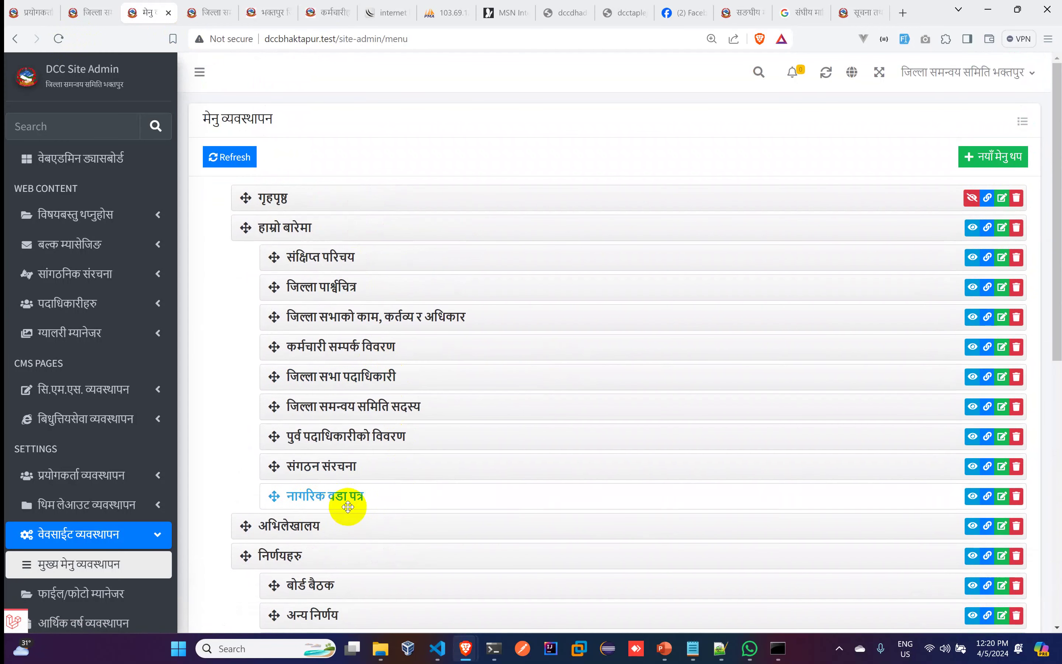
pyautogui.moveTo(313, 505); pyautogui.dragTo(350, 434)
pyautogui.scroll(-10, 368, 399)
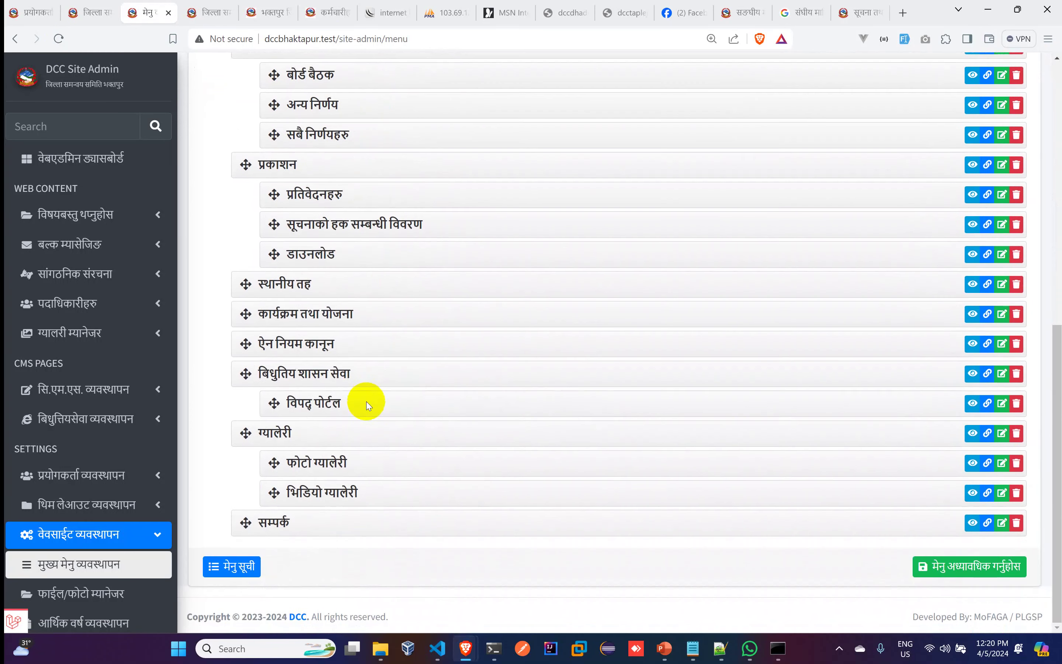
pyautogui.scroll(10, 368, 280)
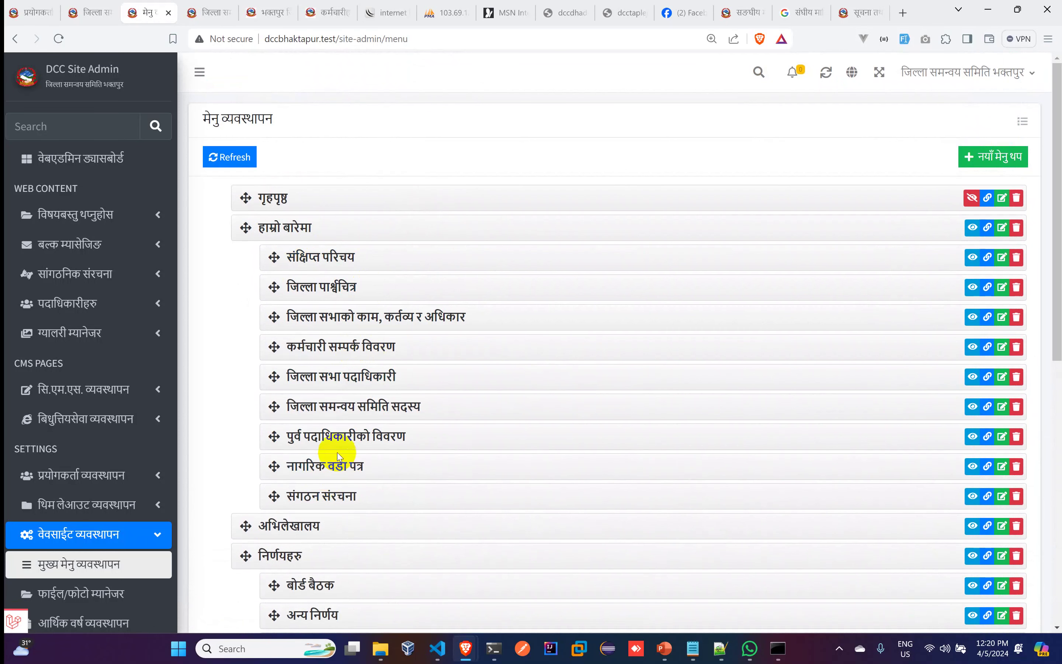
pyautogui.click(58, 39)
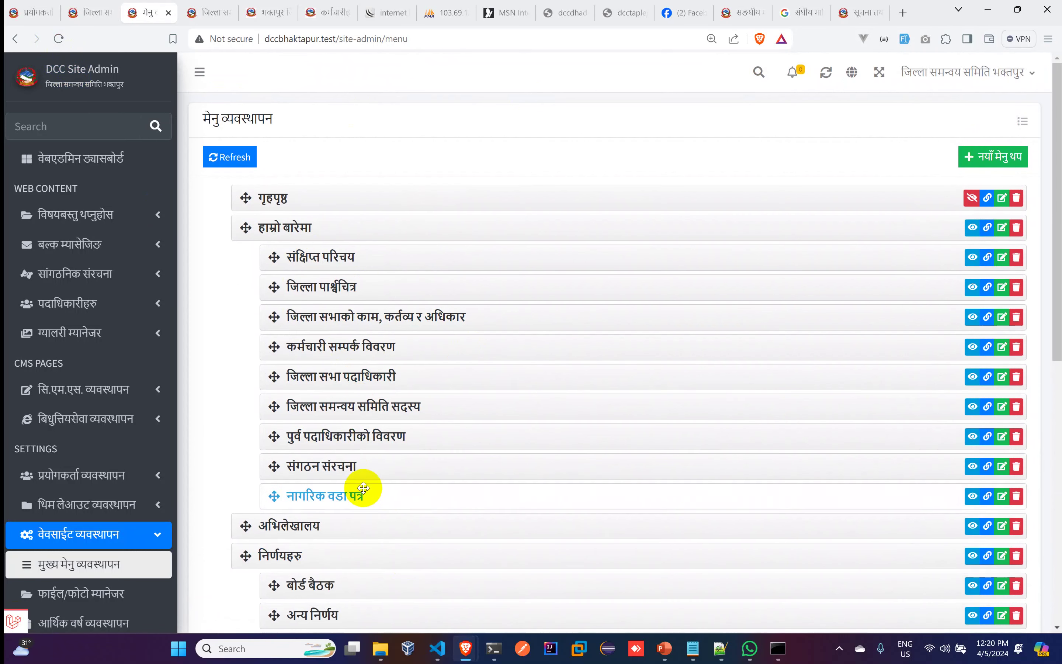
# Reload the test site's home page and check the sub-entries of हाम्रो बारेमा in the main menu
pyautogui.click(203, 13)
pyautogui.click(58, 40)
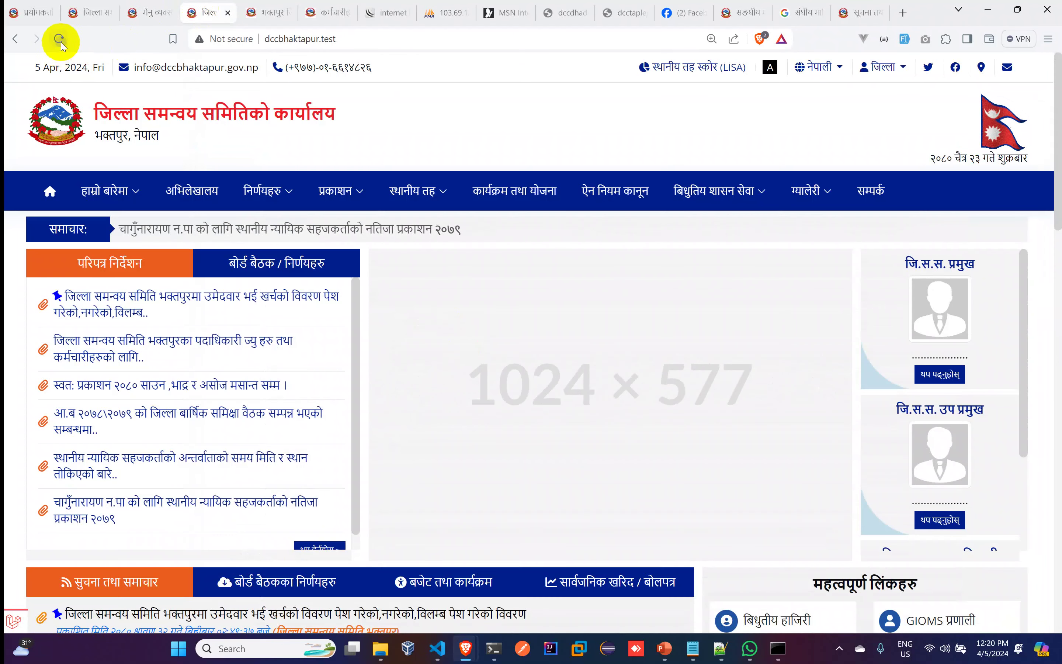
pyautogui.moveTo(115, 207)
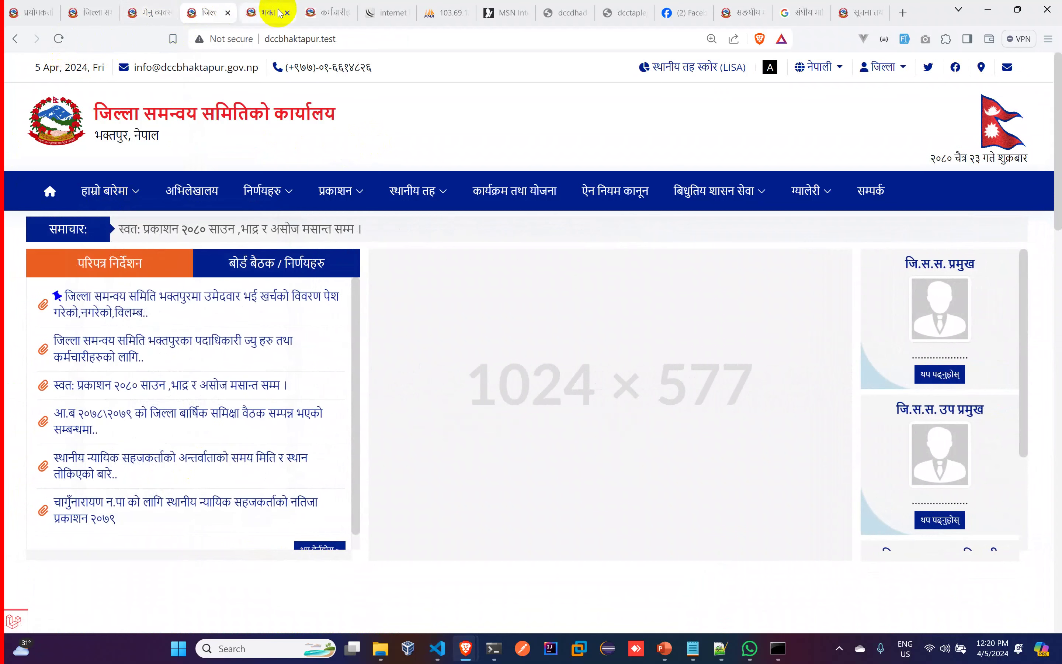
# Back in menu management, place निर्णयहरु with its sub-entries before अभिलेखालय and save the menu order
pyautogui.click(145, 12)
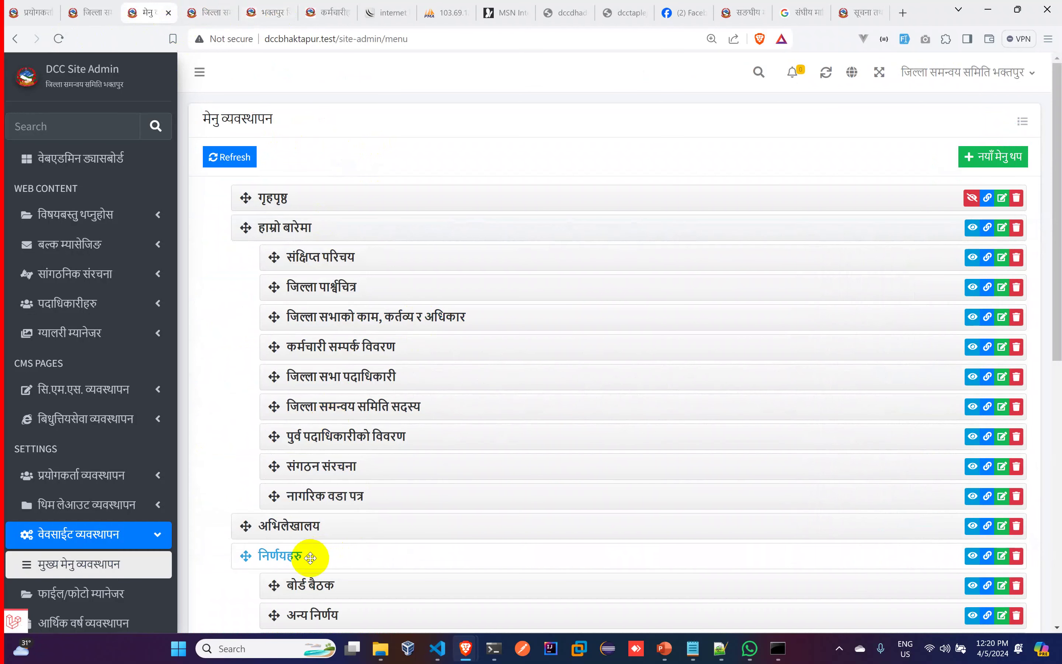
pyautogui.scroll(-5, 382, 487)
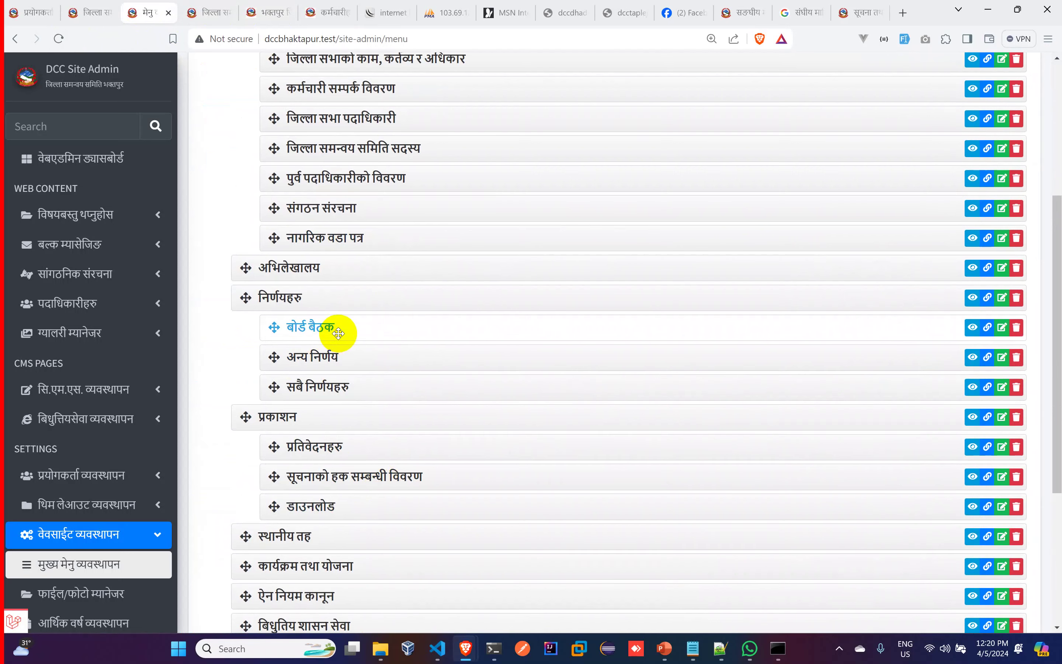
pyautogui.moveTo(327, 295)
pyautogui.mouseDown()
pyautogui.moveTo(332, 260)
pyautogui.moveTo(329, 293)
pyautogui.moveTo(328, 276)
pyautogui.mouseUp()
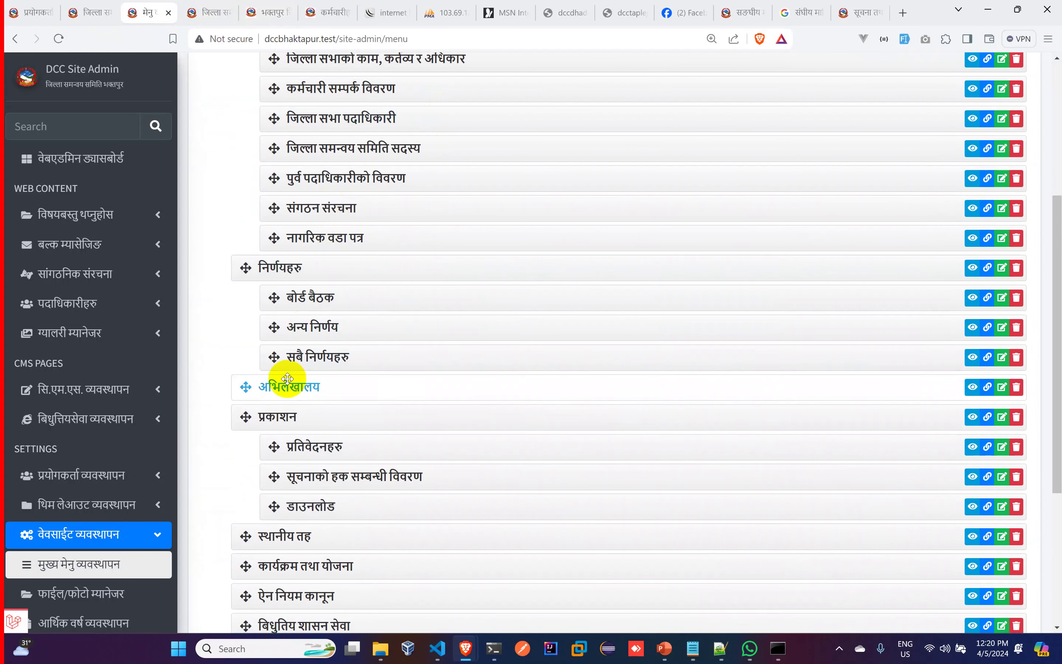
pyautogui.scroll(5, 807, 178)
pyautogui.scroll(-10, 978, 403)
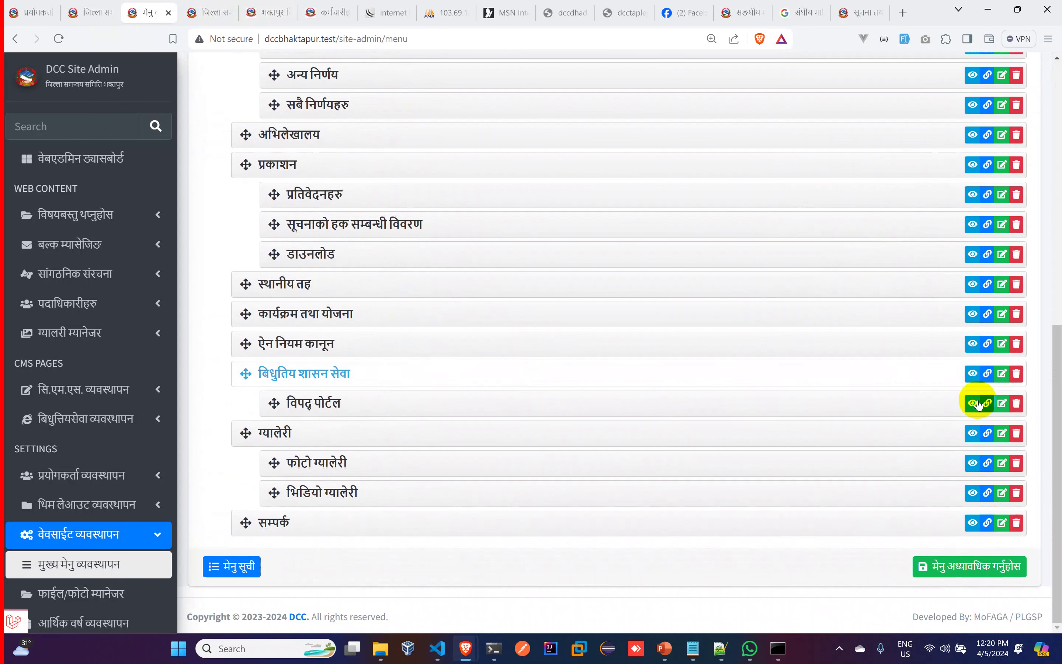
pyautogui.click(999, 567)
# Reload the test site's home page and open नागरिक वडा पत्र from the हाम्रो बारेमा submenu
pyautogui.click(207, 14)
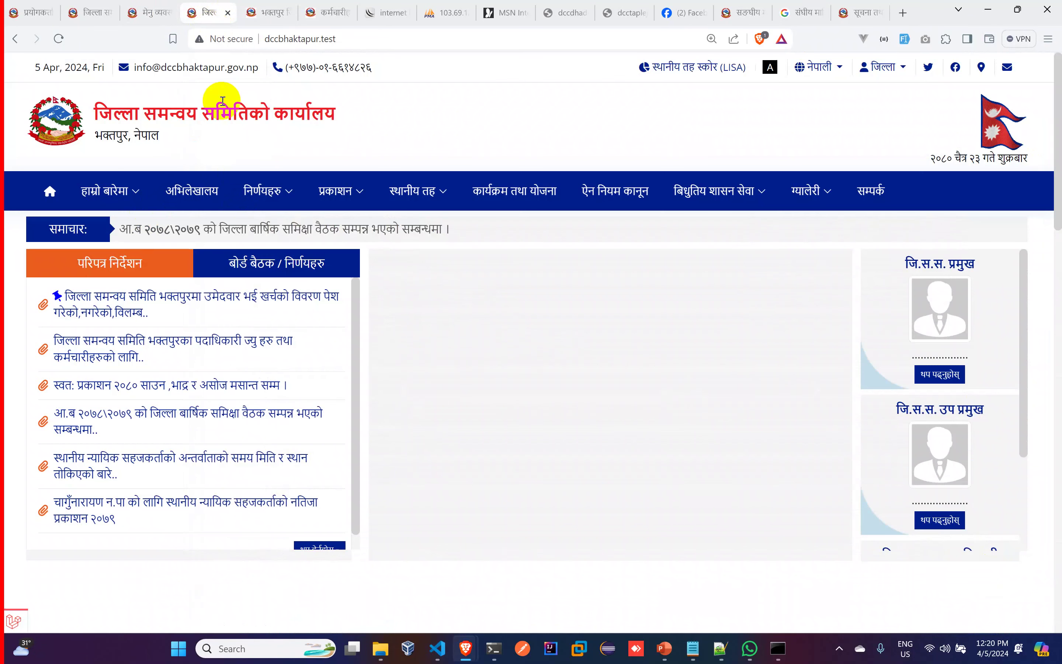
pyautogui.click(58, 38)
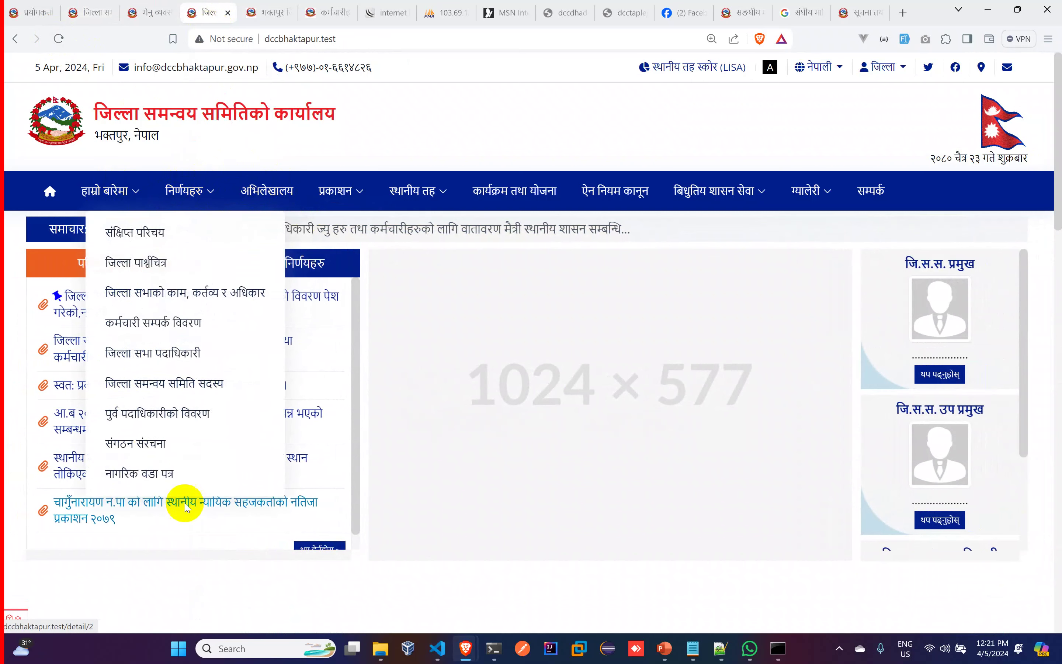
pyautogui.click(171, 476)
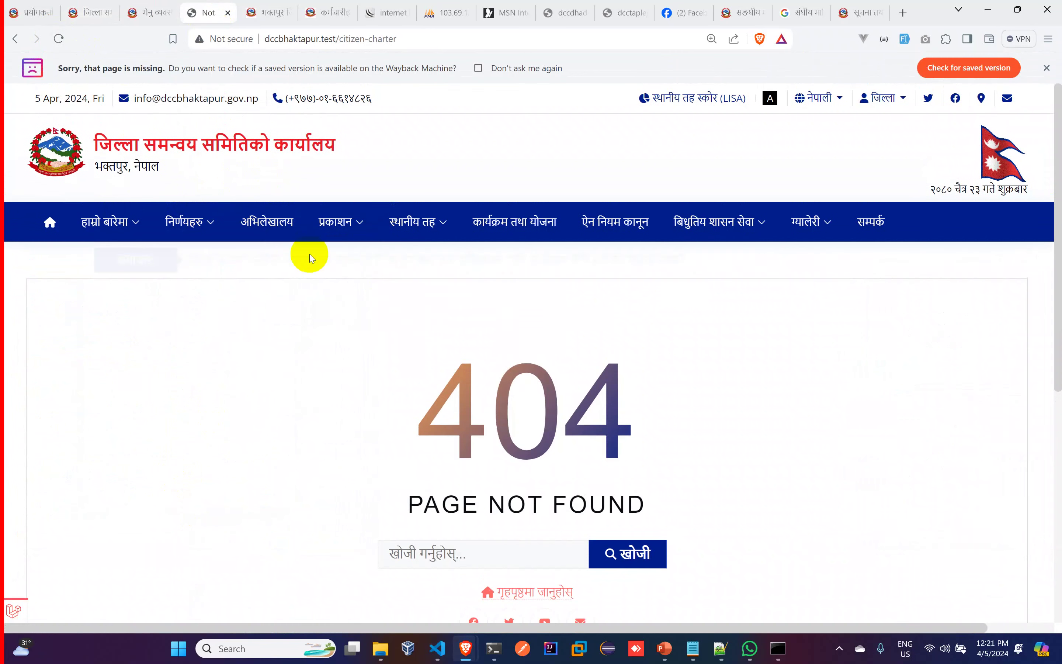
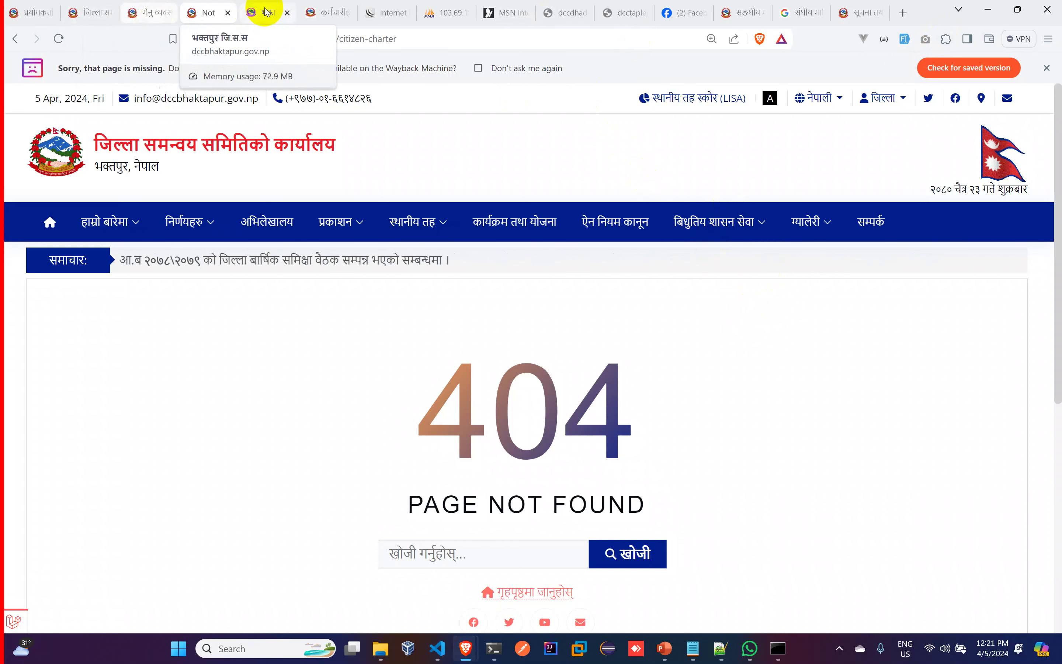
# Copy the citizen-charter slug from the missing page's address and open the form for adding an HTML page in the site admin
pyautogui.moveTo(340, 39); pyautogui.dragTo(430, 42)
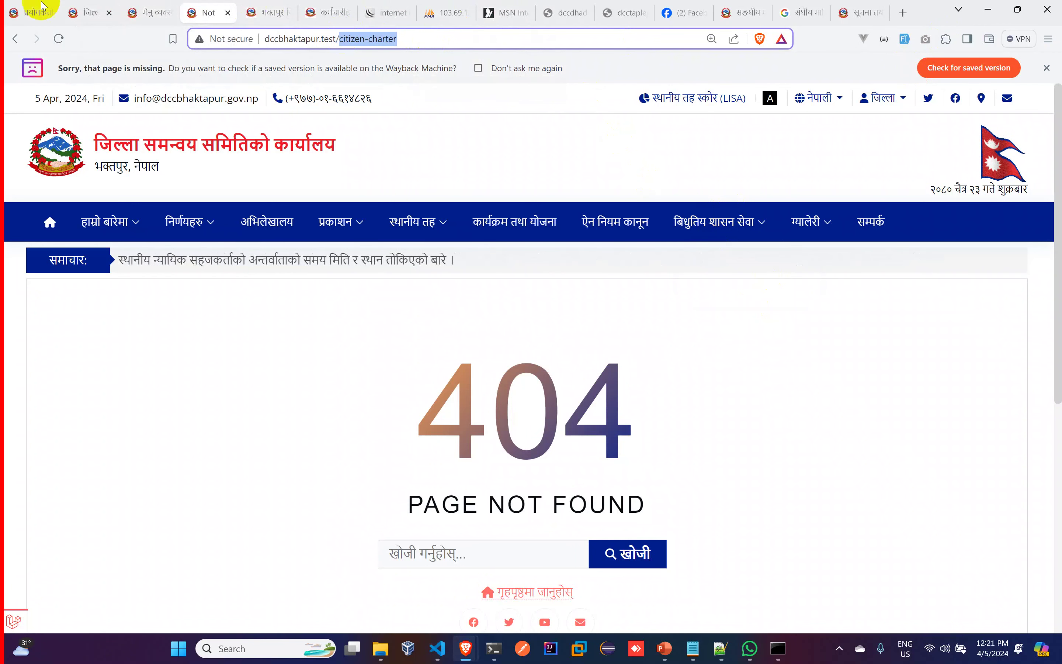
pyautogui.click(145, 13)
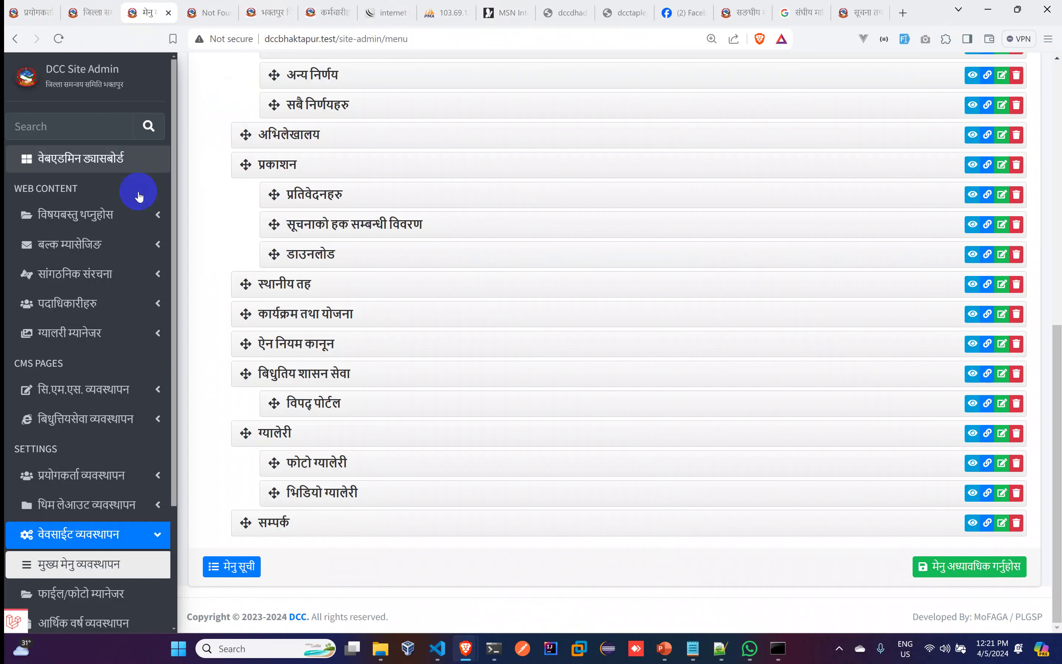
pyautogui.click(90, 393)
pyautogui.scroll(-5, 84, 395)
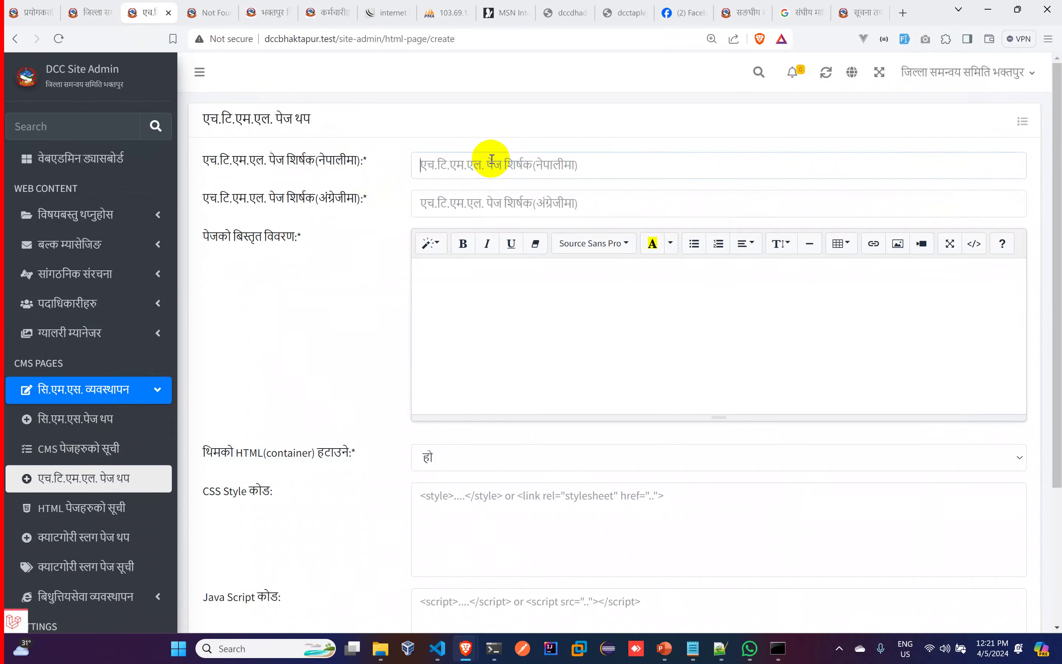
# Enter citizen-charter as both the Nepali and the English title of the new HTML page
pyautogui.click(485, 160)
pyautogui.click(486, 193)
pyautogui.click(462, 211)
pyautogui.press('Down')
pyautogui.press('Return')
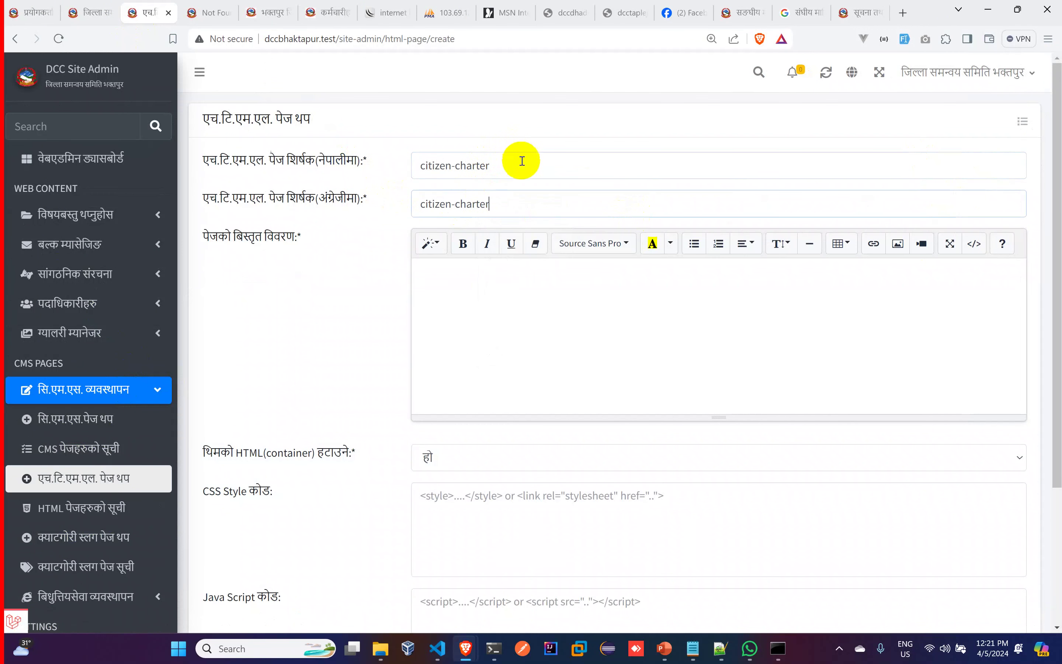
# Replace the Nepali page title with नागरिक वडा पत्र
pyautogui.moveTo(517, 159); pyautogui.dragTo(252, 160)
pyautogui.press('super+space')
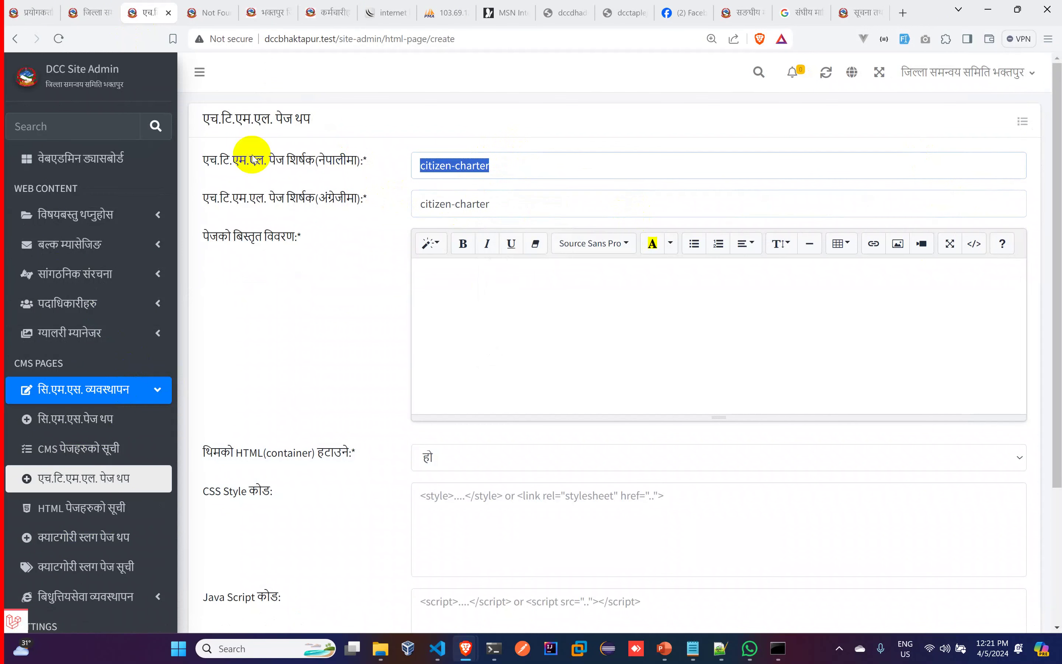
pyautogui.press('BackSpace')
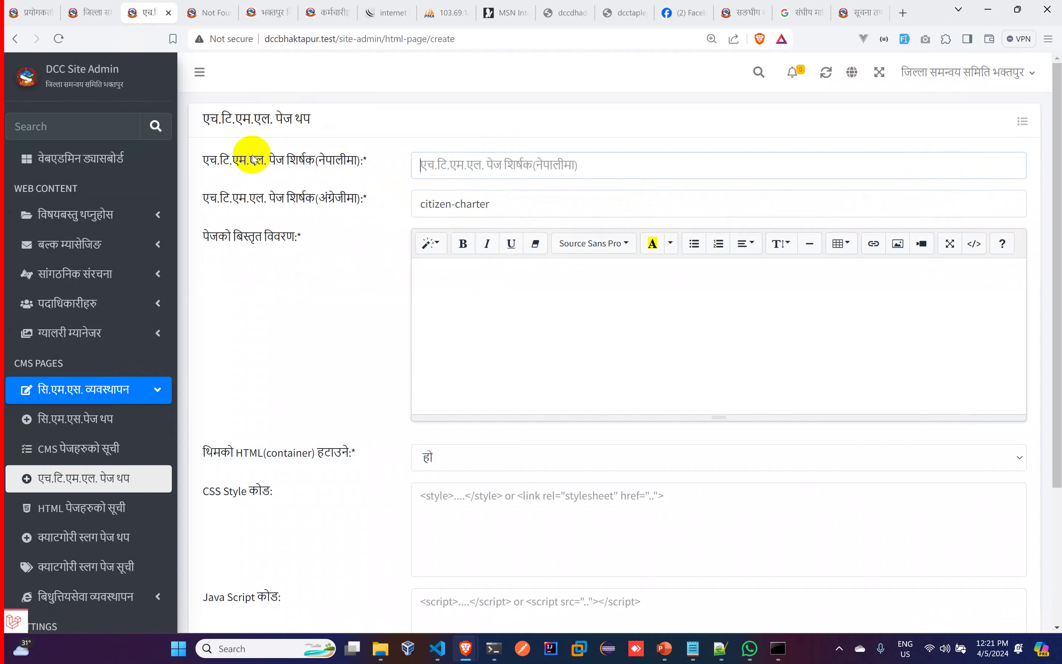
pyautogui.write('नागरिक वडा पत्र')
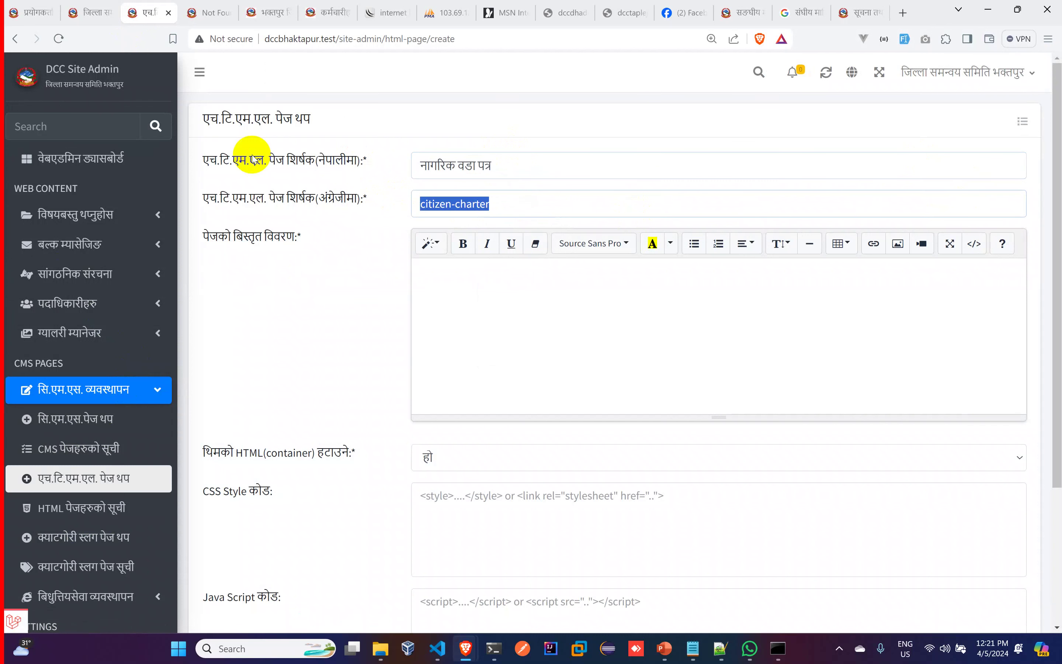
# Edit the English page title to read Citizen Charter, with a space and capitalised words
pyautogui.press('Right')
pyautogui.press('Right')
pyautogui.press('Right')
pyautogui.press('Right')
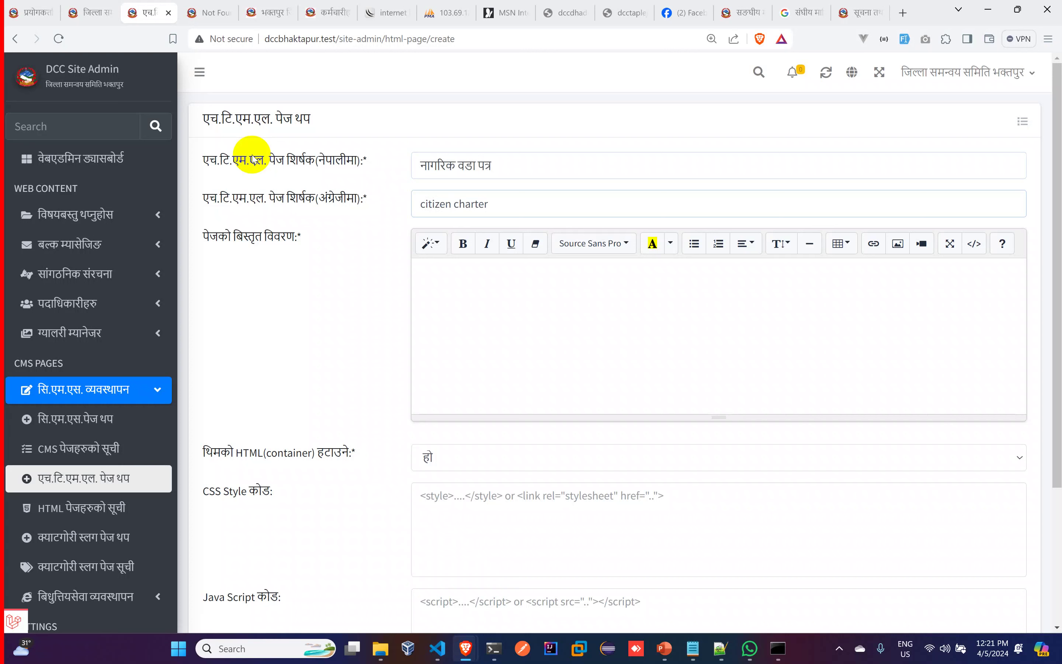
pyautogui.write('C')
pyautogui.press('Right')
pyautogui.press('Right')
pyautogui.press('Right')
pyautogui.press('Right')
pyautogui.press('Right')
pyautogui.write('C')
# Find the Bootstrap 5.0 examples in a new browser tab and open the Pricing example
pyautogui.click(903, 13)
pyautogui.write('boot')
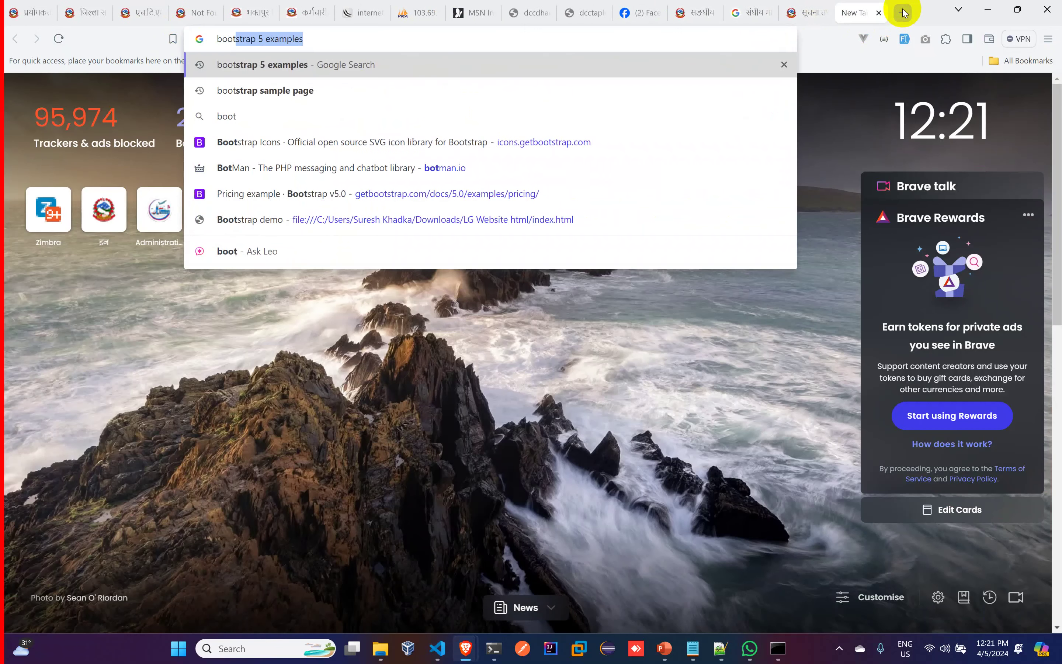
pyautogui.press('Return')
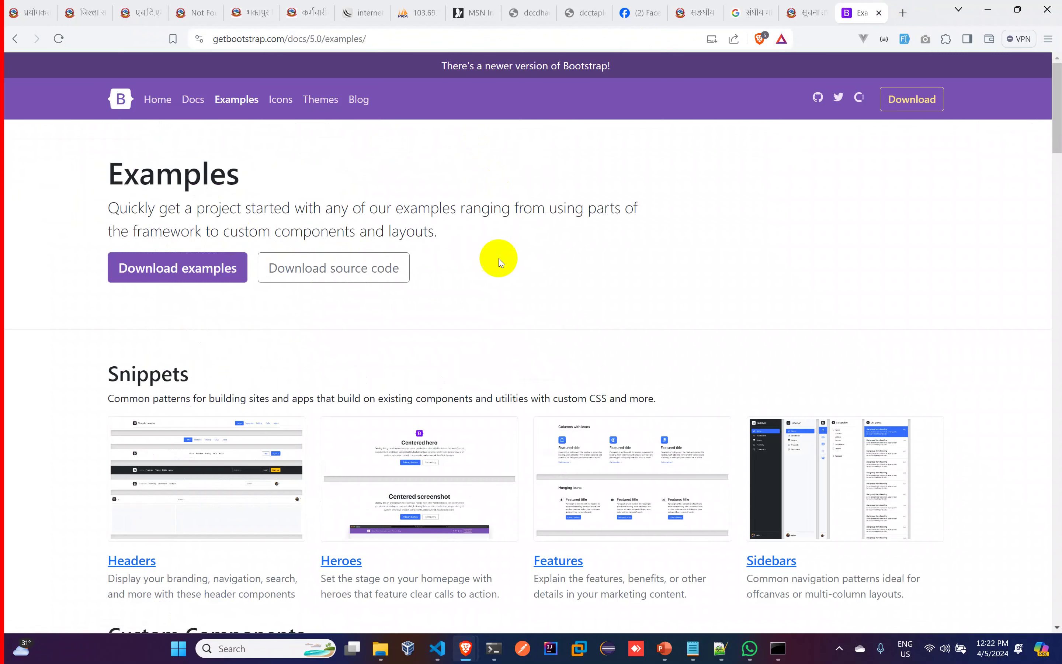
pyautogui.scroll(-10, 495, 264)
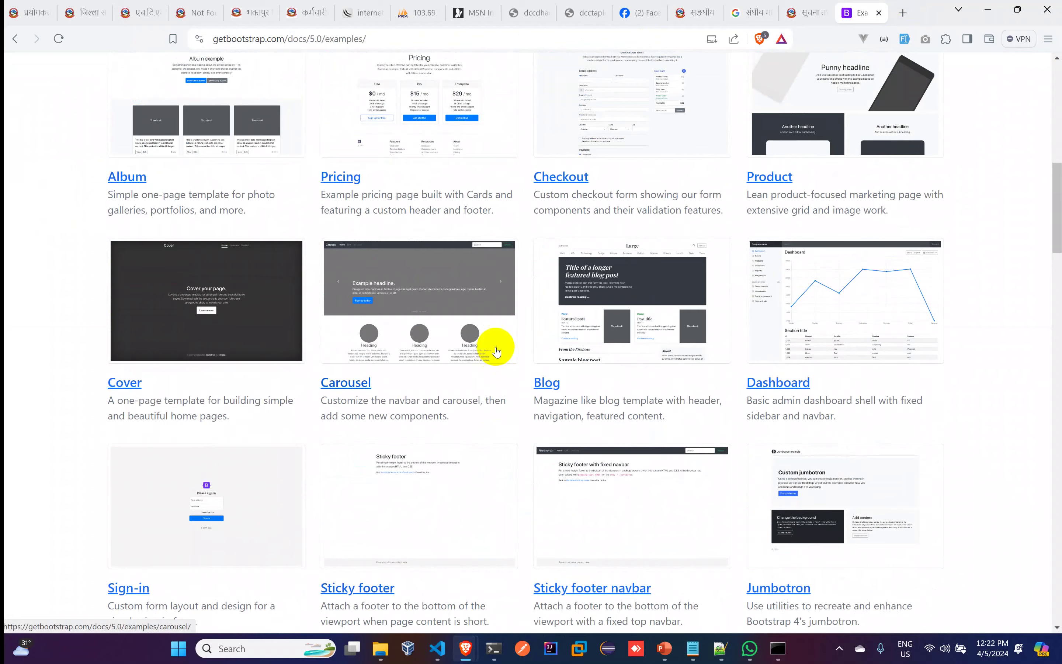
pyautogui.click(450, 116)
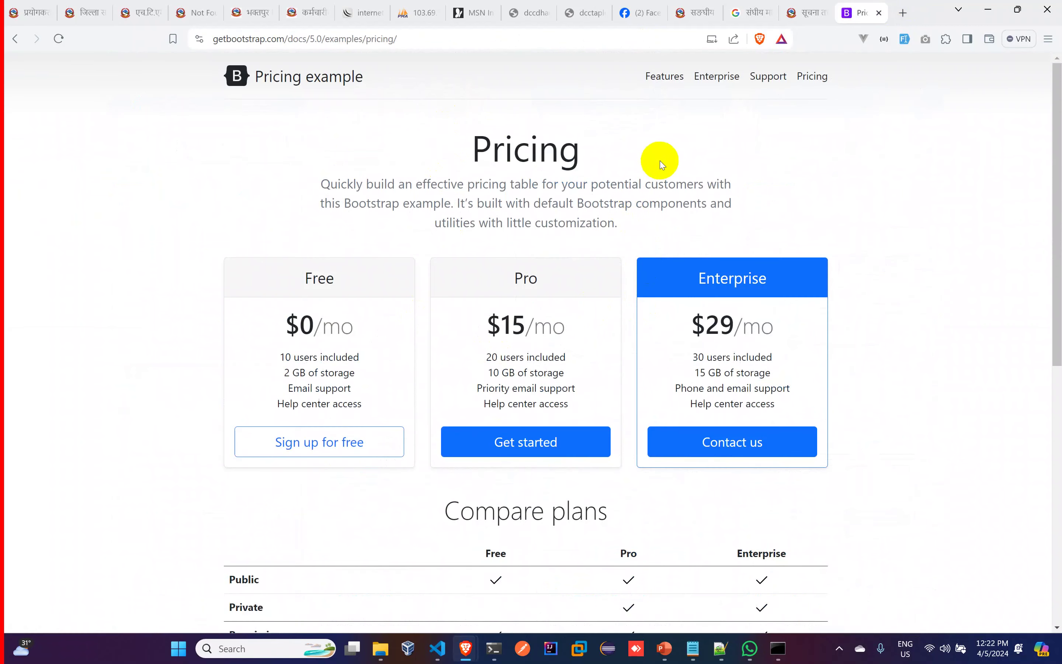
# View the Pricing example's source and copy its whole container div, from the header through the footer
pyautogui.hotkey('ctrl', 'u')
pyautogui.scroll(-6, 294, 301)
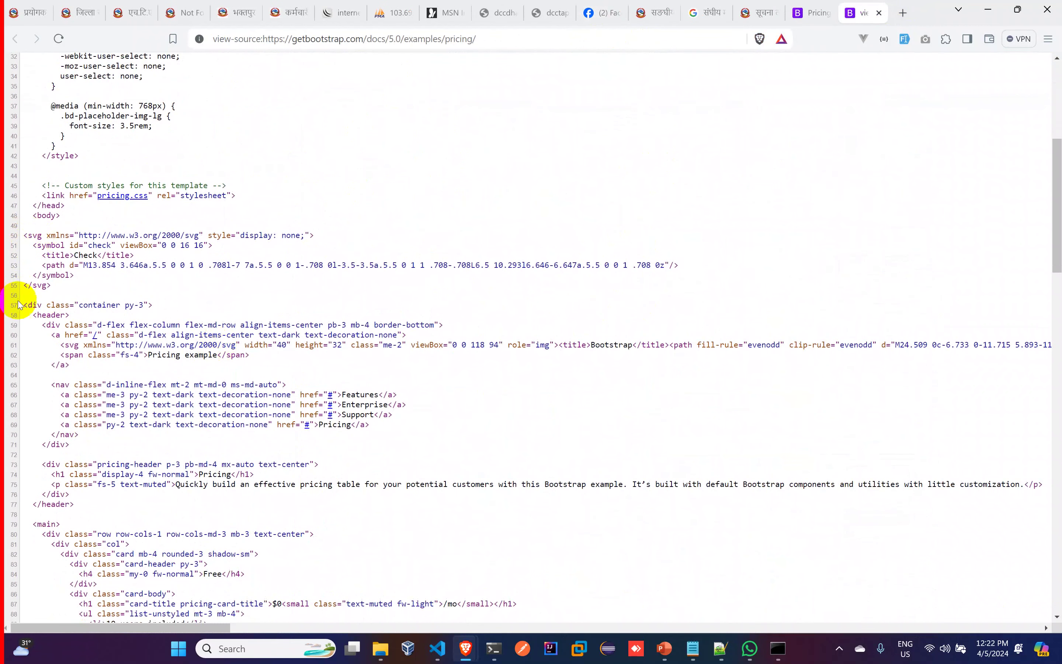
pyautogui.moveTo(24, 309); pyautogui.dragTo(95, 441)
pyautogui.scroll(-20, 237, 422)
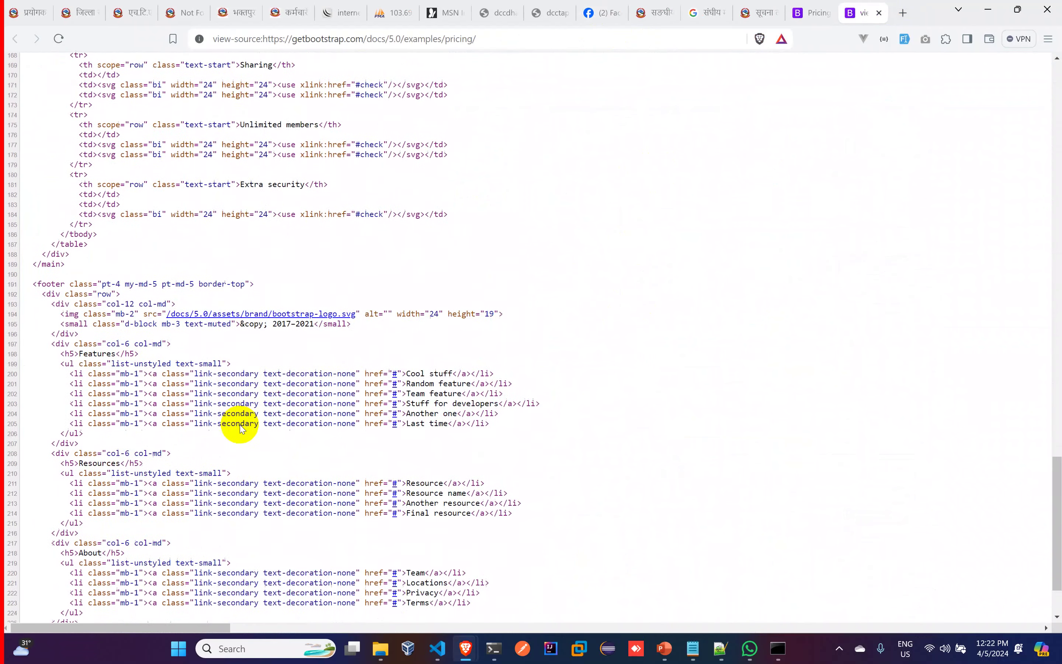
pyautogui.keyDown('shift'); pyautogui.click(51, 561); pyautogui.keyUp('shift')
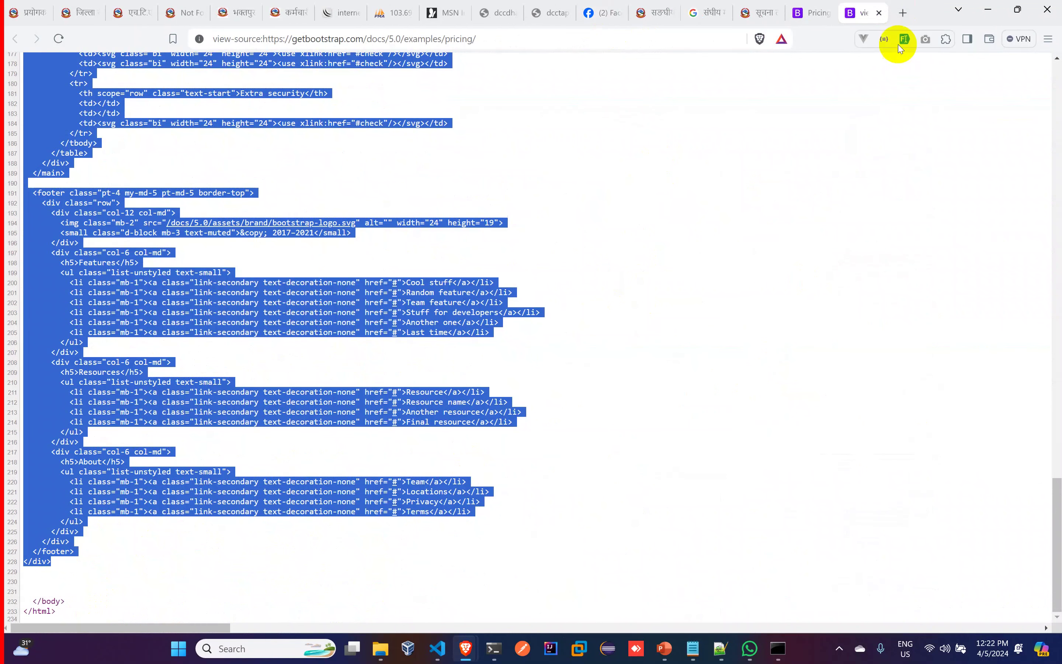
# Back in the new HTML page form, replace the description's source code with the copied pricing markup and show it as formatted content
pyautogui.click(181, 20)
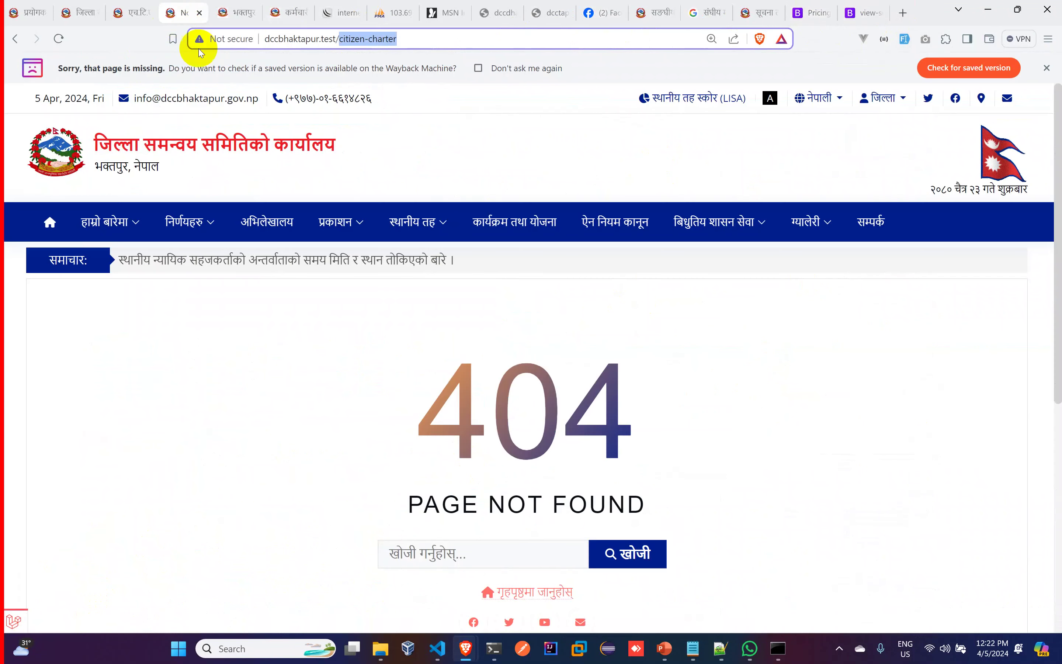
pyautogui.click(222, 13)
pyautogui.click(169, 14)
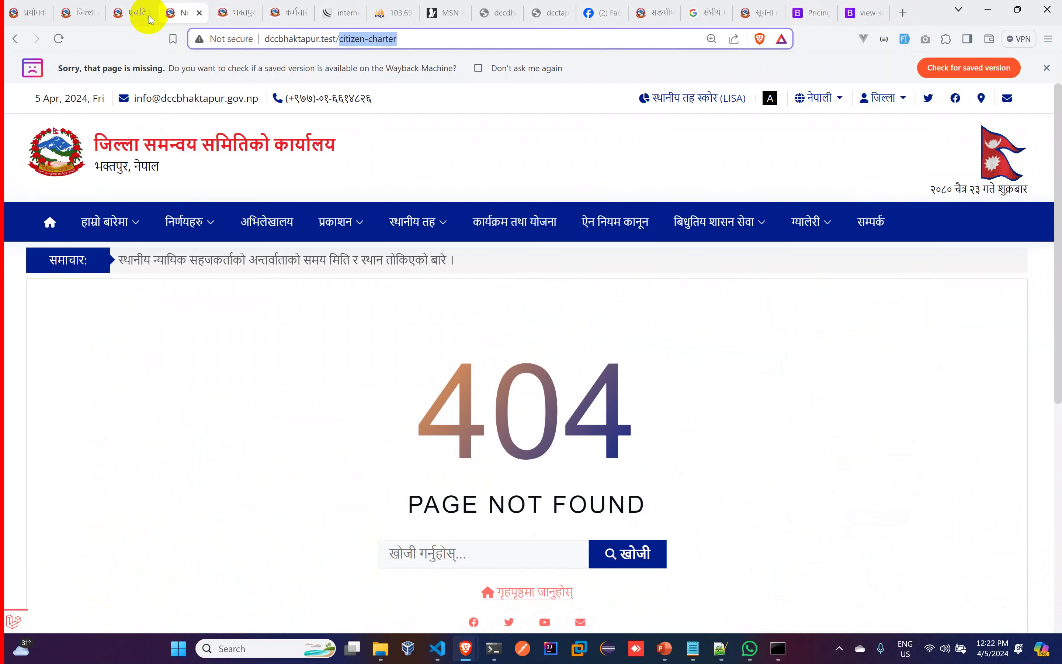
pyautogui.click(125, 14)
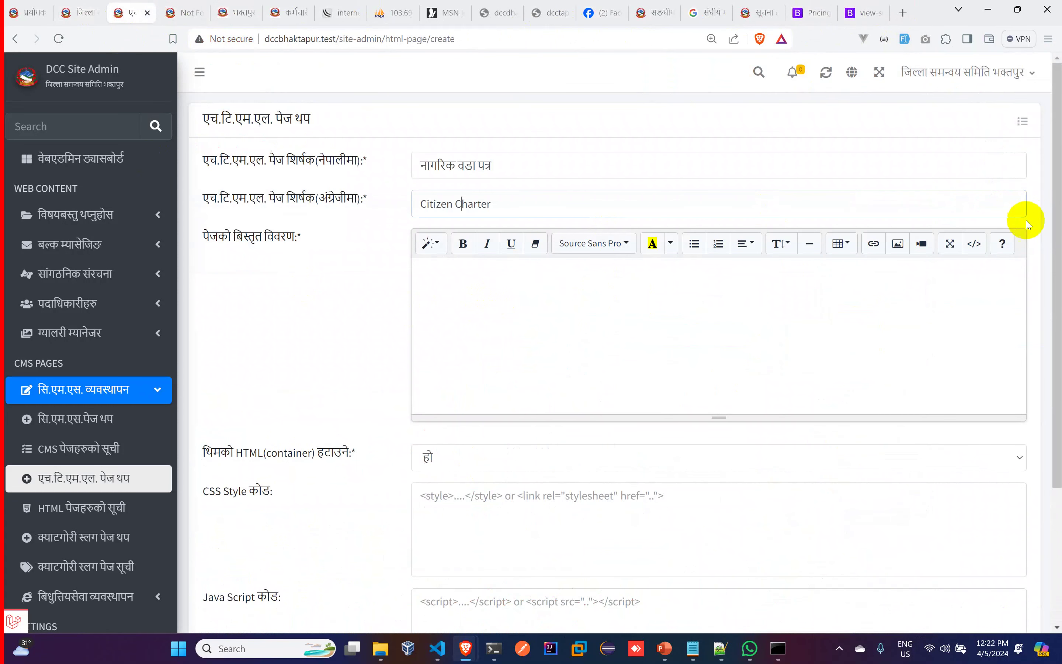
pyautogui.click(974, 243)
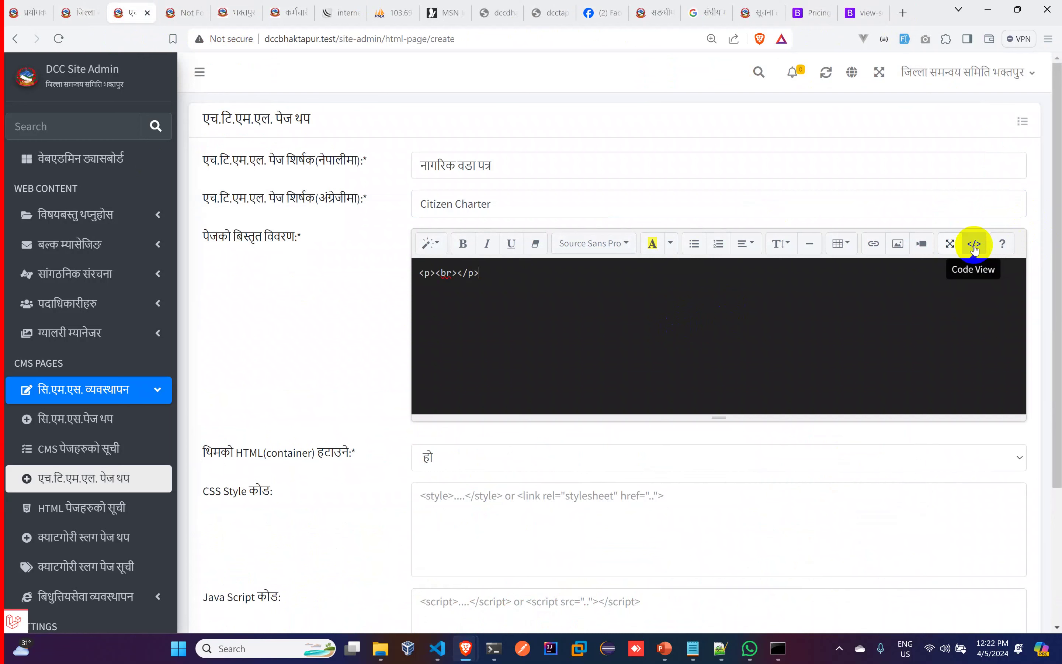
pyautogui.click(687, 339)
pyautogui.hotkey('ctrl', 'a')
pyautogui.hotkey('ctrl', 'v')
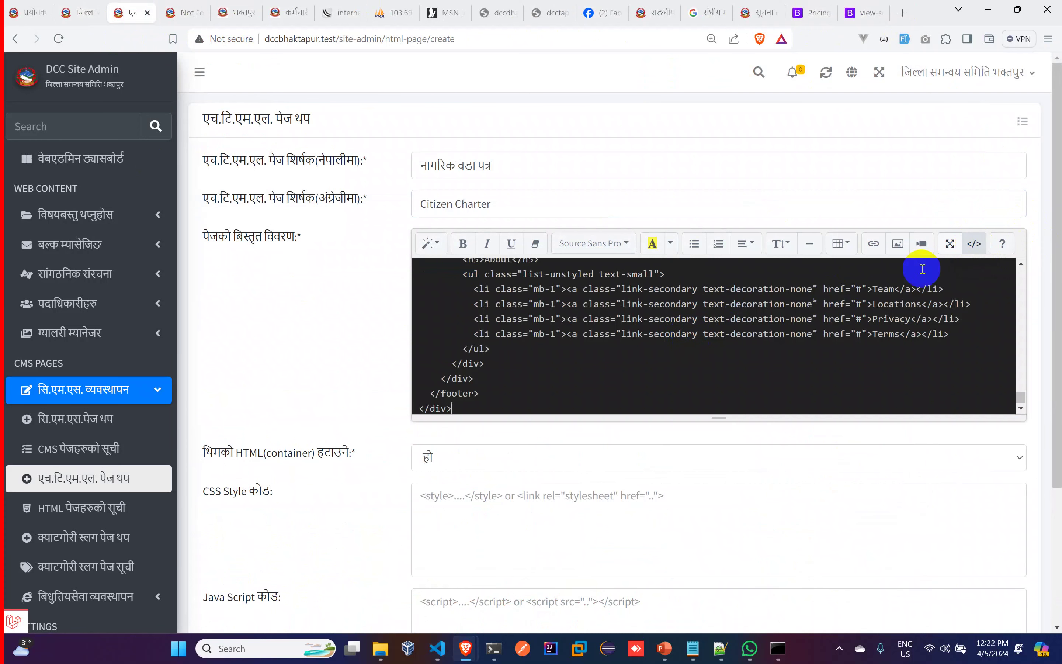
pyautogui.click(982, 247)
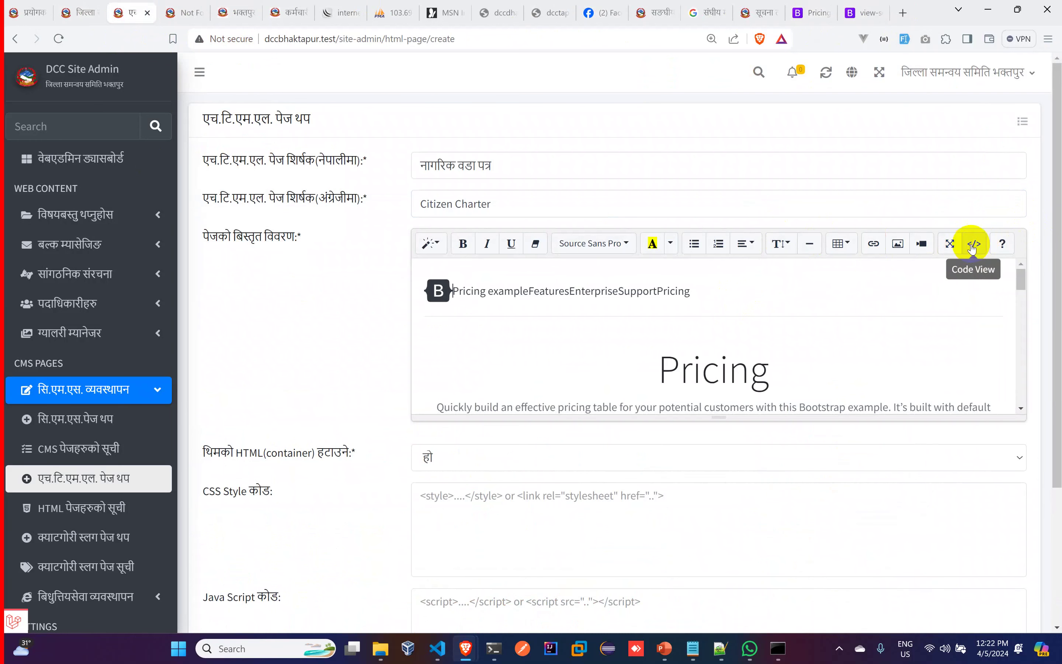
# Review the pasted content in the full-screen editor, then return to the form and check the theme container removal option
pyautogui.click(950, 243)
pyautogui.scroll(-6, 569, 295)
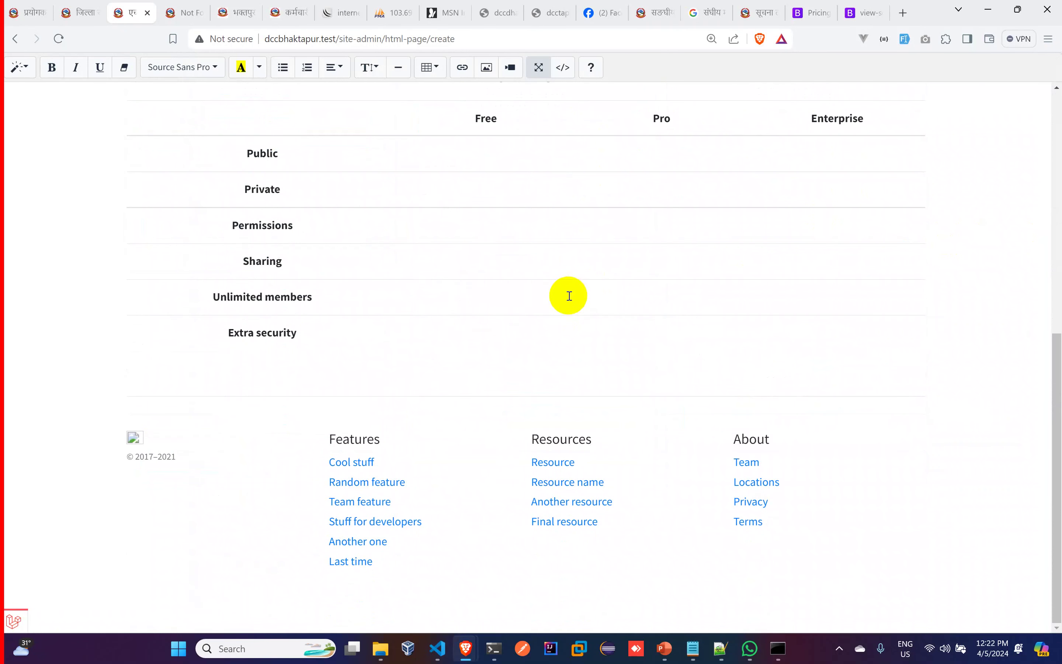
pyautogui.scroll(10, 569, 295)
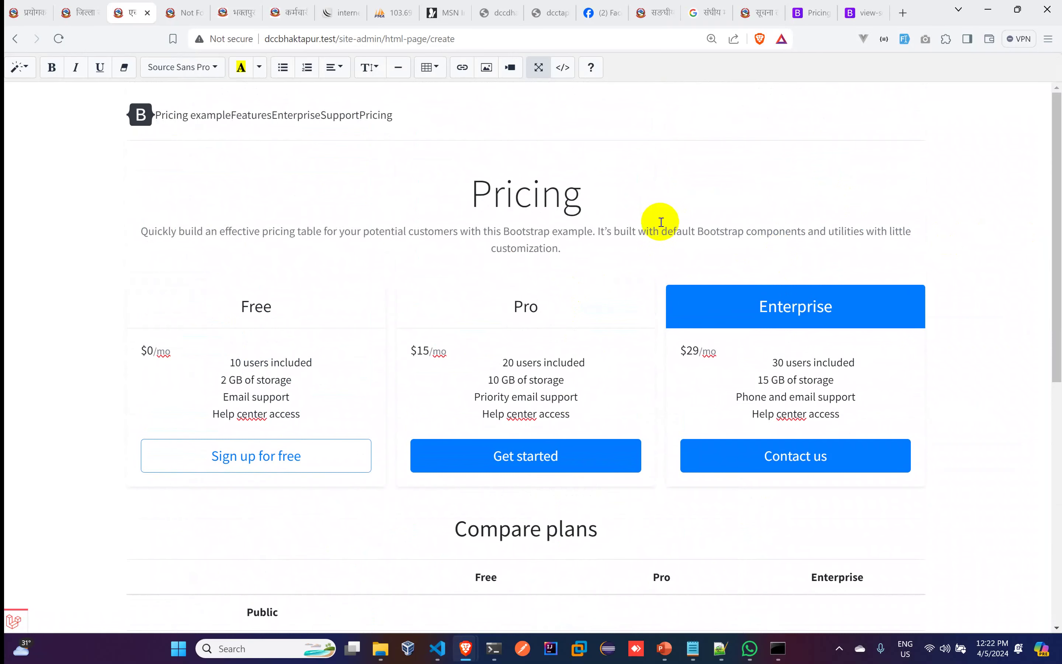
pyautogui.click(538, 68)
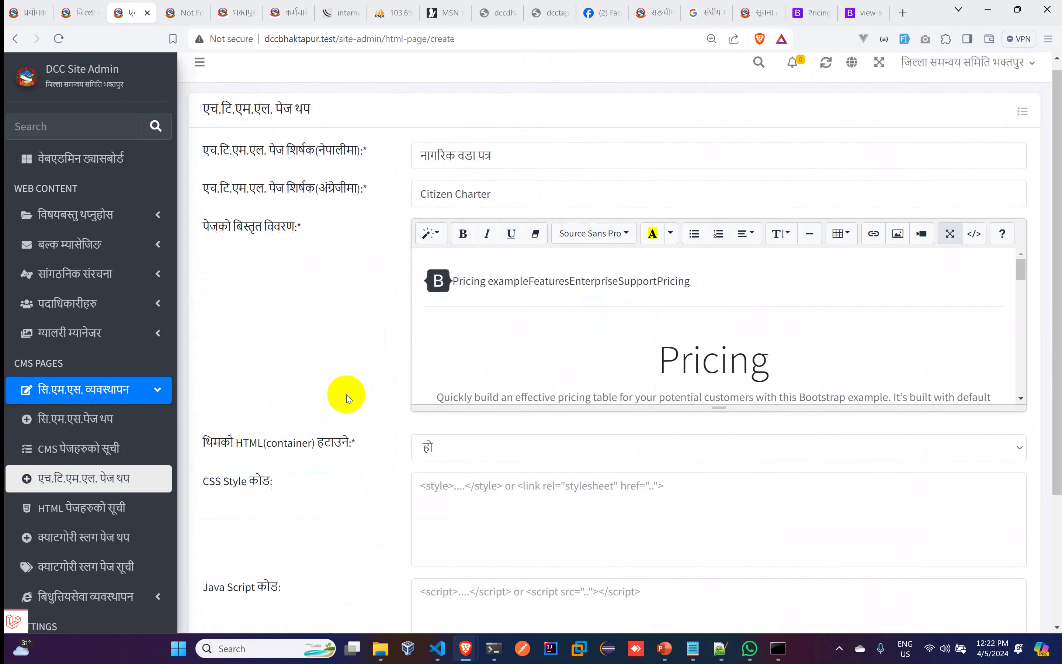
pyautogui.scroll(-3, 346, 398)
pyautogui.moveTo(211, 271); pyautogui.dragTo(354, 264)
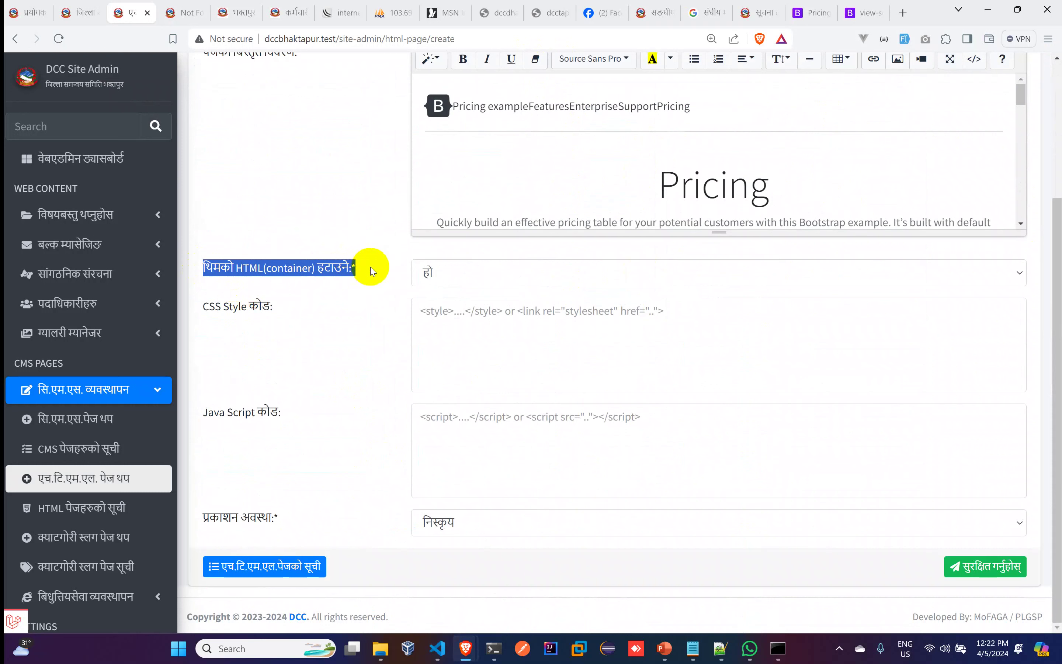
pyautogui.click(507, 318)
pyautogui.write('<sytyle>')
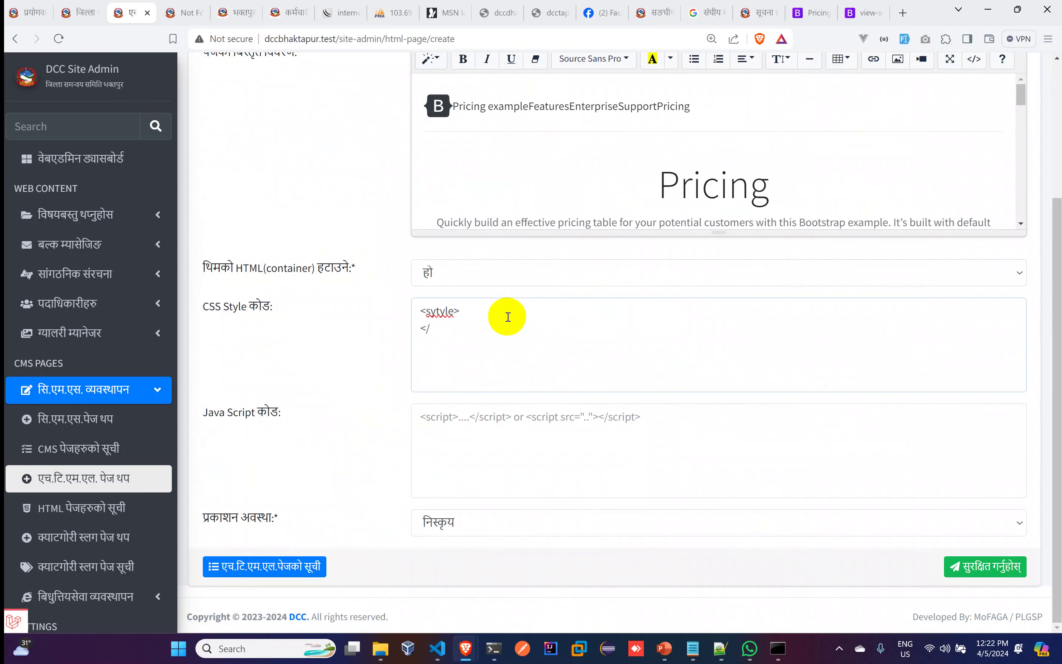
pyautogui.write('tyle>')
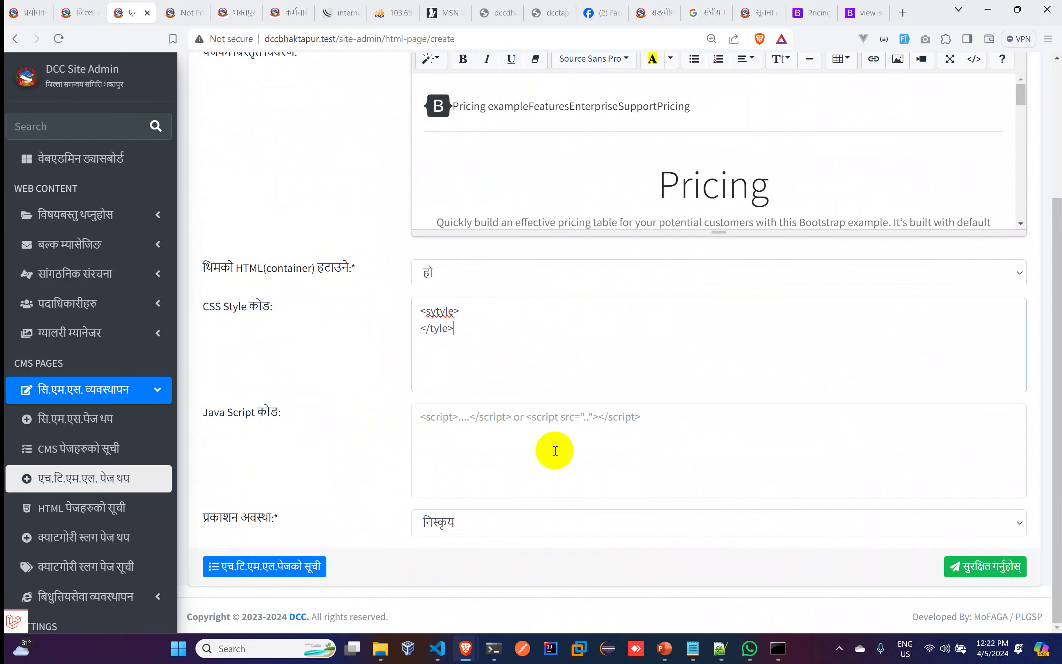
pyautogui.click(471, 315)
pyautogui.moveTo(470, 315); pyautogui.dragTo(403, 304)
pyautogui.hotkey('ctrl', 'a')
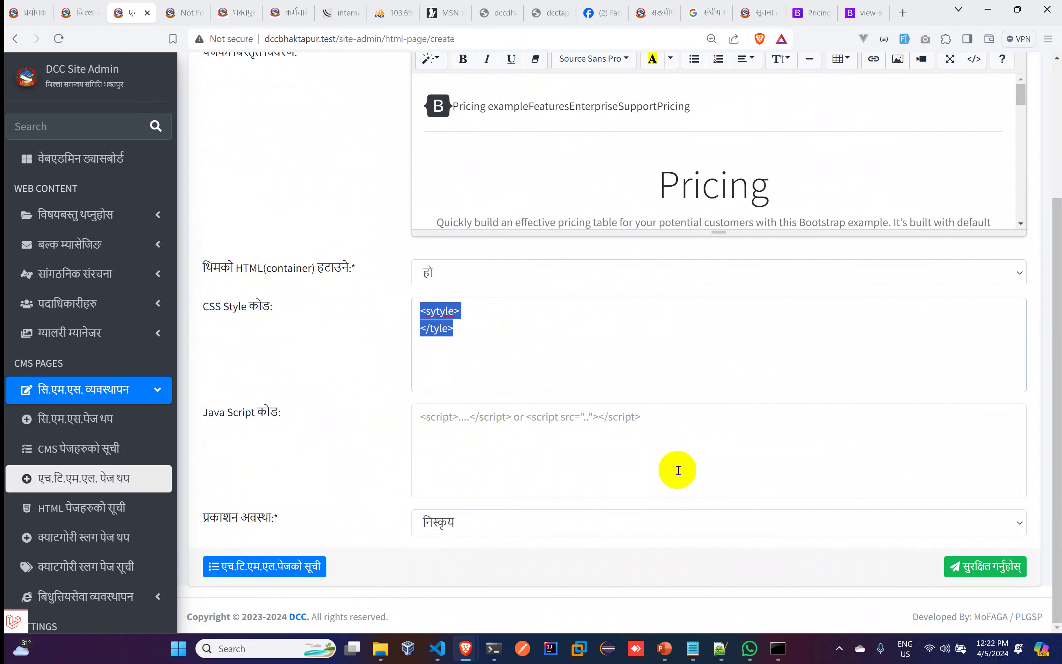
pyautogui.press('BackSpace')
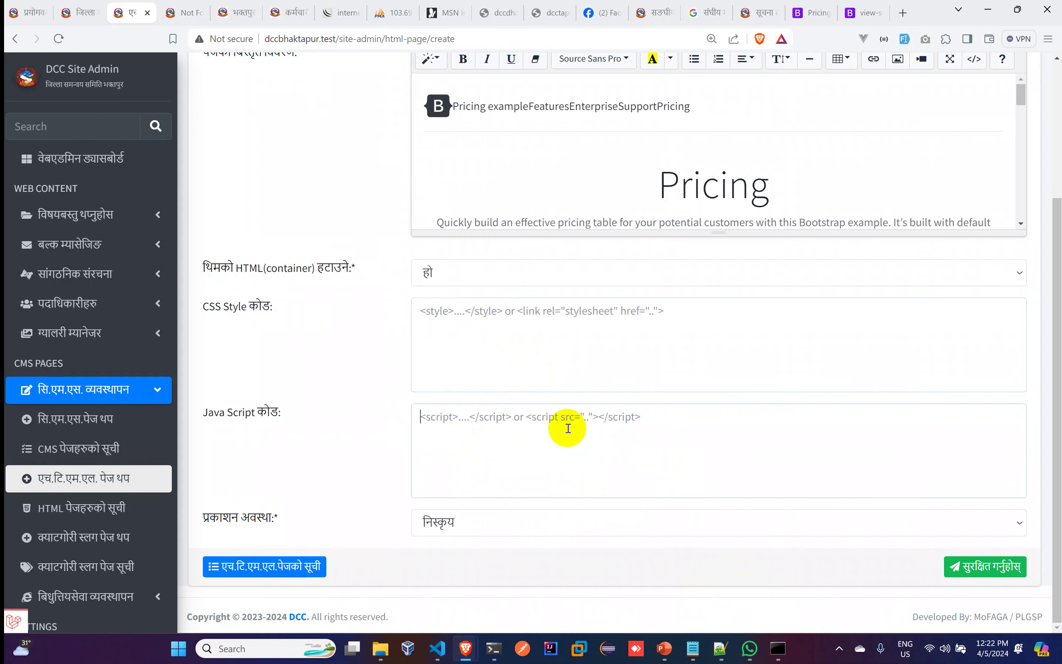
# Add a JavaScript block to the page that shows the alert "hell from citizen charter"
pyautogui.write('script> </scri')
pyautogui.press('Up')
pyautogui.write('alert()')
pyautogui.press('Left')
pyautogui.write('""')
pyautogui.press('Left')
pyautogui.write('hell fro')
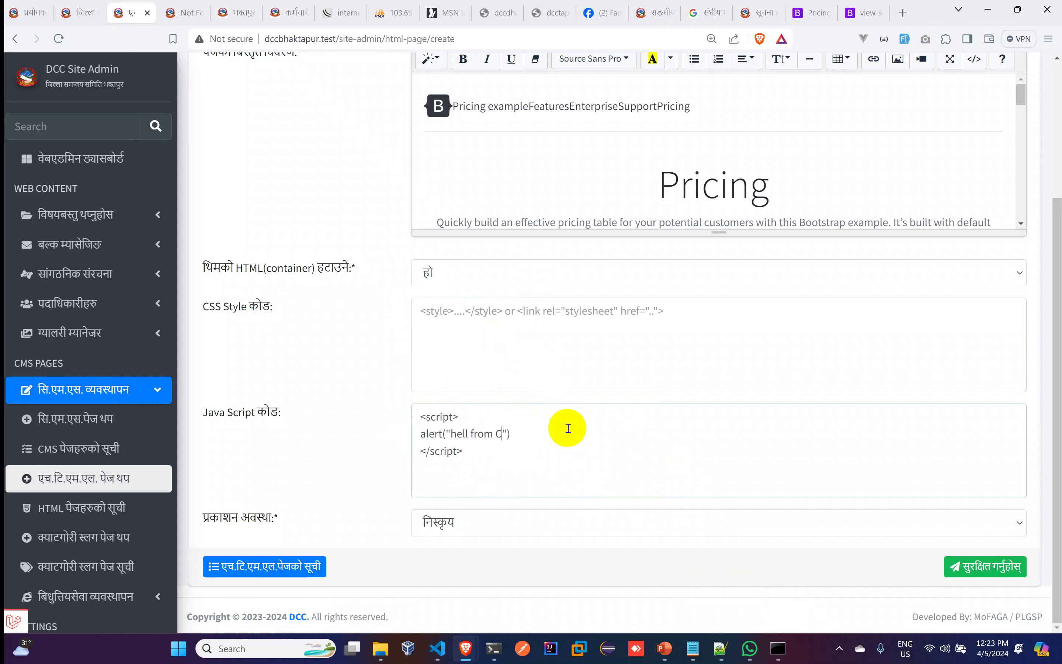
pyautogui.write('m citizen charter')
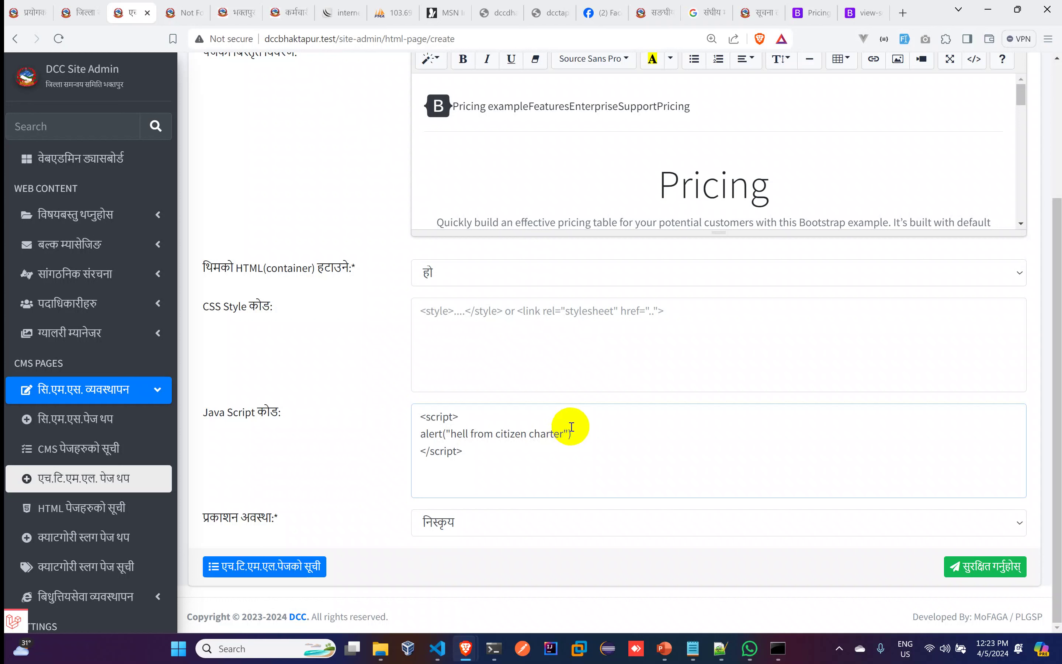
# Set the HTML page's publication status and save the page
pyautogui.click(510, 527)
pyautogui.click(482, 557)
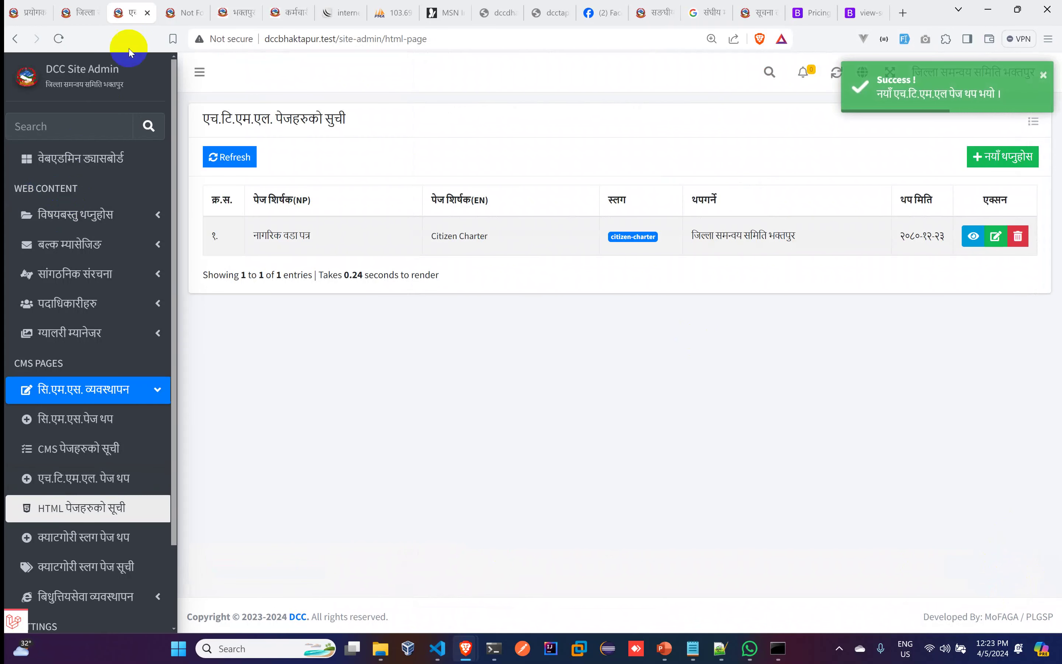
# Reload the citizen-charter page on the test site, dismiss its alert, examine the content, and return to the admin's HTML page list
pyautogui.click(174, 12)
pyautogui.click(59, 39)
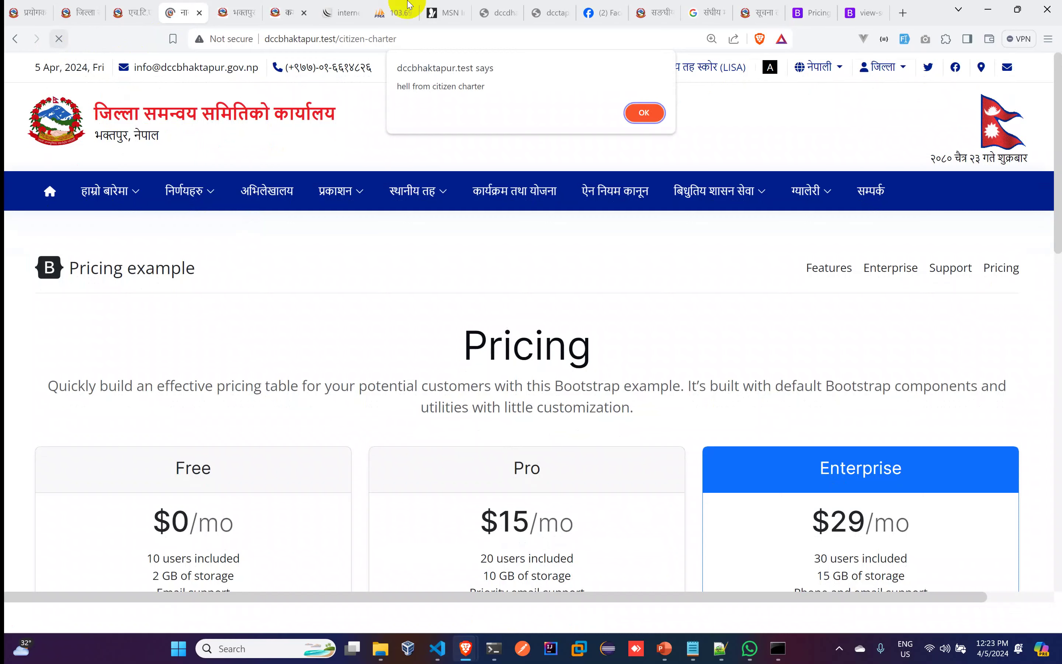
pyautogui.click(644, 113)
pyautogui.scroll(-10, 595, 303)
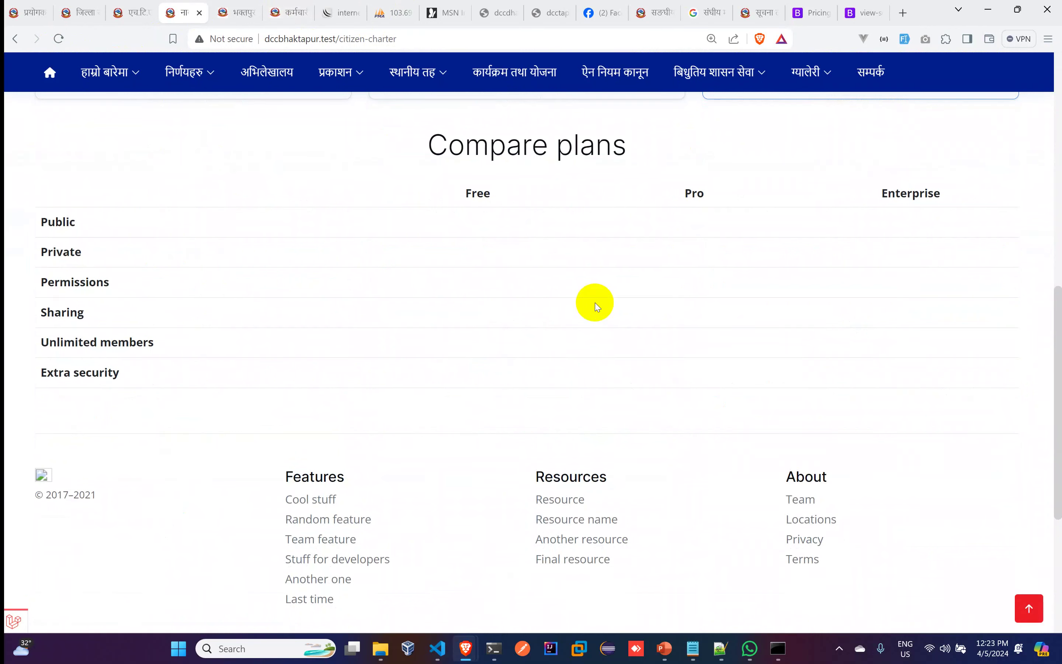
pyautogui.scroll(-5, 616, 345)
pyautogui.scroll(10, 622, 352)
pyautogui.scroll(5, 622, 351)
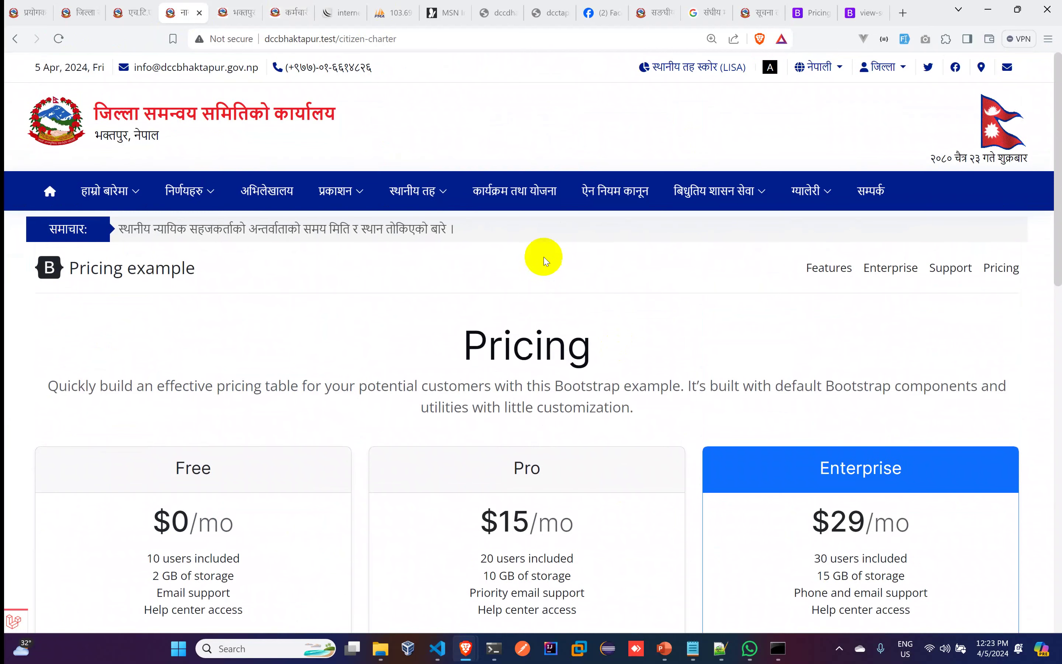
pyautogui.click(118, 18)
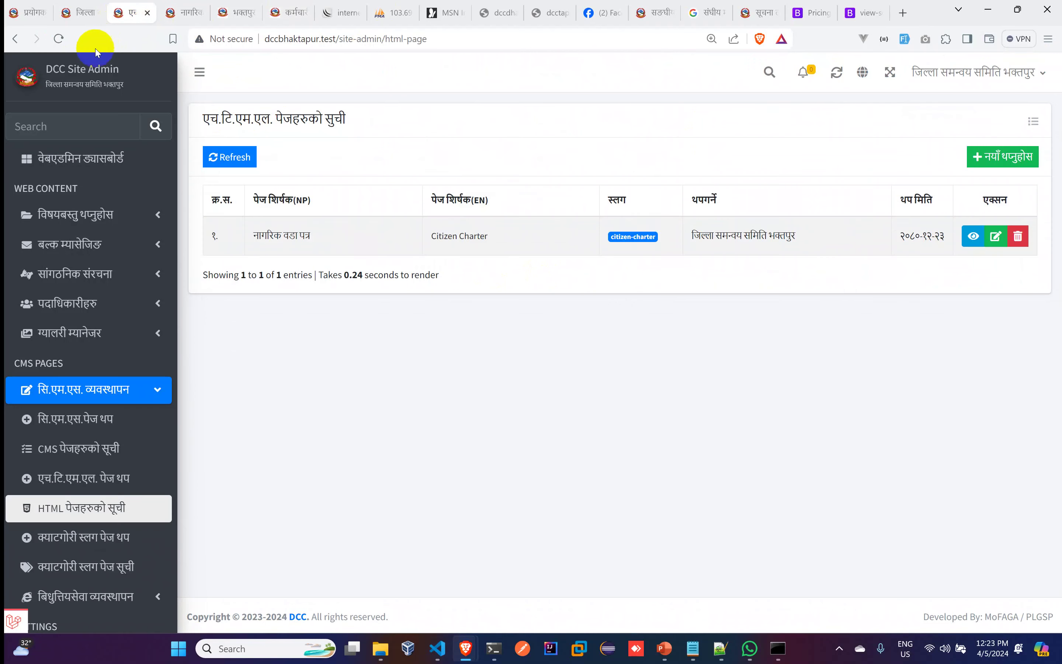
# Open the brief introduction page under हाम्रो बारेमा on the test site and copy its URL slug brief-introduction
pyautogui.click(74, 13)
pyautogui.click(162, 16)
pyautogui.moveTo(132, 191)
pyautogui.click(156, 238)
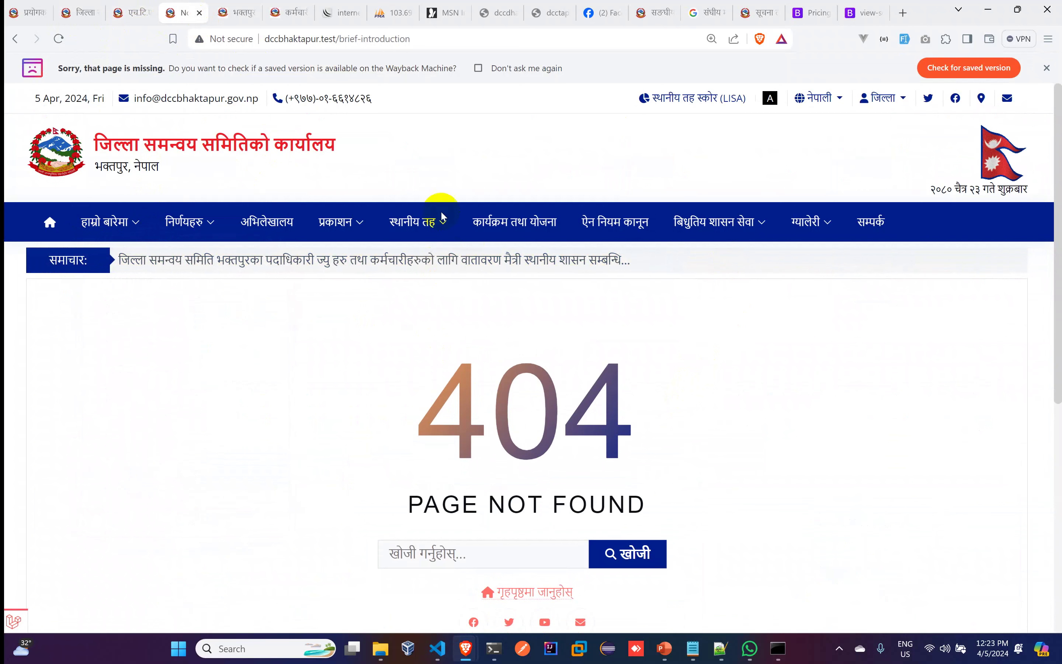
pyautogui.moveTo(339, 39); pyautogui.dragTo(469, 47)
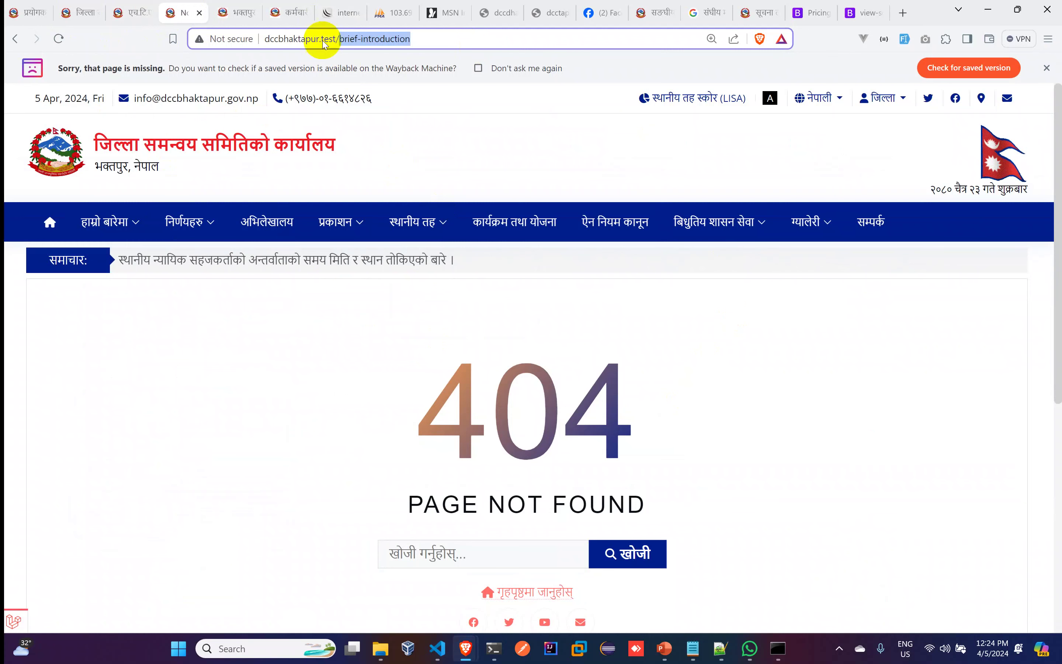
# Start a new CMS page in the site admin and enter brief-introduction as its English title
pyautogui.click(133, 13)
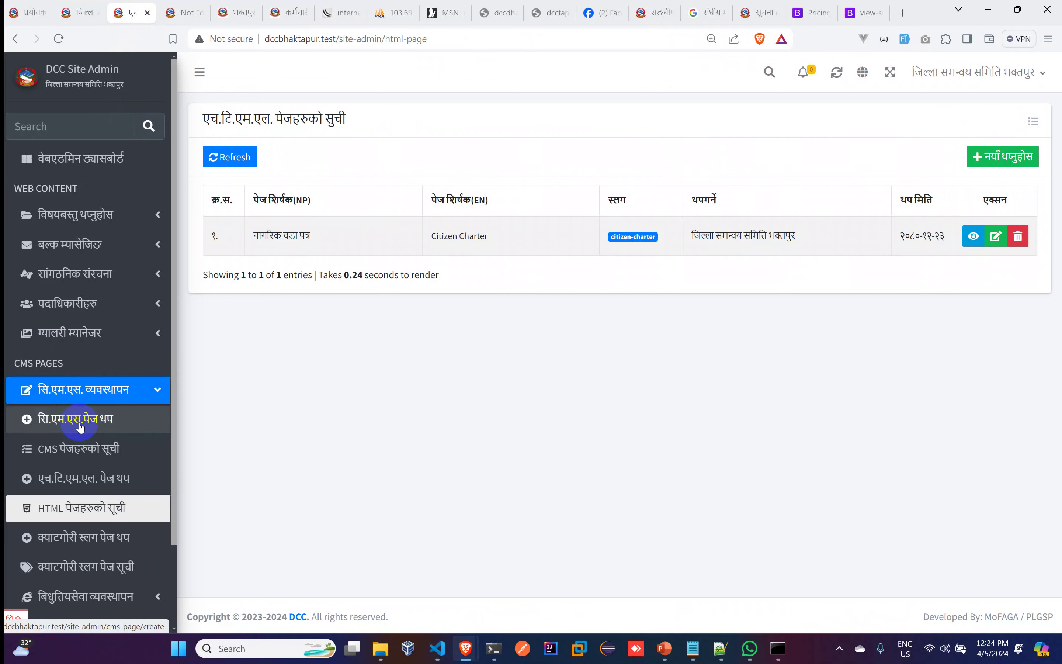
pyautogui.click(111, 421)
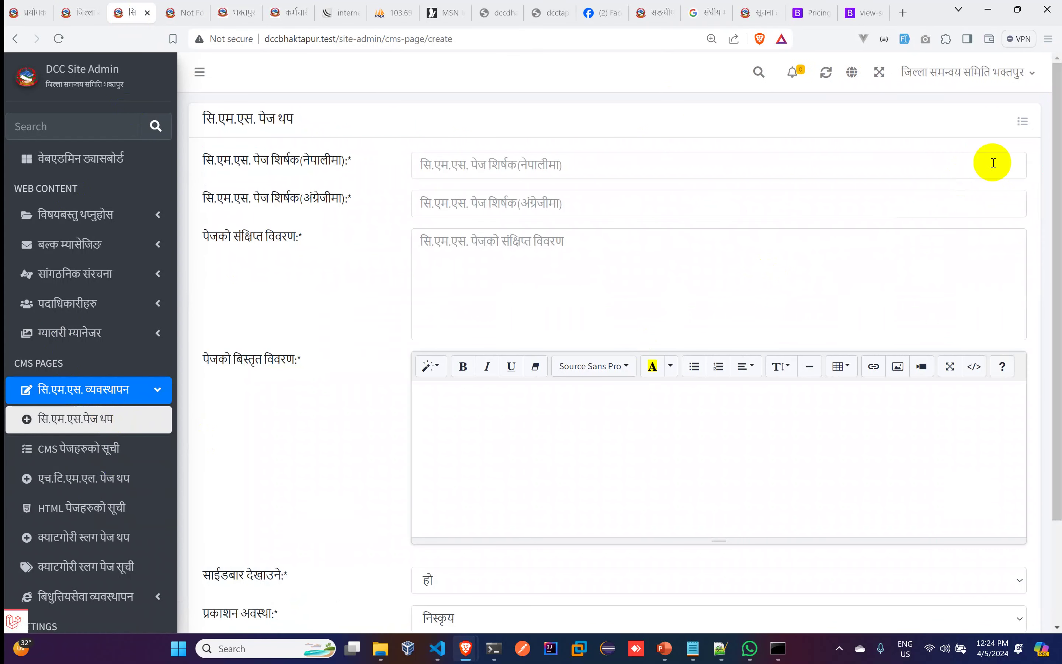
pyautogui.click(452, 204)
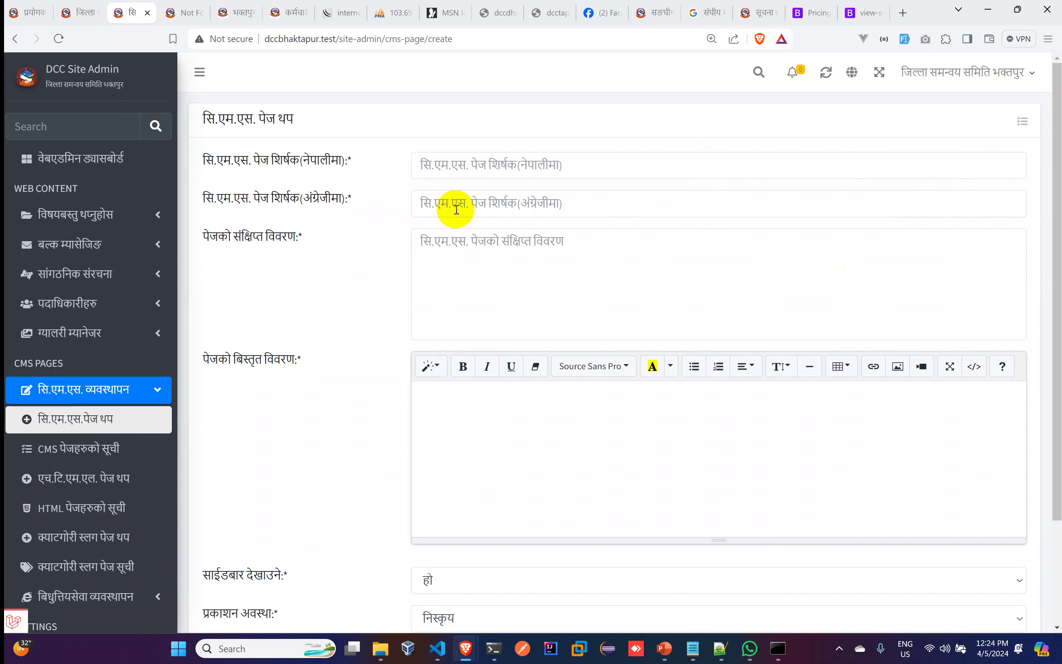
pyautogui.press('Down')
pyautogui.press('Return')
# Enter संक्षिप्त परिचय as the CMS page's Nepali title
pyautogui.click(495, 162)
pyautogui.write('k')
pyautogui.press('BackSpace')
pyautogui.press('BackSpace')
pyautogui.press('super+space')
pyautogui.write('संक्षिप्त परि')
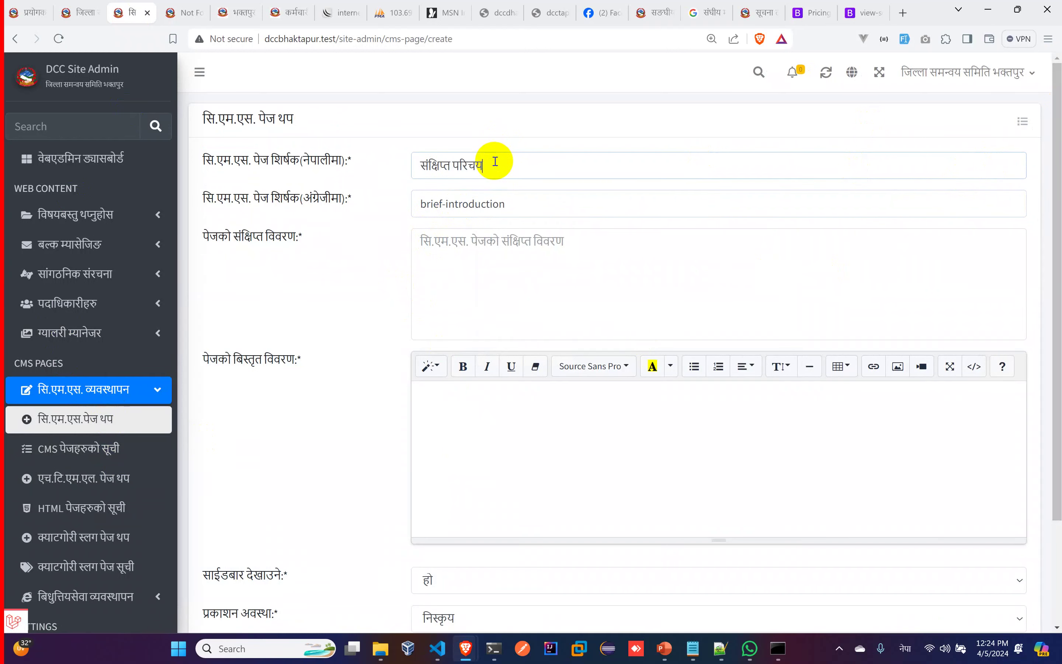
pyautogui.hotkey('ctrl', 'a')
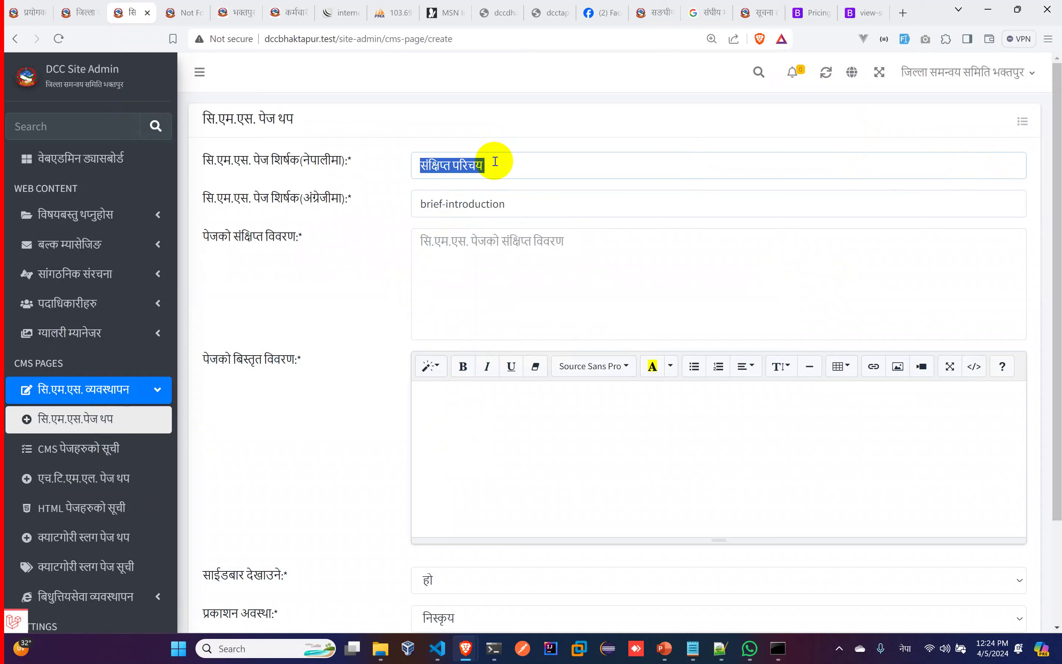
# Copy the full संक्षिप्त परिचय paragraph from the dccbhaktapur.gov.np home page
pyautogui.click(471, 263)
pyautogui.click(236, 14)
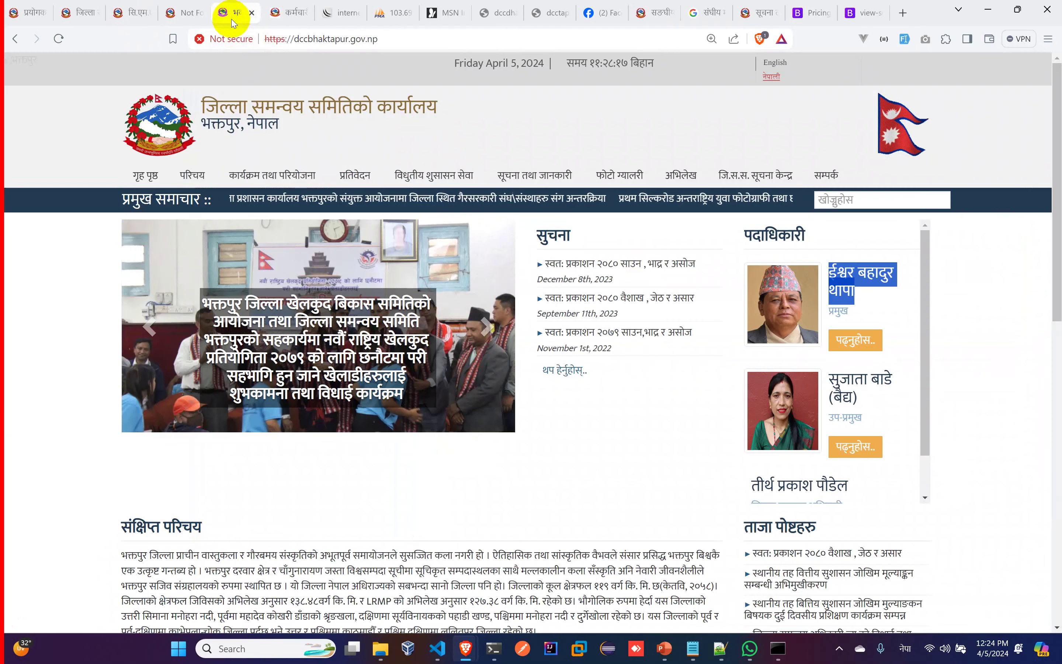
pyautogui.scroll(-3, 416, 360)
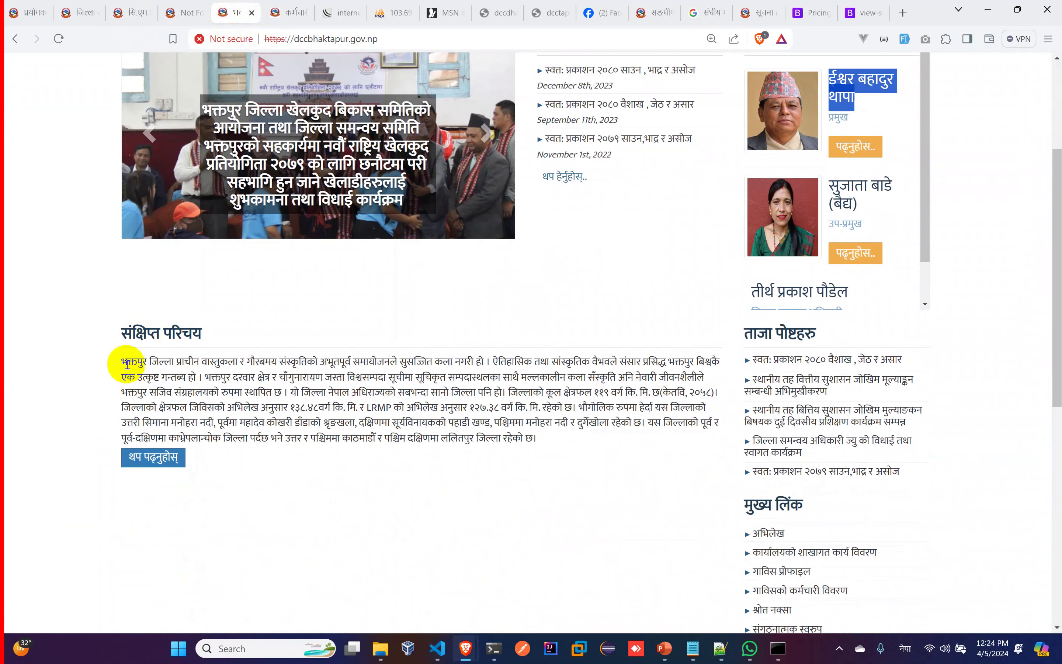
pyautogui.moveTo(127, 364); pyautogui.dragTo(525, 471)
pyautogui.hotkey('ctrl', 'c')
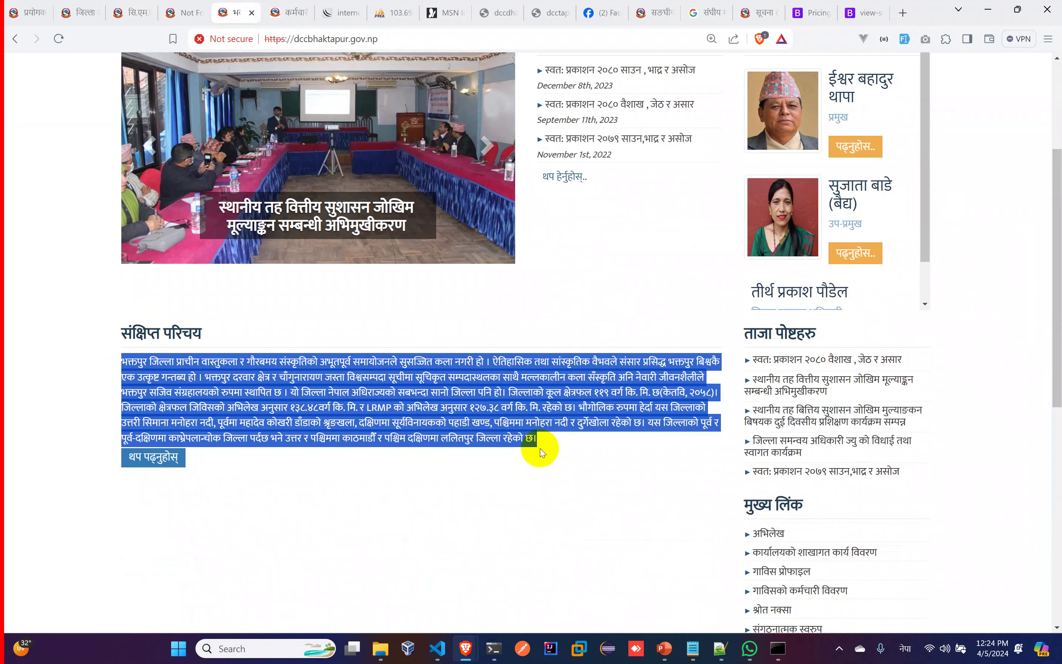
# Paste the copied paragraph as the CMS page's short description and cut everything from "यो जिल्ला नेपाल" onward
pyautogui.click(185, 12)
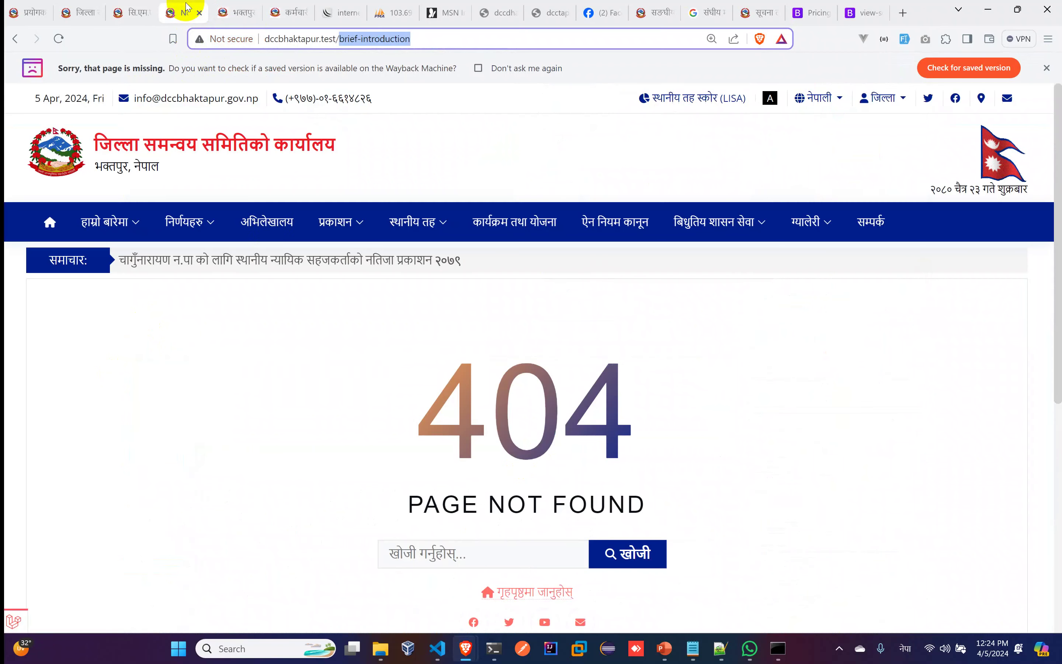
pyautogui.click(125, 14)
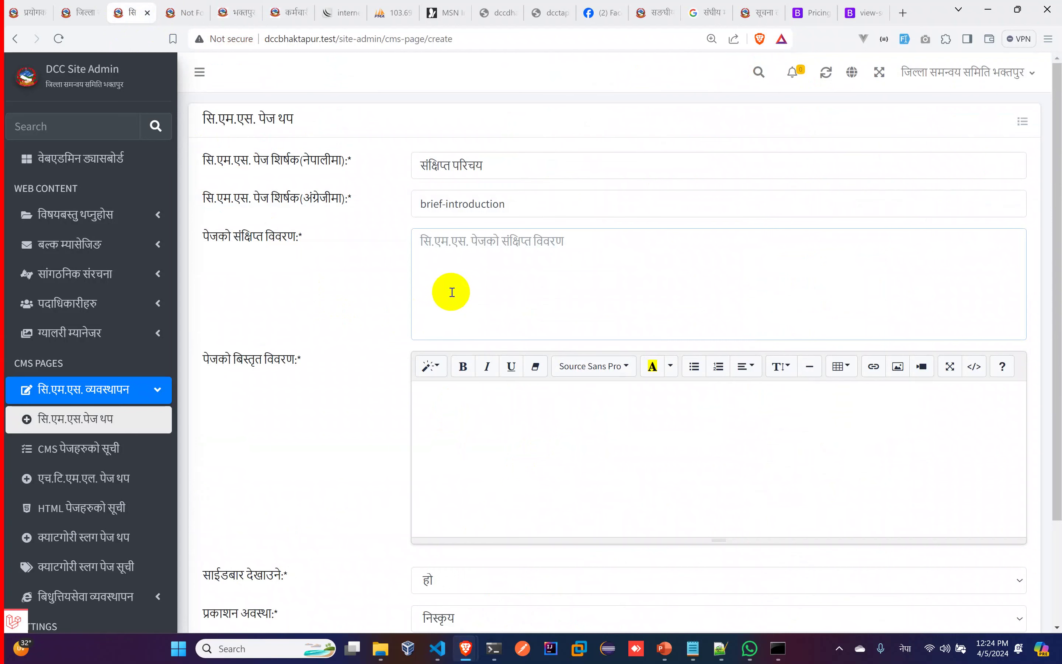
pyautogui.click(451, 292)
pyautogui.hotkey('ctrl', 'v')
pyautogui.scroll(5, 712, 245)
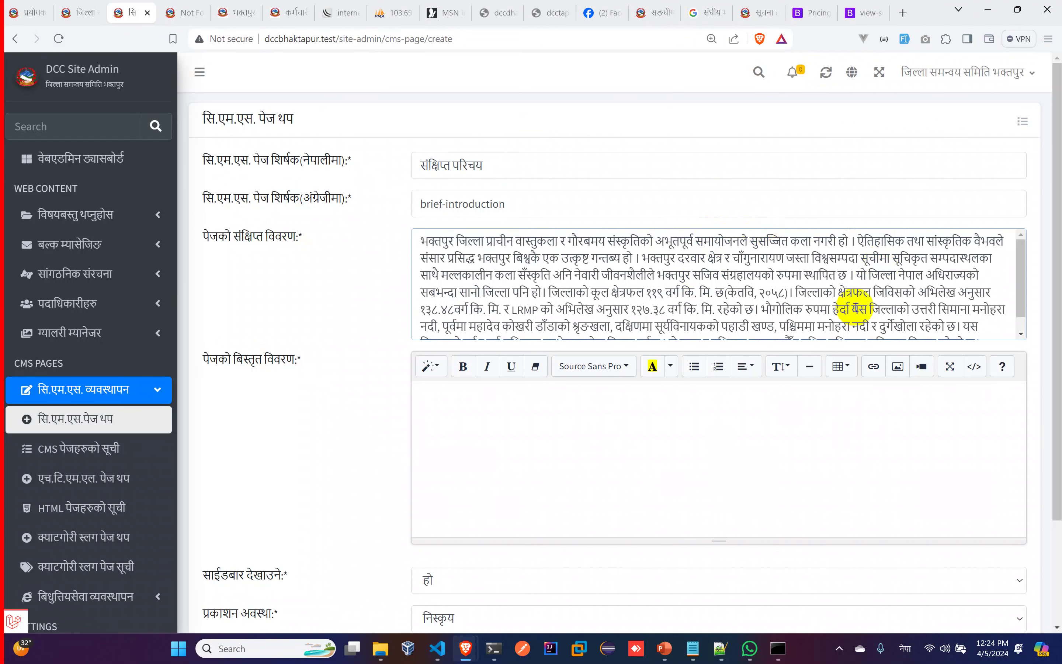
pyautogui.moveTo(856, 276); pyautogui.dragTo(988, 356)
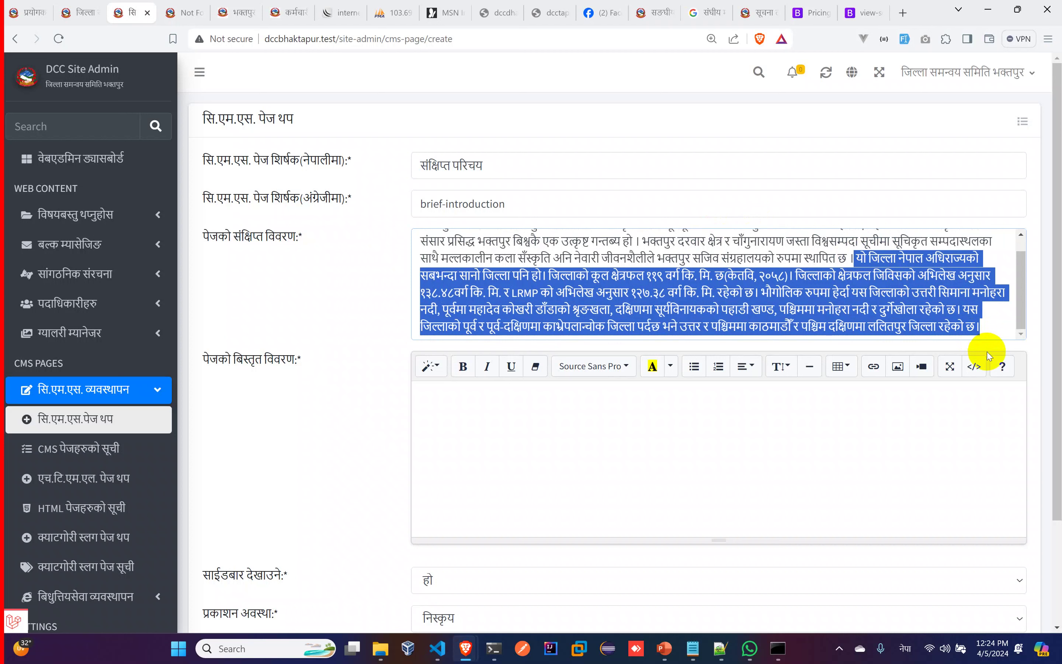
pyautogui.hotkey('ctrl', 'x')
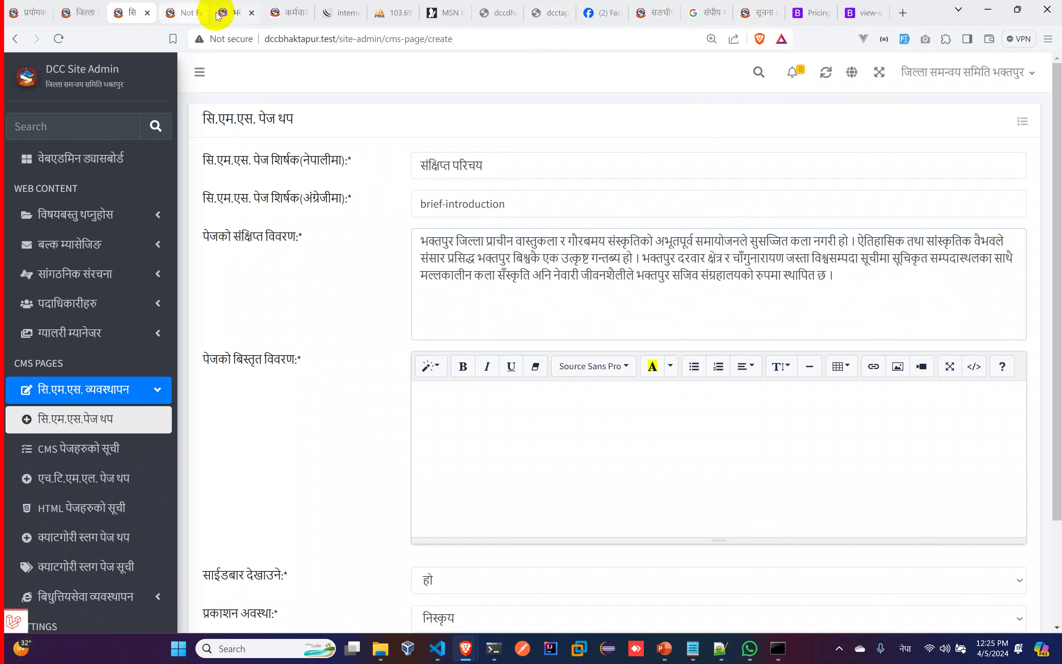
# Copy the full introduction paragraph from the live site again and paste it into the page's detailed description
pyautogui.click(238, 12)
pyautogui.click(287, 12)
pyautogui.click(228, 12)
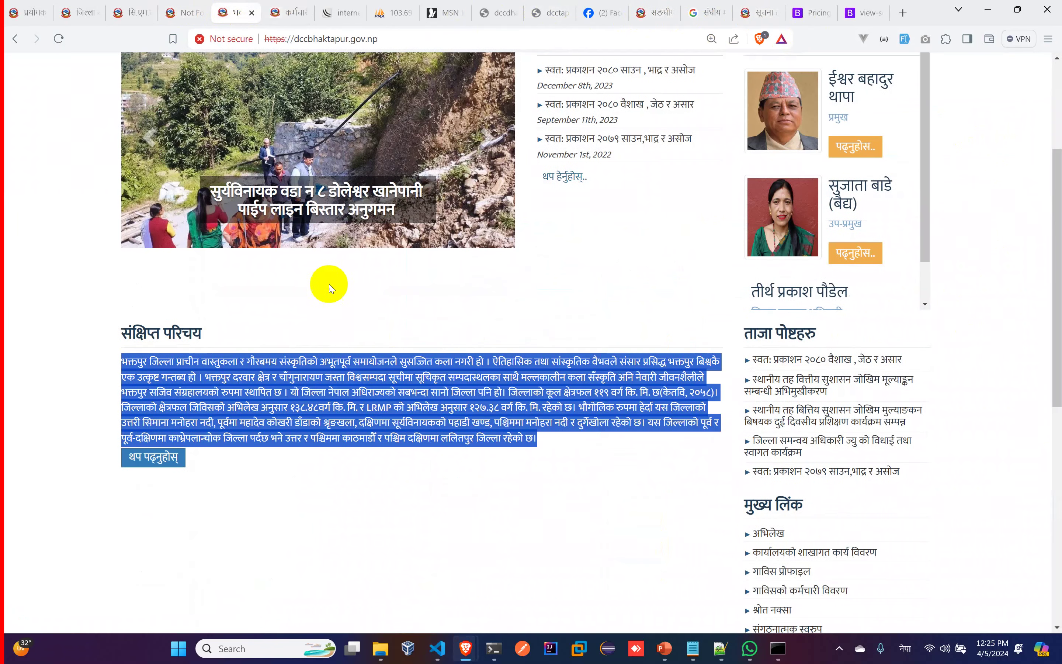
pyautogui.click(177, 20)
pyautogui.click(125, 15)
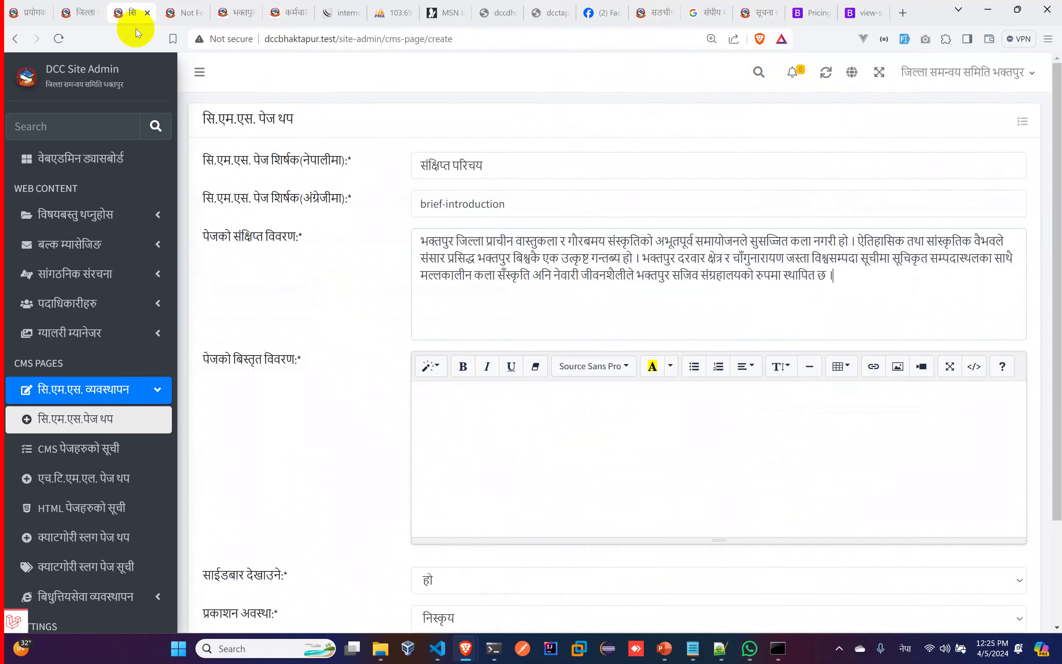
pyautogui.hotkey('ctrl', 'v')
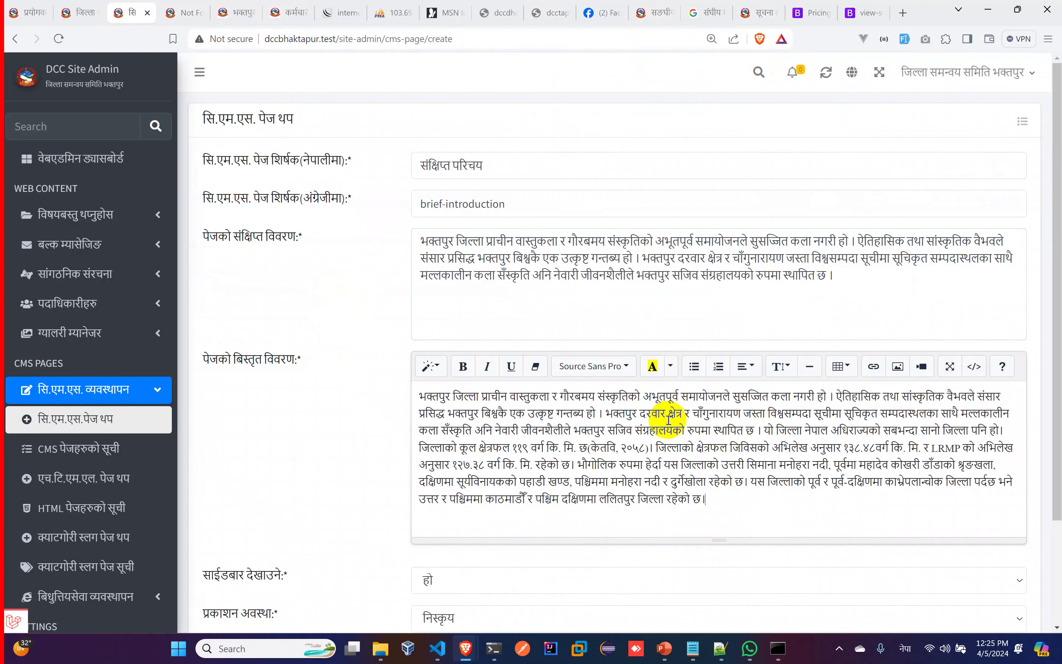
# Split the detailed description into two paragraphs before "यो जिल्ला नेपाल" and justify all of its text
pyautogui.click(760, 431)
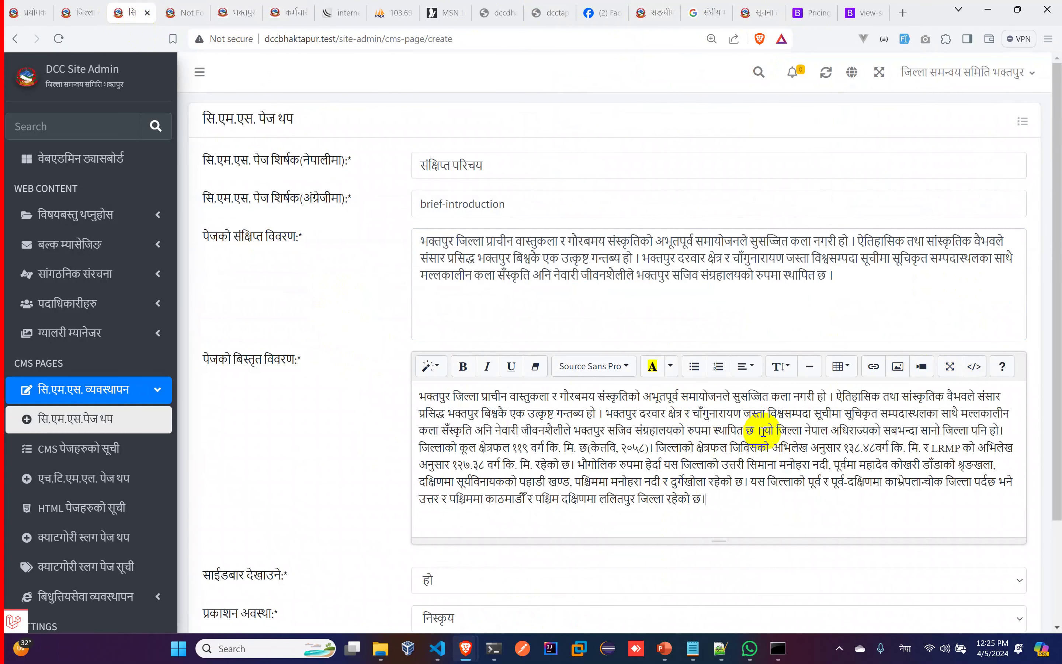
pyautogui.press('Return')
pyautogui.hotkey('ctrl', 'a')
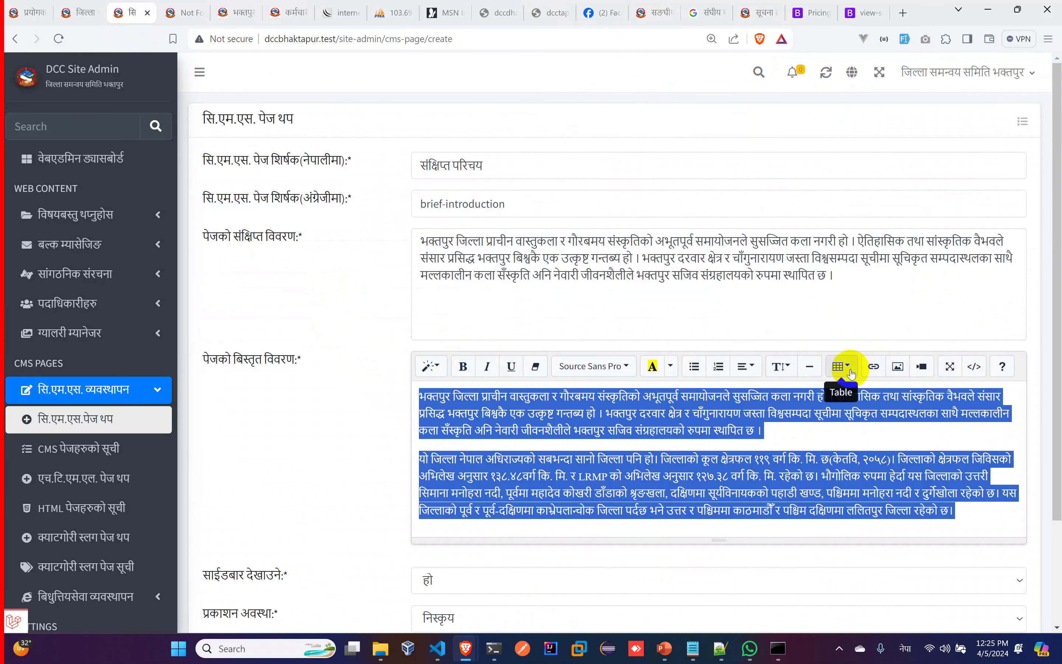
pyautogui.click(755, 373)
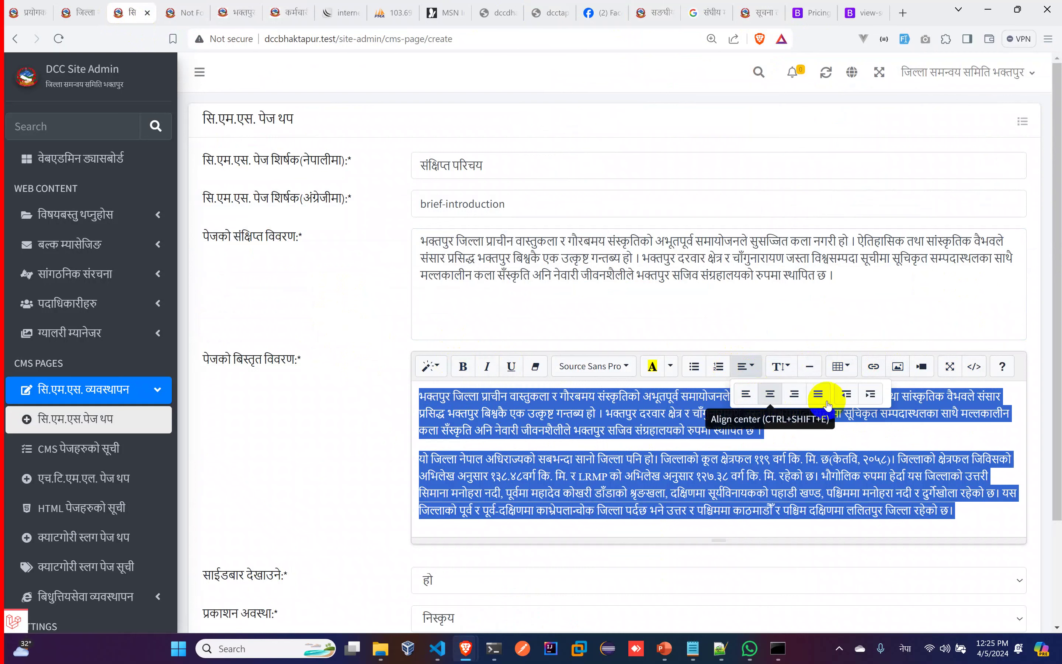
pyautogui.click(812, 393)
# Add an empty line after the first detail paragraph and upload image.jpg to the file manager's dbbackup folder for insertion
pyautogui.click(782, 434)
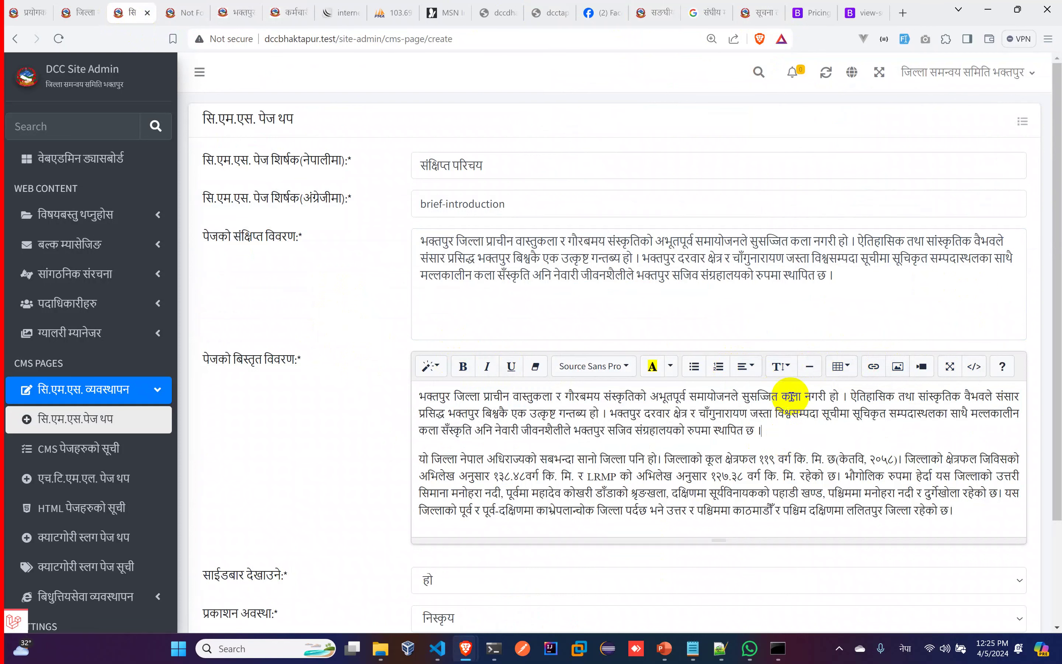
pyautogui.press('Return')
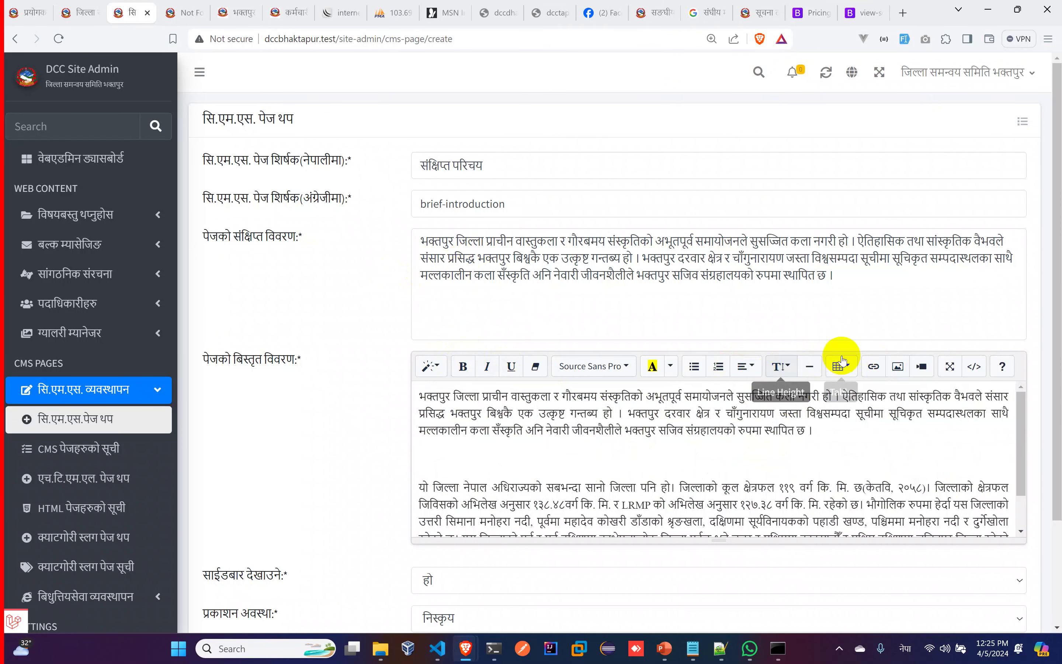
pyautogui.click(906, 364)
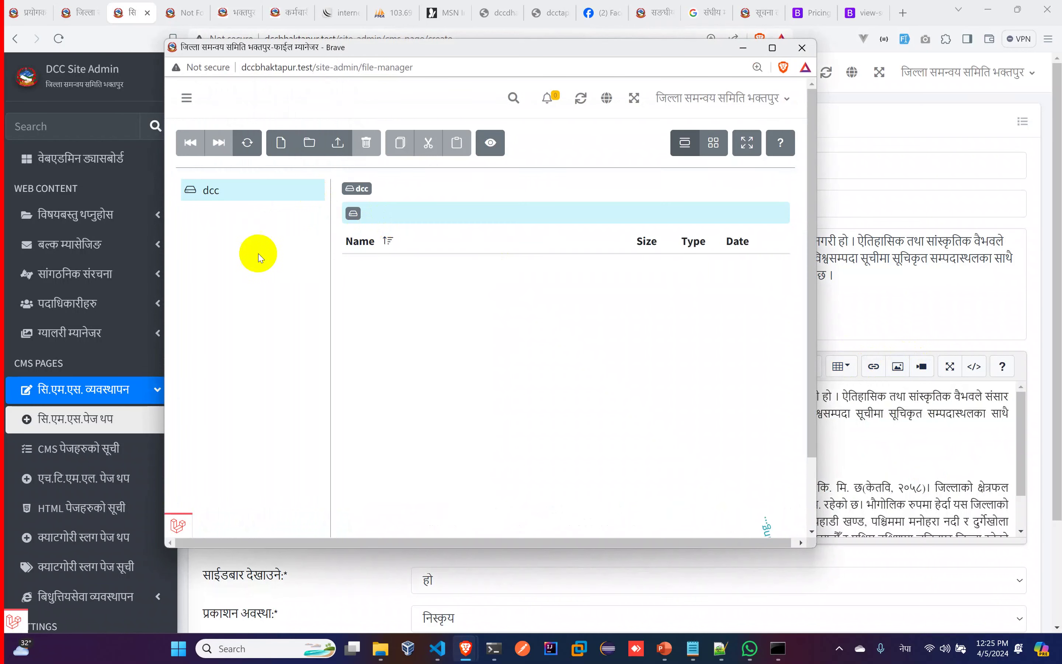
pyautogui.doubleClick(380, 266)
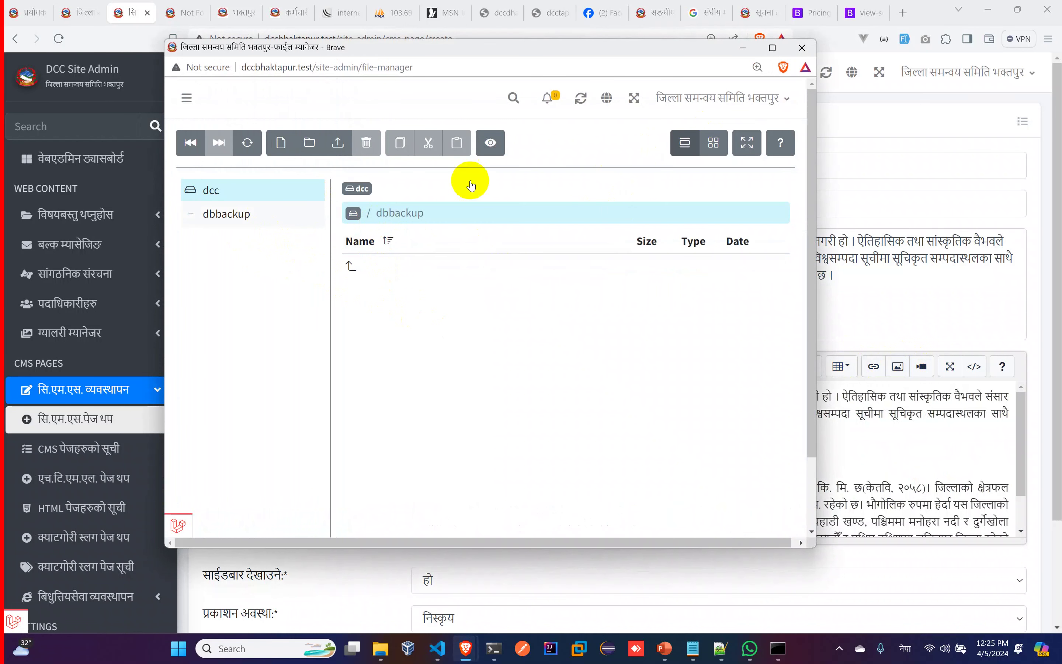
pyautogui.click(338, 143)
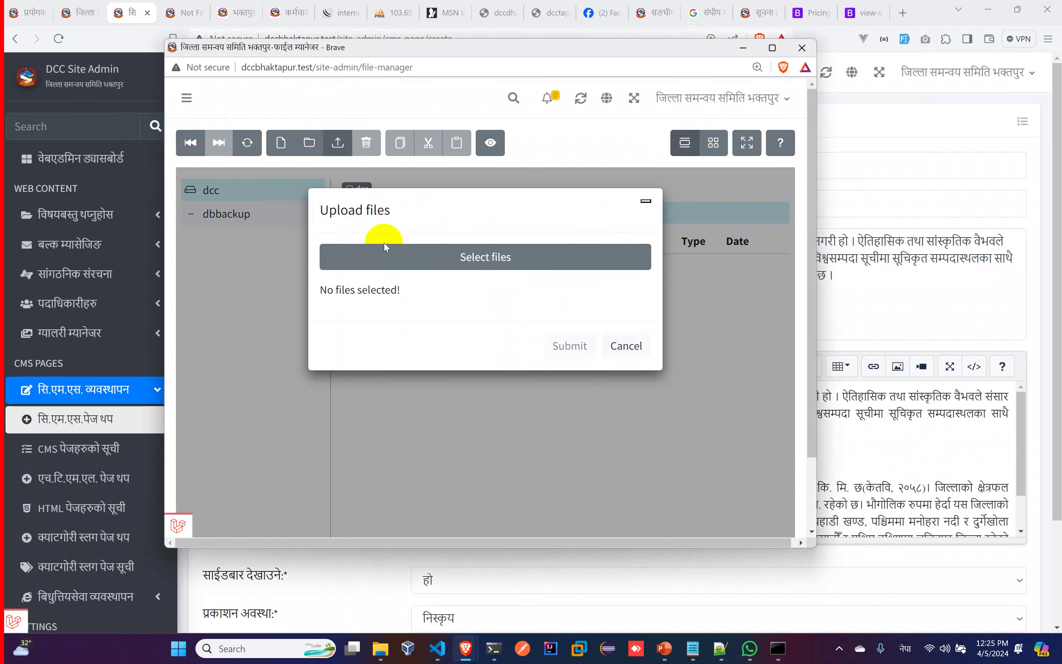
pyautogui.click(476, 258)
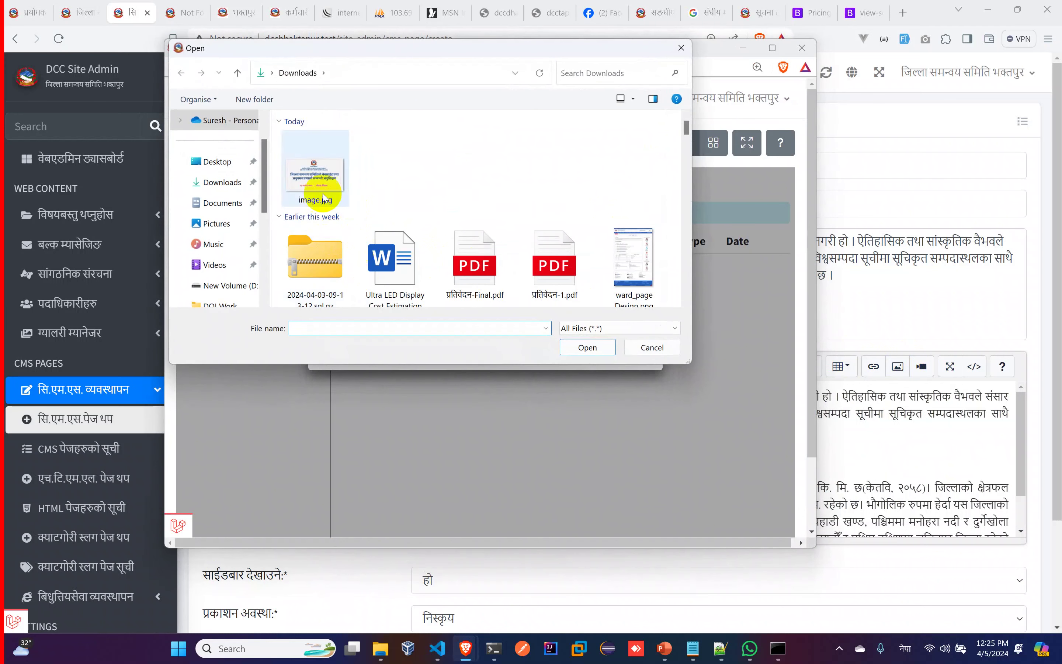
pyautogui.doubleClick(315, 189)
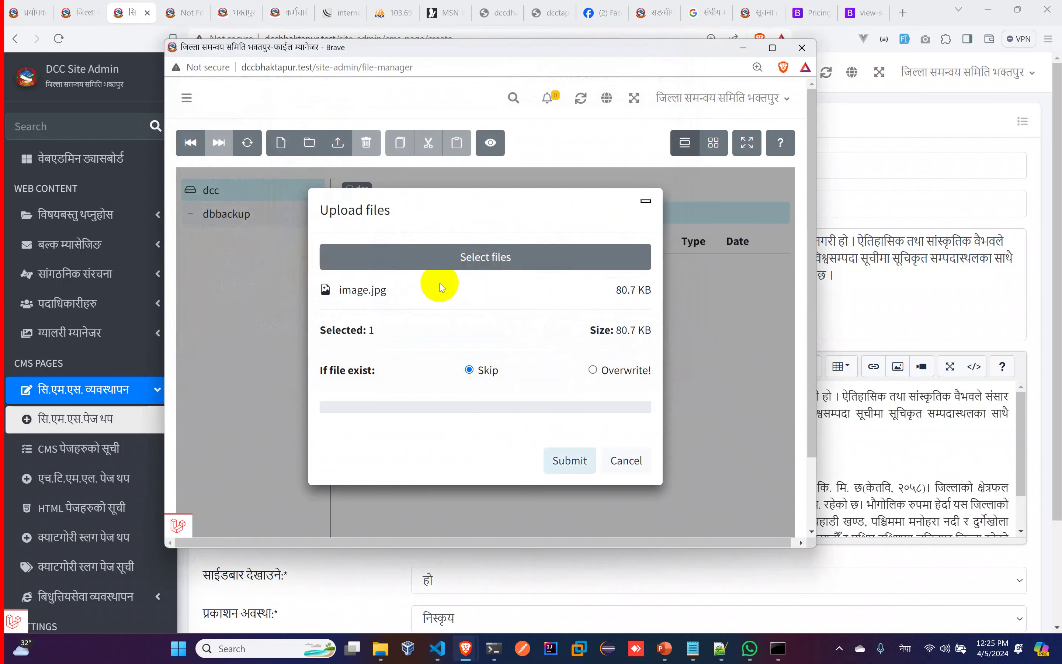
pyautogui.click(567, 465)
# Try to insert the uploaded image file into the detailed description
pyautogui.doubleClick(387, 292)
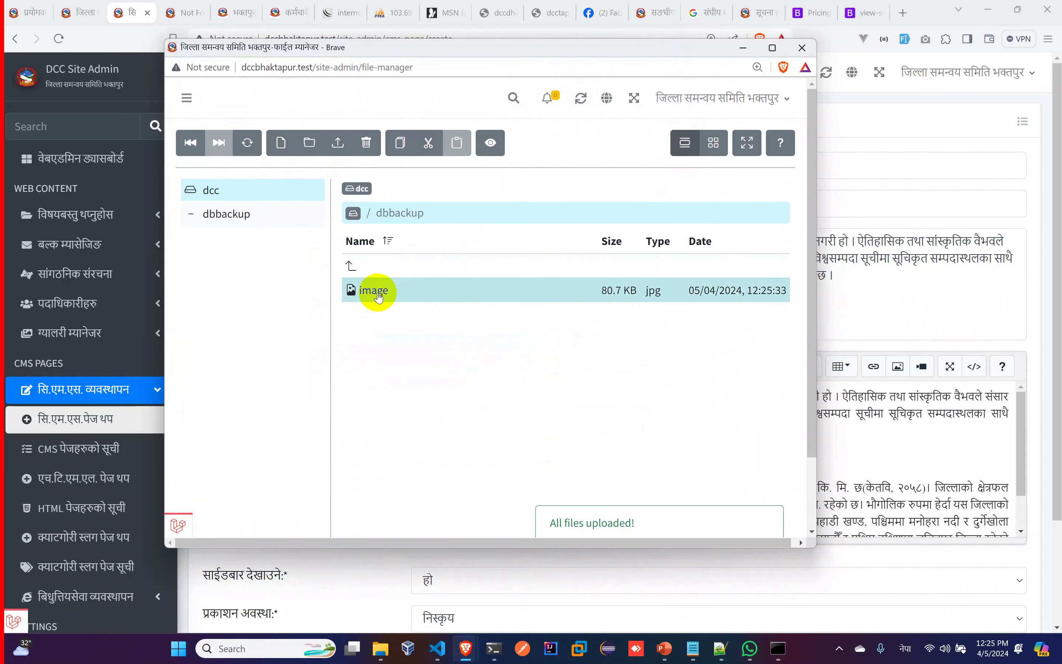
pyautogui.scroll(-1, 674, 433)
pyautogui.scroll(1, 674, 433)
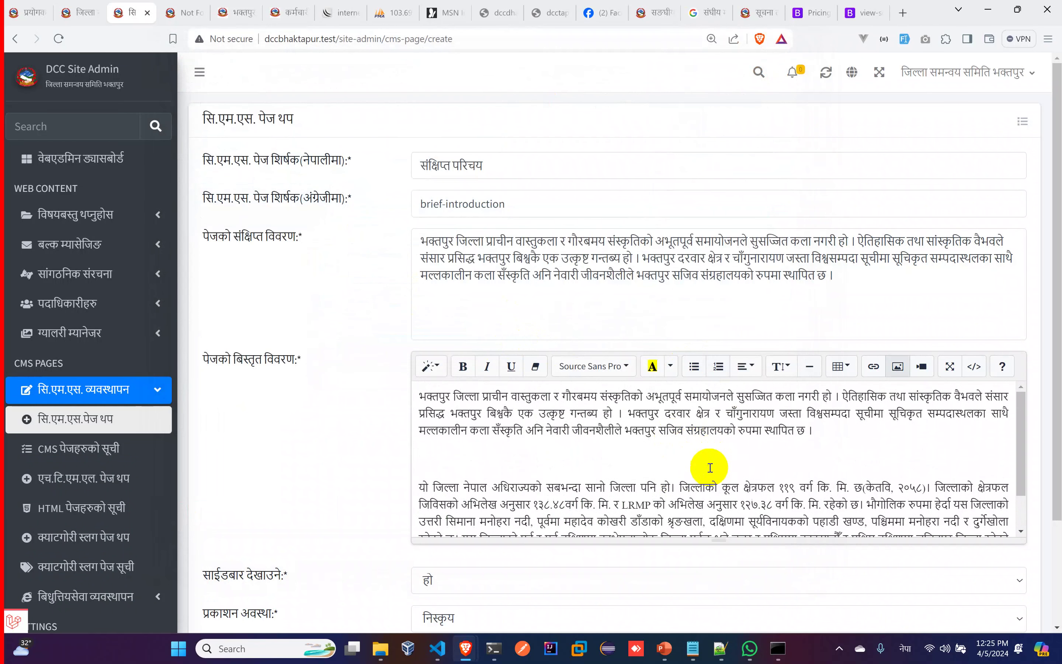
# Try again to insert the image from the dbbackup folder on the empty line between the two detail paragraphs
pyautogui.click(827, 442)
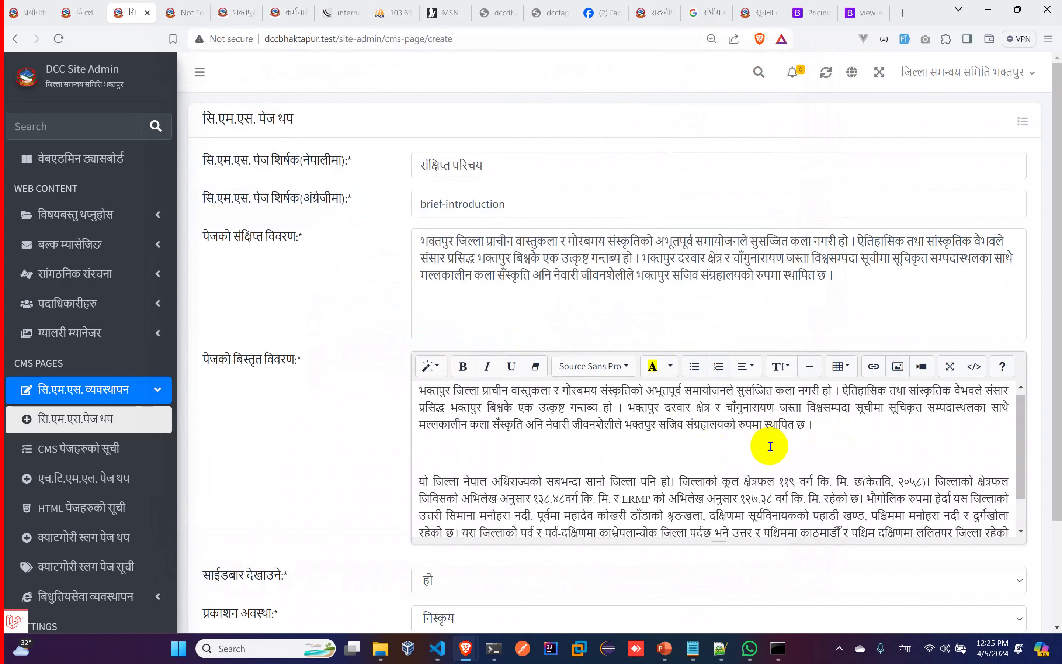
pyautogui.scroll(-1, 786, 448)
pyautogui.click(909, 367)
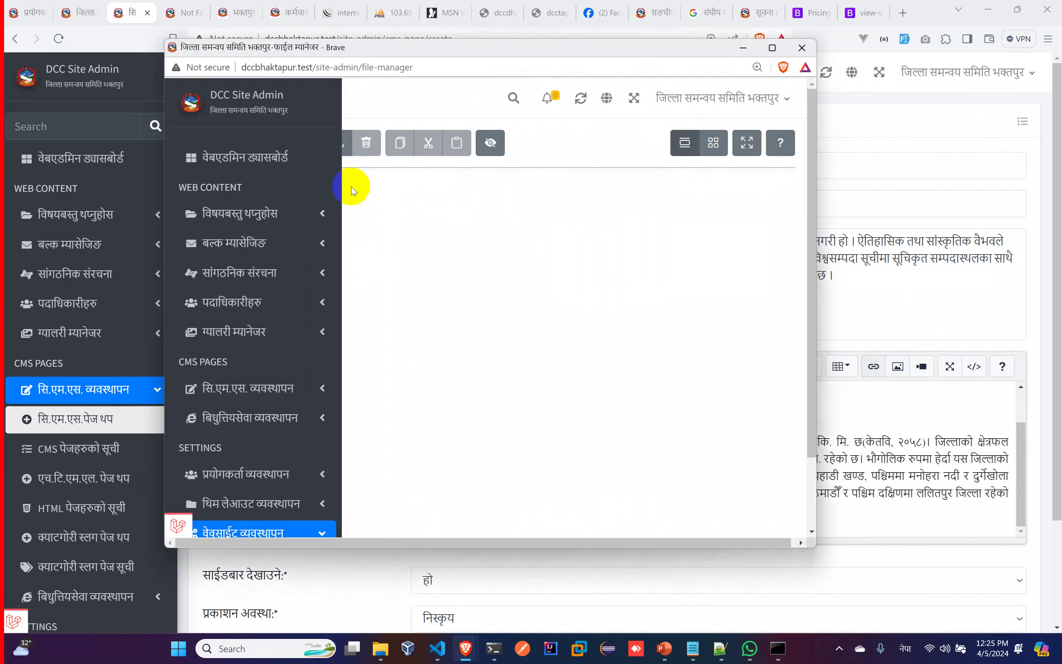
pyautogui.doubleClick(381, 269)
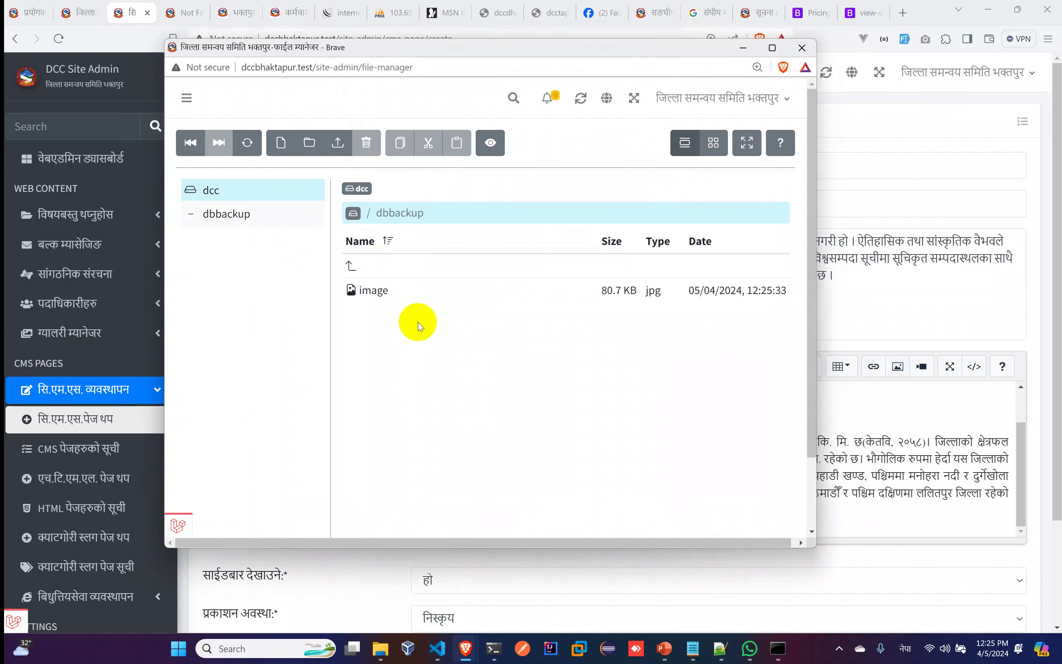
pyautogui.click(377, 290)
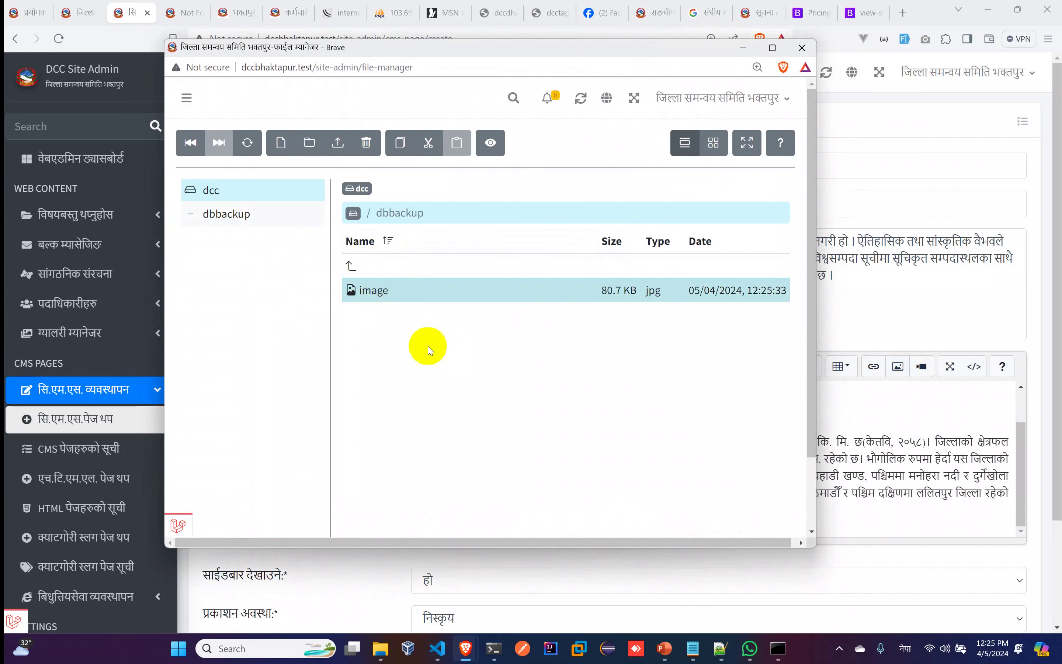
pyautogui.doubleClick(377, 290)
pyautogui.scroll(2, 698, 422)
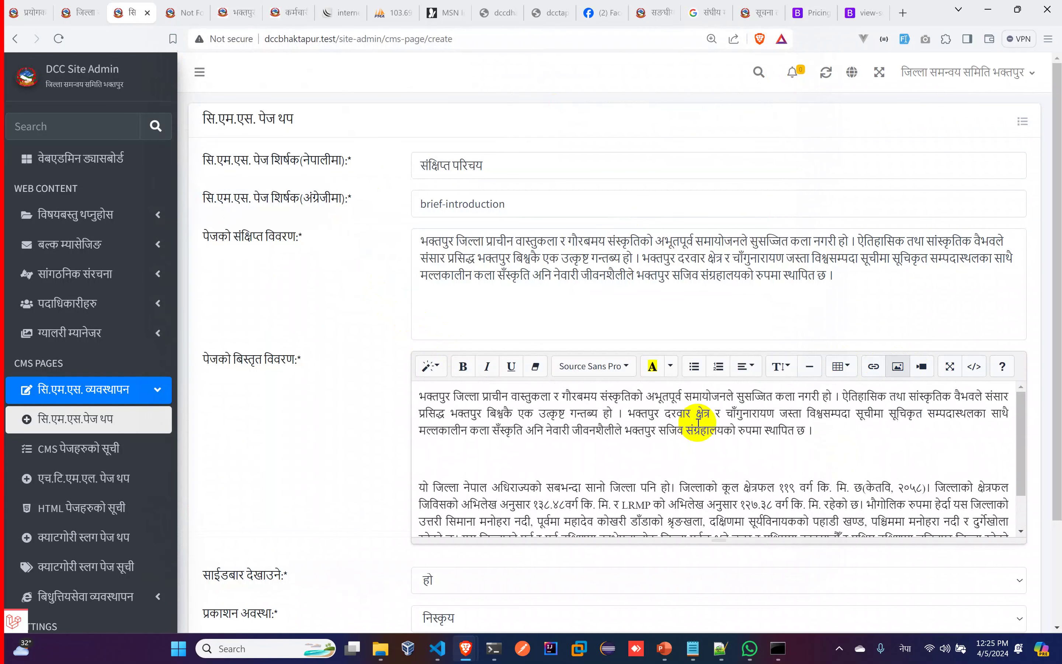
# Remove the empty line between the two paragraphs of the detailed description
pyautogui.scroll(-2, 698, 422)
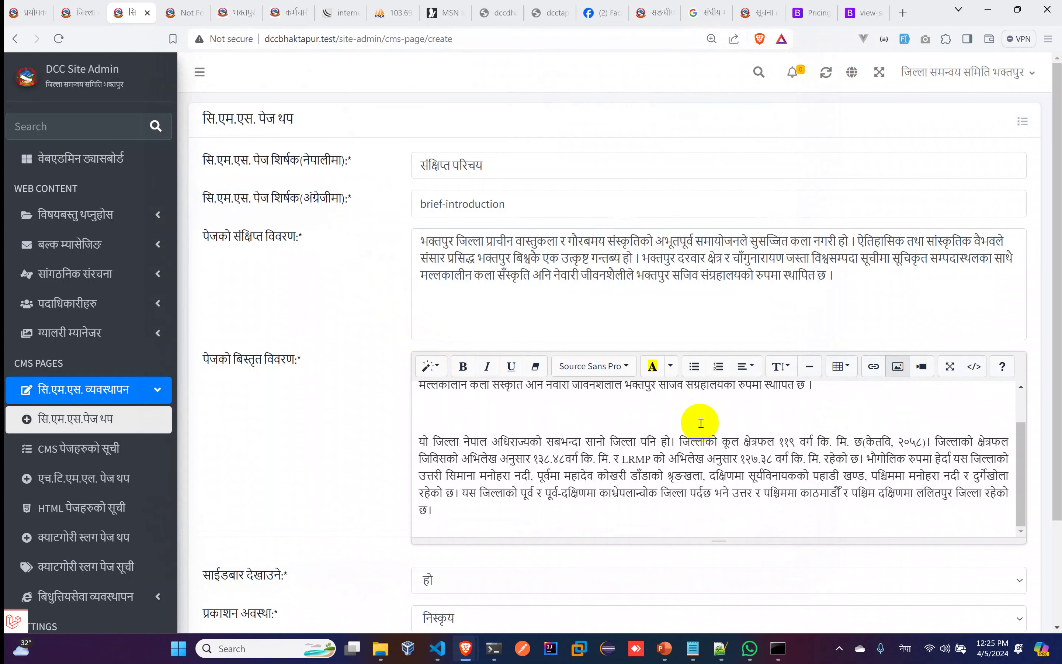
pyautogui.click(920, 366)
pyautogui.click(688, 92)
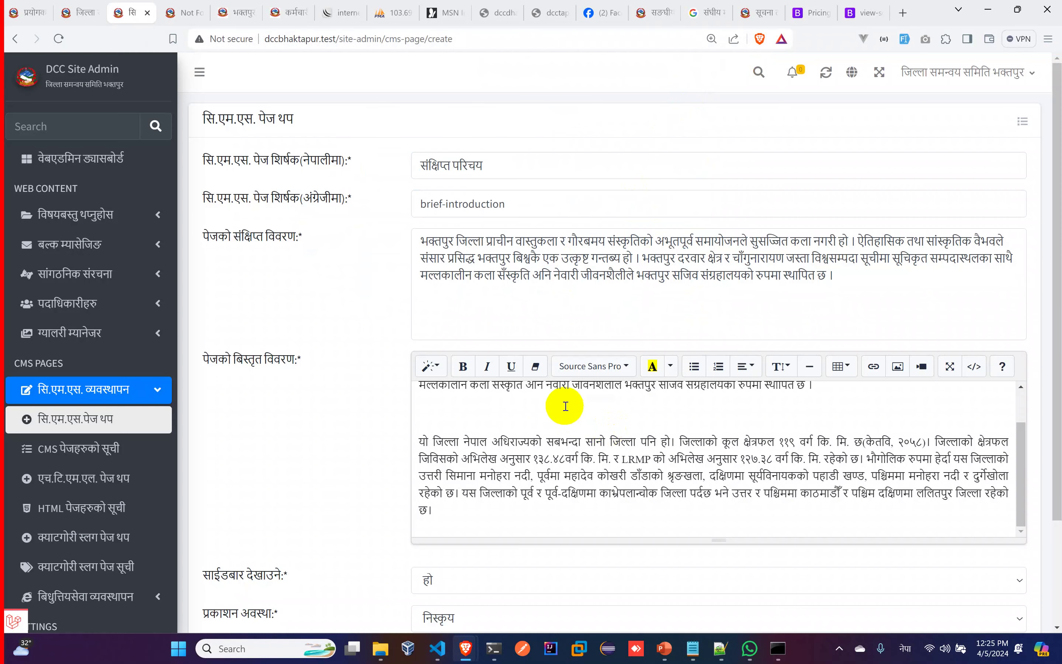
pyautogui.scroll(2, 512, 408)
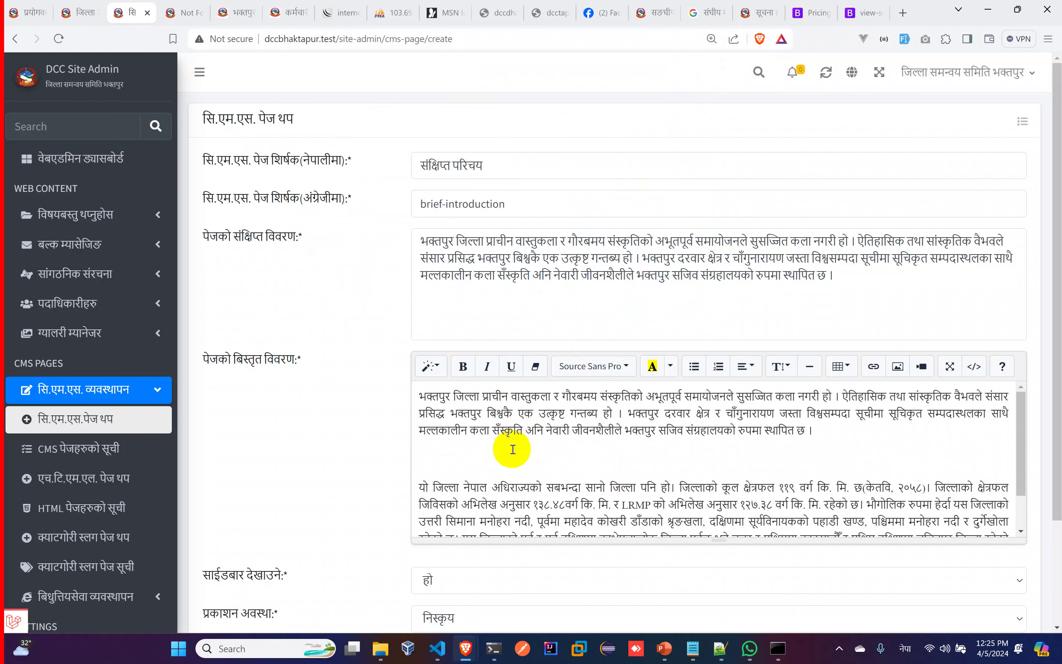
pyautogui.press('BackSpace')
# Choose image.jpg from Downloads as the page's cover photo and save the new CMS page
pyautogui.scroll(-1, 505, 446)
pyautogui.scroll(-3, 439, 546)
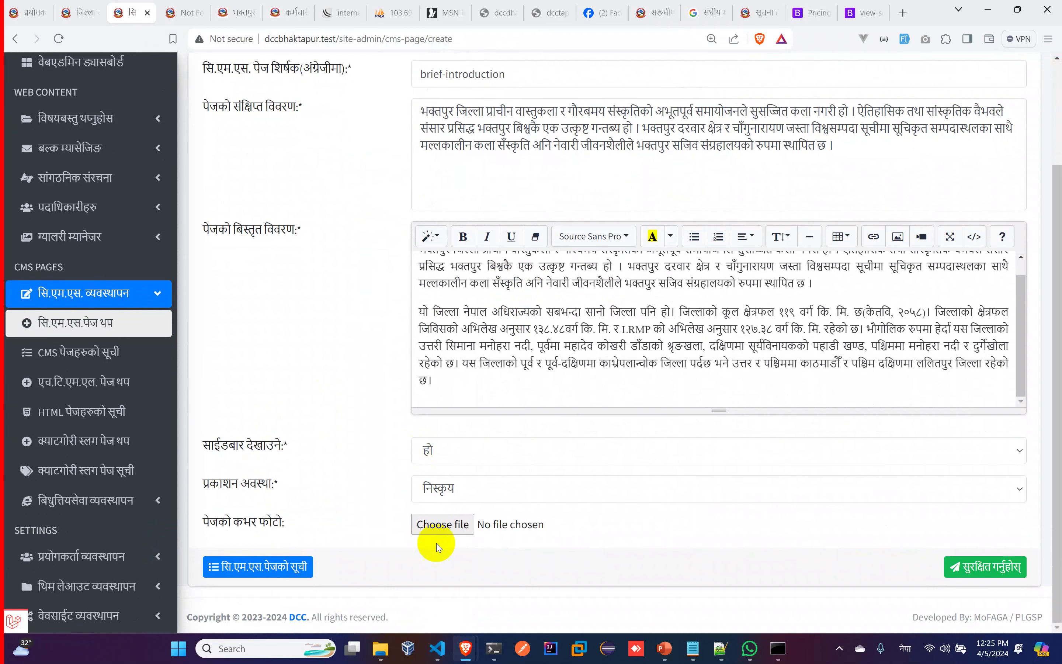
pyautogui.click(457, 523)
pyautogui.doubleClick(147, 136)
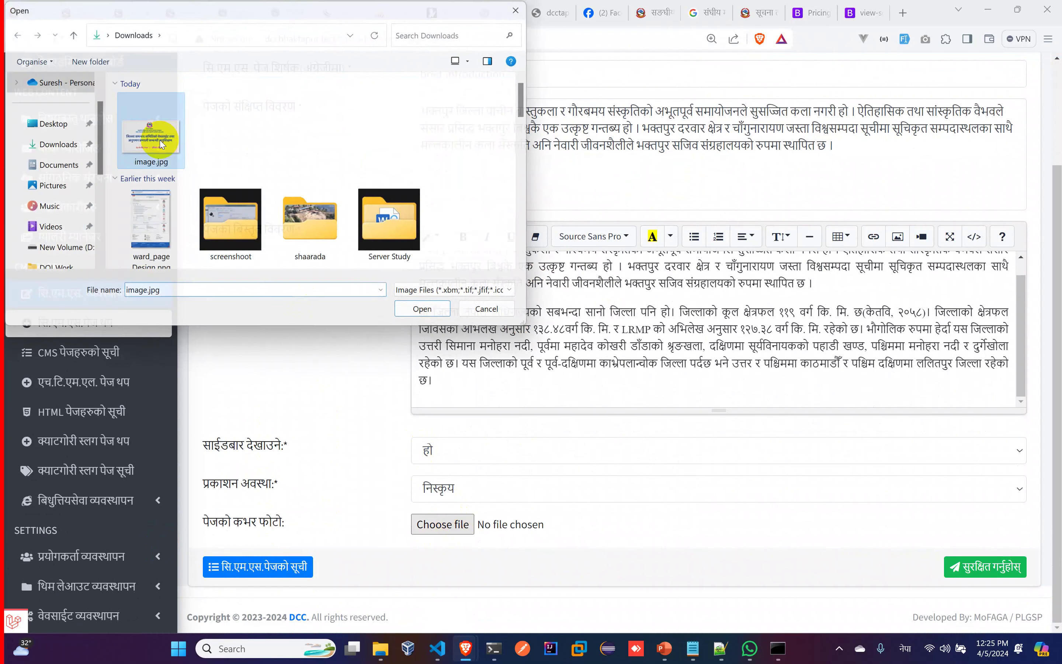
pyautogui.scroll(-3, 637, 417)
pyautogui.click(1024, 573)
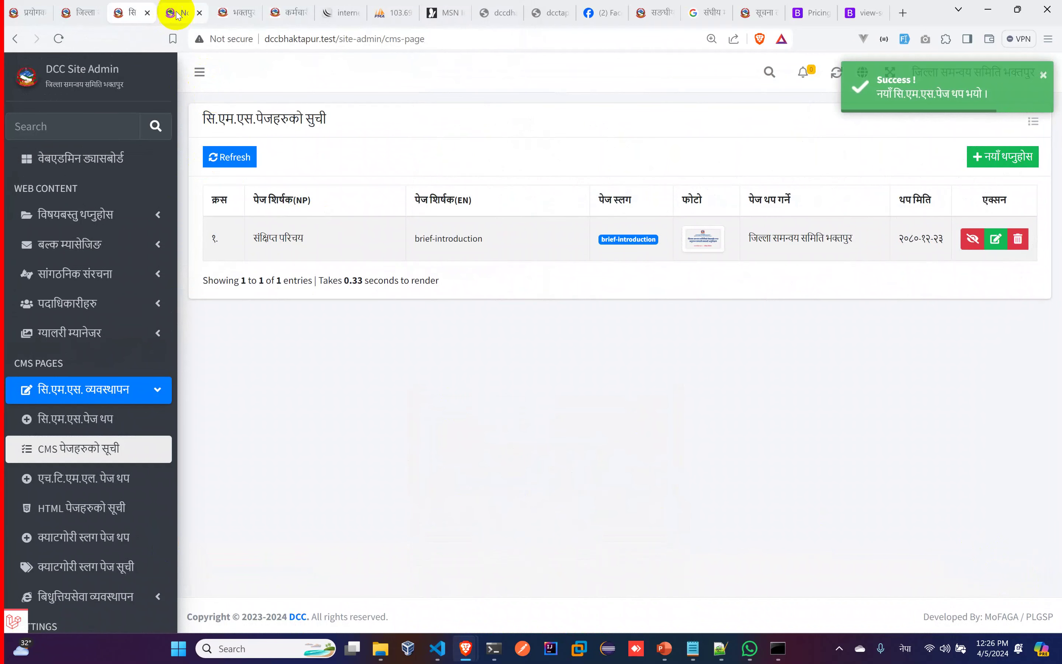
# Reload the public brief-introduction page, check its address, and open the page from its slug in the CMS page list
pyautogui.click(175, 12)
pyautogui.click(58, 39)
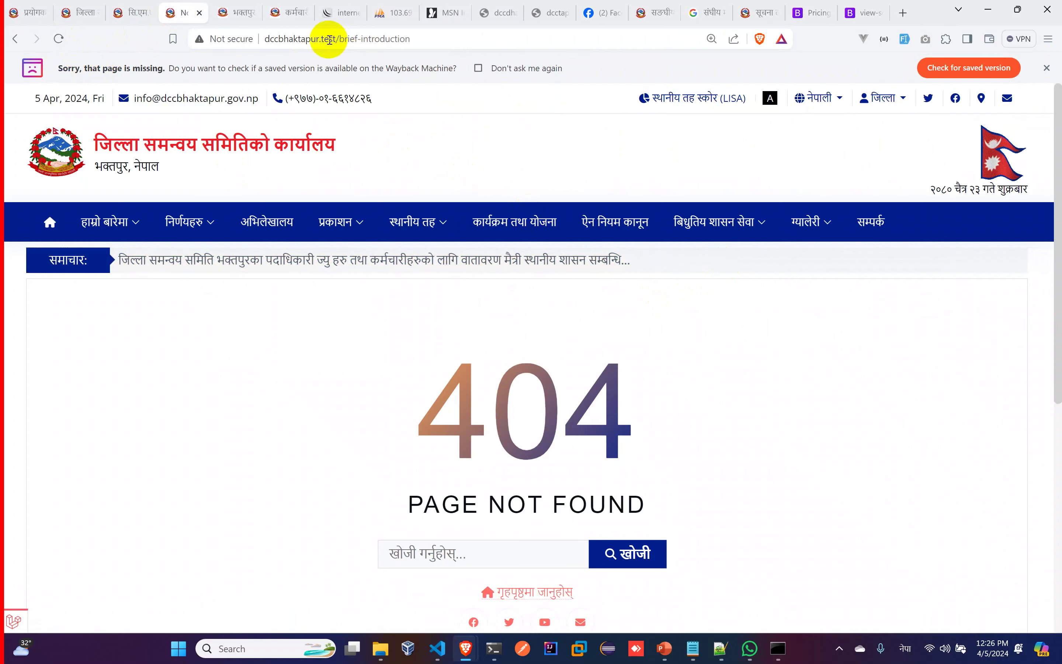
pyautogui.moveTo(341, 39); pyautogui.dragTo(407, 33)
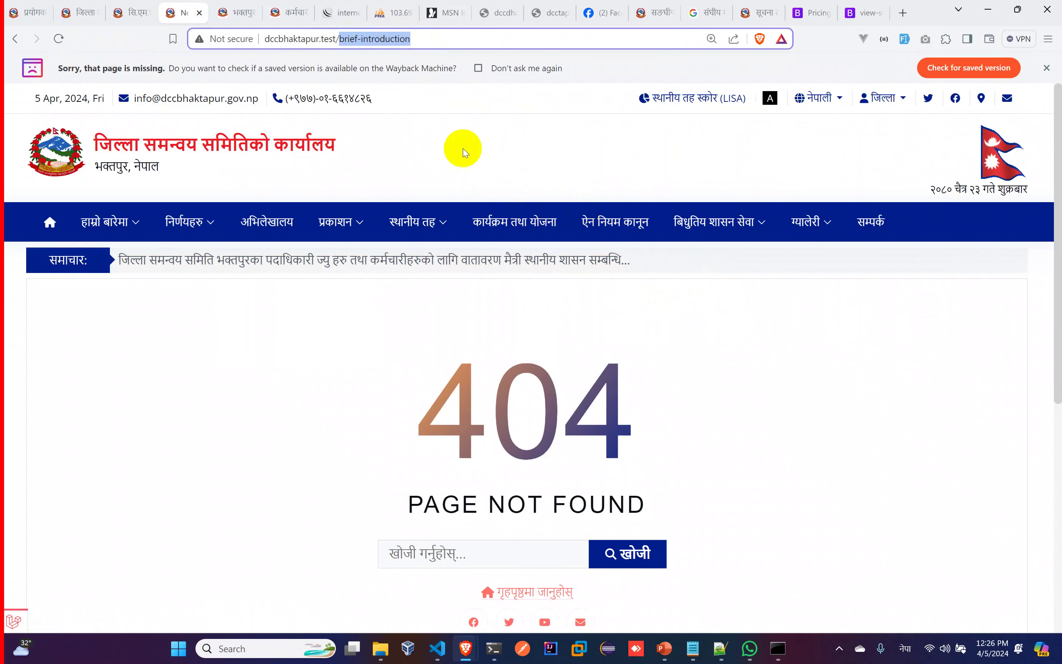
pyautogui.click(127, 13)
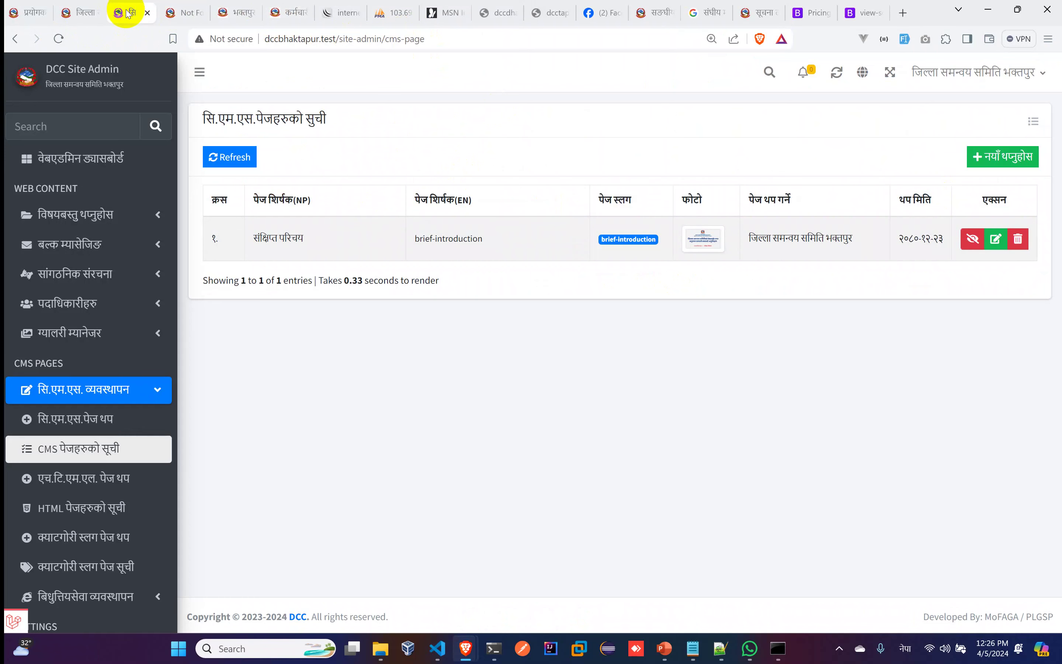
pyautogui.click(632, 246)
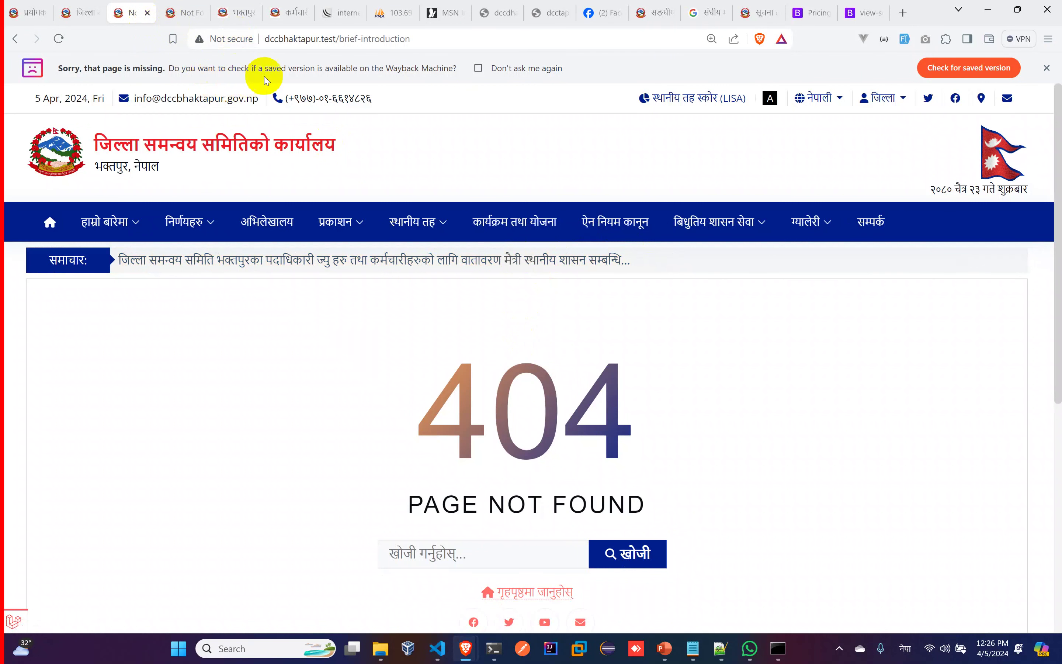
# Return to the site admin dashboard and open the list of CMS pages there
pyautogui.click(67, 14)
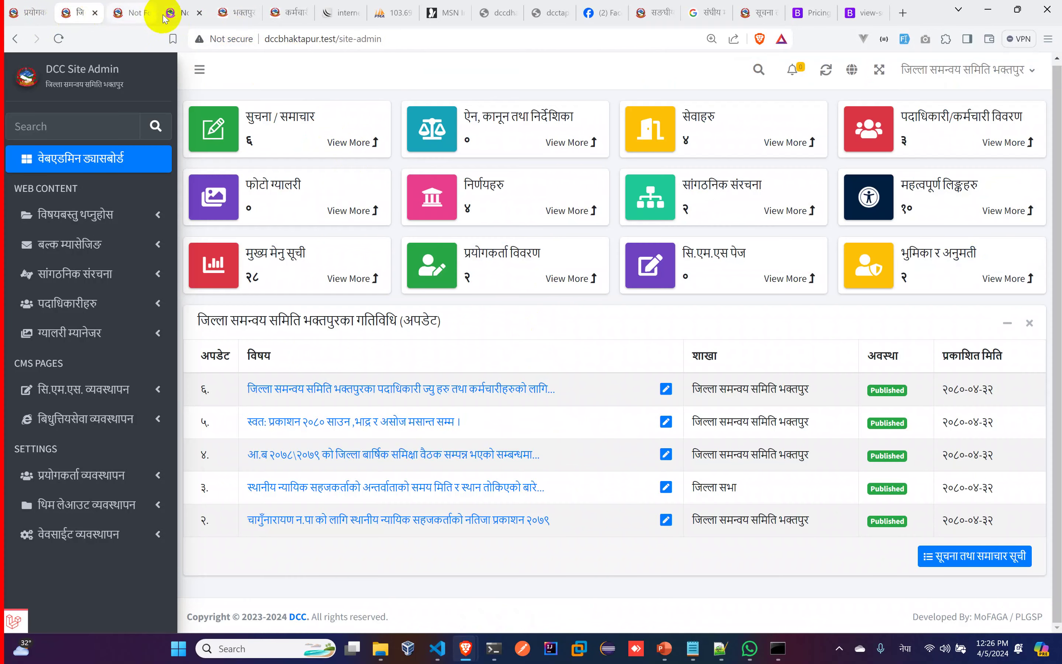
pyautogui.click(187, 13)
pyautogui.click(122, 14)
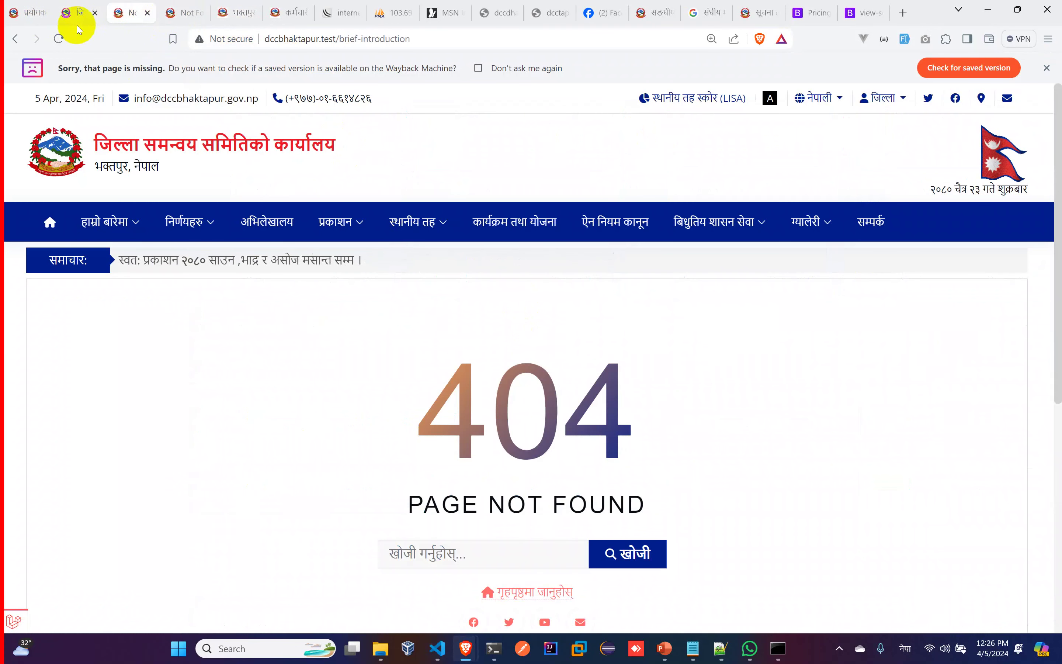
pyautogui.click(71, 16)
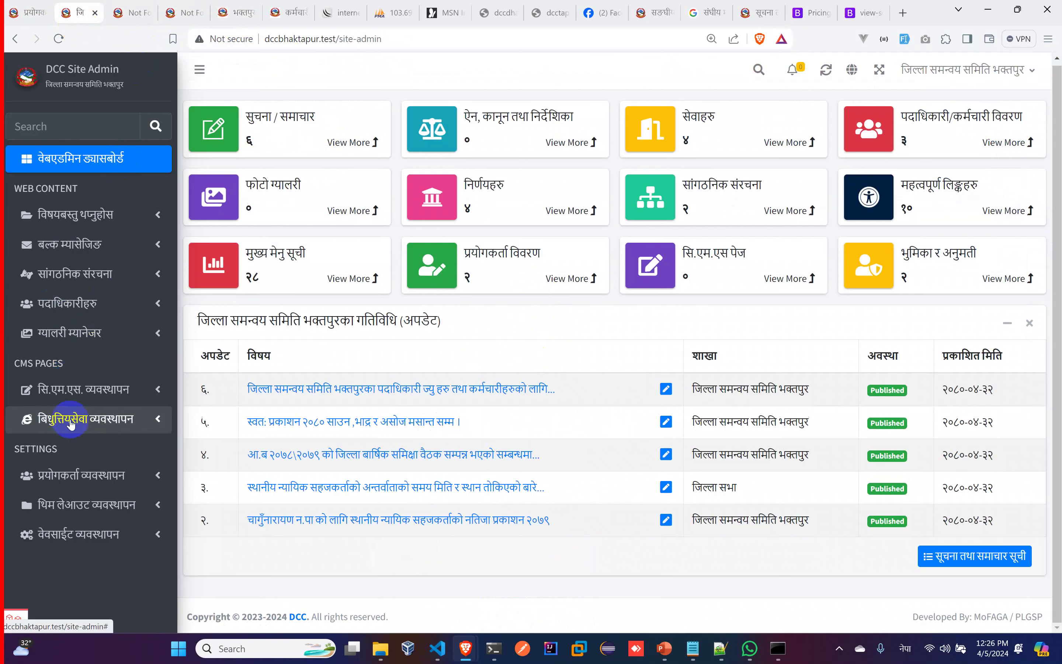
pyautogui.click(79, 389)
pyautogui.click(88, 448)
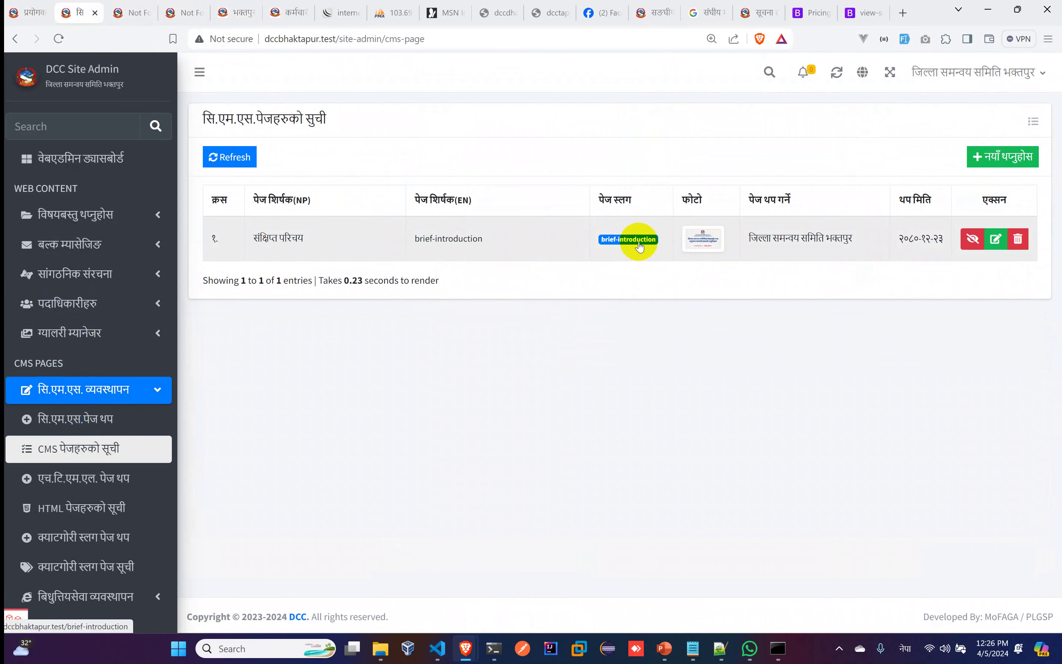
# Close the duplicate public brief-introduction page and return to the CMS page list
pyautogui.click(199, 12)
pyautogui.click(226, 13)
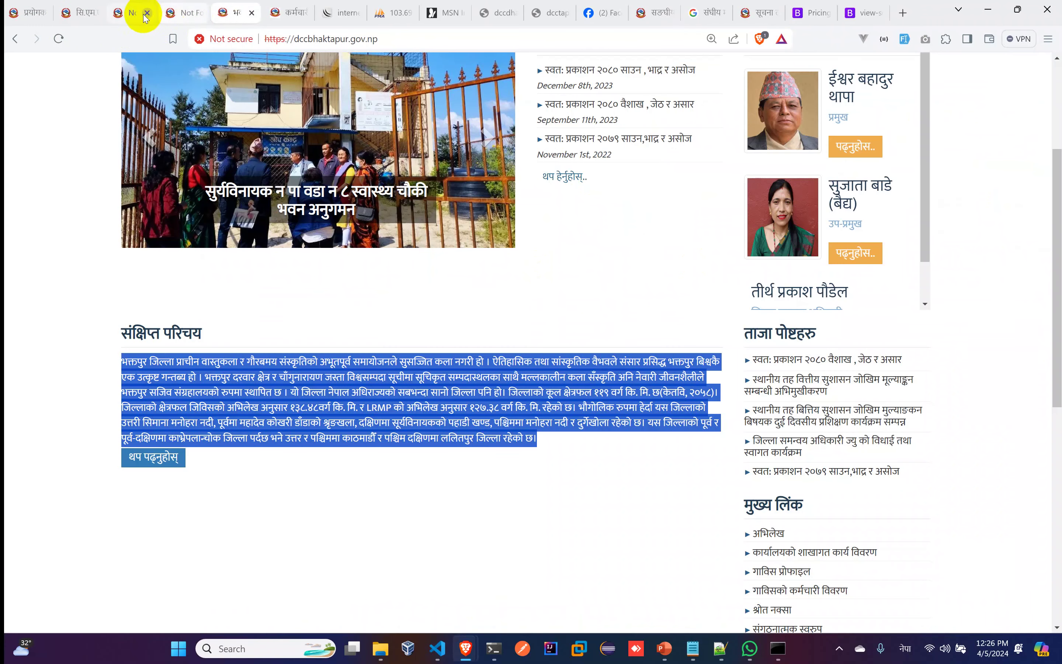
pyautogui.click(35, 16)
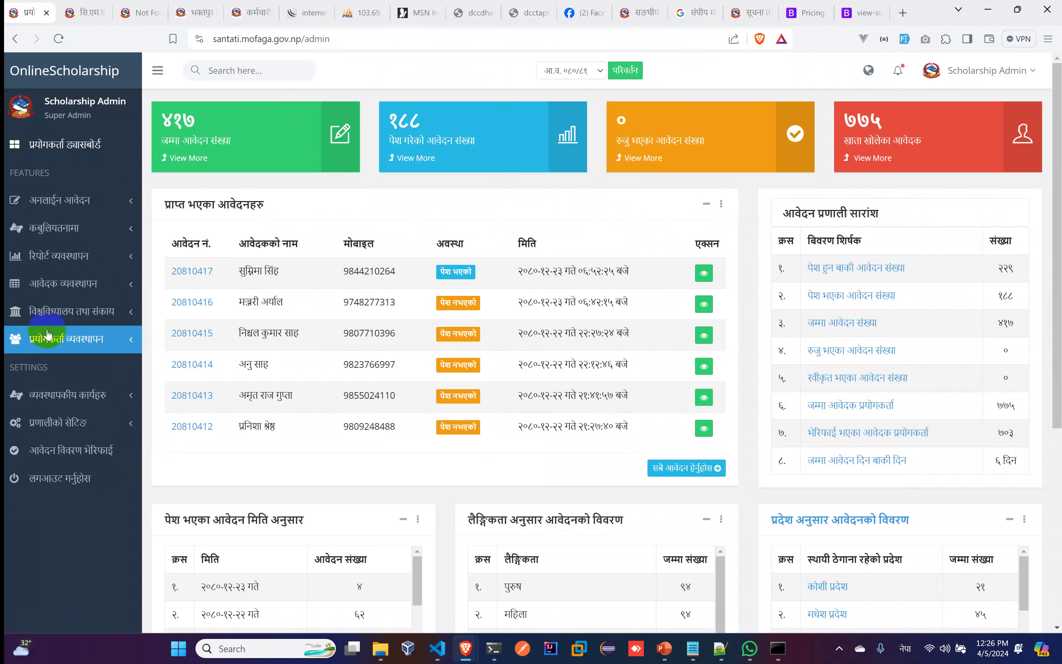
pyautogui.click(85, 12)
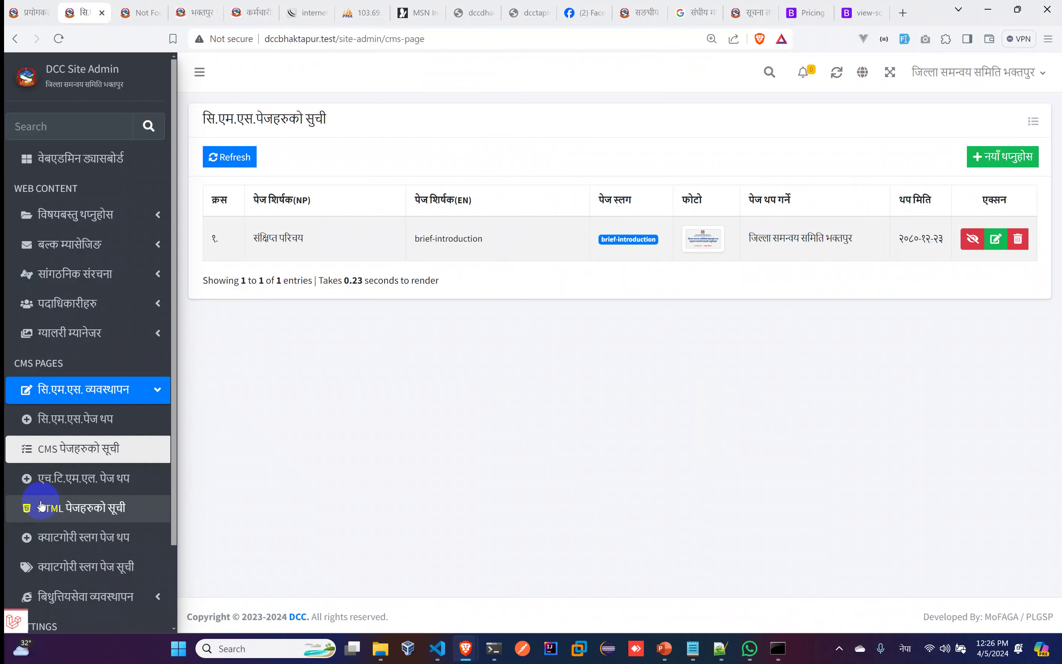
pyautogui.click(92, 403)
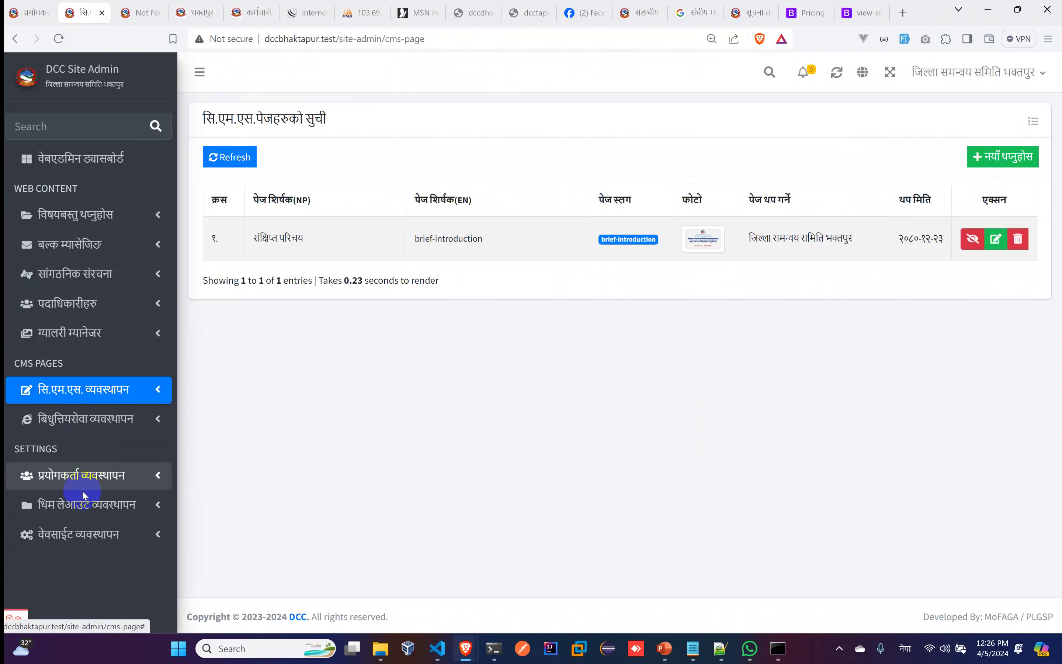
pyautogui.click(83, 389)
pyautogui.click(83, 391)
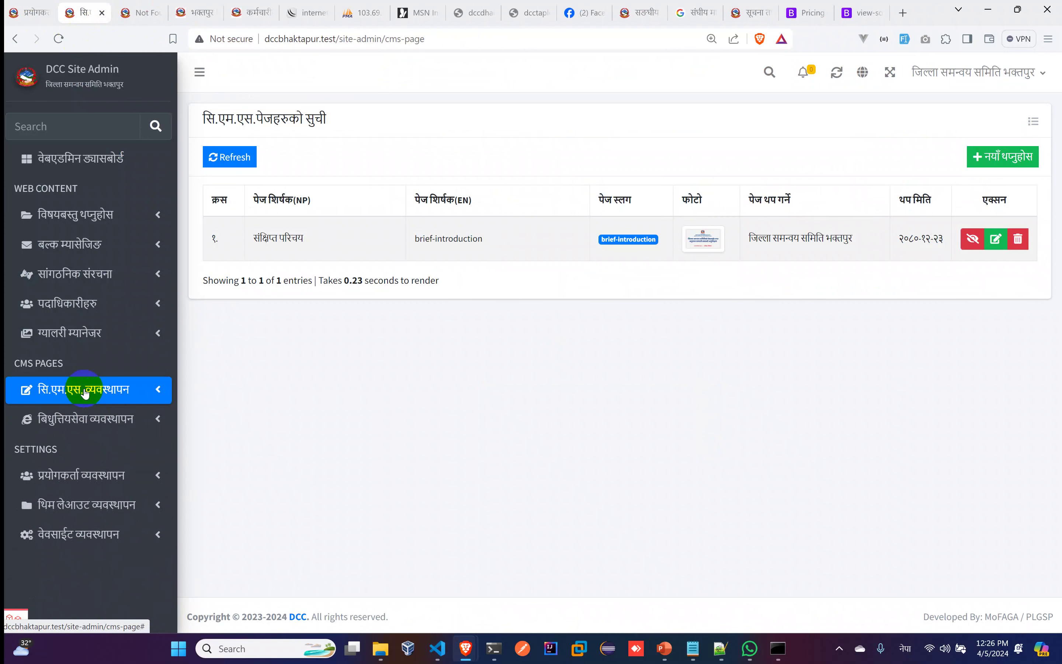
pyautogui.click(80, 391)
pyautogui.click(79, 392)
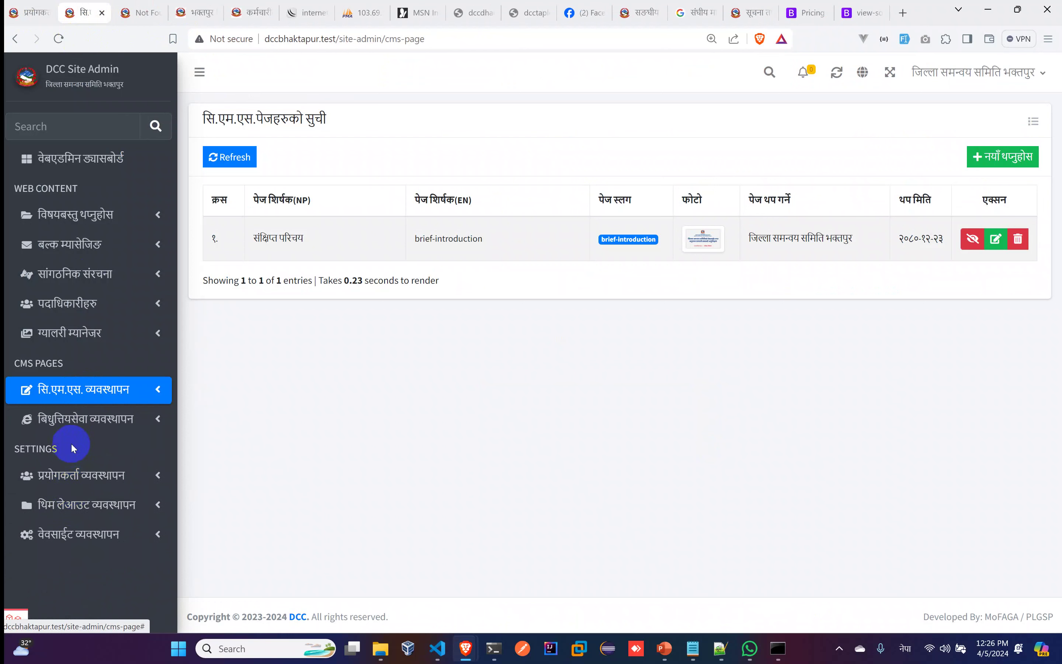
# Open the संक्षिप्त परिचय item in main menu management for editing, check its slug, and save the item
pyautogui.click(67, 549)
pyautogui.click(72, 564)
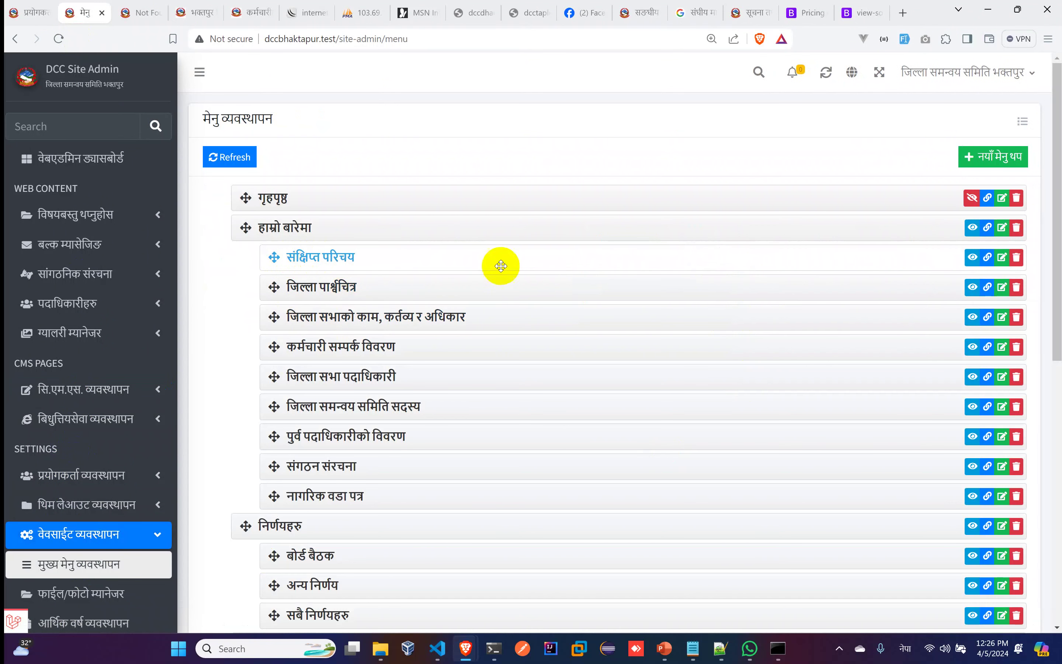
pyautogui.click(1004, 259)
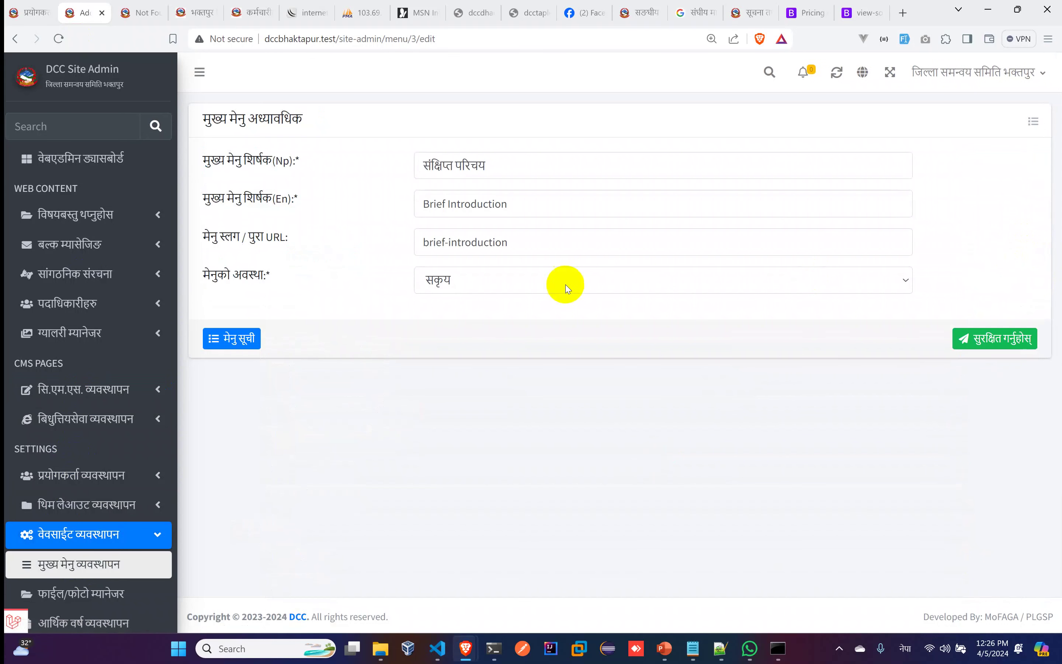
pyautogui.moveTo(527, 244); pyautogui.dragTo(213, 215)
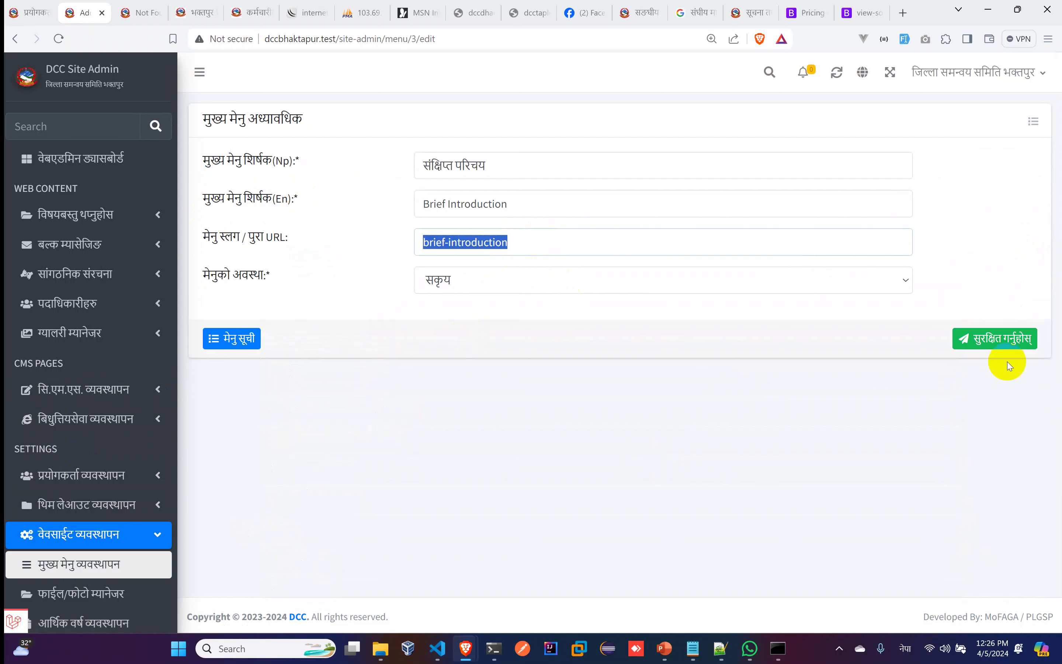
pyautogui.click(995, 339)
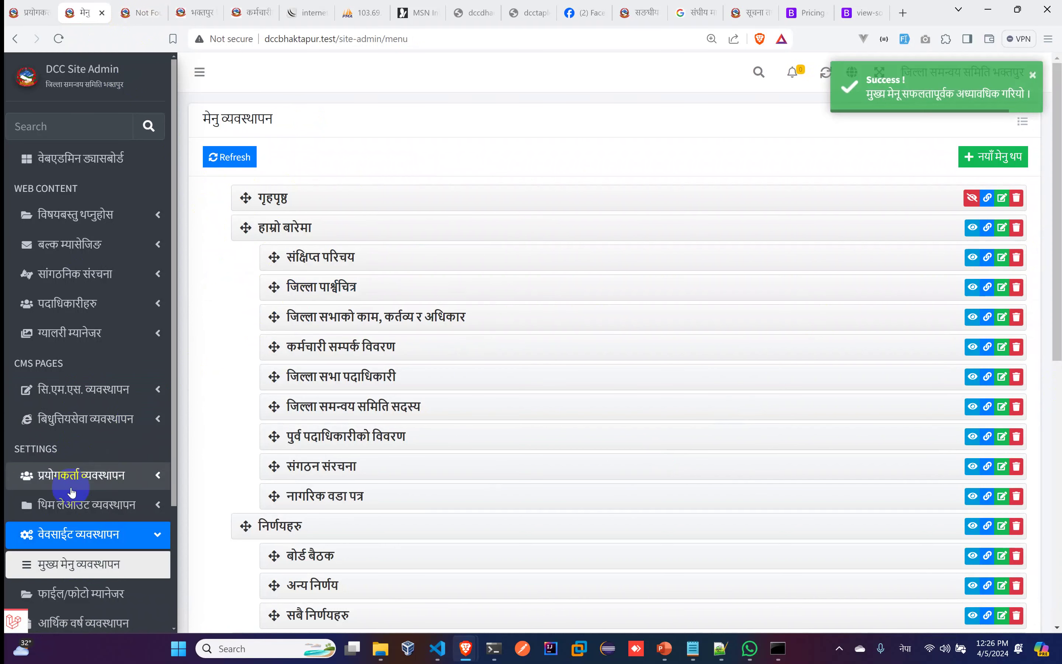
# Edit the संक्षिप्त परिचय CMS page, set its publication status to सकृय, and save it
pyautogui.scroll(-3, 72, 491)
pyautogui.click(95, 263)
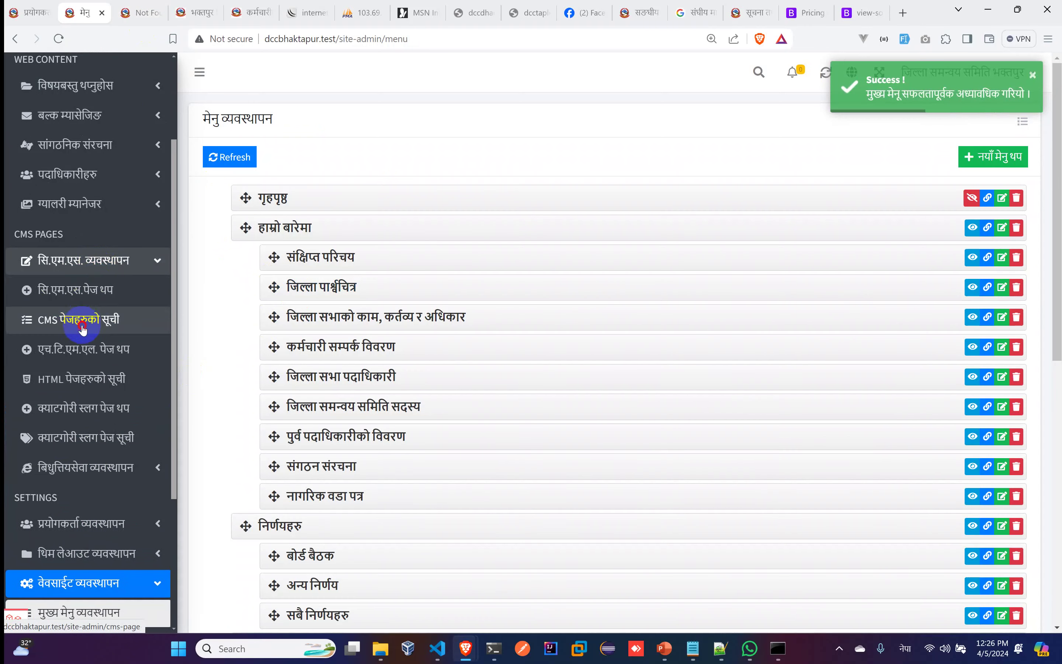
pyautogui.click(83, 329)
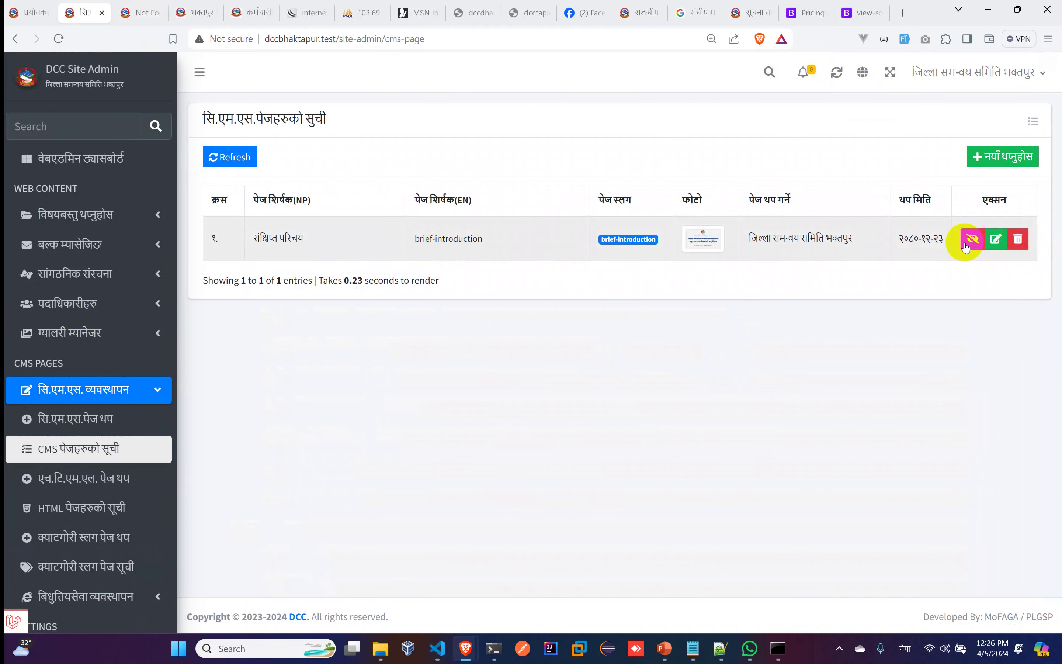
pyautogui.scroll(-5, 754, 351)
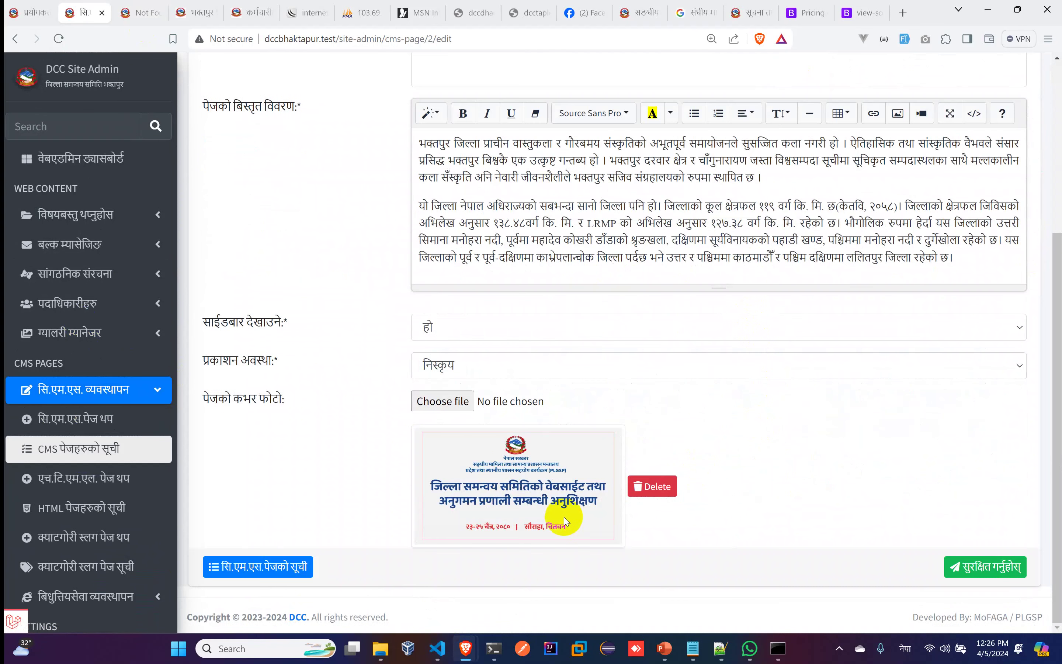
pyautogui.click(439, 369)
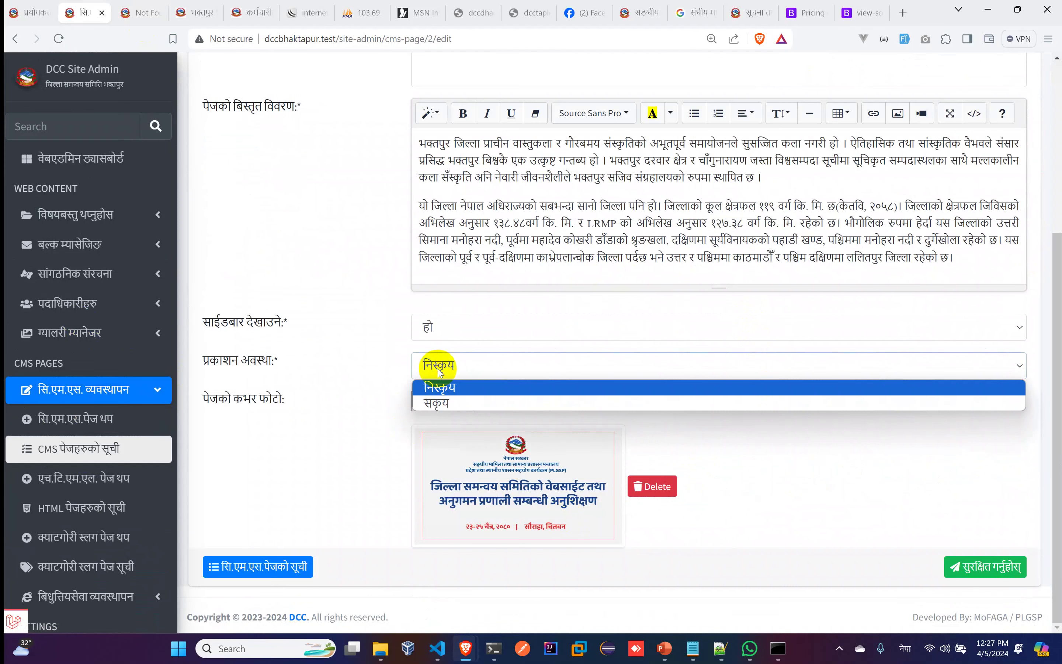
pyautogui.click(437, 404)
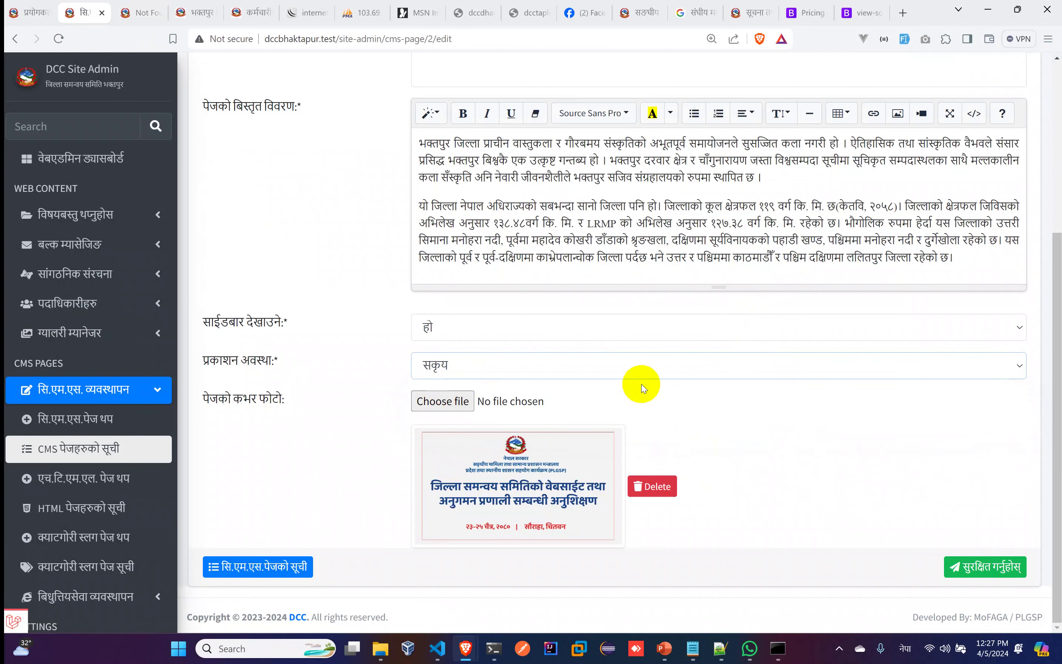
pyautogui.click(474, 383)
pyautogui.click(462, 360)
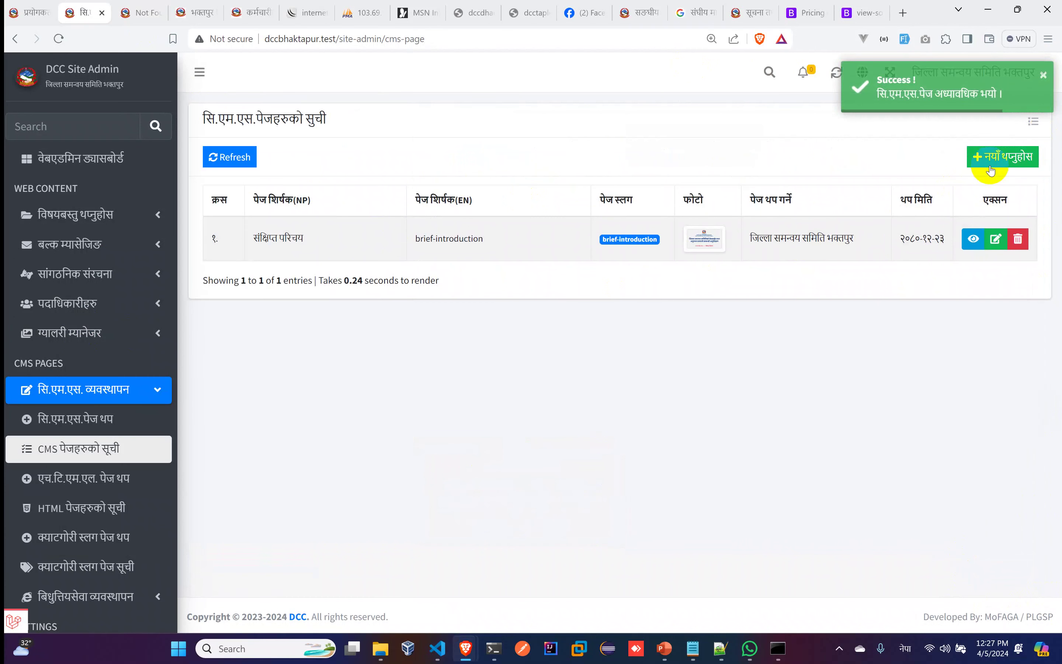
# Open a blank CMS page form and view the available publication status options
pyautogui.click(991, 170)
pyautogui.scroll(-3, 652, 379)
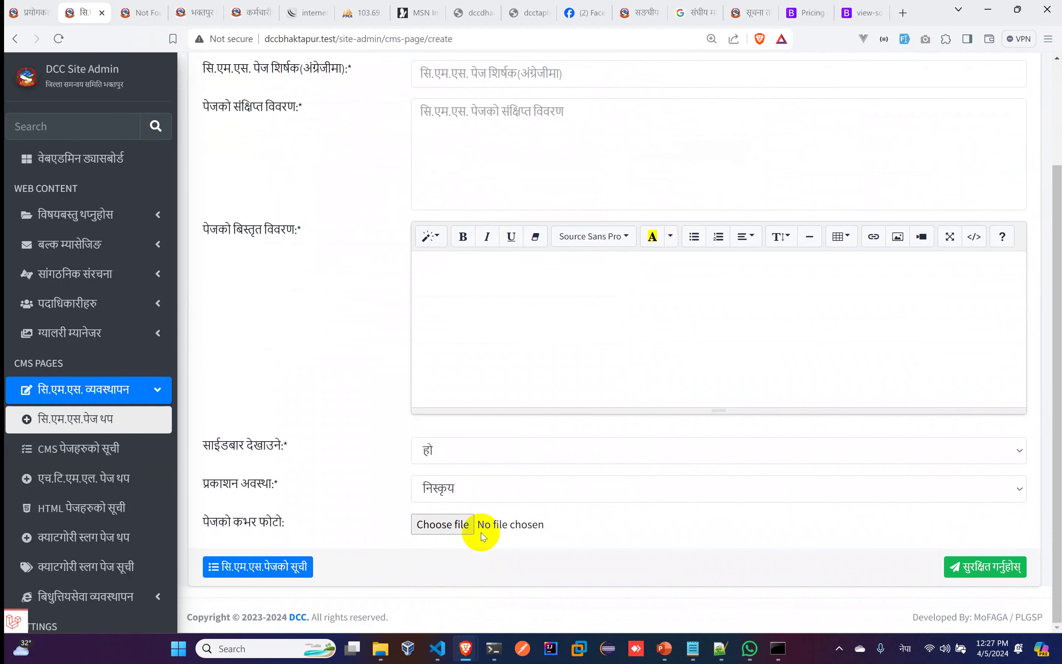
pyautogui.click(444, 491)
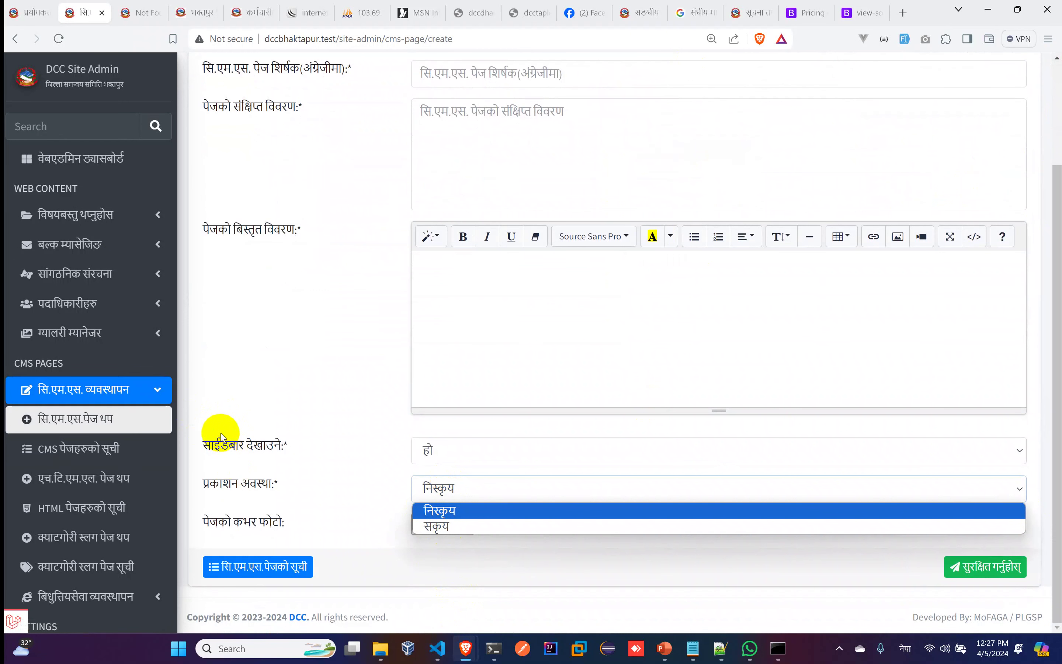
pyautogui.click(183, 444)
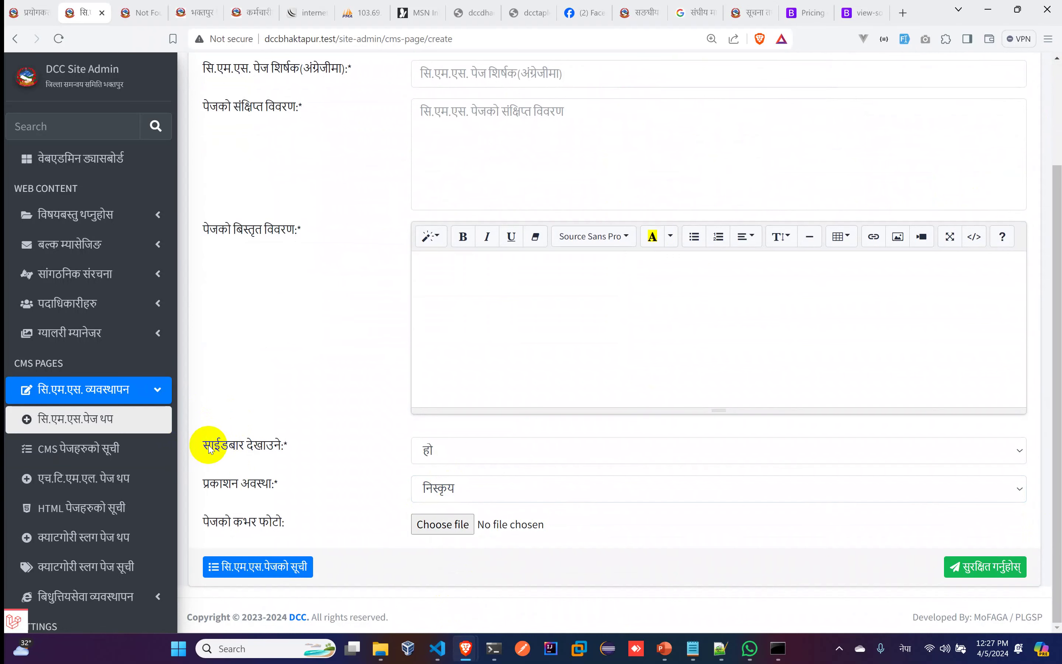
# Reload the public brief-introduction page to check the published content
pyautogui.click(145, 12)
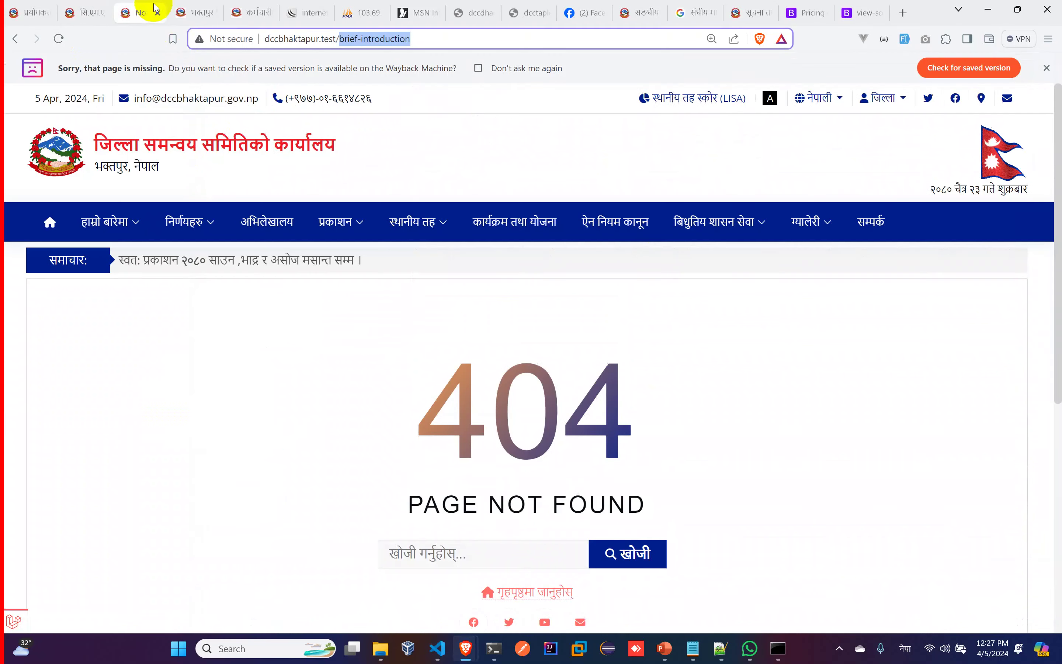
pyautogui.click(58, 38)
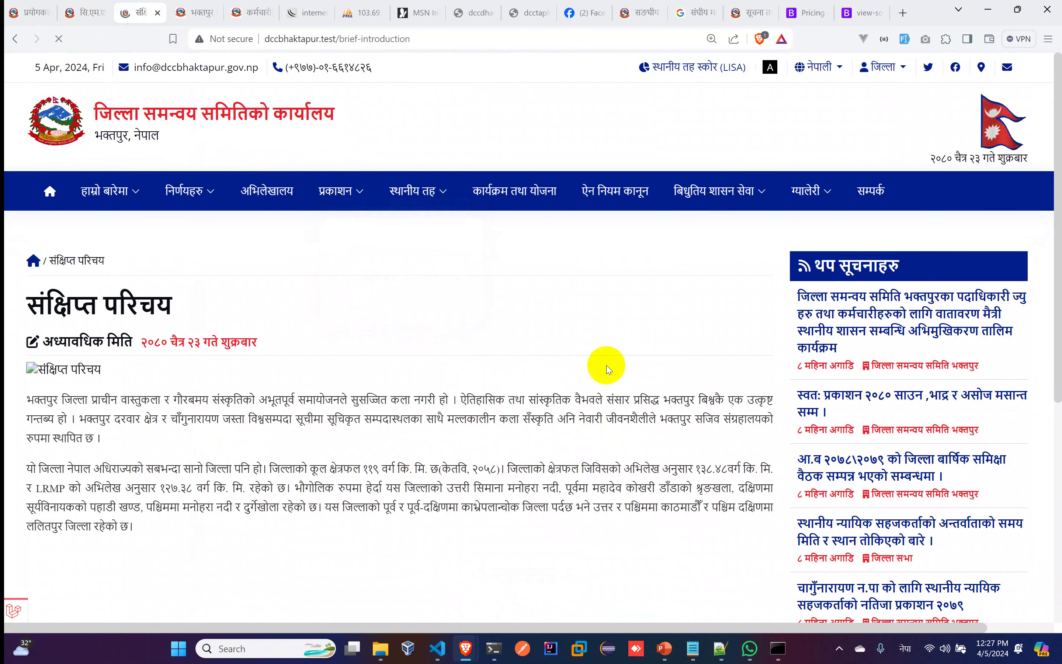
# Read through the public brief-introduction page and inspect the HTML element of its cover image
pyautogui.scroll(-5, 624, 351)
pyautogui.scroll(5, 645, 334)
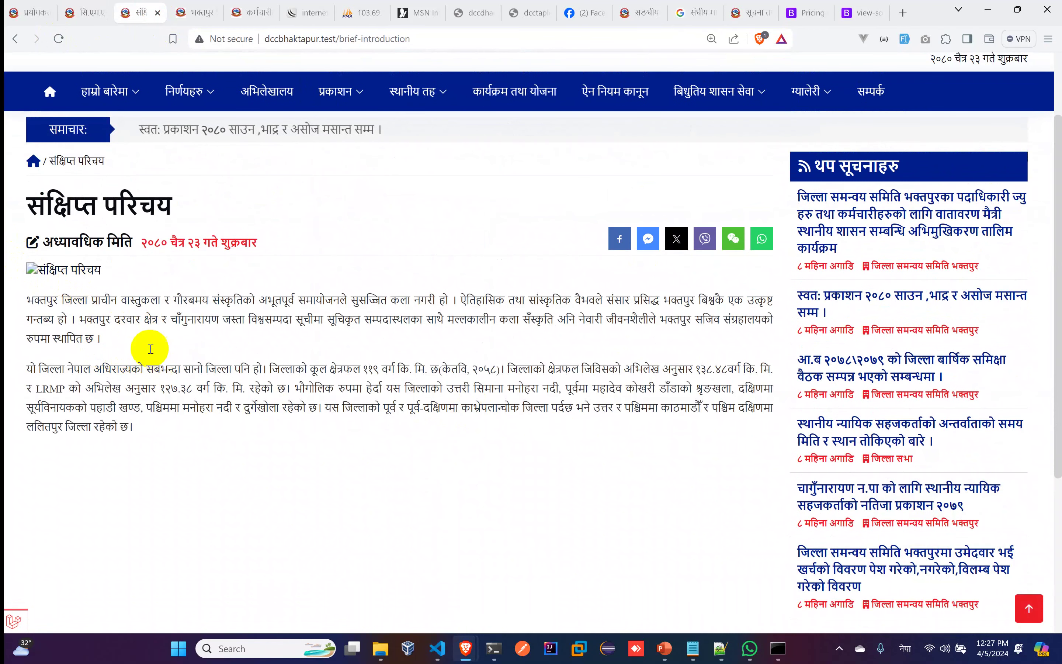
pyautogui.scroll(-3, 244, 374)
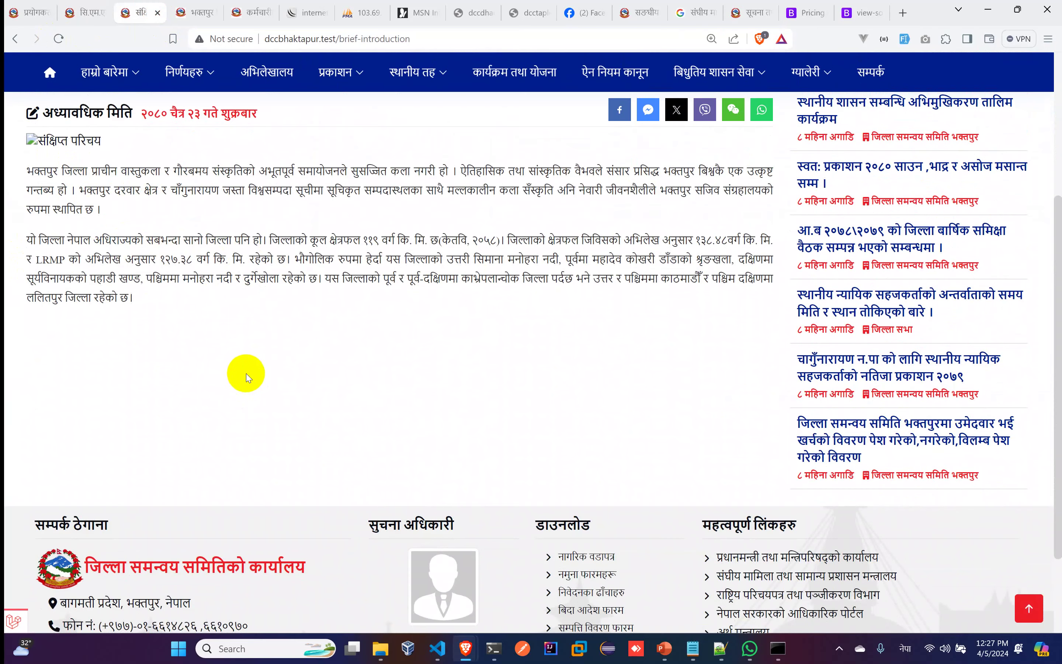
pyautogui.scroll(3, 247, 376)
pyautogui.rightClick(33, 269)
pyautogui.click(78, 406)
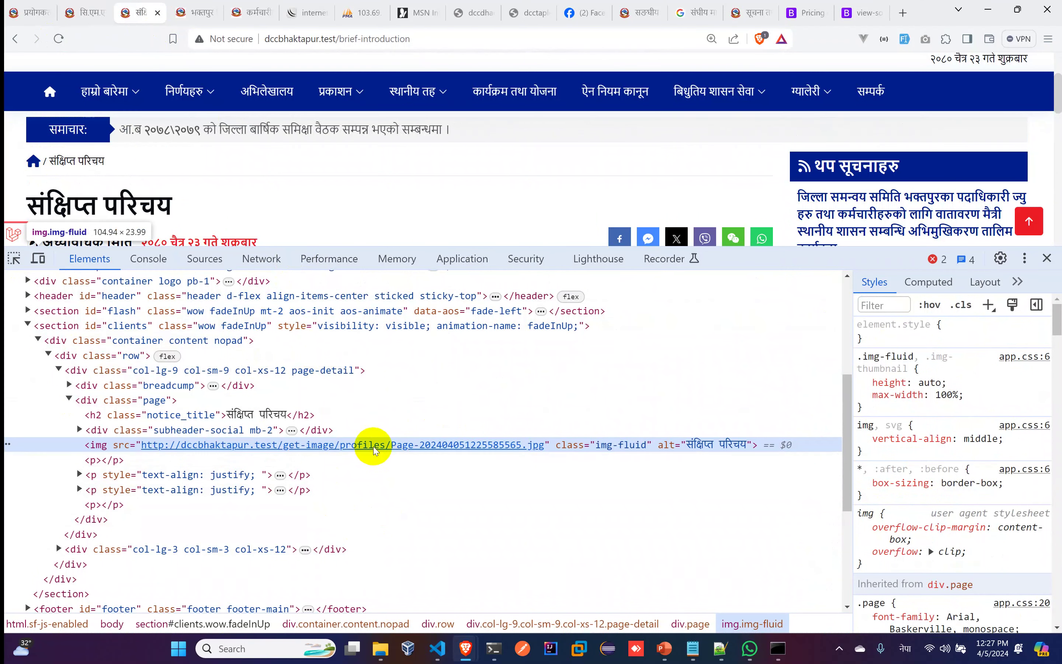
pyautogui.click(1047, 258)
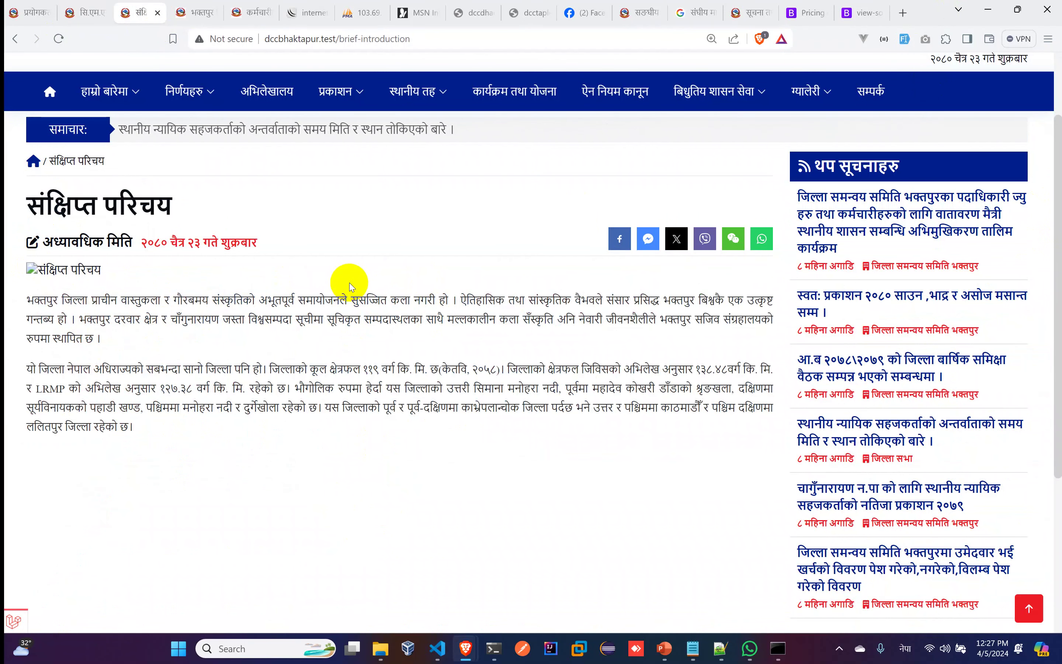
pyautogui.scroll(-5, 518, 206)
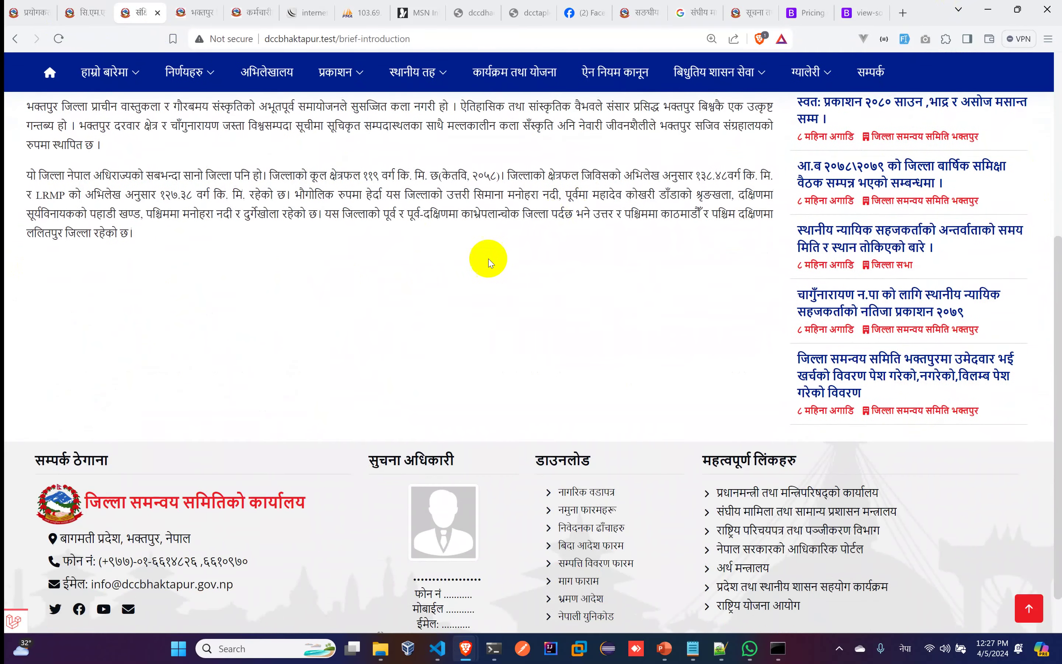
pyautogui.scroll(6, 417, 286)
# Open the संक्षिप्त परिचय CMS page for editing in the site admin and remove its cover photo
pyautogui.click(91, 11)
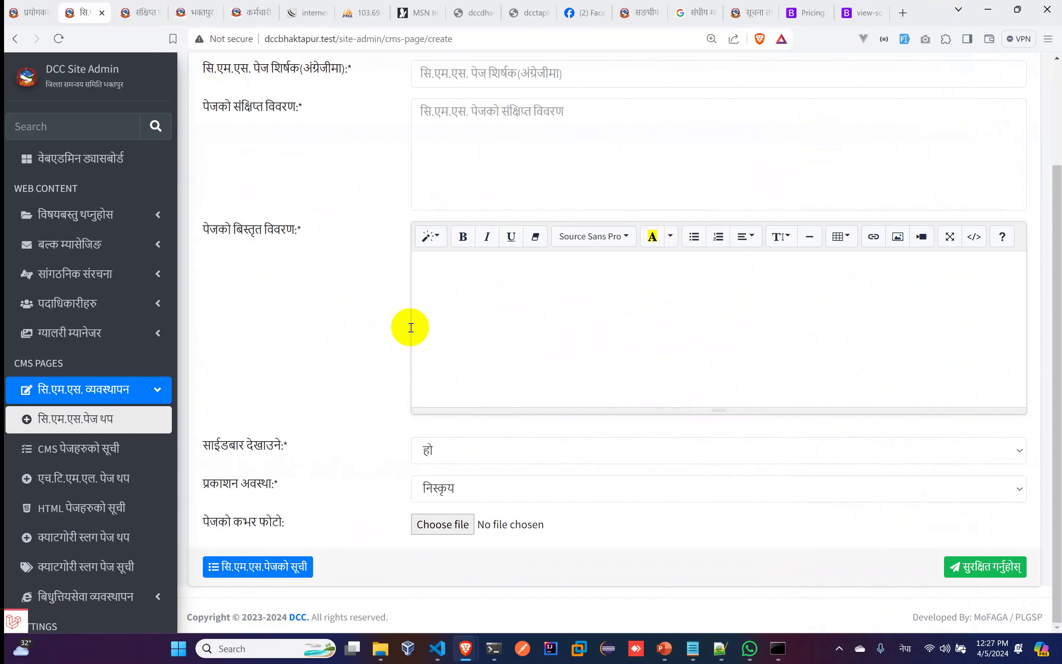
pyautogui.click(70, 457)
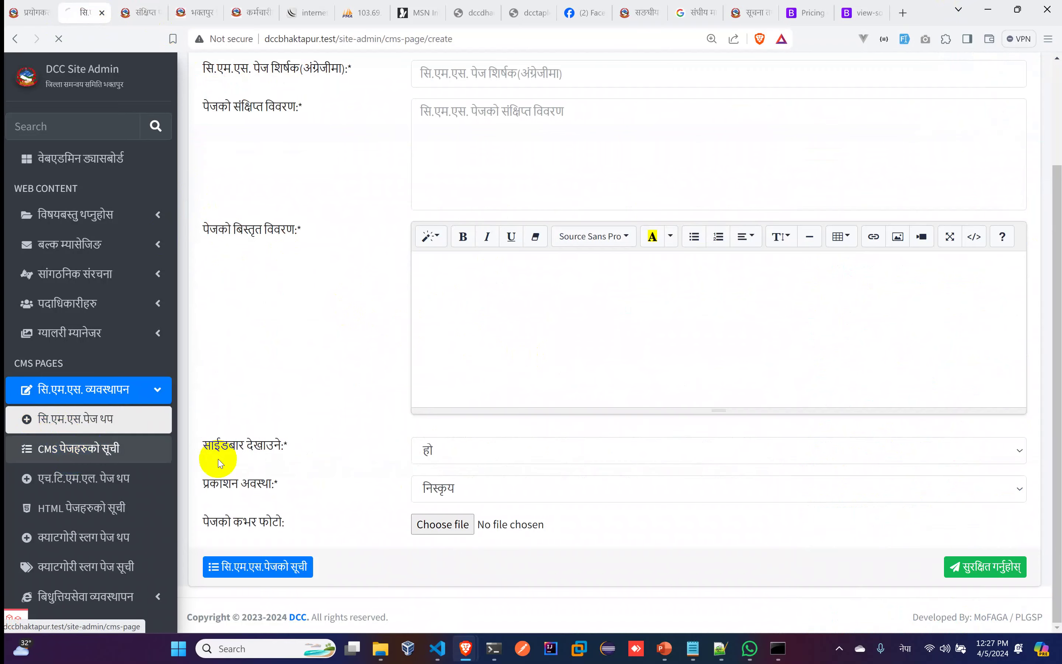
pyautogui.click(995, 239)
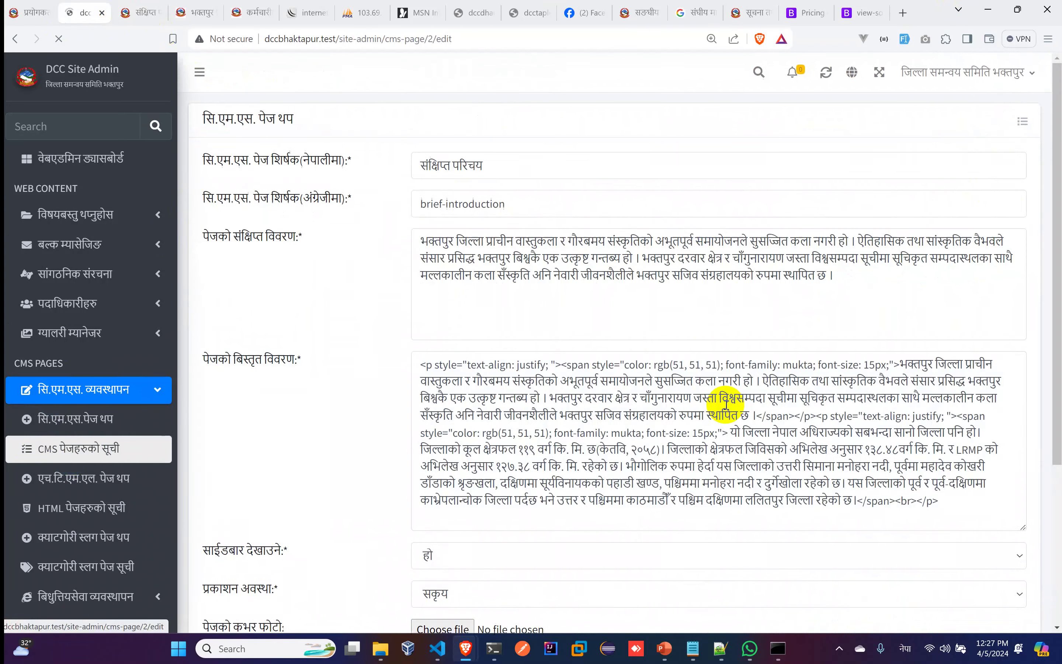
pyautogui.scroll(-4, 698, 413)
pyautogui.click(661, 490)
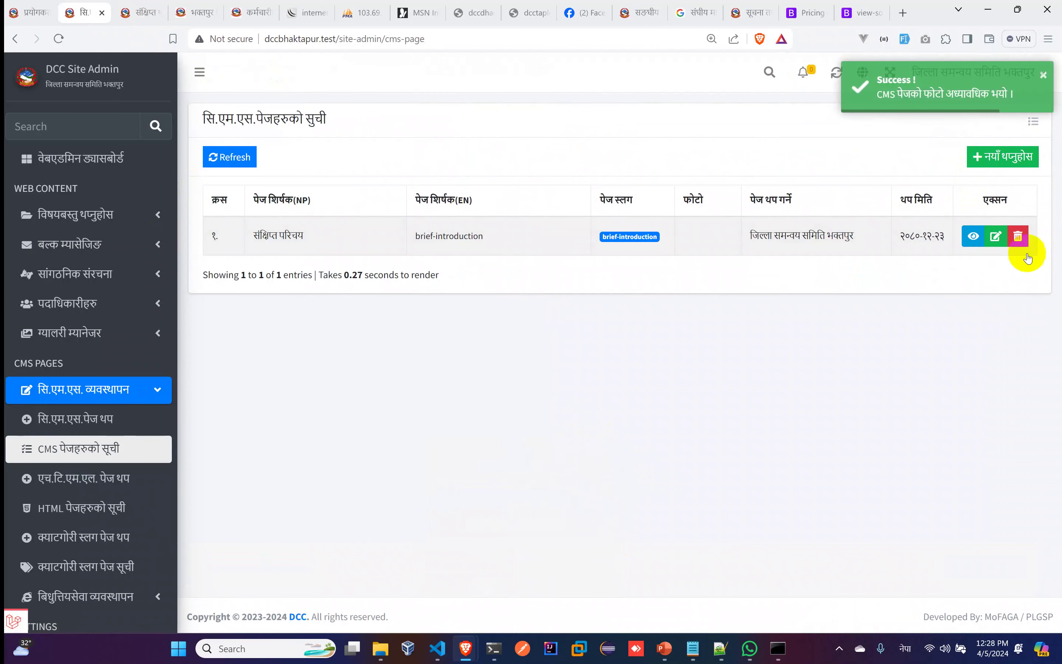
# Reopen the संक्षिप्त परिचय page for editing, add a blank line after the detailed description's first paragraph, and start inserting a video there
pyautogui.click(995, 237)
pyautogui.scroll(-1, 596, 346)
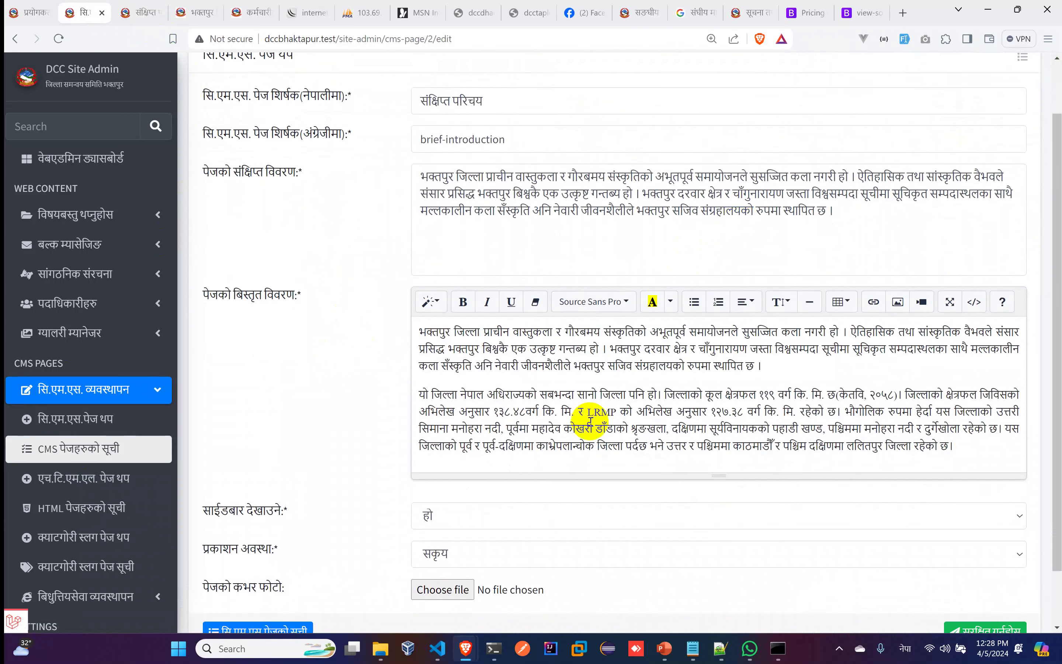
pyautogui.press('Return')
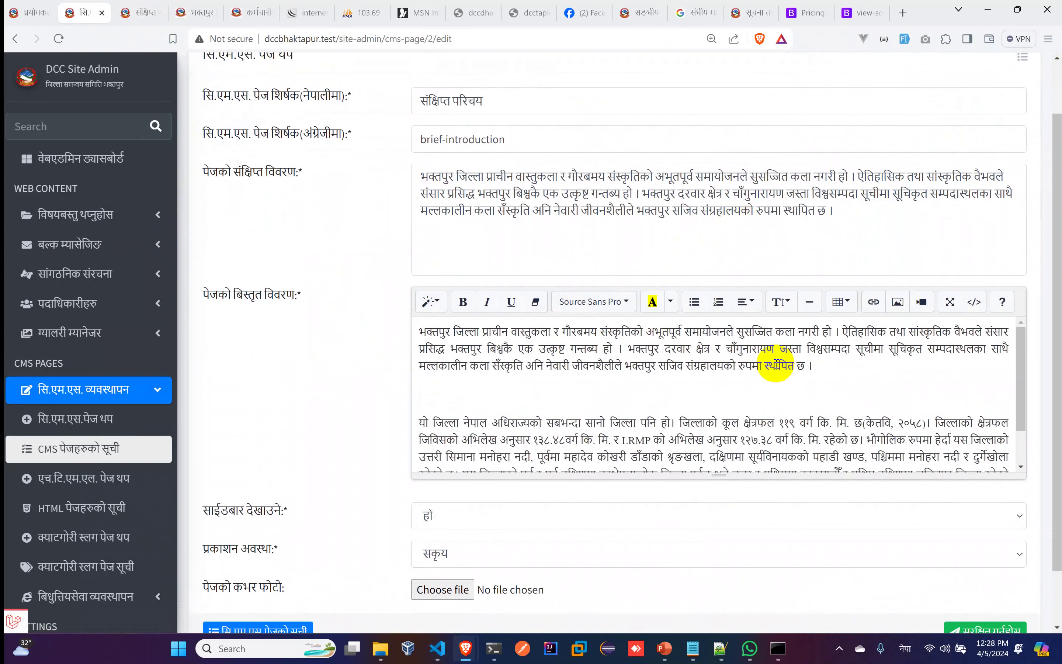
pyautogui.click(922, 302)
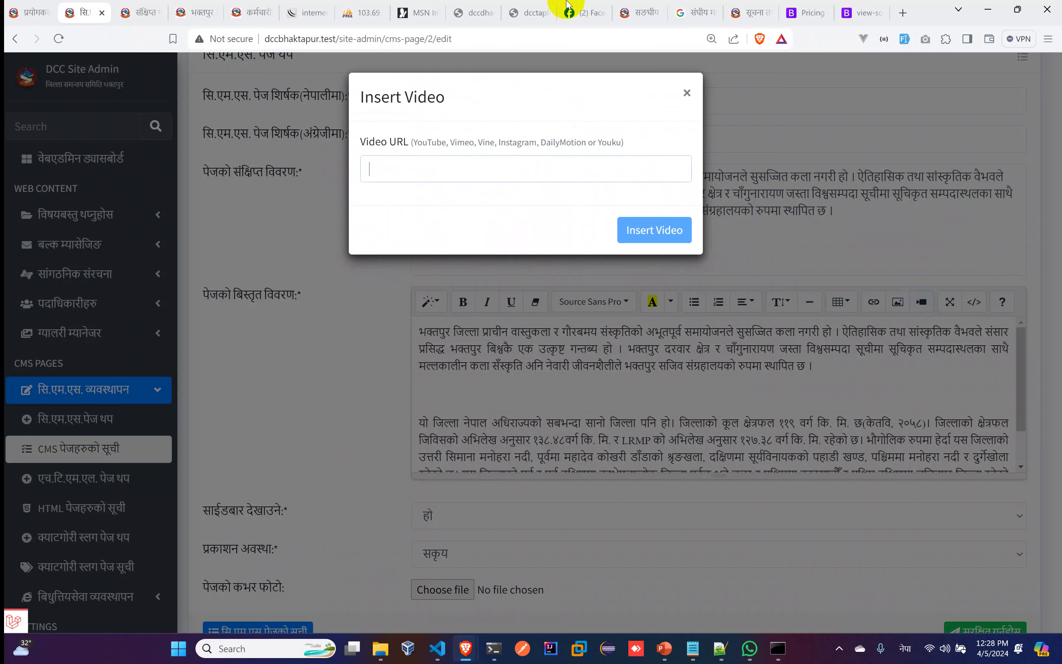
# Go to youtube.com, open the कानुन, न्याय तथा संसदीय मामिला समितिको बैठक LIVE video, and copy its web address
pyautogui.click(903, 13)
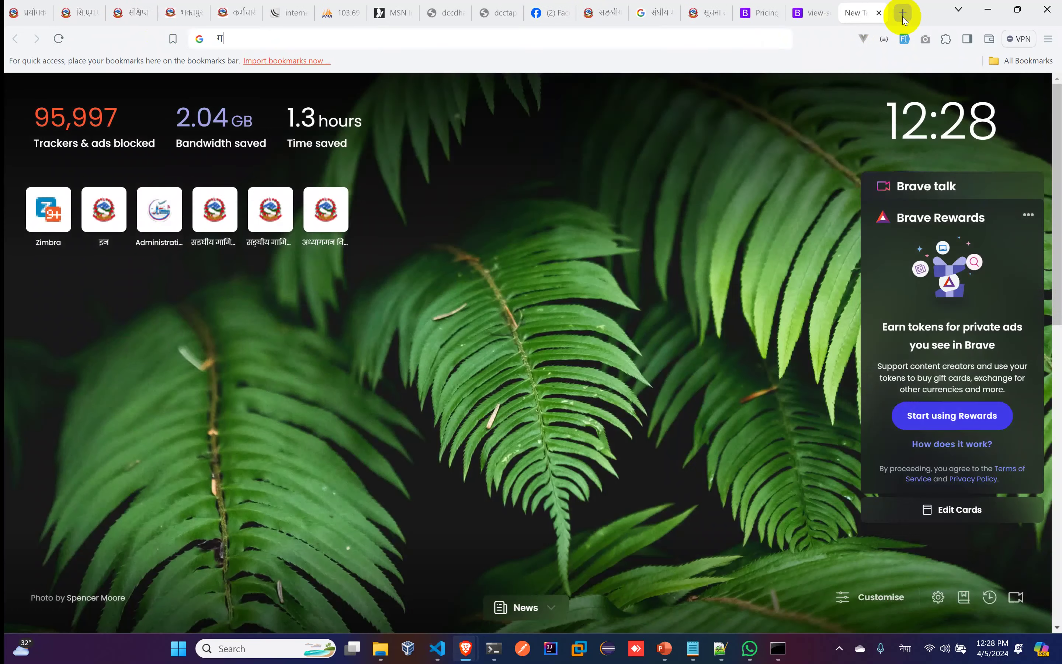
pyautogui.write('youtube.com')
pyautogui.press('Return')
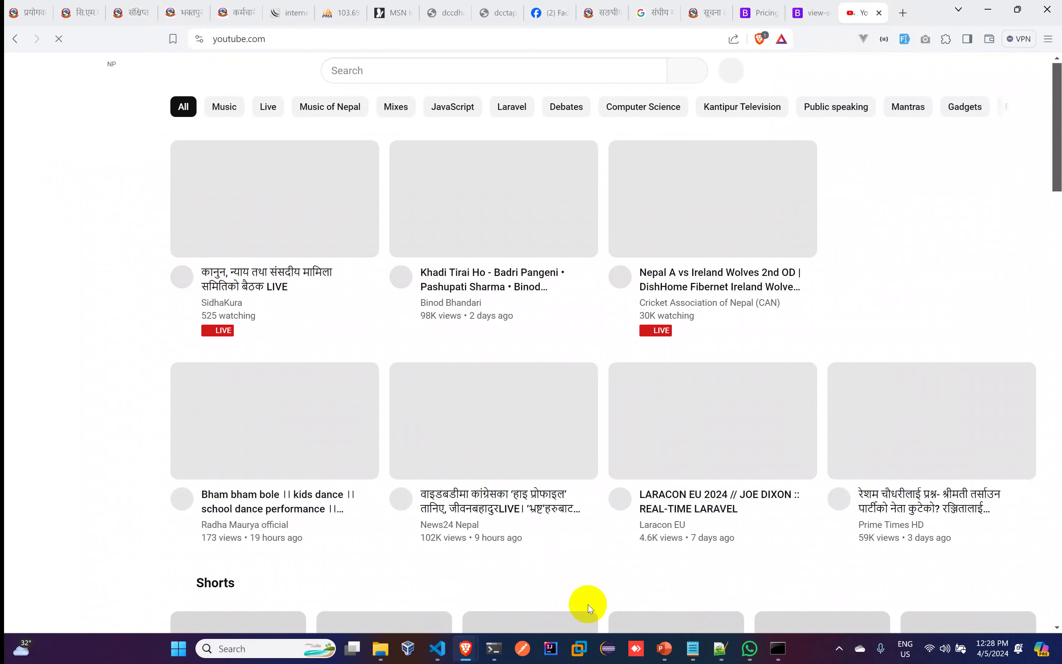
pyautogui.click(249, 178)
pyautogui.click(386, 37)
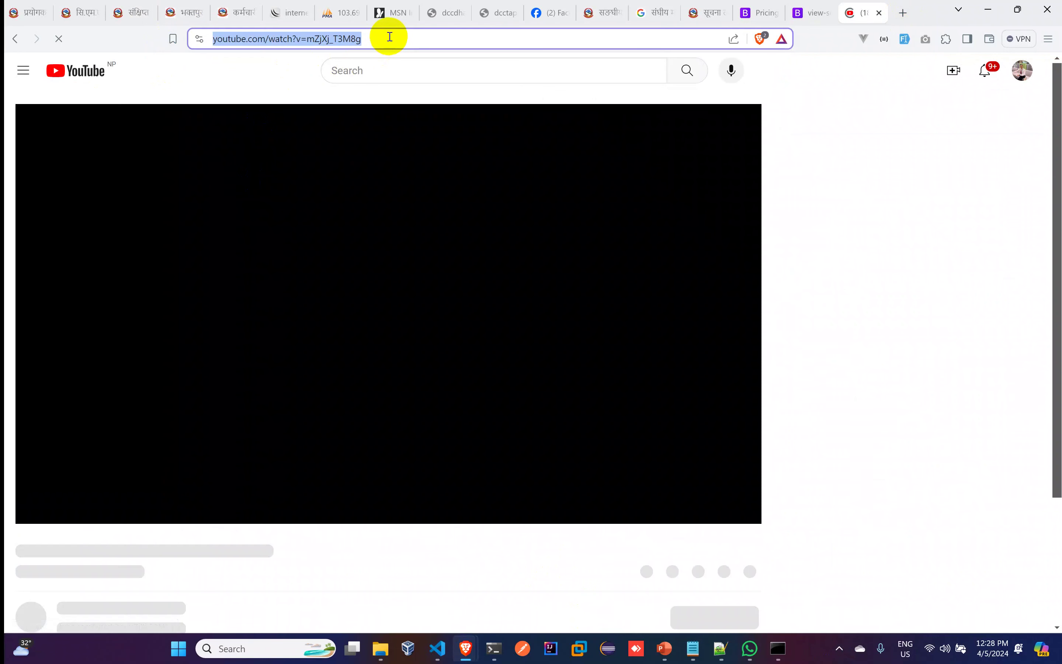
pyautogui.click(879, 12)
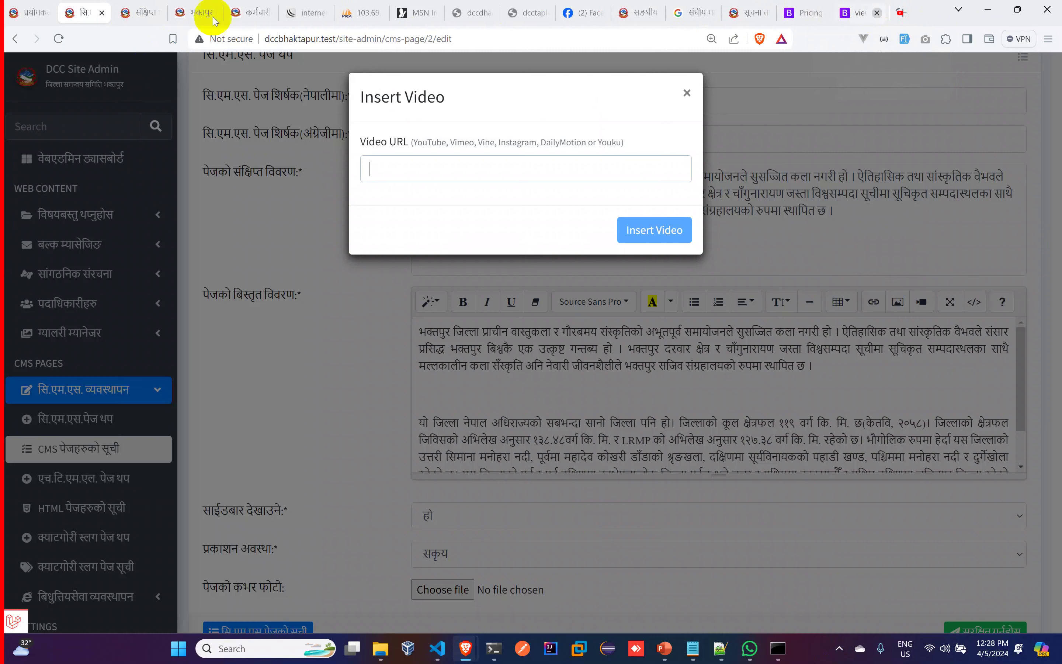
# Insert the YouTube video from its copied address between the two paragraphs of the detailed description
pyautogui.click(541, 168)
pyautogui.write('https://www.youtube.com/watch?v=dZrj_T3Wlg')
pyautogui.click(667, 230)
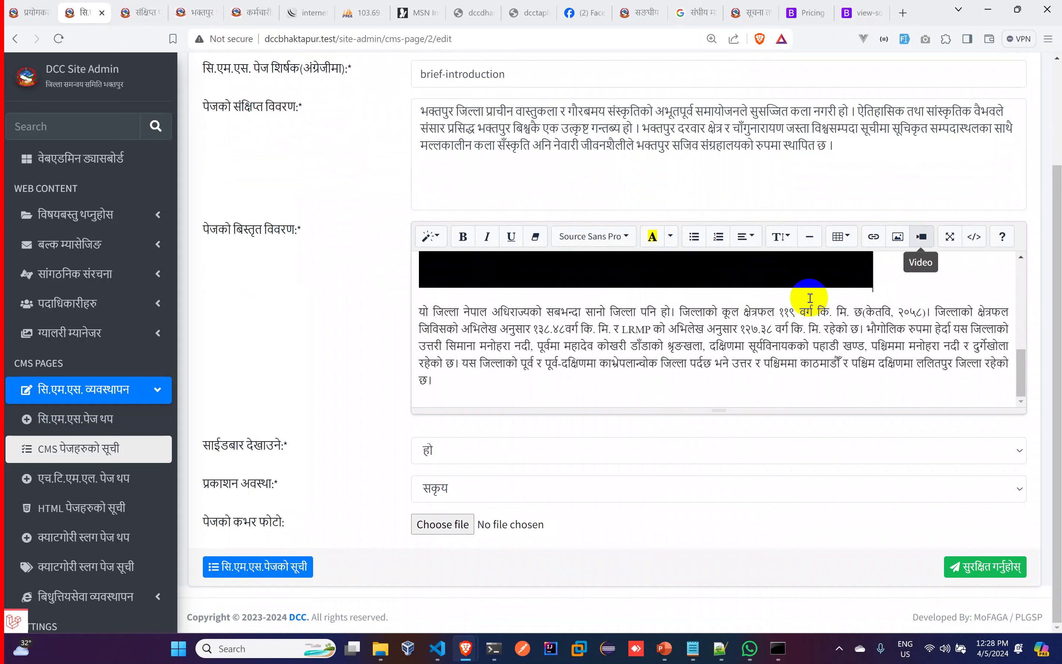
pyautogui.scroll(3, 747, 342)
pyautogui.click(699, 371)
pyautogui.scroll(1, 649, 345)
pyautogui.scroll(-3, 725, 341)
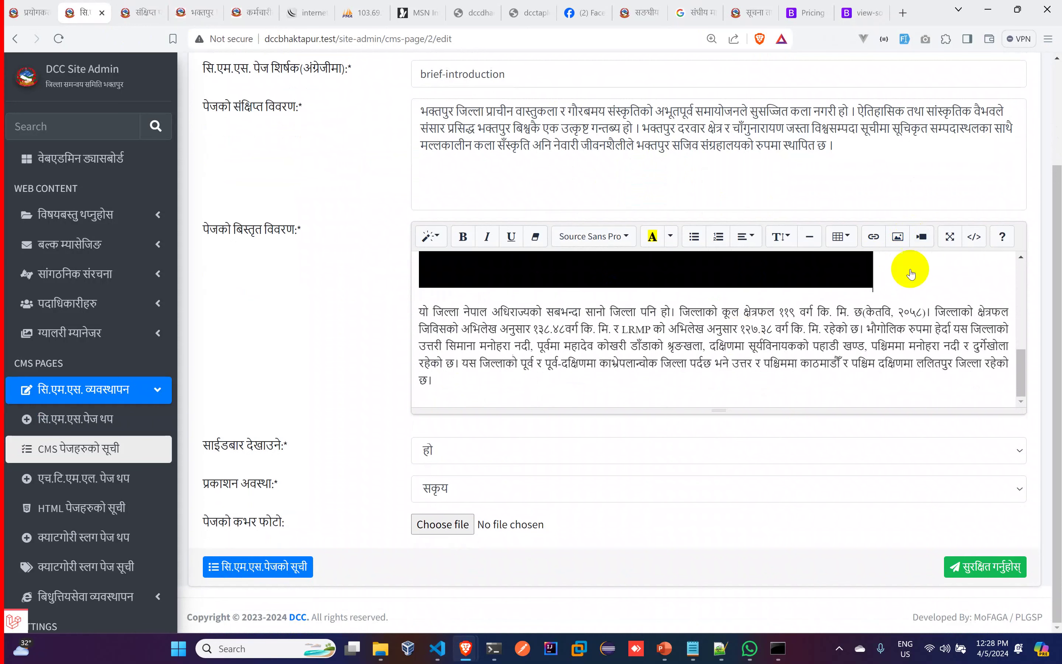
# Check the detailed description in the full-screen editor view, return to the form, and save the CMS page
pyautogui.click(950, 238)
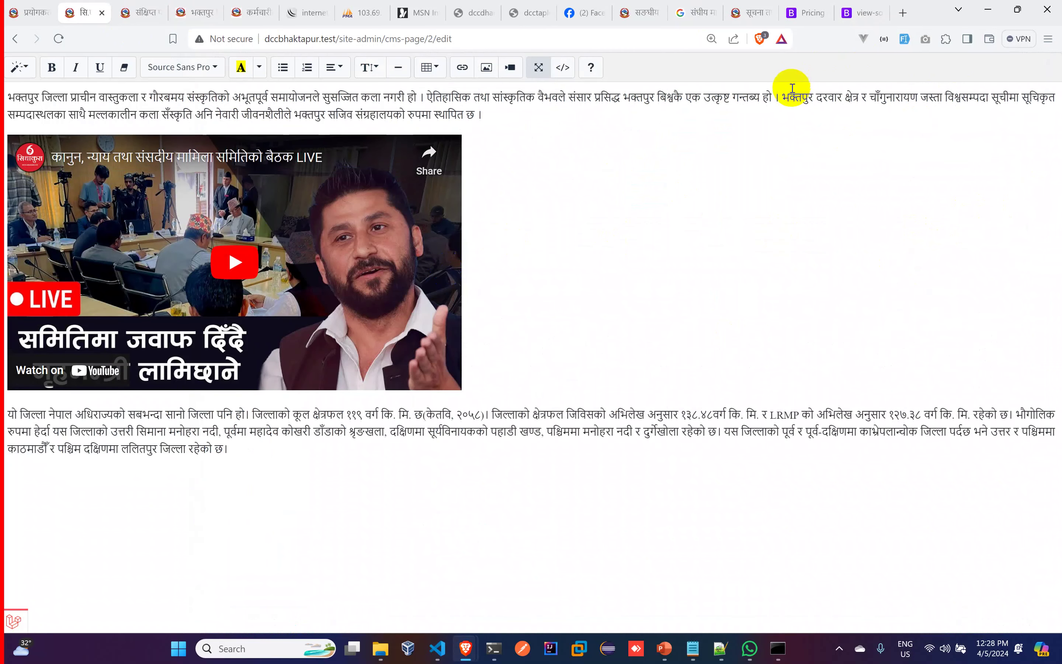
pyautogui.click(542, 68)
pyautogui.scroll(-5, 854, 386)
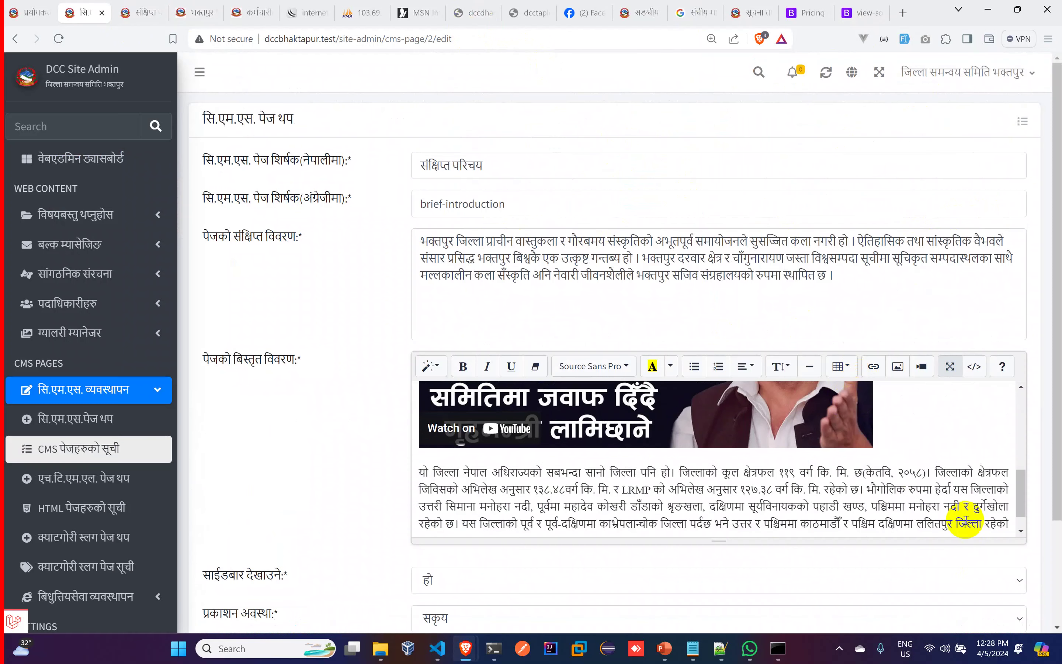
pyautogui.scroll(-2, 936, 576)
pyautogui.click(987, 574)
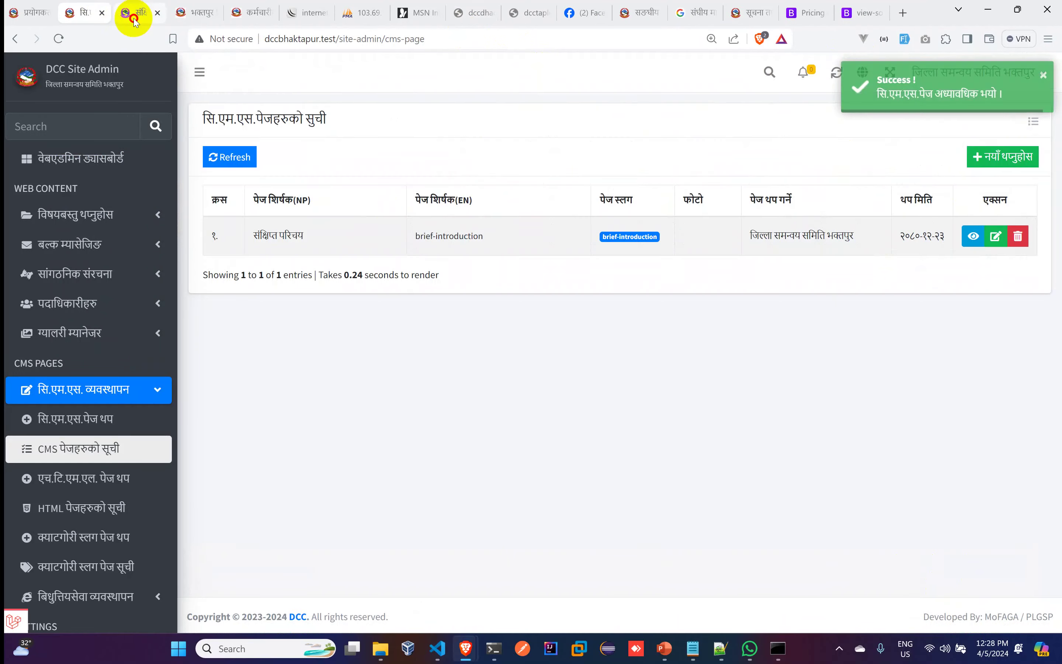
# Reload the public brief-introduction page and check the embedded video and surrounding text
pyautogui.click(130, 12)
pyautogui.click(59, 38)
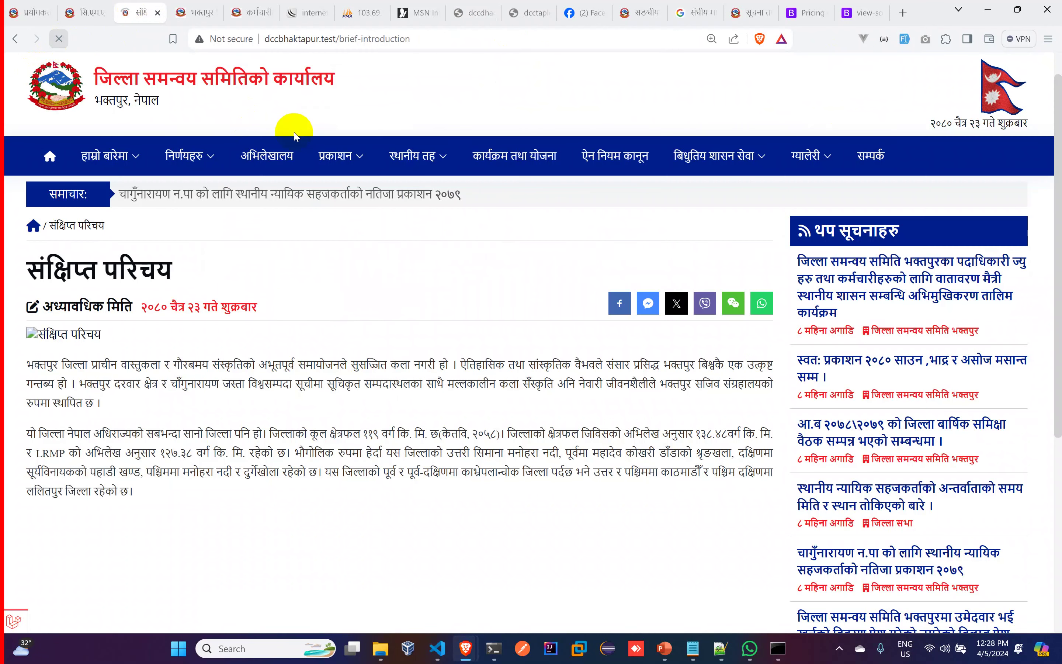
pyautogui.scroll(-5, 386, 504)
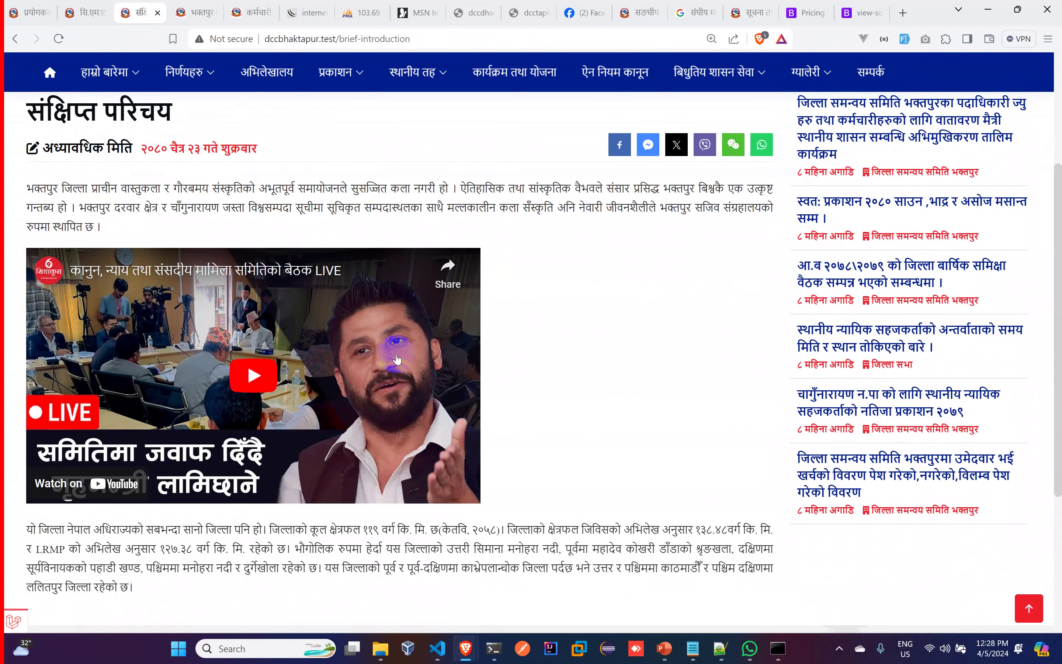
pyautogui.scroll(-5, 396, 359)
pyautogui.scroll(9, 396, 359)
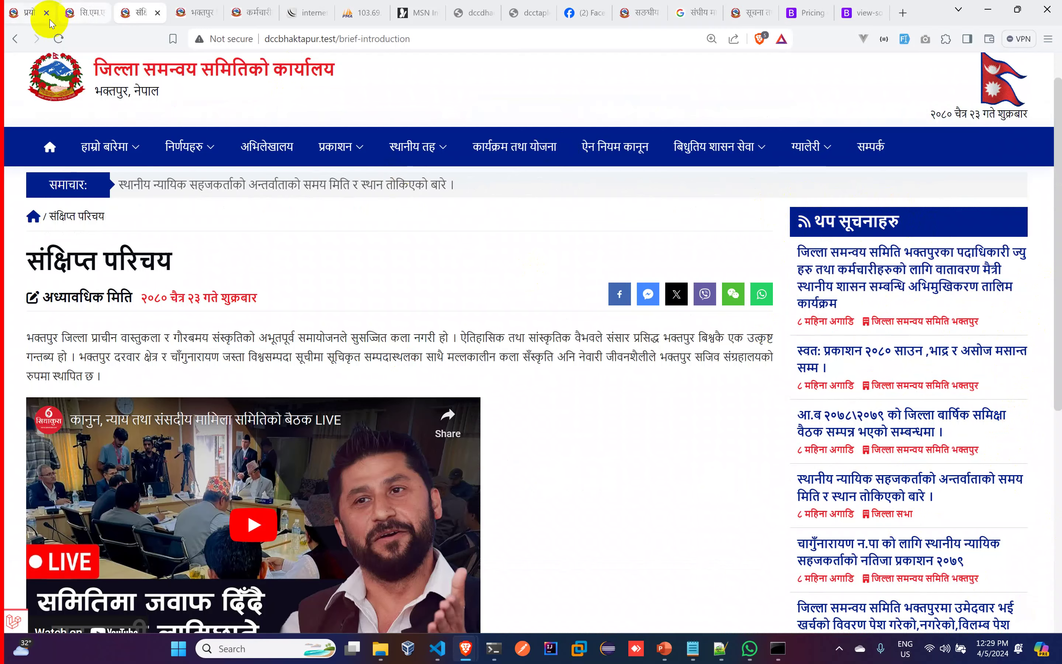
# Reopen the संक्षिप्त परिचय CMS page for editing, set साईडबार देखाउने to होईन, and save it
pyautogui.click(84, 13)
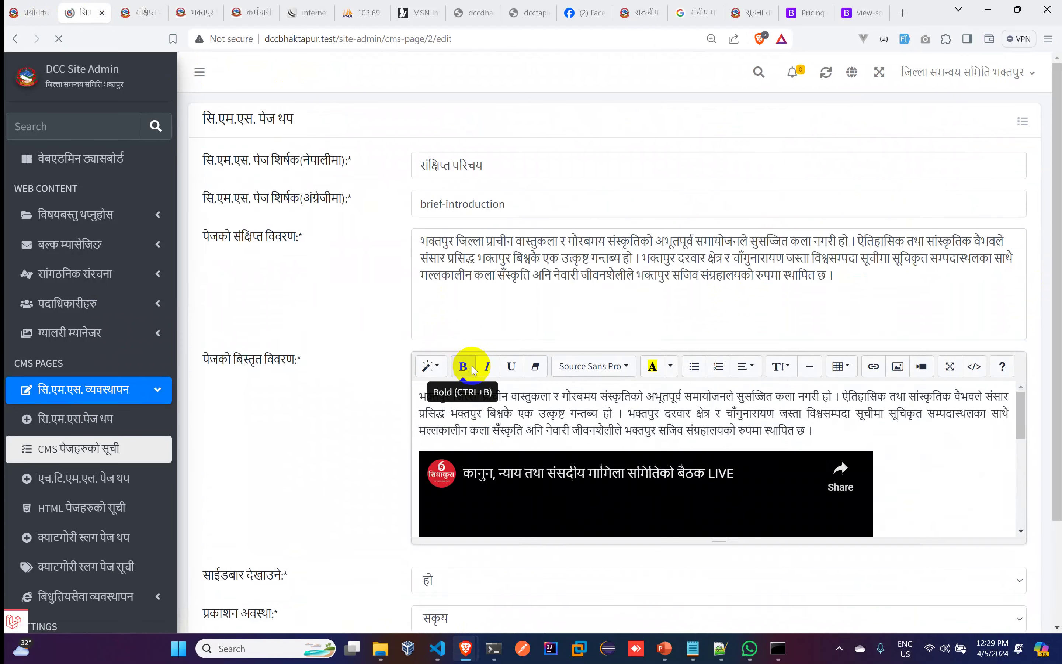
pyautogui.scroll(-3, 469, 421)
pyautogui.click(498, 461)
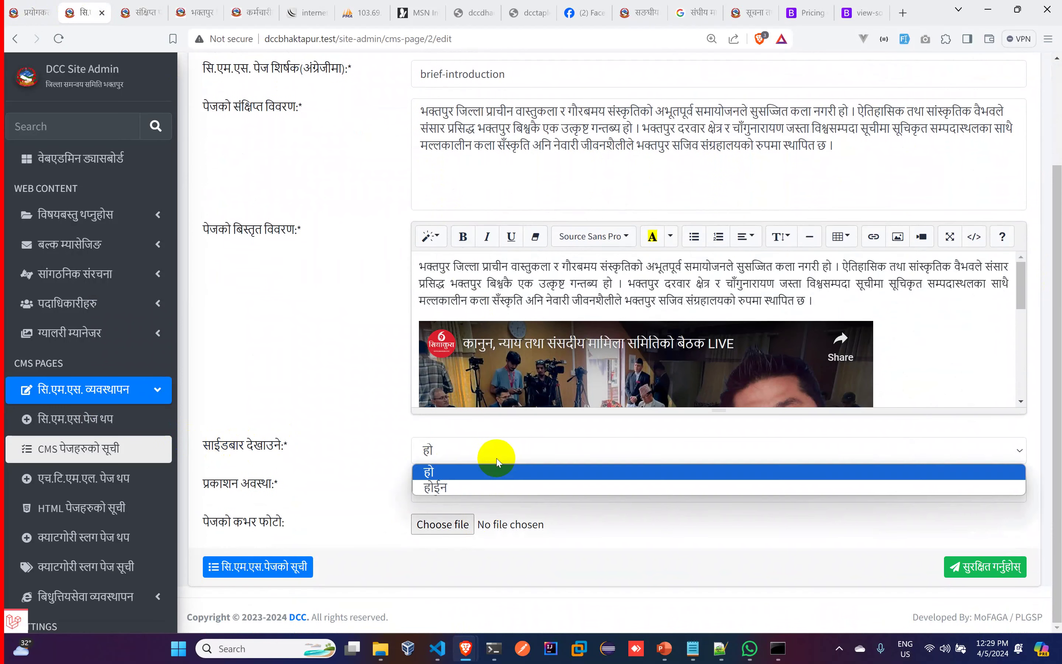
pyautogui.click(468, 487)
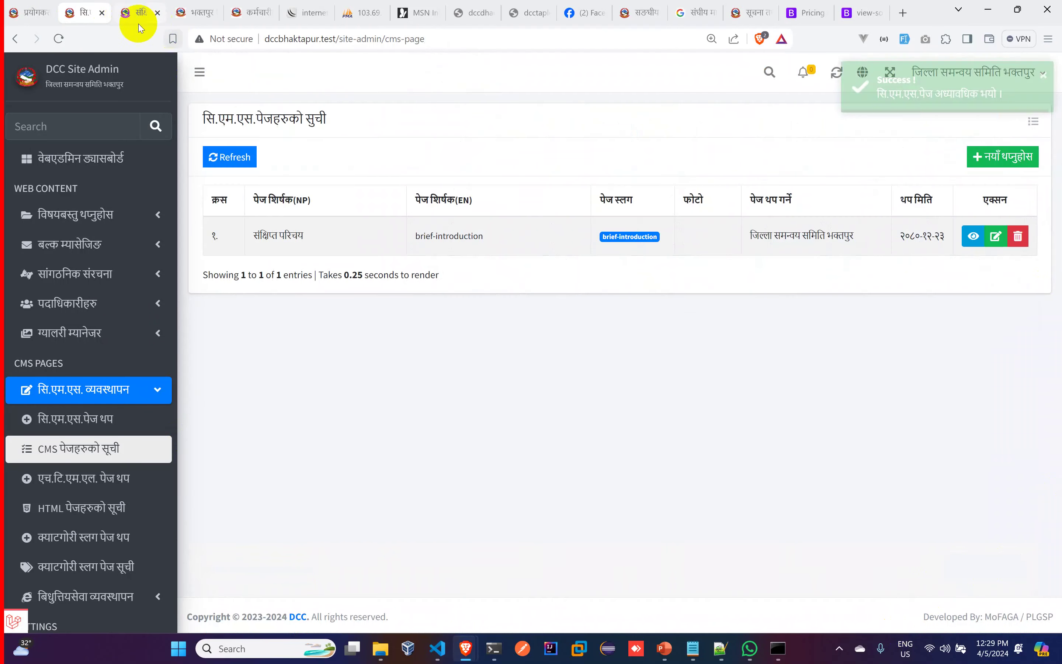
# Reload the public brief-introduction page and examine its layout without the sidebar from header to footer
pyautogui.click(138, 12)
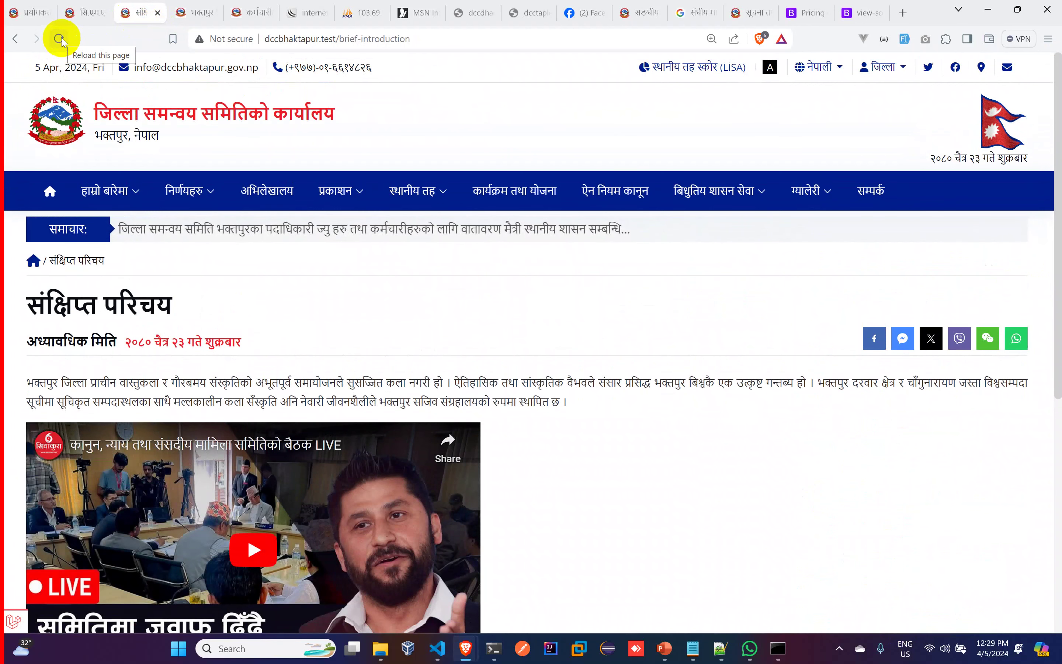
pyautogui.scroll(-6, 104, 152)
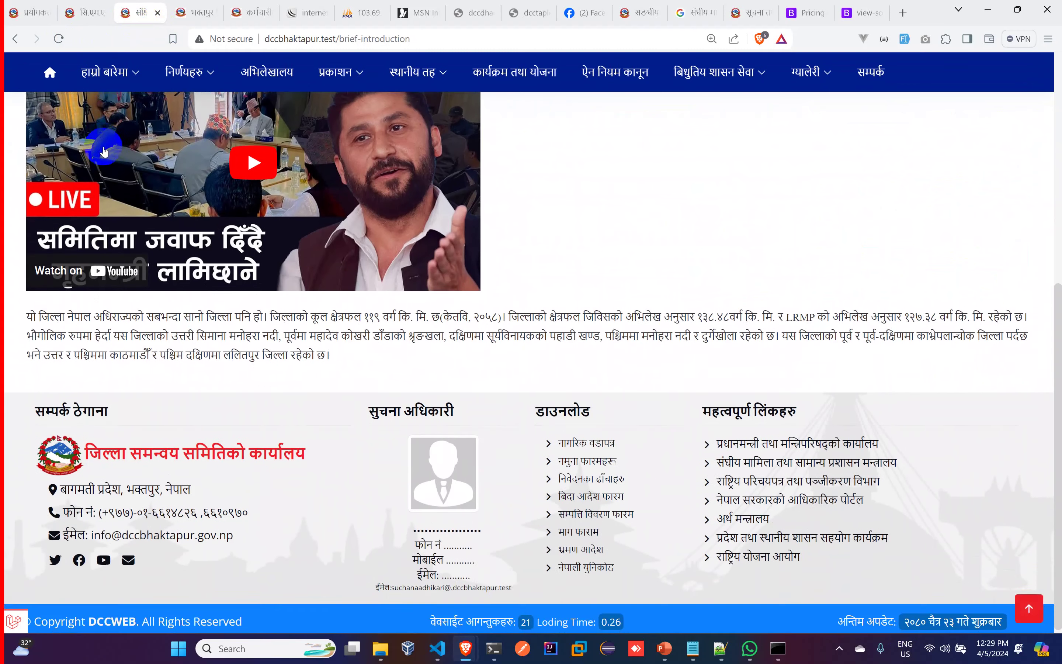
pyautogui.scroll(3, 104, 152)
pyautogui.scroll(4, 107, 138)
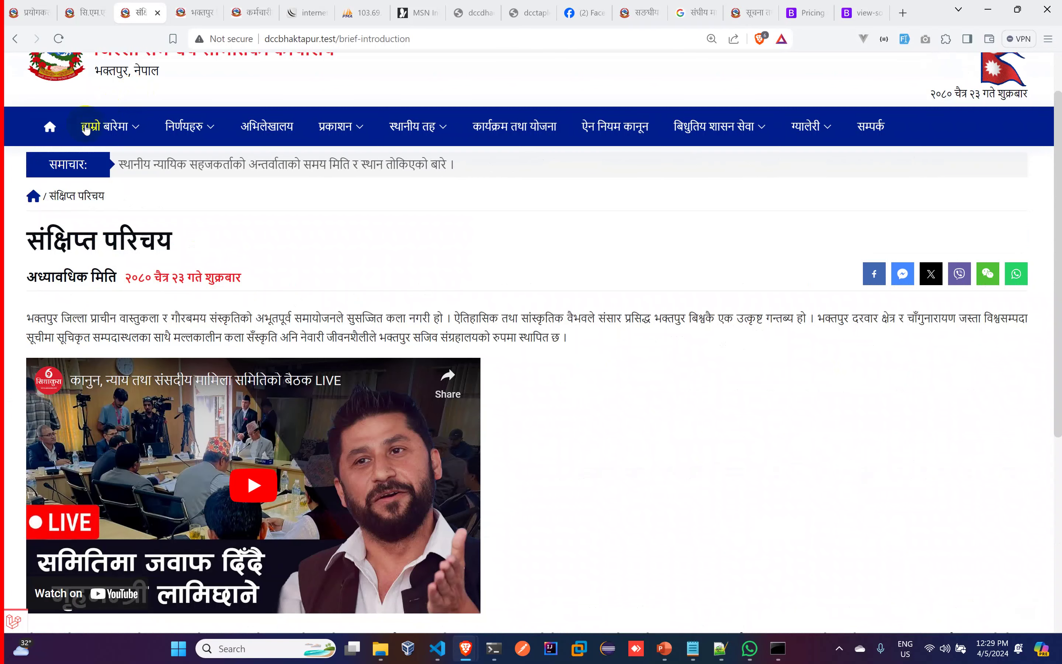
pyautogui.scroll(-5, 683, 360)
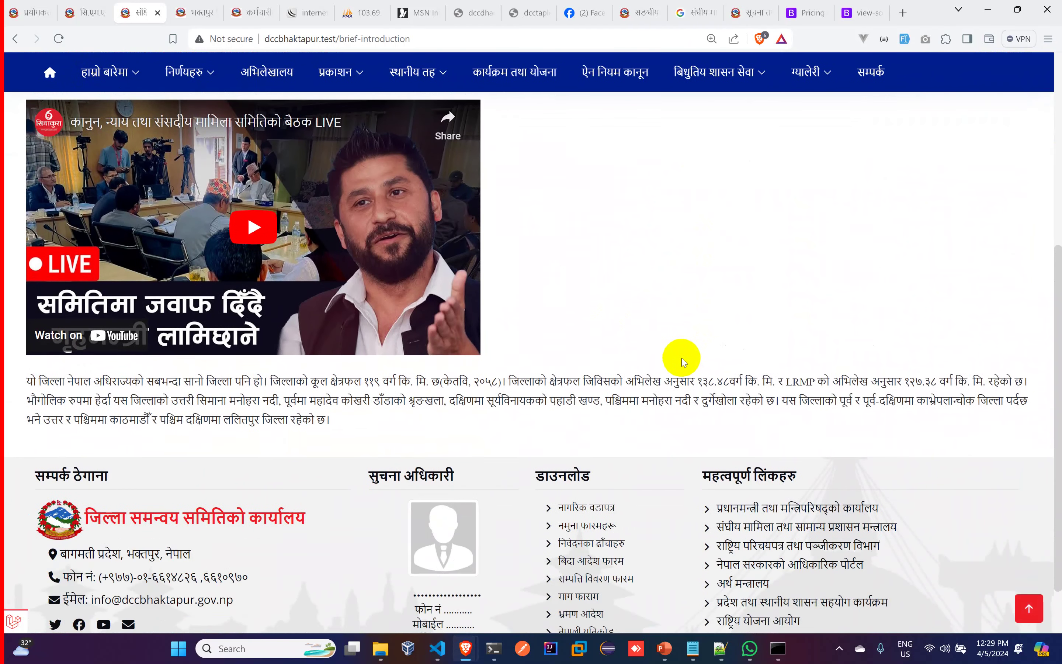
pyautogui.scroll(4, 681, 359)
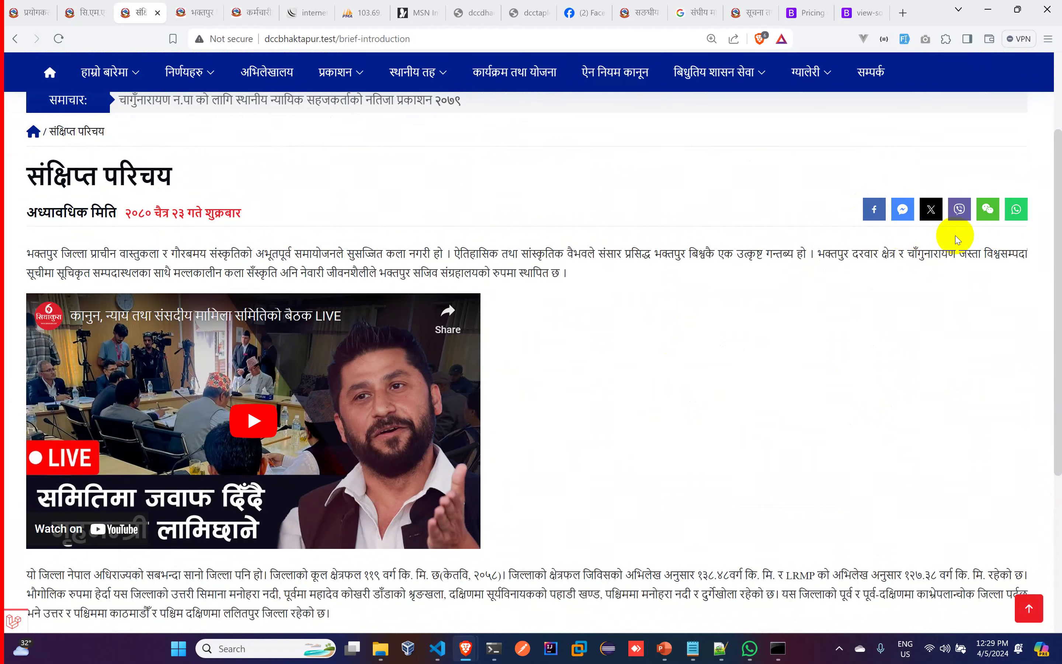
pyautogui.scroll(3, 137, 223)
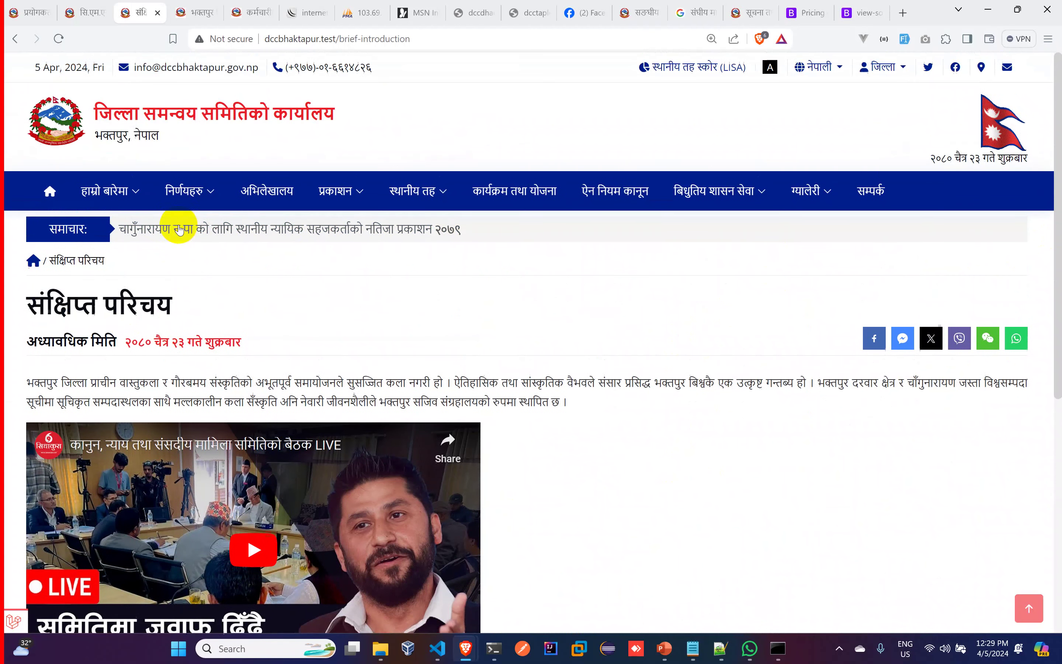
# Highlight part of the page title and open the जिल्ला पार्श्वचित्र page under हाम्रो बारेमा on the public website
pyautogui.moveTo(46, 307); pyautogui.dragTo(244, 302)
pyautogui.moveTo(87, 196)
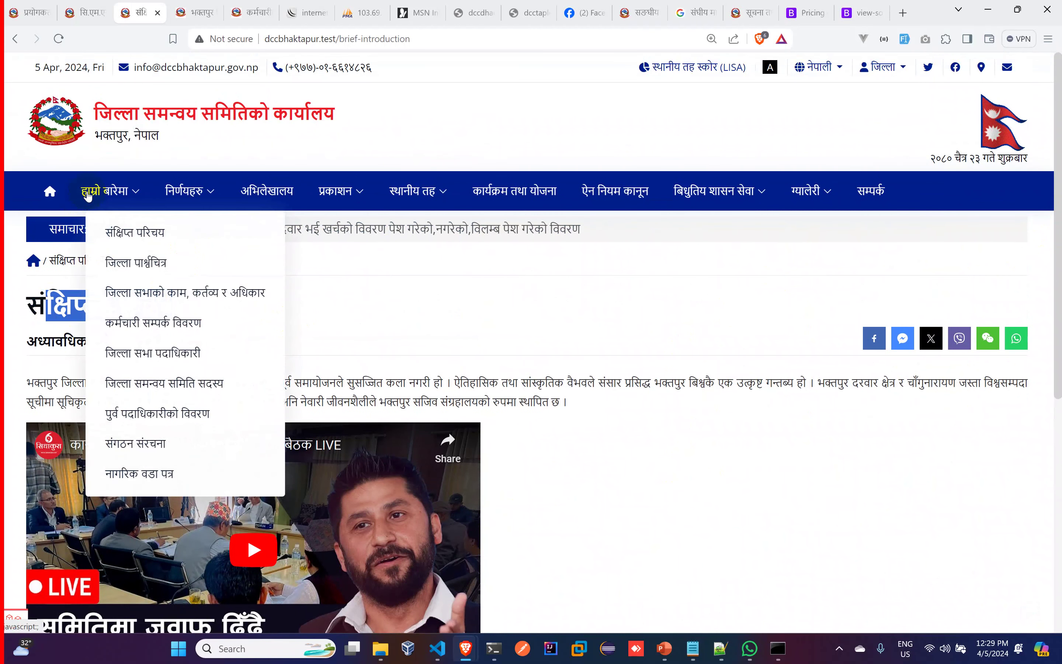
pyautogui.click(157, 265)
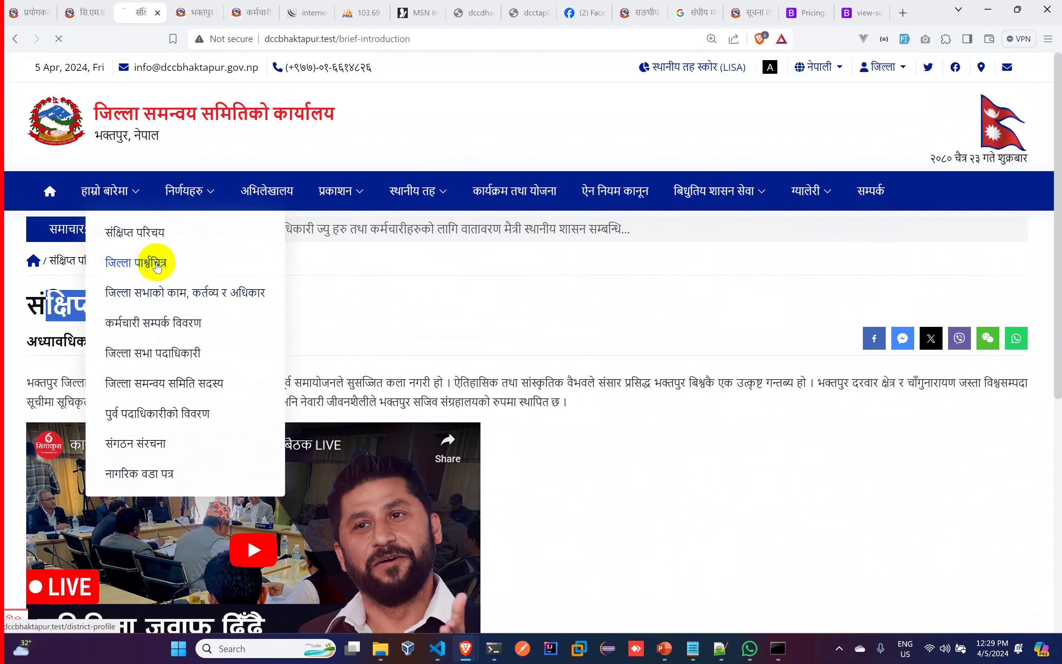
# Look over the district-profile page and replace its address with the site's admin address to open the admin dashboard
pyautogui.scroll(-2, 314, 277)
pyautogui.scroll(-1, 314, 276)
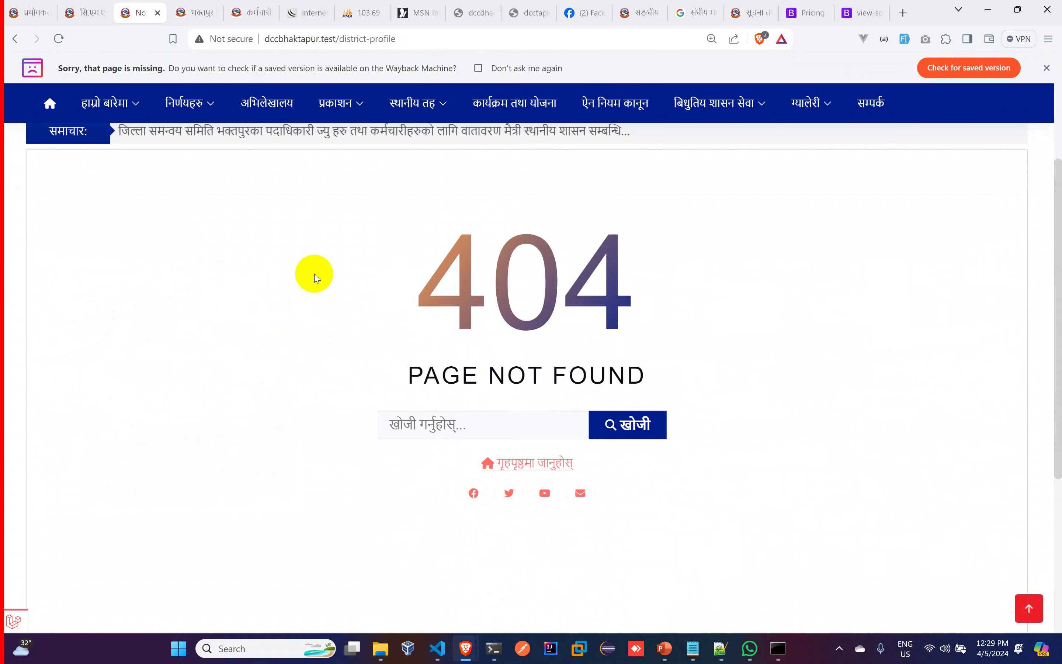
pyautogui.scroll(-1, 693, 351)
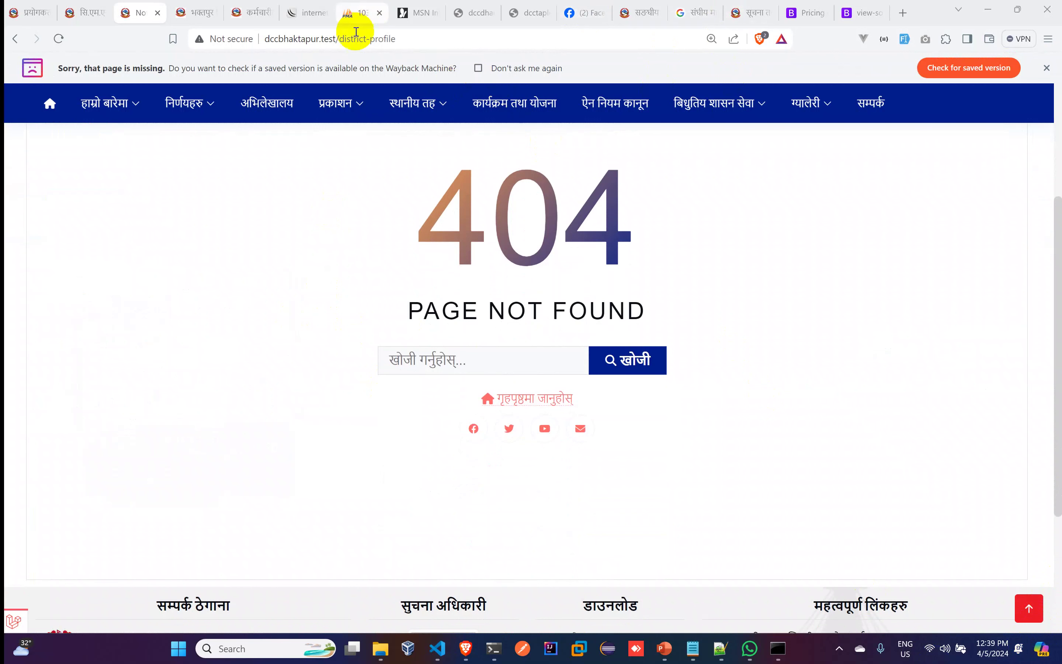
pyautogui.moveTo(340, 39); pyautogui.dragTo(512, 38)
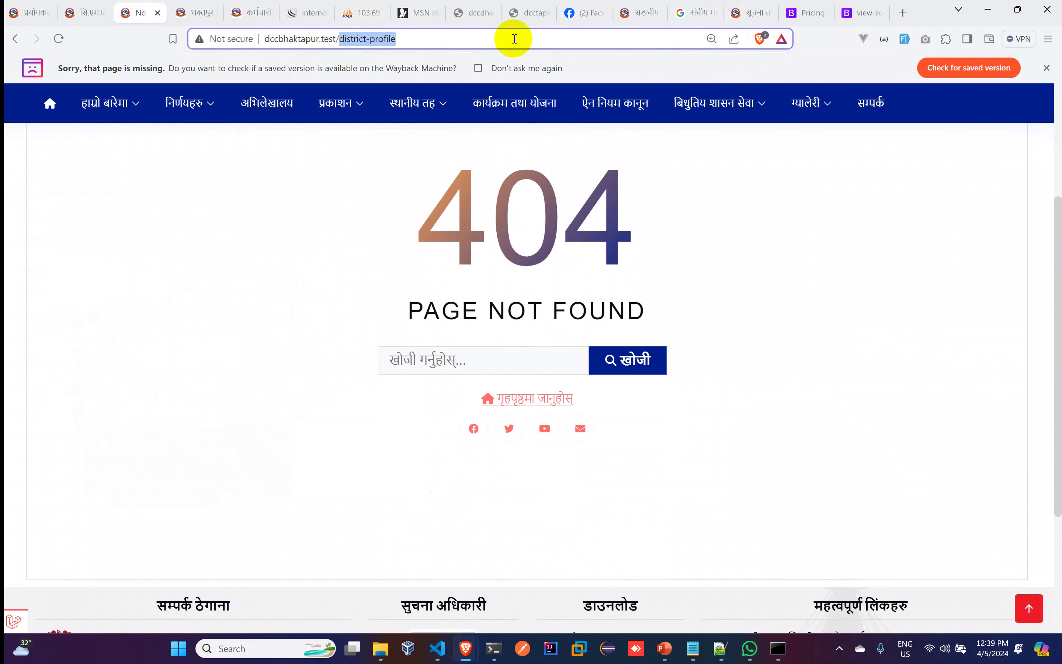
pyautogui.press('BackSpace')
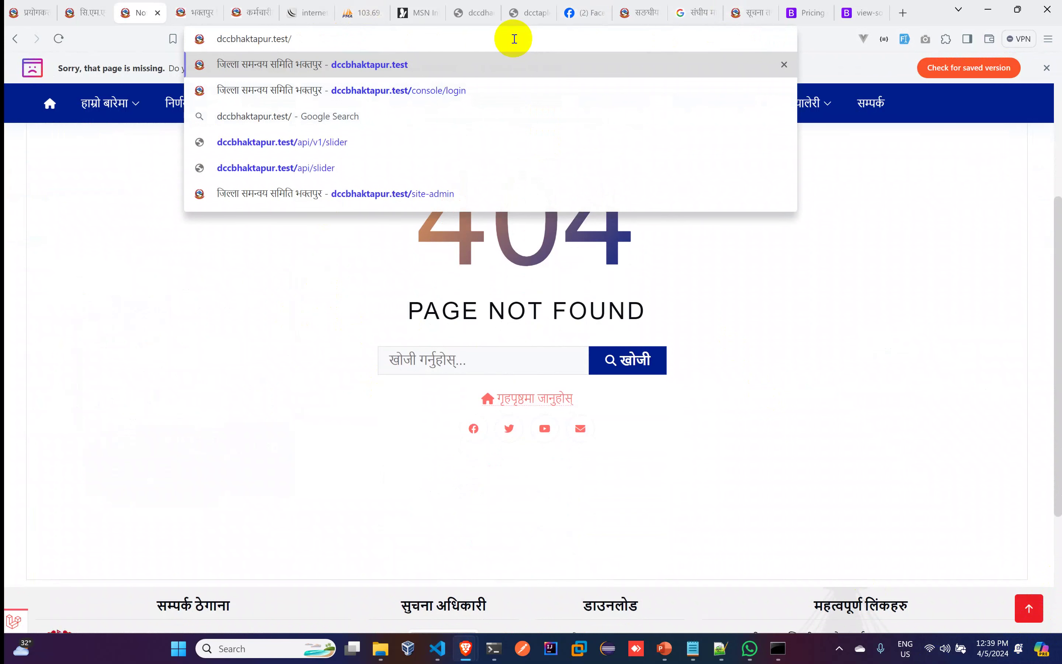
pyautogui.write('c')
pyautogui.press('Return')
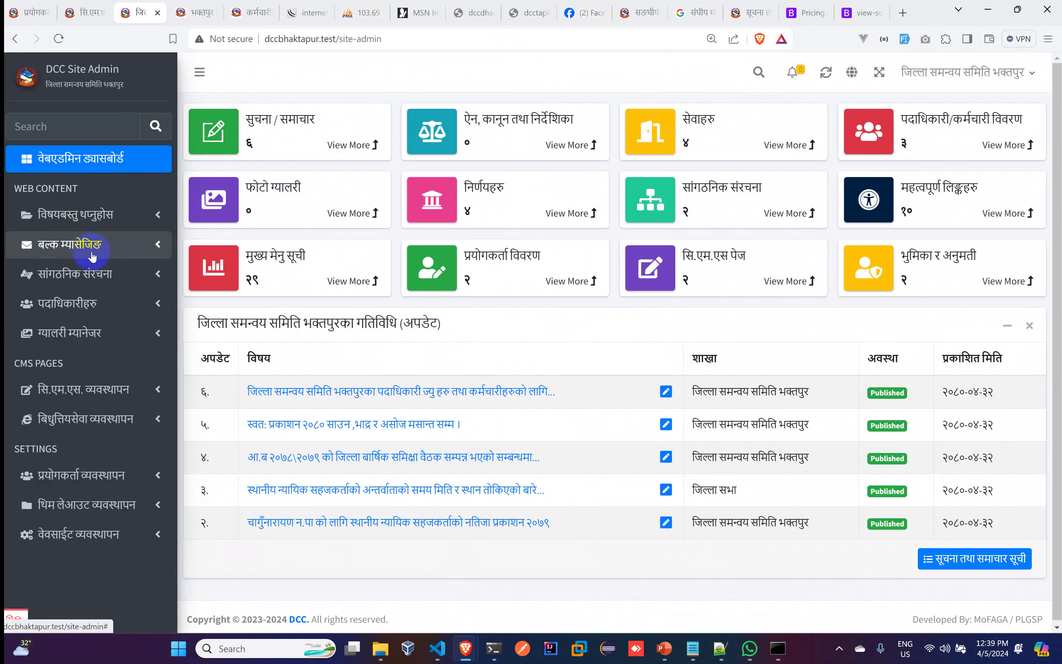
# Start a new CMS page and enter हाम्रो बारेमा as its Nepali title
pyautogui.click(99, 390)
pyautogui.click(106, 417)
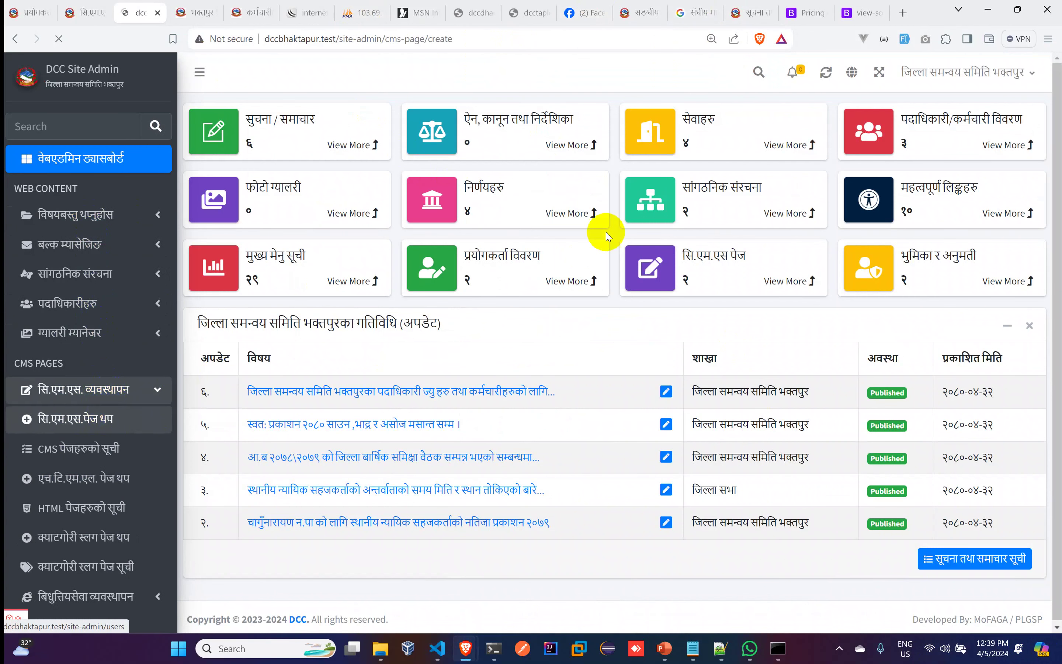
pyautogui.click(519, 166)
pyautogui.write('x')
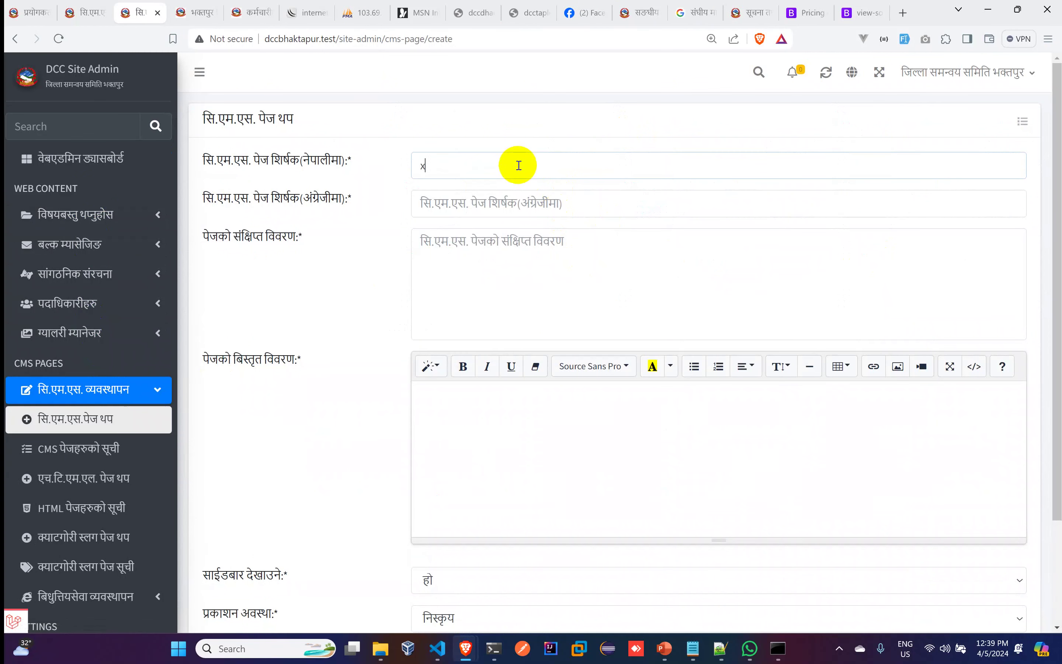
pyautogui.write('हाम्रो बारेमा')
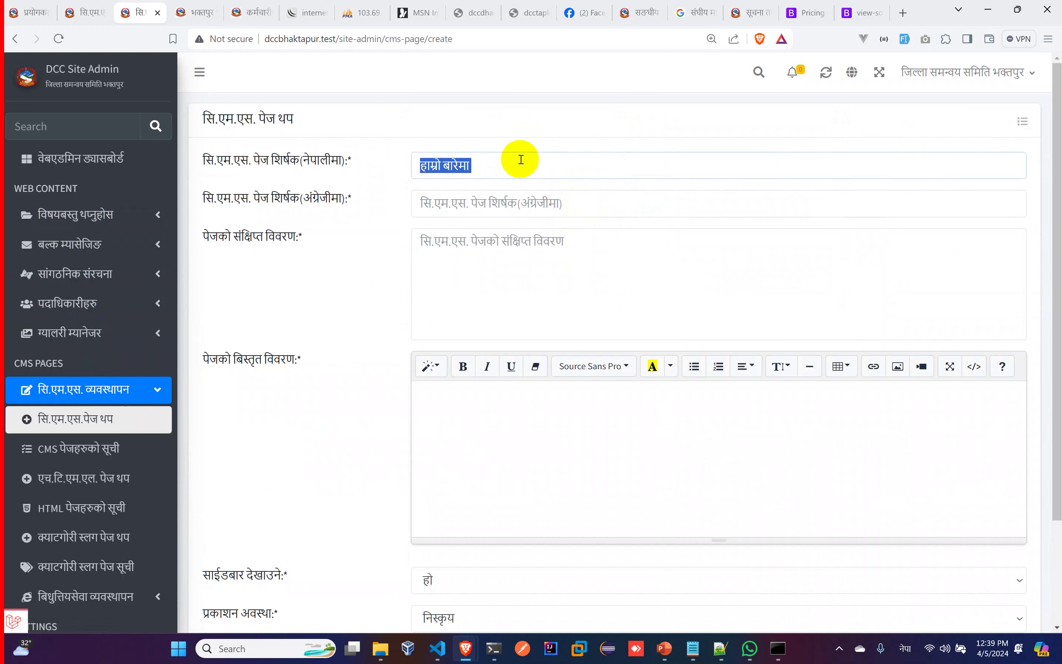
pyautogui.click(482, 203)
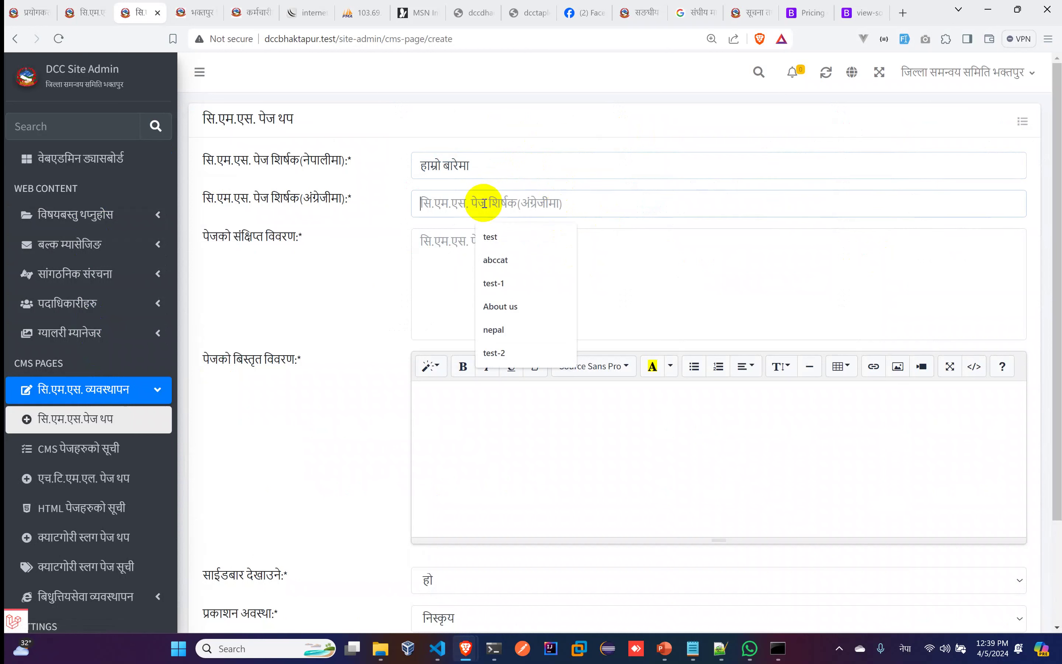
pyautogui.moveTo(481, 162); pyautogui.dragTo(422, 163)
pyautogui.click(439, 200)
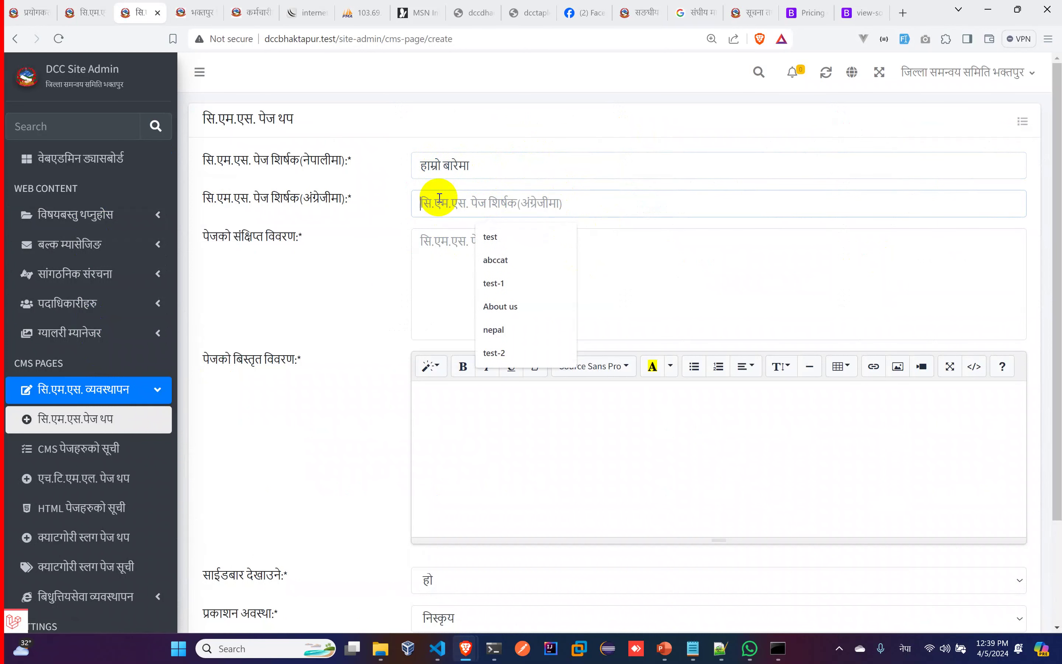
pyautogui.click(661, 394)
pyautogui.click(491, 191)
pyautogui.press('super+space')
pyautogui.write('xf')
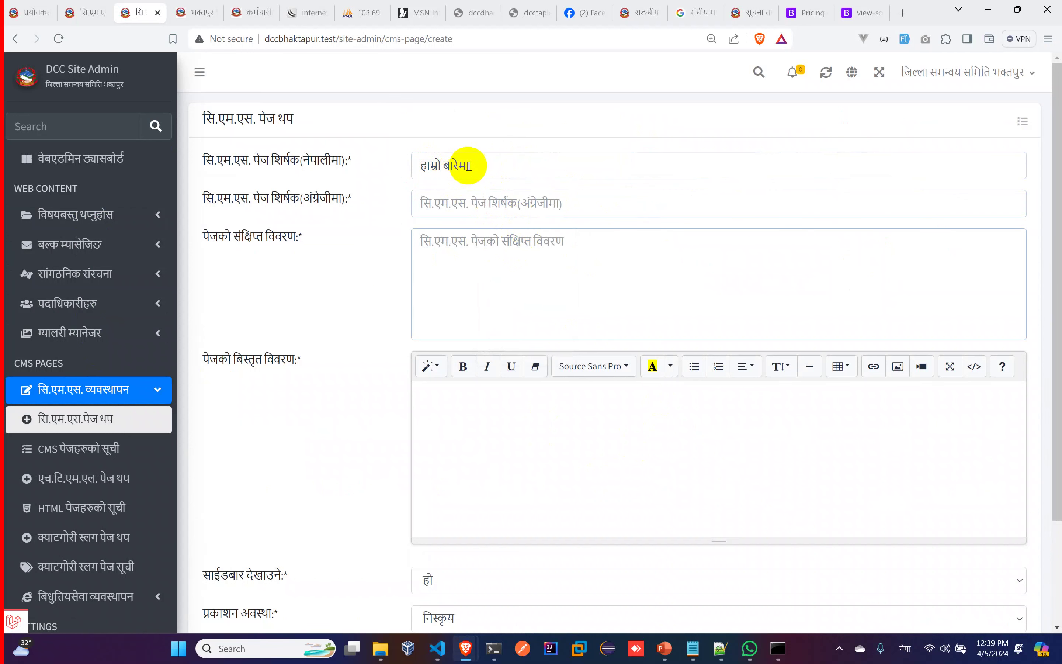
# Copy the CMS page's Nepali title हाम्रो बारेमा into its brief description
pyautogui.moveTo(469, 166); pyautogui.dragTo(379, 150)
pyautogui.click(457, 239)
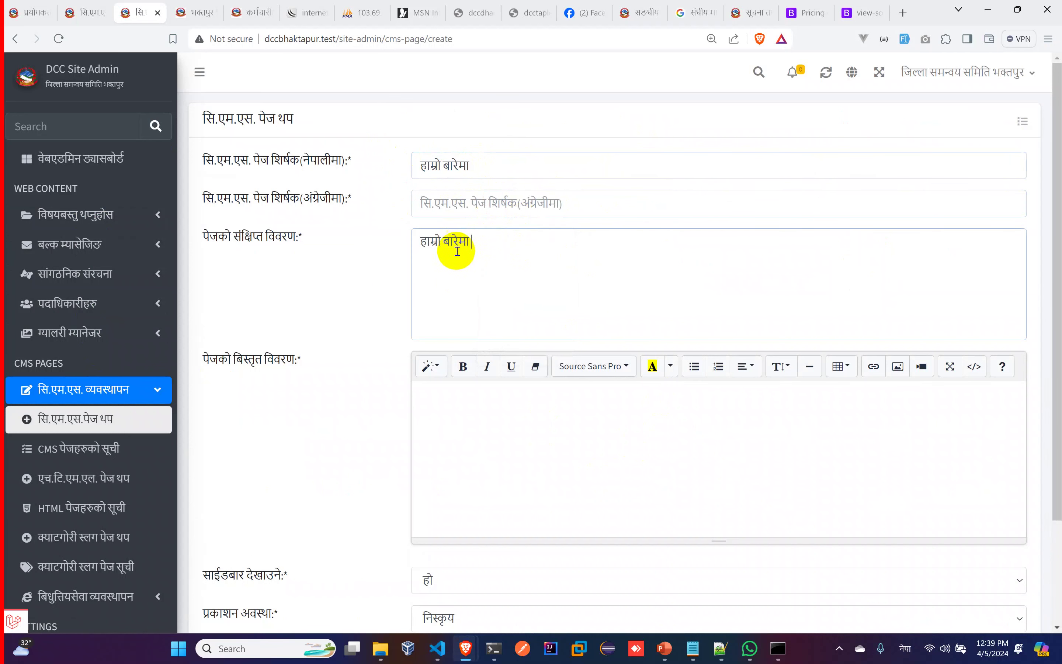
pyautogui.moveTo(481, 164); pyautogui.dragTo(249, 116)
pyautogui.hotkey('ctrl', 'c')
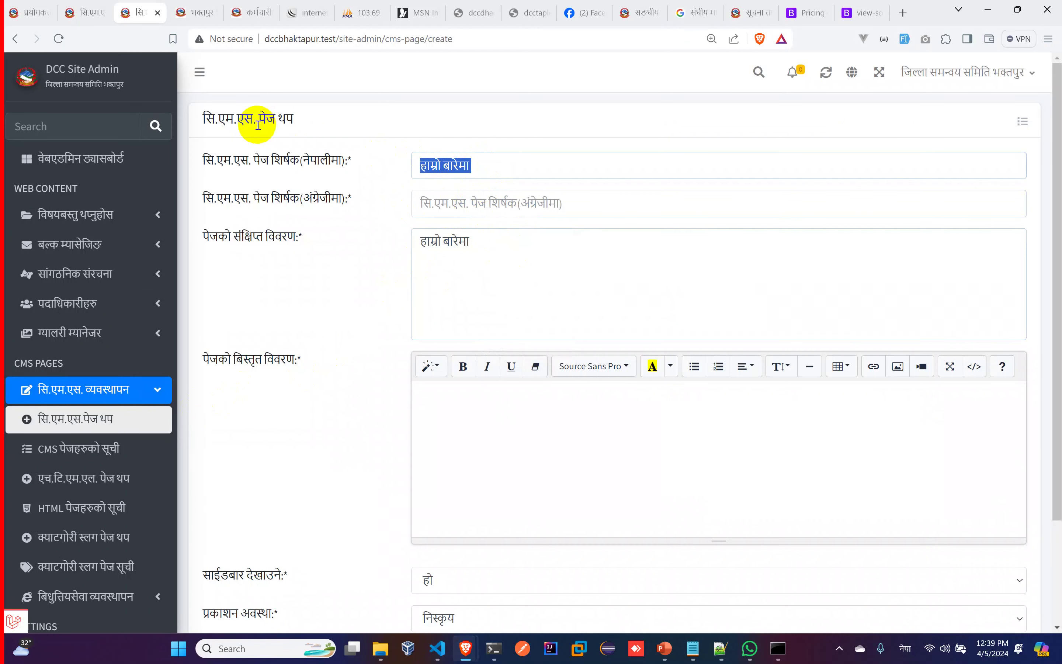
pyautogui.click(518, 204)
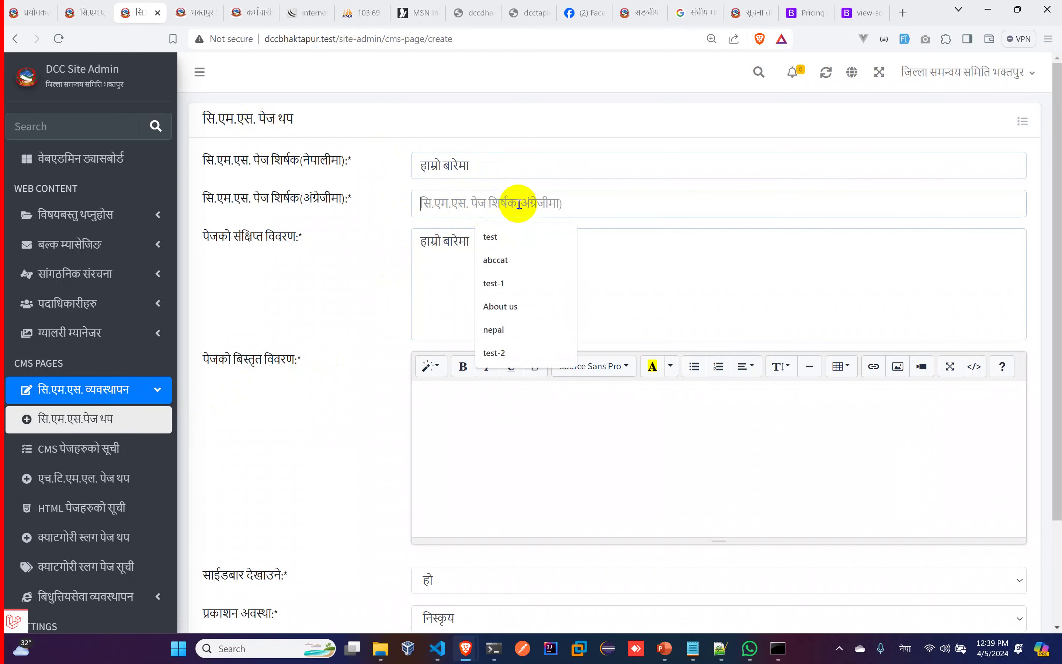
# Start a new HTML page and enter हाम्रो बारेमा as its Nepali title
pyautogui.click(81, 507)
pyautogui.click(1001, 154)
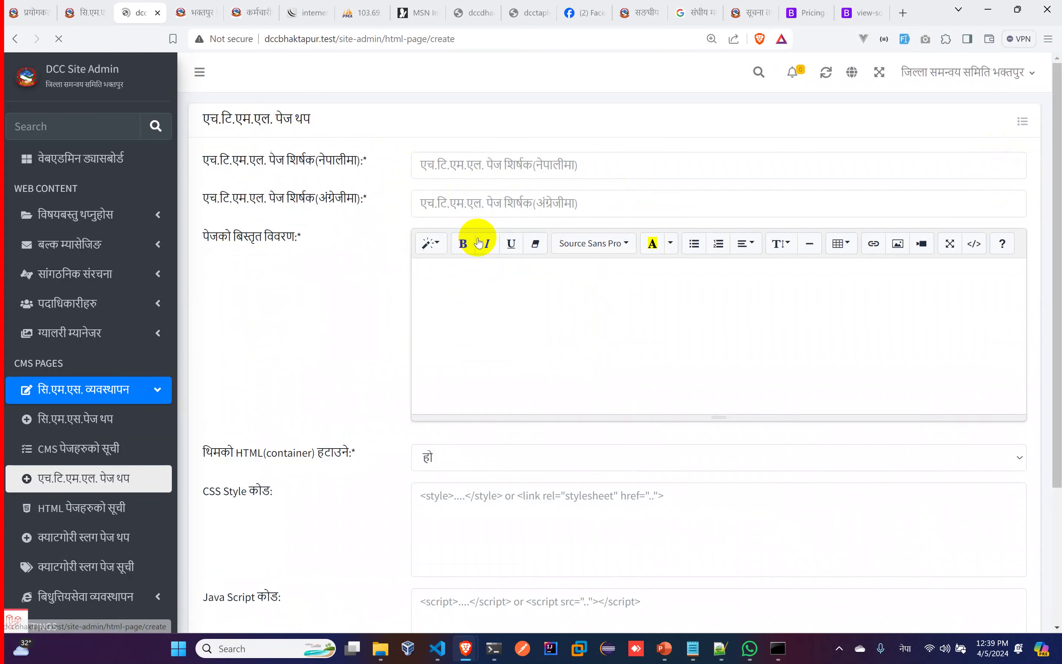
pyautogui.write('हाम्रो बारेमा')
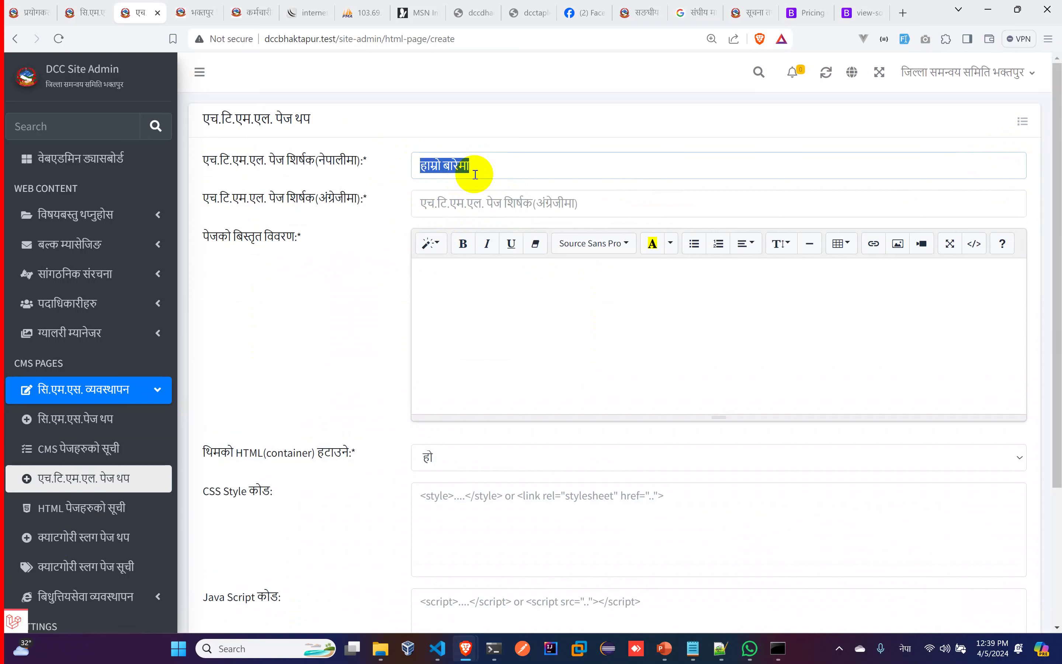
# Paste हाम्रो बारेमा as the HTML page's English title and as its detailed description
pyautogui.click(481, 198)
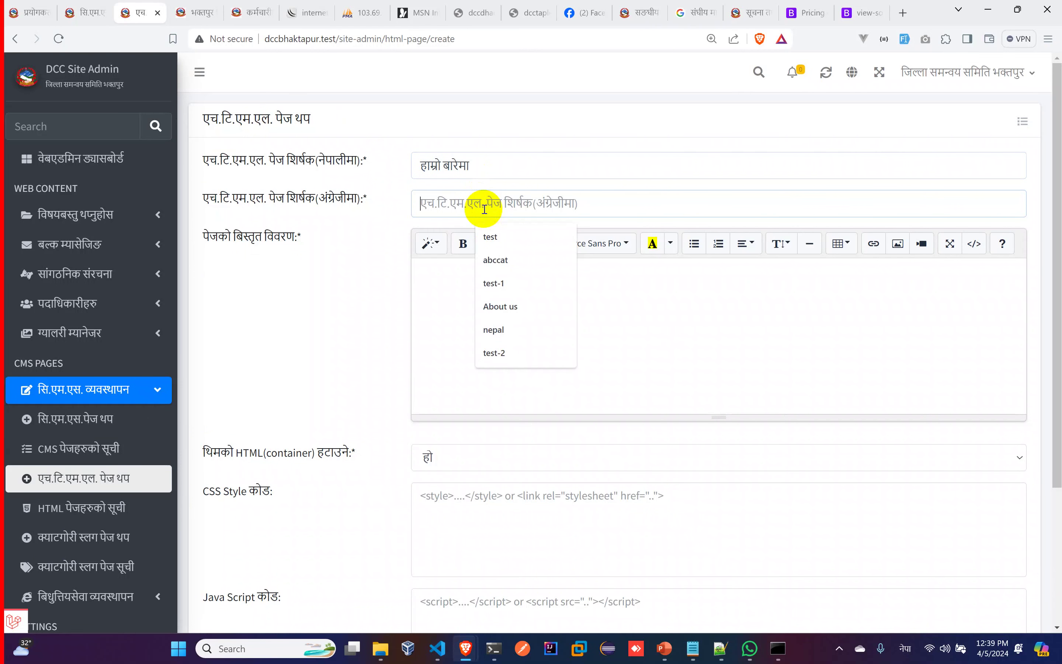
pyautogui.press('super+space')
pyautogui.write('x')
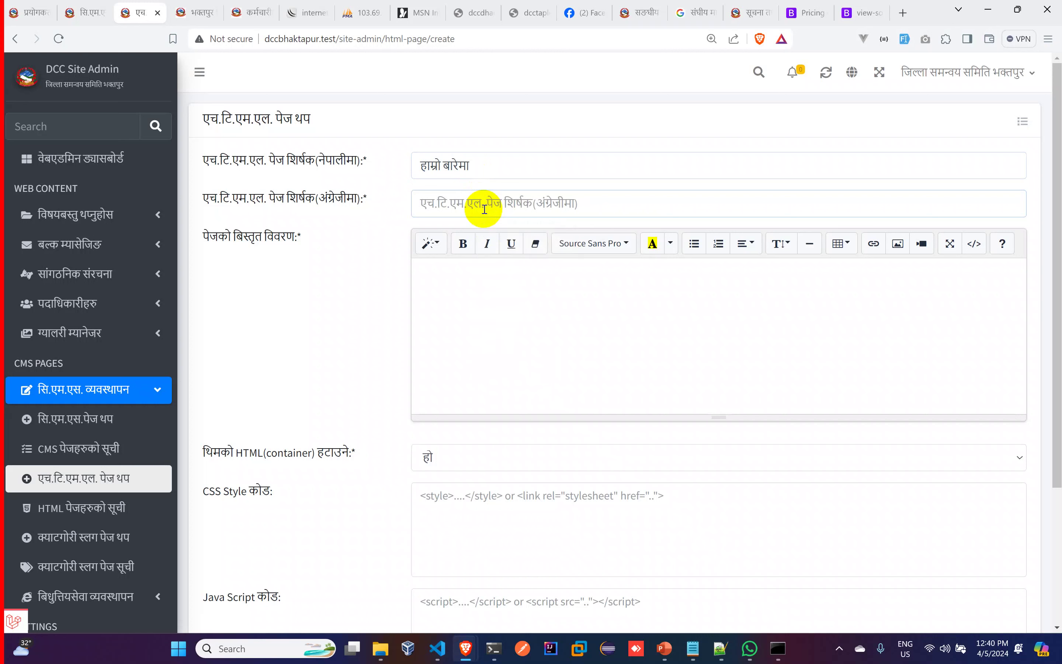
pyautogui.hotkey('ctrl', 'v')
pyautogui.hotkey('ctrl', 'v')
pyautogui.hotkey('ctrl', 'v')
pyautogui.press('End')
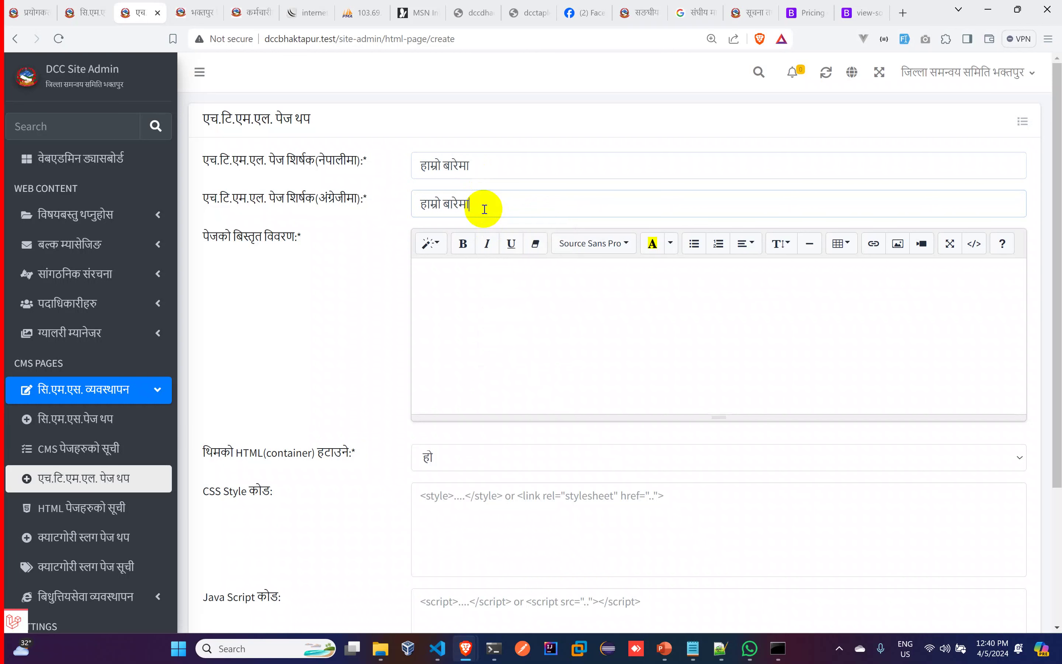
pyautogui.click(458, 287)
pyautogui.hotkey('ctrl', 'v')
# Leave the CSS and JavaScript code of the HTML page empty and choose its publication status (प्रकाशन अवस्था)
pyautogui.scroll(-3, 485, 429)
pyautogui.click(475, 371)
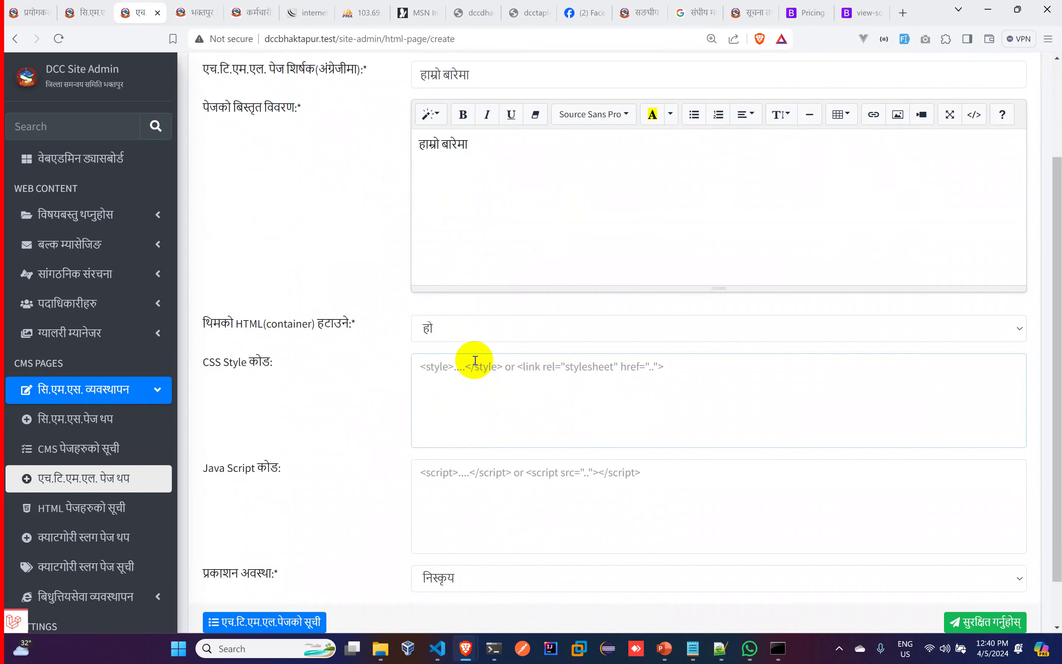
pyautogui.scroll(-2, 474, 360)
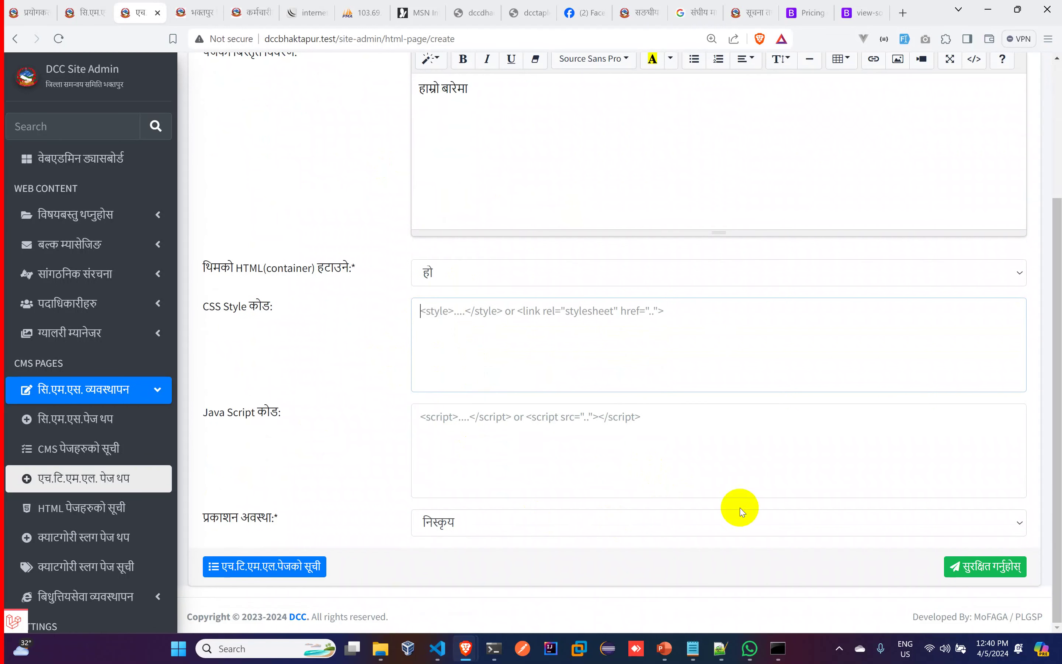
pyautogui.click(689, 527)
pyautogui.click(476, 560)
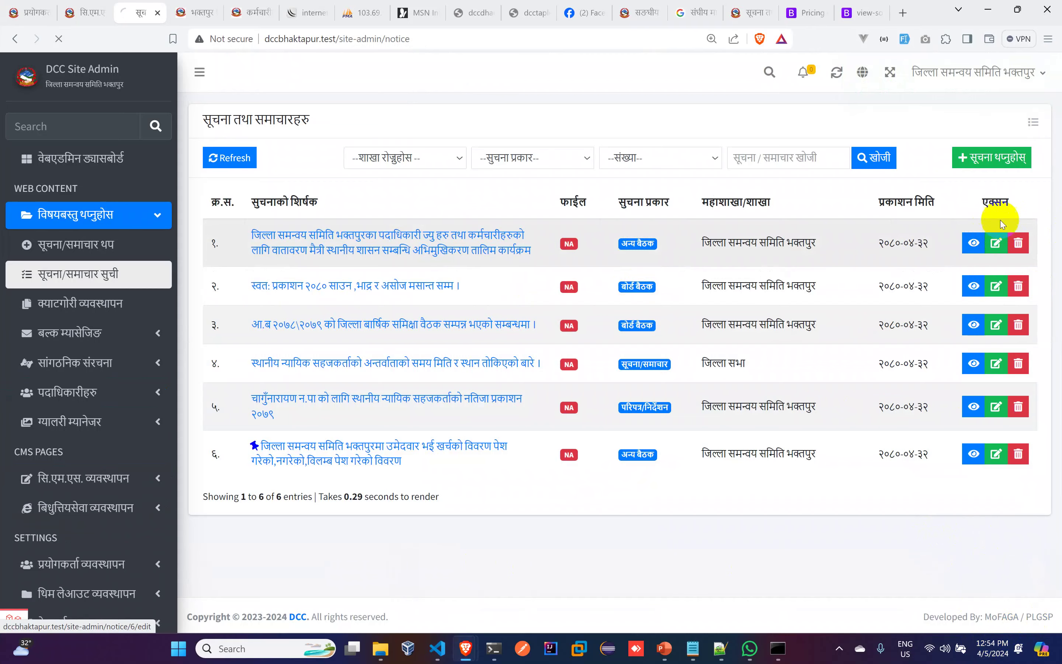
# Edit the first notice under सूचना तथा समाचारहरु, attach a PDF from Downloads as its related file, and save it
pyautogui.click(993, 238)
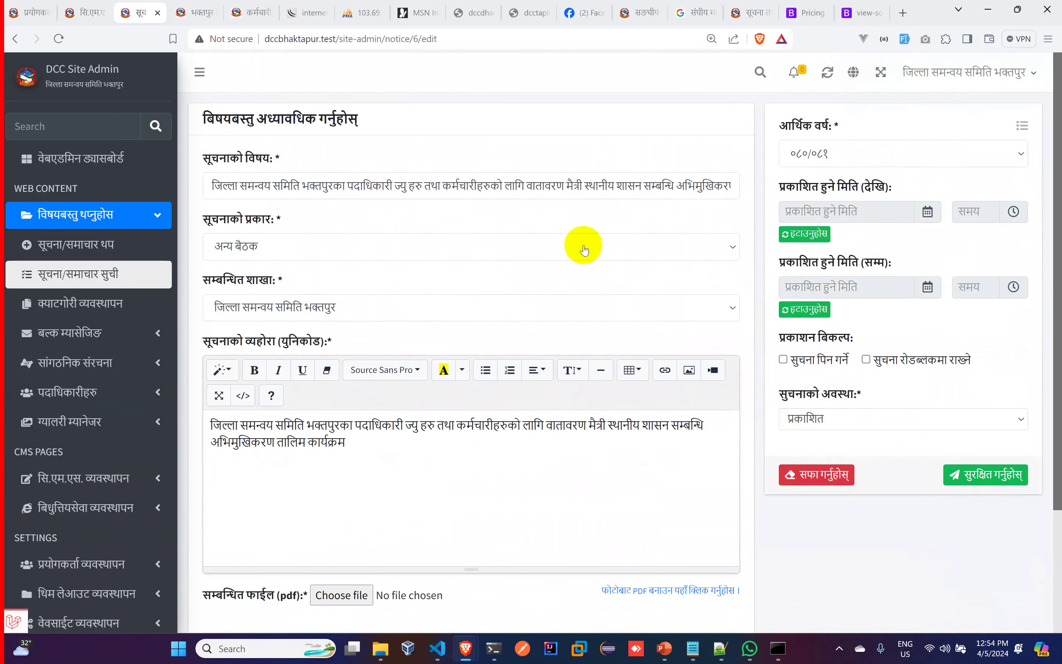
pyautogui.scroll(-3, 592, 379)
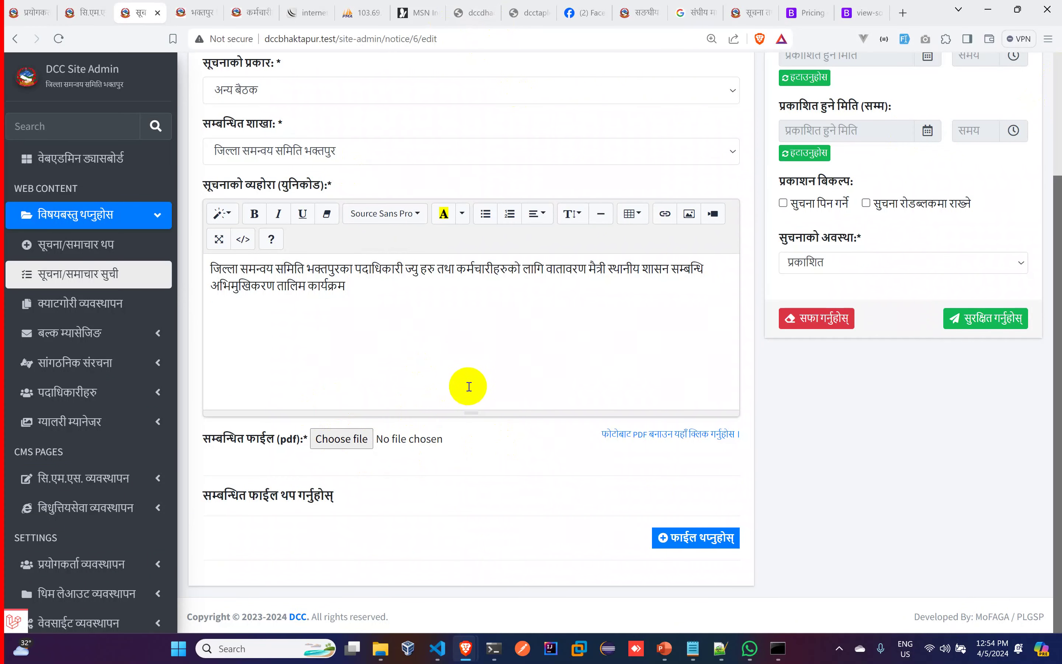
pyautogui.scroll(3, 472, 379)
pyautogui.scroll(-3, 479, 375)
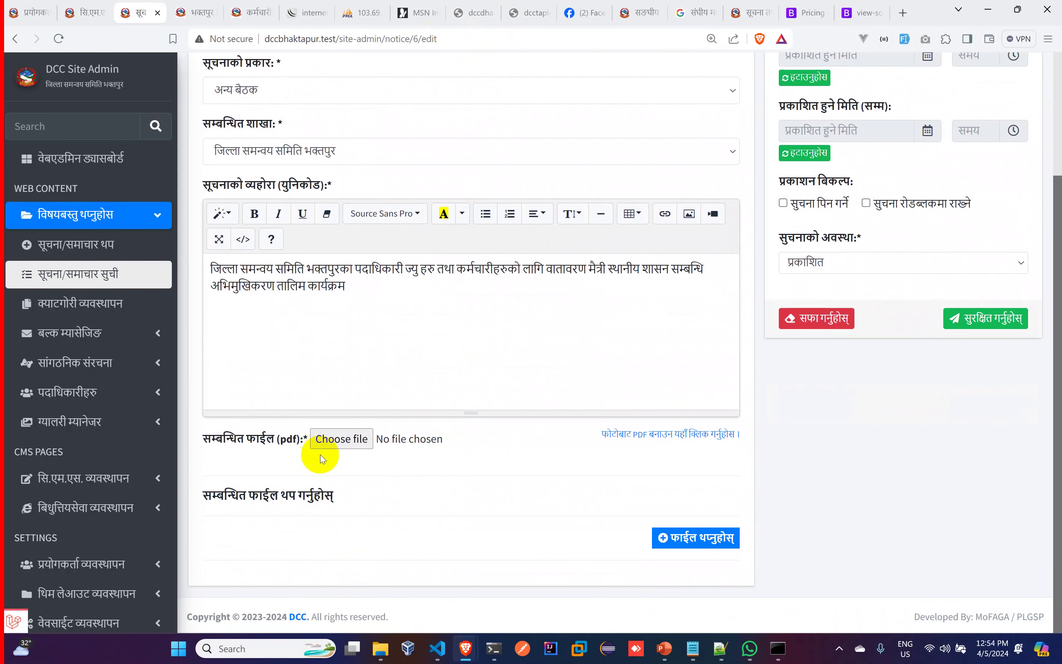
pyautogui.click(334, 439)
pyautogui.doubleClick(149, 134)
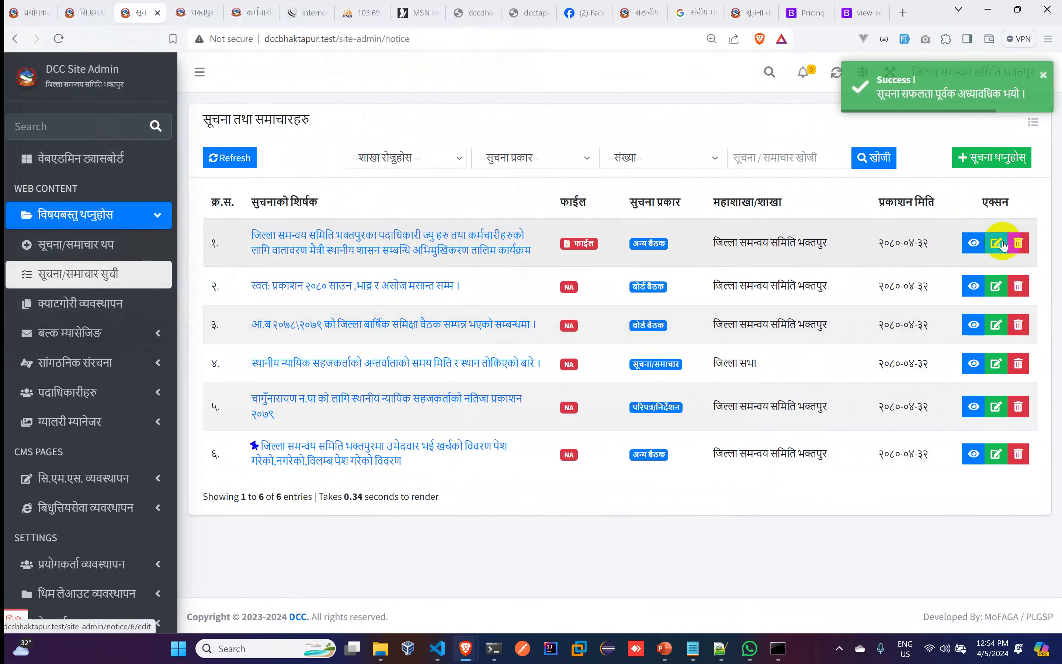
# Reopen the first notice and add a related file titled प्रतिभा डवली कार्यक्रम फाराम with the Ultra LED Display Word document
pyautogui.click(1003, 245)
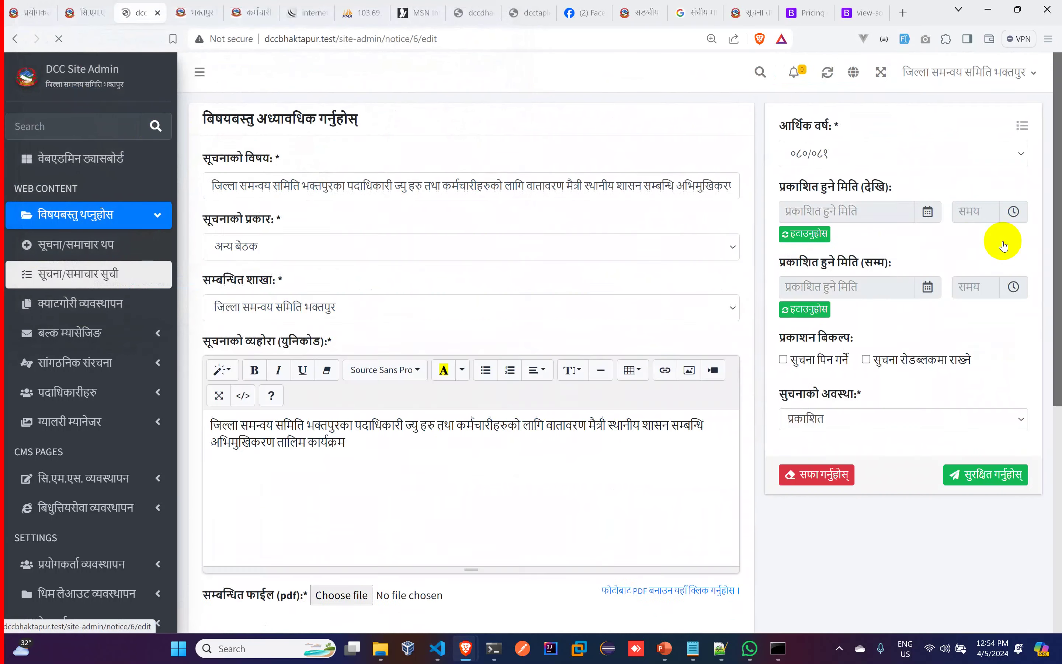
pyautogui.scroll(-10, 560, 362)
pyautogui.click(694, 538)
pyautogui.scroll(-2, 581, 272)
pyautogui.click(485, 436)
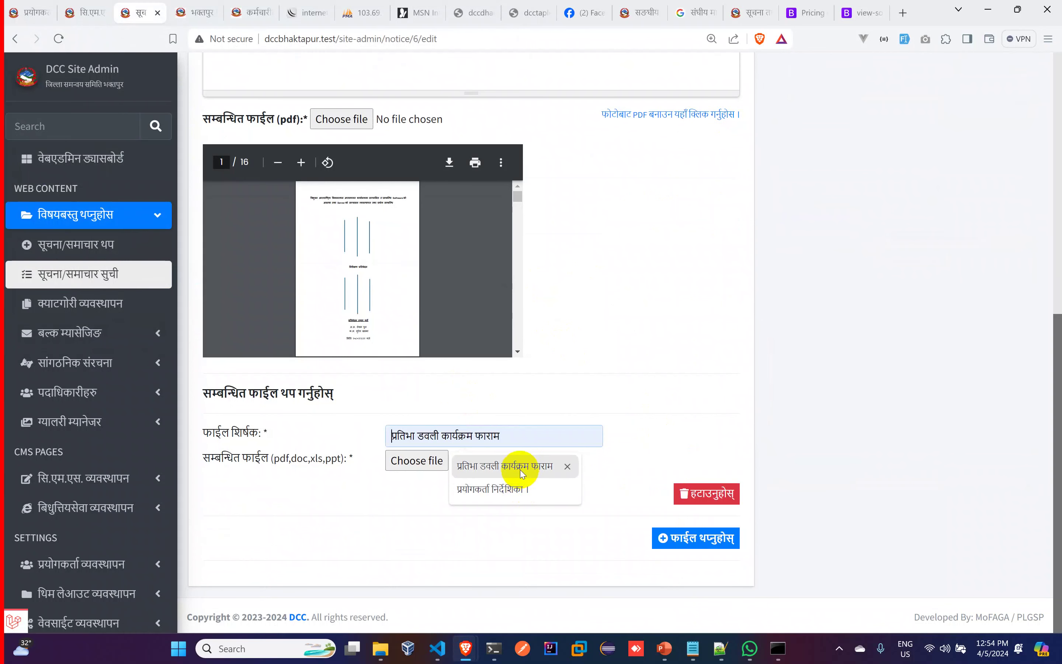
pyautogui.click(505, 466)
pyautogui.click(416, 460)
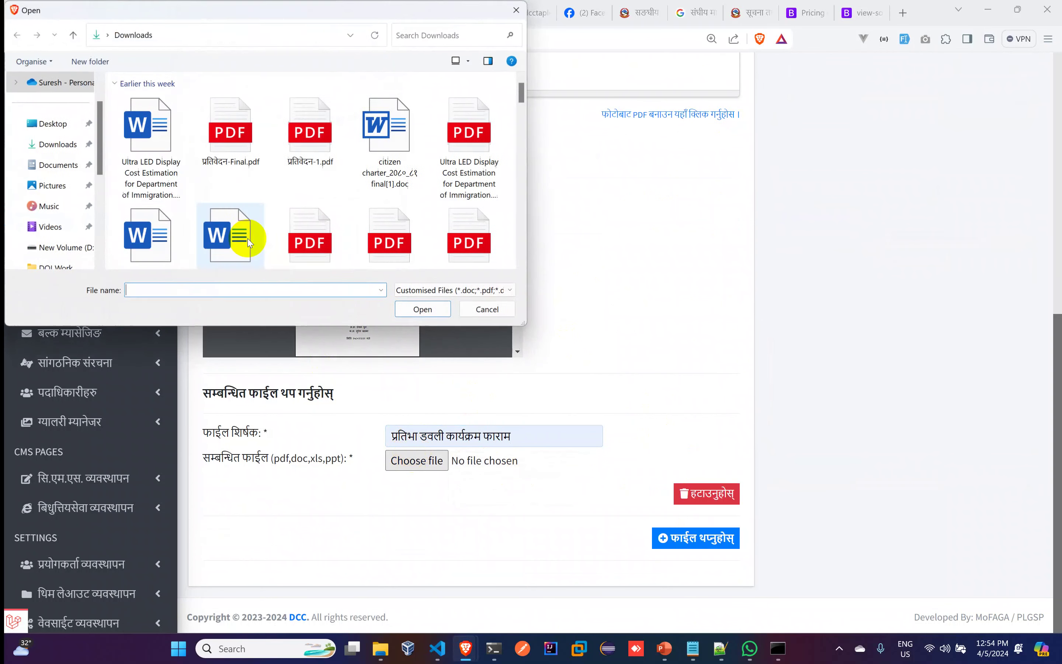
pyautogui.doubleClick(147, 134)
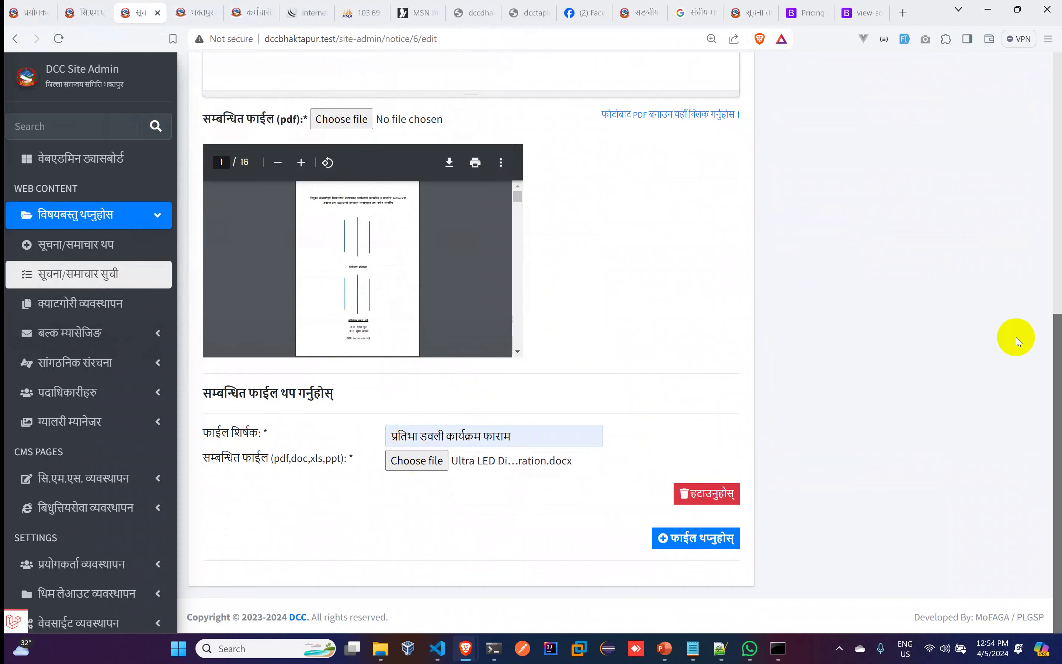
# Add a second related file titled प्रयोगकर्ता निर्देशिका । with the citizen charter Word document and save the notice
pyautogui.click(671, 538)
pyautogui.scroll(-2, 614, 484)
pyautogui.click(494, 434)
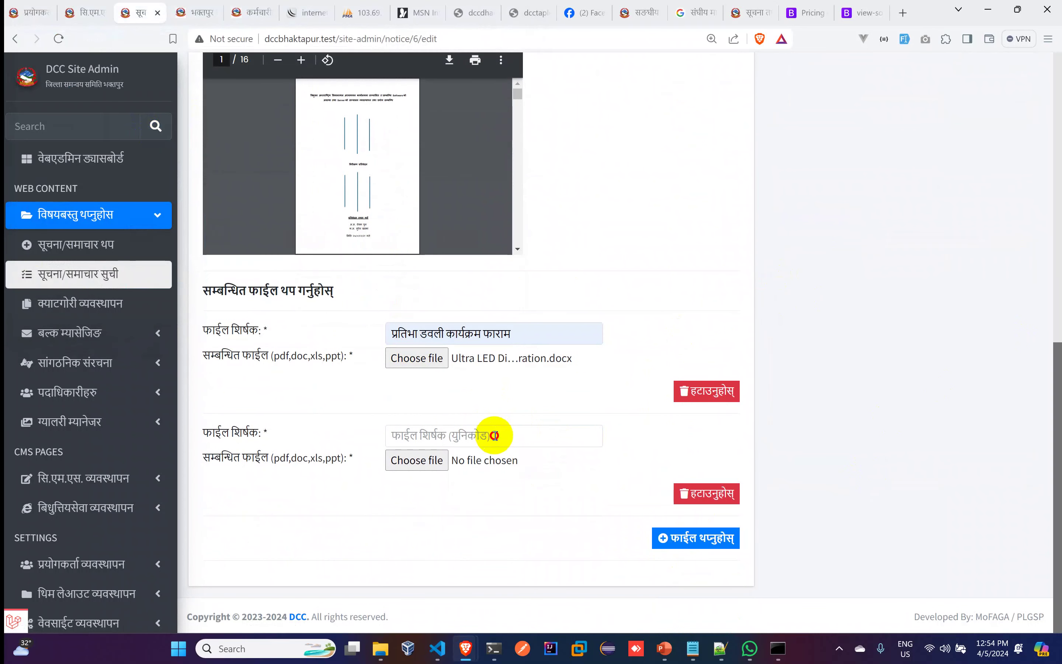
pyautogui.click(503, 485)
pyautogui.click(417, 459)
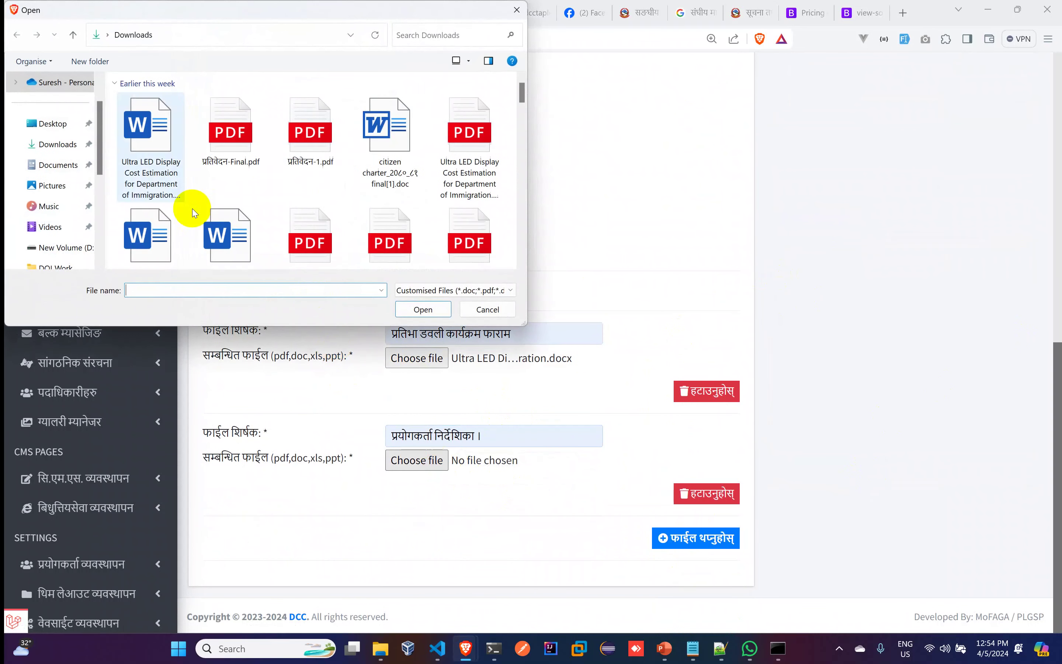
pyautogui.doubleClick(395, 140)
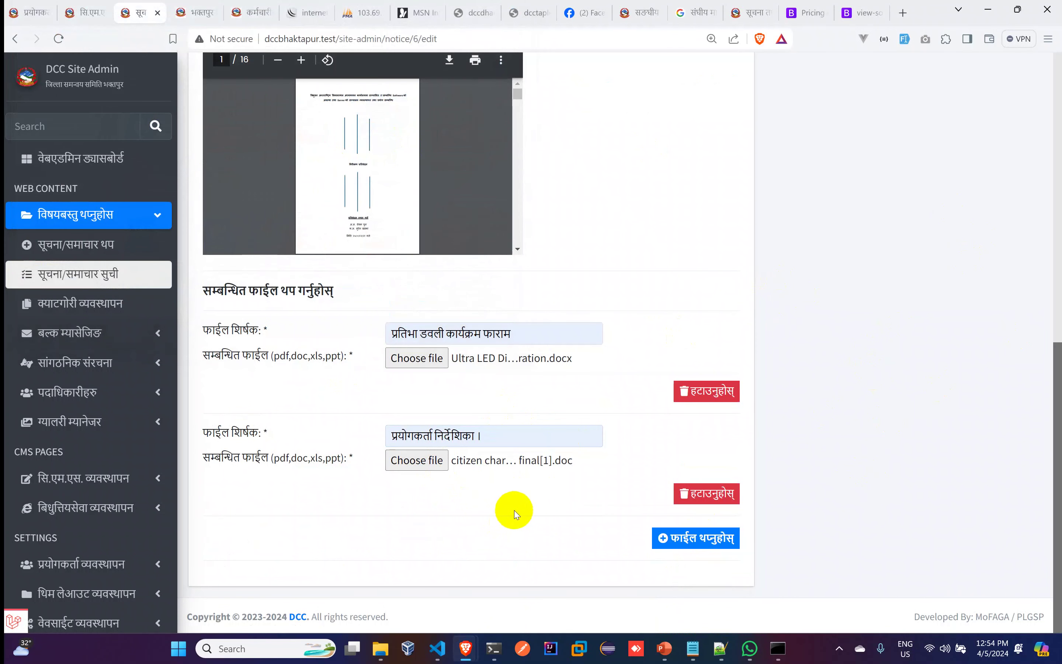
pyautogui.scroll(4, 960, 393)
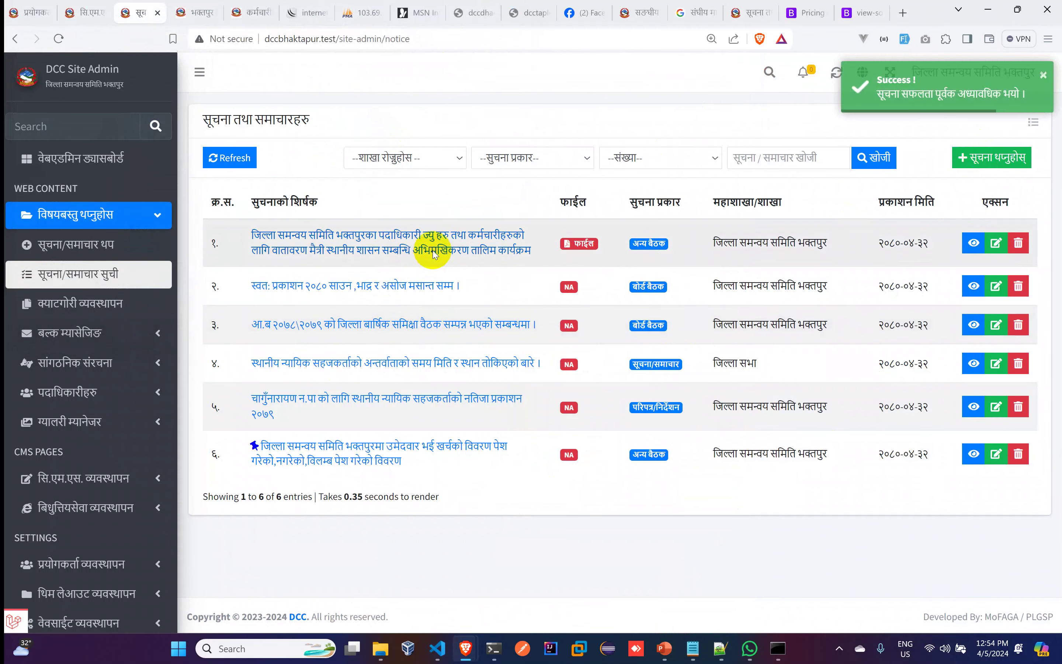
# Open the first notice on the public site and examine the titles, dates and actions in its related files table
pyautogui.click(434, 254)
pyautogui.scroll(-10, 561, 280)
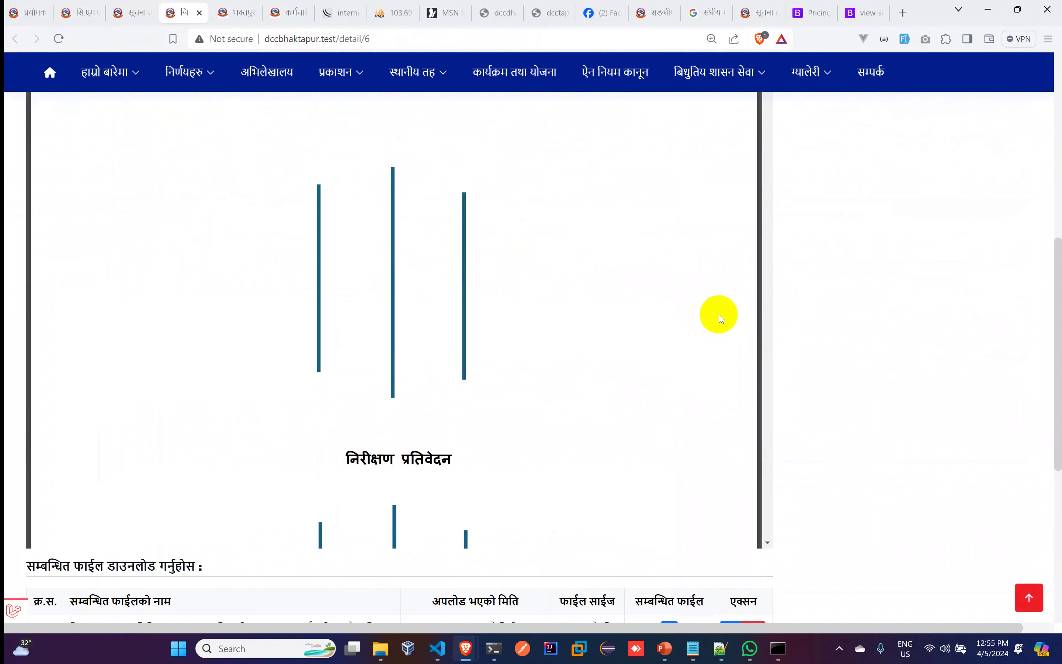
pyautogui.scroll(-5, 587, 251)
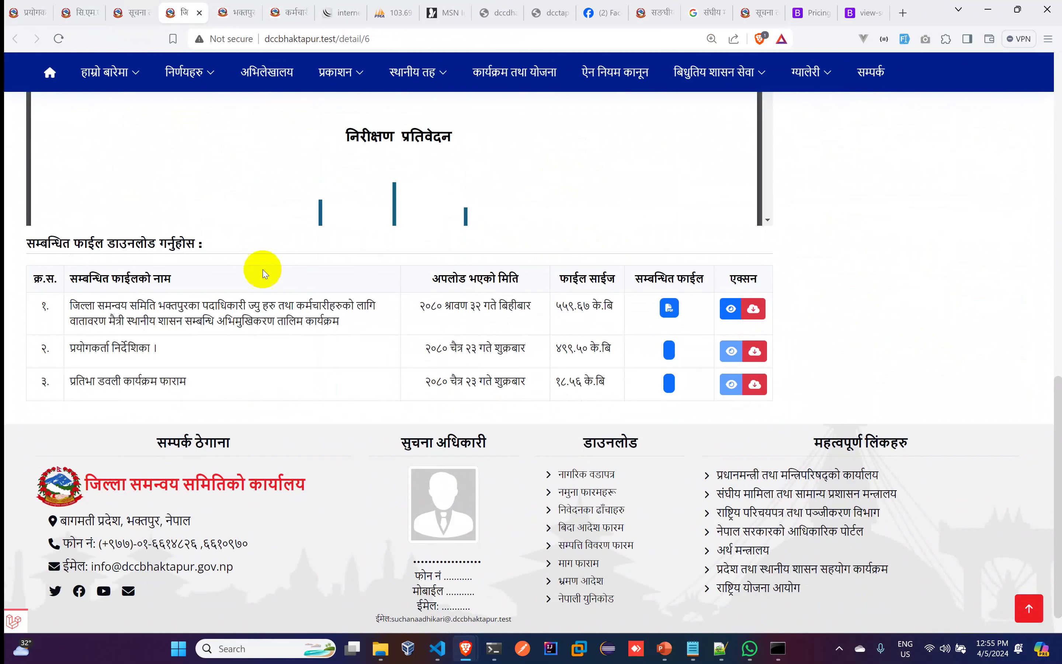
pyautogui.moveTo(70, 305); pyautogui.dragTo(384, 382)
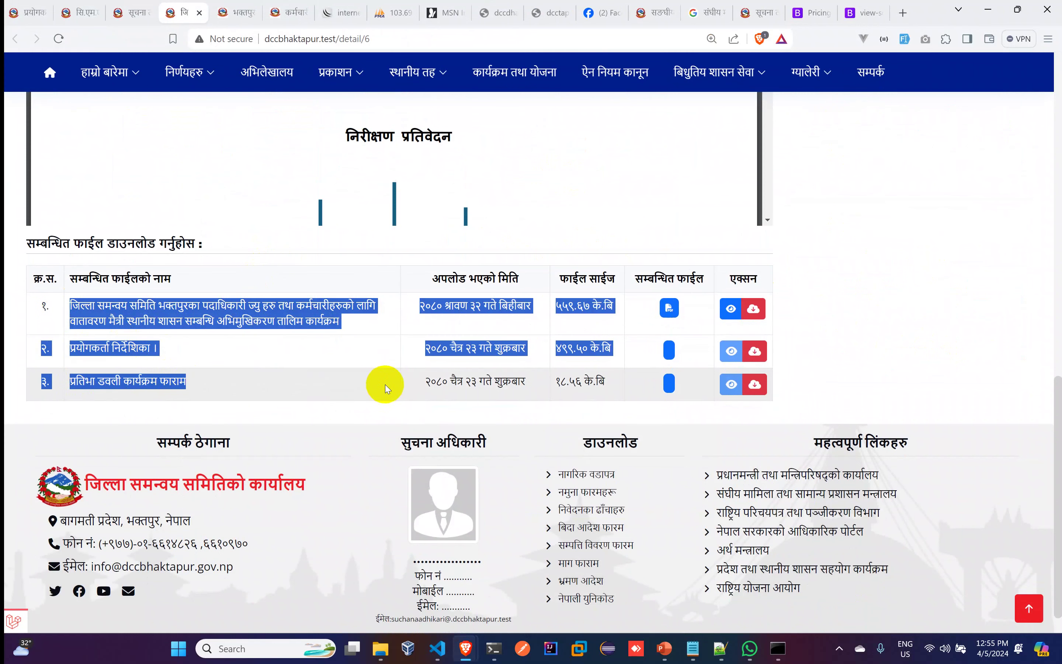
pyautogui.moveTo(43, 303); pyautogui.dragTo(328, 323)
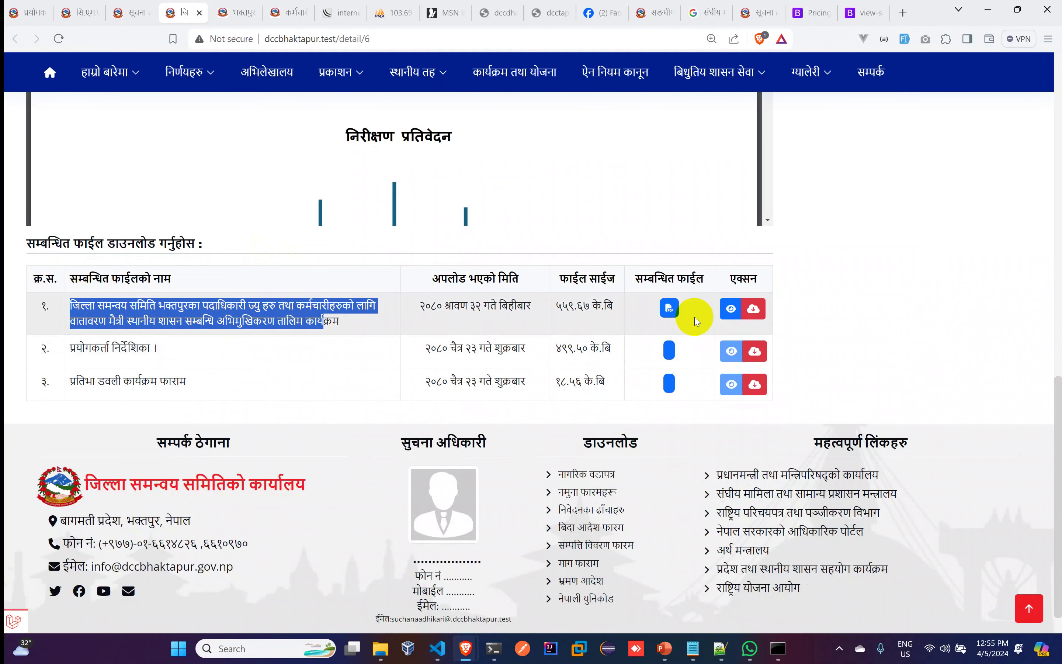
pyautogui.moveTo(85, 348); pyautogui.dragTo(171, 349)
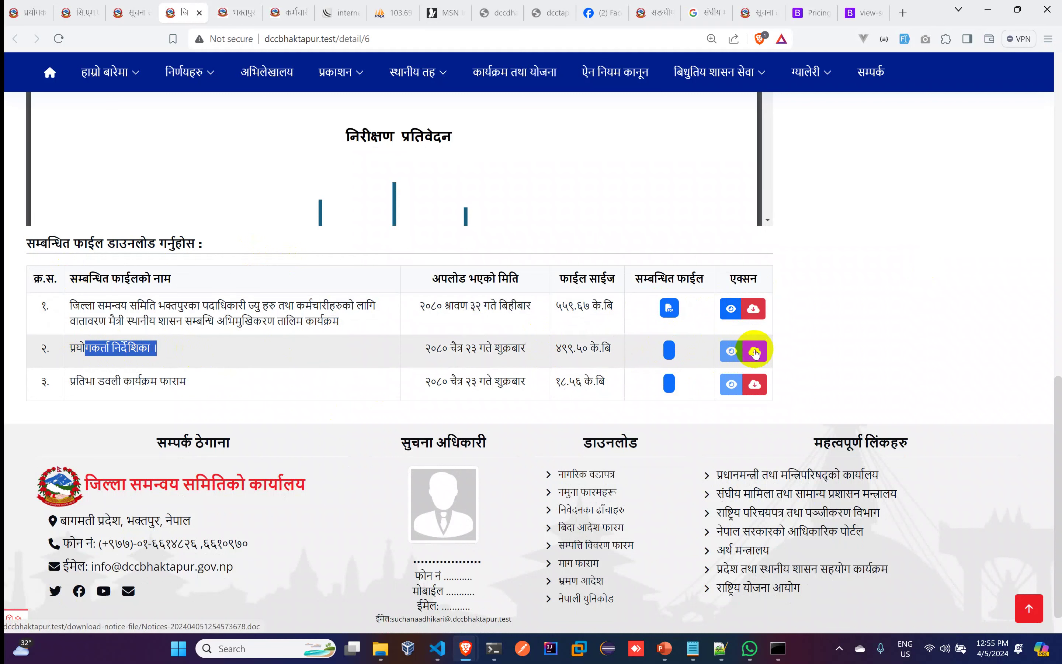
pyautogui.moveTo(72, 347); pyautogui.dragTo(171, 350)
pyautogui.moveTo(69, 381); pyautogui.dragTo(180, 382)
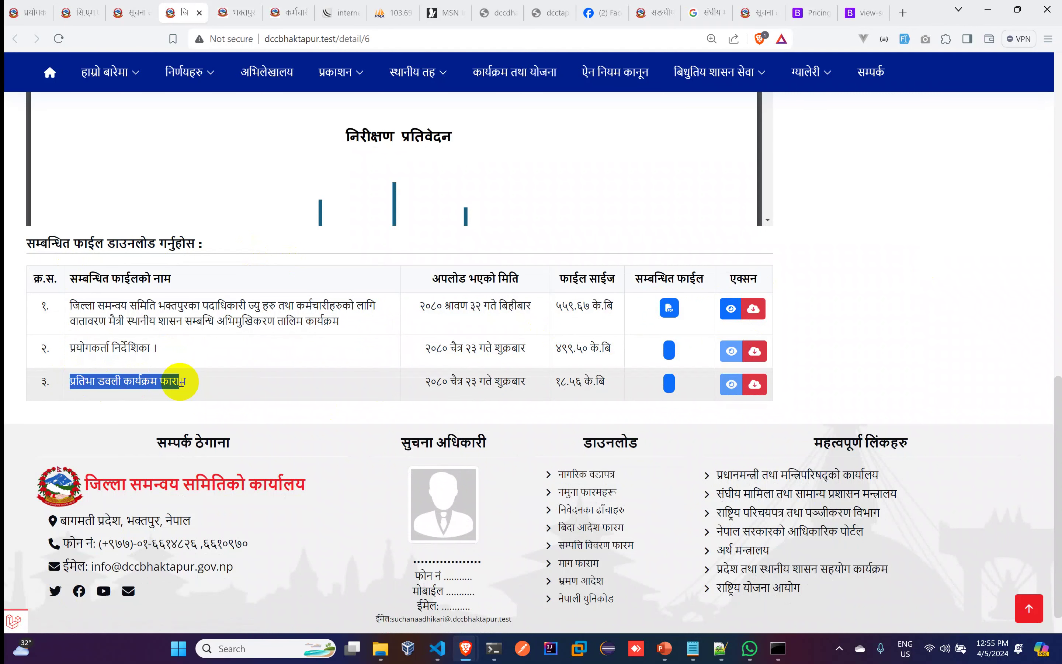
pyautogui.scroll(5, 178, 381)
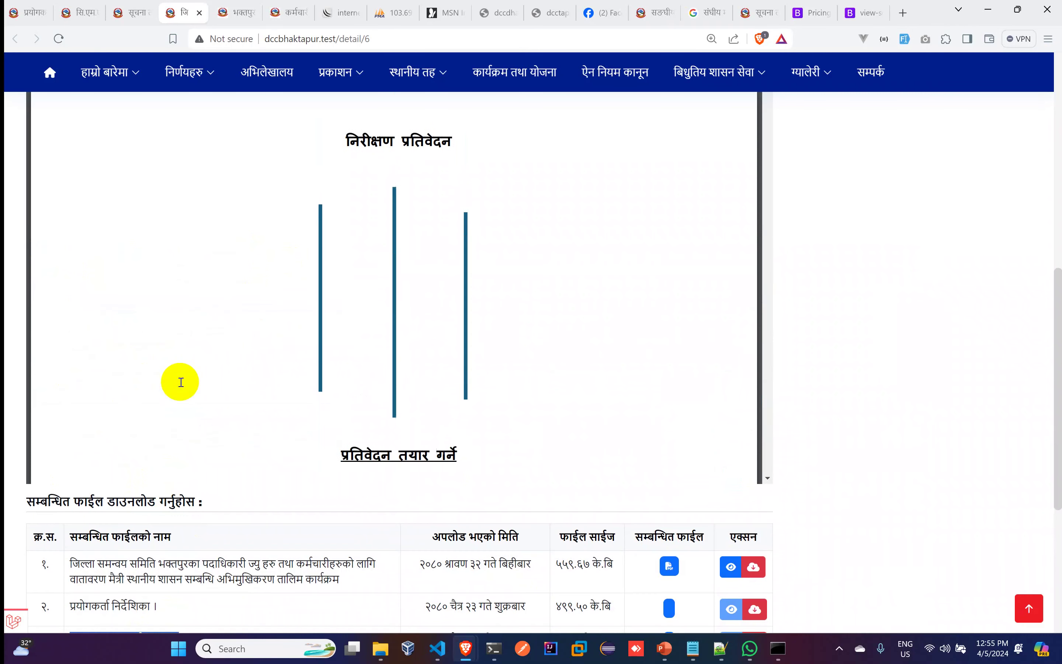
# Reopen the first notice for editing in the site admin and add an empty third related file entry
pyautogui.click(123, 16)
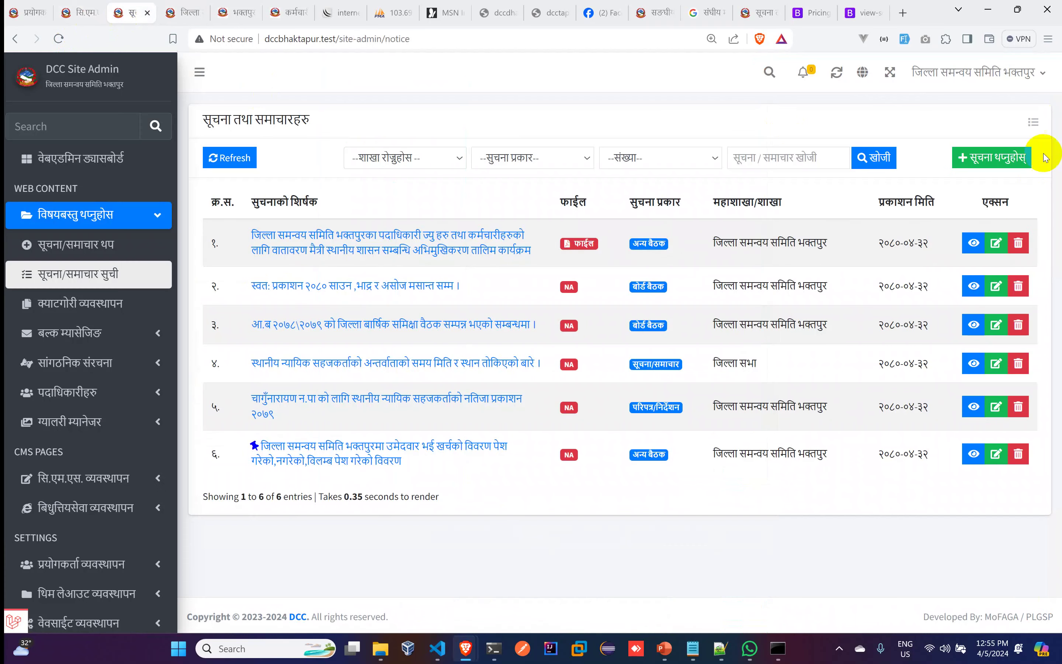
pyautogui.click(989, 246)
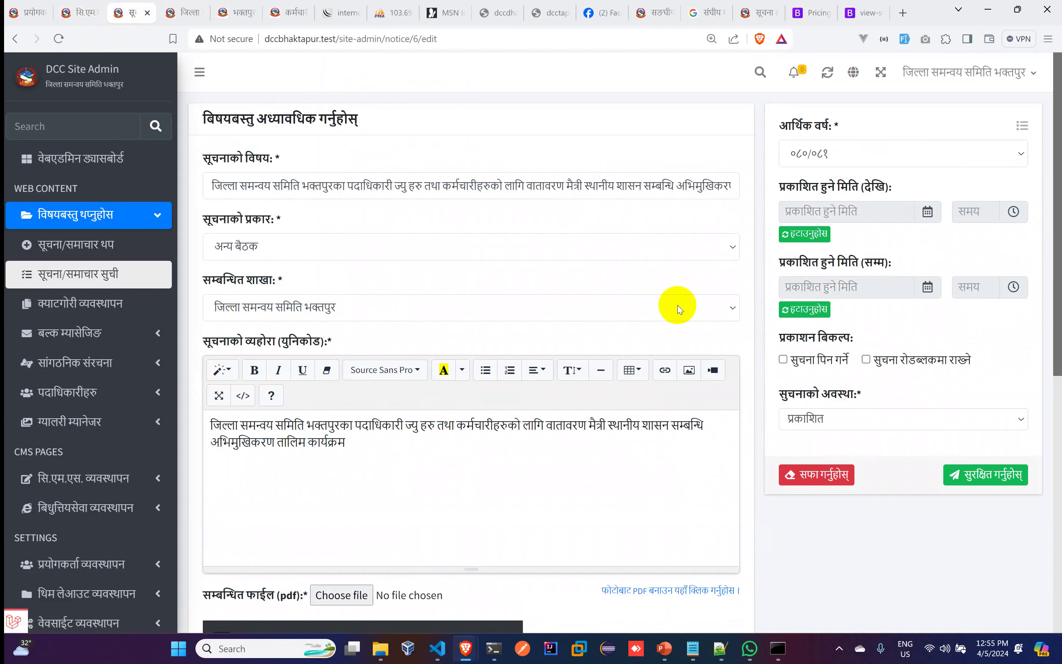
pyautogui.scroll(-10, 812, 303)
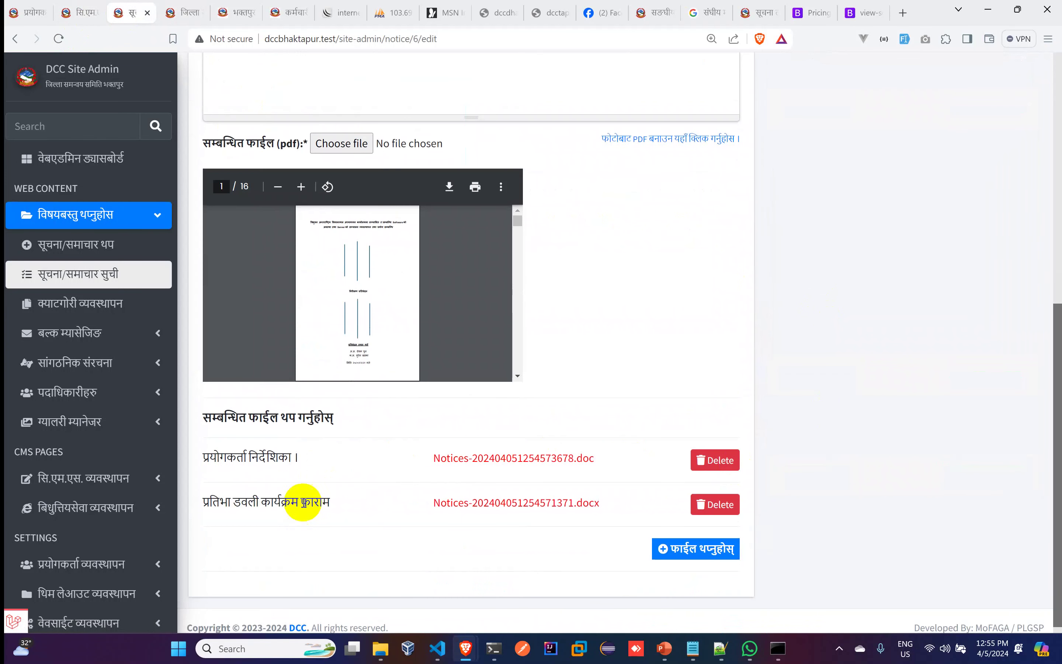
pyautogui.click(695, 549)
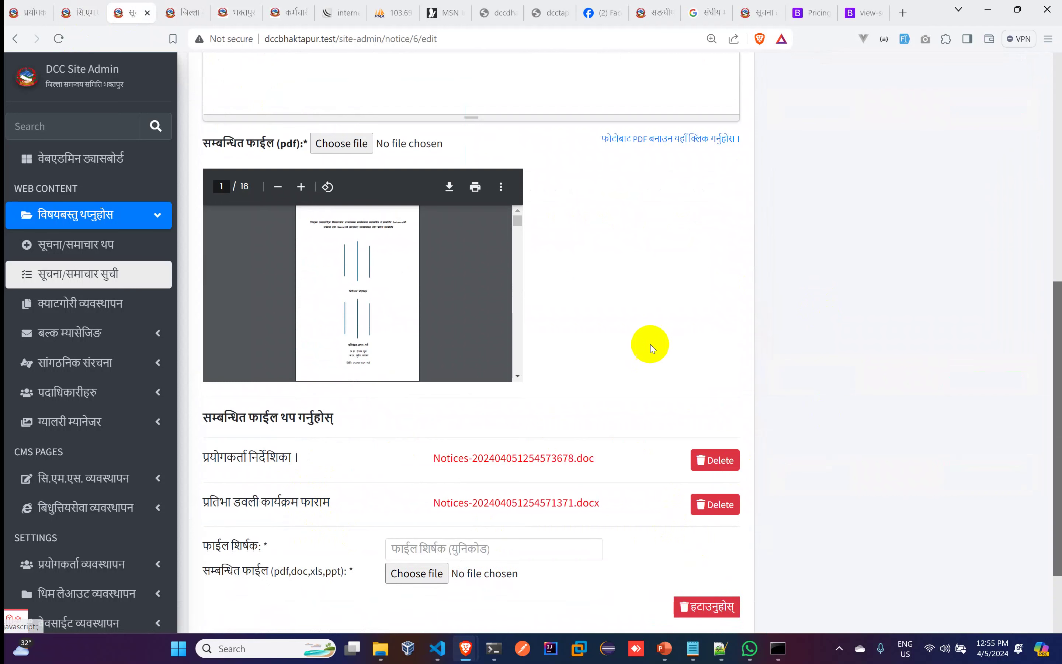
pyautogui.scroll(-3, 647, 346)
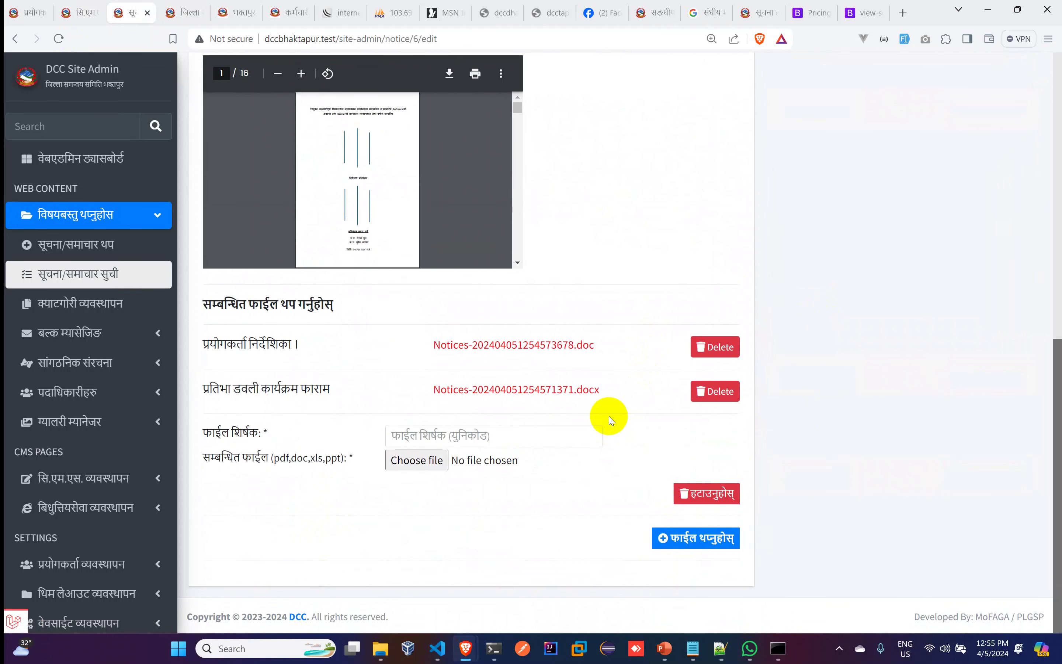
# Enable सुचना पिन गर्ने and सुचना रोडब्लकमा राख्ने for the notice, try to save it, and open the public home page
pyautogui.scroll(8, 811, 268)
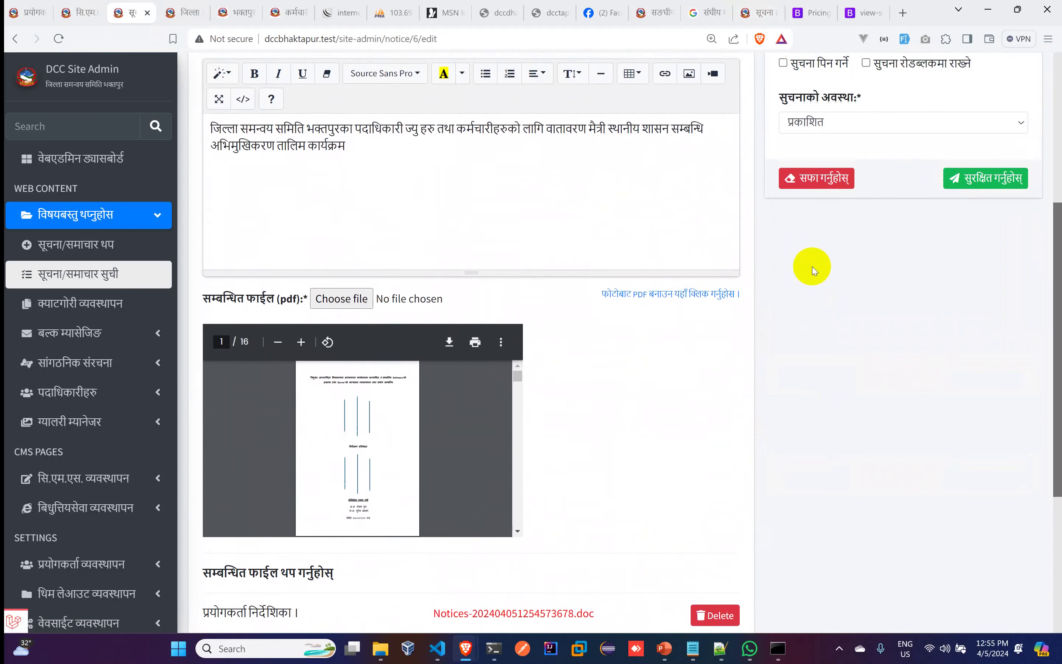
pyautogui.click(792, 245)
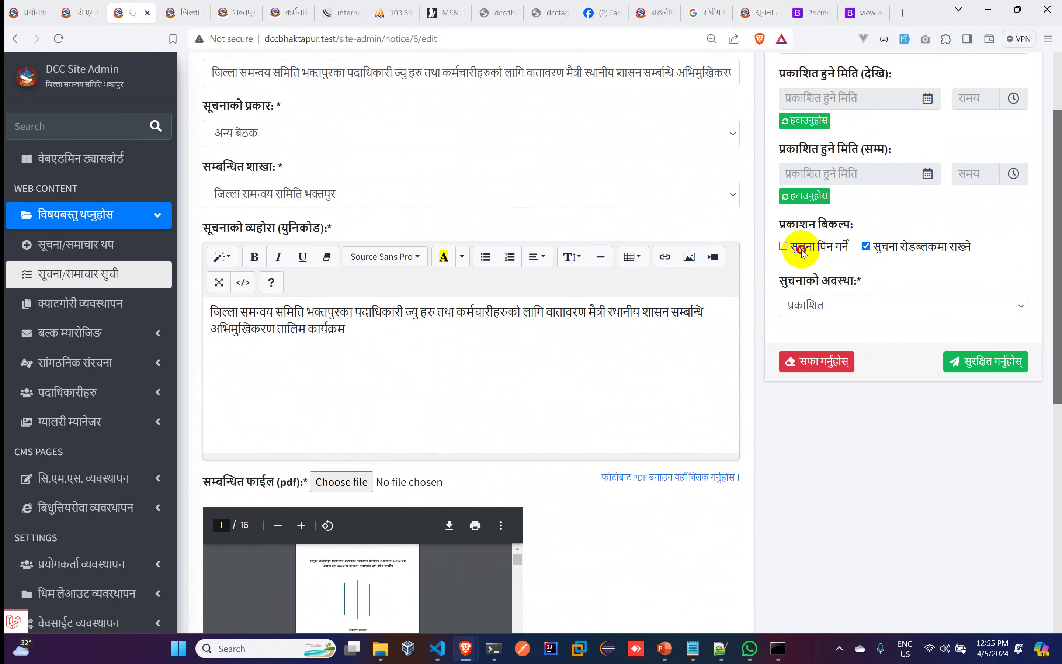
pyautogui.click(961, 360)
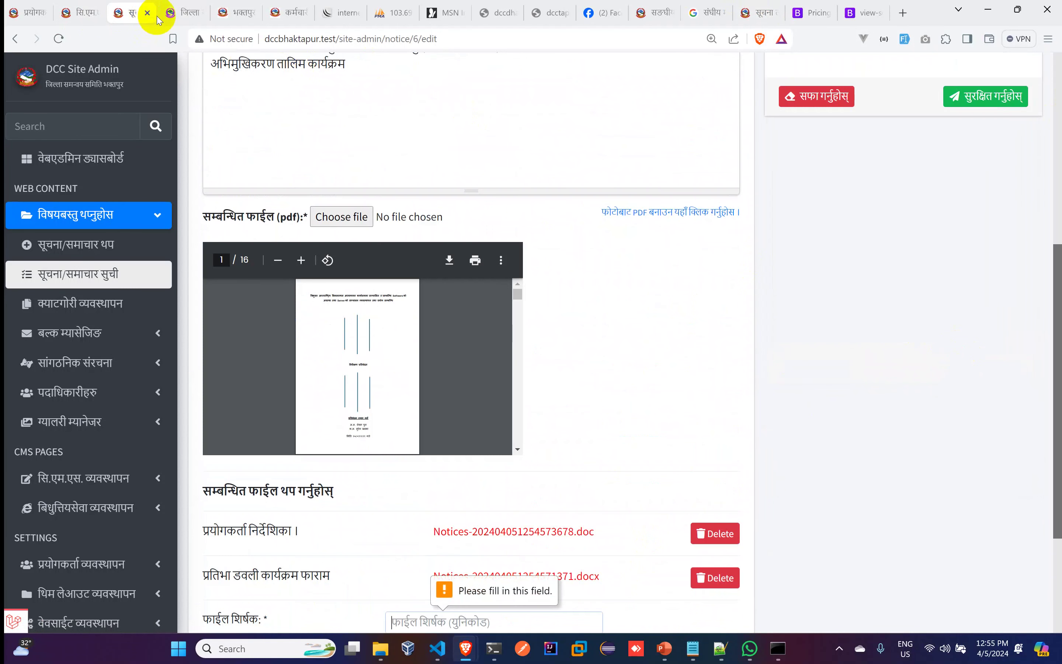
pyautogui.click(180, 18)
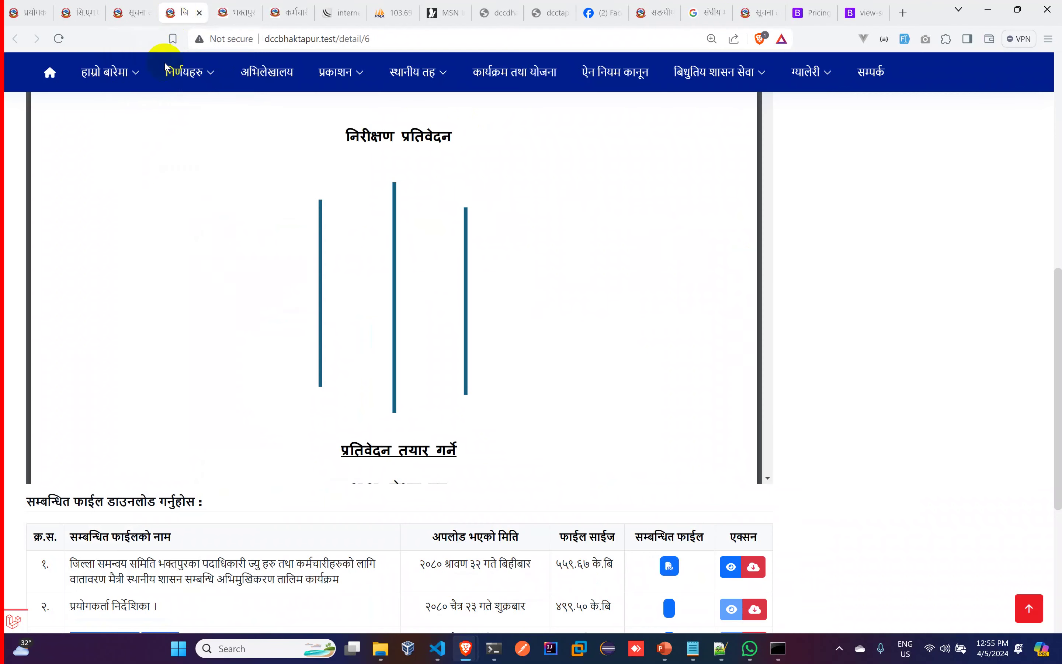
pyautogui.click(60, 39)
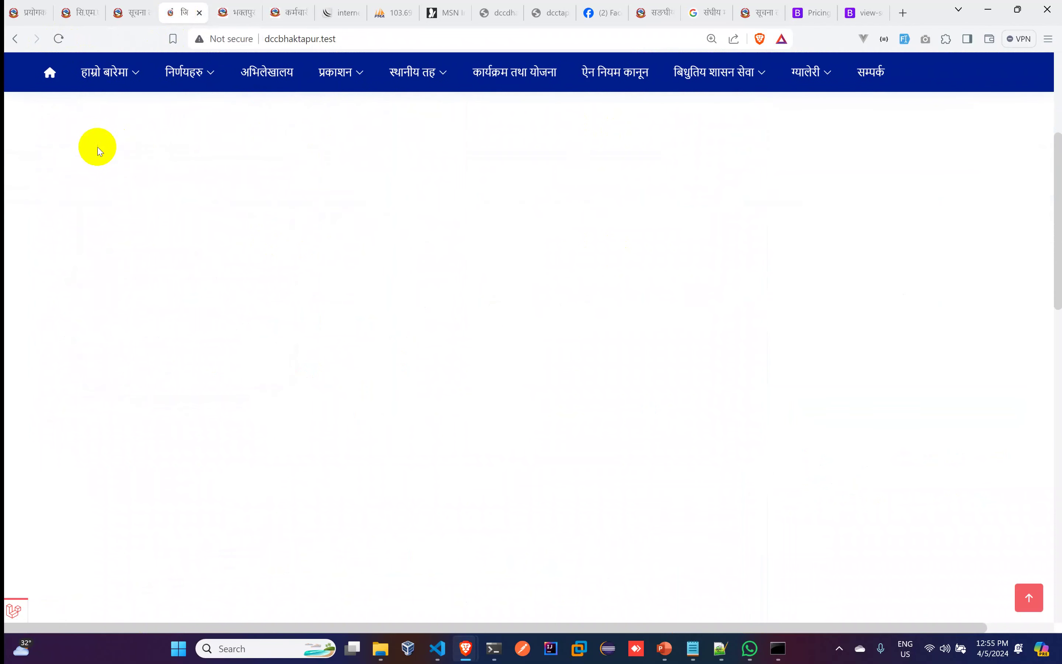
# Title the third related file प्रतिभा डवली कार्यक्रम फाराम, attach spec_dL15[1].docx, and save the notice
pyautogui.click(128, 12)
pyautogui.scroll(-3, 722, 448)
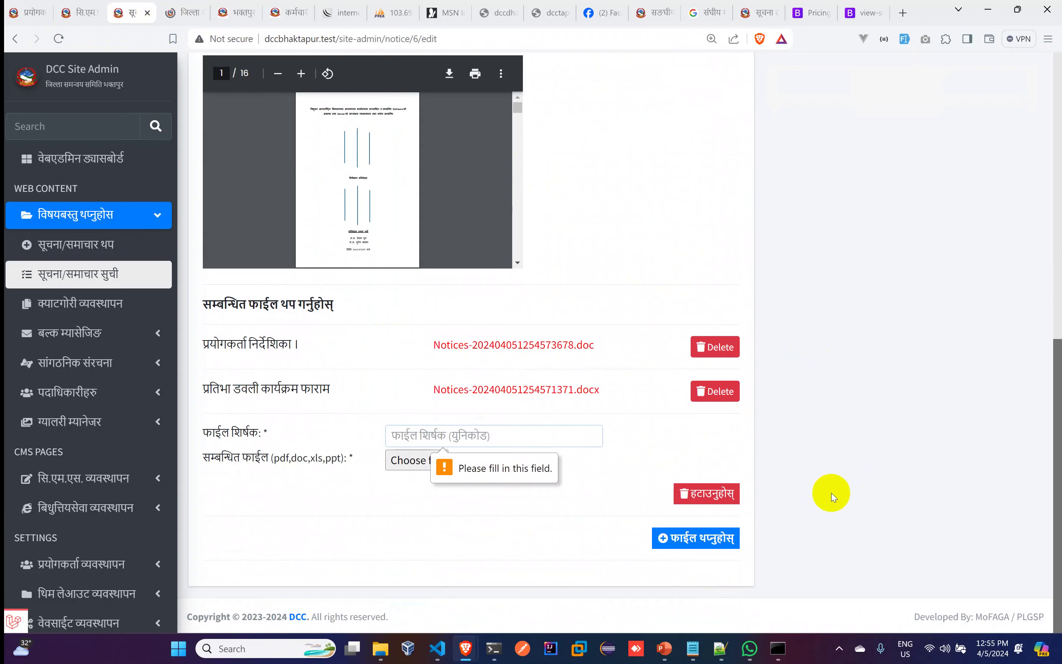
pyautogui.click(410, 435)
pyautogui.click(503, 466)
pyautogui.click(415, 461)
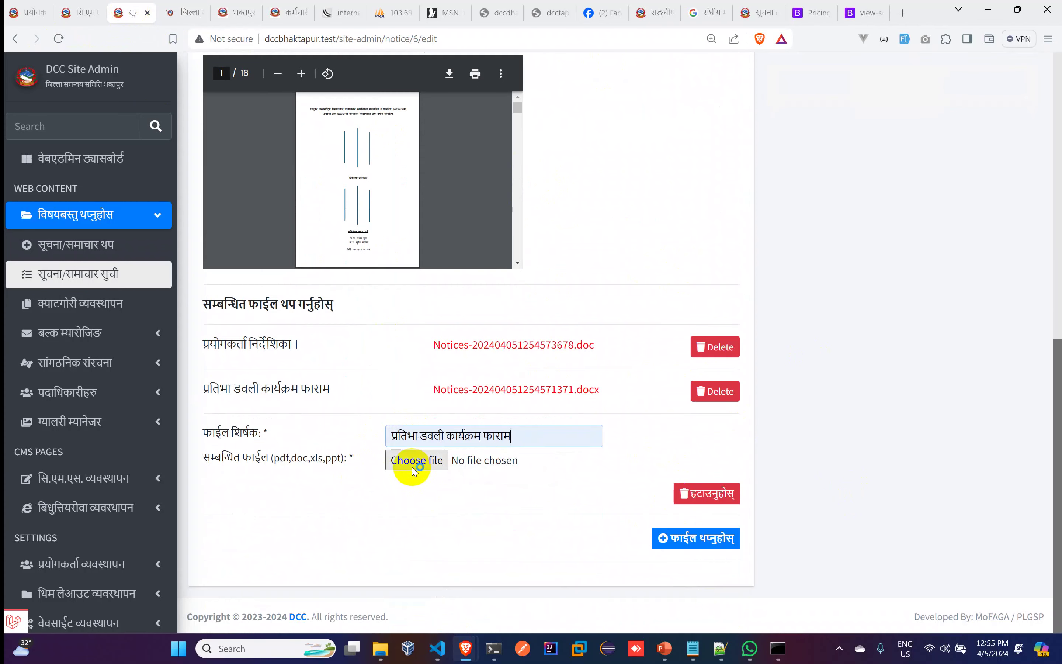
pyautogui.doubleClick(220, 236)
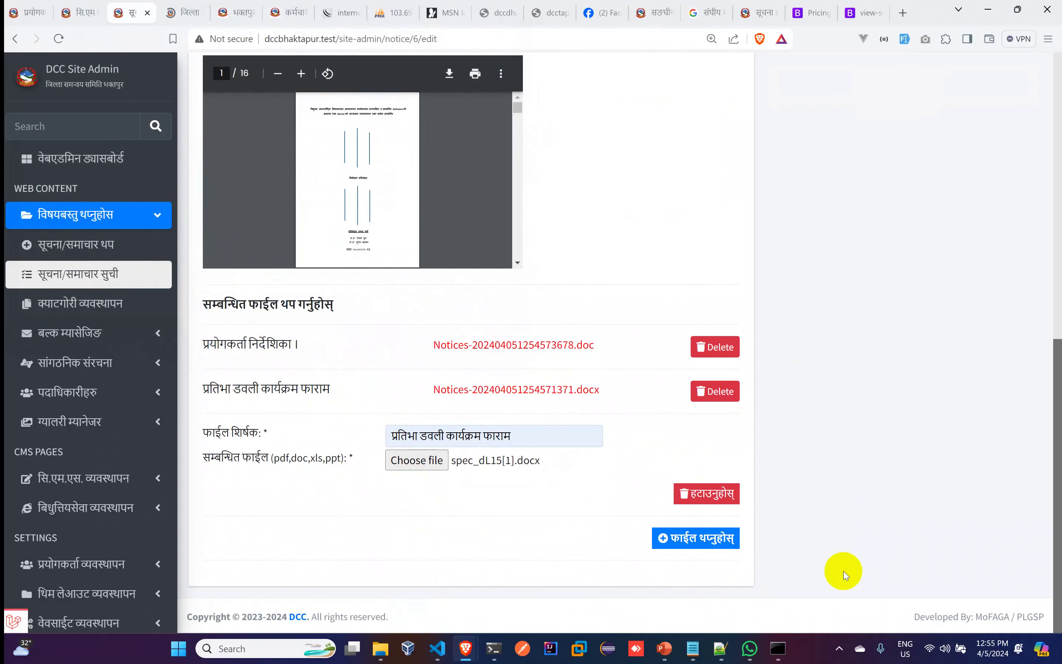
pyautogui.scroll(5, 980, 186)
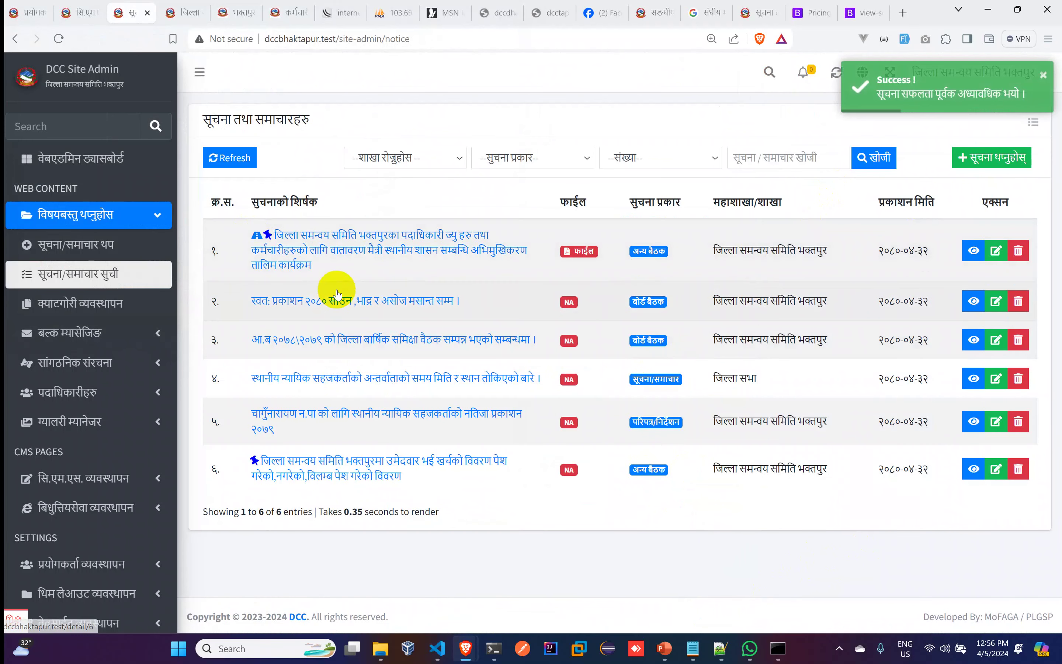
# Enlarge the notice list and examine the roadblock and pin markers beside the first notice's title
pyautogui.hotkey('ctrl', '+')
pyautogui.hotkey('ctrl', '+')
pyautogui.hotkey('ctrl', '+')
pyautogui.hotkey('ctrl', '+')
pyautogui.hotkey('ctrl', '+')
pyautogui.hotkey('ctrl', '+')
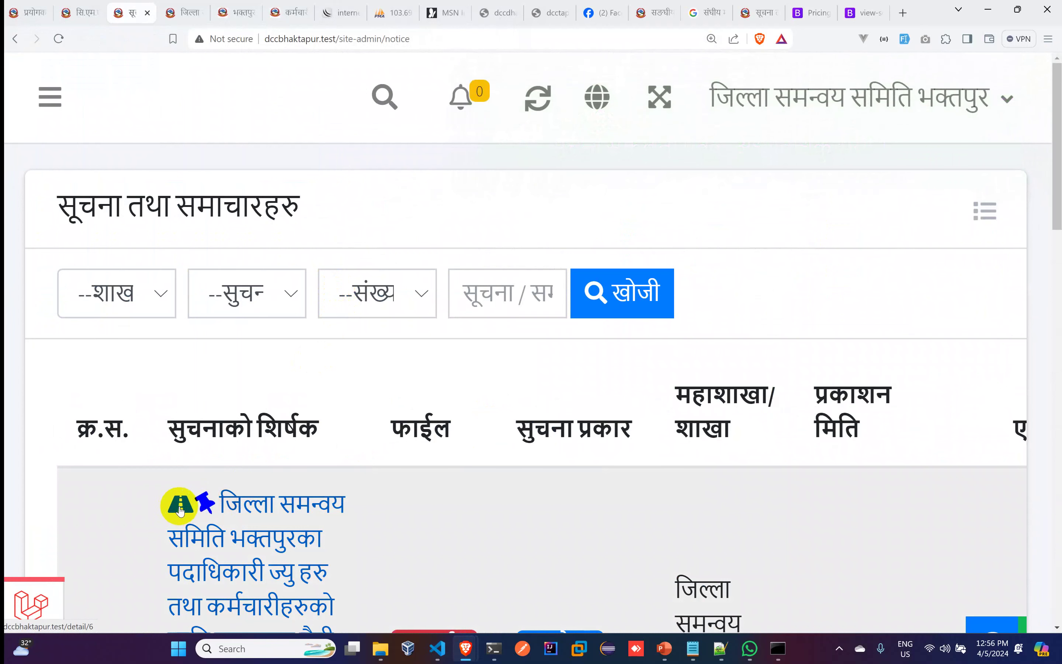
pyautogui.scroll(-10, 175, 514)
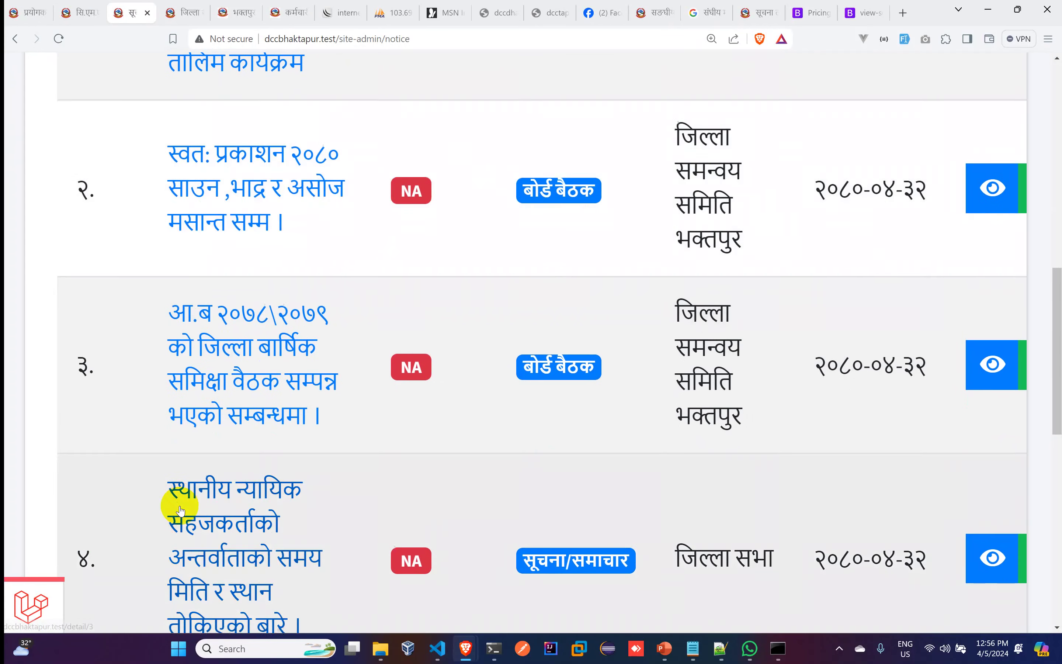
pyautogui.scroll(-6, 183, 509)
pyautogui.scroll(15, 186, 491)
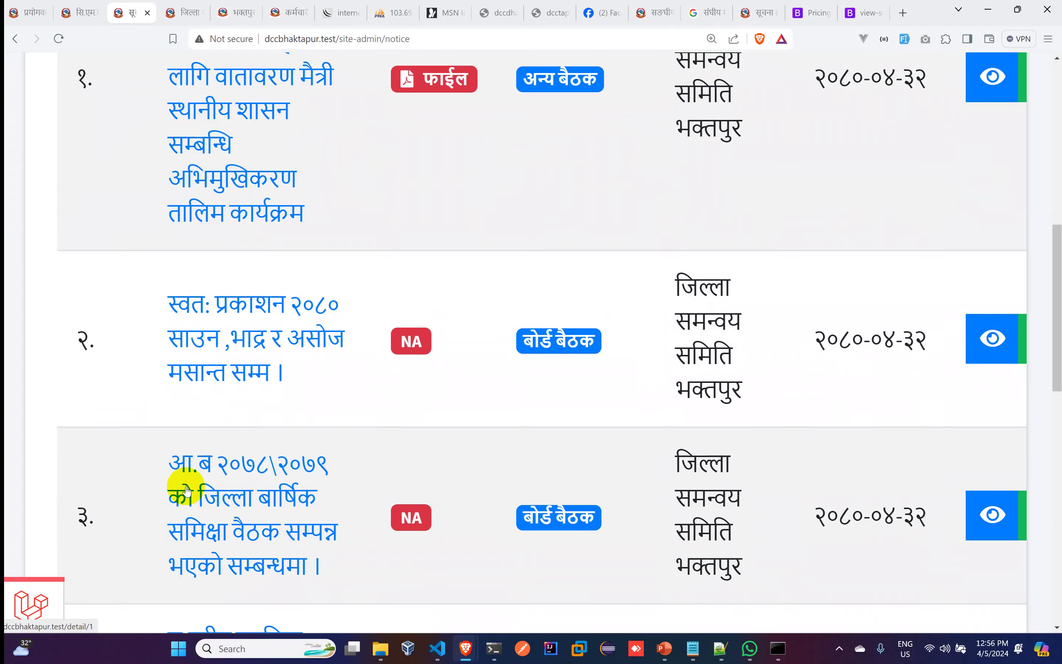
pyautogui.scroll(-6, 239, 470)
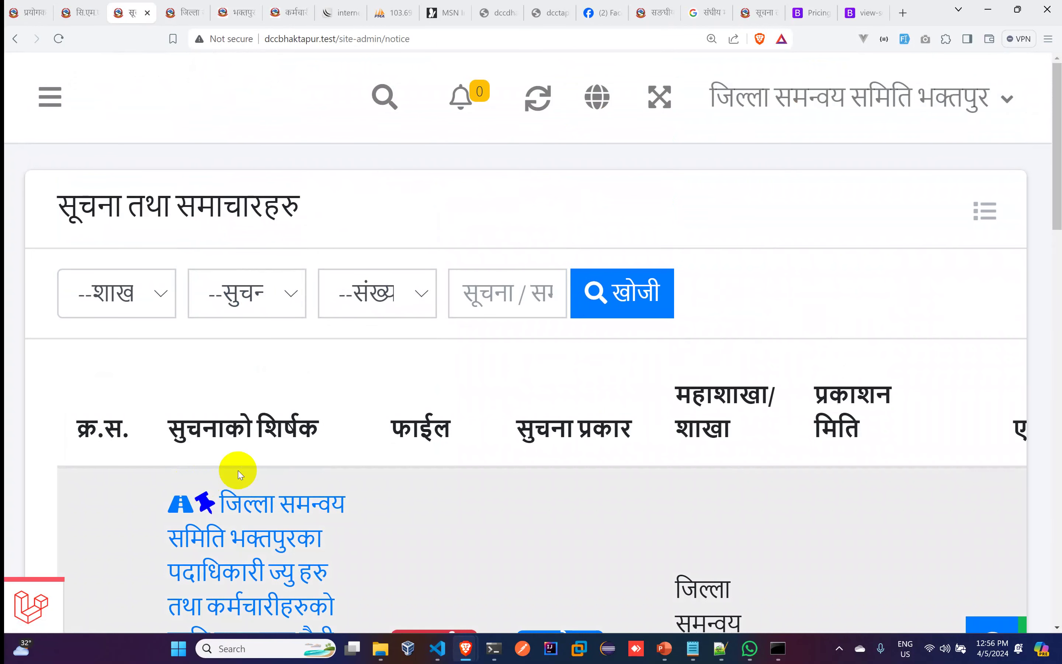
# Reload the public home page and inspect the code trace around the road-block includes
pyautogui.click(187, 14)
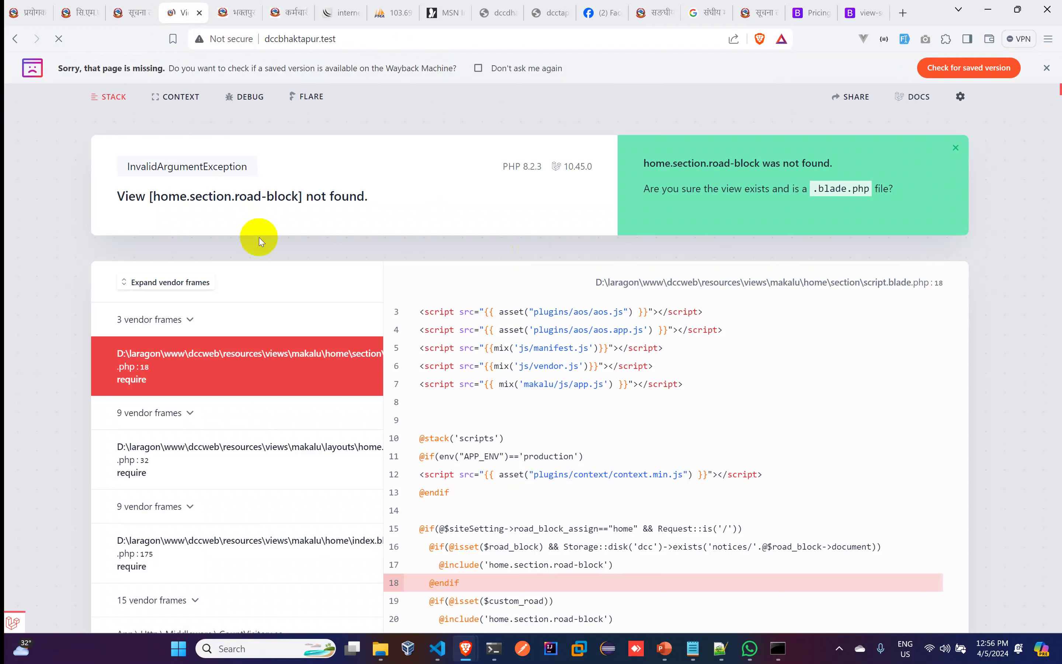
pyautogui.click(58, 39)
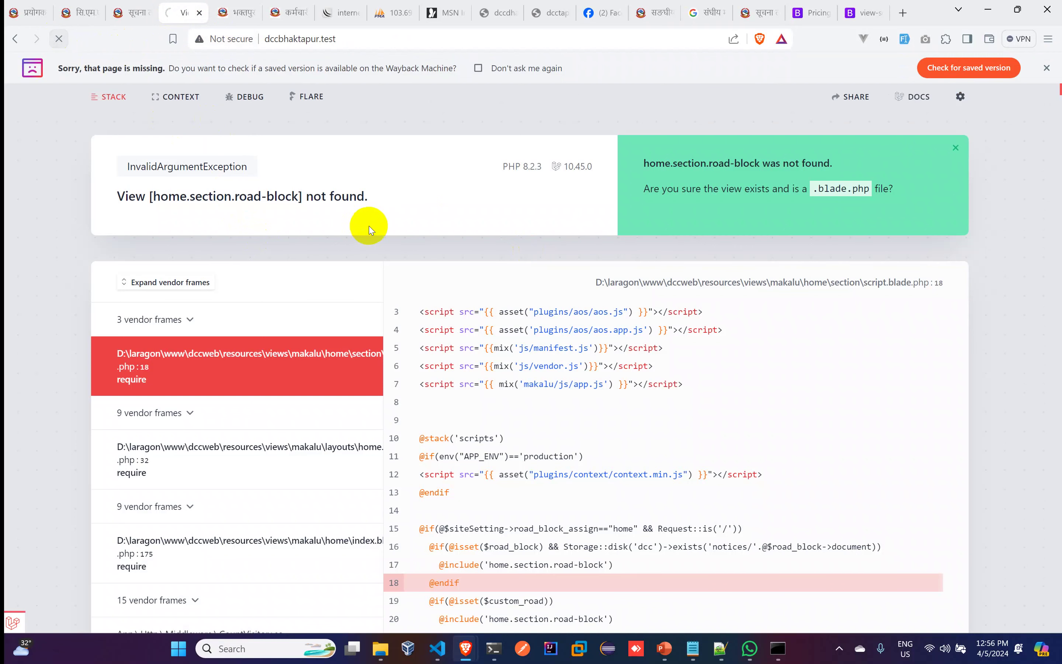
pyautogui.scroll(-5, 419, 244)
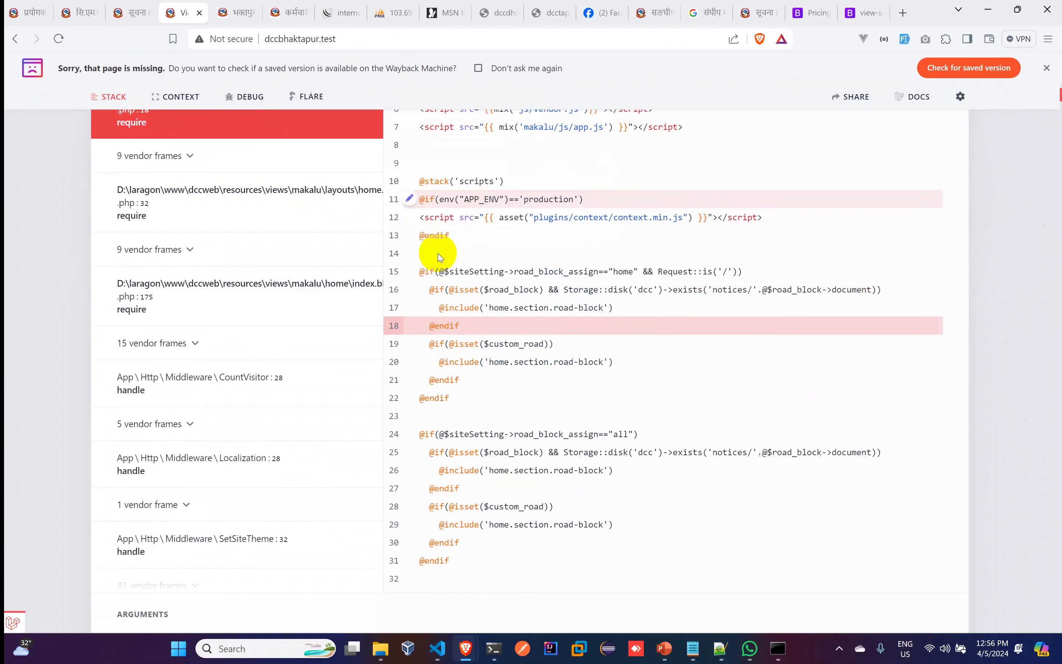
pyautogui.click(138, 20)
pyautogui.click(174, 10)
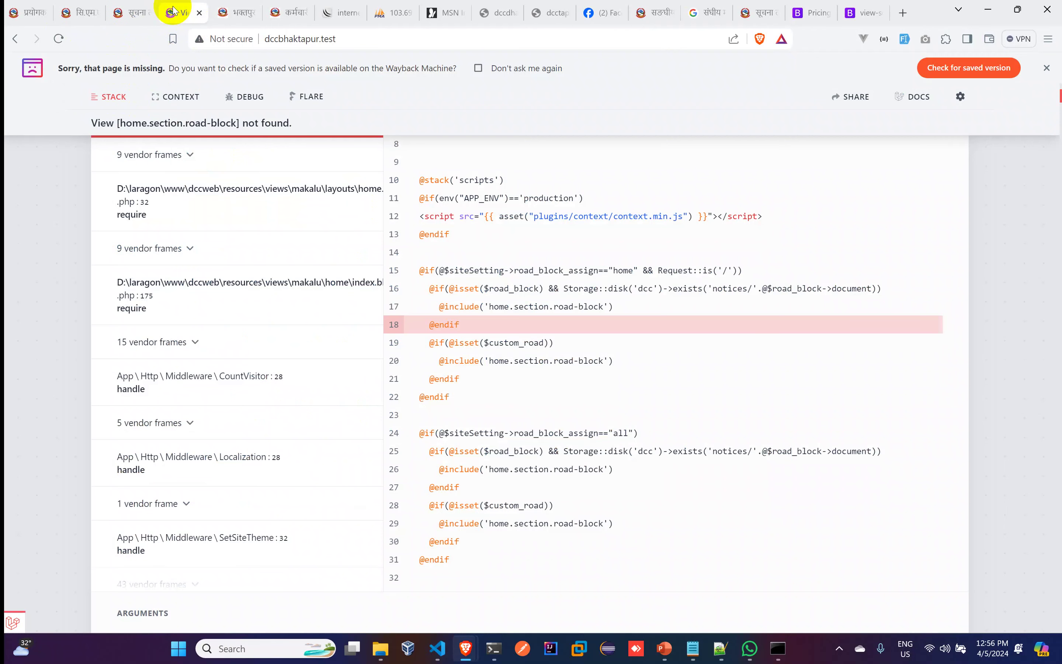
pyautogui.click(988, 10)
pyautogui.click(985, 16)
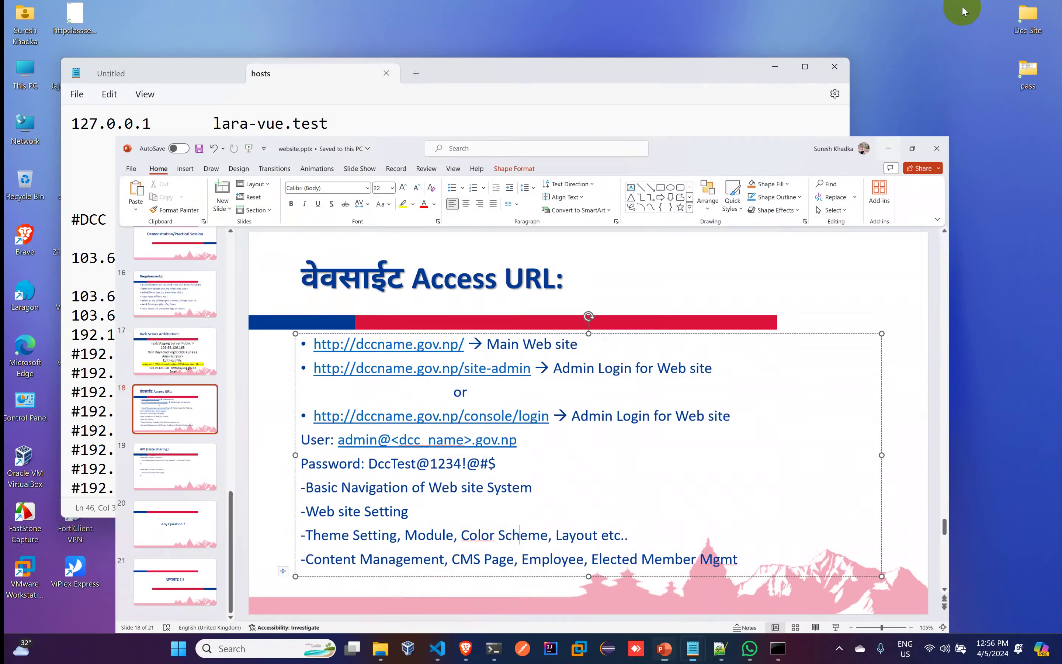
pyautogui.click(548, 645)
pyautogui.click(466, 659)
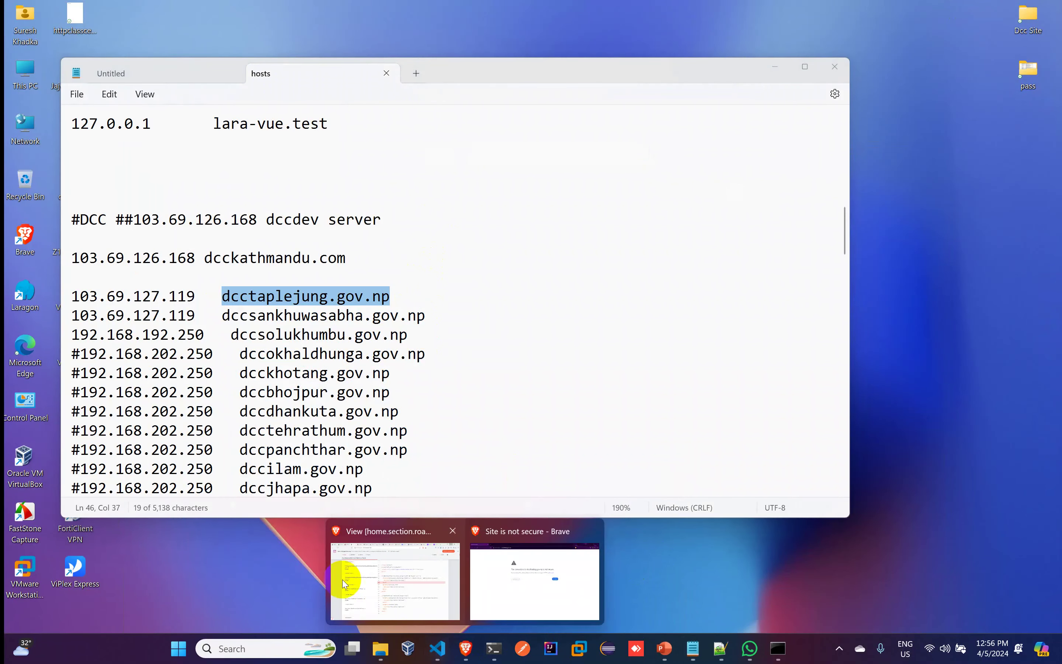
pyautogui.click(398, 569)
# Disable सुचना पिन गर्ने and सुचना रोडब्लकमा राख्ने for the first notice, save it, and return to the public home page
pyautogui.click(119, 12)
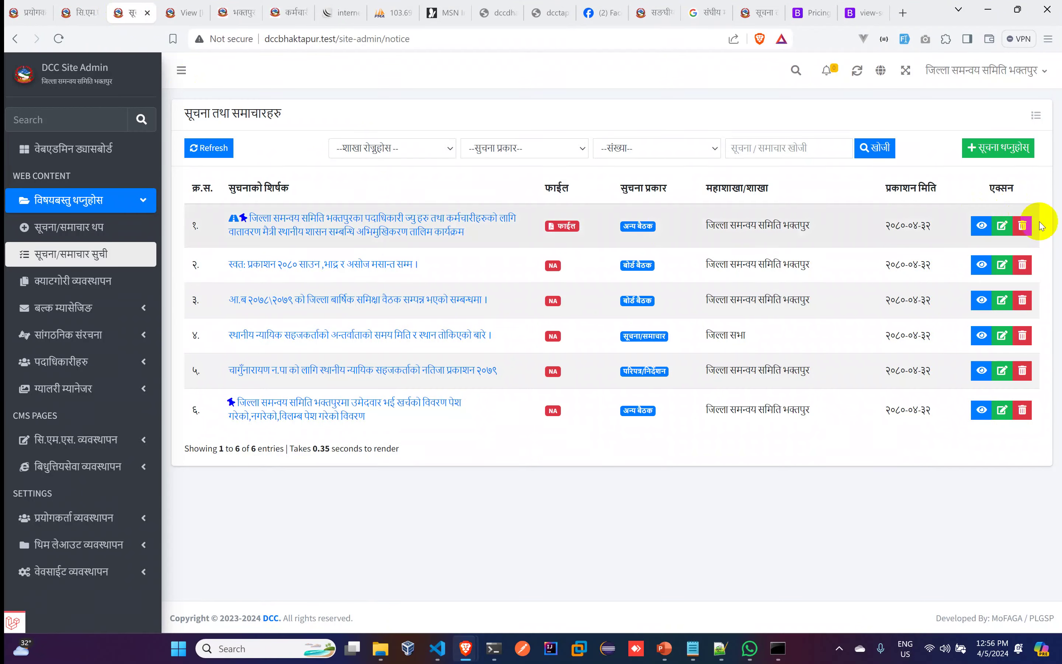
pyautogui.click(1002, 225)
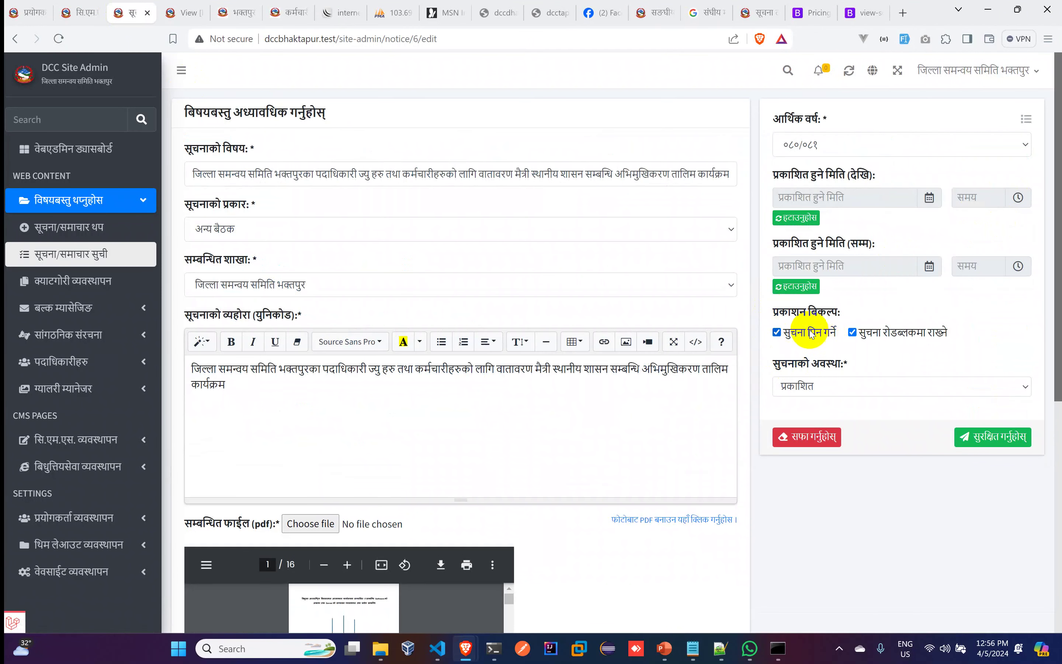
pyautogui.click(868, 335)
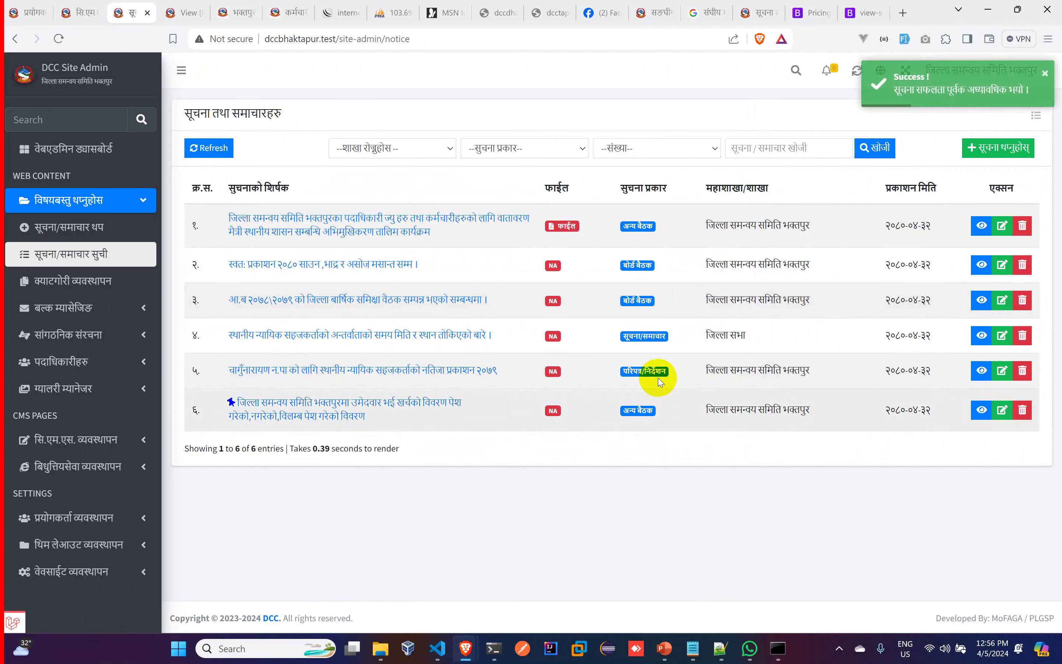
pyautogui.click(171, 16)
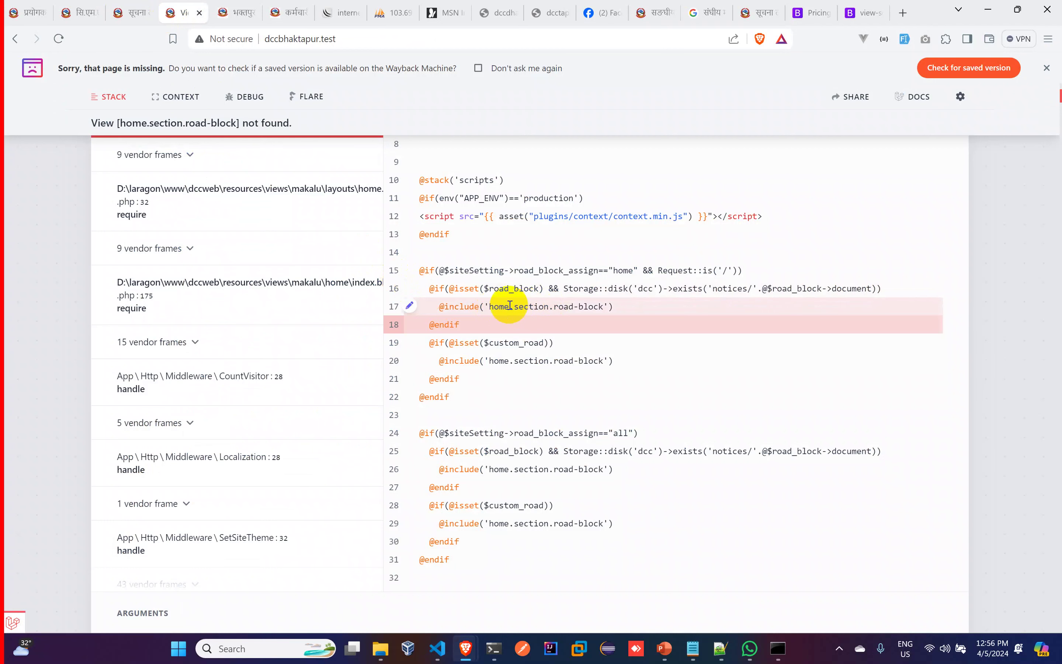
# Highlight the road-block view name in the include on line 17 of the error page's code trace
pyautogui.moveTo(514, 307)
pyautogui.mouseDown()
pyautogui.moveTo(614, 306)
pyautogui.moveTo(600, 308)
pyautogui.mouseUp()
pyautogui.hotkey('shift', 'Right')
pyautogui.click(553, 309)
pyautogui.moveTo(591, 307); pyautogui.dragTo(605, 306)
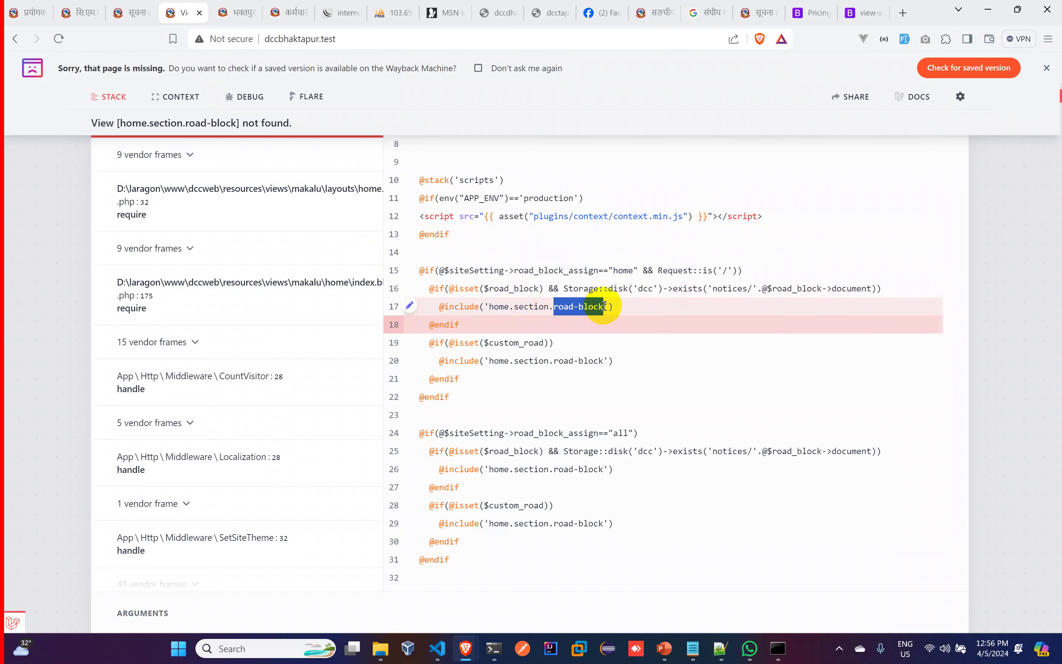
# Activate the Mount Everest theme in the site admin's theme manager and reload the public home page
pyautogui.click(130, 12)
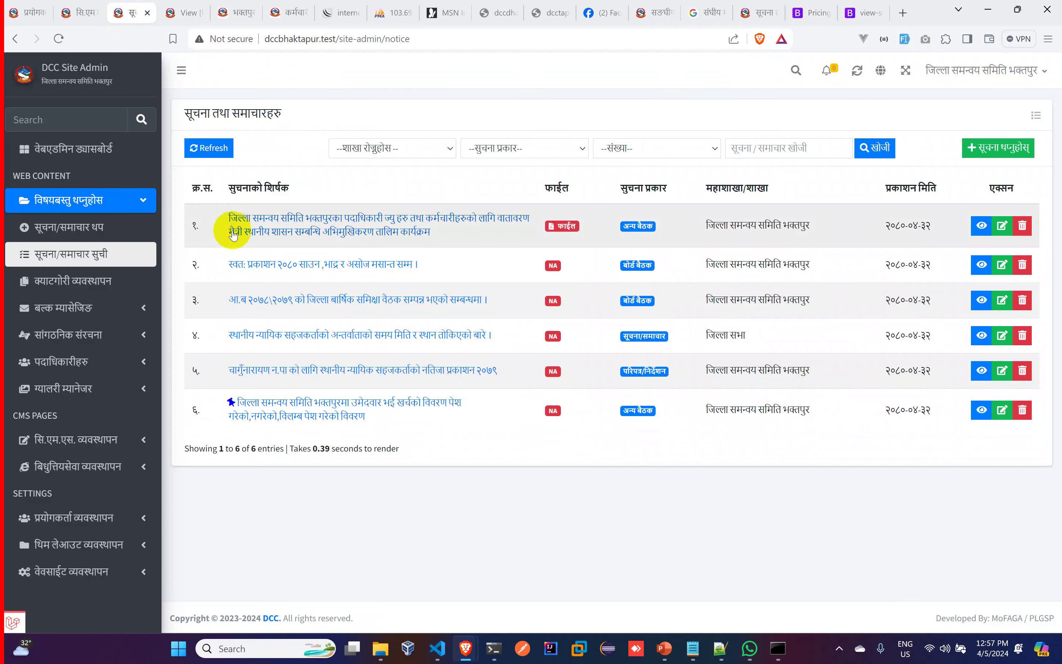
pyautogui.click(152, 319)
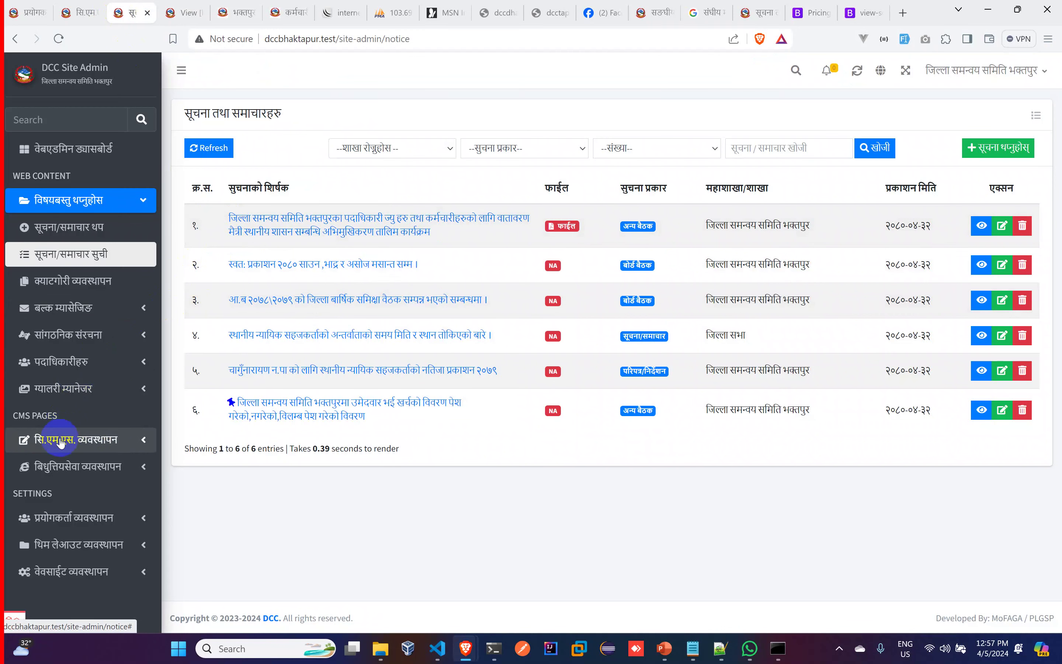
pyautogui.click(76, 537)
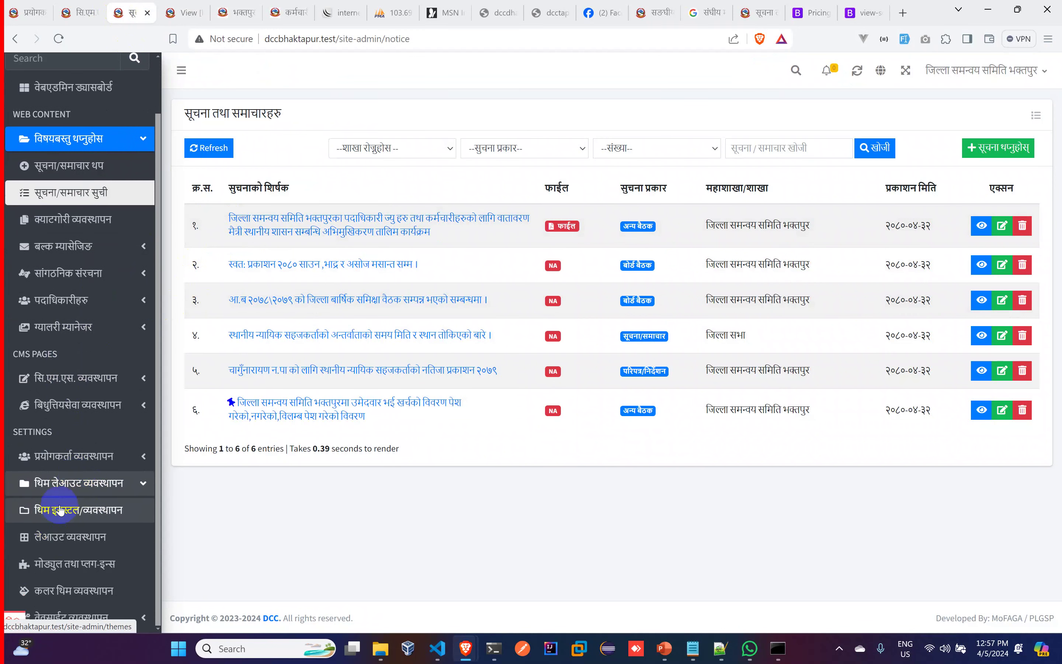
pyautogui.click(58, 571)
pyautogui.click(565, 417)
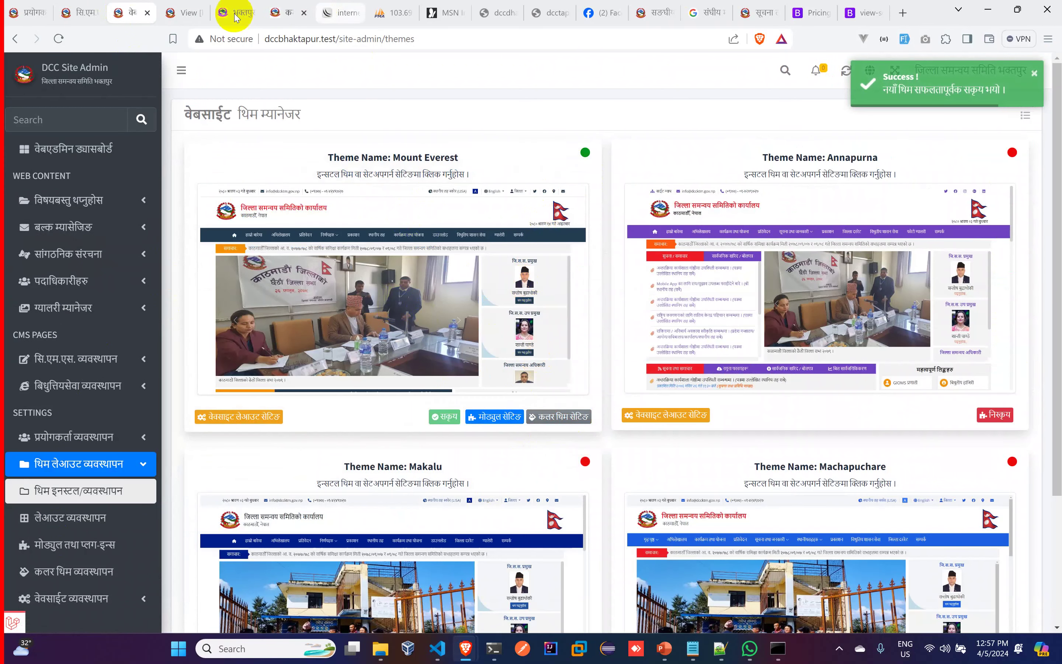
pyautogui.click(181, 13)
pyautogui.click(70, 40)
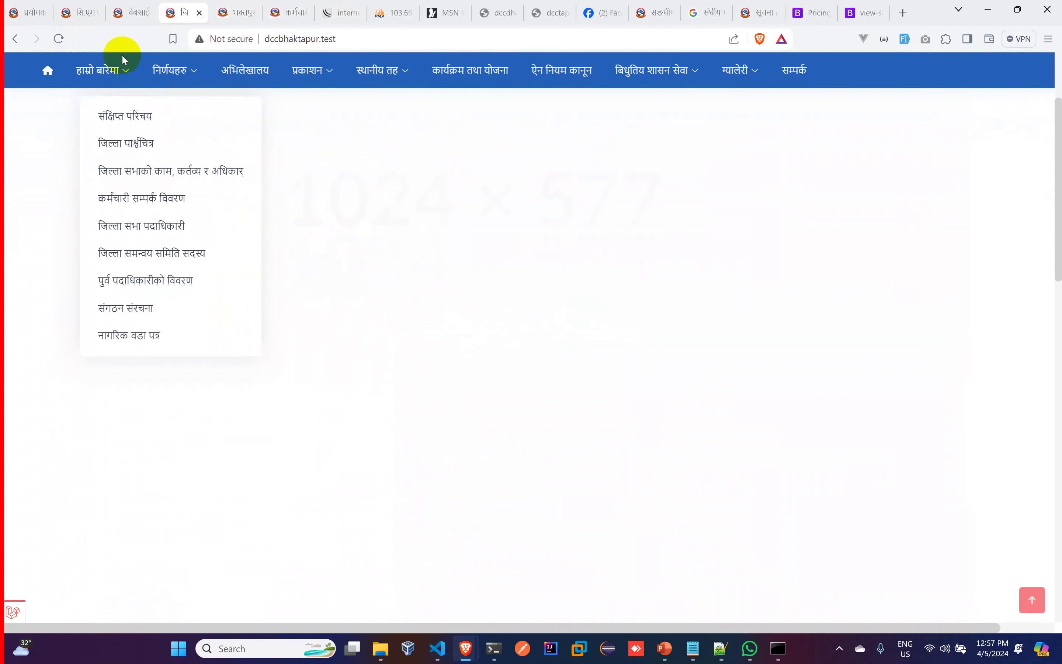
# Enable सुचना पिन गर्ने and सुचना रोडब्लकमा राख्ने for the first notice in the notice list and save it
pyautogui.click(131, 12)
pyautogui.scroll(-3, 79, 523)
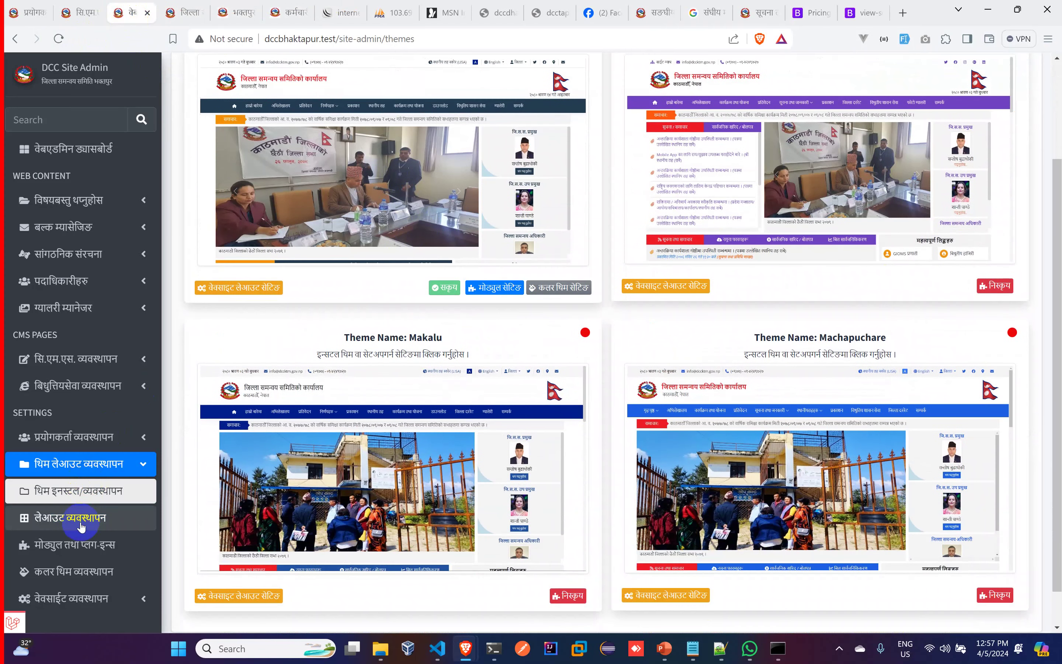
pyautogui.click(74, 203)
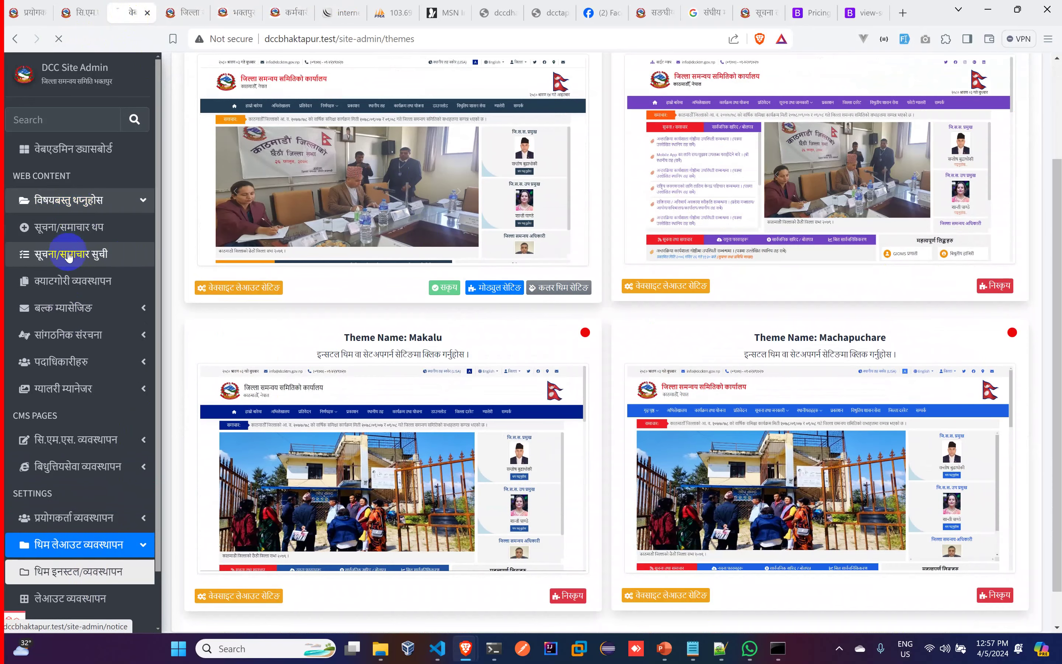
pyautogui.click(72, 251)
pyautogui.click(1002, 226)
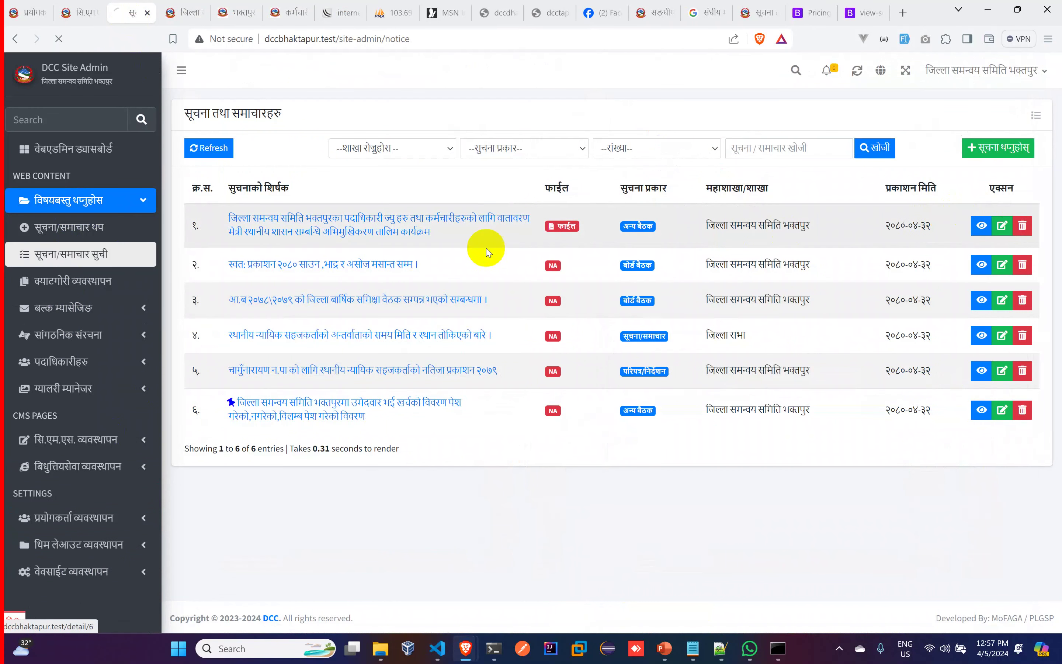
pyautogui.scroll(-4, 556, 384)
pyautogui.click(814, 134)
pyautogui.click(981, 246)
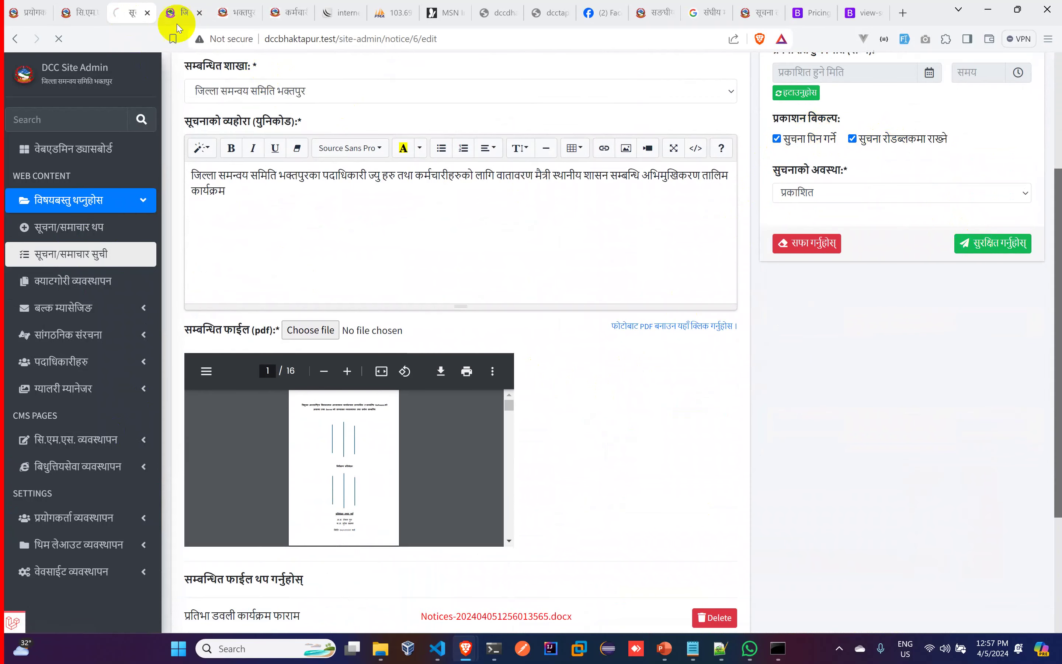
# Reload the public home page, look through the notice PDF in the roadblock popup, and close the popup
pyautogui.click(179, 15)
pyautogui.click(59, 39)
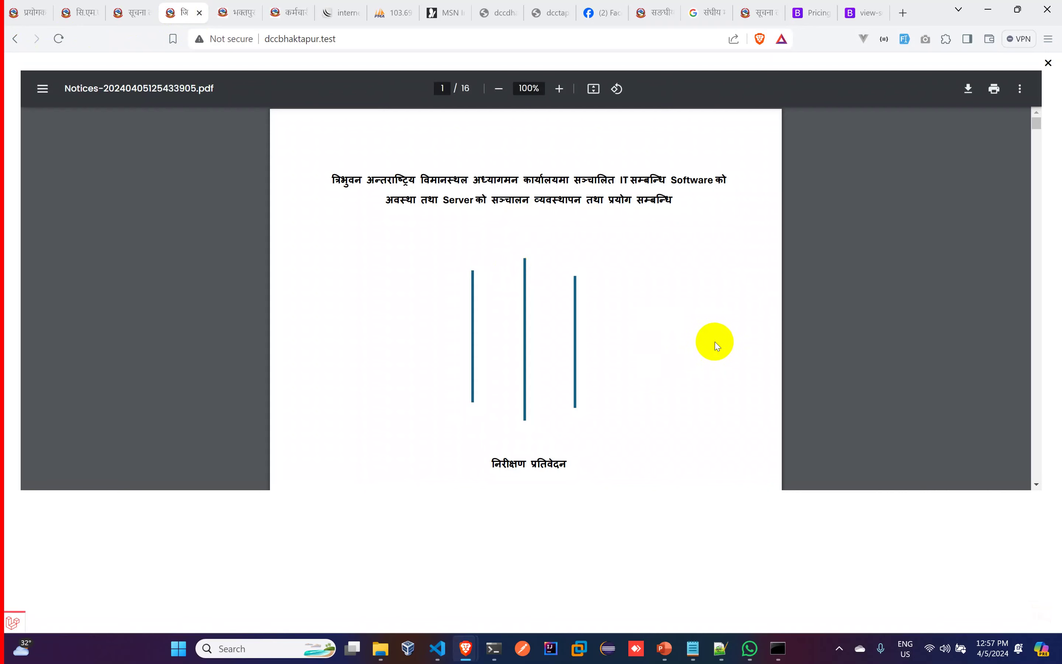
pyautogui.scroll(-20, 717, 345)
pyautogui.scroll(-20, 717, 336)
pyautogui.scroll(15, 737, 367)
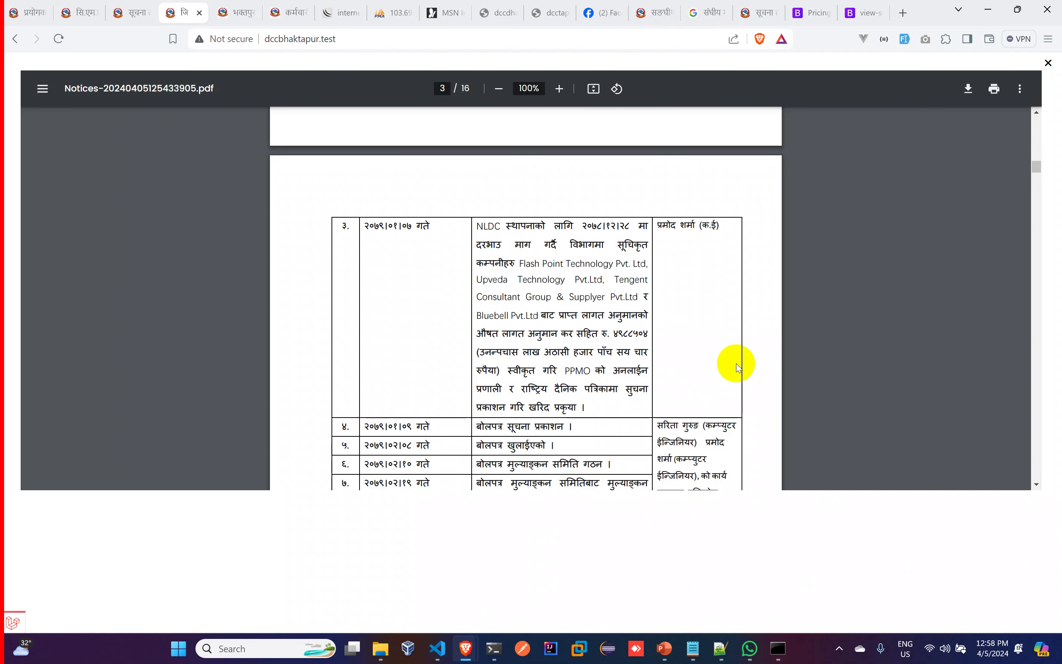
pyautogui.press('Escape')
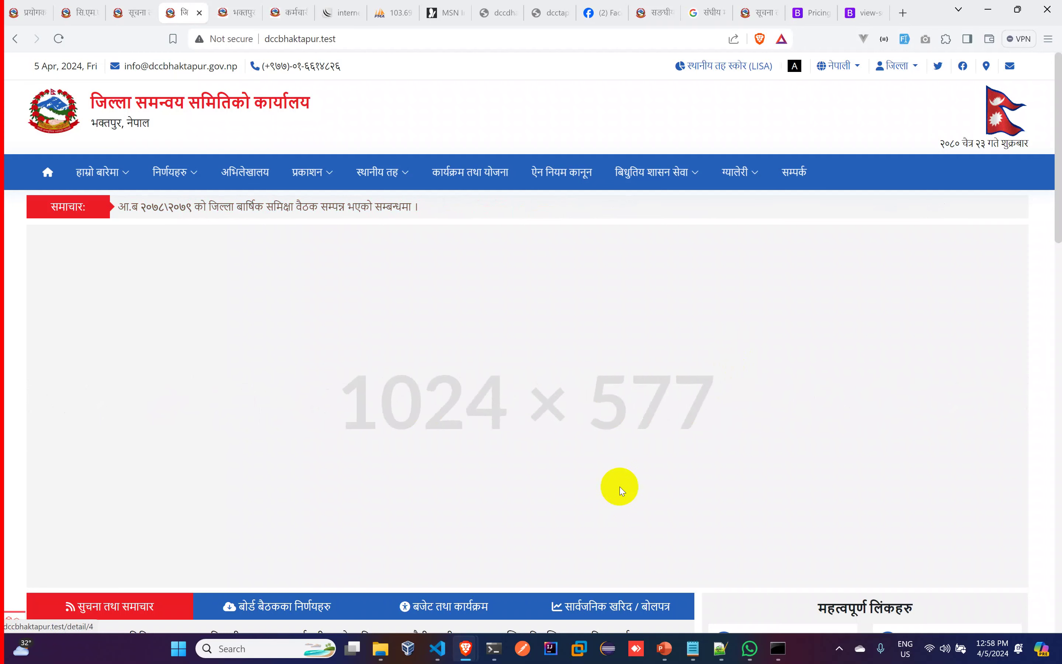
# Open the category slug page list (क्याटगोरी स्लग पेज सूची) in the site admin
pyautogui.click(467, 649)
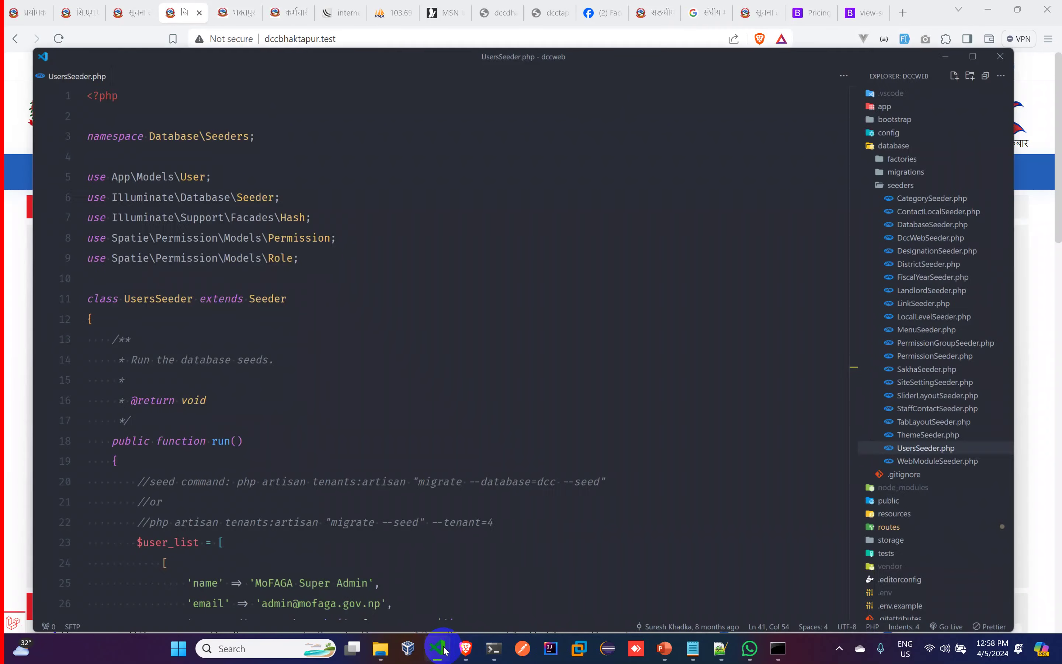
pyautogui.click(466, 649)
pyautogui.click(116, 20)
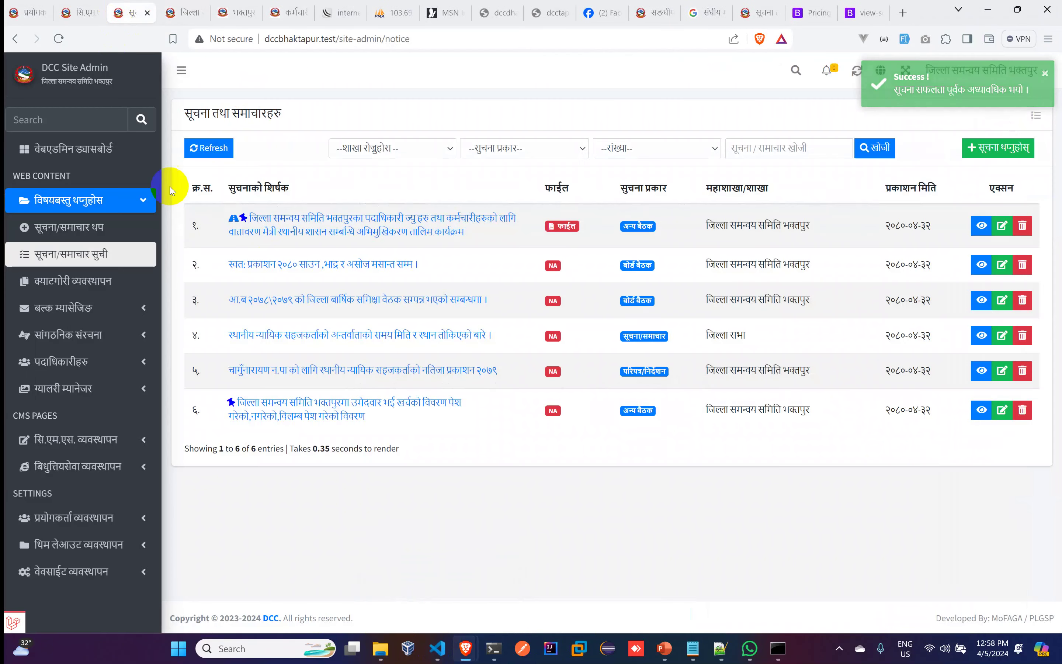
pyautogui.click(83, 449)
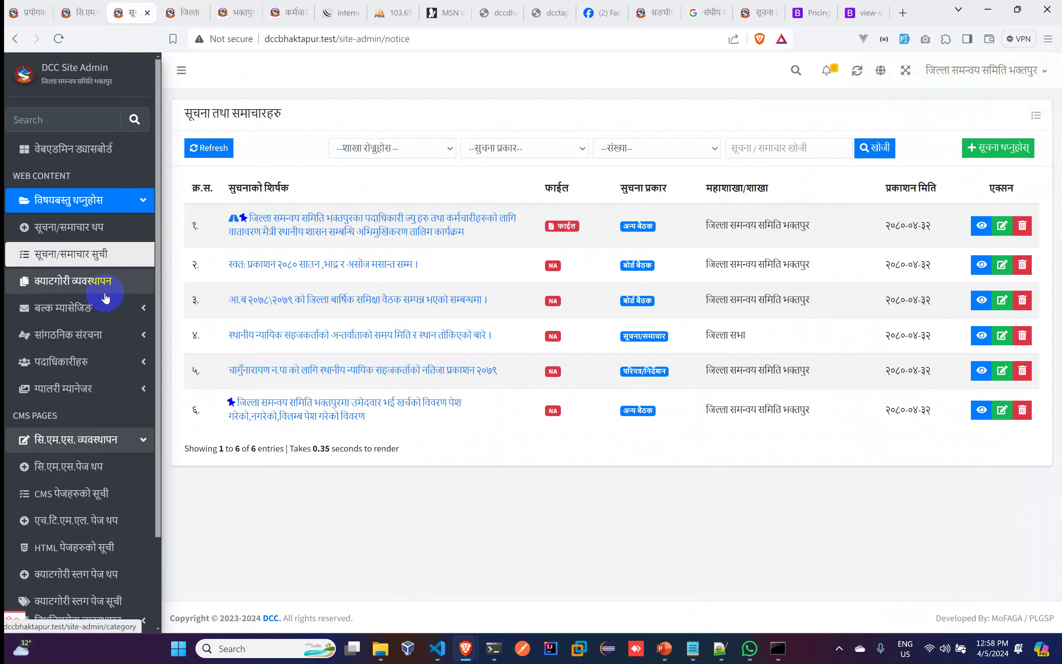
pyautogui.scroll(-3, 105, 439)
pyautogui.click(97, 496)
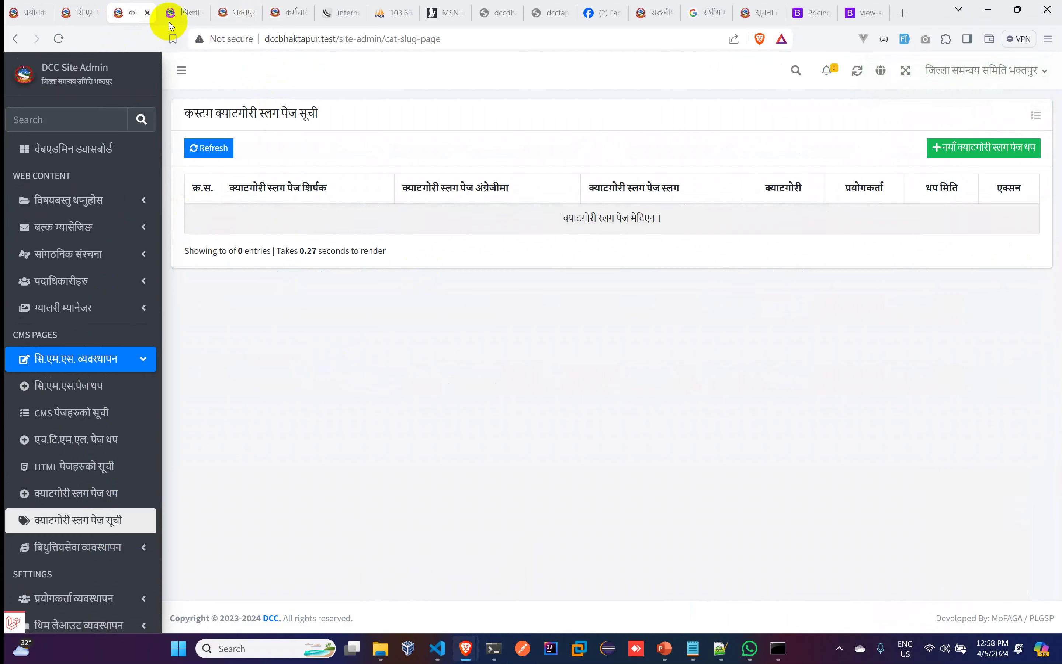
# Open the board meeting decisions page under निर्णयहरु on the public site and copy board-meetings from its address
pyautogui.click(182, 13)
pyautogui.click(696, 173)
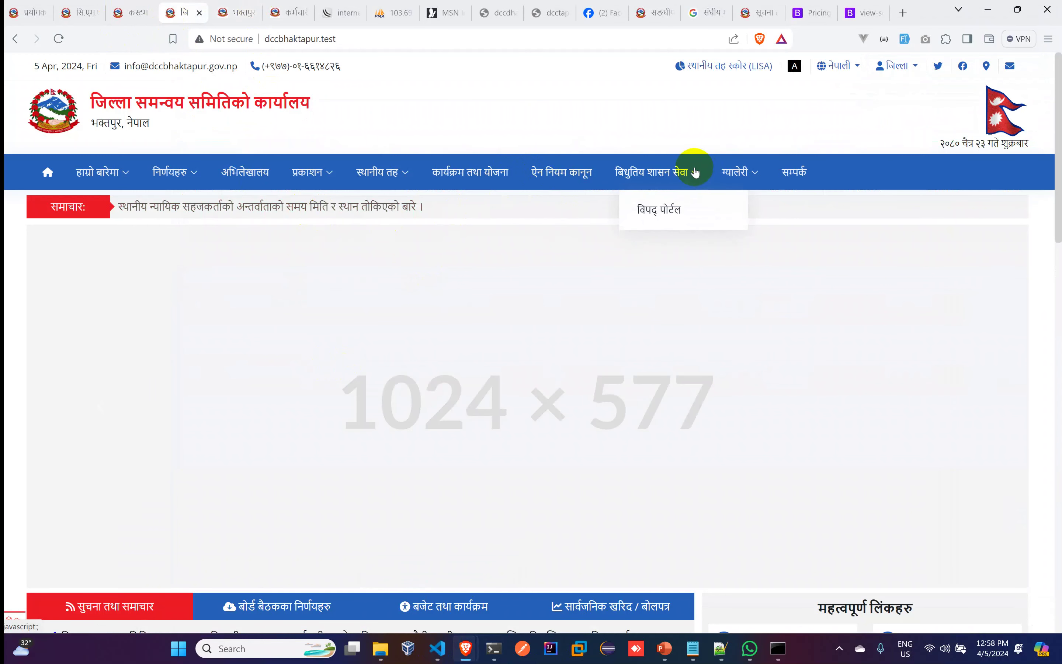
pyautogui.moveTo(327, 177)
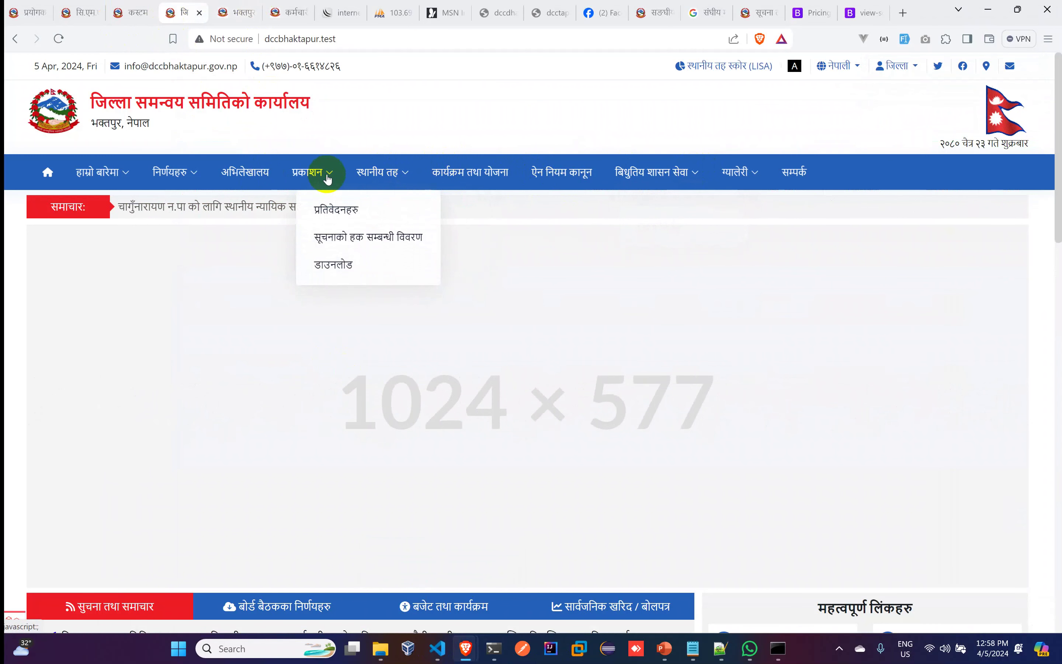
pyautogui.moveTo(189, 173)
pyautogui.click(202, 210)
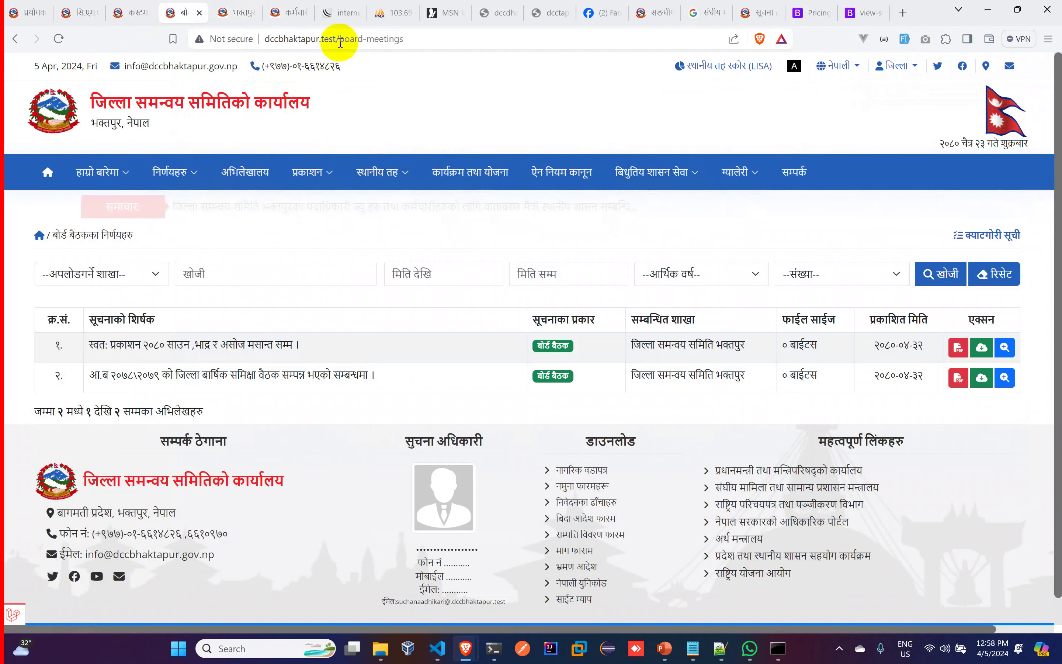
pyautogui.moveTo(339, 38); pyautogui.dragTo(405, 38)
pyautogui.hotkey('ctrl', 'c')
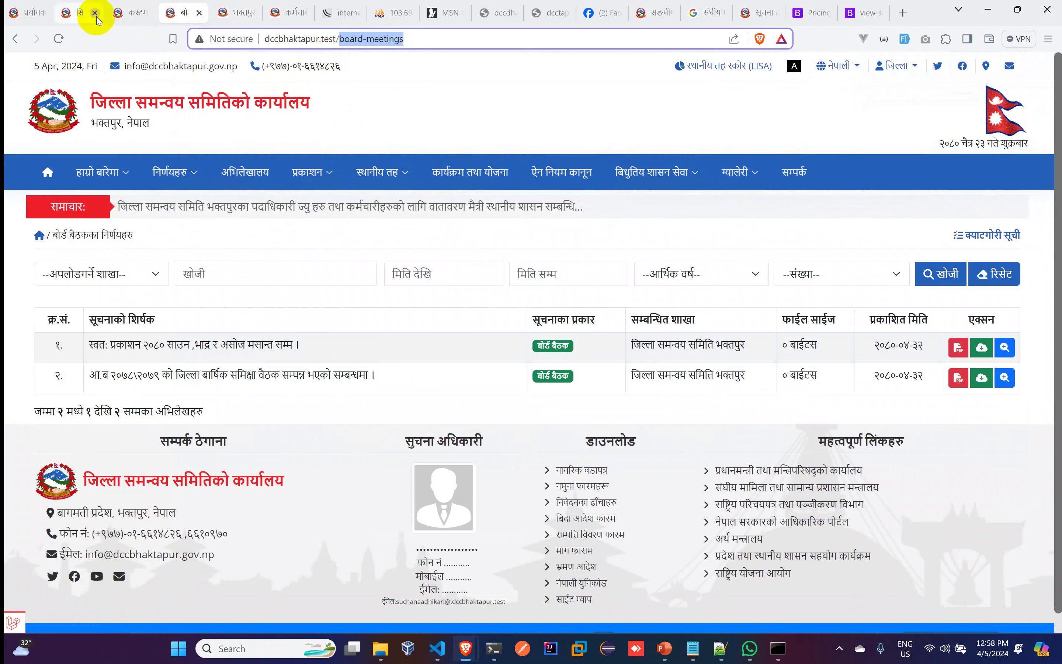
# Start a new category slug page in the site admin and enter board-meetings as both the Nepali and English titles
pyautogui.click(128, 13)
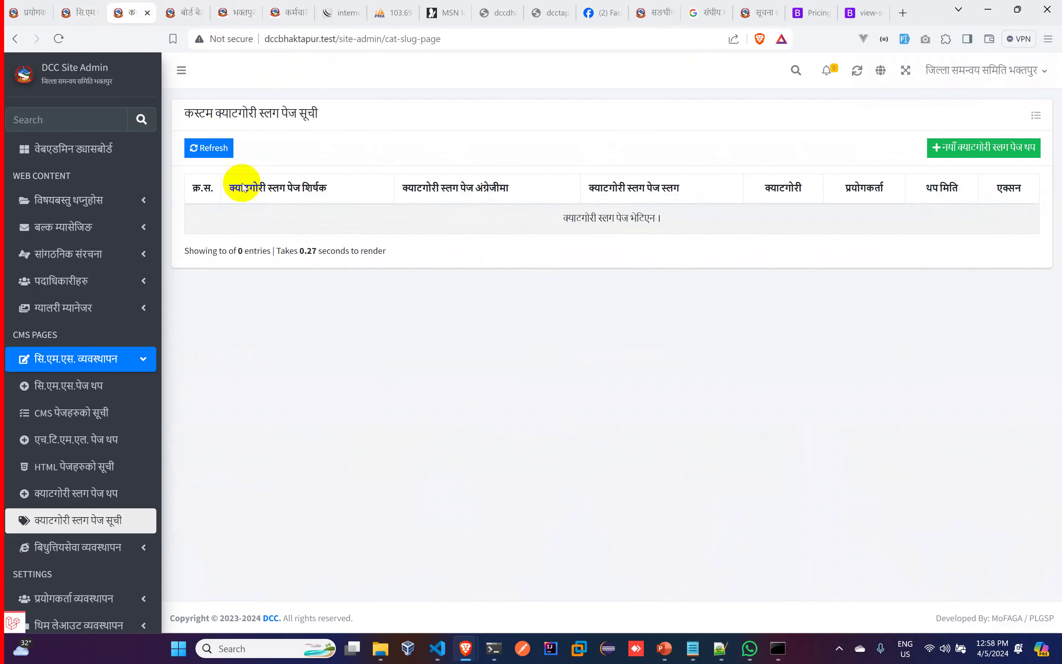
pyautogui.click(82, 523)
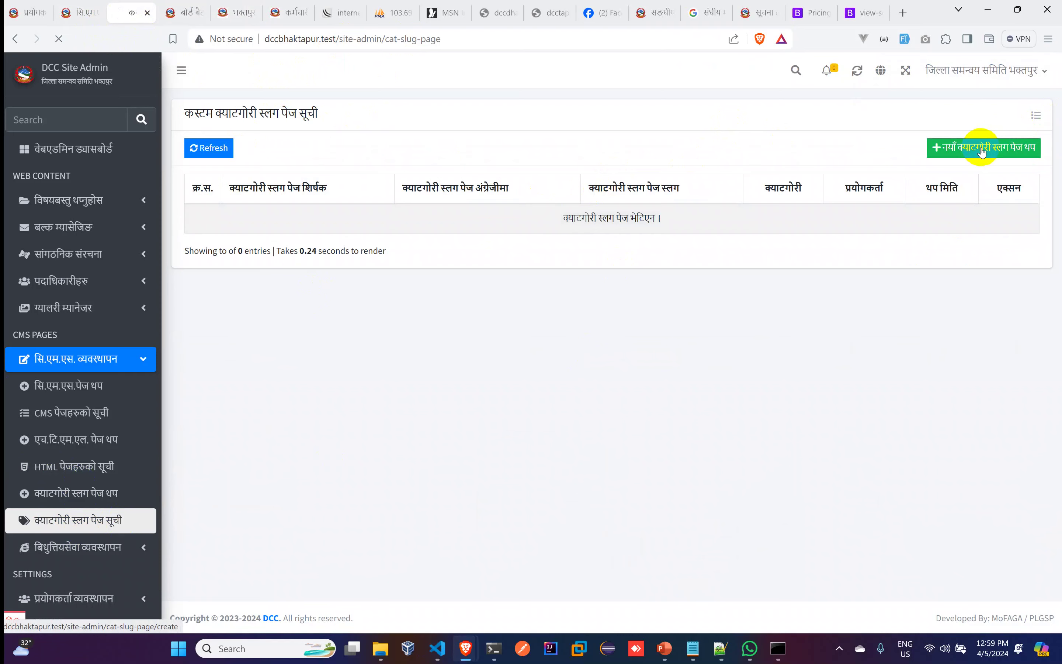
pyautogui.click(447, 156)
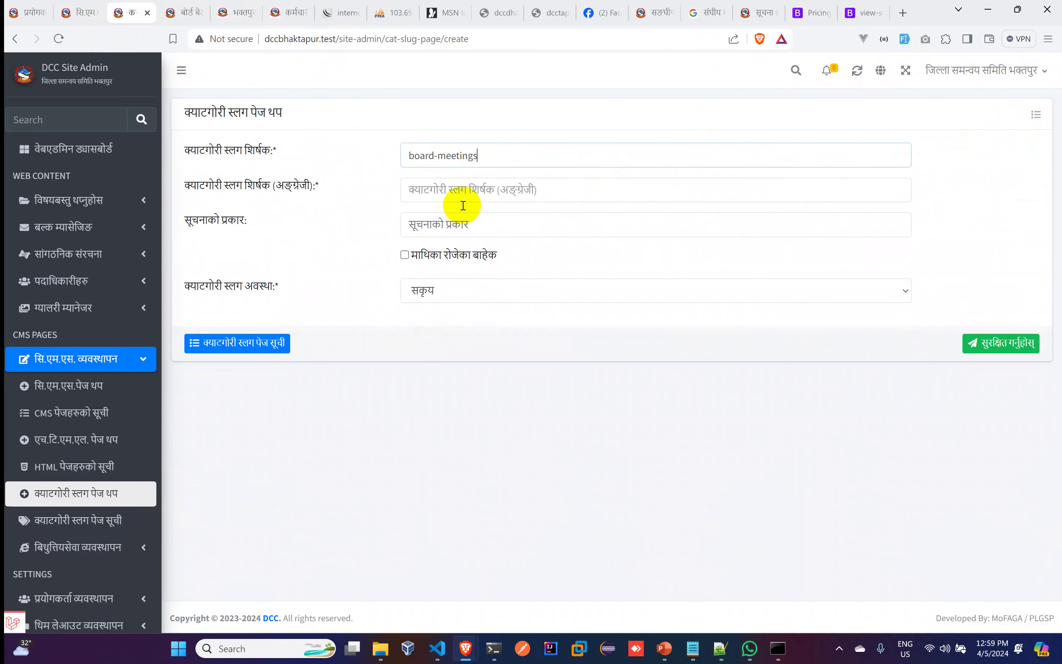
pyautogui.click(462, 189)
pyautogui.hotkey('ctrl', 'v')
# Add प्रेस विज्ञप्ति, बोर्ड बैठक, अन्य बैठक and निर्णयहरु as the slug page's notice types
pyautogui.click(448, 225)
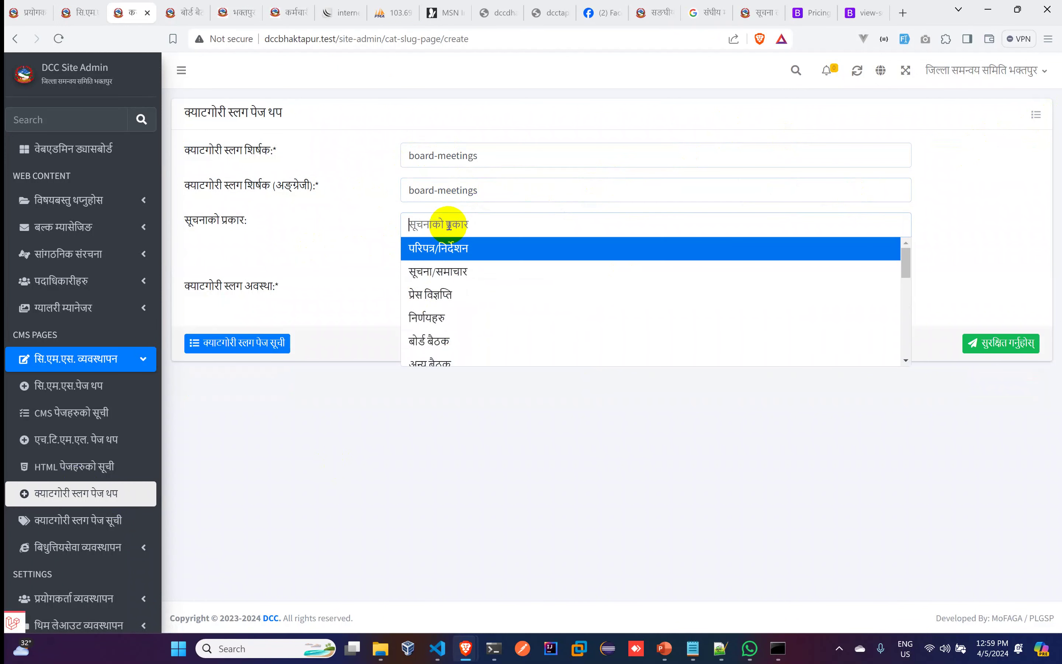
pyautogui.click(458, 294)
pyautogui.click(486, 219)
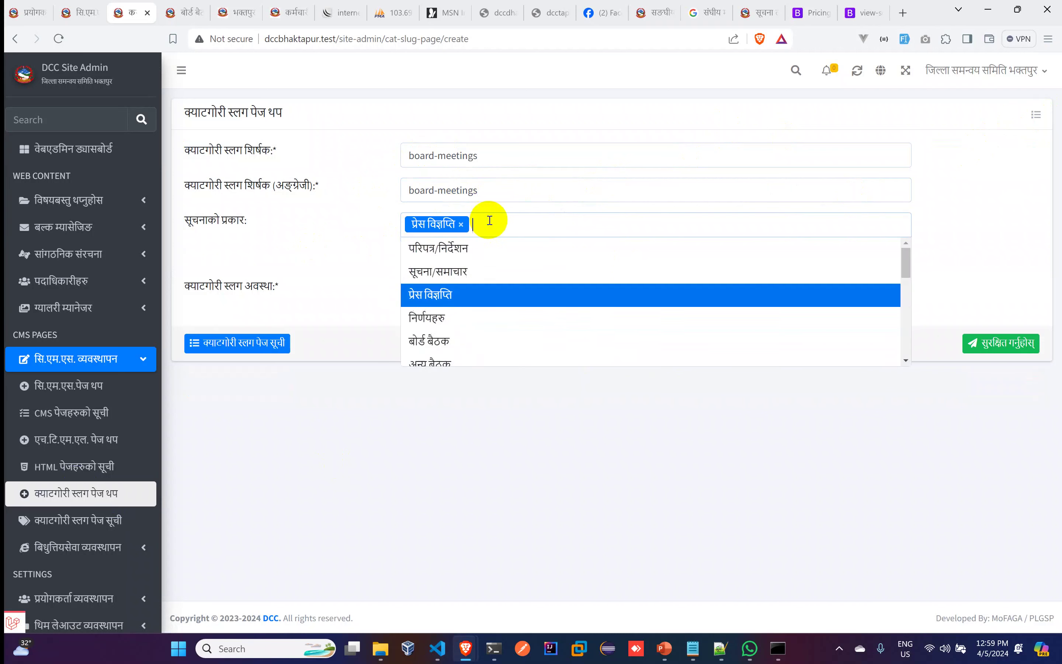
pyautogui.click(447, 336)
pyautogui.click(459, 360)
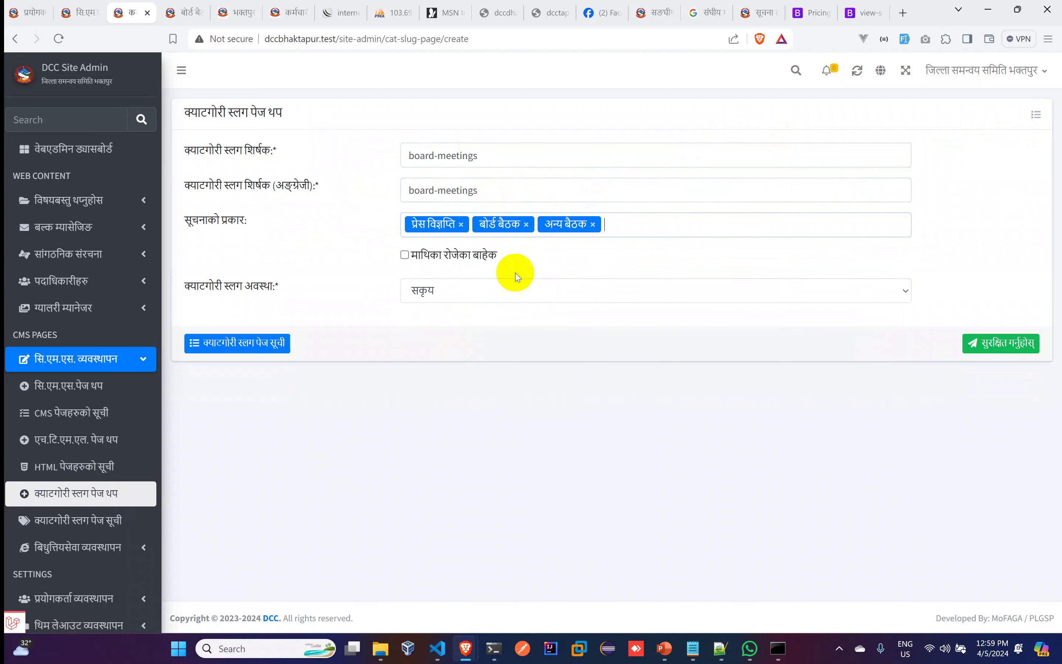
pyautogui.click(651, 230)
pyautogui.click(485, 320)
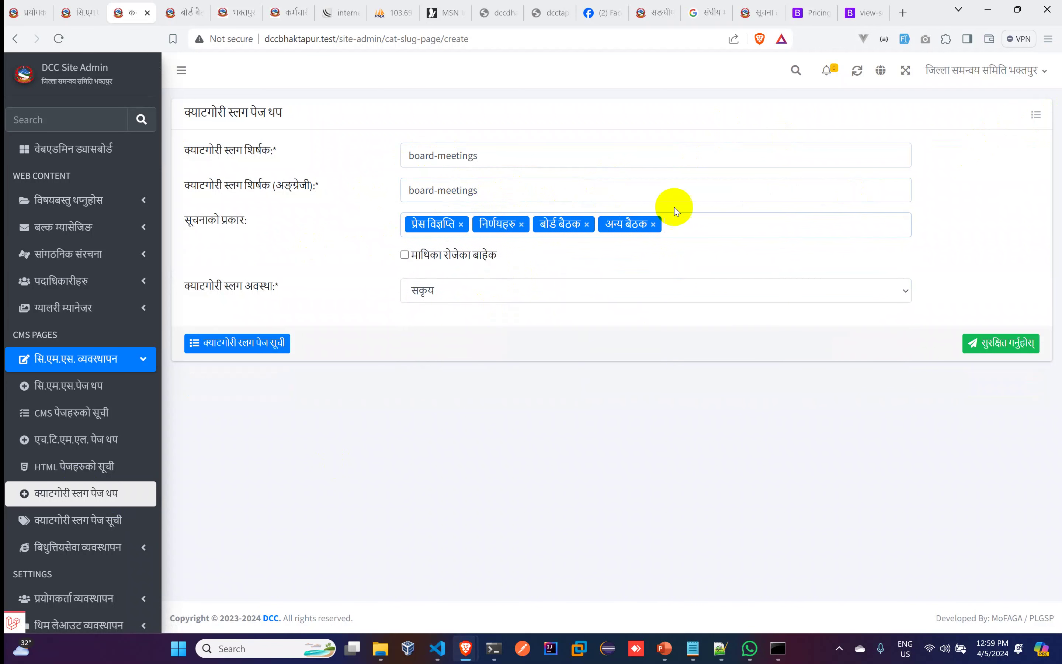
# Remove प्रेस विज्ञप्ति and निर्णयहरु from the slug page's notice types
pyautogui.click(681, 221)
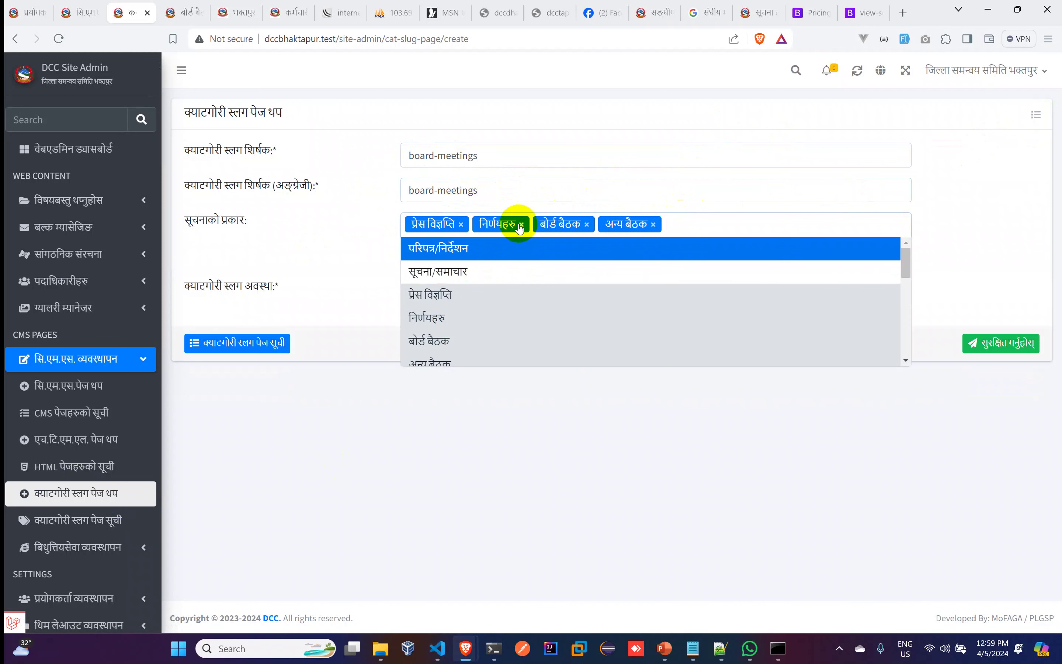
pyautogui.click(461, 224)
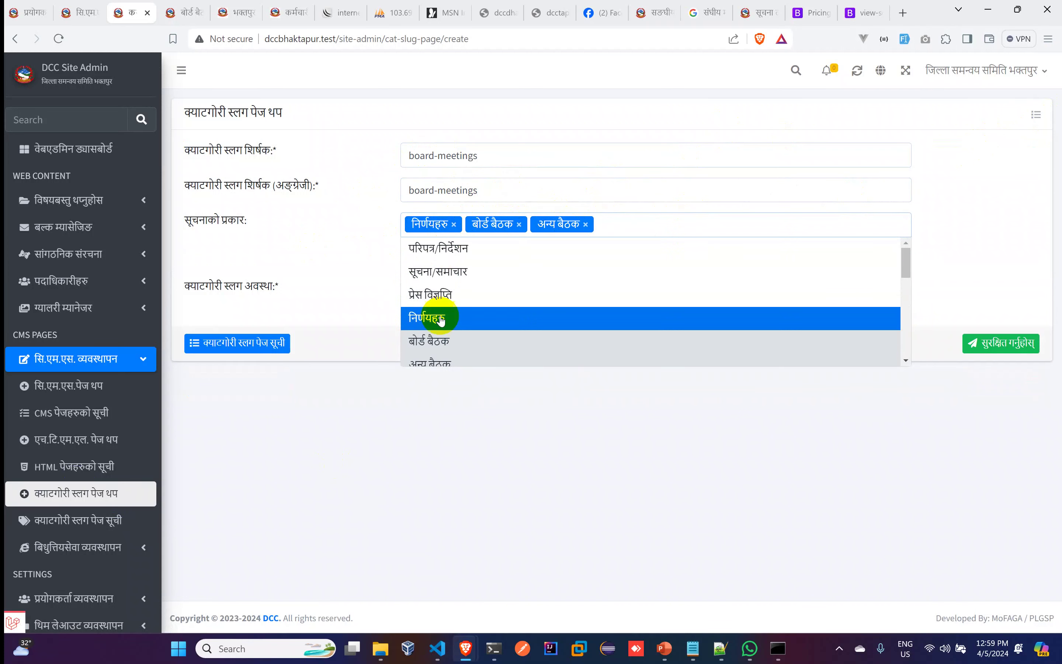
pyautogui.click(577, 571)
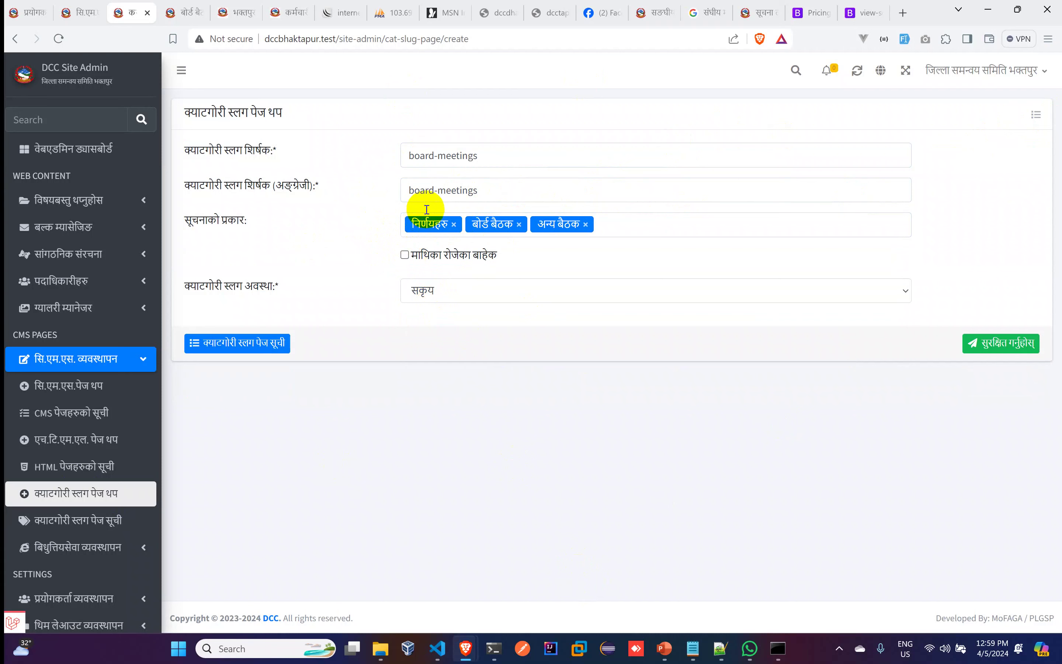
pyautogui.click(454, 224)
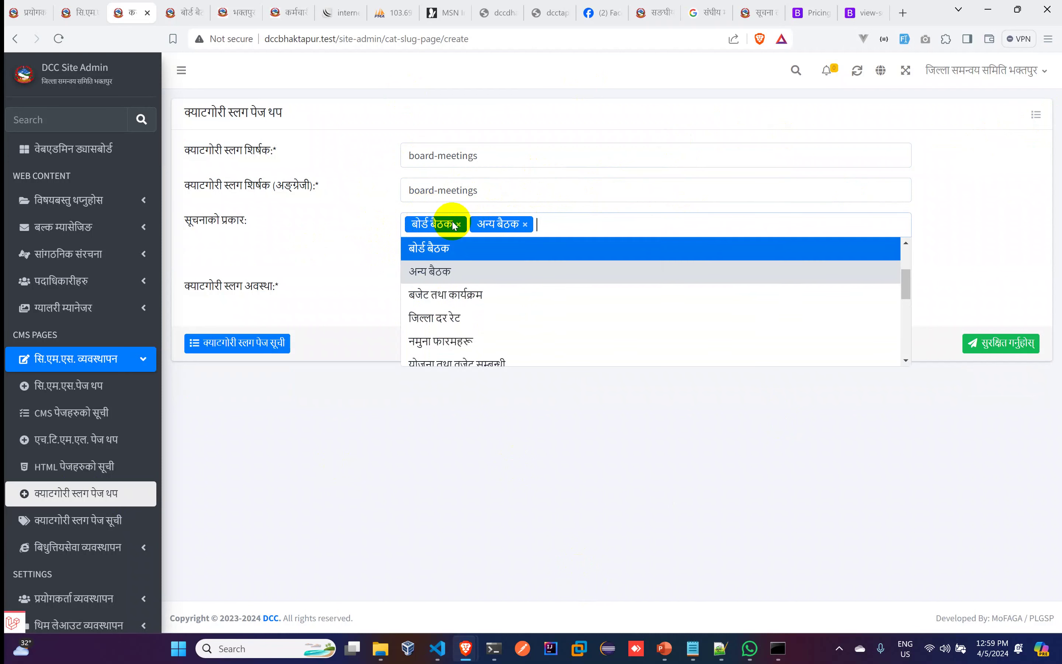
pyautogui.click(339, 180)
# Replace the category slug page's Nepali title with बोर्ड बैठक
pyautogui.moveTo(477, 155); pyautogui.dragTo(249, 166)
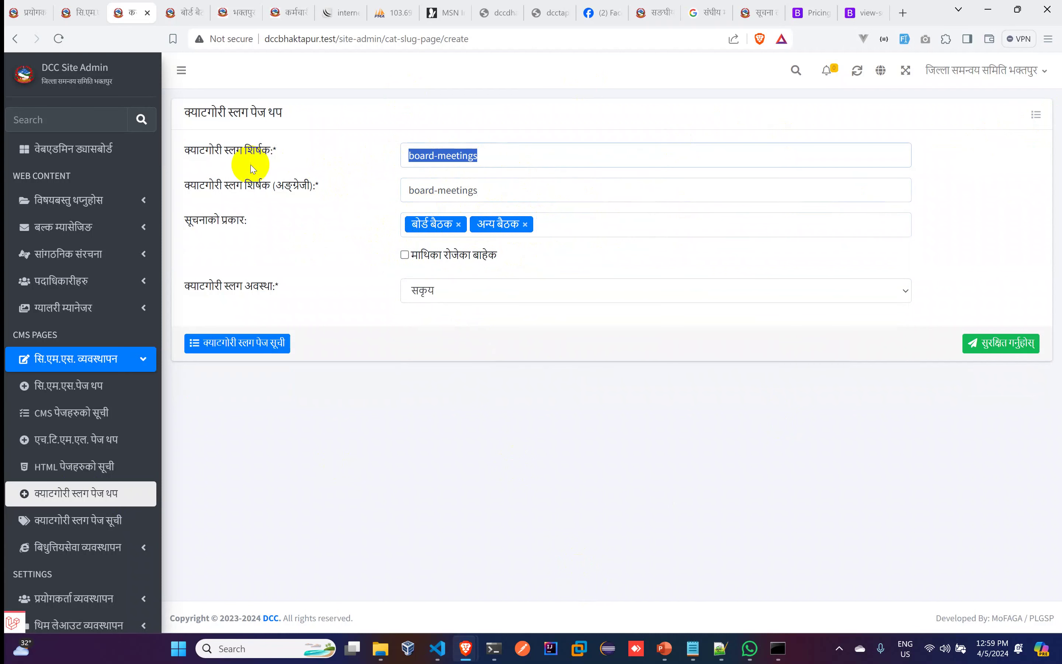
pyautogui.write('व')
pyautogui.write('aJ')
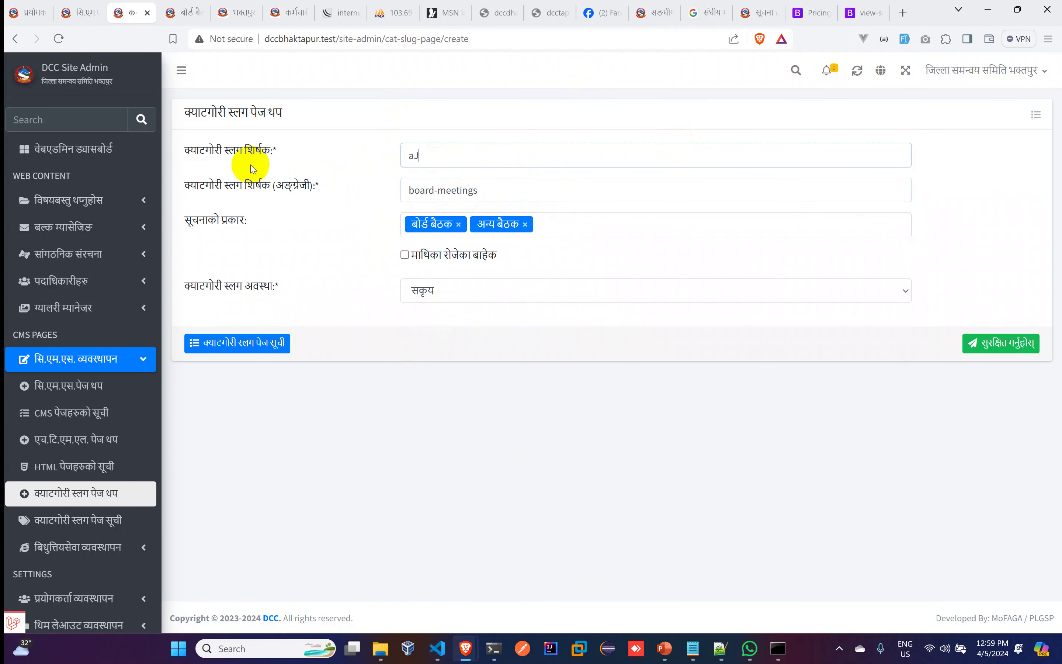
pyautogui.press('BackSpace')
pyautogui.press('BackSpace')
pyautogui.hotkey('alt', 'shift')
pyautogui.write('बोर्ड बैठक')
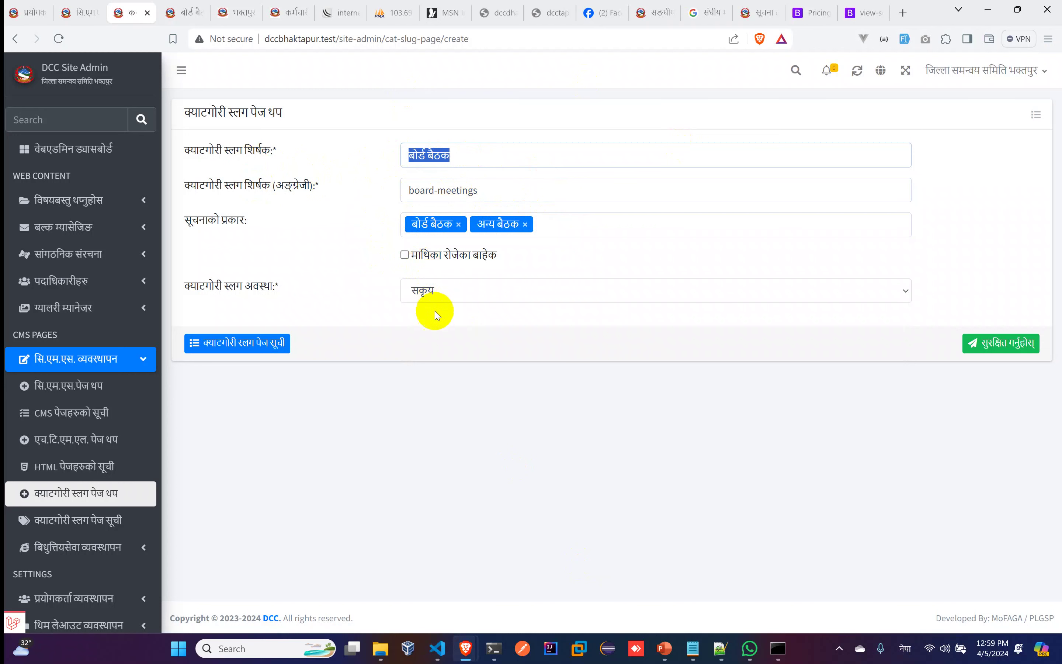
# Save the board-meetings category slug page and open its public page from the slug list
pyautogui.click(1006, 351)
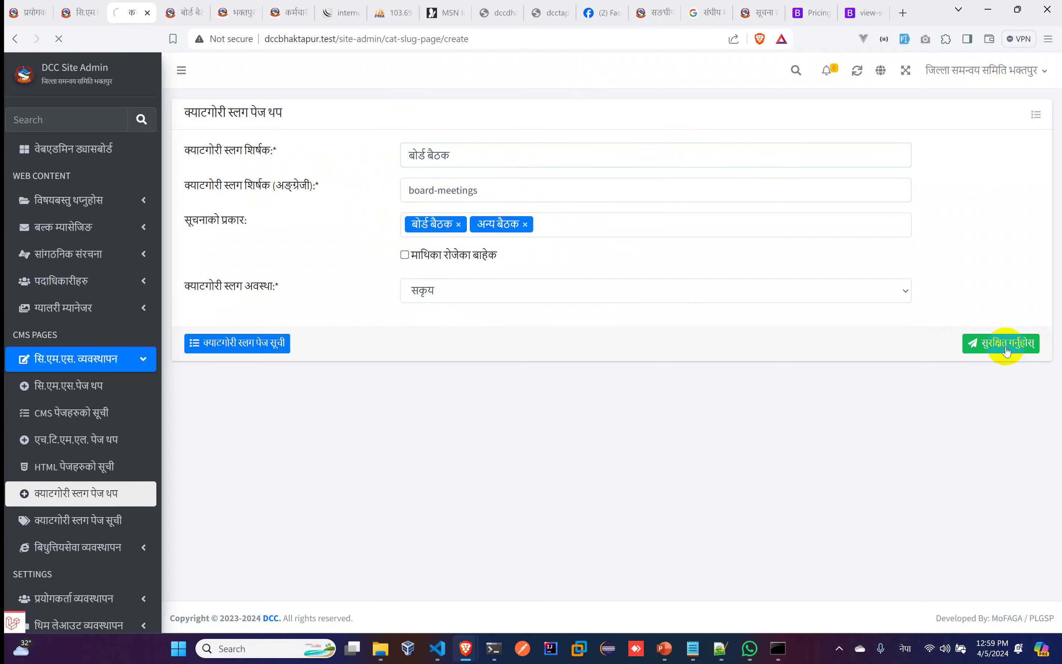
pyautogui.click(552, 222)
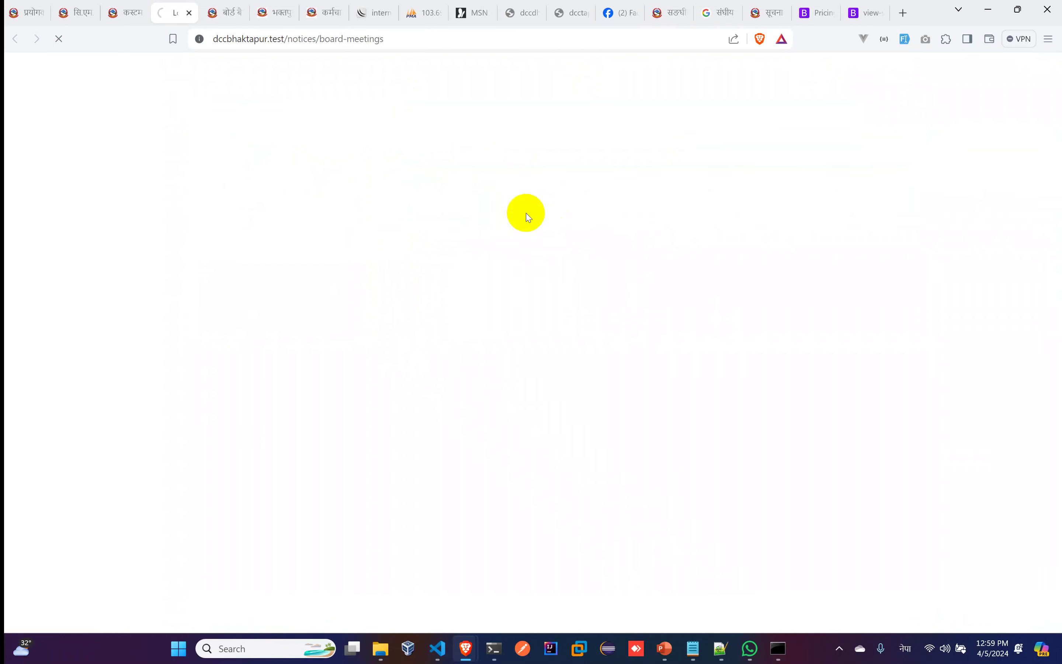
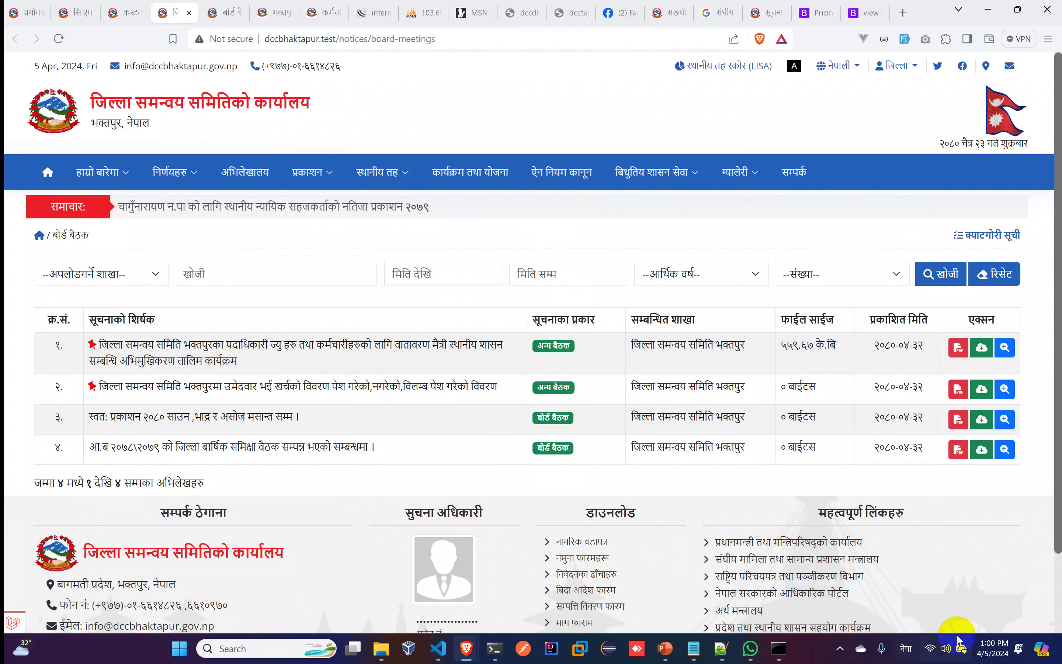
# Return to the site admin's new category slug page and enter सूचना तथा परिपत्र as Nepali title and Notice and News as English title
pyautogui.hotkey('ctrl', 'shift', 'Tab')
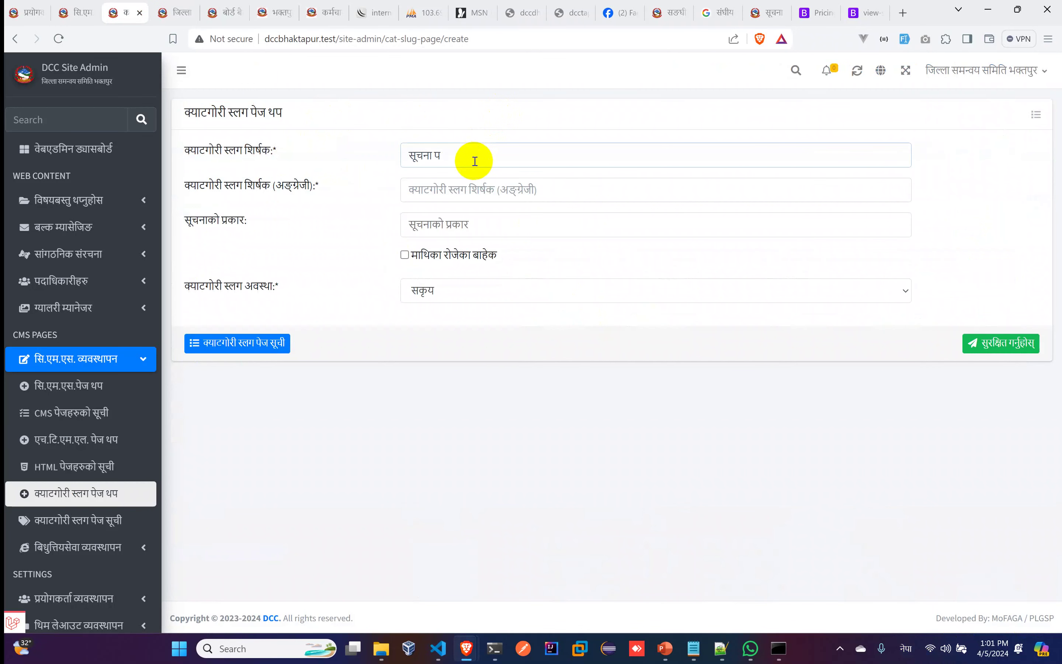
pyautogui.press('BackSpace')
pyautogui.write('तथा परिपत्र')
pyautogui.click(486, 183)
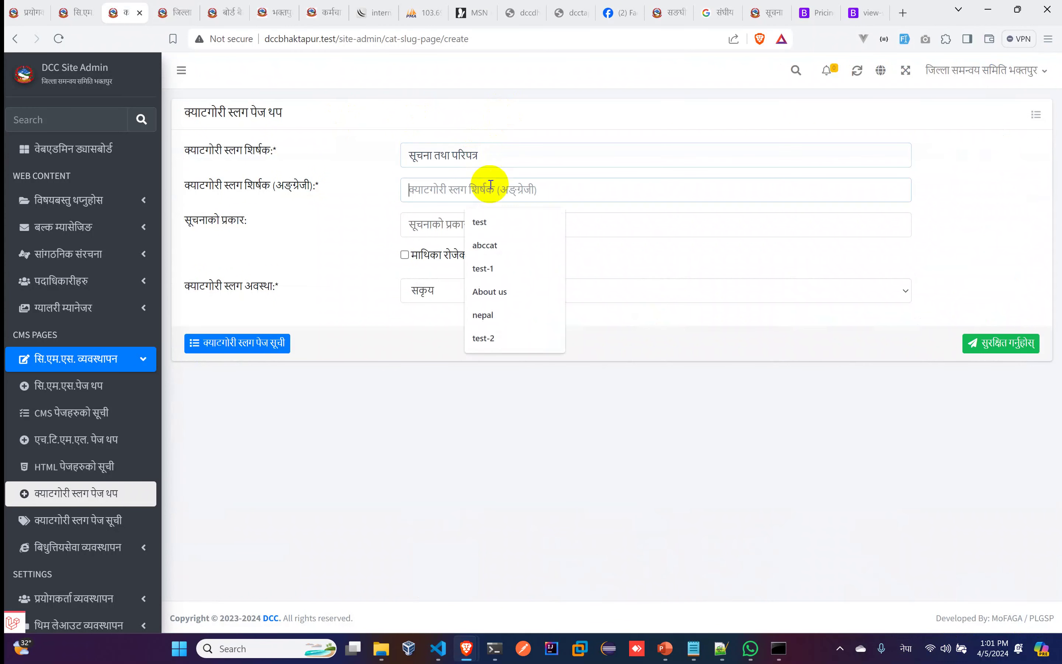
pyautogui.hotkey('alt', 'shift')
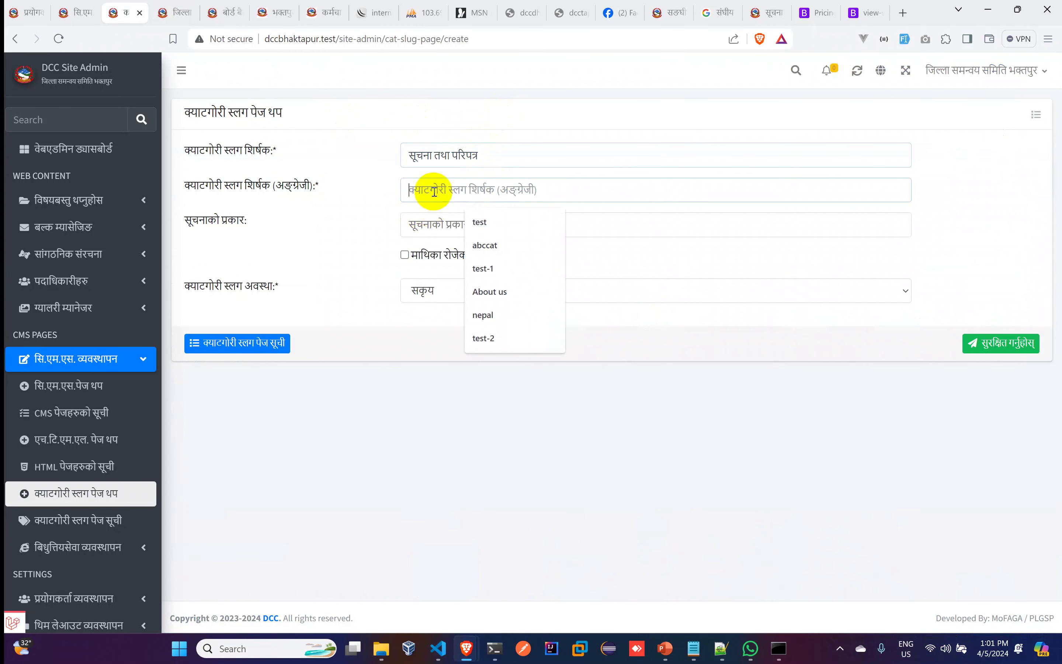
pyautogui.write('Notice &')
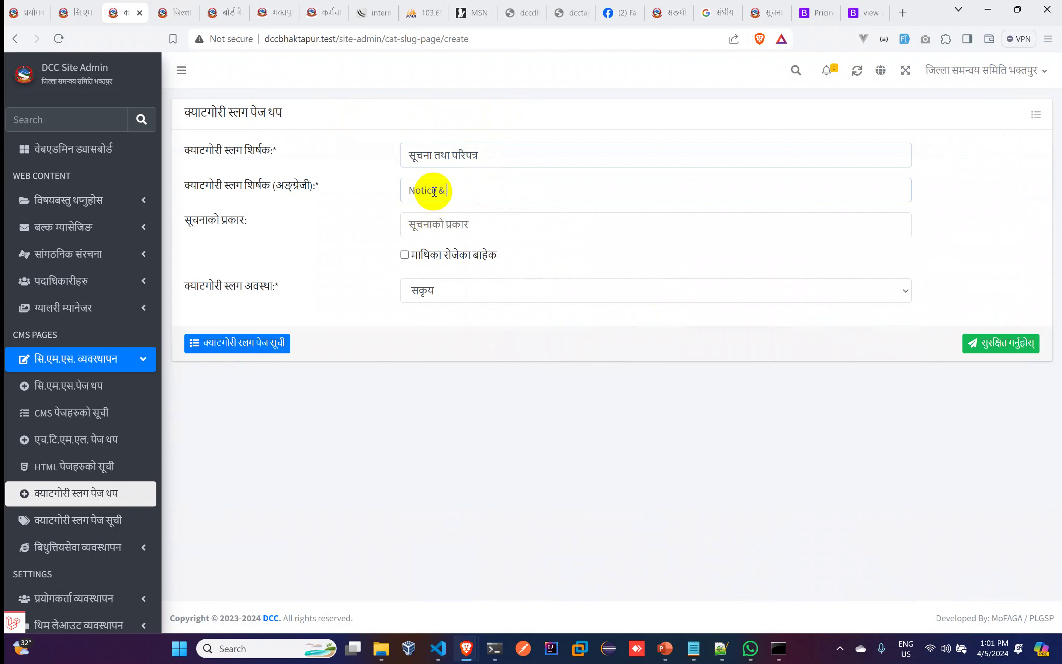
pyautogui.press('BackSpace')
pyautogui.write('and News')
# Add सूचना/समाचार and परिपत्र/निर्देशन as the slug page's notice types and save the page
pyautogui.click(450, 219)
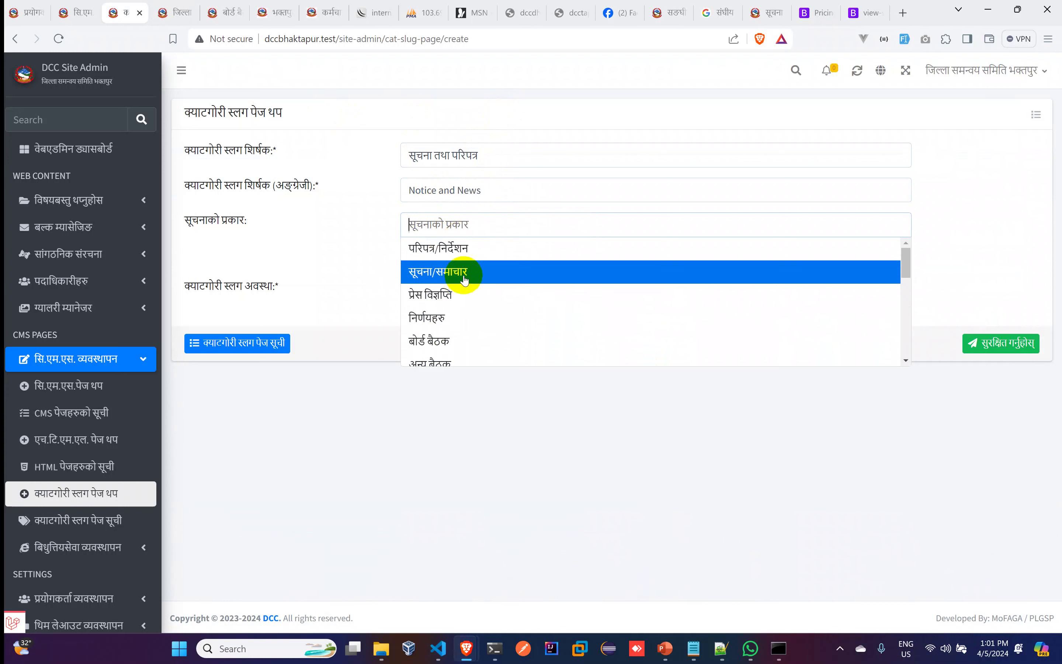
pyautogui.click(465, 271)
pyautogui.click(527, 222)
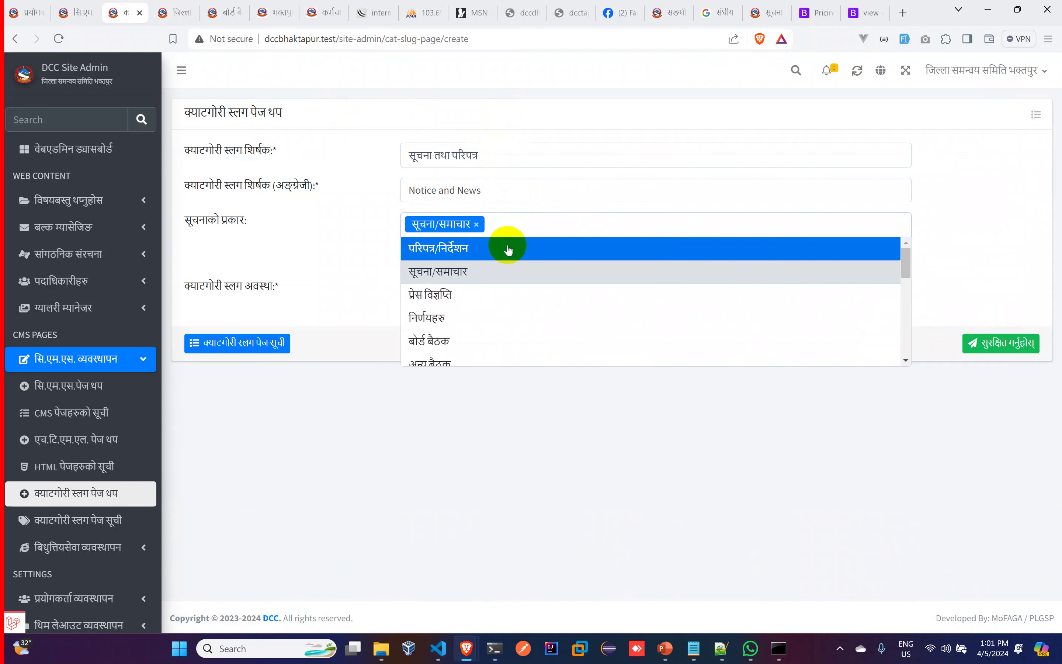
pyautogui.click(491, 255)
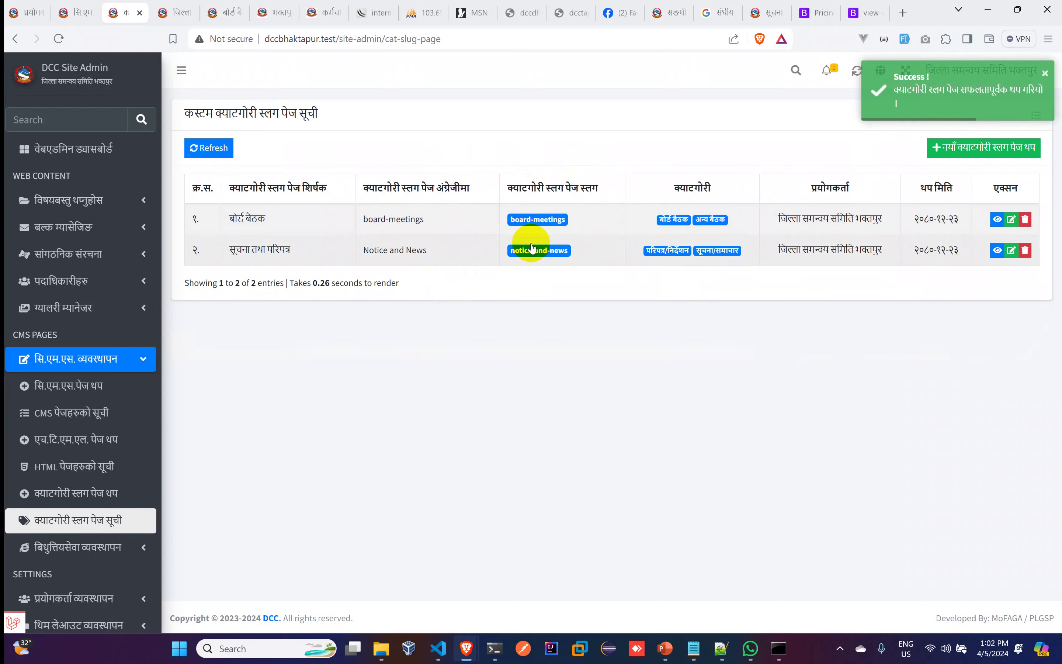
# Open the public page of the notice-and-news slug and copy its full address
pyautogui.click(555, 256)
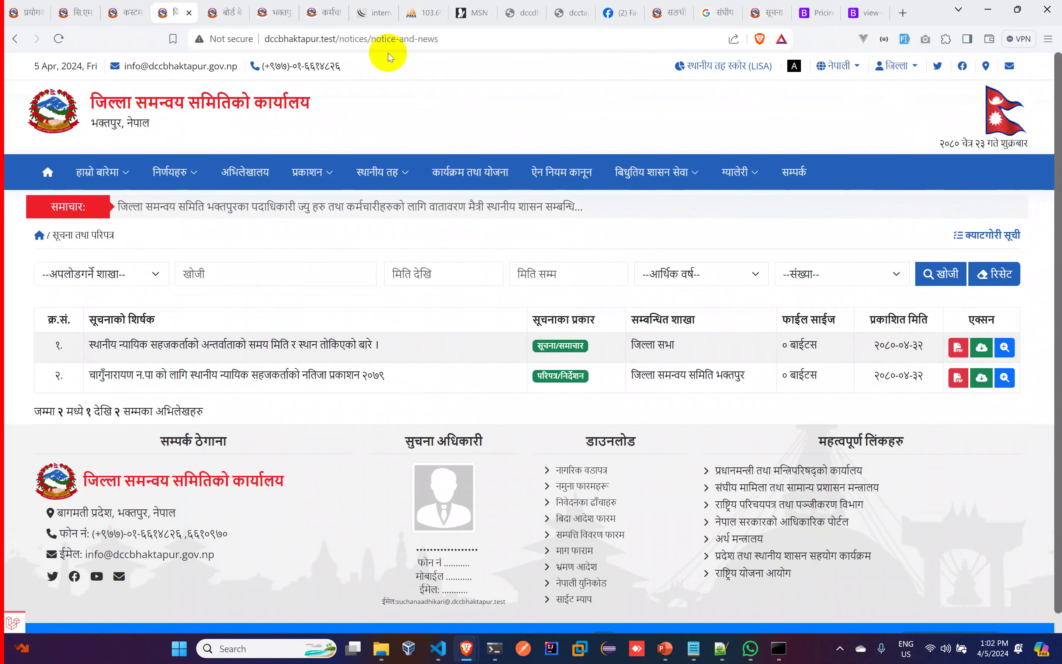
pyautogui.moveTo(372, 39); pyautogui.dragTo(478, 39)
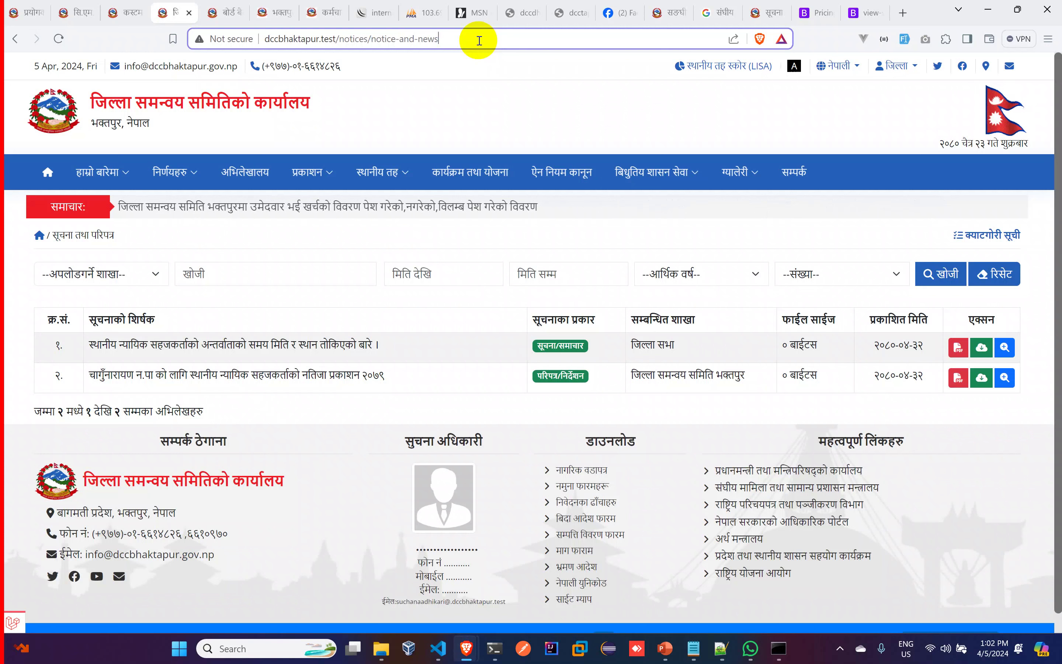
pyautogui.tripleClick(480, 41)
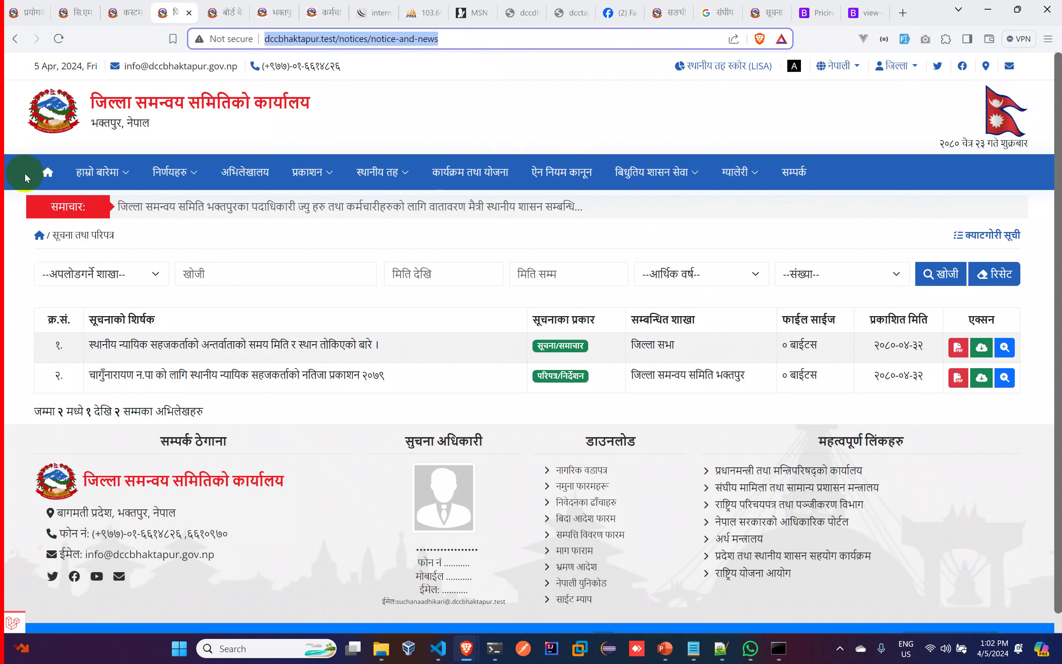
# Check the public homepage's roadblock, and in the site admin clear the first listed notice's pin and roadblock options and save it
pyautogui.click(46, 173)
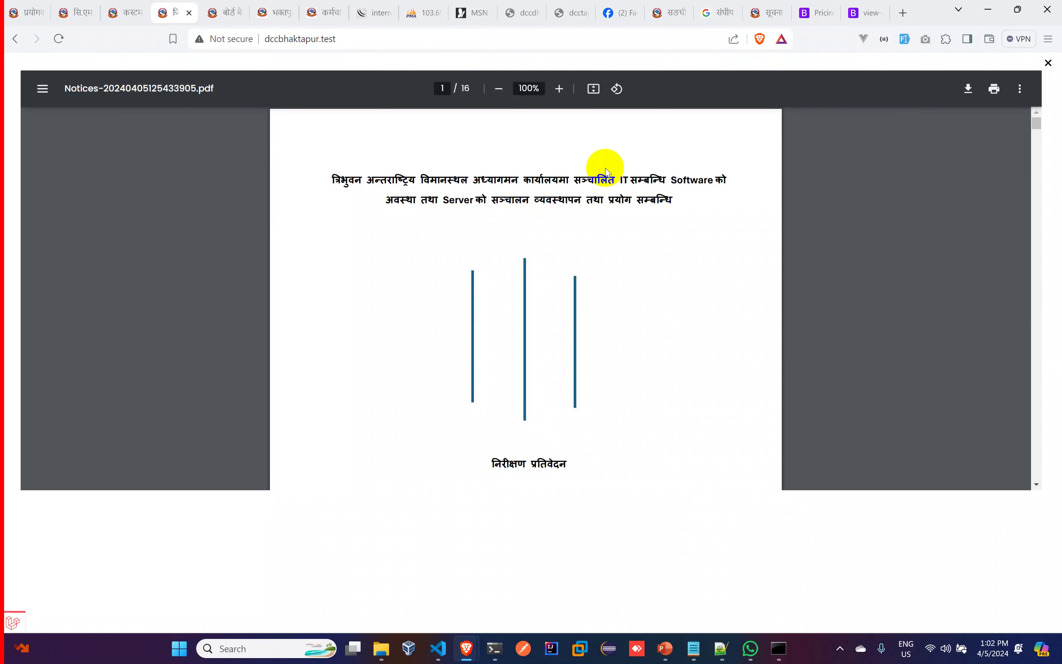
pyautogui.click(118, 15)
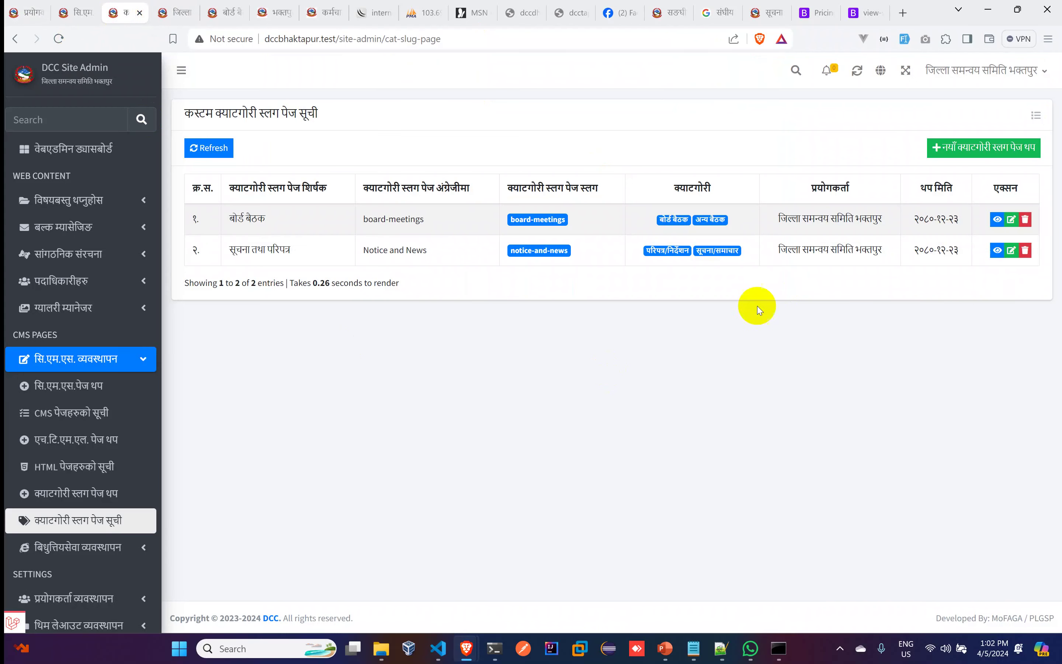
pyautogui.click(79, 192)
pyautogui.click(76, 251)
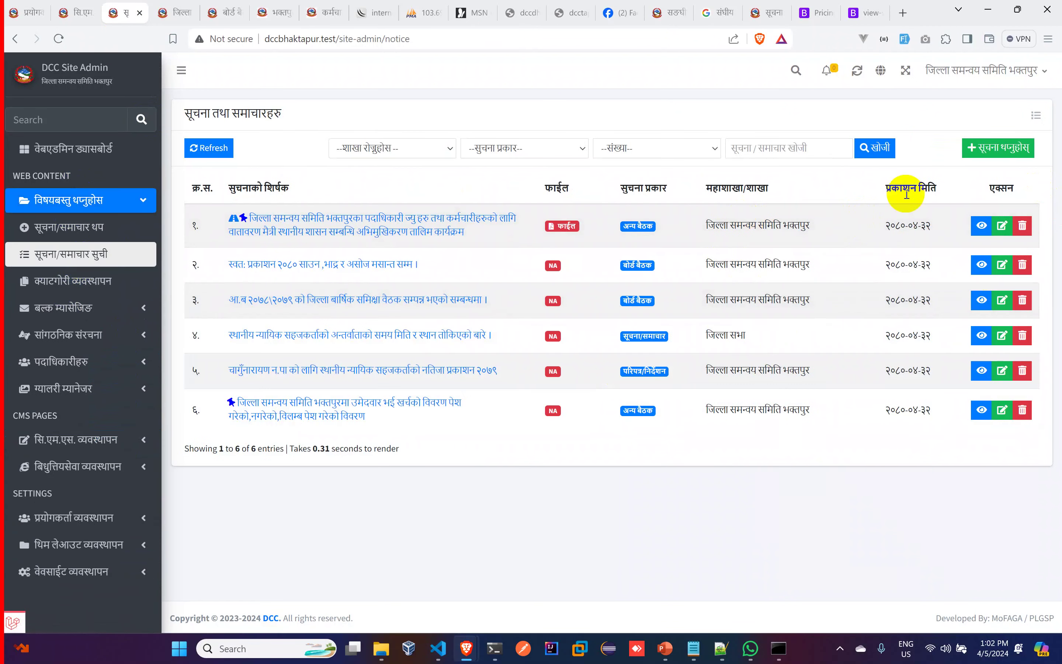
pyautogui.click(1004, 226)
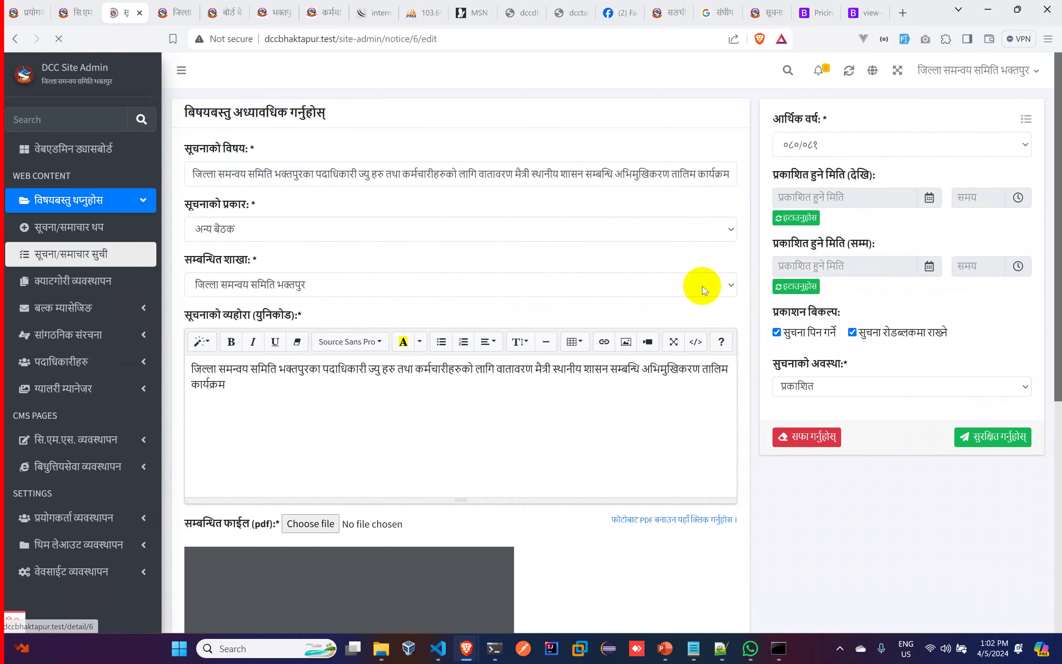
pyautogui.click(889, 330)
pyautogui.click(980, 435)
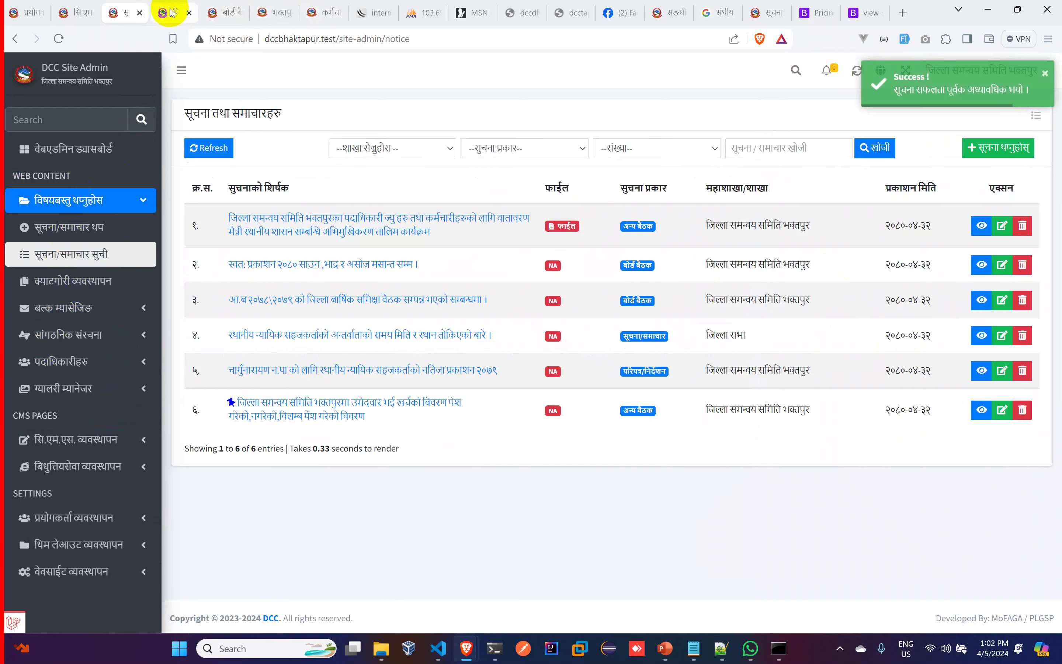
# Reload the public homepage to check it without the roadblock, and look over its e-services and tile links
pyautogui.click(172, 12)
pyautogui.scroll(-5, 807, 142)
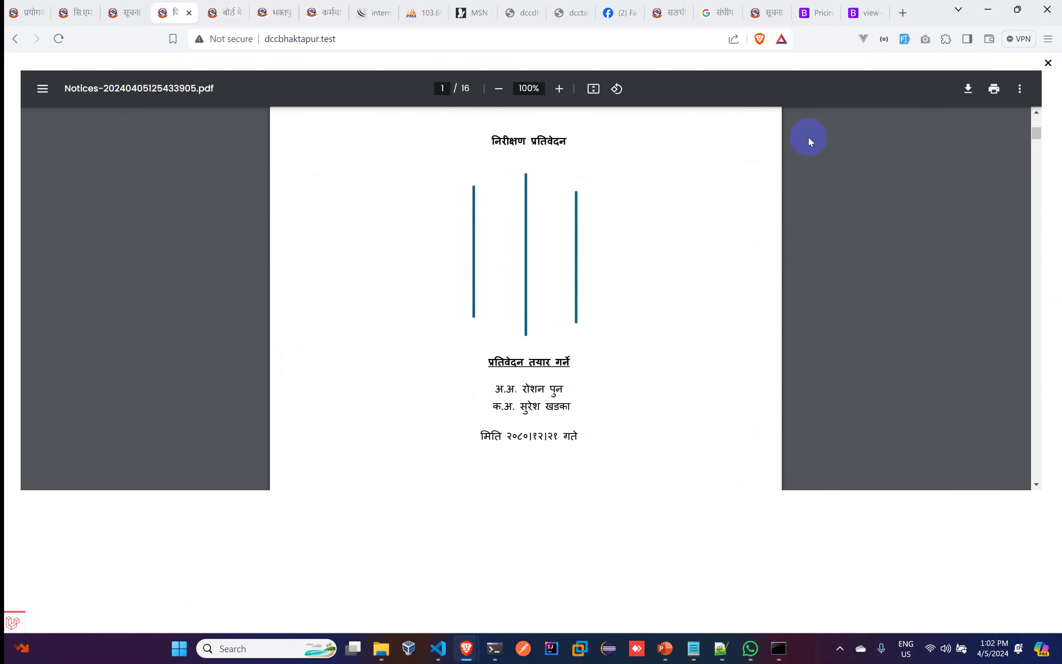
pyautogui.click(58, 40)
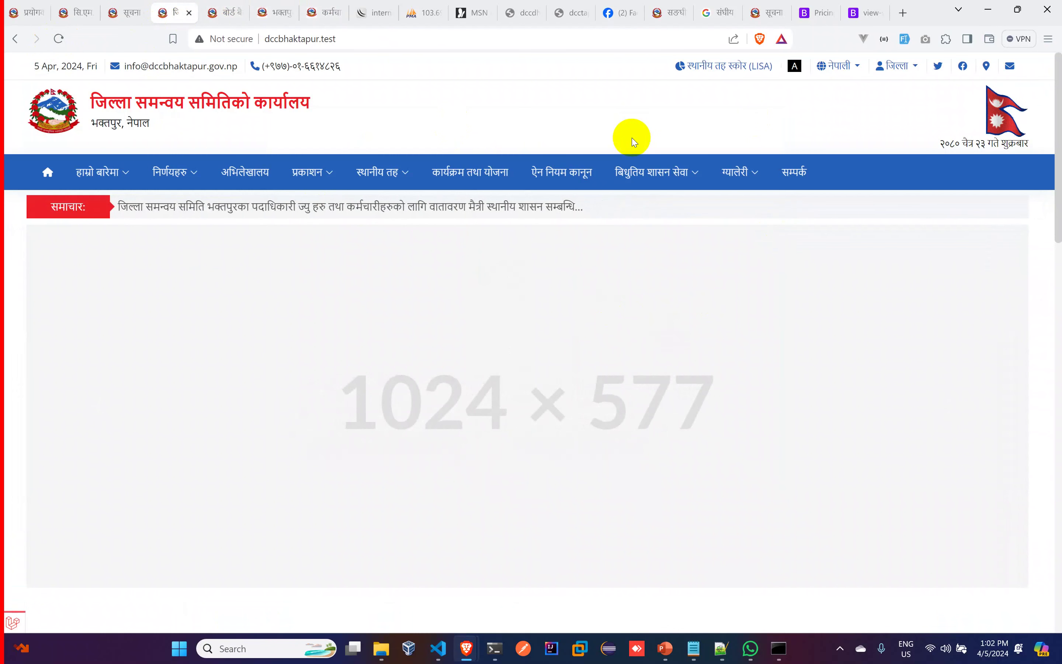
pyautogui.scroll(-10, 630, 139)
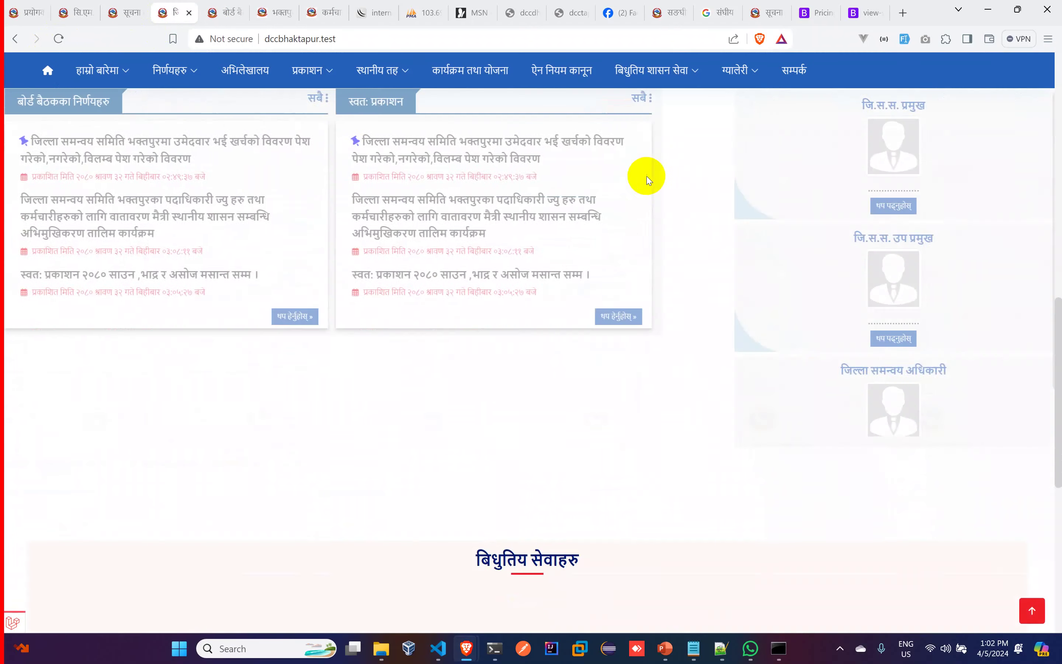
pyautogui.scroll(-8, 649, 180)
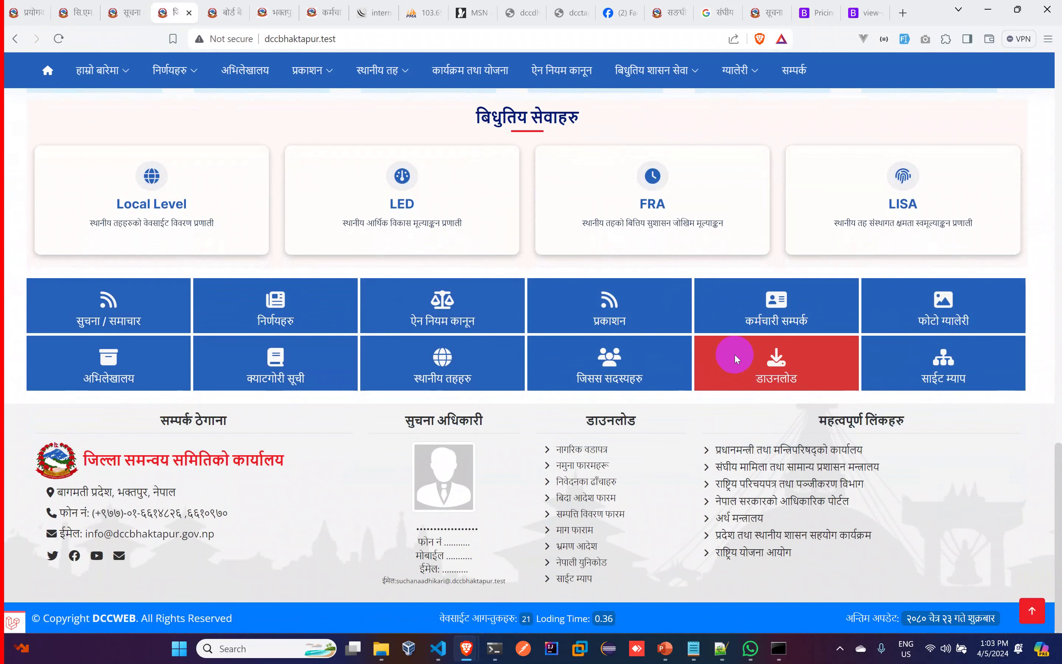
# Return to the site admin and review the list of homepage tile links (होमपेज टाईल लिङ्क) under बिधुत्तियसेवा व्यवस्थापन
pyautogui.click(107, 14)
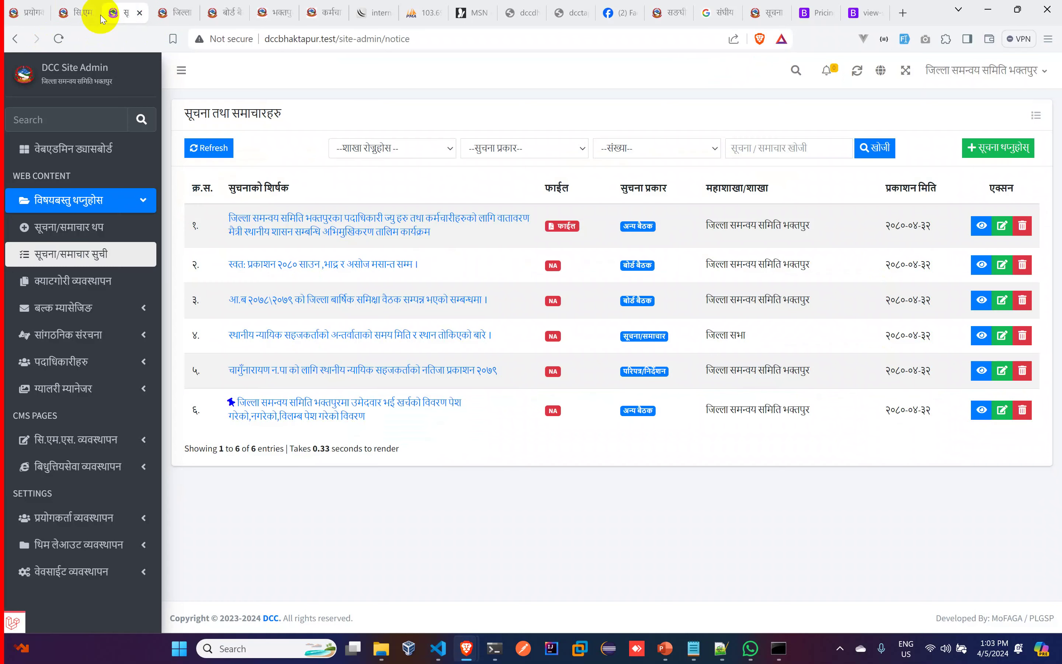
pyautogui.click(81, 468)
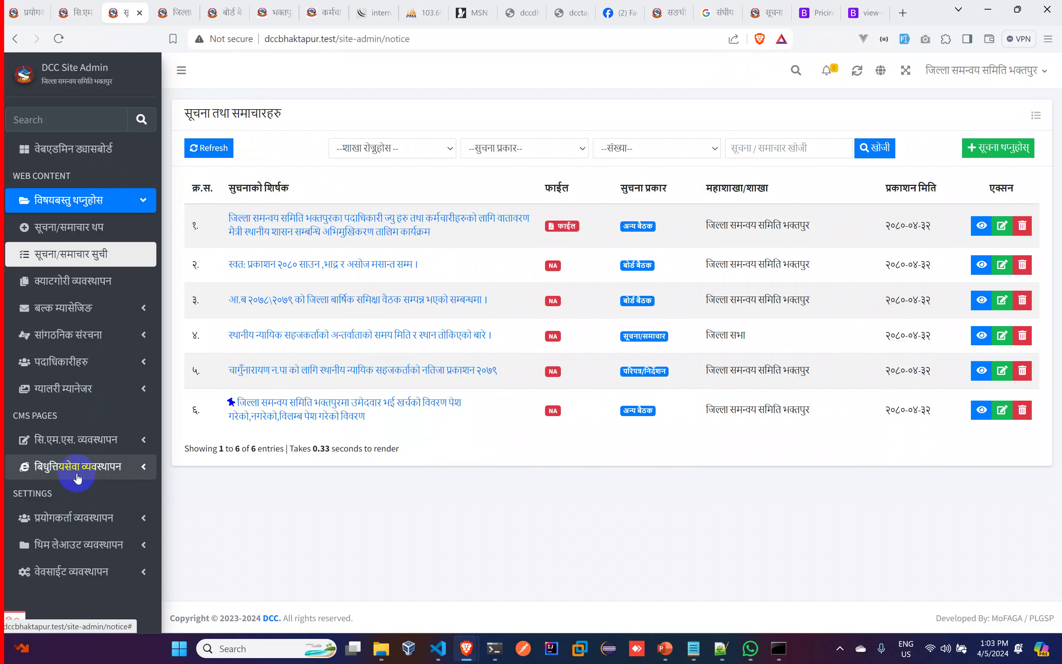
pyautogui.scroll(-3, 88, 470)
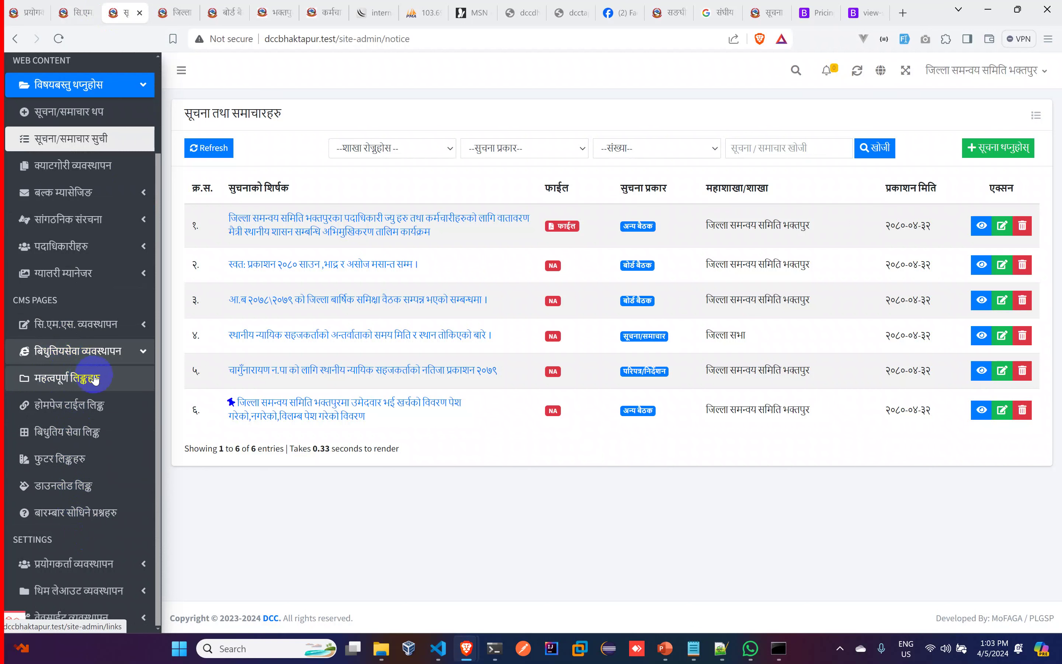
pyautogui.click(95, 406)
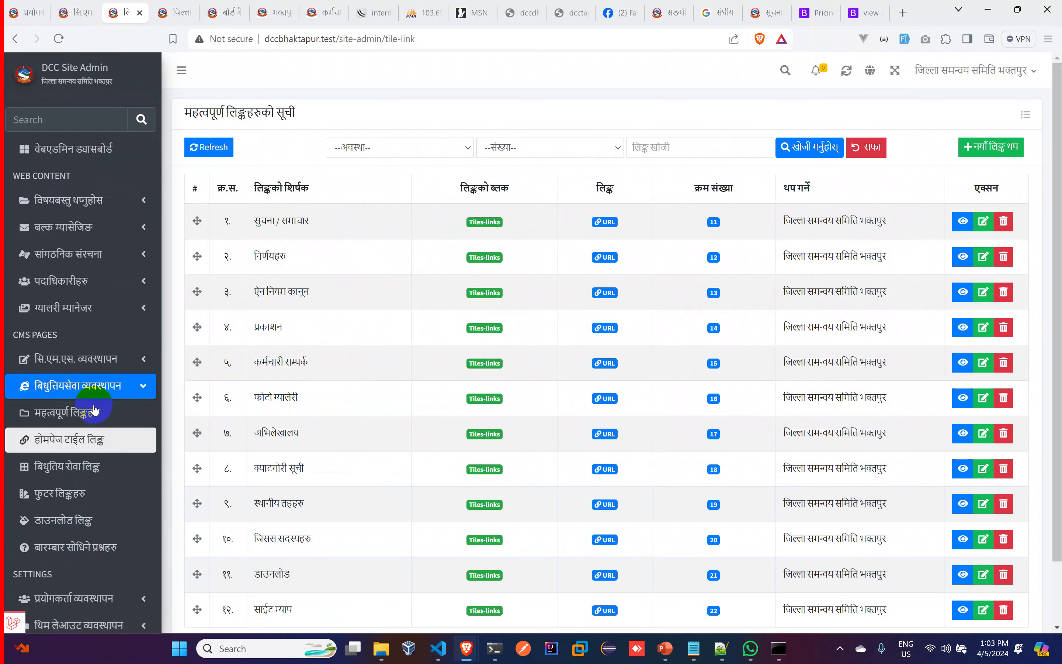
pyautogui.scroll(-2, 689, 247)
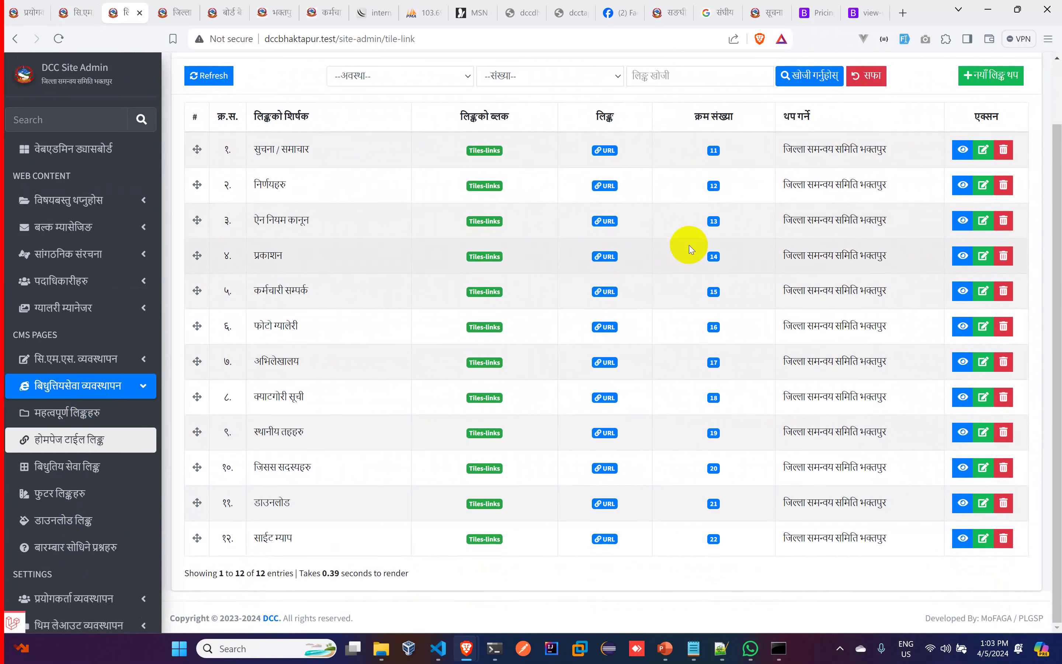
# Start a new link and enter सूचना तथा परिपत्र as its Nepali title and News Notices as its English title
pyautogui.click(990, 79)
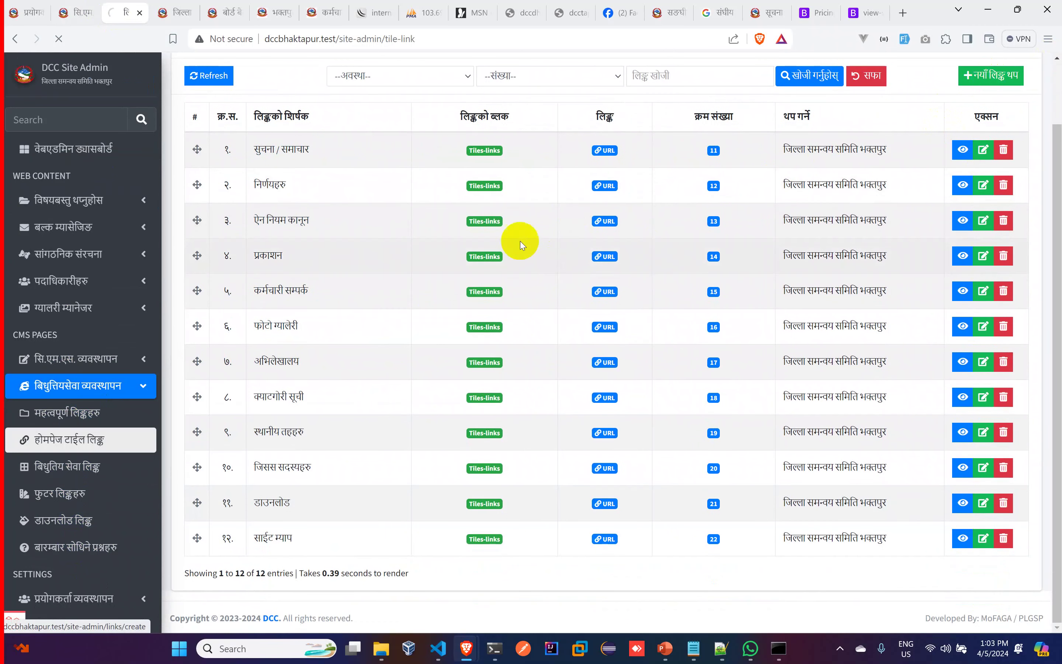
pyautogui.click(465, 158)
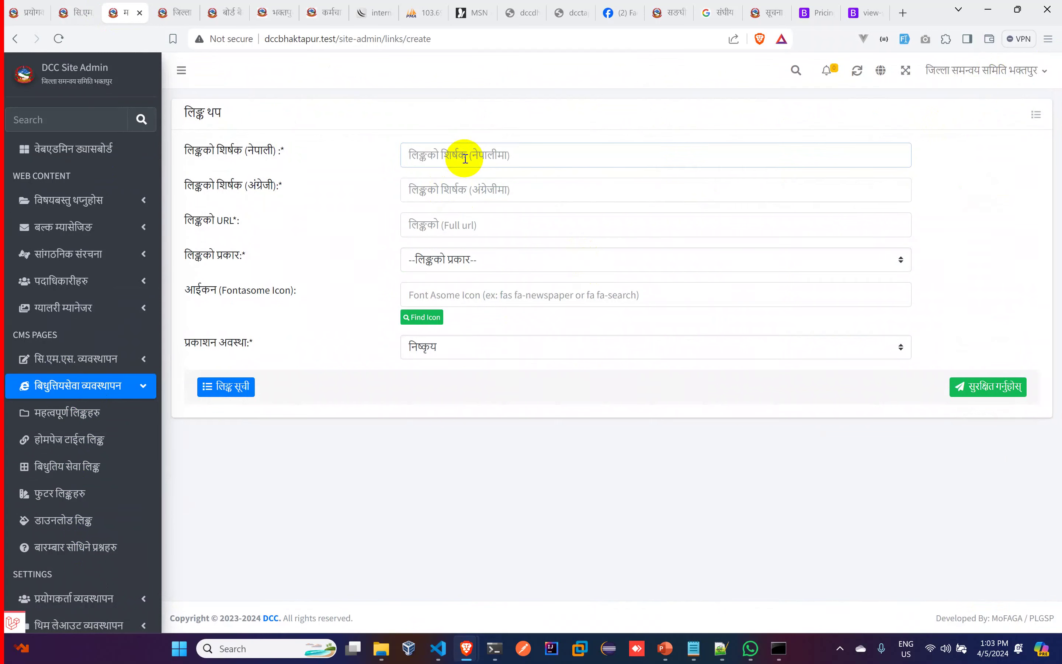
pyautogui.write(':')
pyautogui.hotkey('alt', 'shift')
pyautogui.write('सूचना तथा परिपत्र')
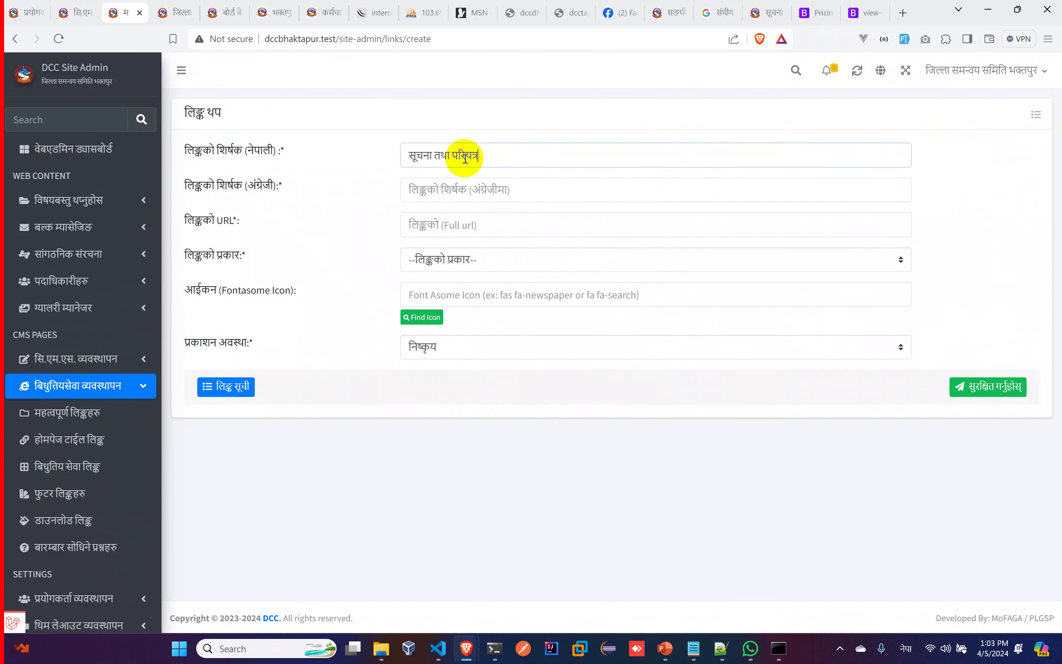
pyautogui.press('Tab')
pyautogui.press('super+space')
pyautogui.write('news')
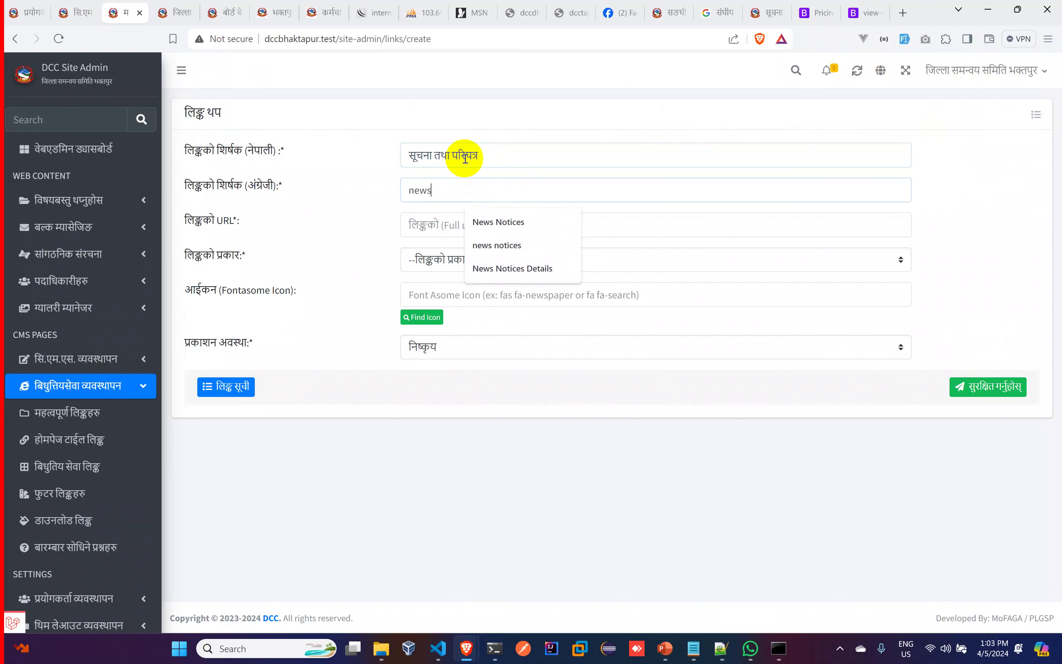
pyautogui.press('BackSpace')
pyautogui.press('BackSpace')
pyautogui.press('BackSpace')
pyautogui.write('News Notices')
pyautogui.press('Tab')
pyautogui.write('http://dccbhaktapur.test/notices/notice-and-news')
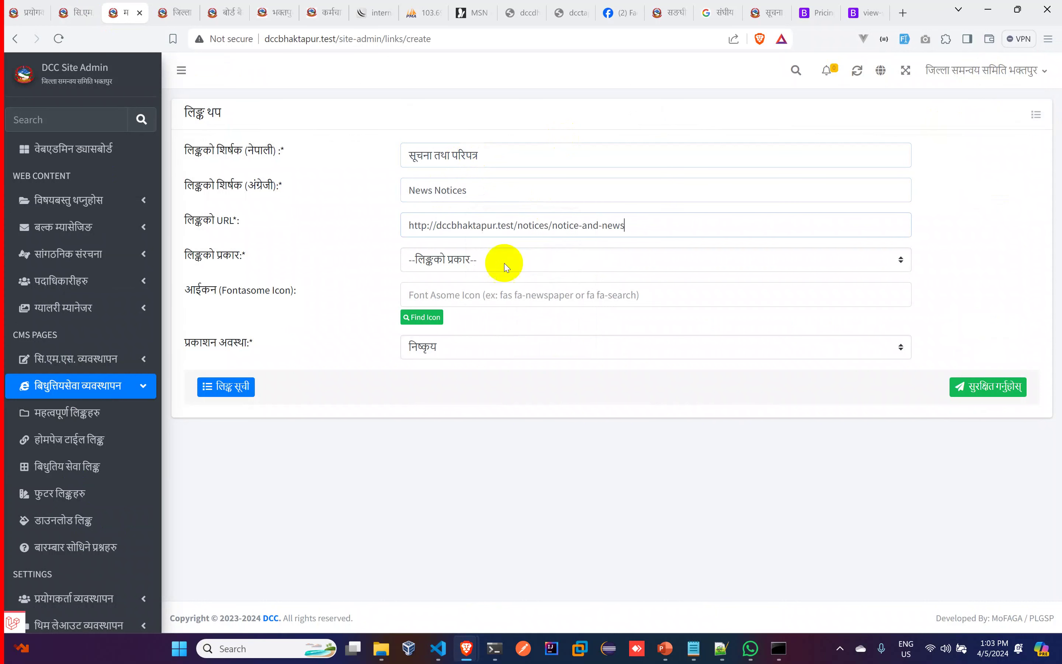
pyautogui.click(505, 261)
pyautogui.click(487, 295)
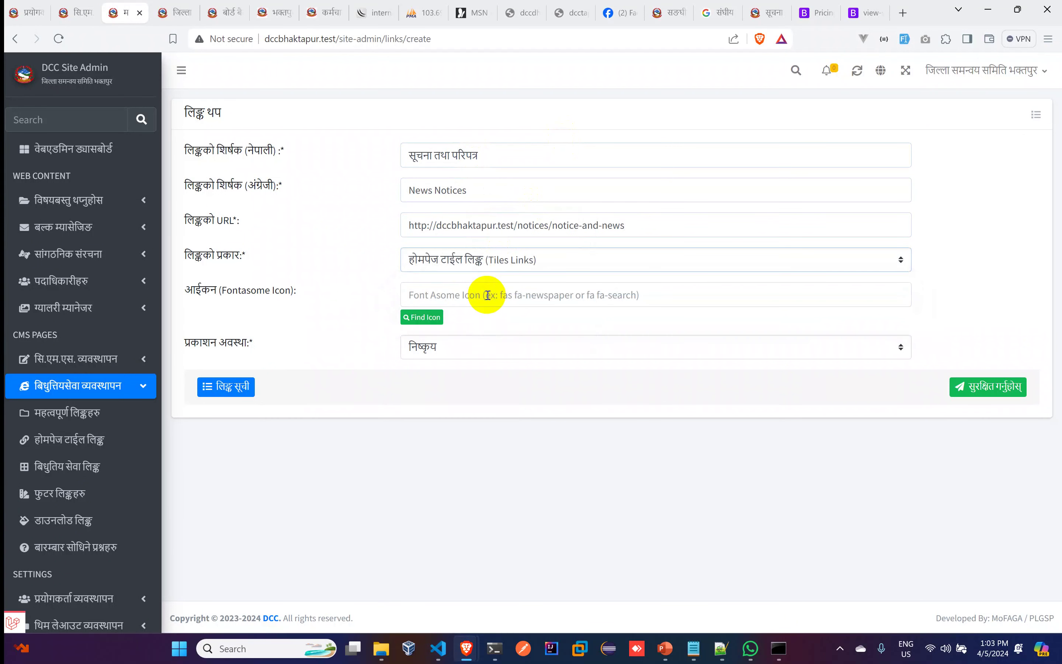
# Open the Font Awesome icon search from the link form to find an icon for the tile
pyautogui.click(448, 295)
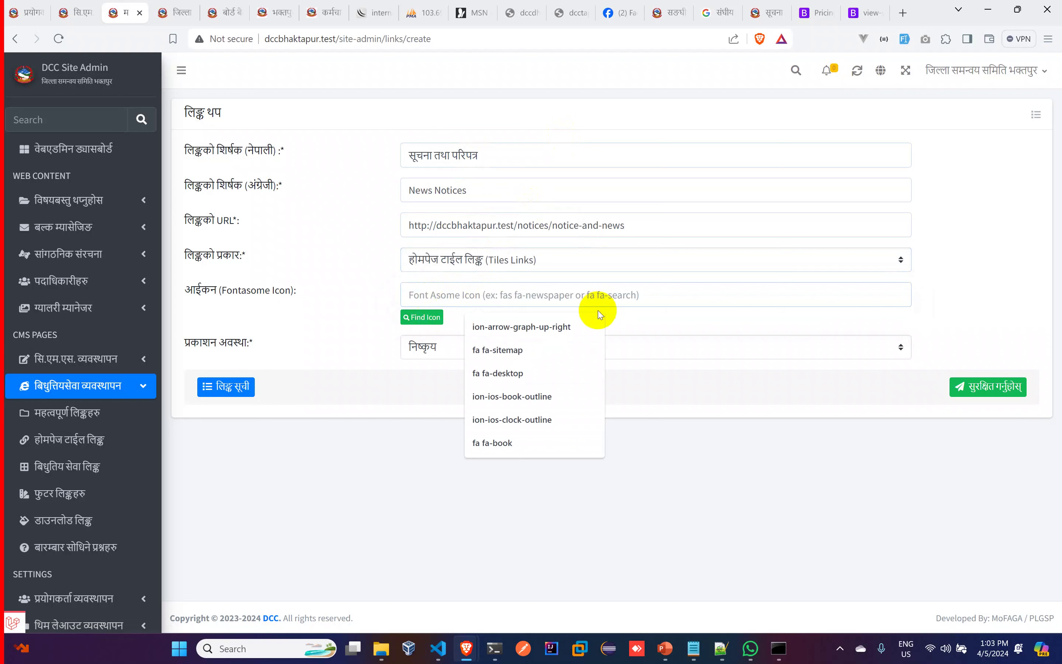
pyautogui.click(411, 320)
pyautogui.click(210, 13)
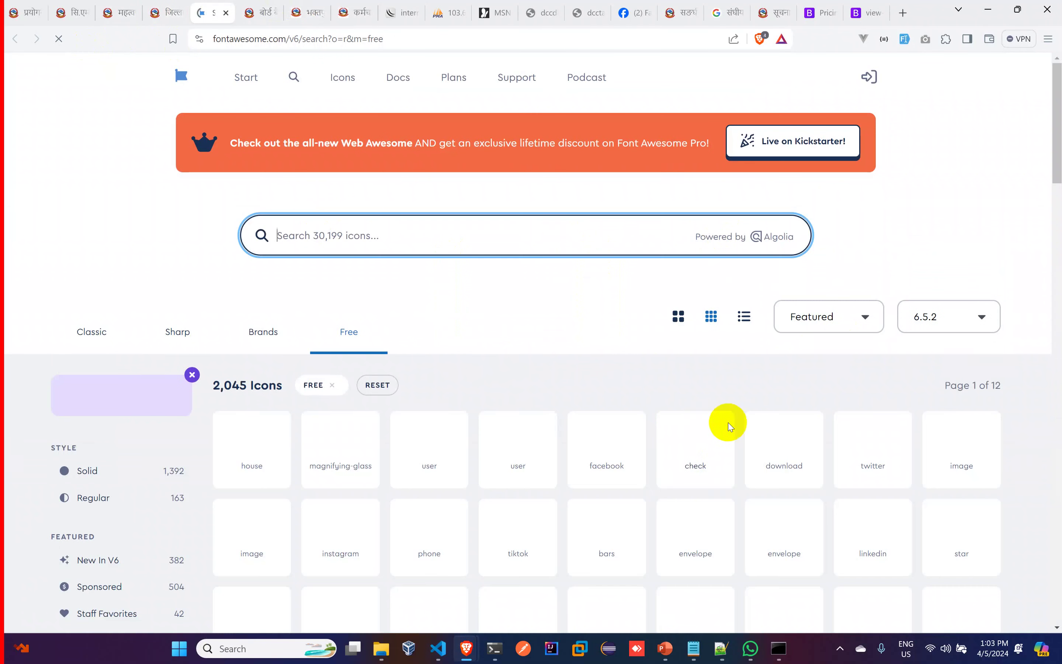
# Find the regular calendar-days icon among the free Font Awesome icons and copy its HTML snippet
pyautogui.scroll(-4, 696, 439)
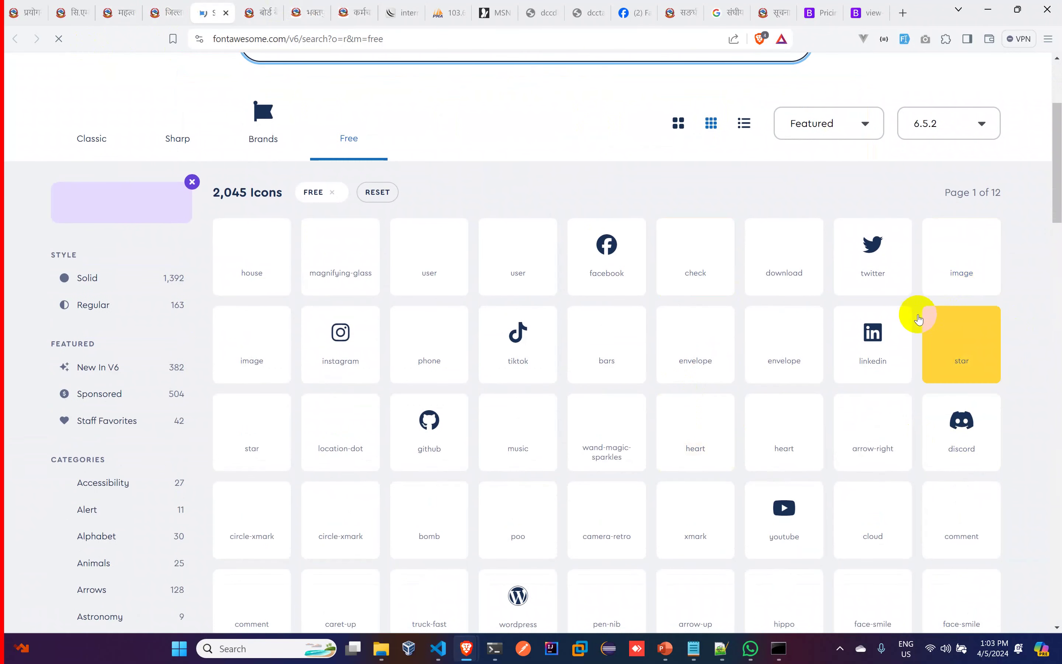
pyautogui.scroll(-3, 572, 371)
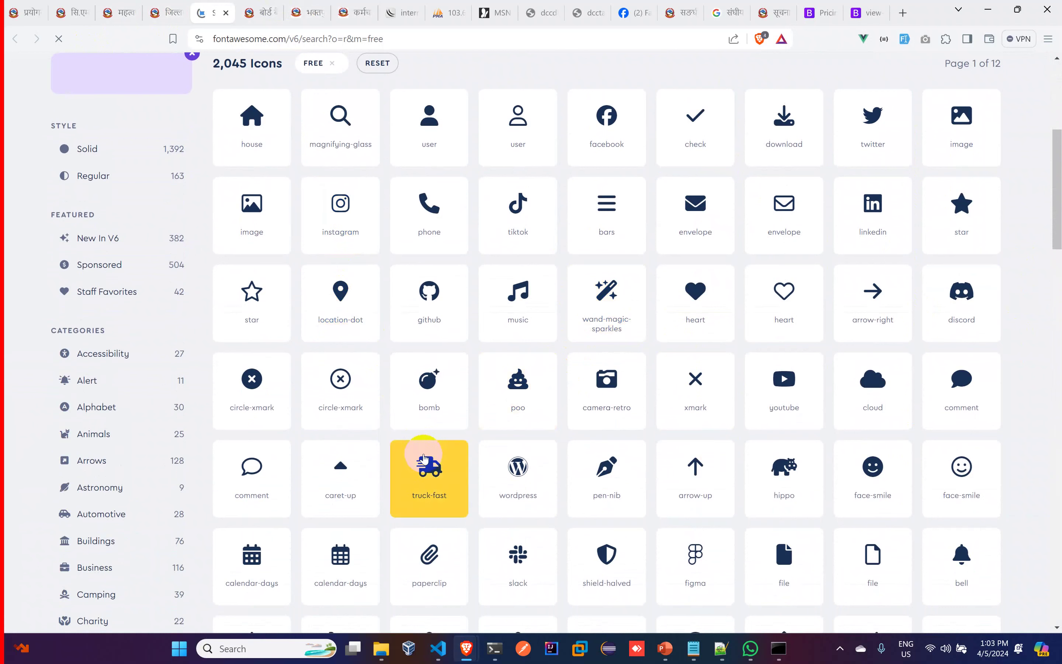
pyautogui.click(336, 557)
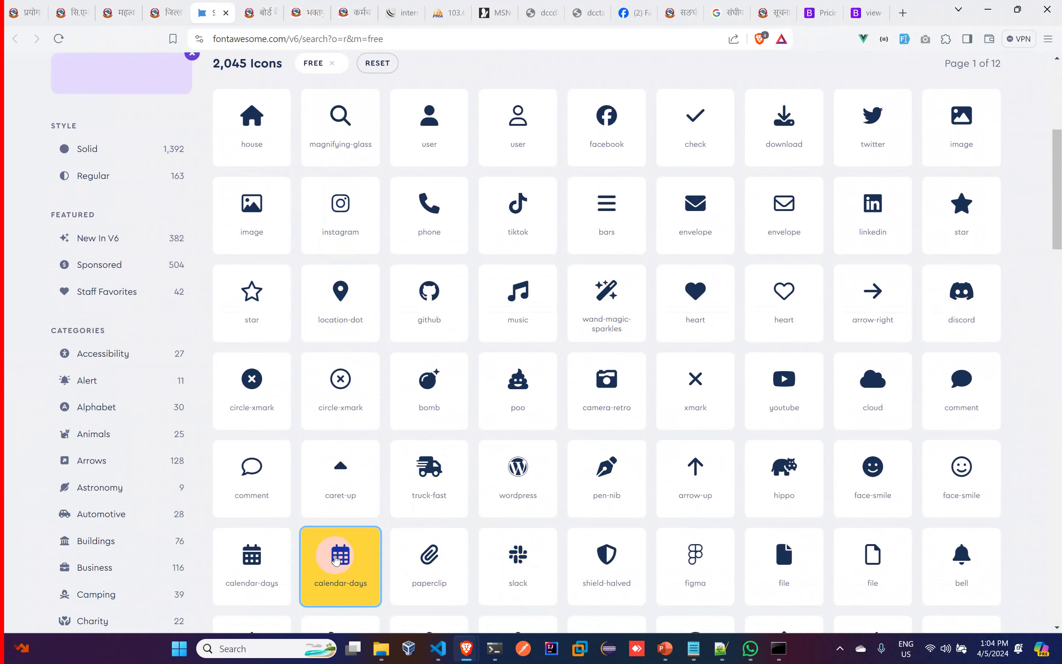
pyautogui.click(337, 558)
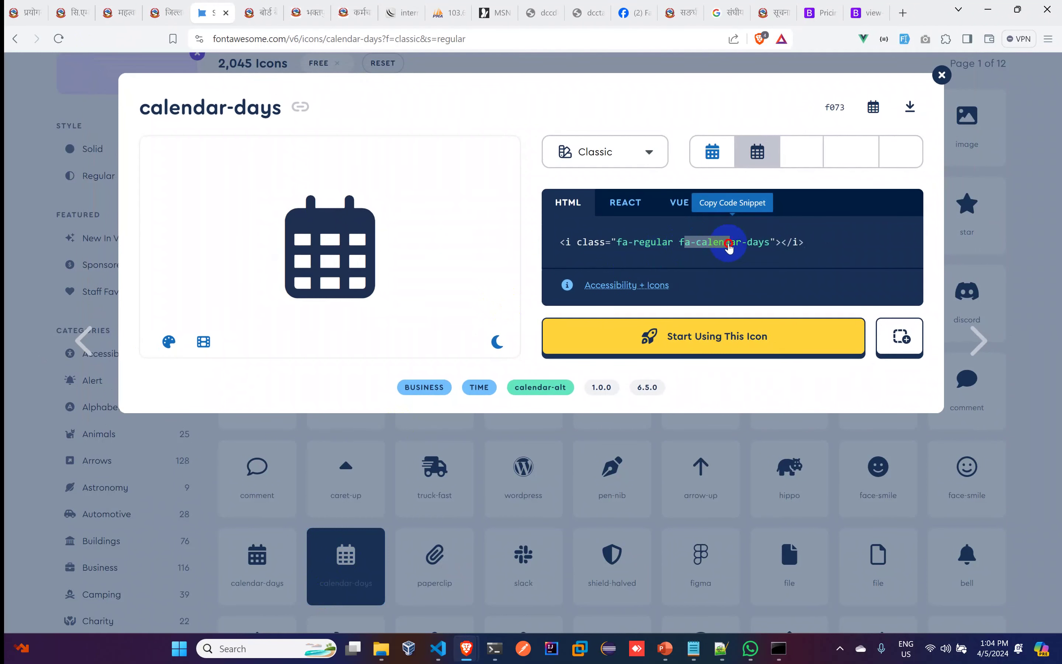
pyautogui.moveTo(729, 246); pyautogui.dragTo(766, 248)
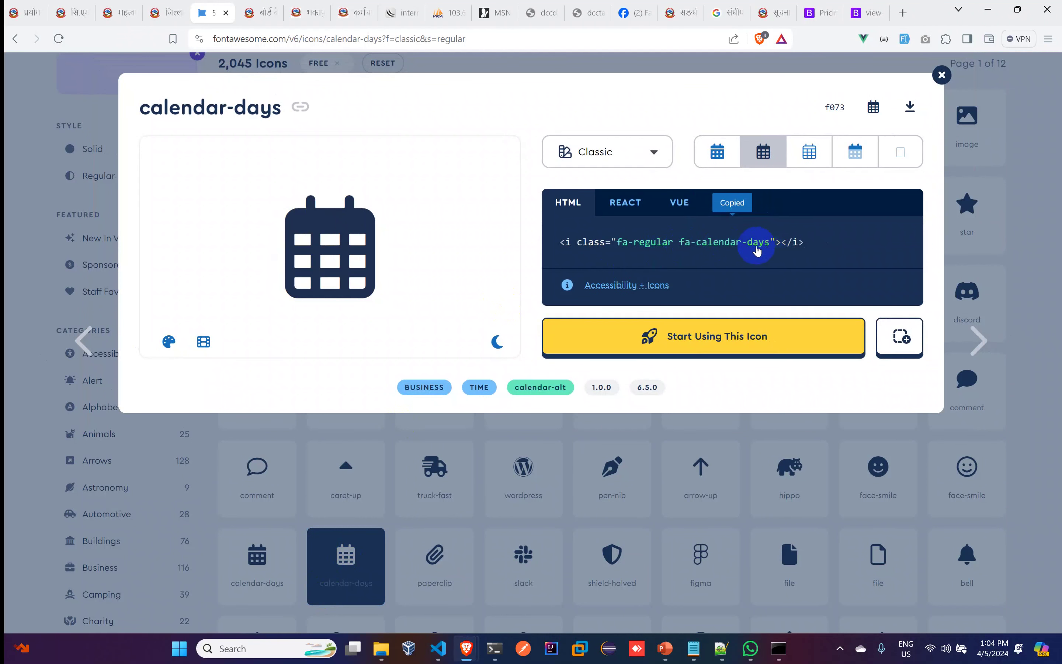
# Paste the icon snippet into the Windows Run dialog and copy only its class names, fa-regular fa-calendar-days
pyautogui.press('super+r')
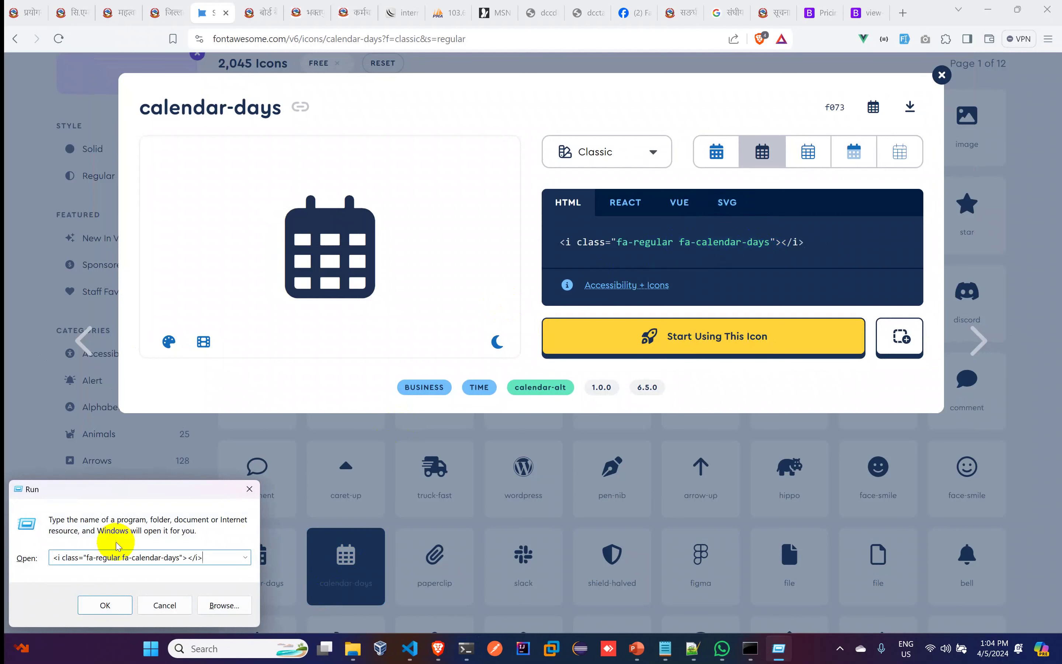
pyautogui.moveTo(175, 555); pyautogui.dragTo(180, 555)
pyautogui.click(162, 18)
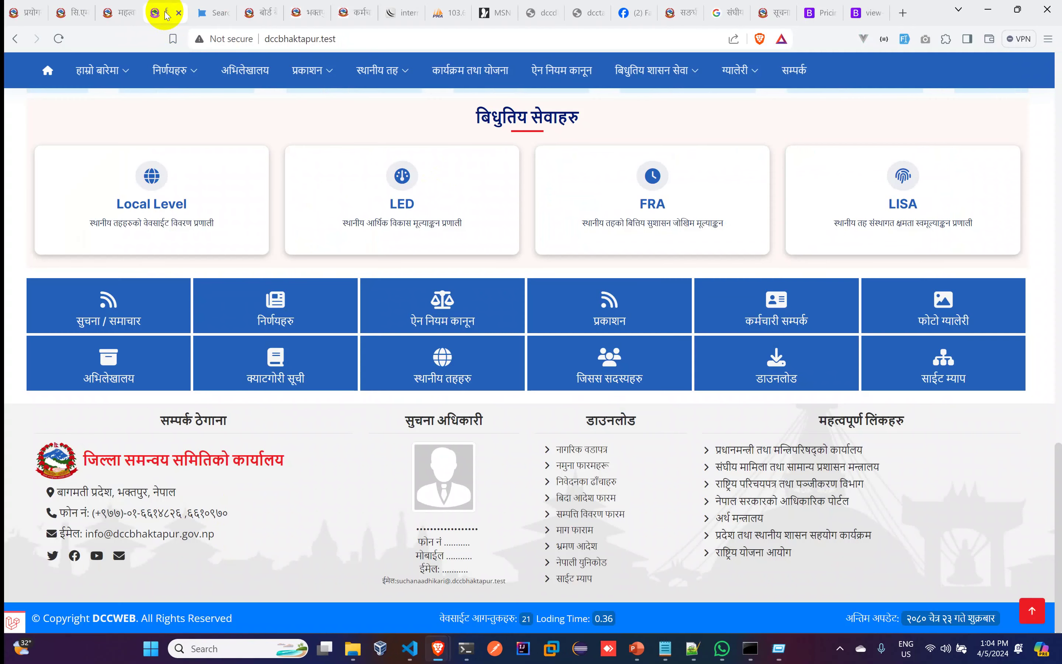
pyautogui.click(117, 20)
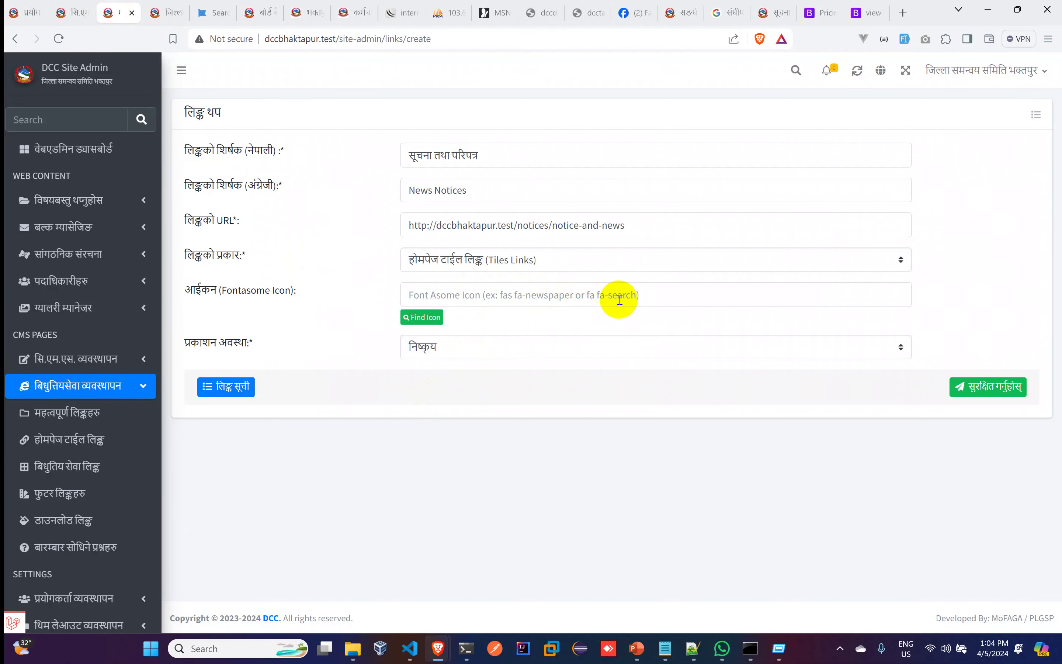
pyautogui.click(69, 18)
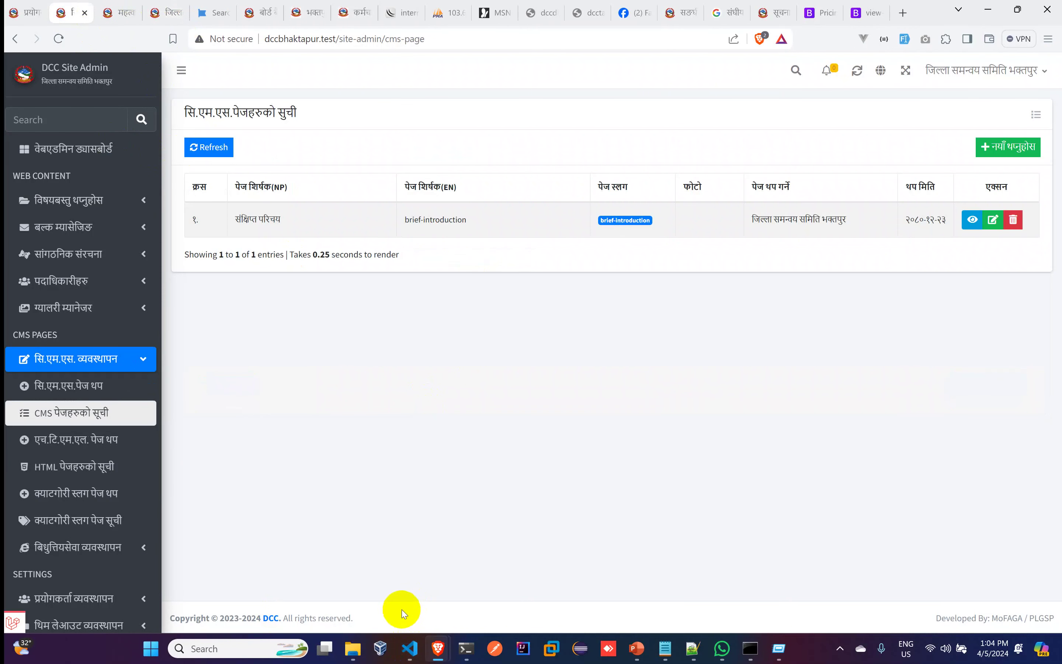
pyautogui.press('super+r')
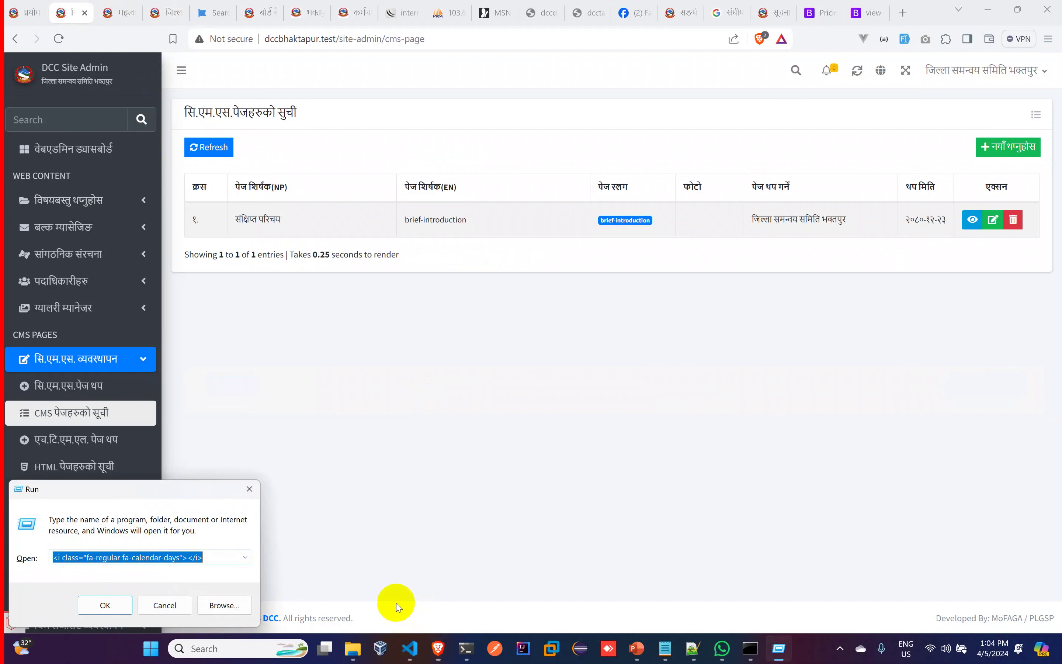
pyautogui.click(86, 556)
pyautogui.keyDown('shift'); pyautogui.click(180, 558); pyautogui.keyUp('shift')
pyautogui.hotkey('ctrl', 'c')
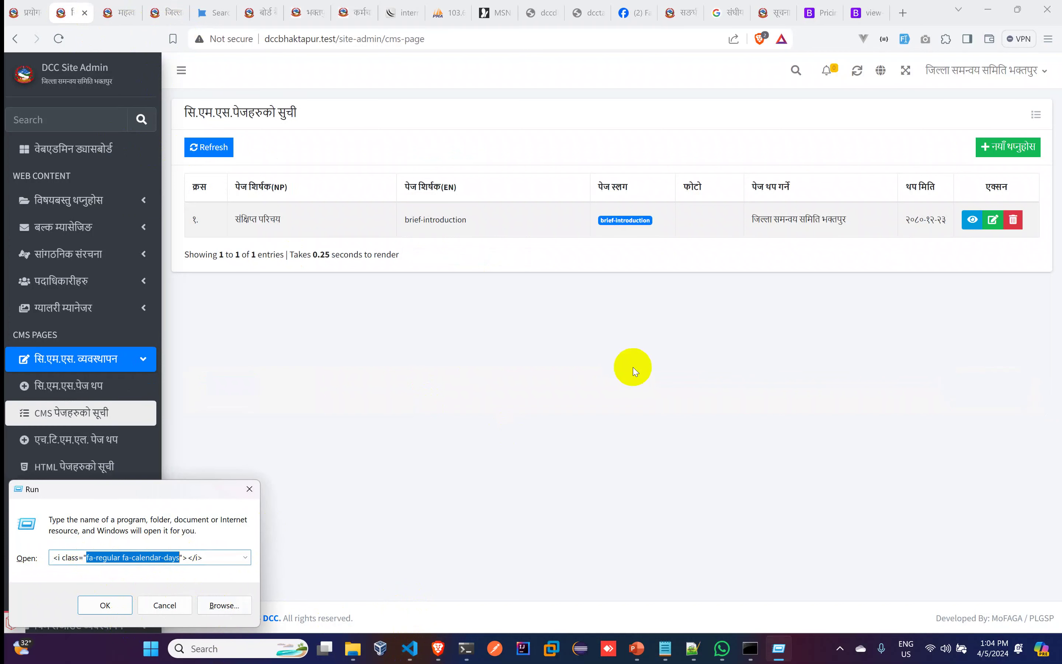
# Enter fa-regular fa-calendar-days as the new link's icon and save the link
pyautogui.click(106, 12)
pyautogui.click(443, 284)
pyautogui.hotkey('ctrl', 'v')
pyautogui.click(988, 407)
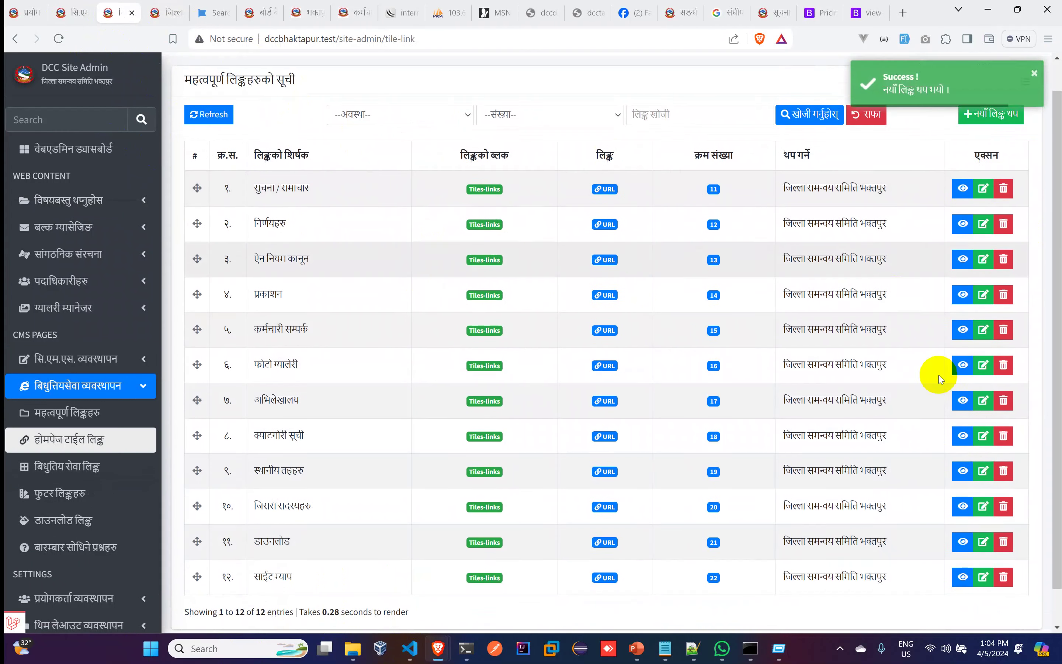
# Filter the tile links by status निस्कृय, then set the publication status of the सूचना तथा परिपत्र link to सकृय and save it
pyautogui.scroll(-2, 939, 378)
pyautogui.scroll(3, 645, 487)
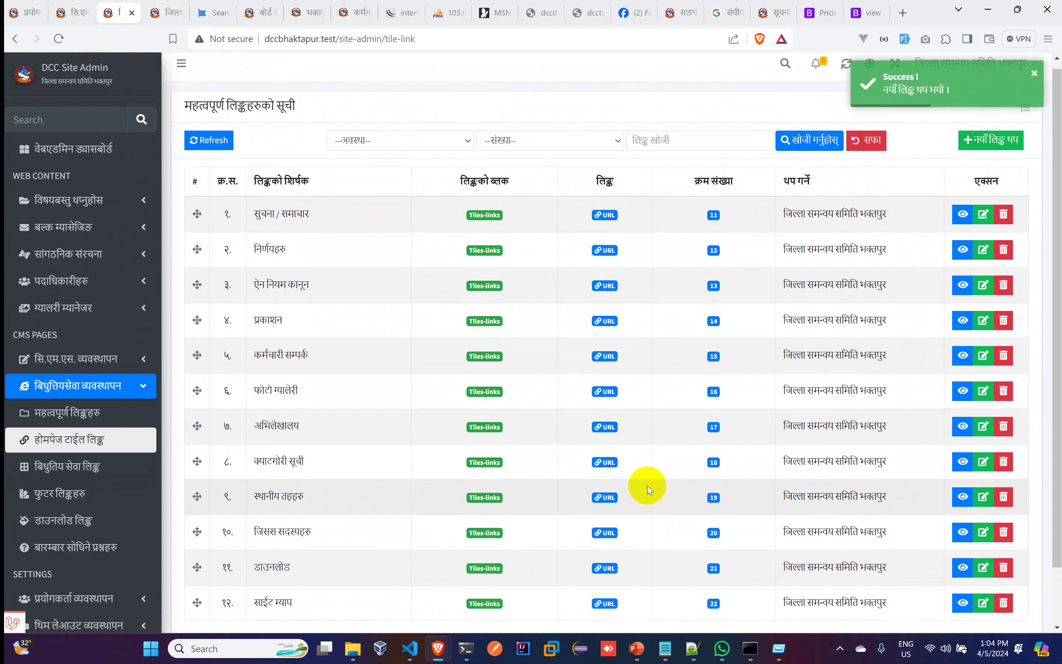
pyautogui.click(386, 139)
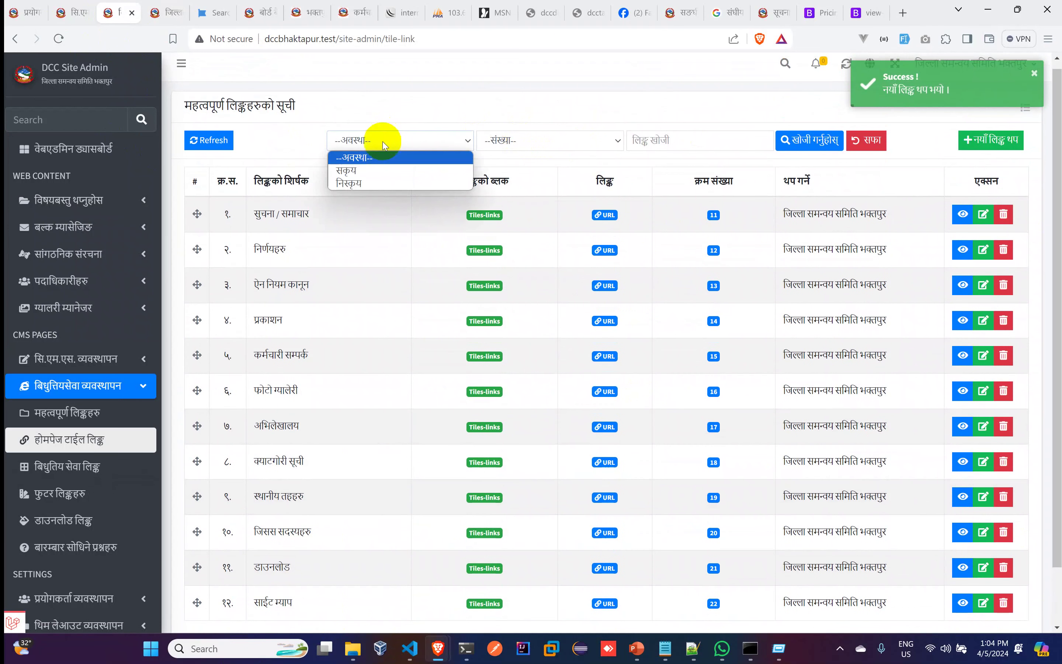
pyautogui.click(367, 183)
pyautogui.click(995, 222)
pyautogui.click(425, 381)
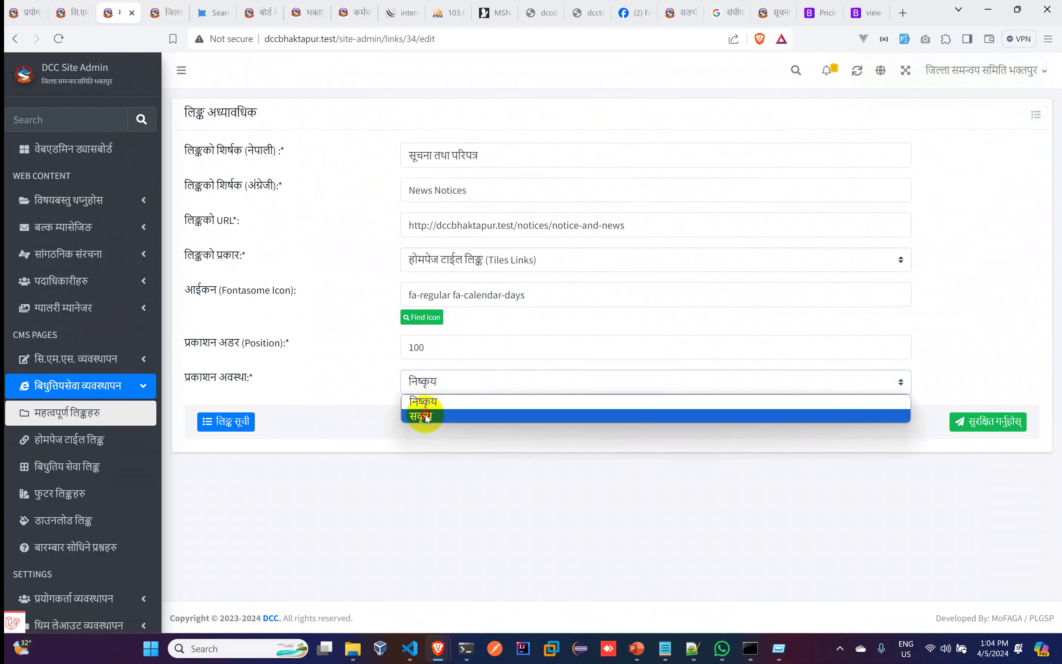
pyautogui.click(424, 415)
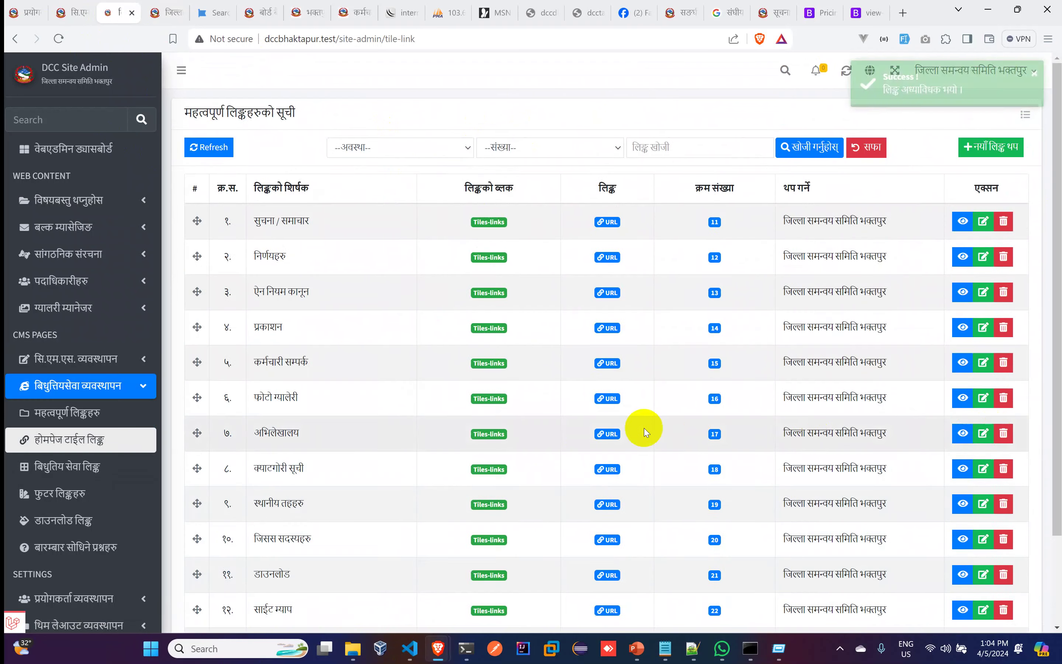
# Renumber the tile links with सूचना तथा परिपत्र kept last, and reload the public homepage to check its tiles
pyautogui.scroll(-3, 623, 408)
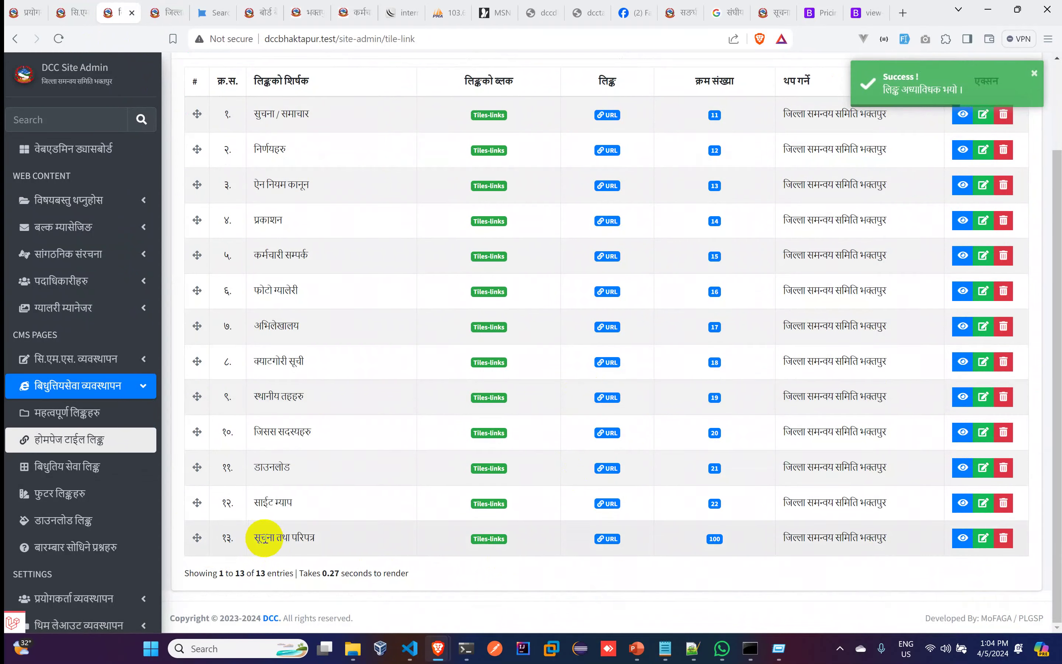
pyautogui.moveTo(193, 537)
pyautogui.mouseDown()
pyautogui.moveTo(204, 221)
pyautogui.moveTo(171, 612)
pyautogui.moveTo(189, 541)
pyautogui.mouseUp()
pyautogui.click(160, 10)
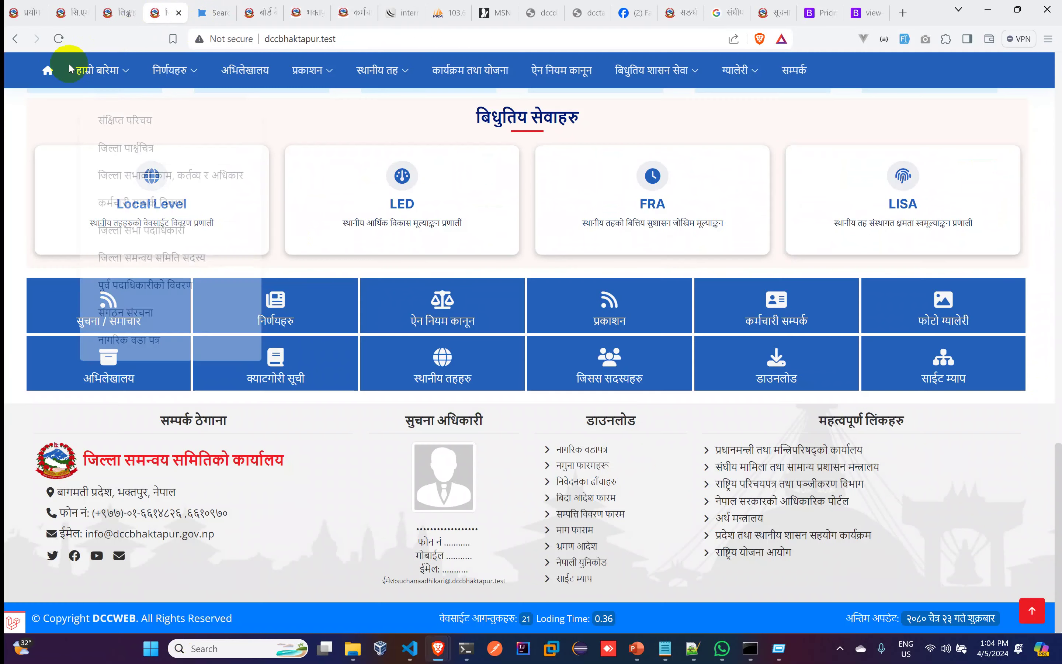
pyautogui.click(59, 39)
pyautogui.scroll(-5, 614, 357)
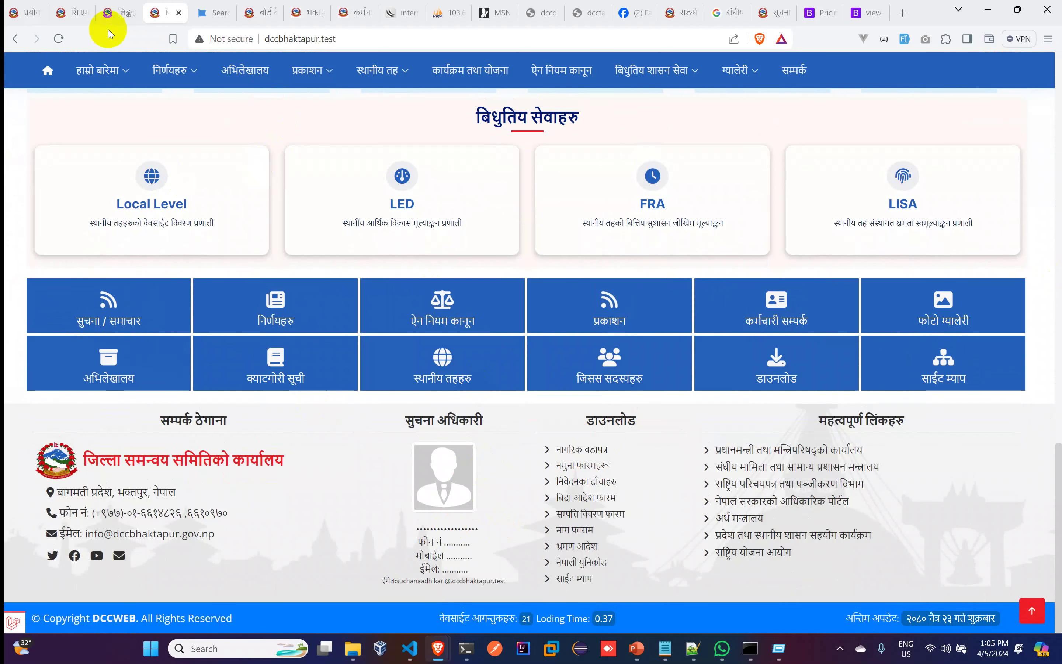
# In the website system settings (वेवसाईट प्रणाली सेटिङ), set the number of homepage tile links to 16 and save
pyautogui.click(115, 12)
pyautogui.scroll(-1, 61, 577)
pyautogui.click(54, 620)
pyautogui.scroll(-4, 79, 593)
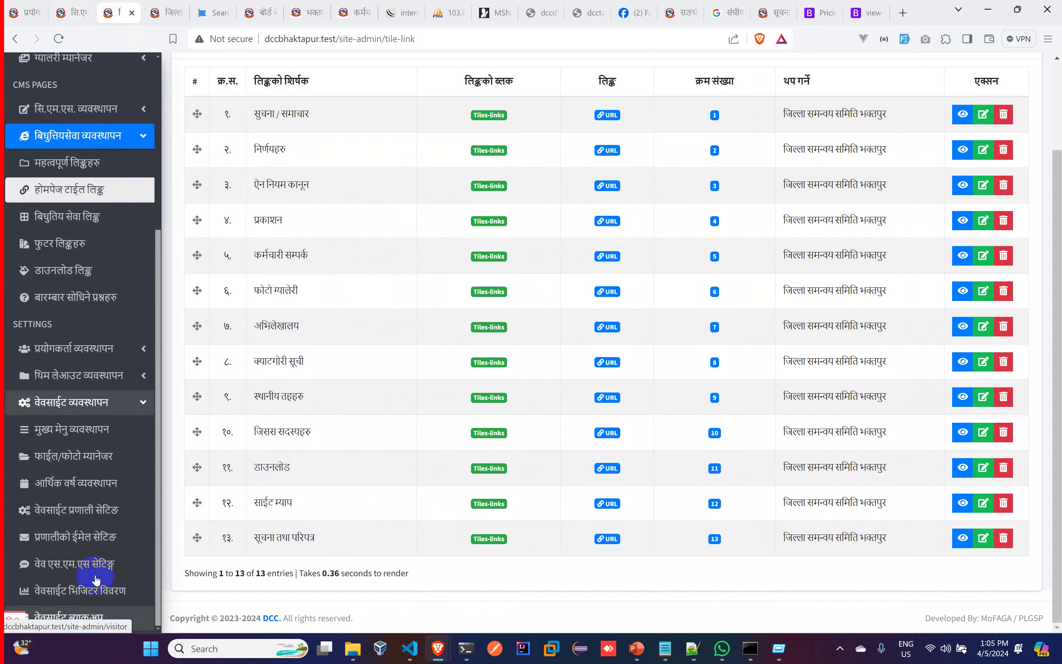
pyautogui.click(78, 520)
pyautogui.scroll(-10, 588, 408)
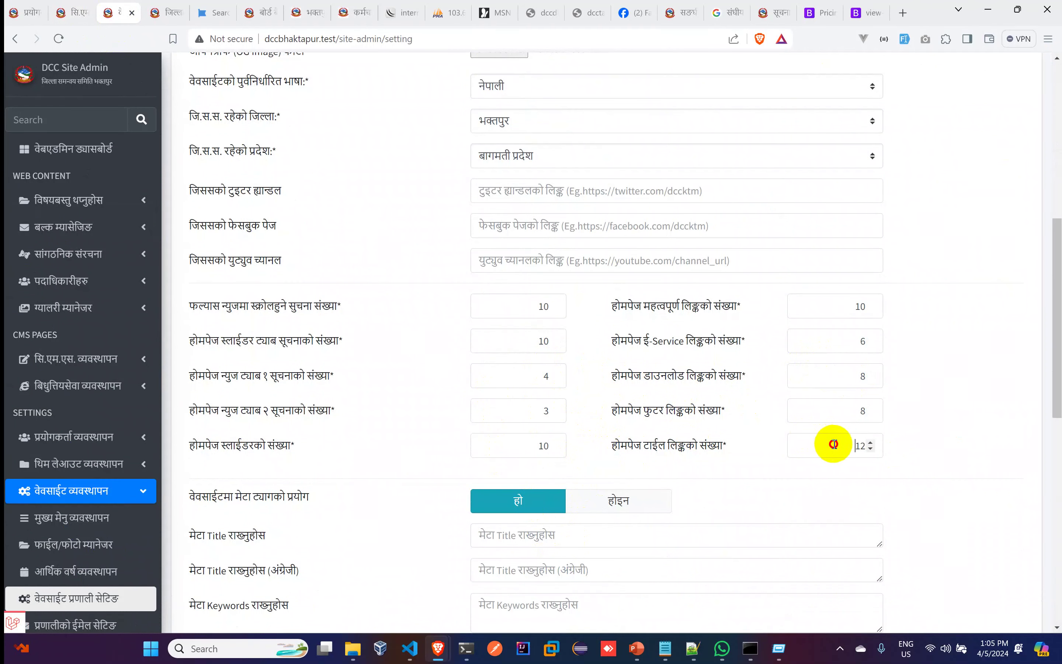
pyautogui.moveTo(834, 444); pyautogui.dragTo(875, 447)
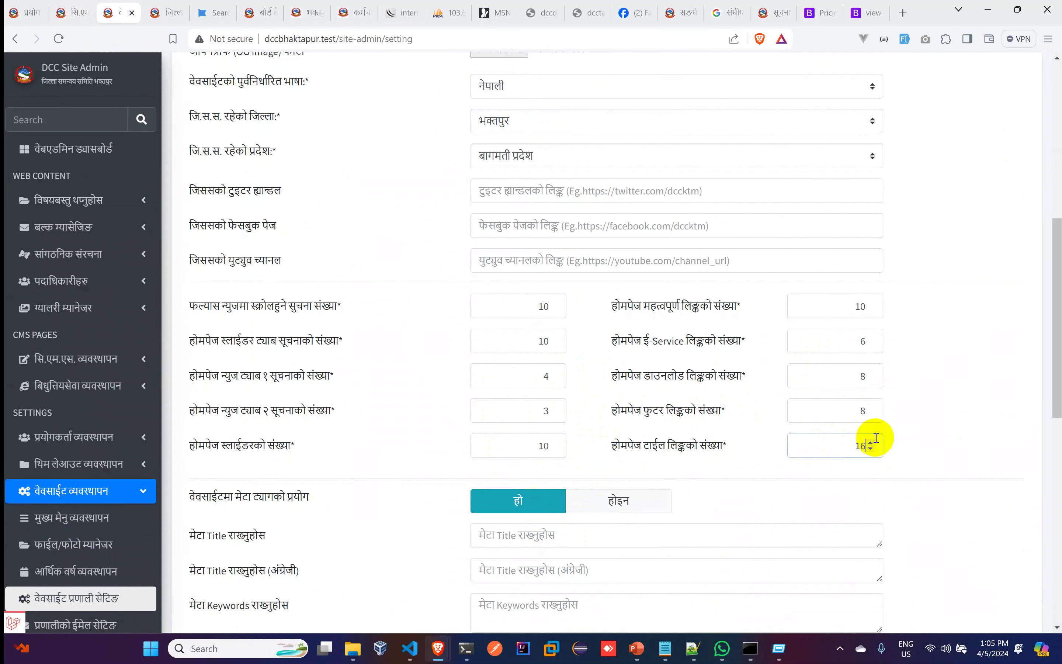
pyautogui.write('16')
pyautogui.scroll(-10, 858, 345)
pyautogui.click(988, 576)
# Reload the public homepage, open the सूचना तथा परिपत्र tile to check its notice list, and return to the homepage
pyautogui.click(165, 12)
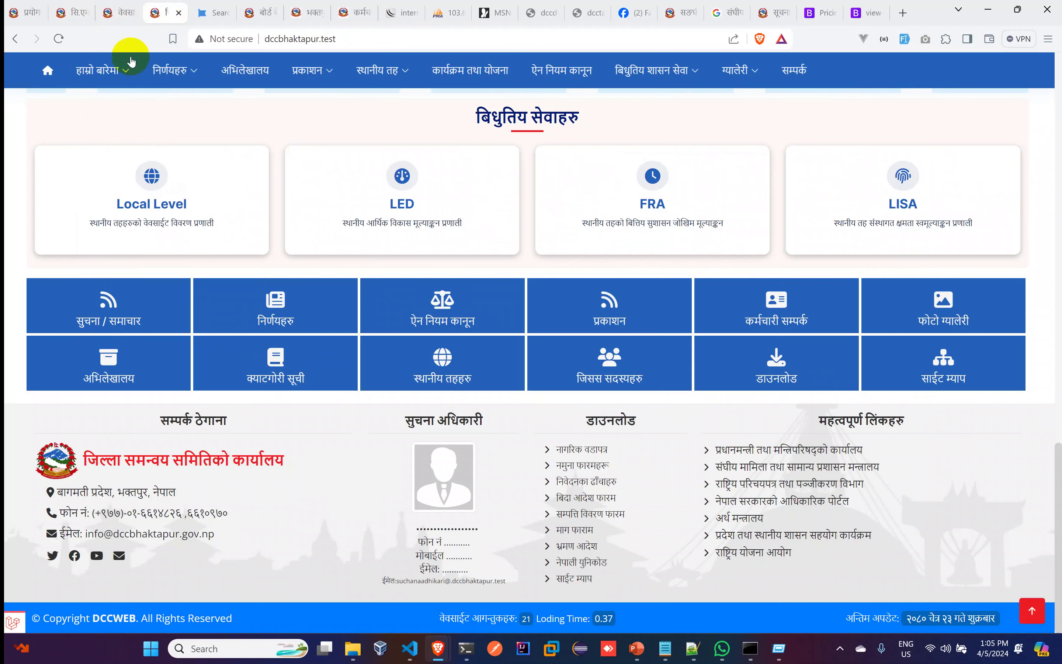
pyautogui.click(59, 39)
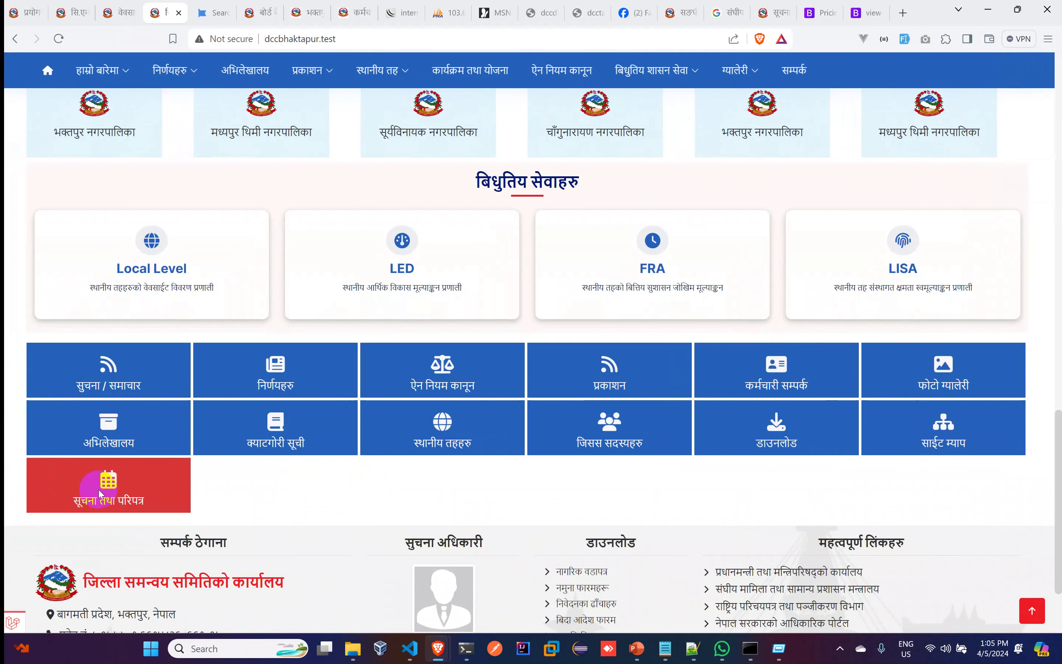
pyautogui.click(111, 486)
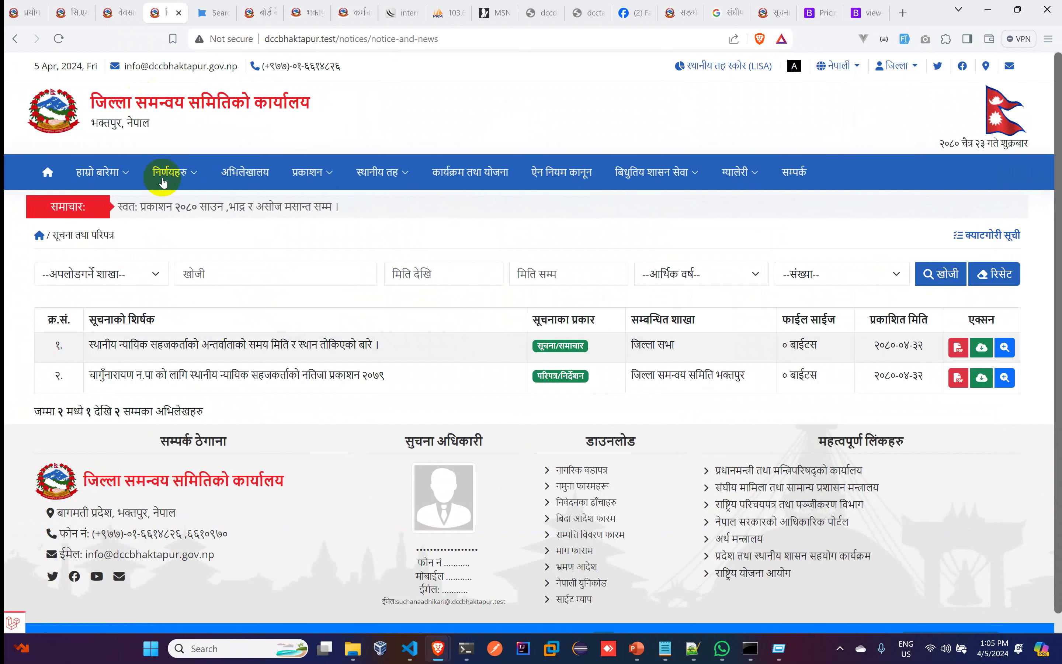
pyautogui.click(15, 38)
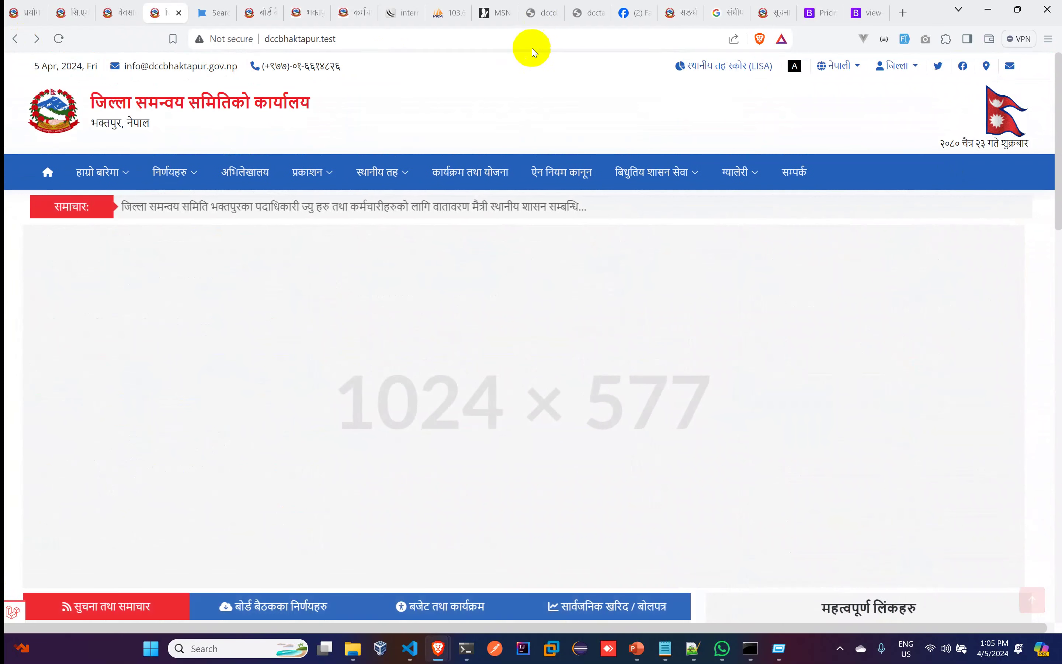
# Return to the site admin and open a blank new link form from the homepage tile link list
pyautogui.click(120, 13)
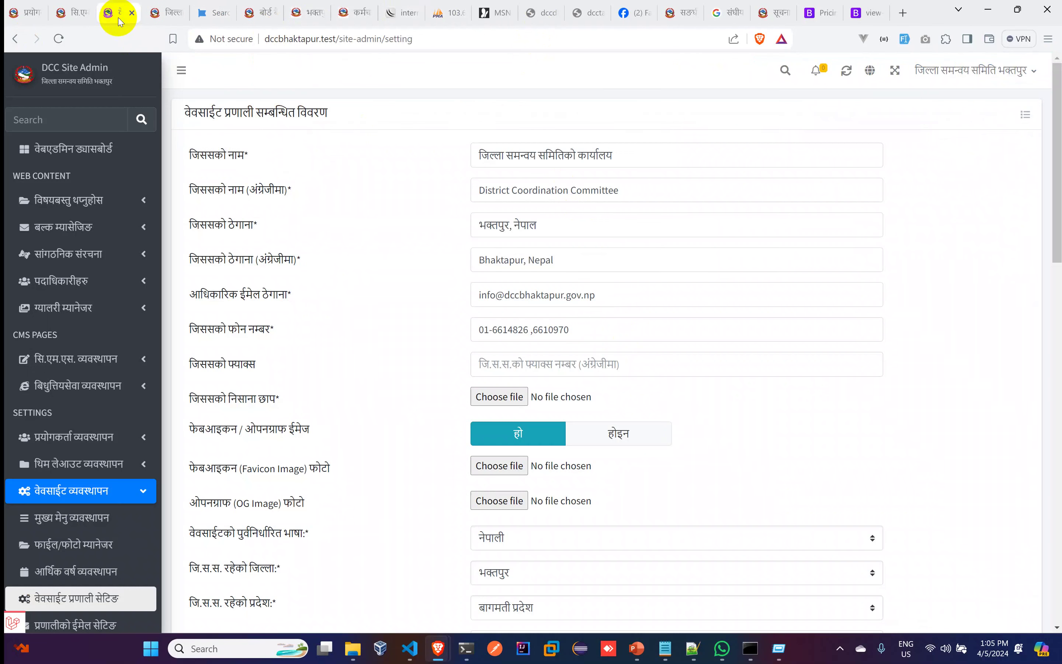
pyautogui.click(72, 380)
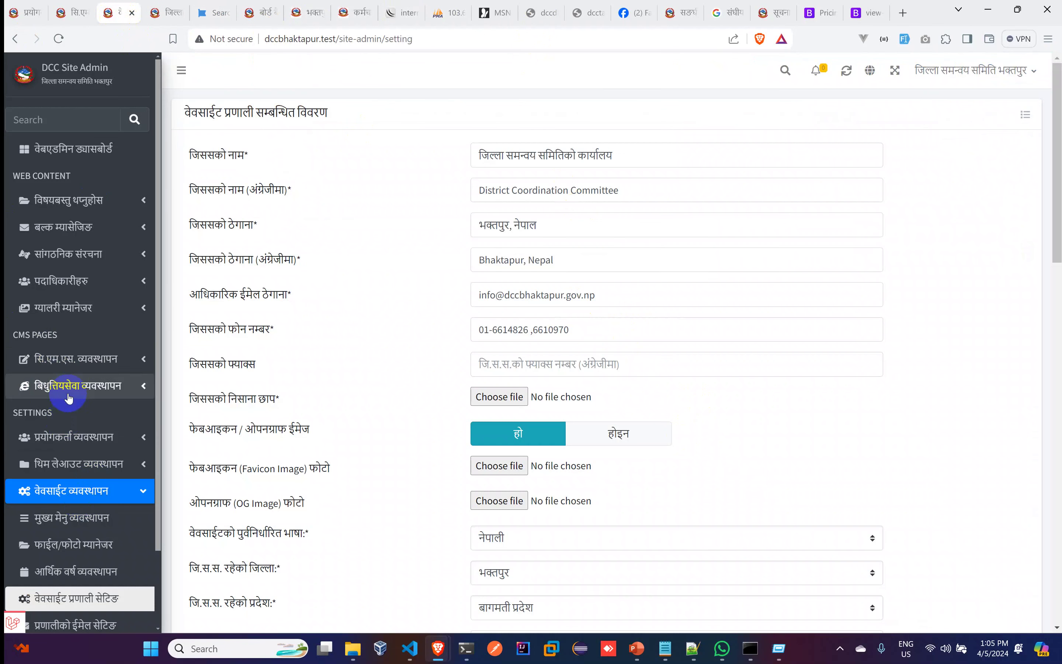
pyautogui.click(77, 440)
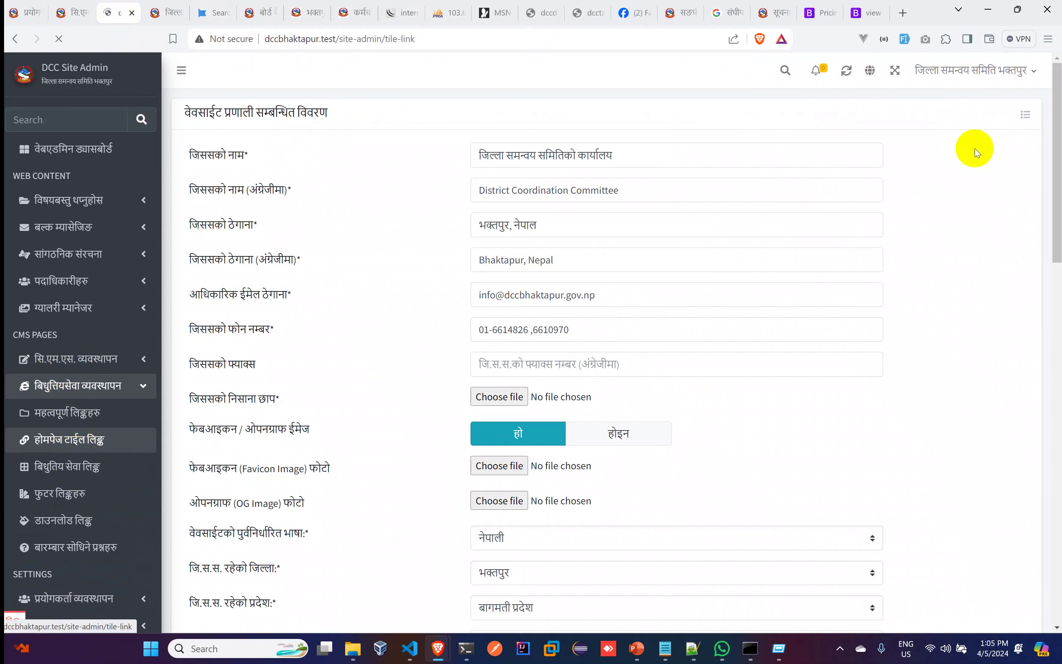
pyautogui.click(968, 149)
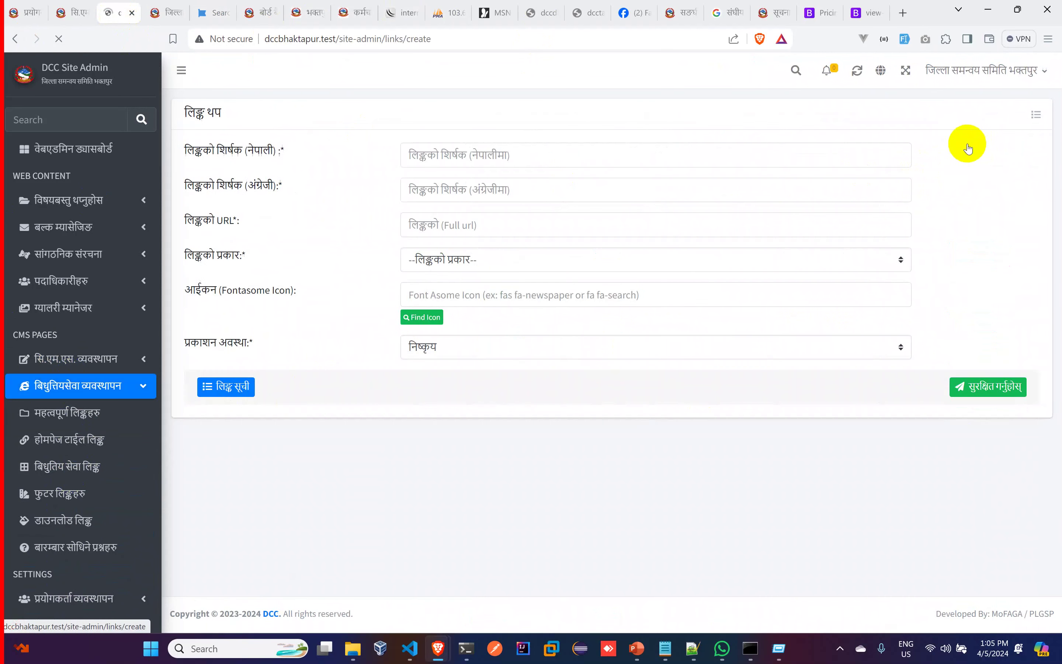
# Open the Font Awesome search from the link form, view the cloud icon's details, and return to the form
pyautogui.click(418, 323)
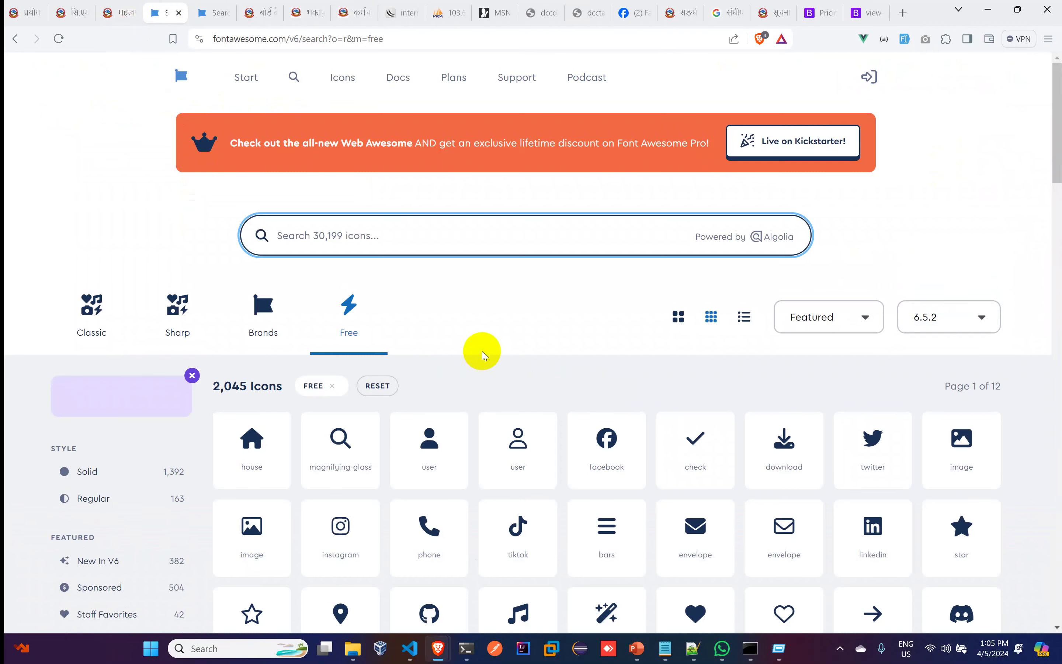
pyautogui.scroll(-5, 482, 354)
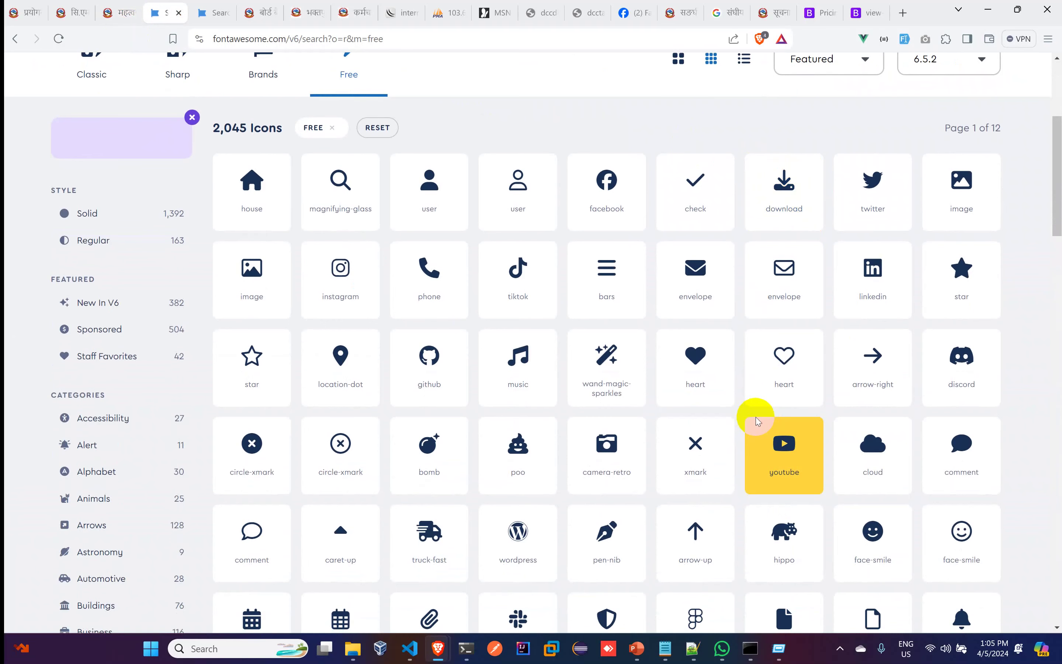
pyautogui.click(884, 457)
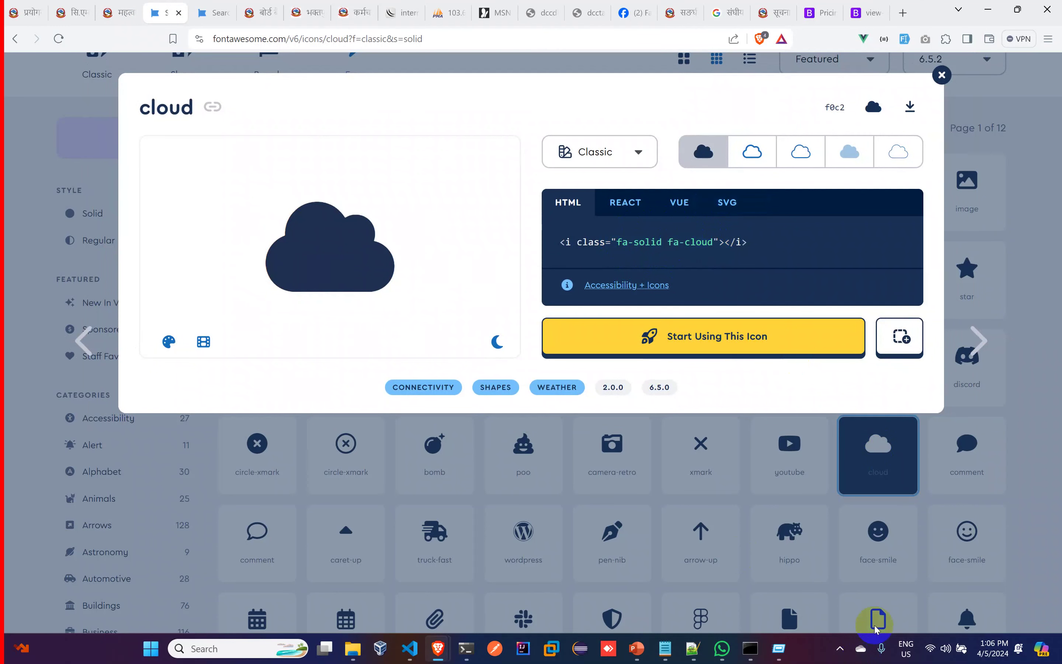
pyautogui.click(942, 75)
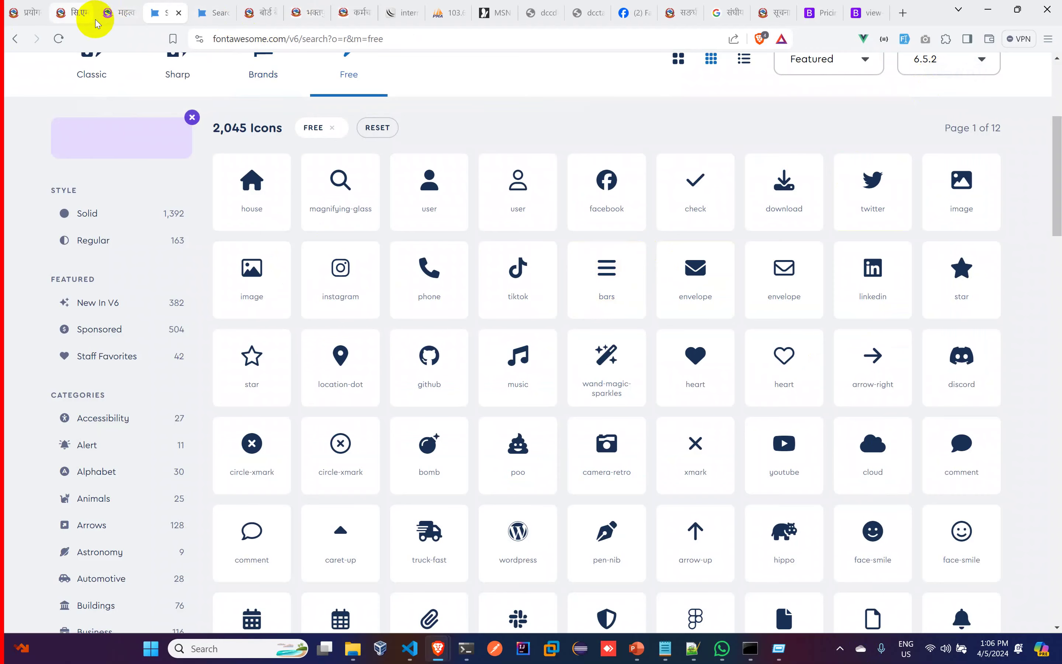
pyautogui.click(109, 18)
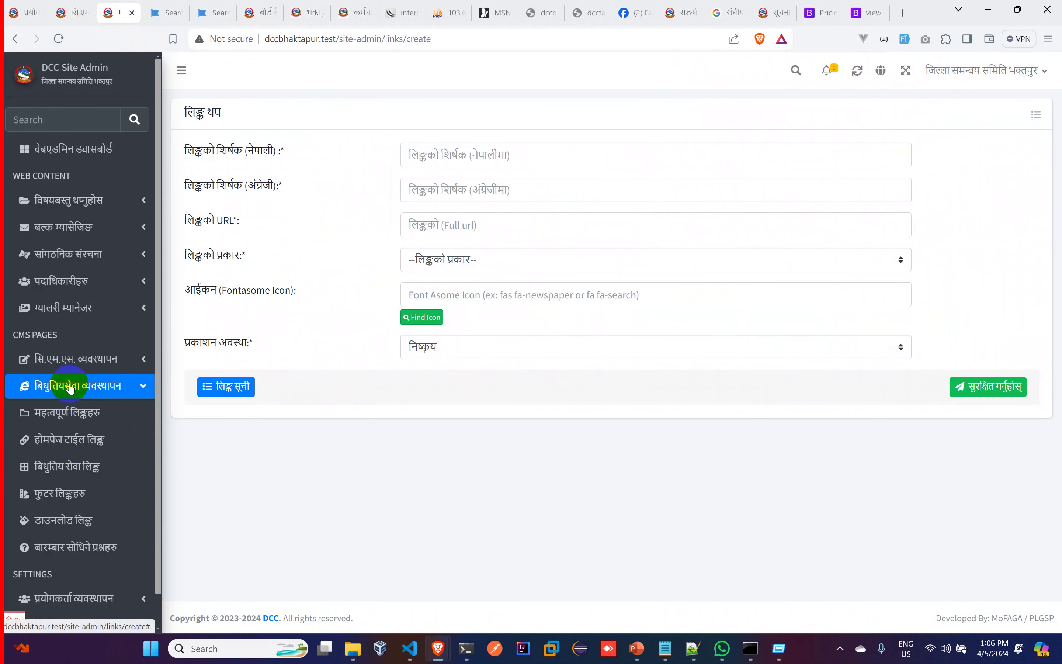